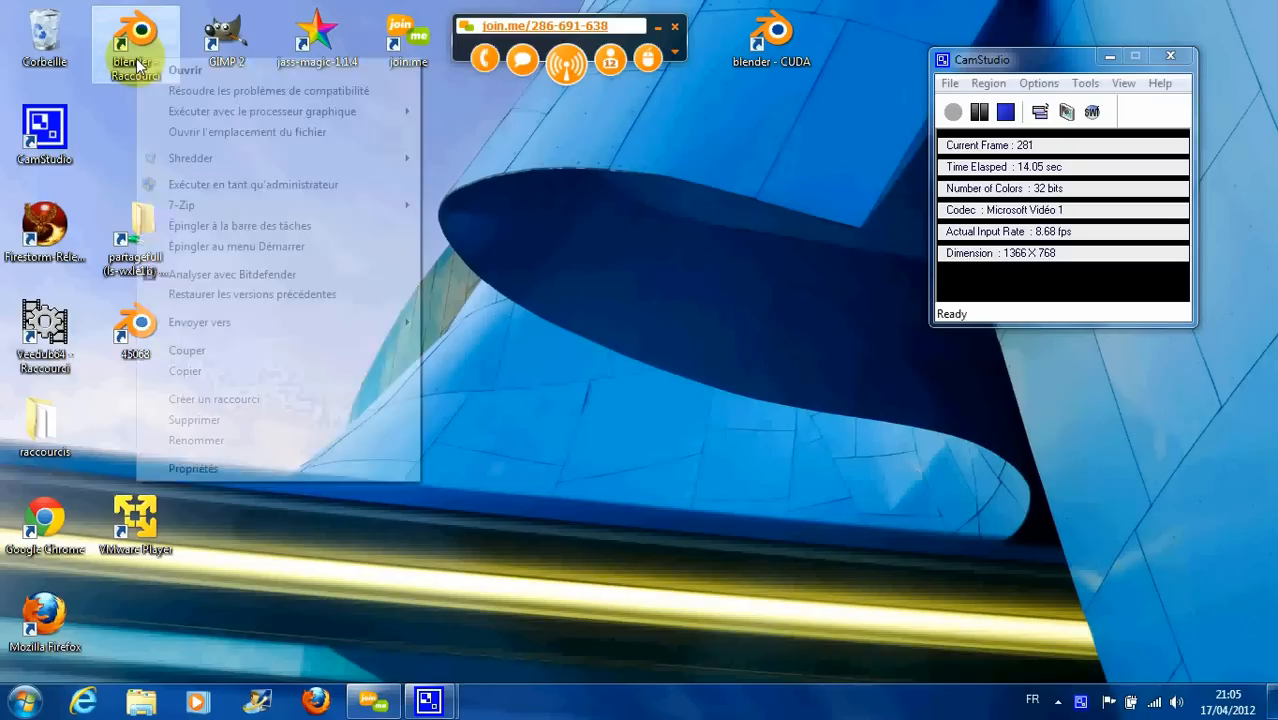
# - Launch Blender with the high-performance NVIDIA processor and dismiss its splash screen
pyautogui.moveTo(340, 114)
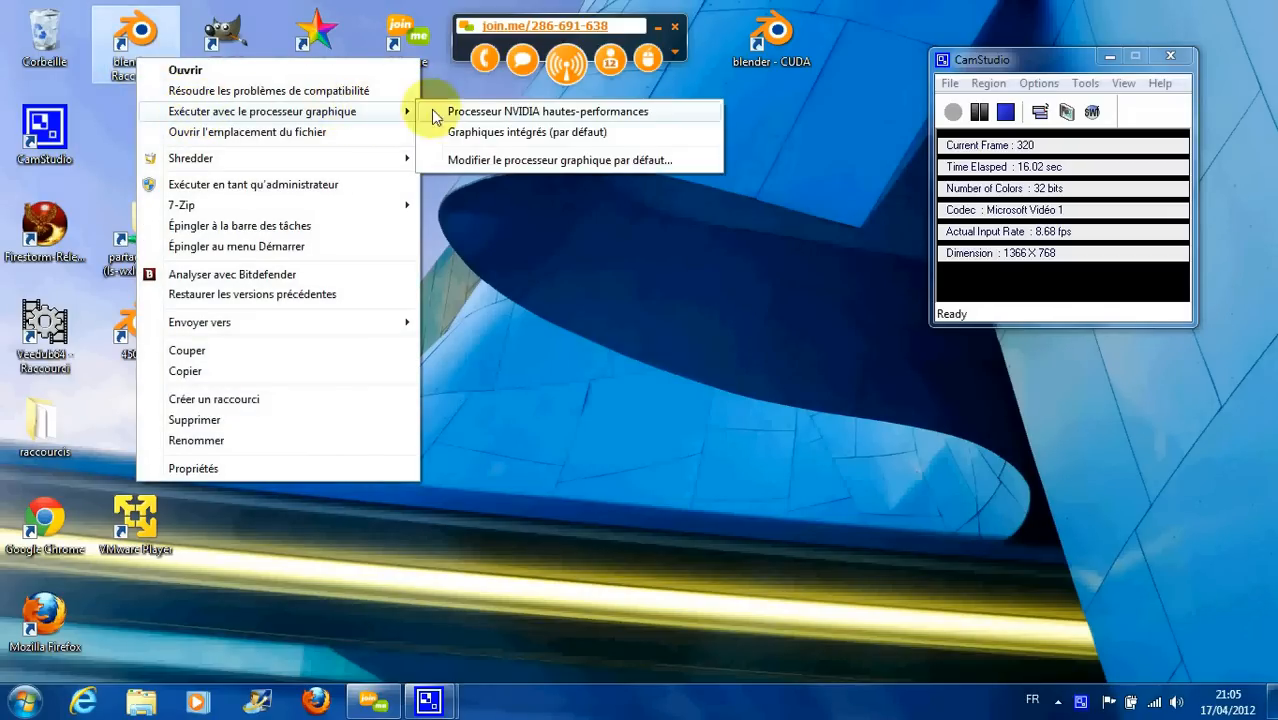
pyautogui.click(487, 113)
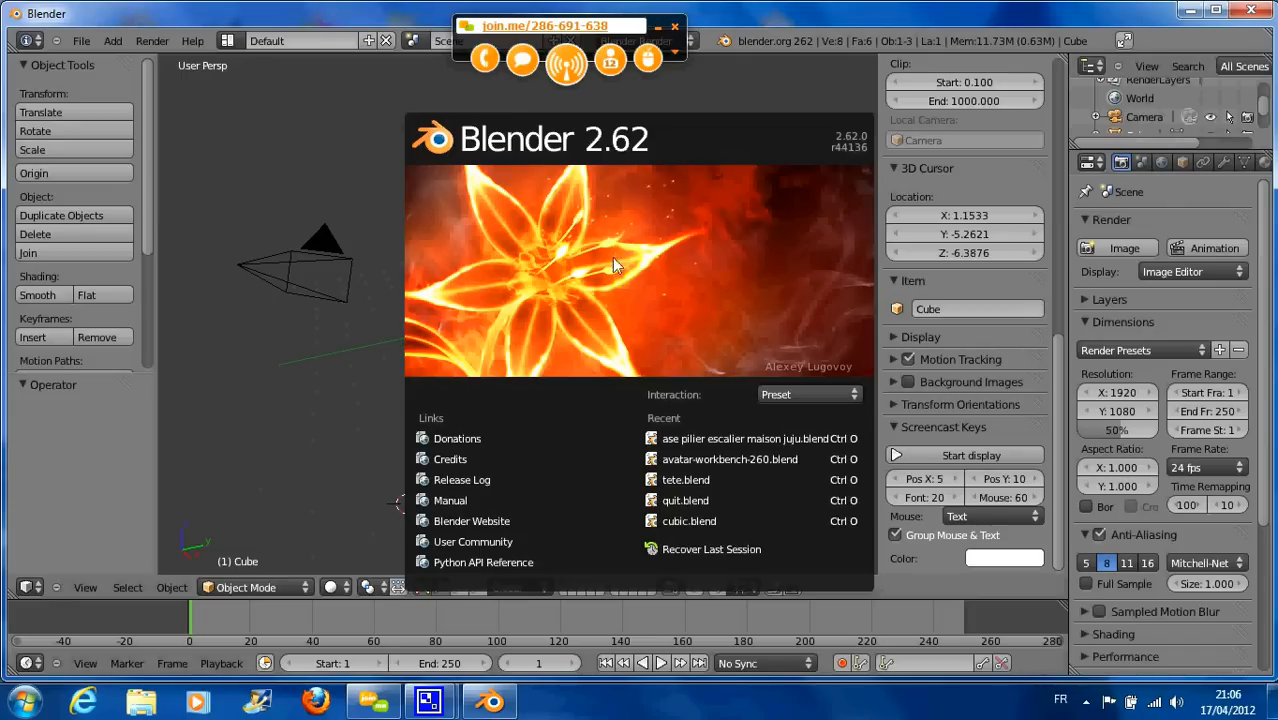
pyautogui.click(195, 40)
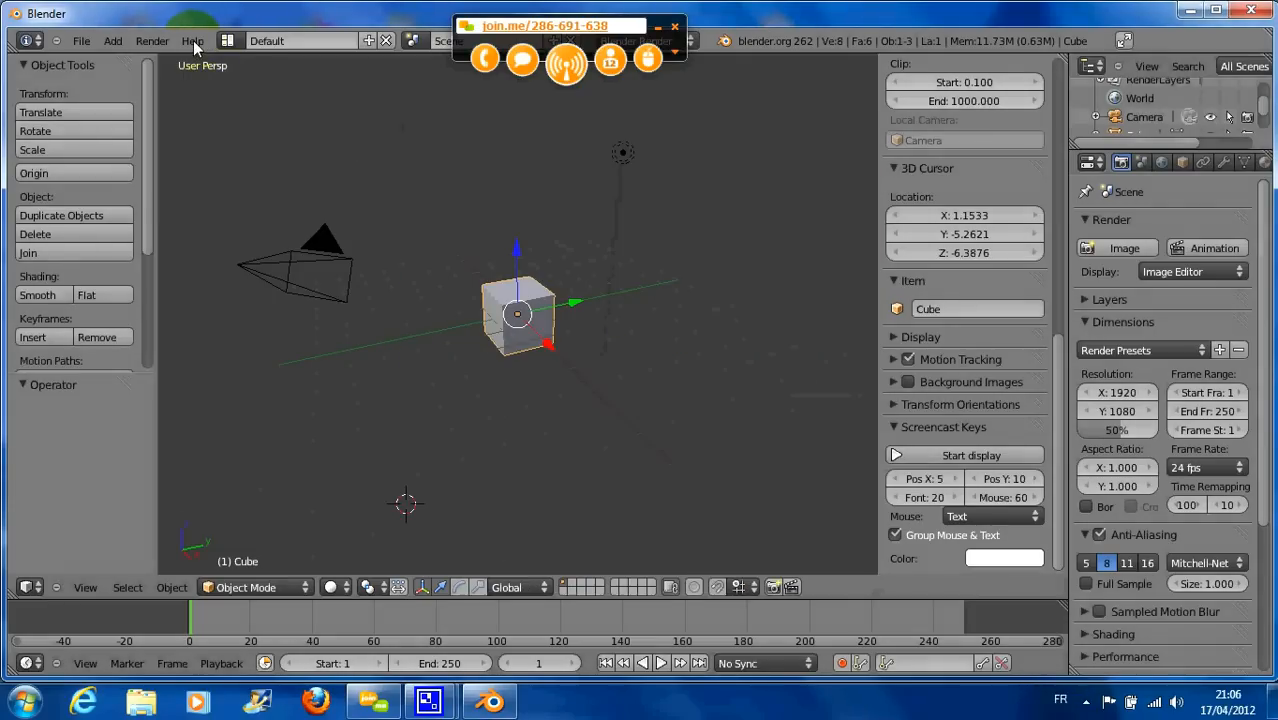
# - Bring the splash screen back up from the help commands, view it and close it again
pyautogui.click(192, 40)
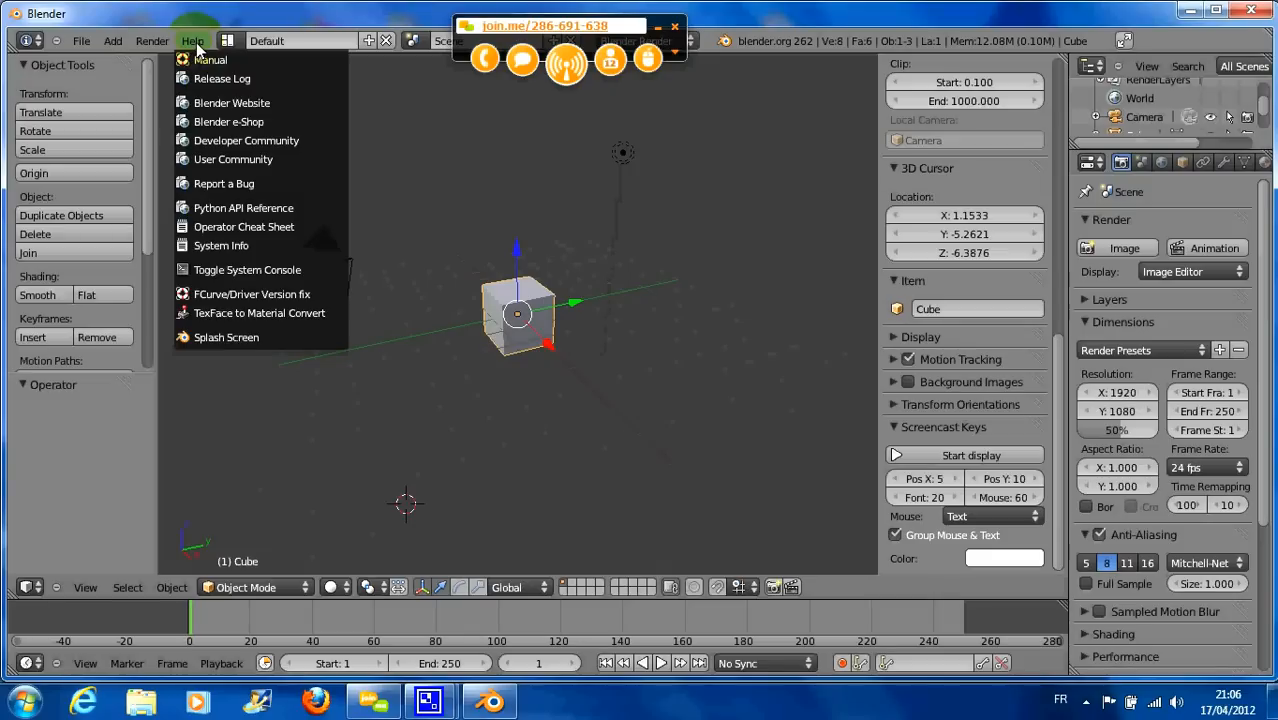
pyautogui.click(231, 337)
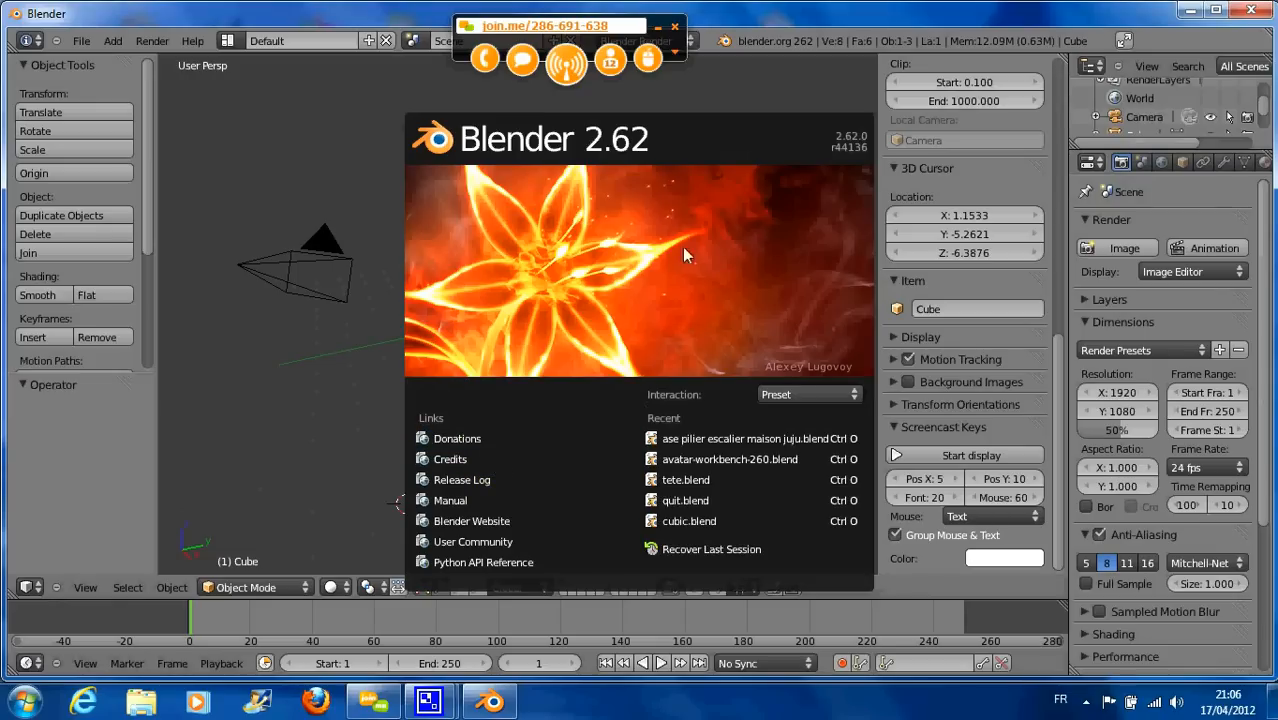
pyautogui.click(386, 296)
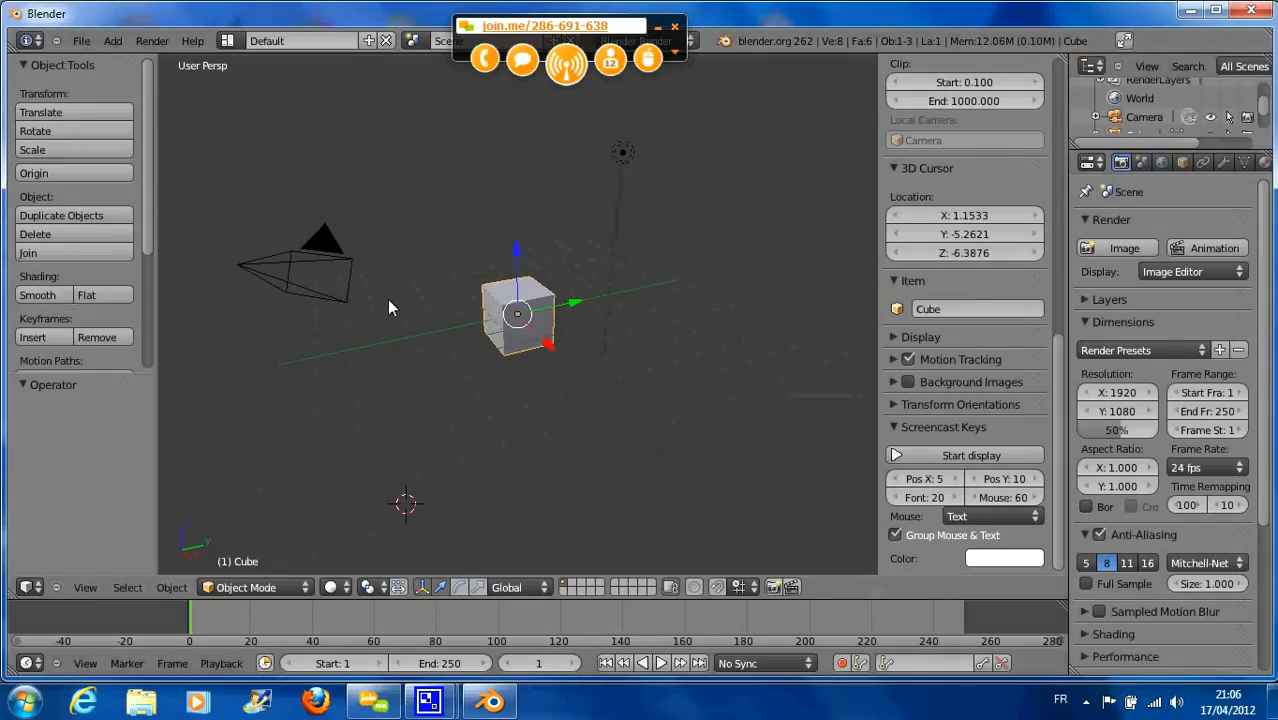
# - Start the Screencast Keys display in the 3D view
pyautogui.moveTo(553, 327); pyautogui.dragTo(590, 300, button='middle')
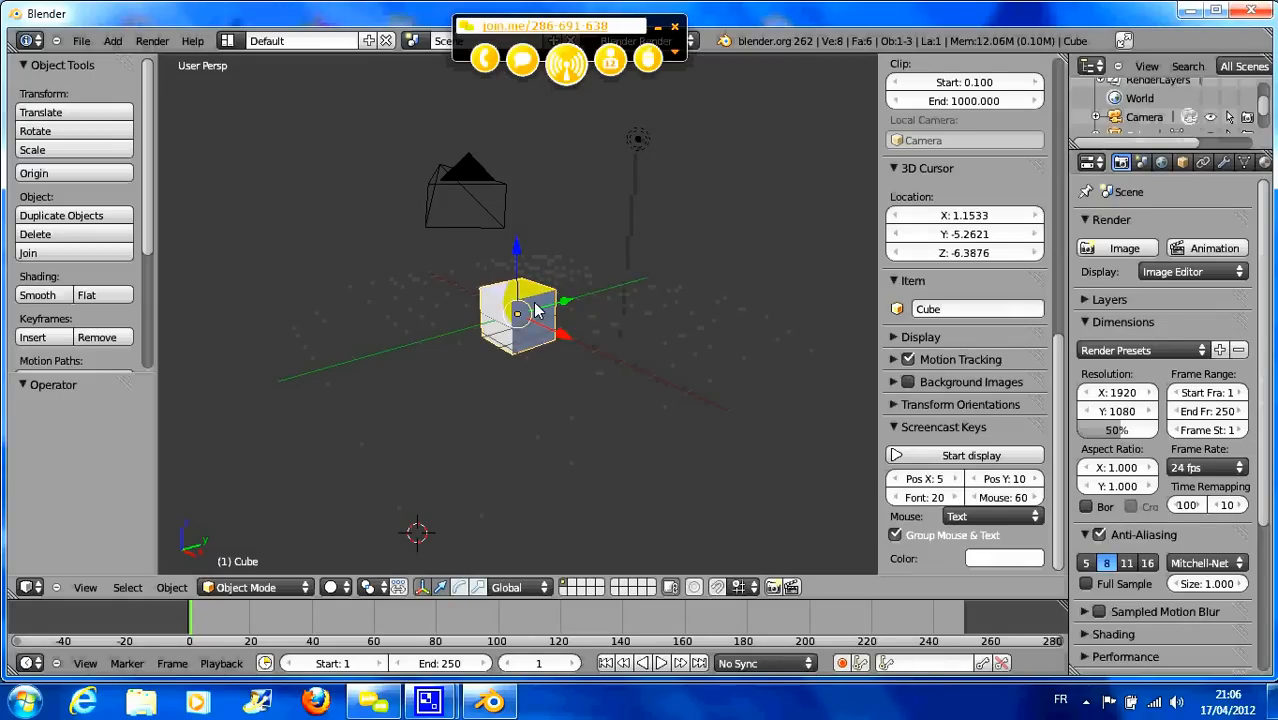
pyautogui.moveTo(537, 311); pyautogui.dragTo(519, 258, button='middle')
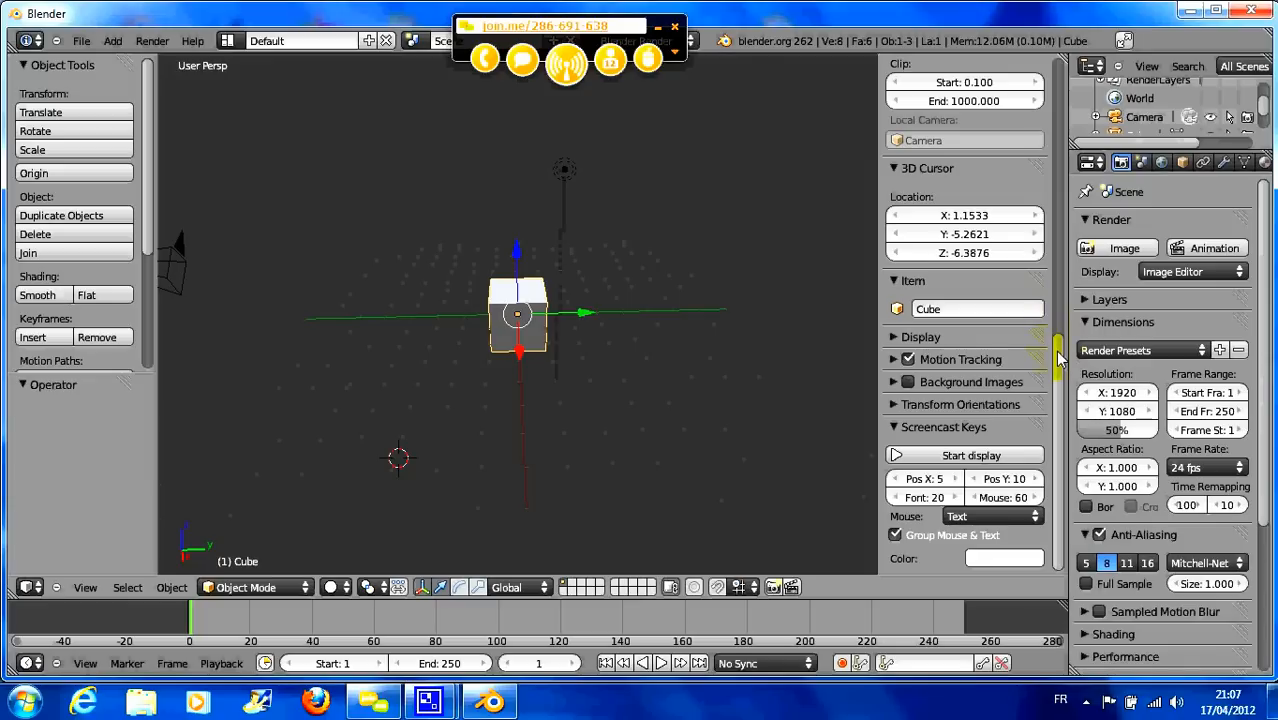
pyautogui.moveTo(1058, 349)
pyautogui.mouseDown()
pyautogui.moveTo(1061, 108)
pyautogui.moveTo(1066, 390)
pyautogui.mouseUp()
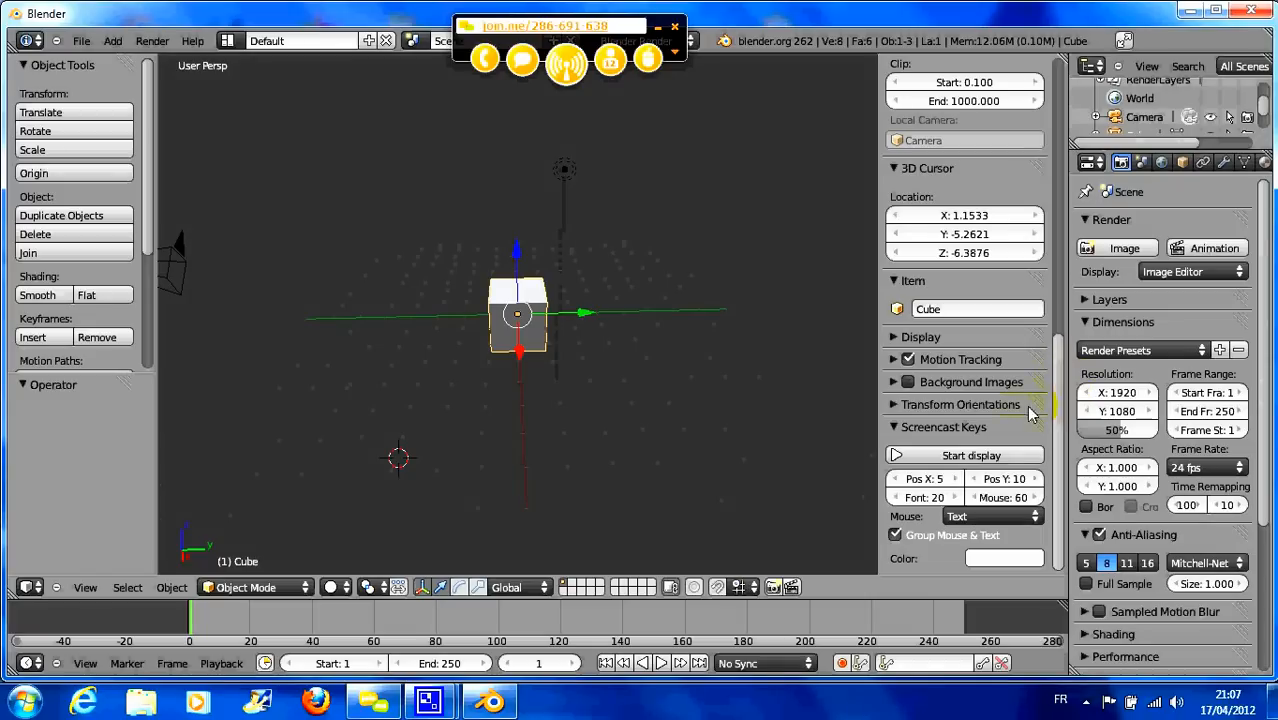
pyautogui.click(948, 457)
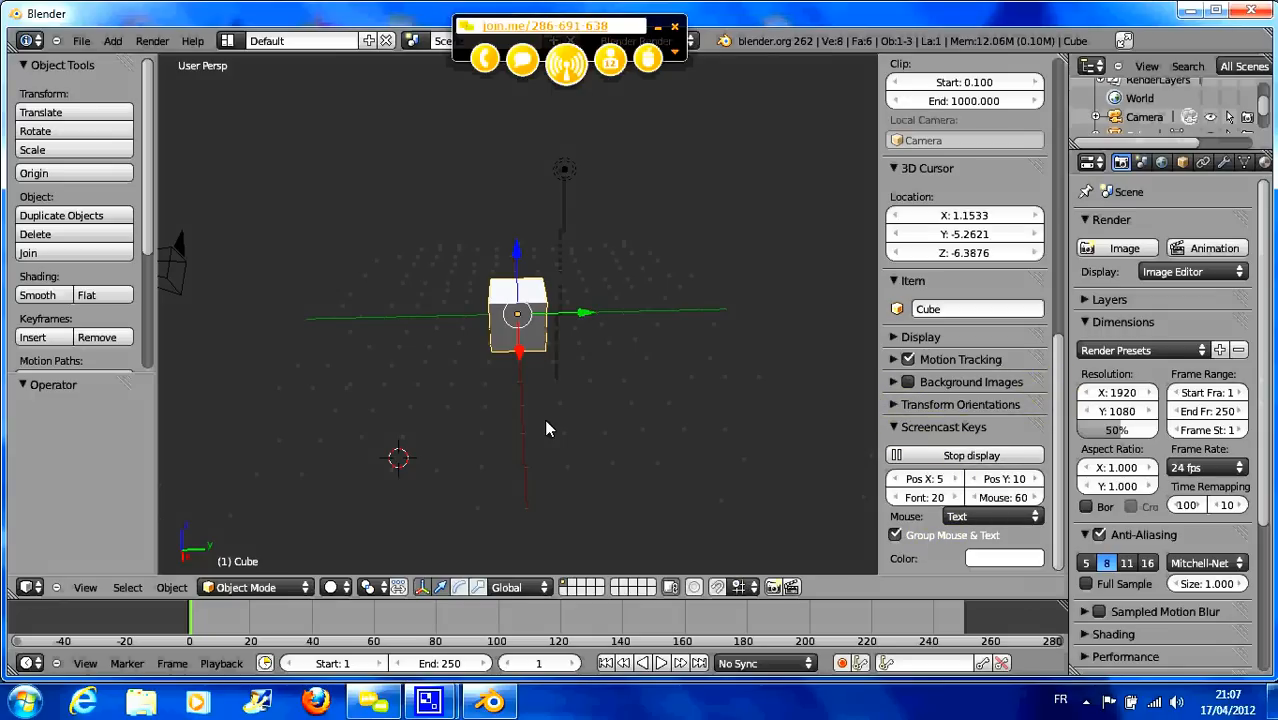
# - Hide the Properties region and the Tool Shelf to enlarge the 3D view
pyautogui.moveTo(539, 425); pyautogui.dragTo(558, 410, button='middle')
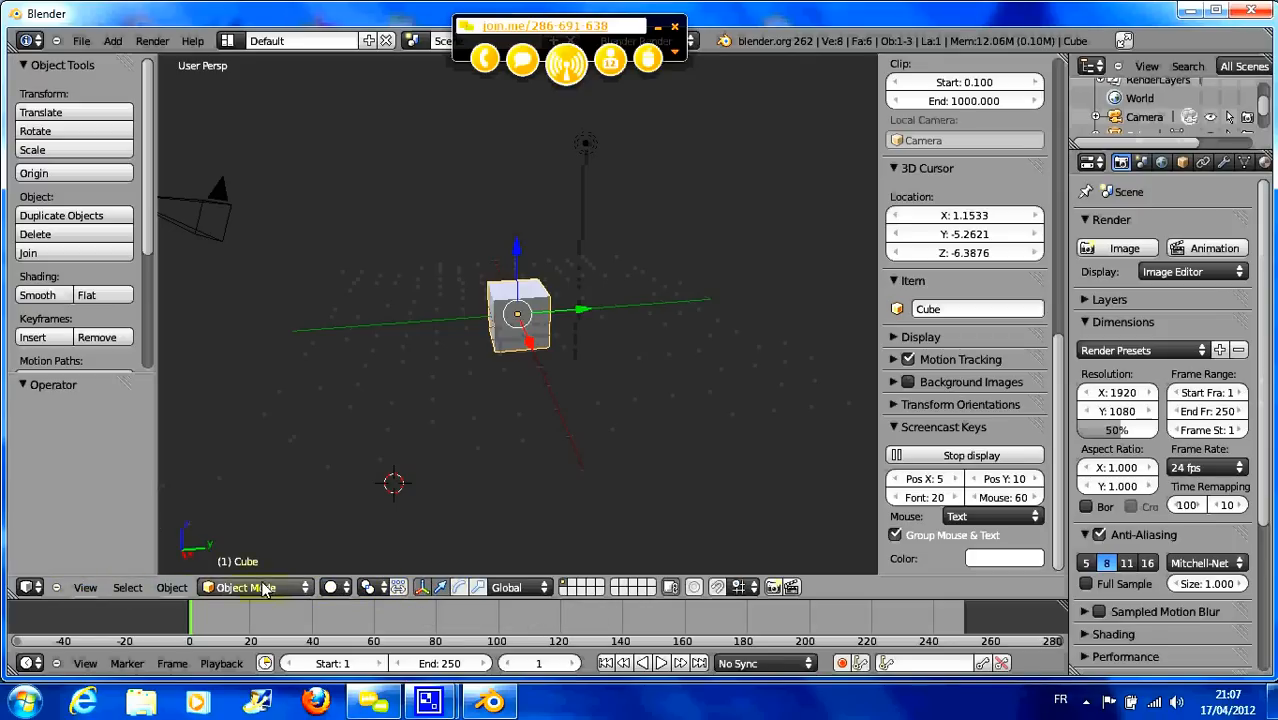
pyautogui.click(427, 590)
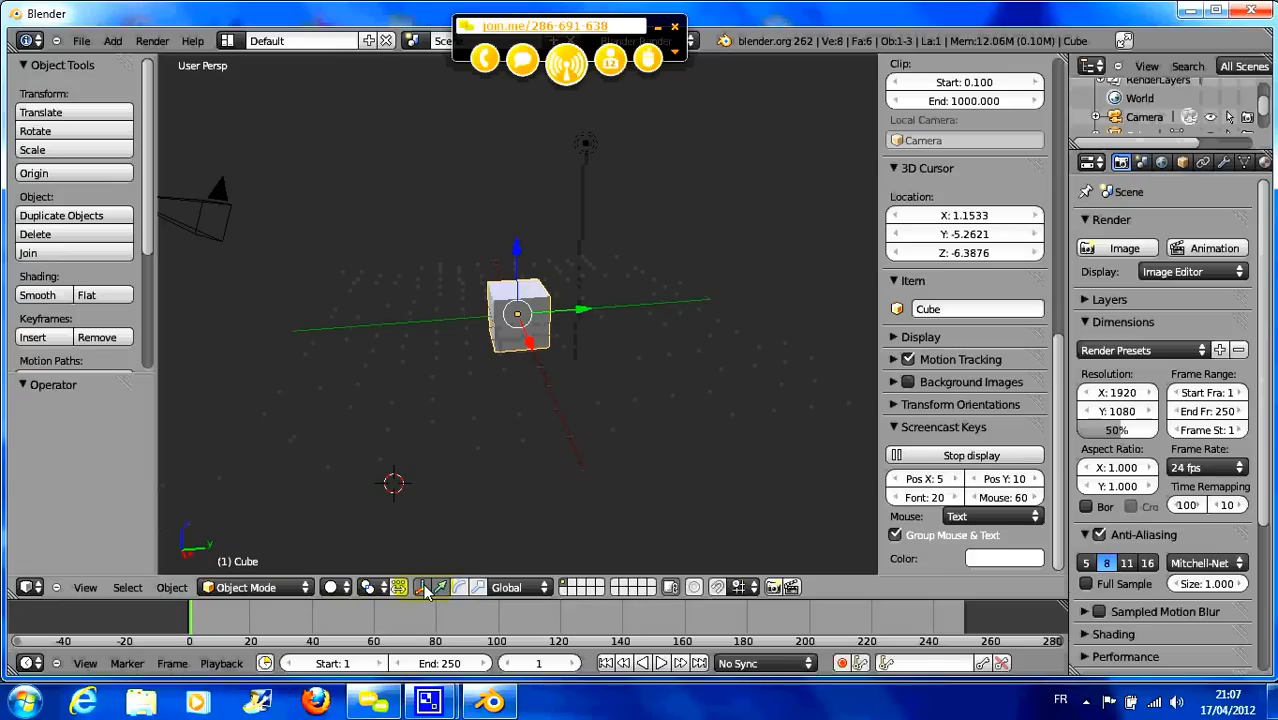
pyautogui.click(85, 587)
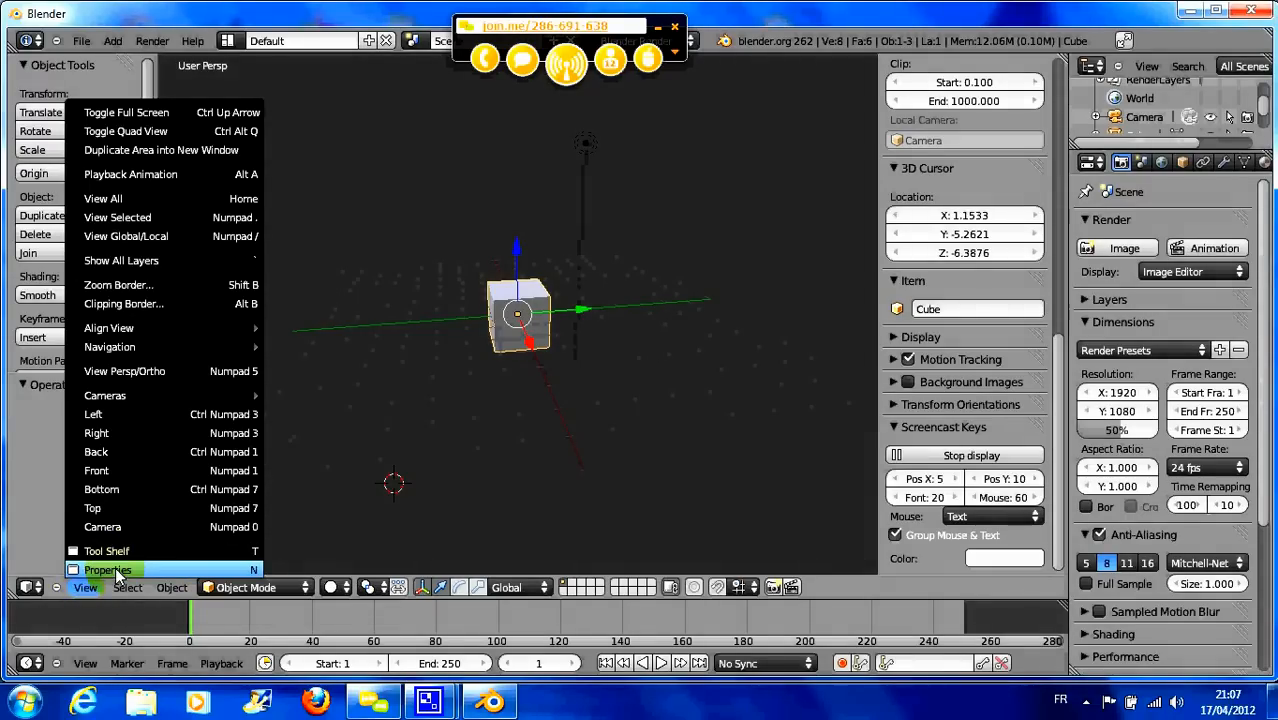
pyautogui.click(105, 570)
pyautogui.click(86, 587)
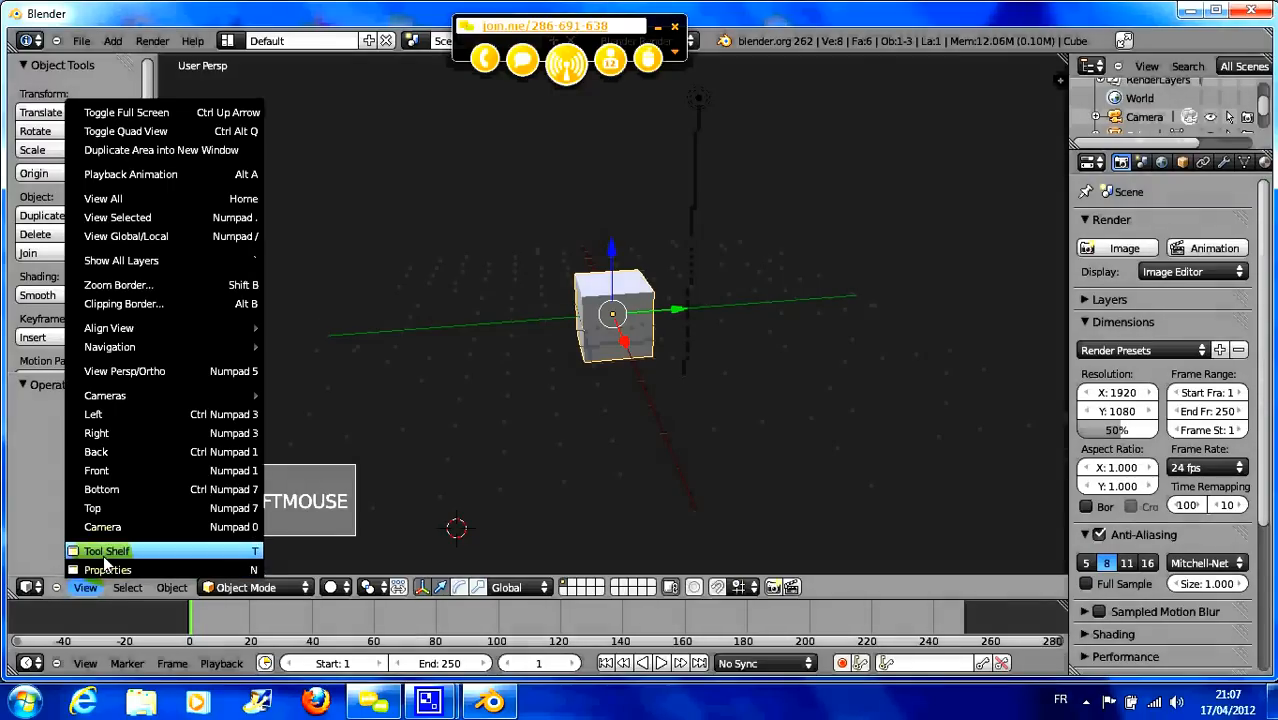
pyautogui.click(103, 550)
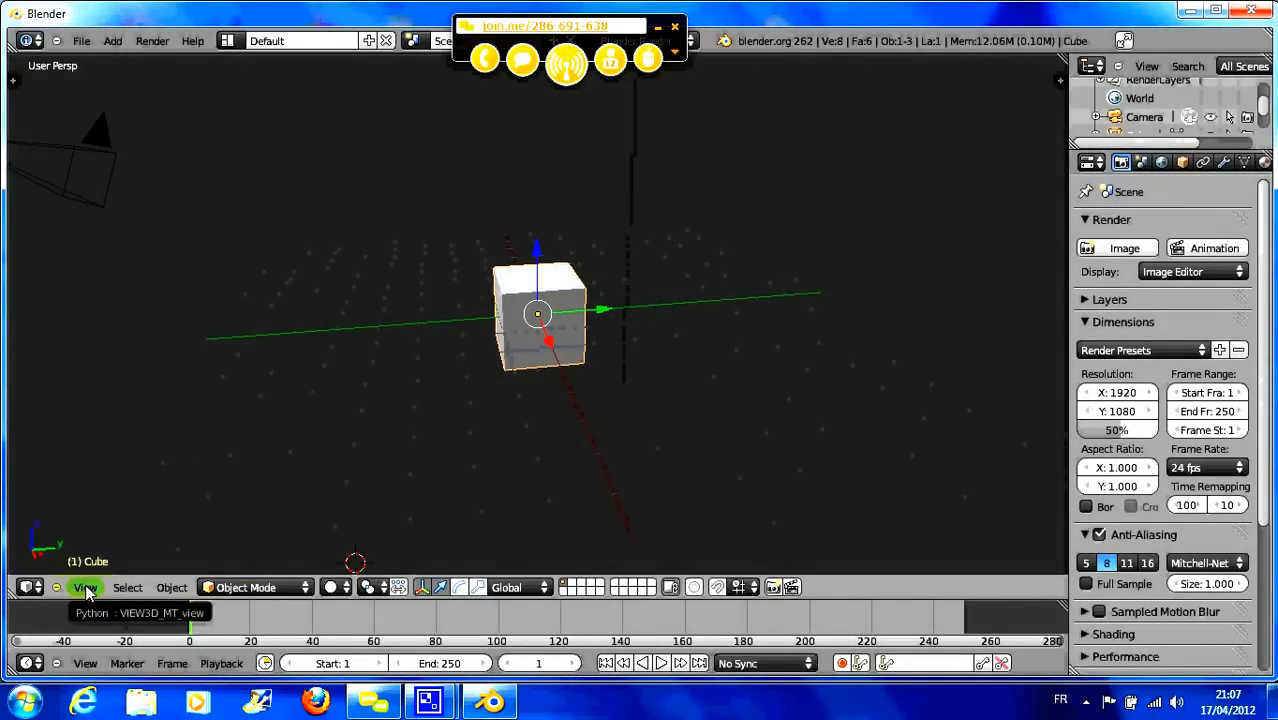
# - Look up the view commands and examine the cube from the front, right and top views
pyautogui.click(86, 588)
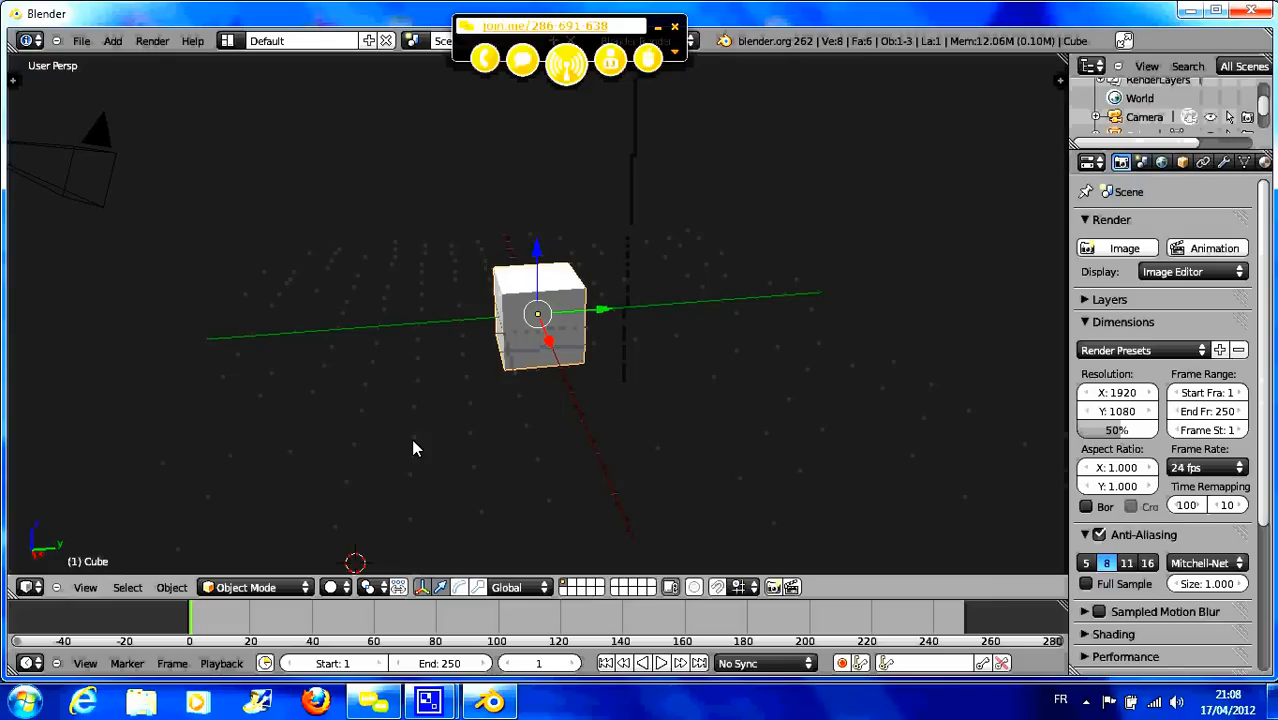
pyautogui.click(413, 441)
pyautogui.press('KP_1')
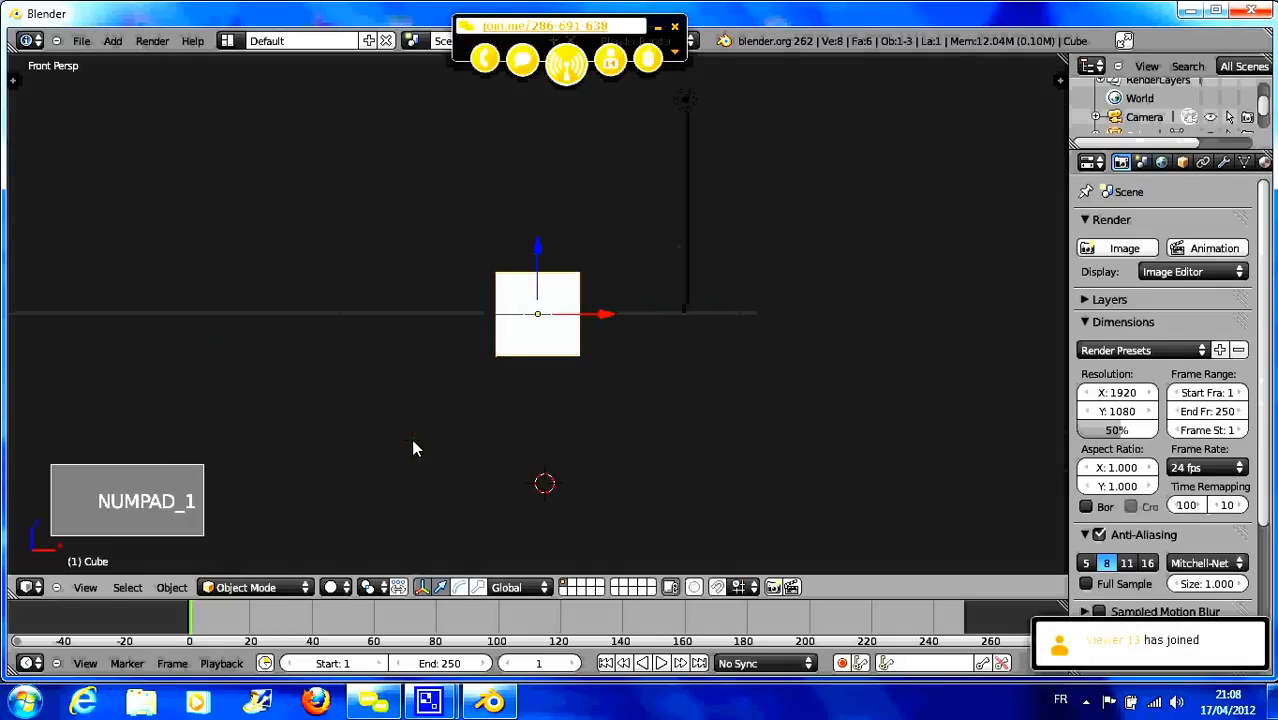
pyautogui.press('KP_3')
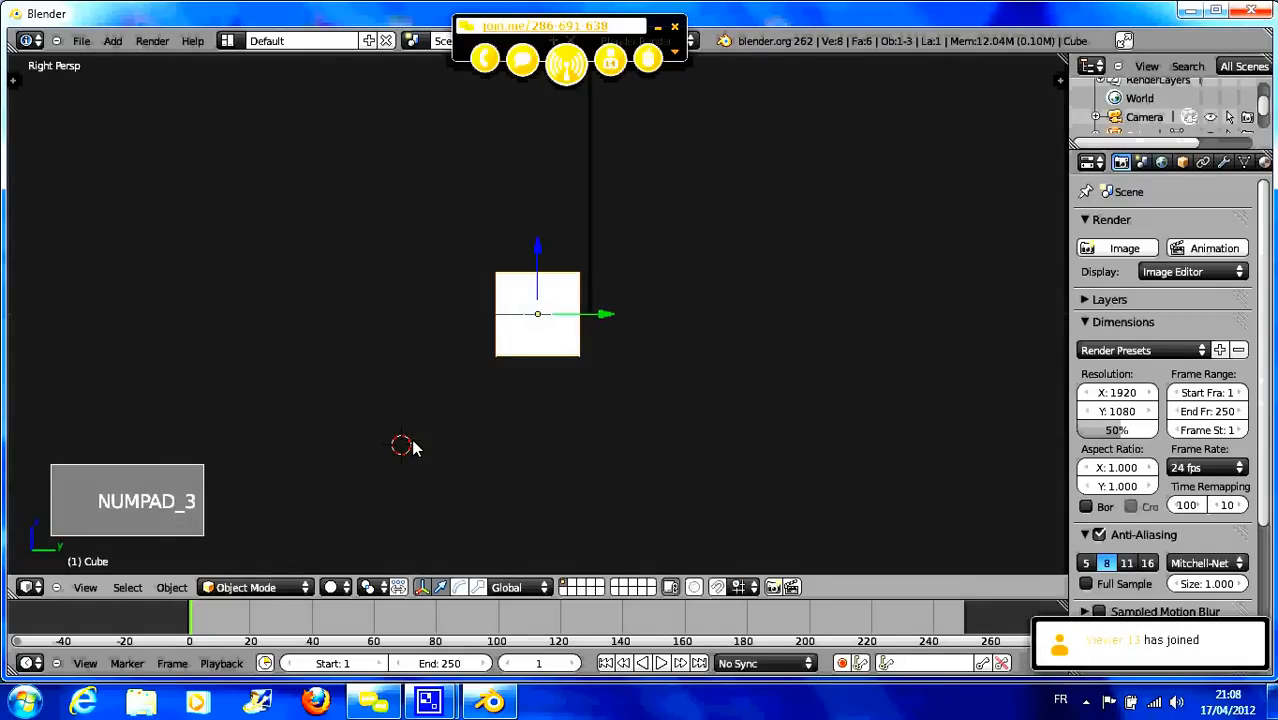
pyautogui.moveTo(502, 371); pyautogui.dragTo(489, 443, button='middle')
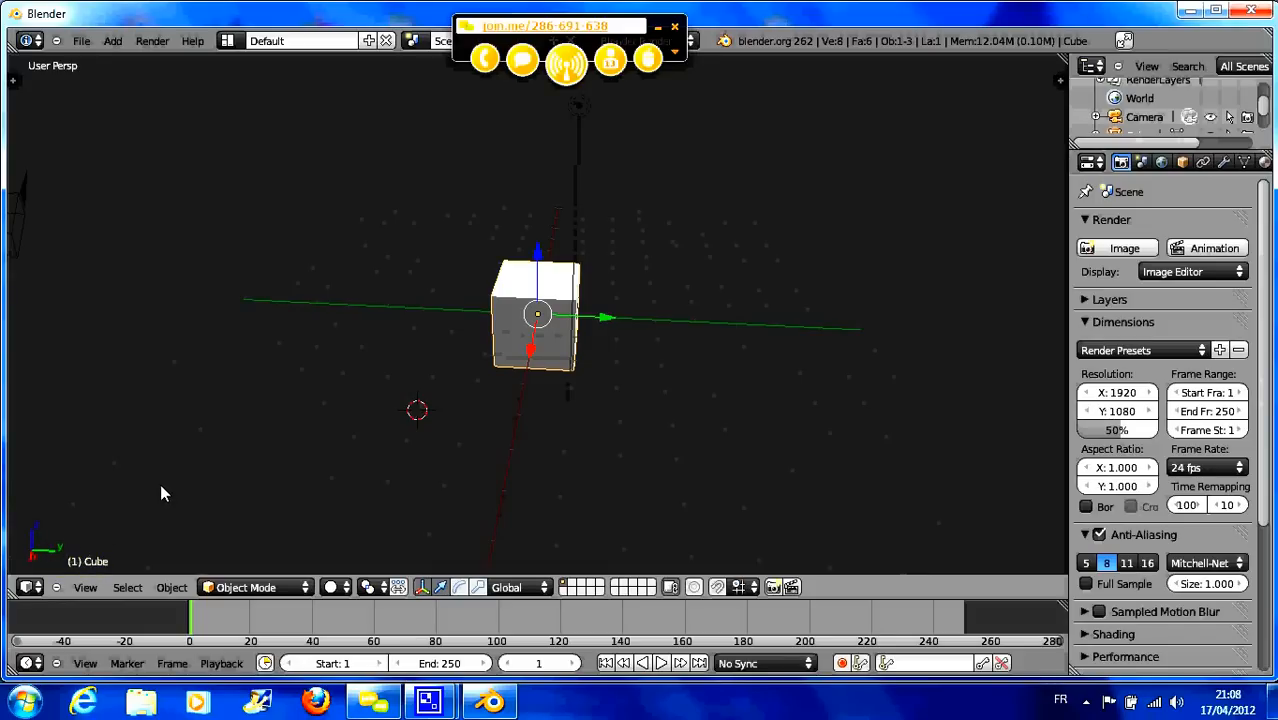
pyautogui.press('KP_1')
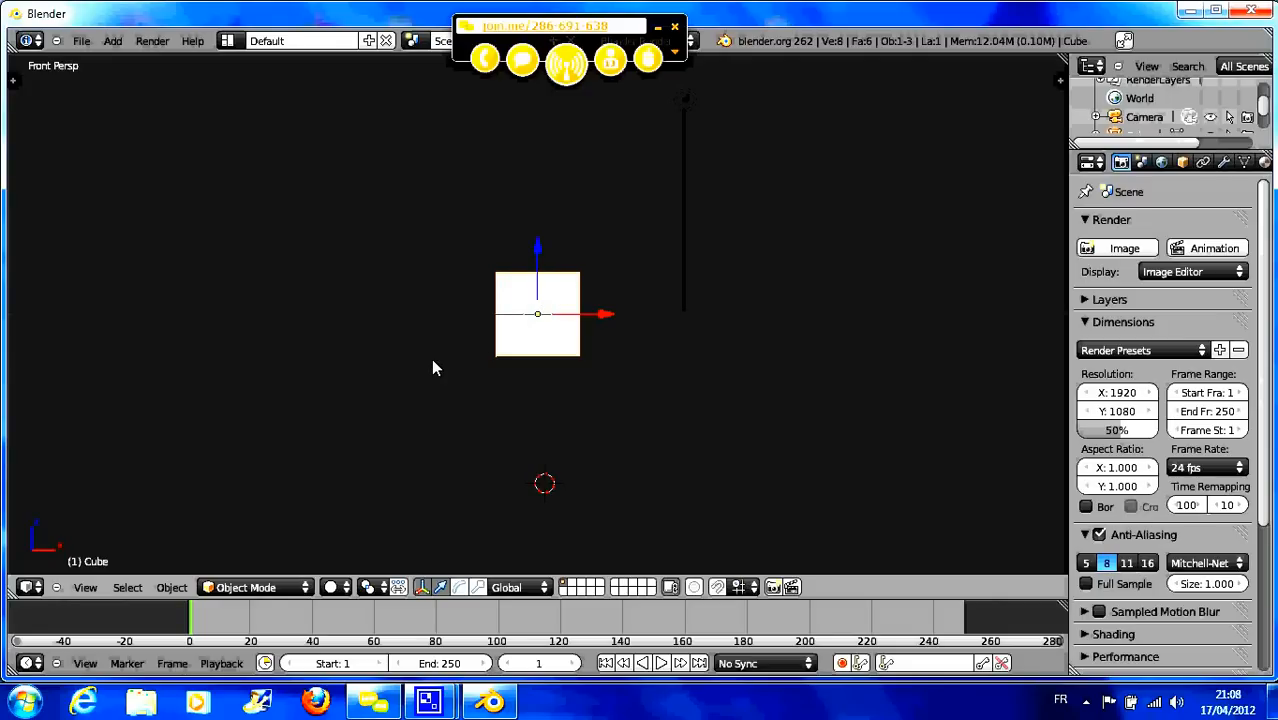
pyautogui.press('KP_3')
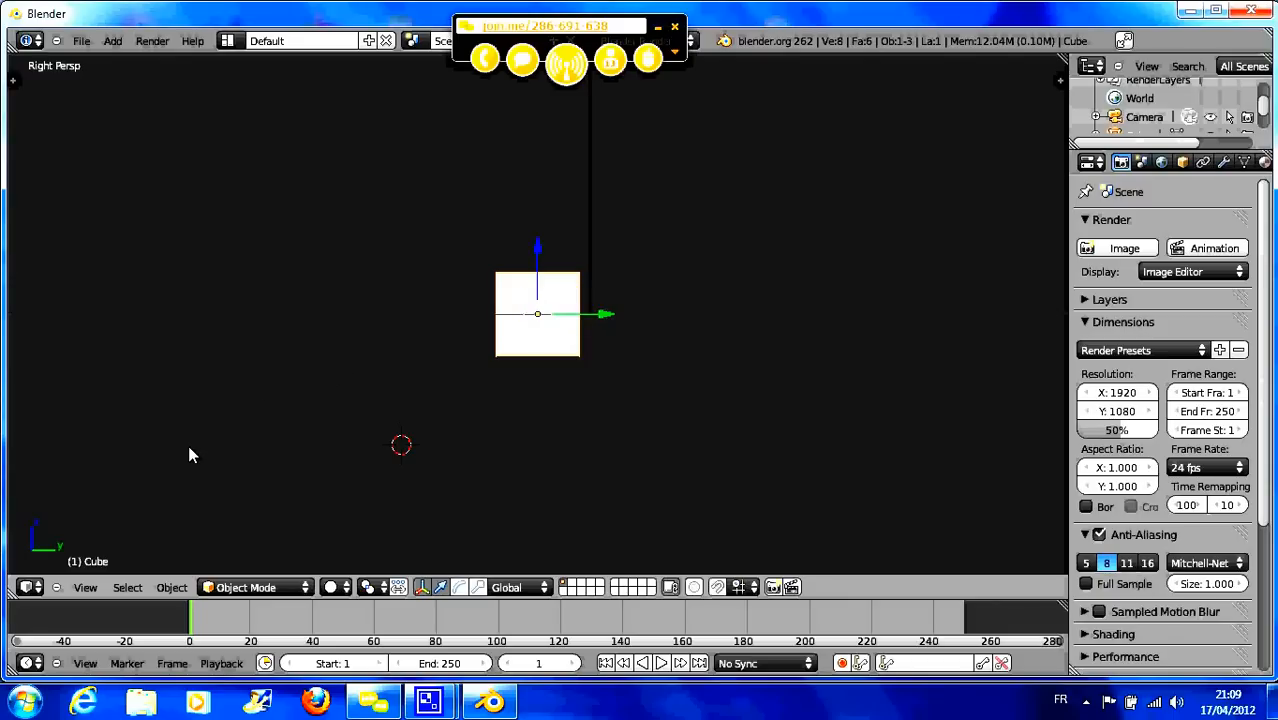
pyautogui.press('KP_7')
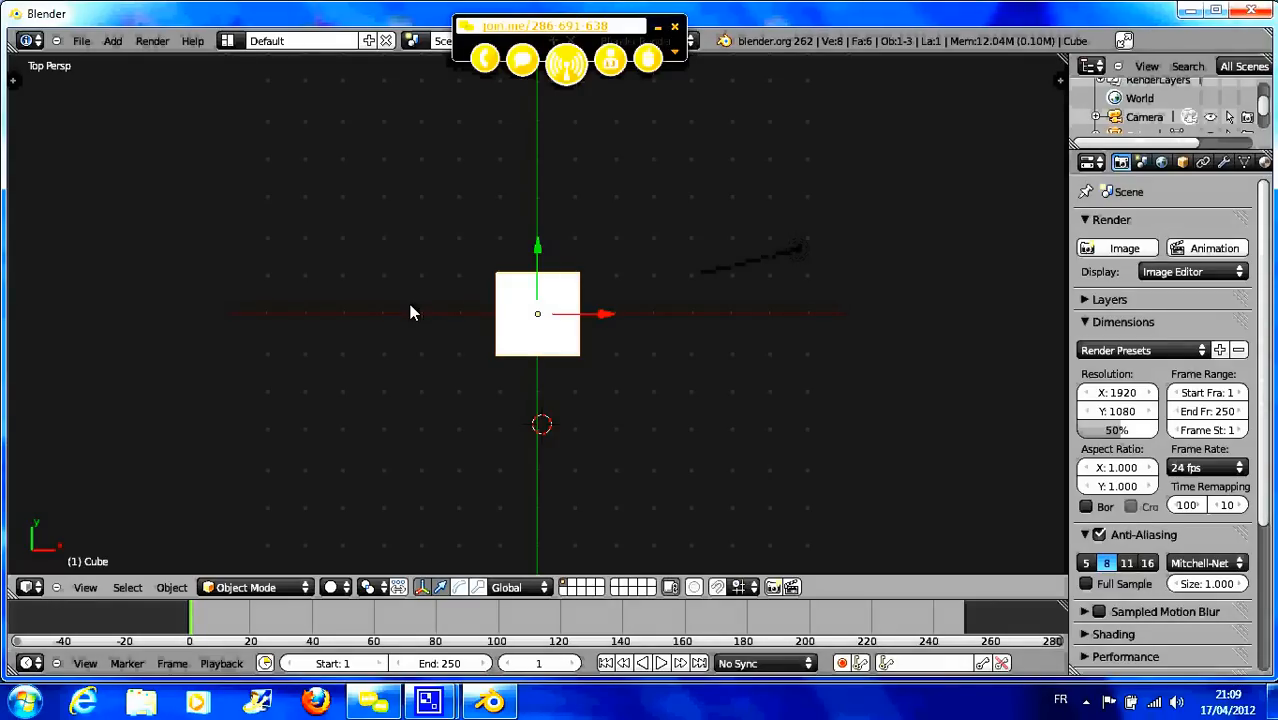
# - Compare orthographic and perspective projection of the cube from the top and from an angled view, ending in perspective
pyautogui.press('KP_5')
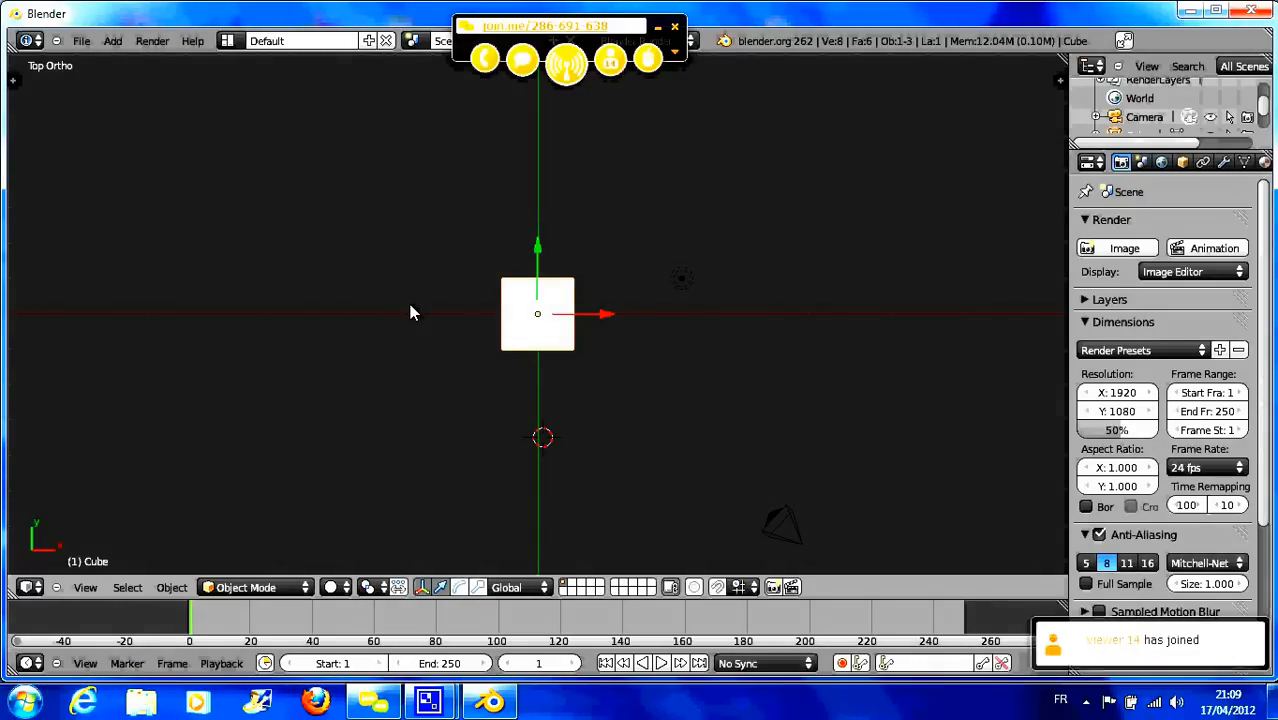
pyautogui.press('KP_5')
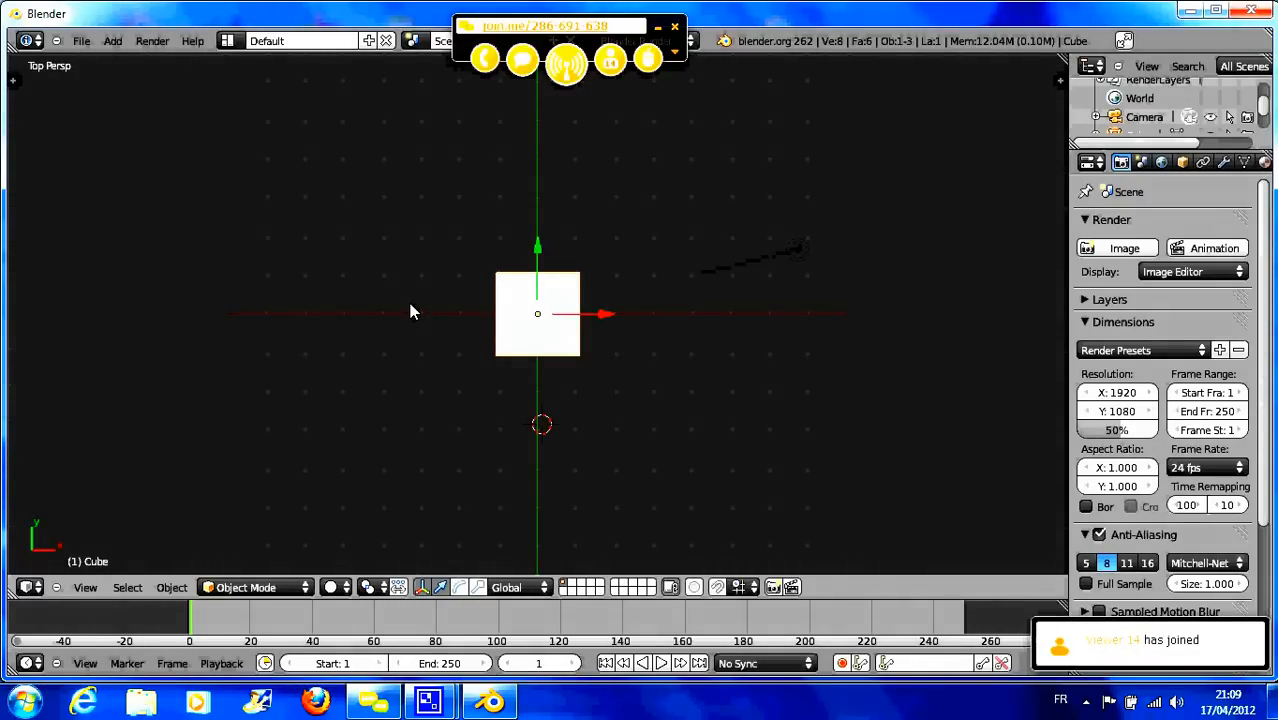
pyautogui.moveTo(517, 340); pyautogui.dragTo(476, 286, button='middle')
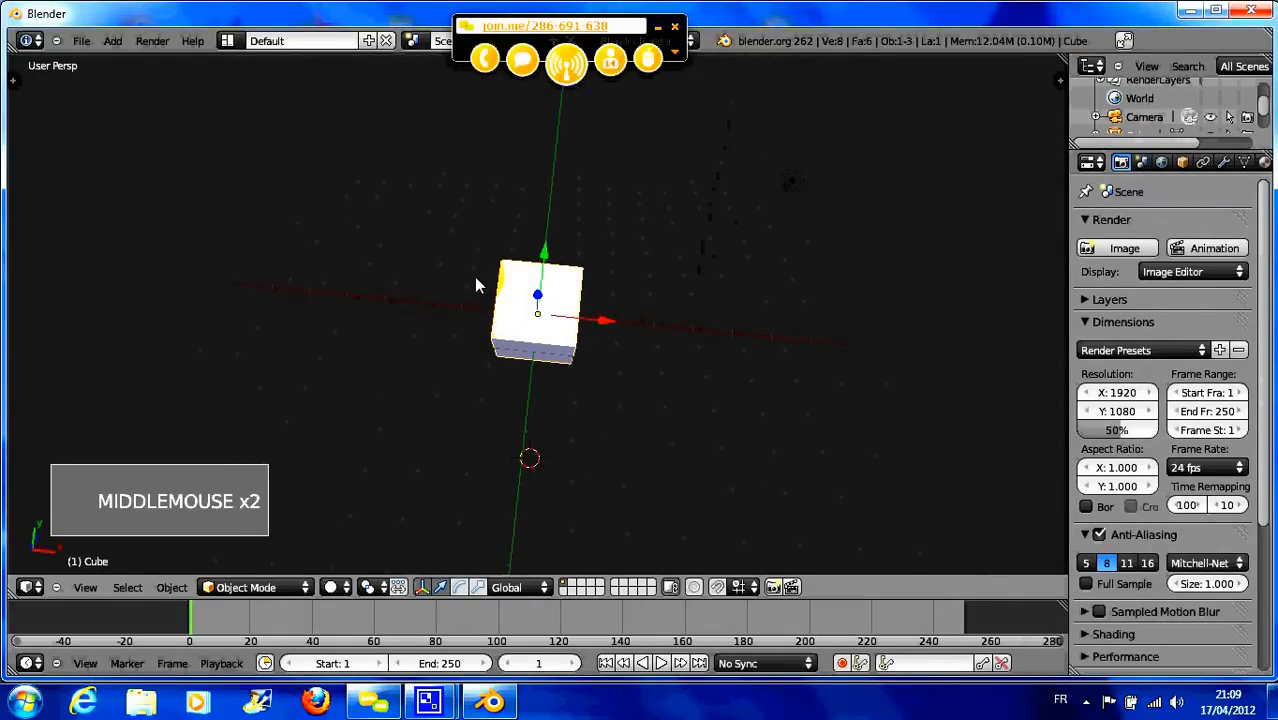
pyautogui.press('KP_5')
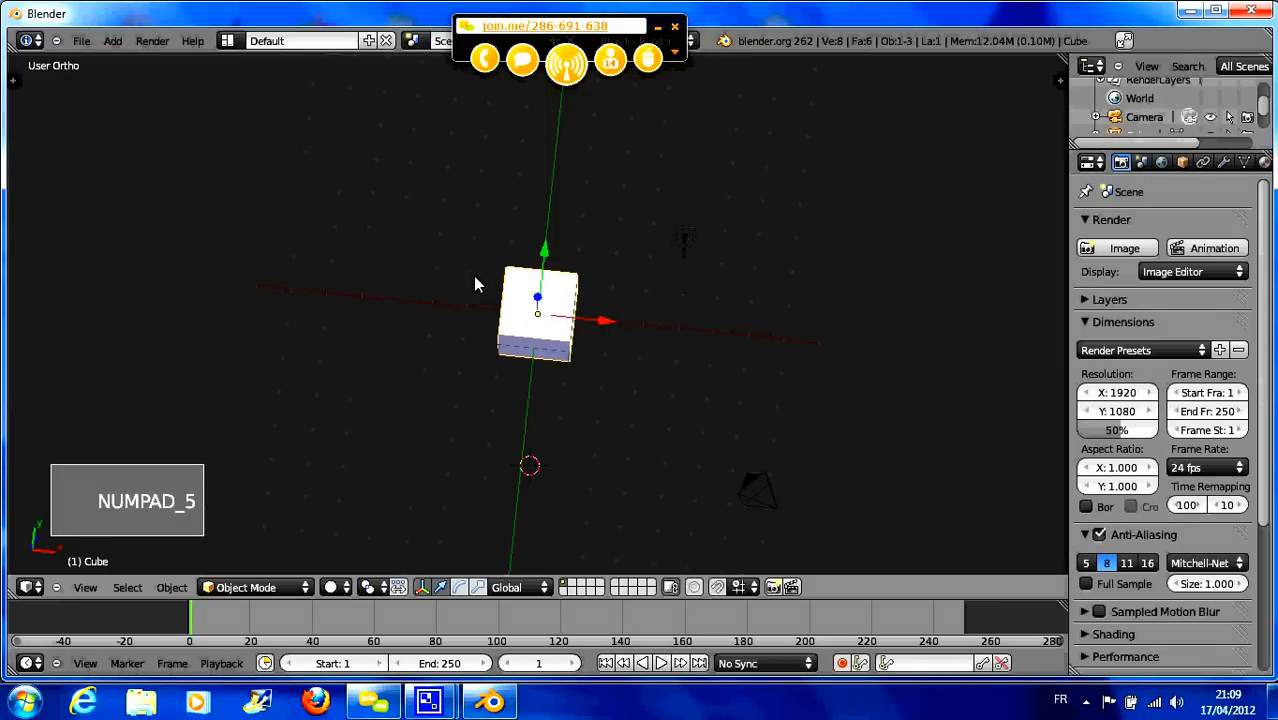
pyautogui.press('KP_5')
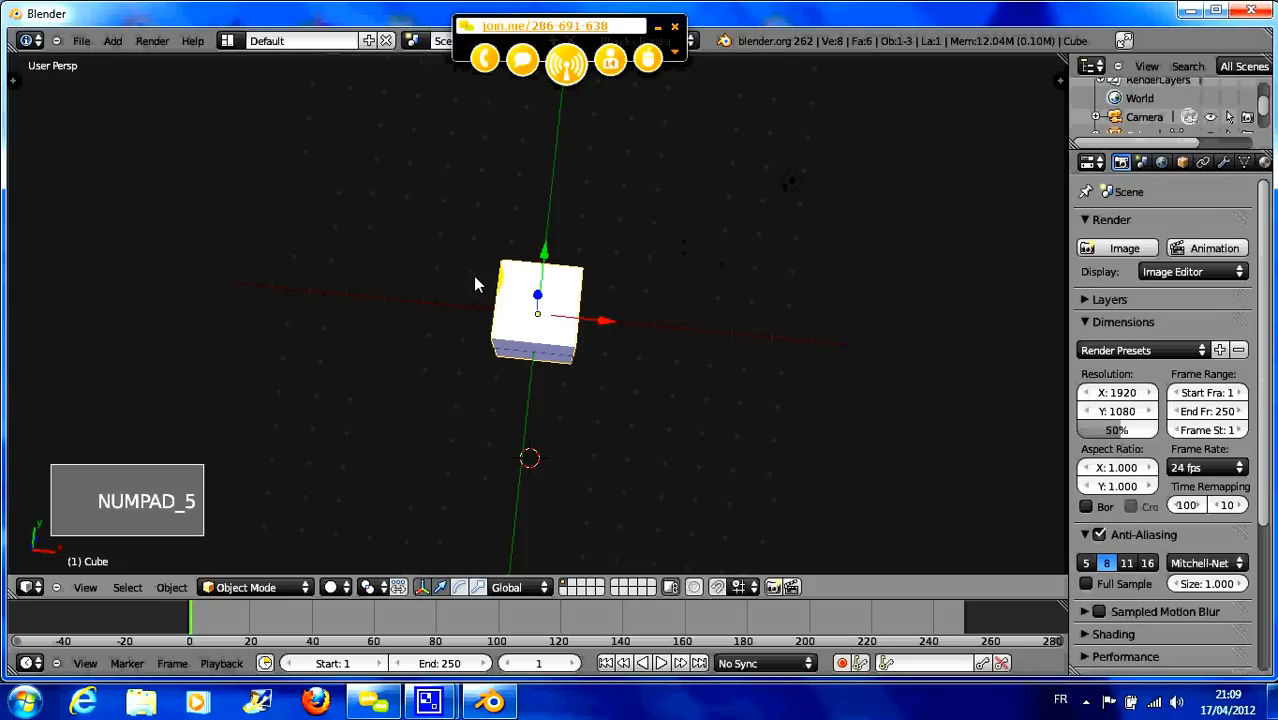
# - Move the cube slightly in the negative X direction and up along Z using the translate manipulator
pyautogui.moveTo(475, 284); pyautogui.dragTo(407, 341, button='middle')
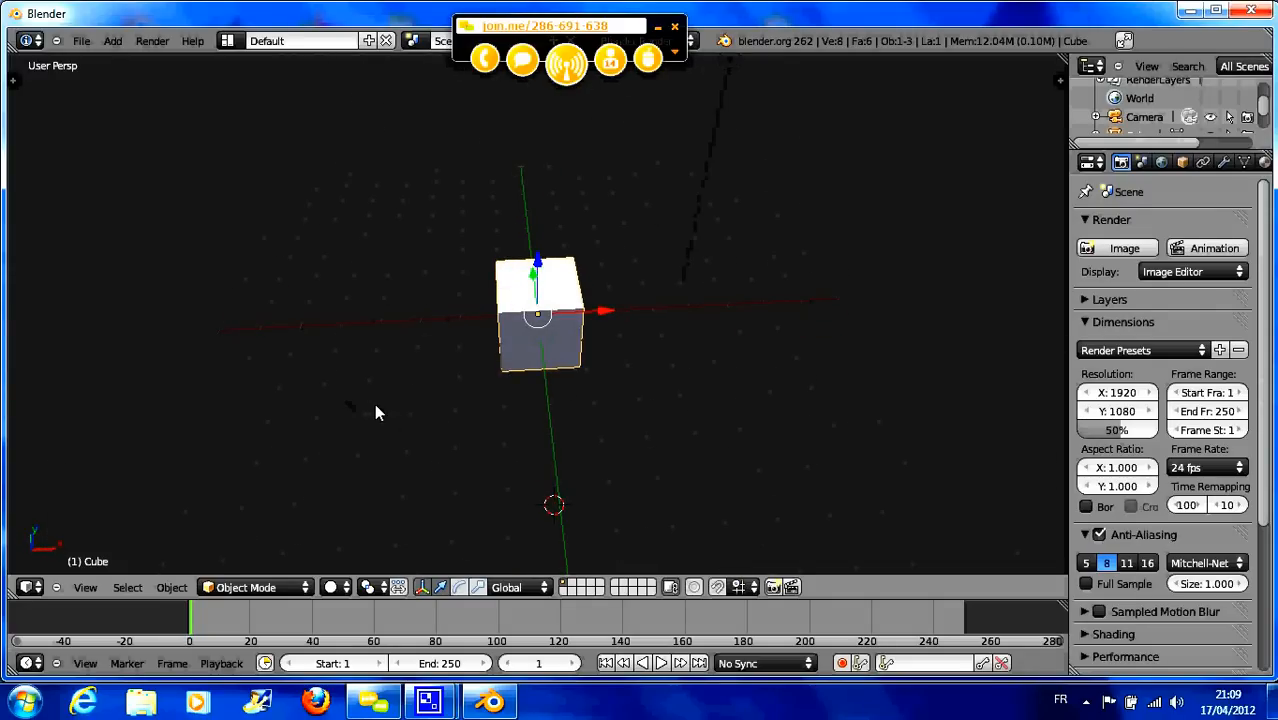
pyautogui.moveTo(370, 411); pyautogui.dragTo(445, 371, button='middle')
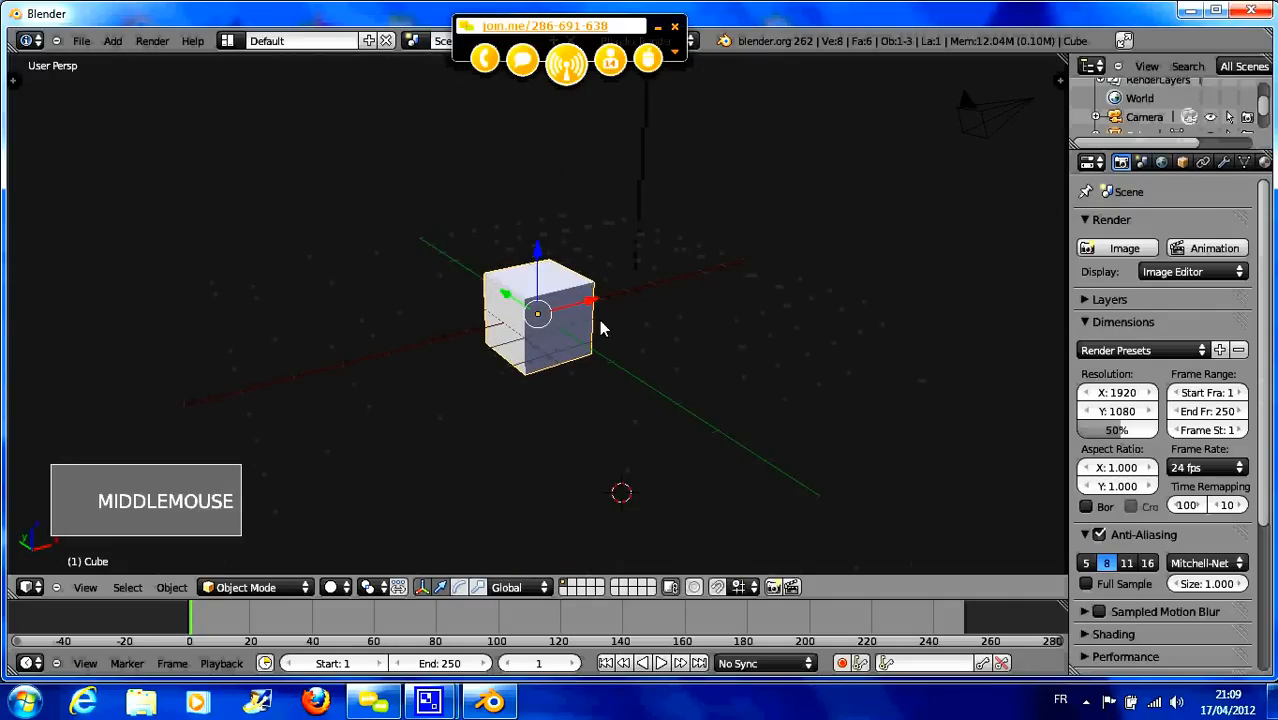
pyautogui.moveTo(587, 336); pyautogui.dragTo(434, 478, button='middle')
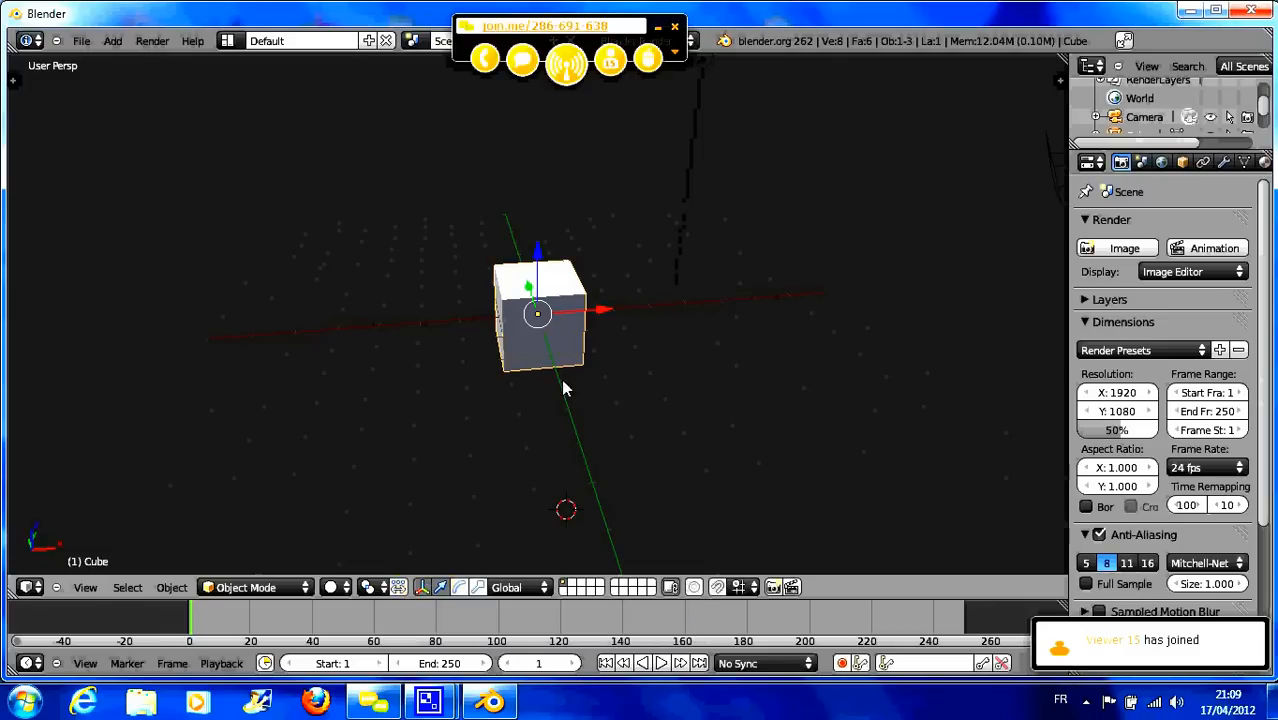
pyautogui.scroll(2, 601, 330)
pyautogui.moveTo(608, 318); pyautogui.dragTo(570, 295)
pyautogui.moveTo(533, 257); pyautogui.dragTo(531, 224)
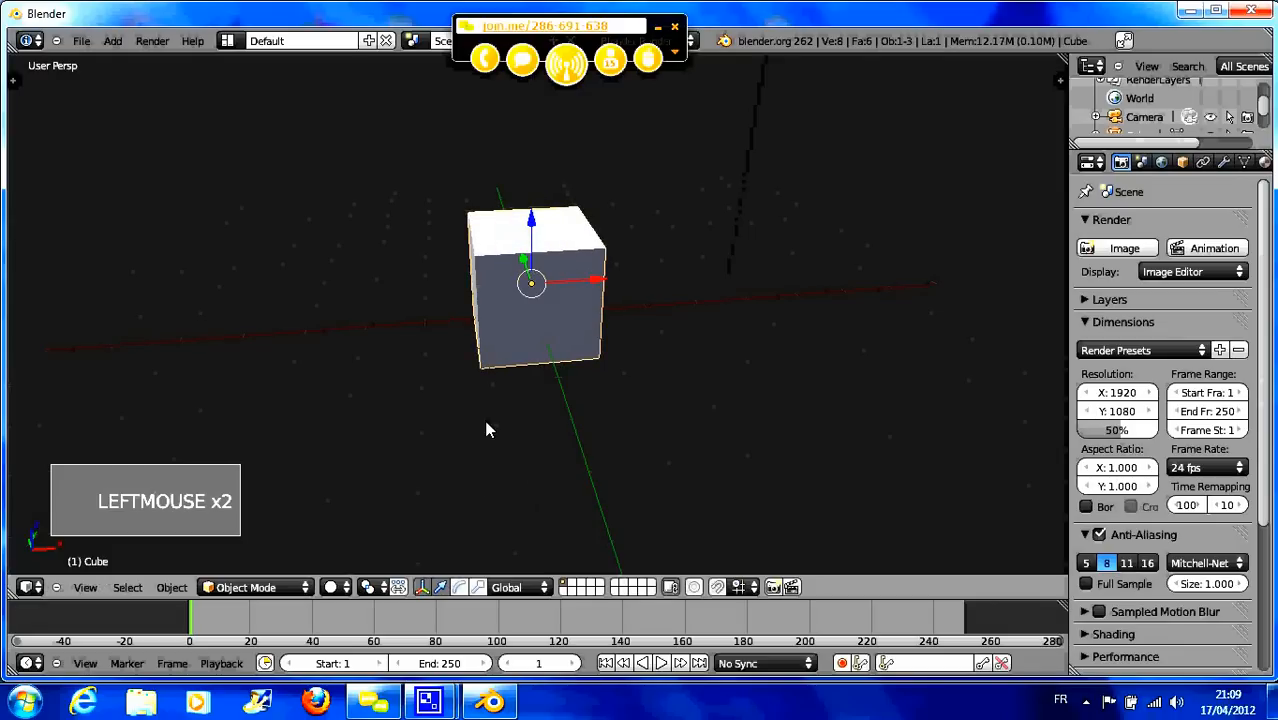
# - Rotate the cube around the global Z axis with the rotate manipulator and stretch it along X with the scale manipulator
pyautogui.click(460, 587)
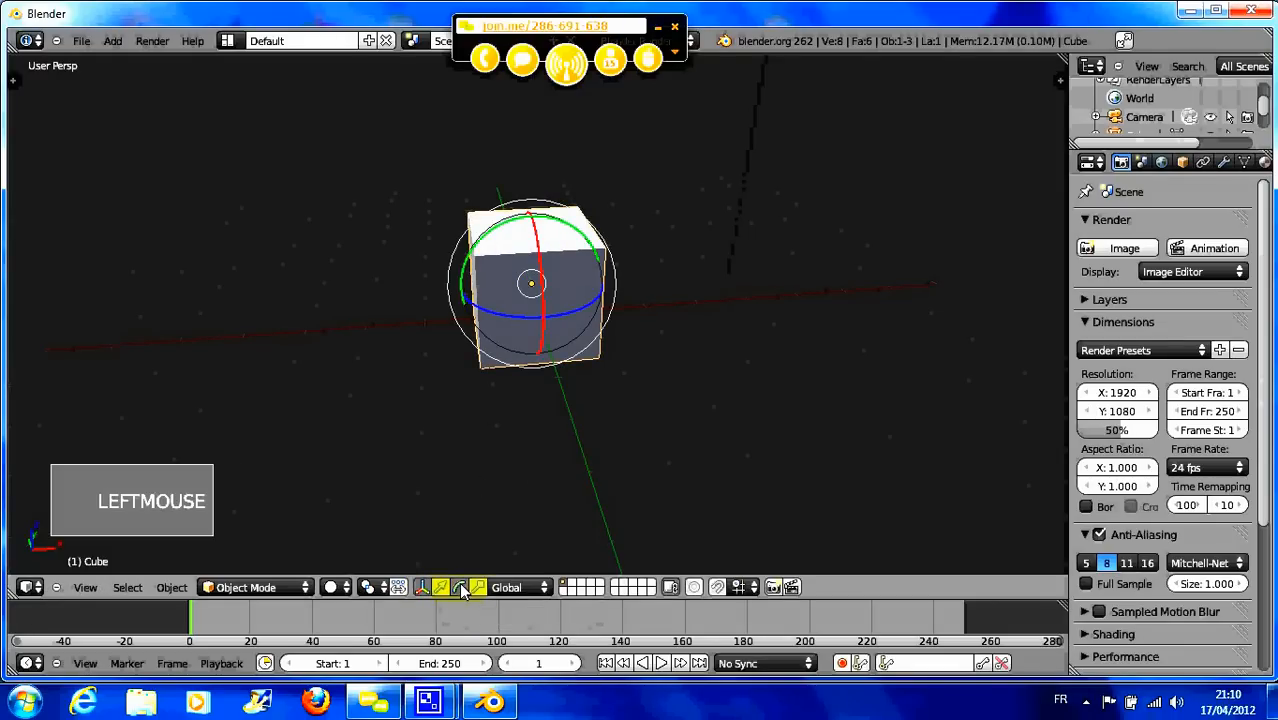
pyautogui.moveTo(538, 334); pyautogui.dragTo(585, 323)
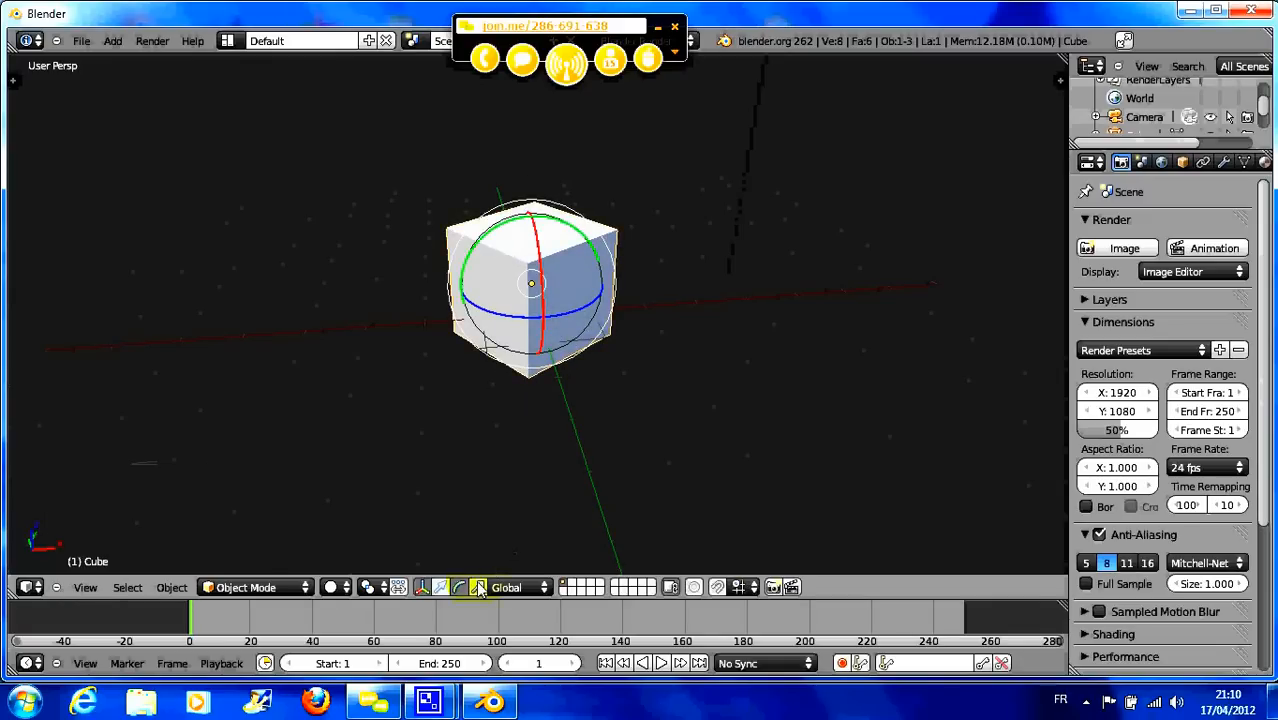
pyautogui.click(440, 587)
pyautogui.moveTo(602, 285); pyautogui.dragTo(660, 278)
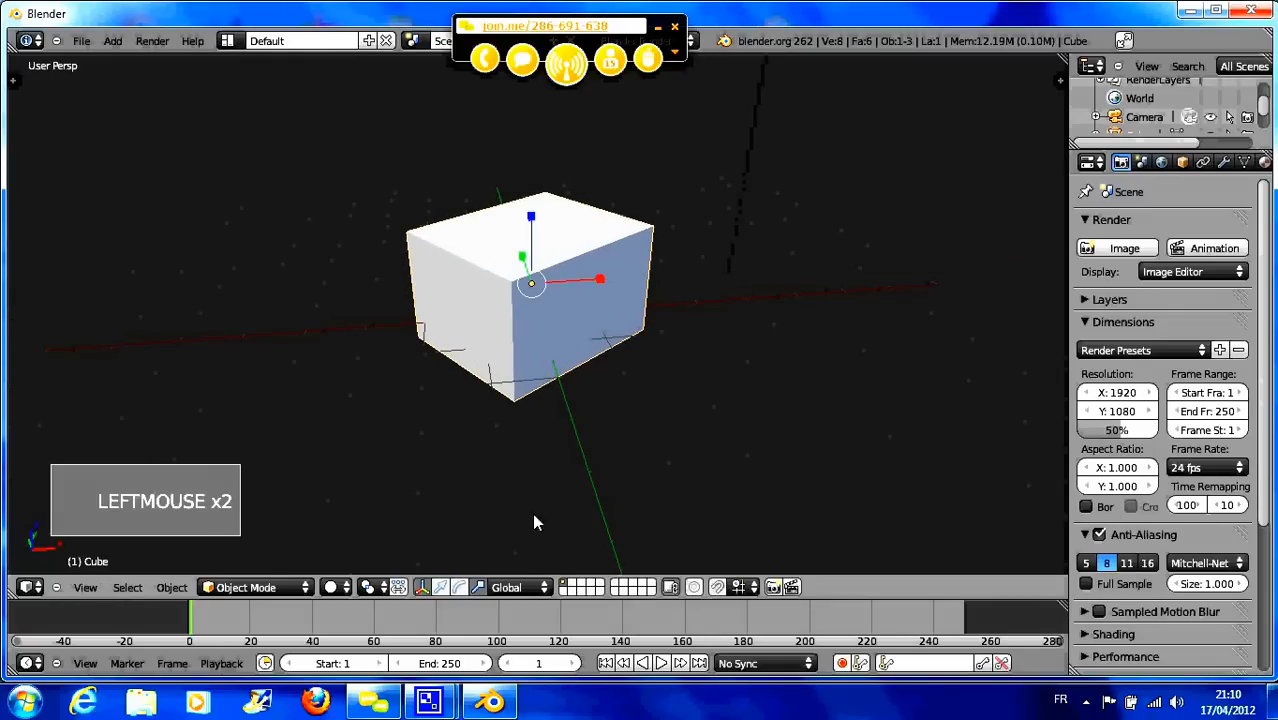
# - Show the translate, rotate and scale manipulators together on the cube
pyautogui.keyDown('shift'); pyautogui.click(458, 589); pyautogui.keyUp('shift')
pyautogui.keyDown('shift'); pyautogui.click(442, 589); pyautogui.keyUp('shift')
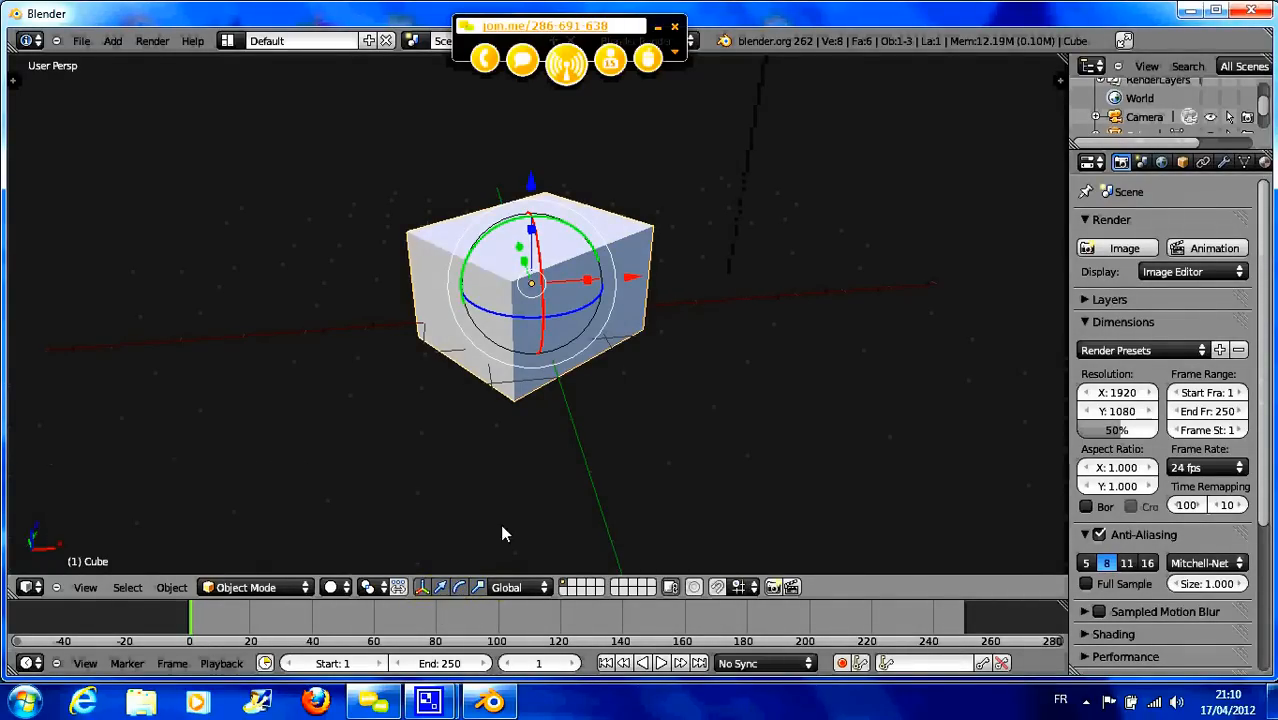
# - Turn off the rotate and scale manipulators so the cube shows only the translate manipulator
pyautogui.moveTo(571, 318); pyautogui.dragTo(591, 297, button='middle')
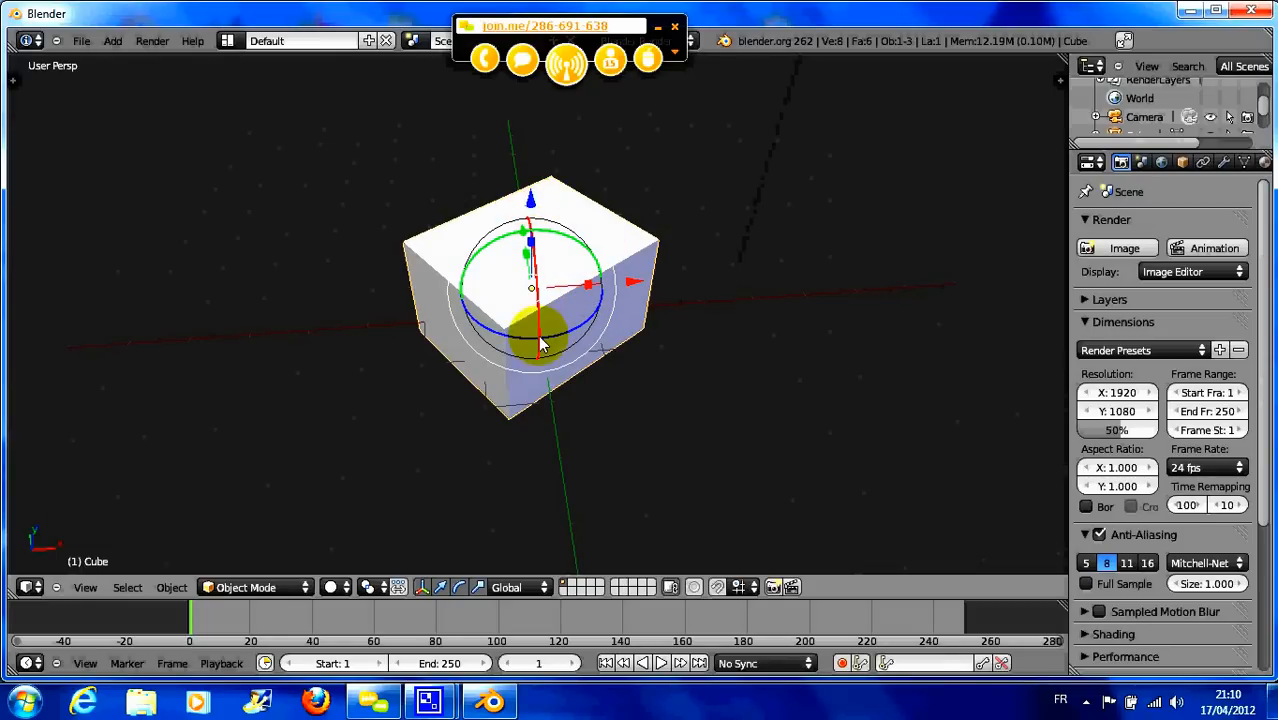
pyautogui.moveTo(548, 360); pyautogui.dragTo(548, 308, button='middle')
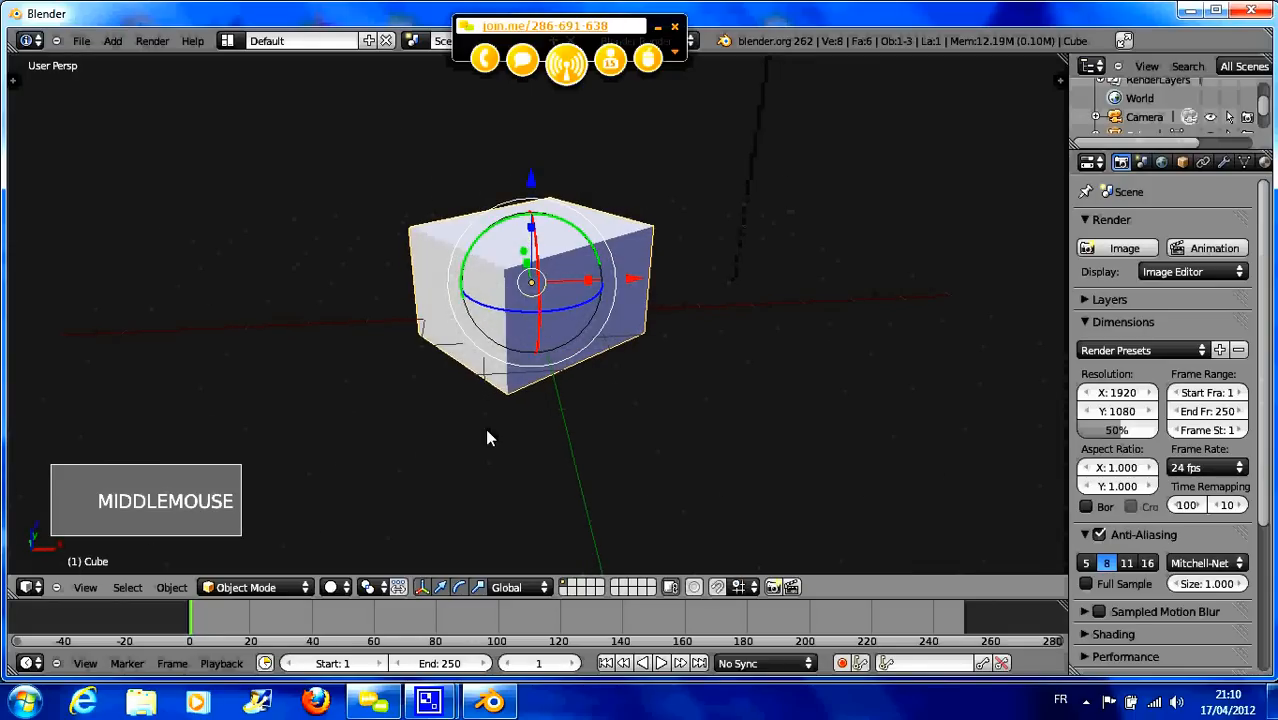
pyautogui.click(459, 586)
pyautogui.click(478, 588)
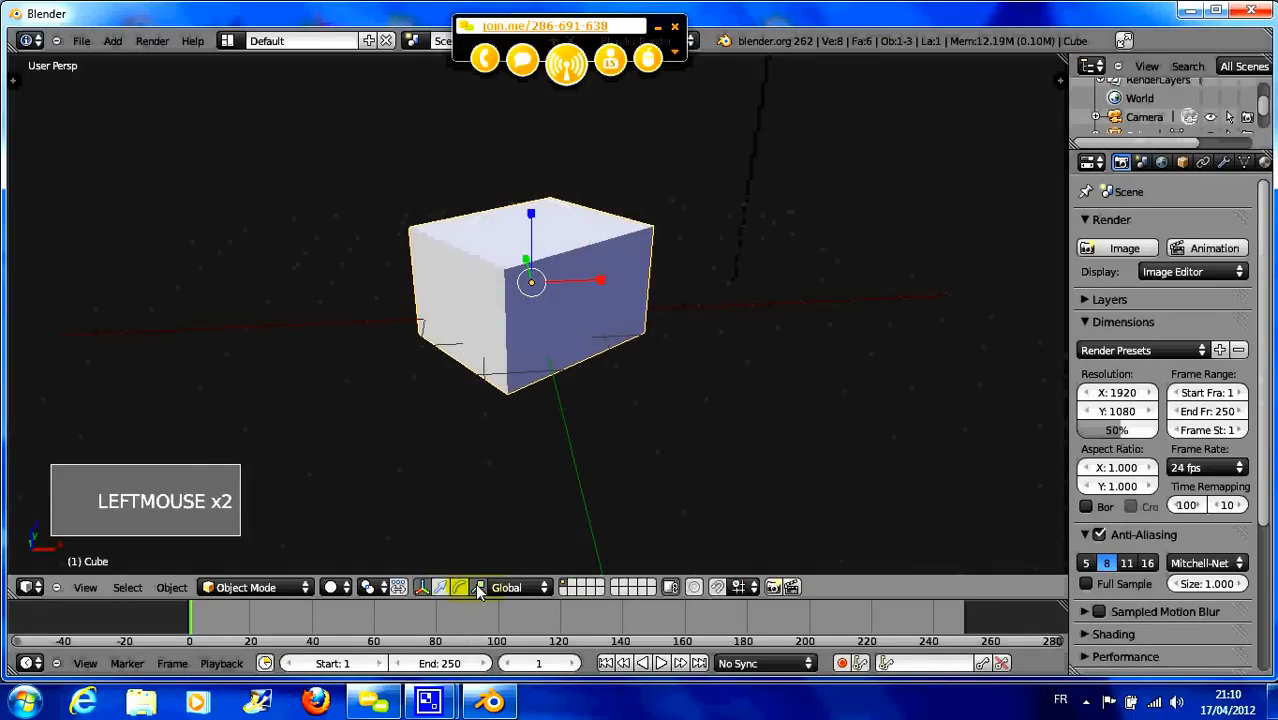
pyautogui.click(440, 587)
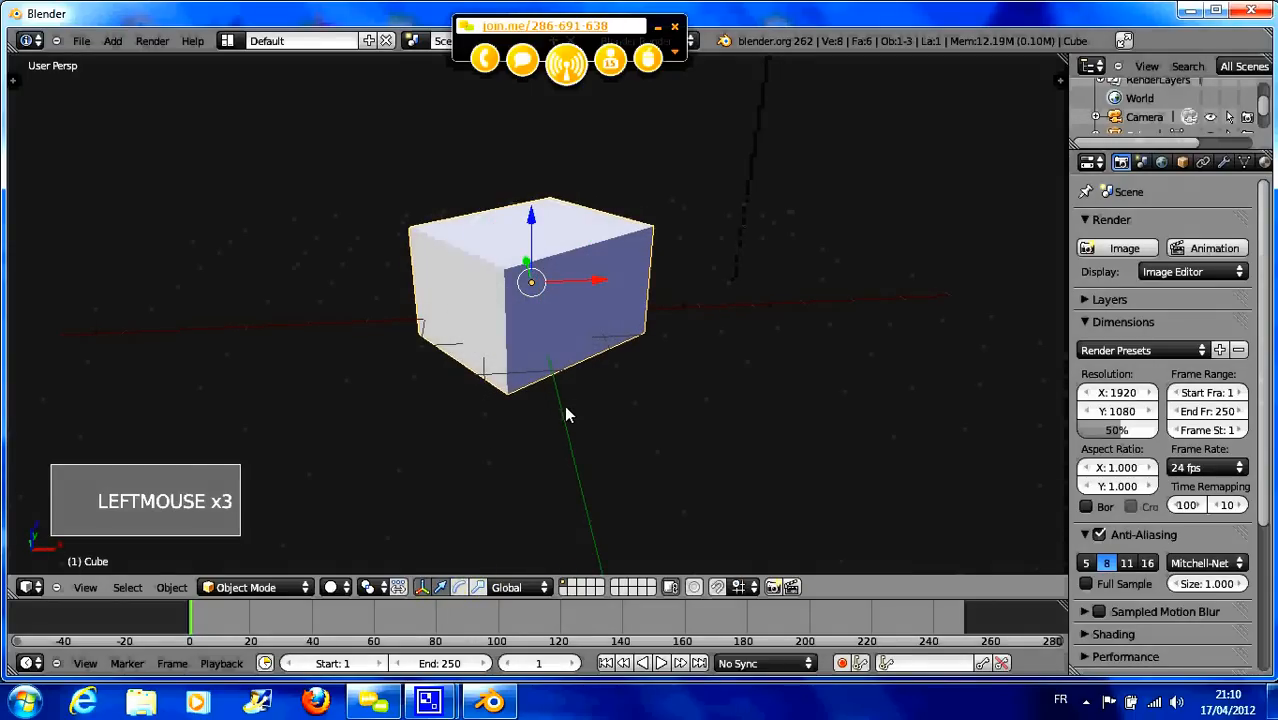
pyautogui.moveTo(556, 352); pyautogui.dragTo(548, 371, button='middle')
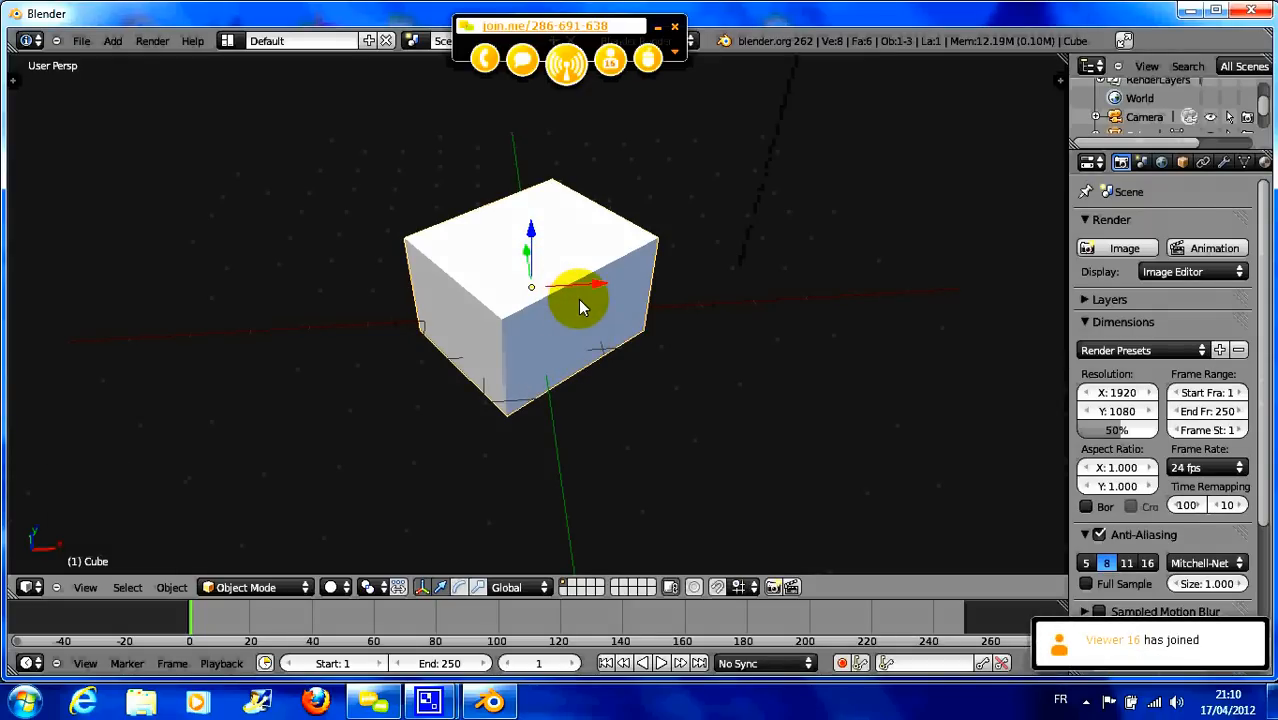
# - Try the free rotate, scale and grab transforms on the cube, cancelling each one
pyautogui.press('r')
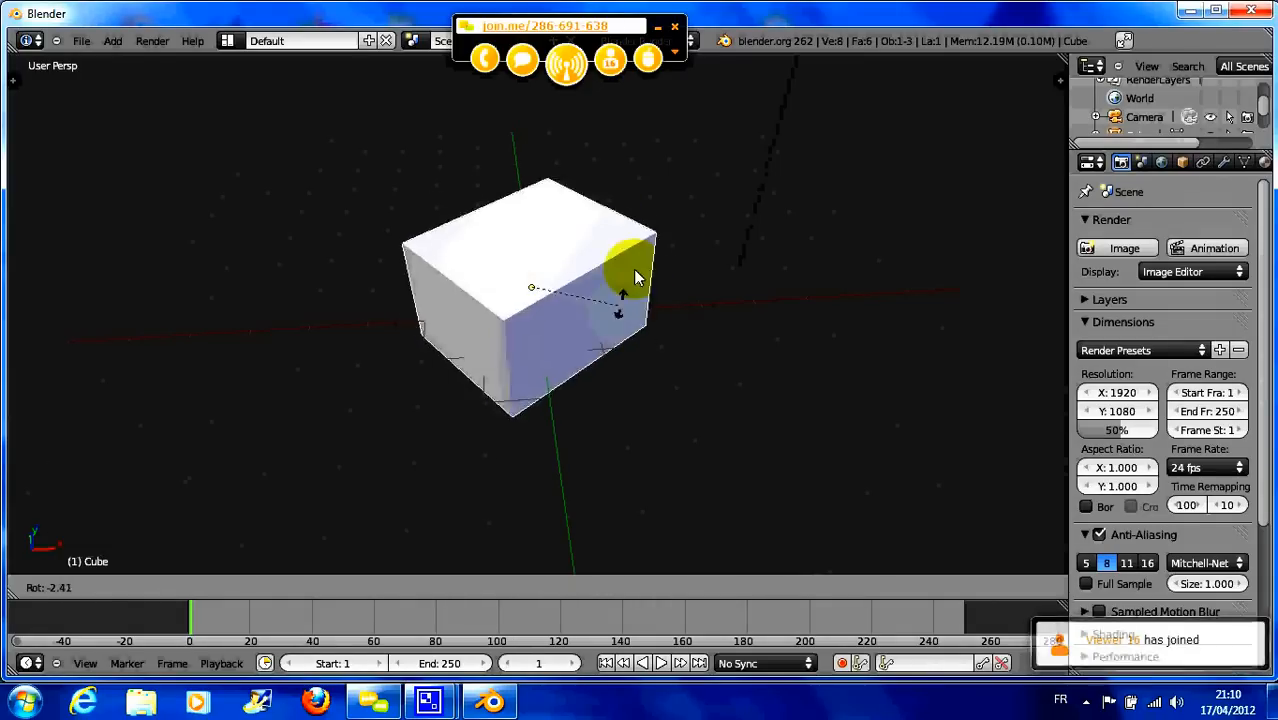
pyautogui.rightClick(614, 302)
pyautogui.press('s')
pyautogui.press('s')
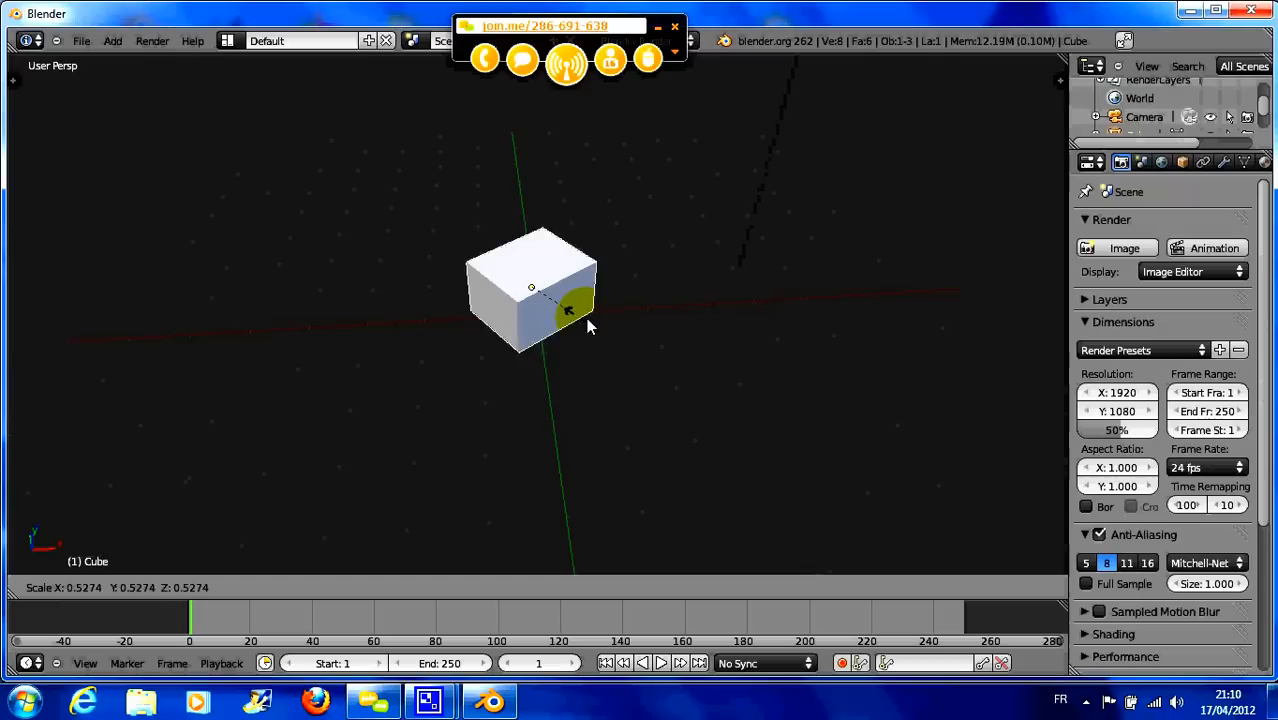
pyautogui.rightClick(640, 342)
pyautogui.press('g')
pyautogui.press('g')
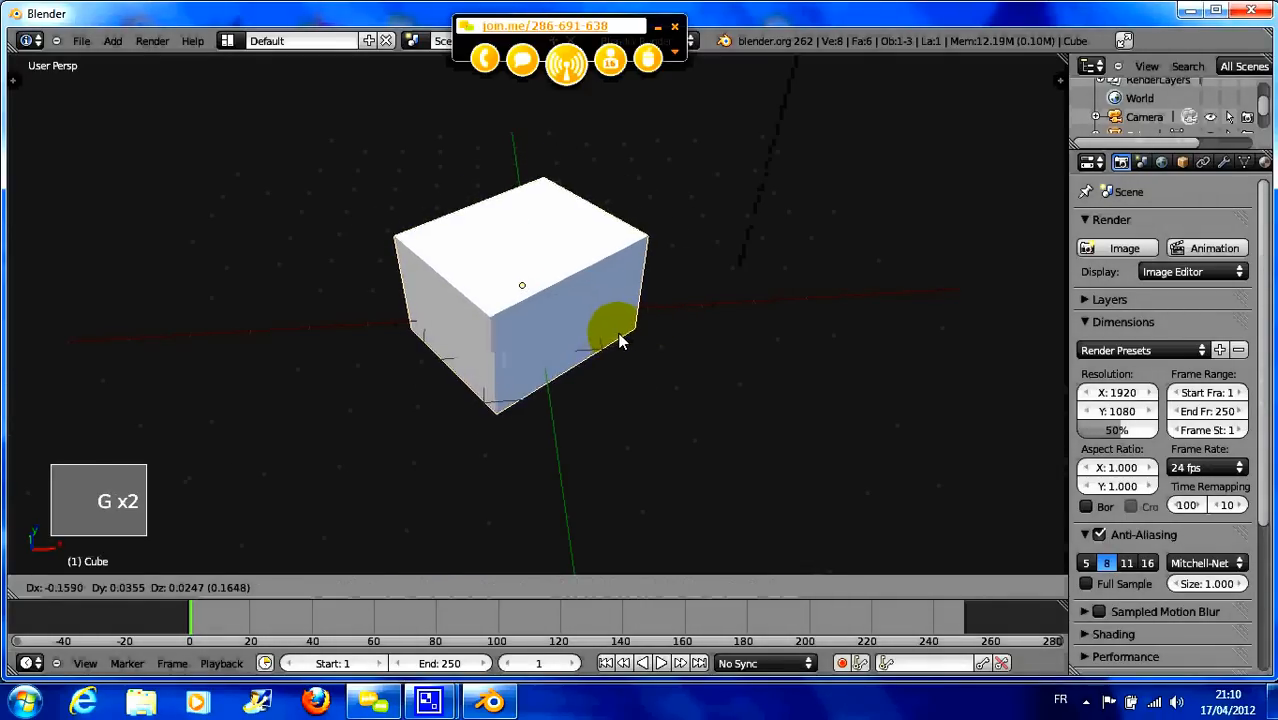
pyautogui.rightClick(612, 352)
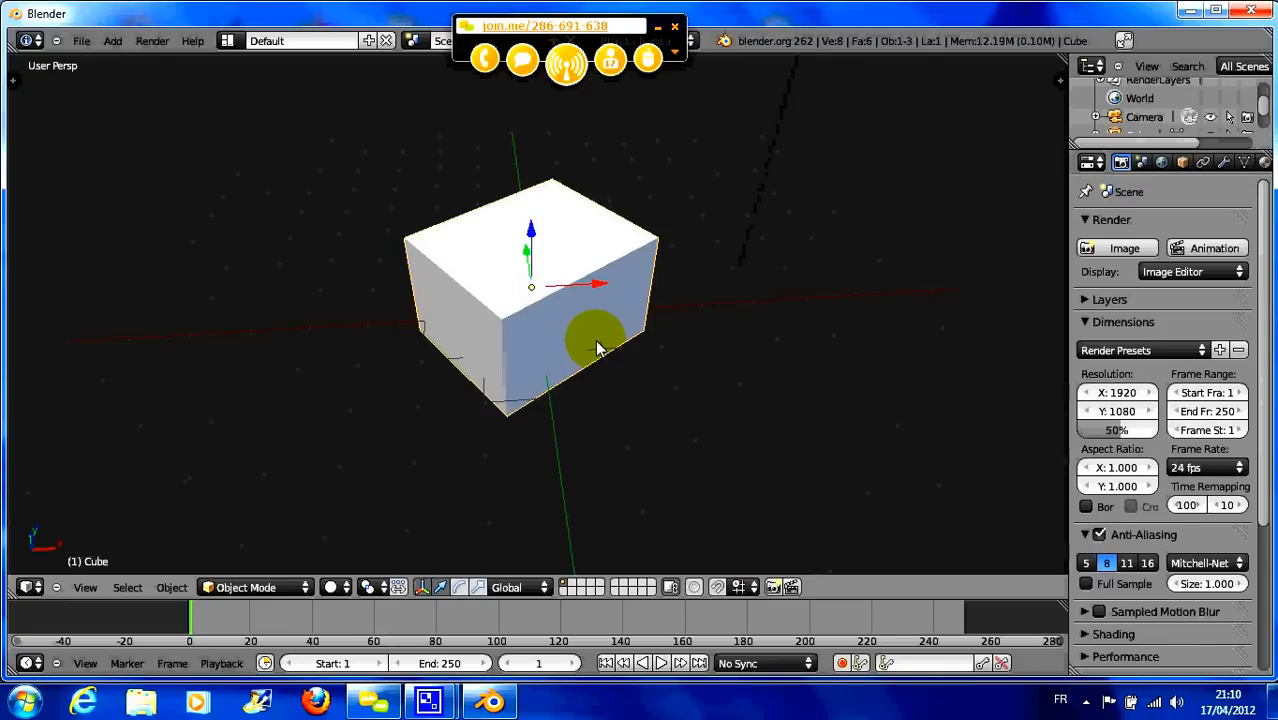
# - Switch to the top view and try stretching the cube along the global X axis
pyautogui.press('KP_7')
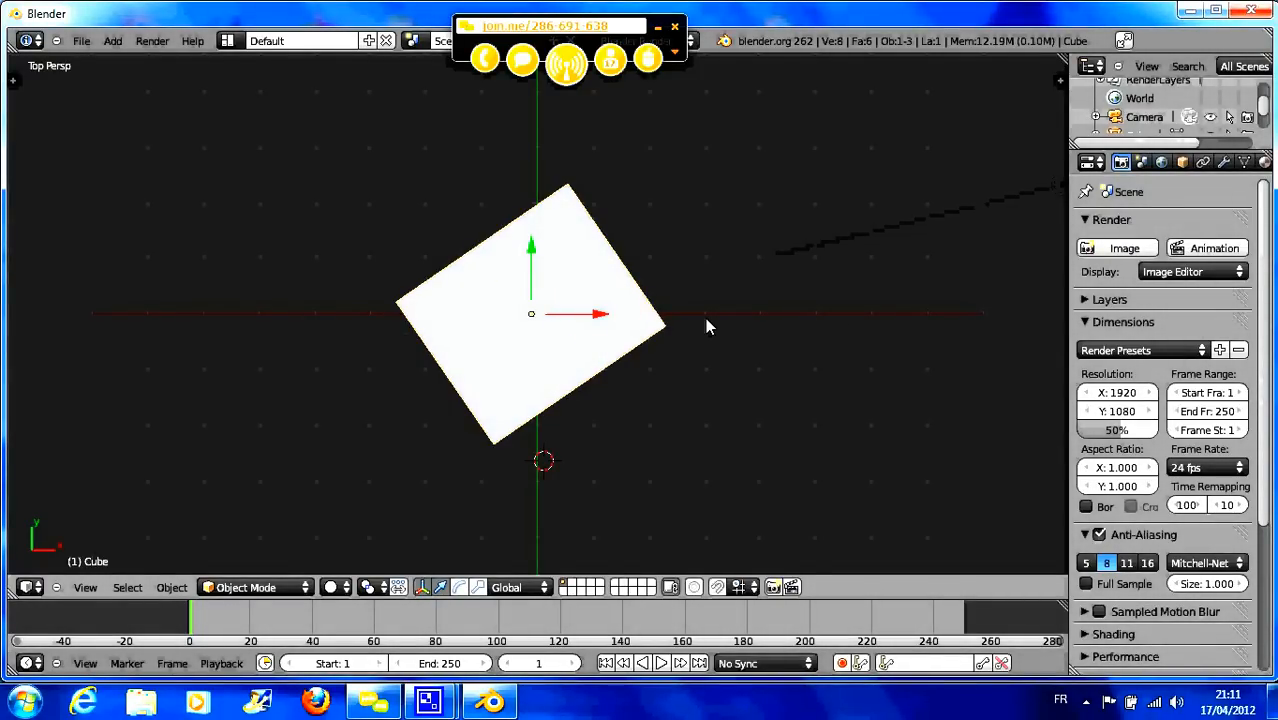
pyautogui.press('s')
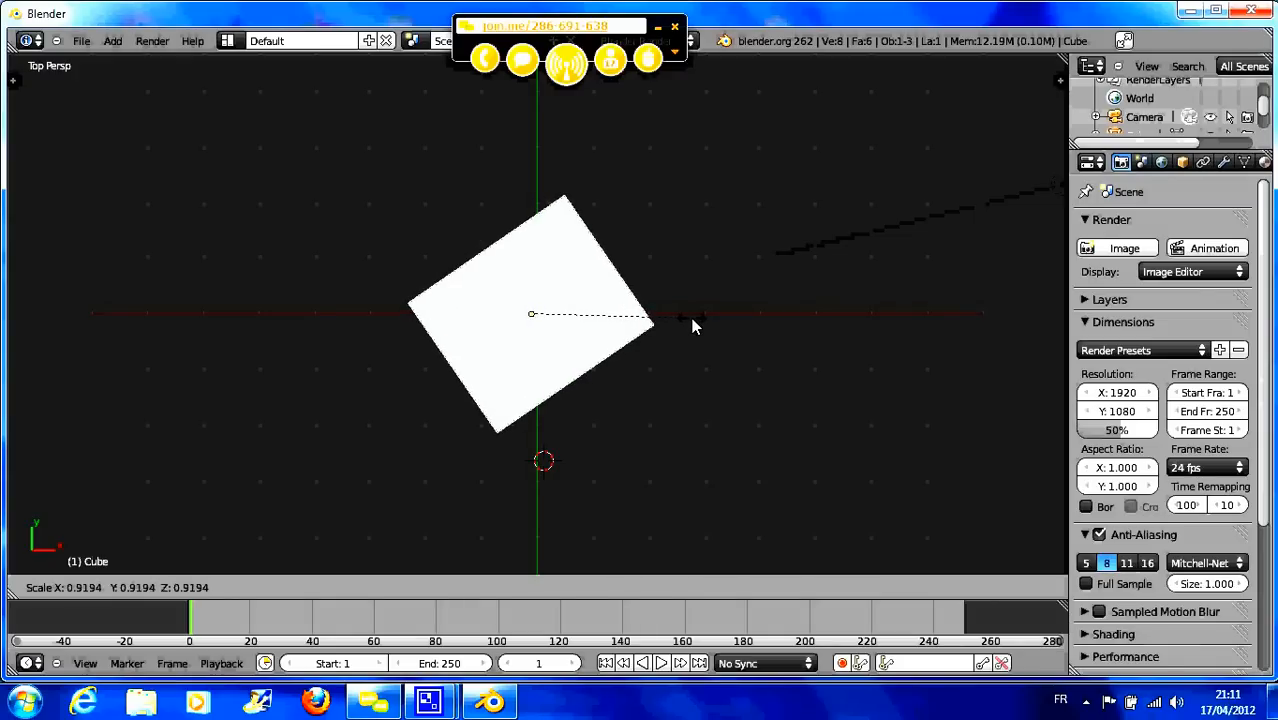
pyautogui.press('x')
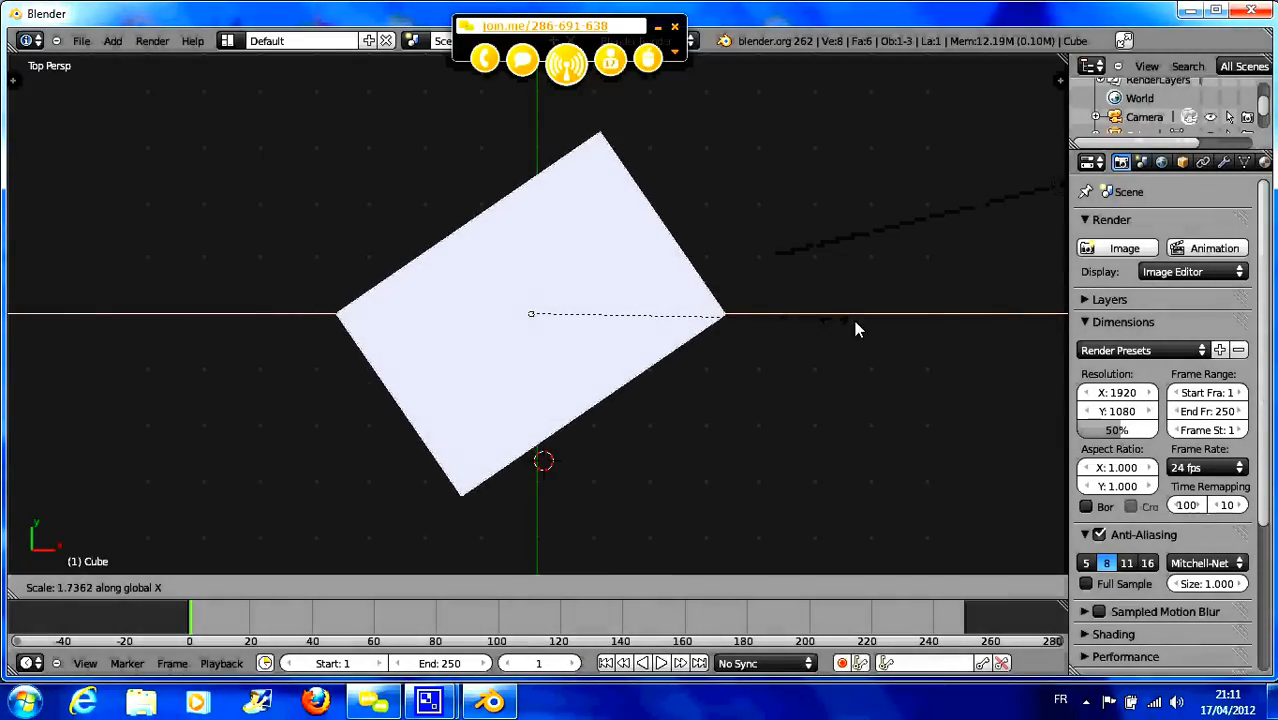
pyautogui.rightClick(812, 332)
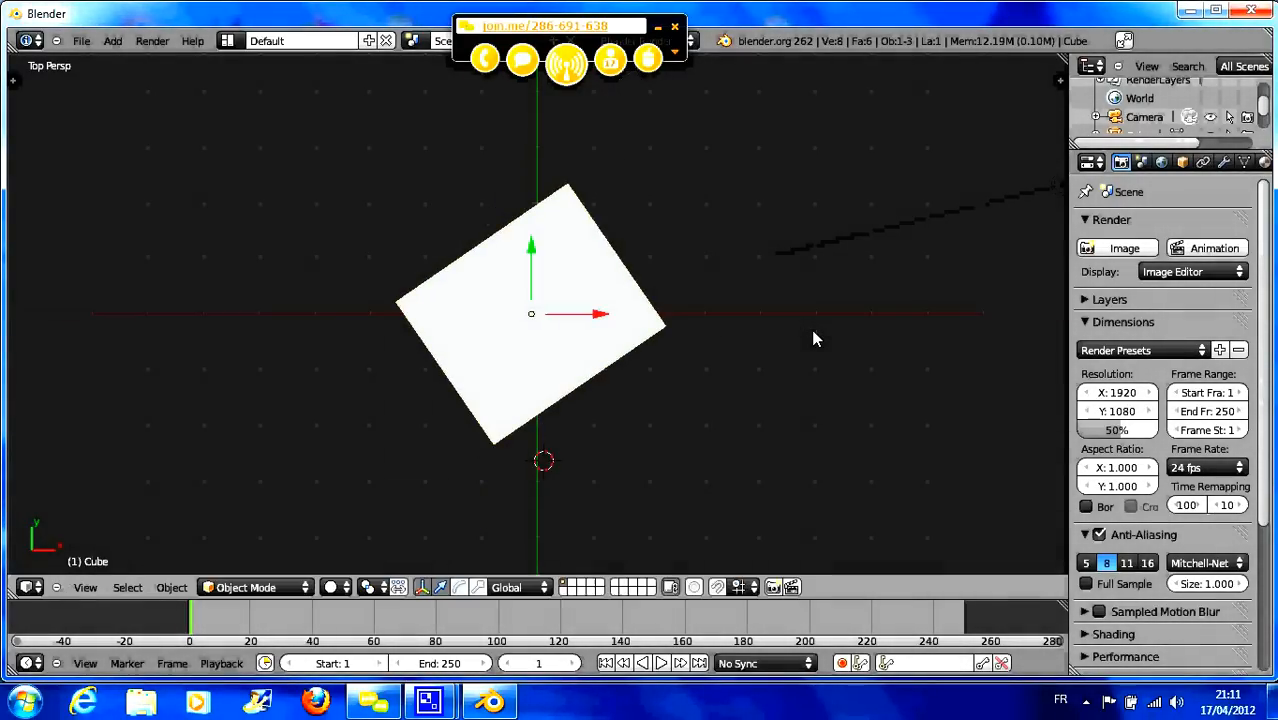
# - Rotate the cube by about 35° in the top view so its sides line up with the X and Y axes
pyautogui.press('r')
pyautogui.press('r')
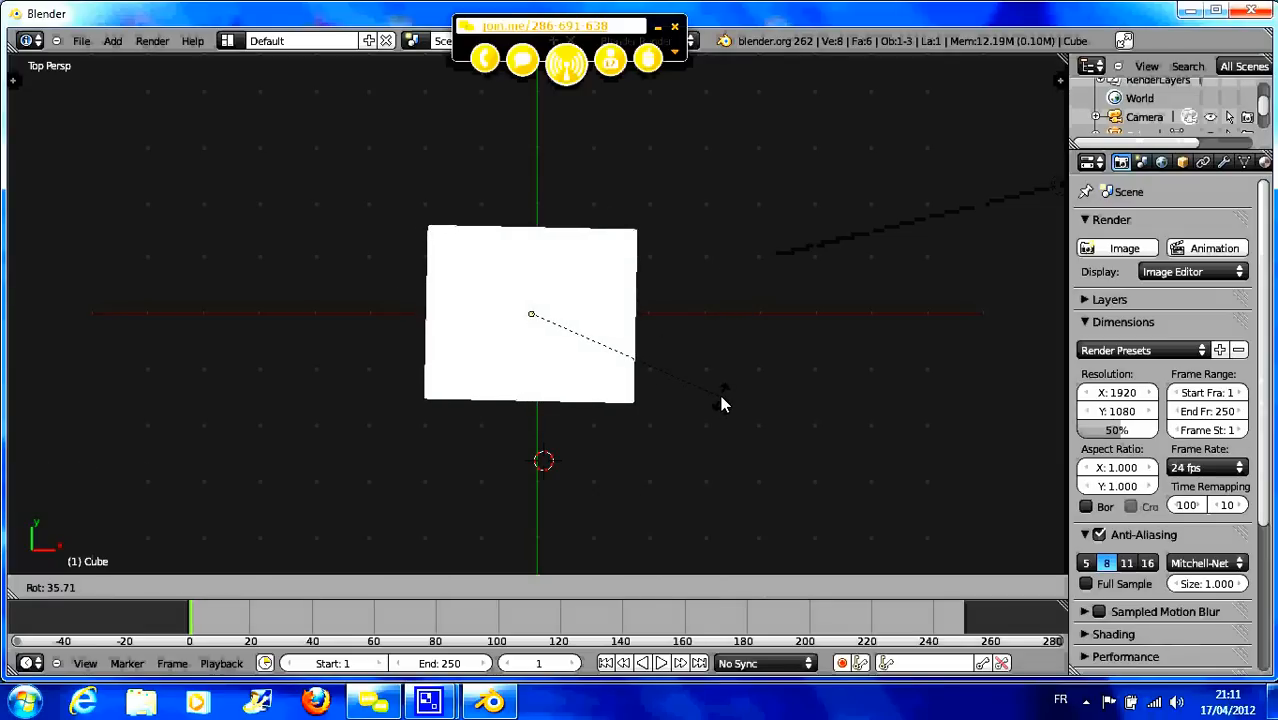
pyautogui.click(719, 368)
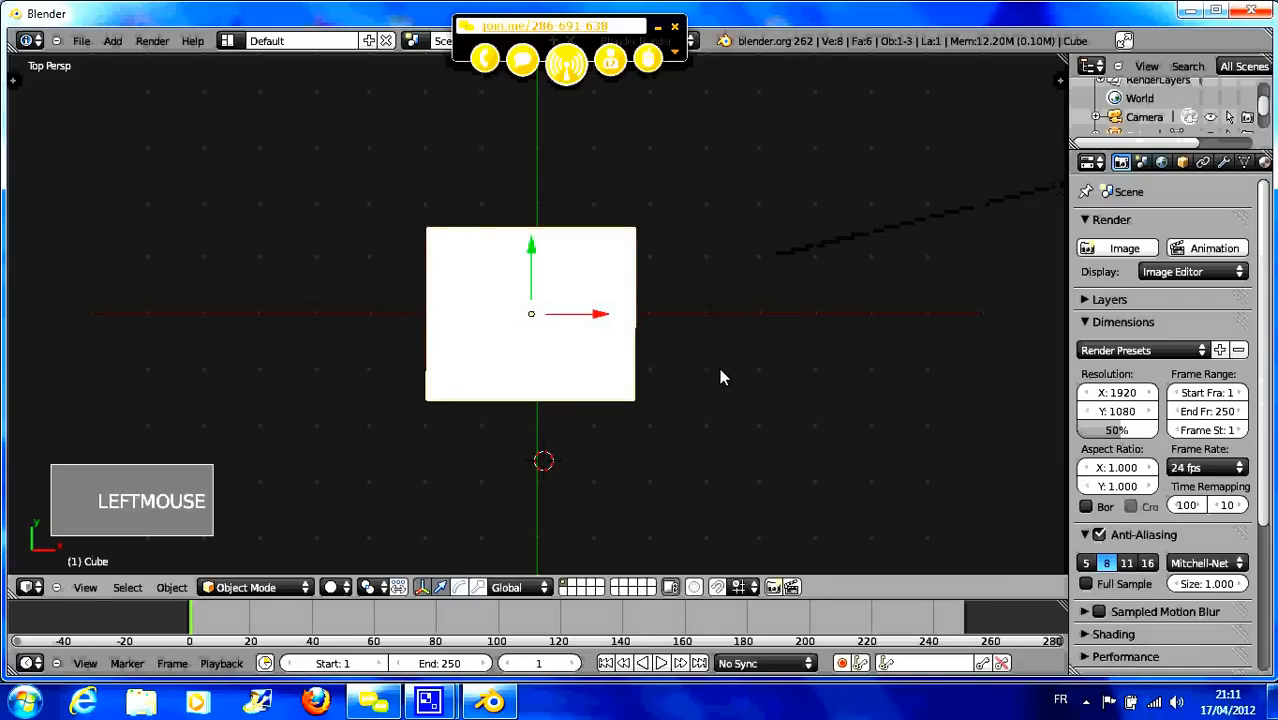
# - Scale the cube to about 0.75 along the global X axis
pyautogui.press('s')
pyautogui.press('s')
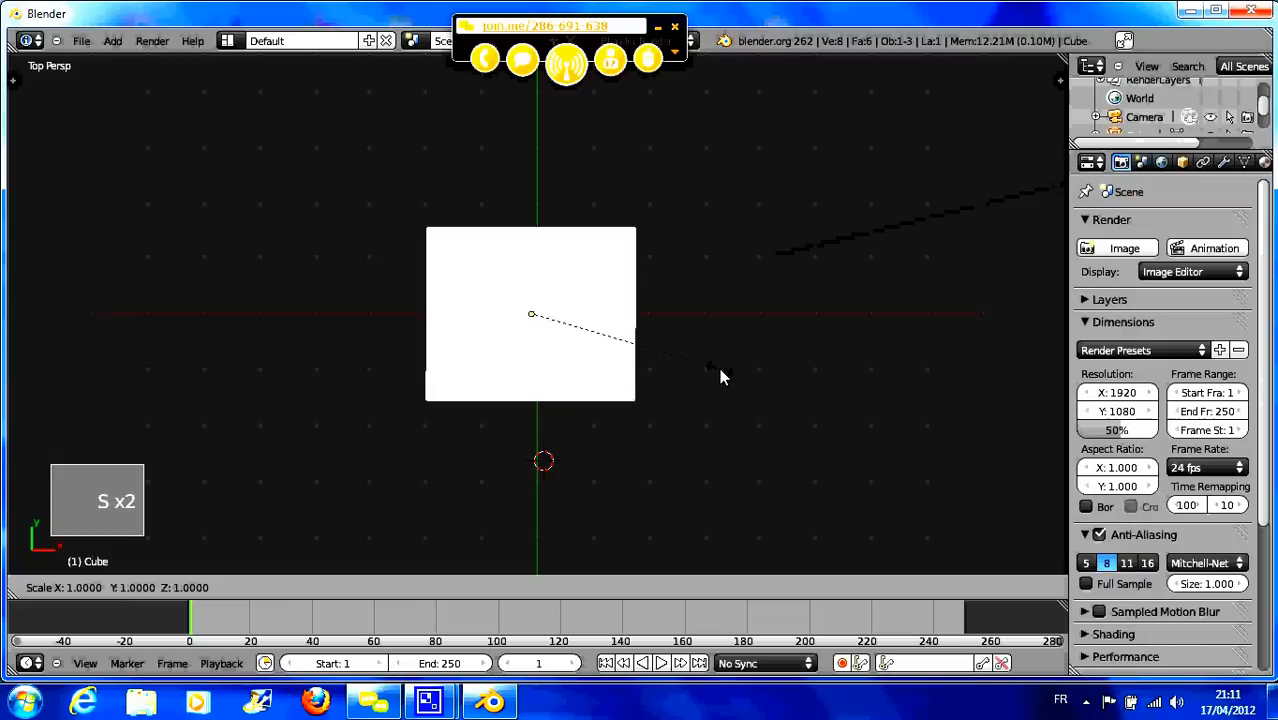
pyautogui.press('x')
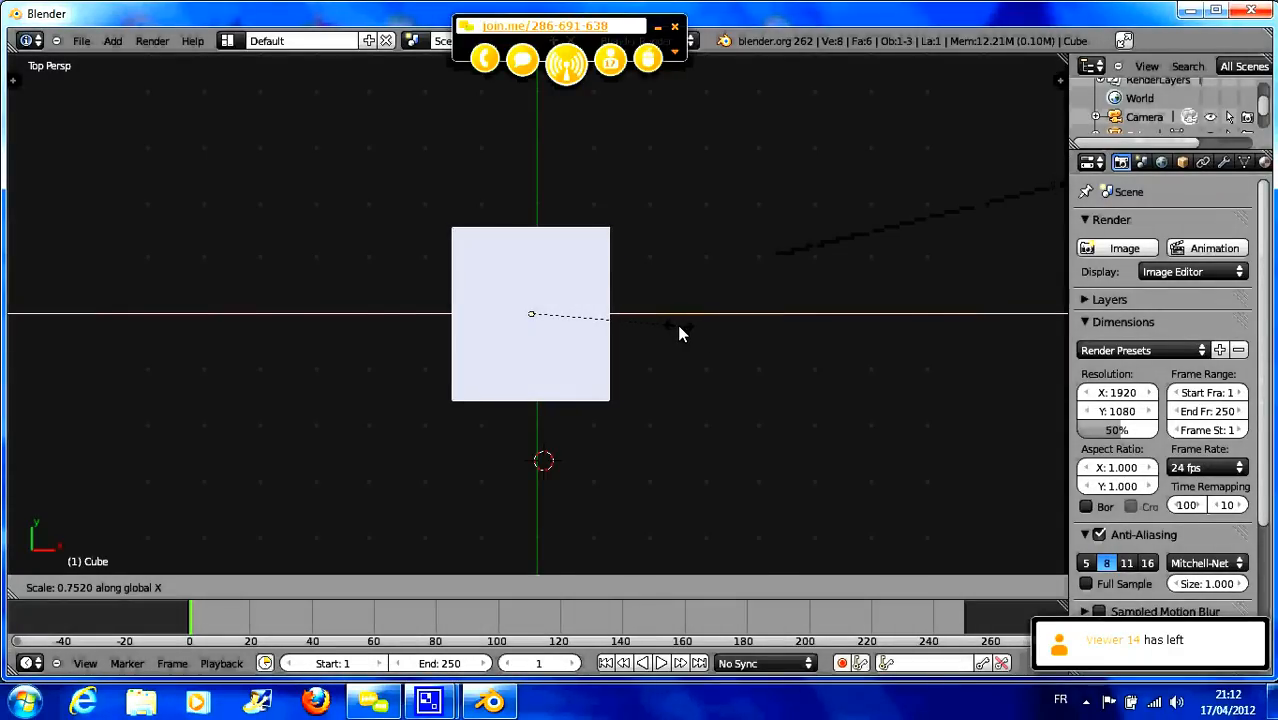
pyautogui.click(678, 326)
# - Fine-tune the cube's scale along the global X axis in a close-up of its edge on the positive X side
pyautogui.scroll(6, 678, 326)
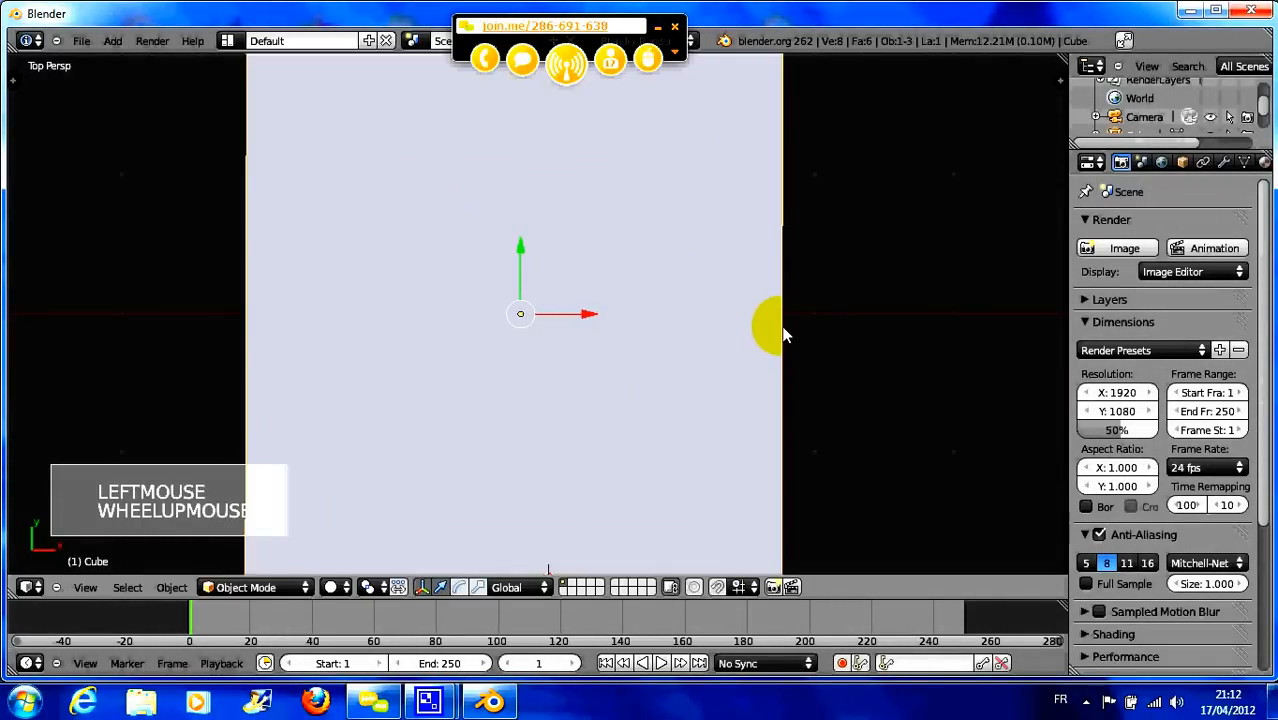
pyautogui.keyDown('shift'); pyautogui.moveTo(807, 320); pyautogui.dragTo(583, 327, button='middle'); pyautogui.keyUp('shift')
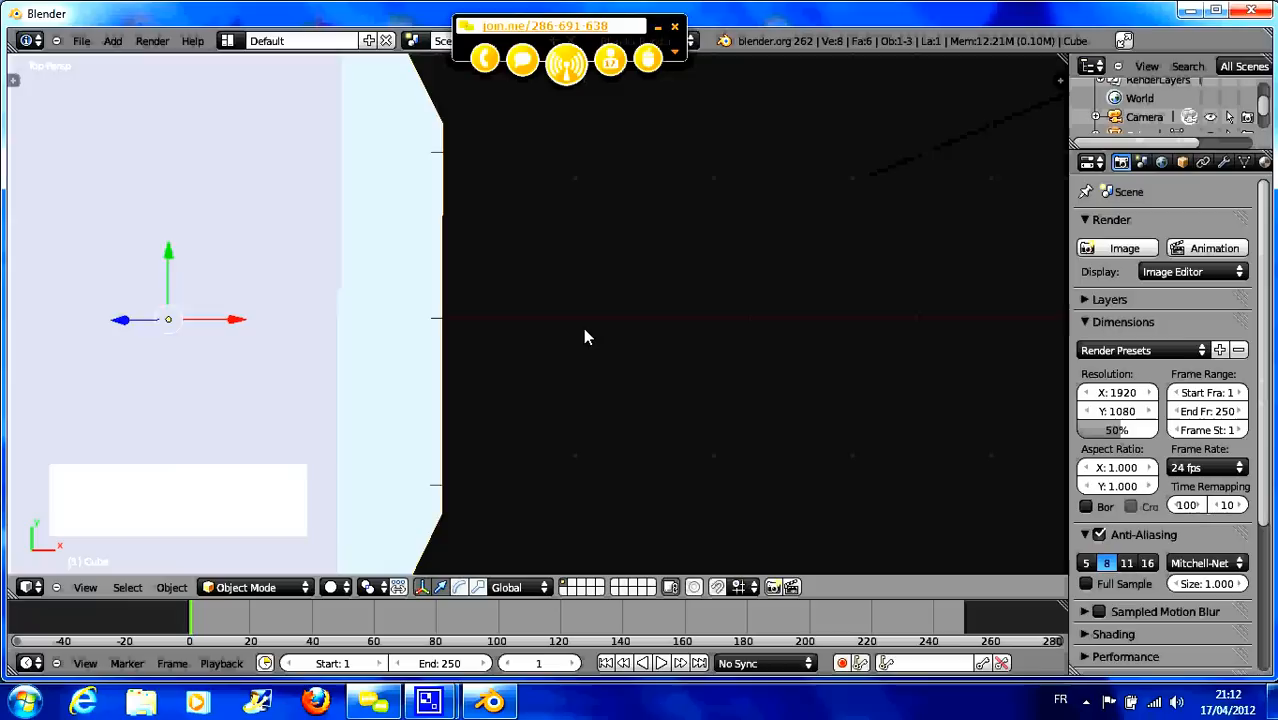
pyautogui.scroll(4, 584, 329)
pyautogui.scroll(-3, 584, 329)
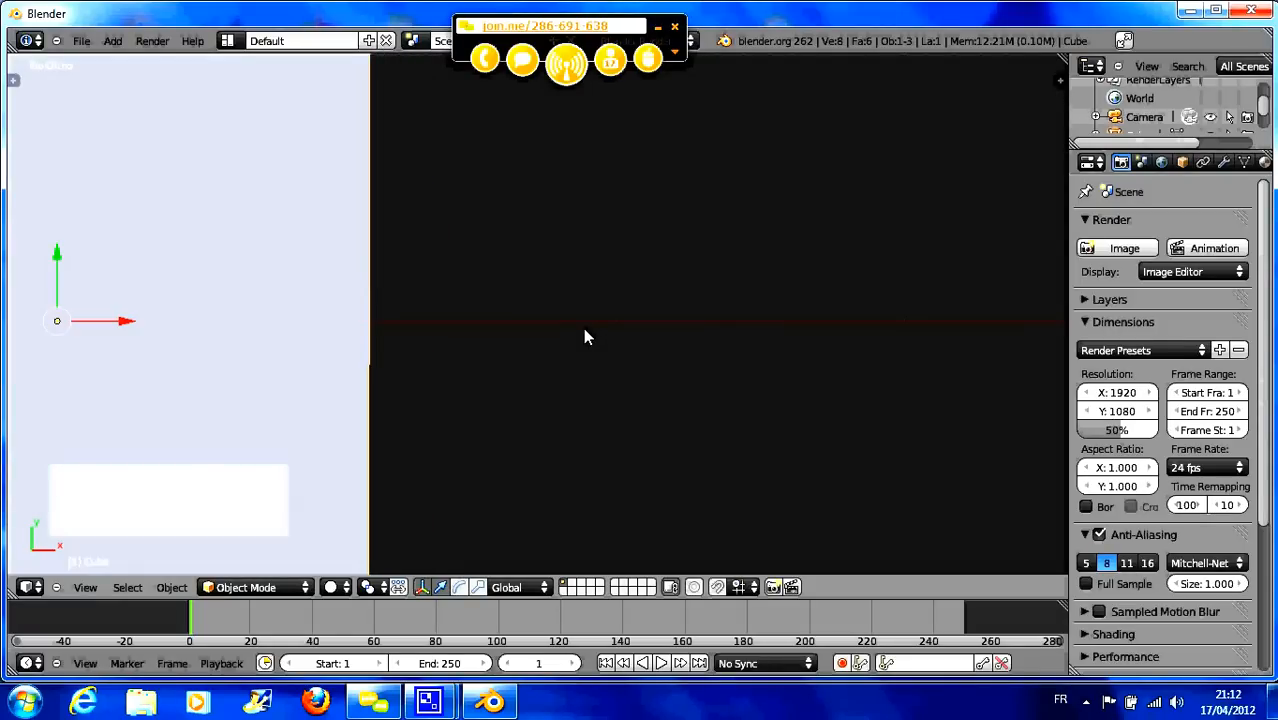
pyautogui.scroll(1, 582, 329)
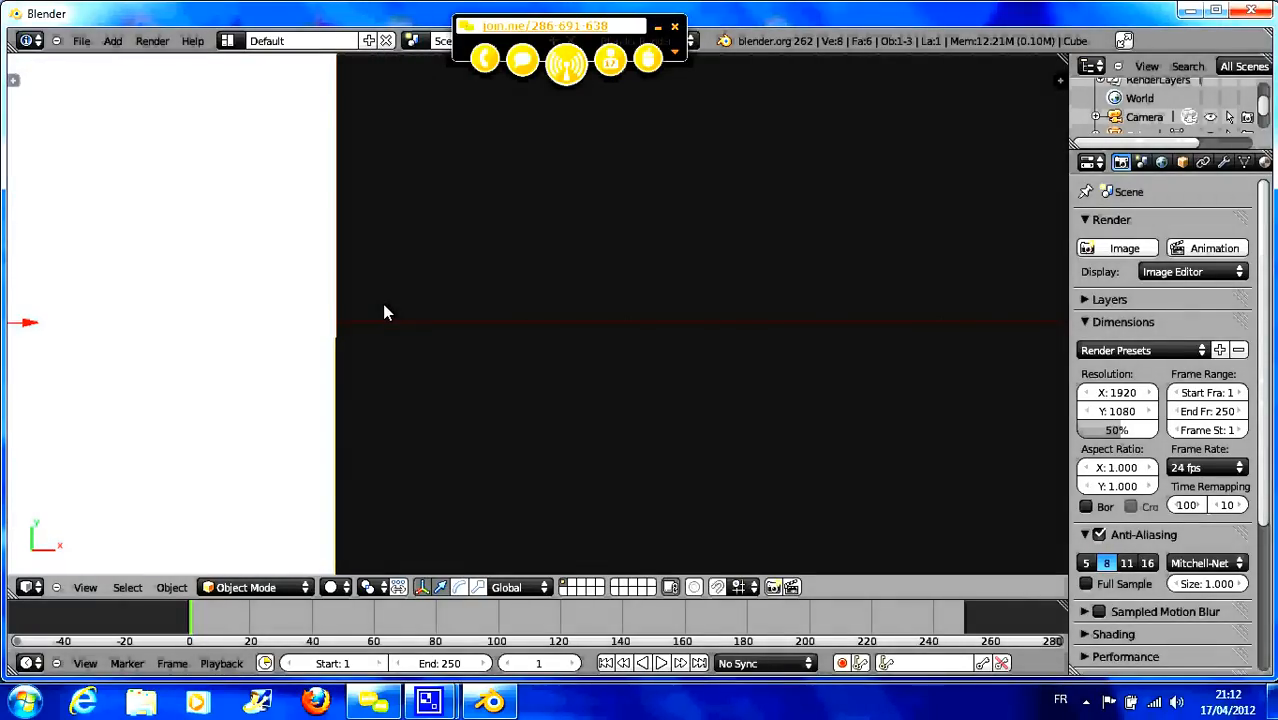
pyautogui.press('s')
pyautogui.press('x')
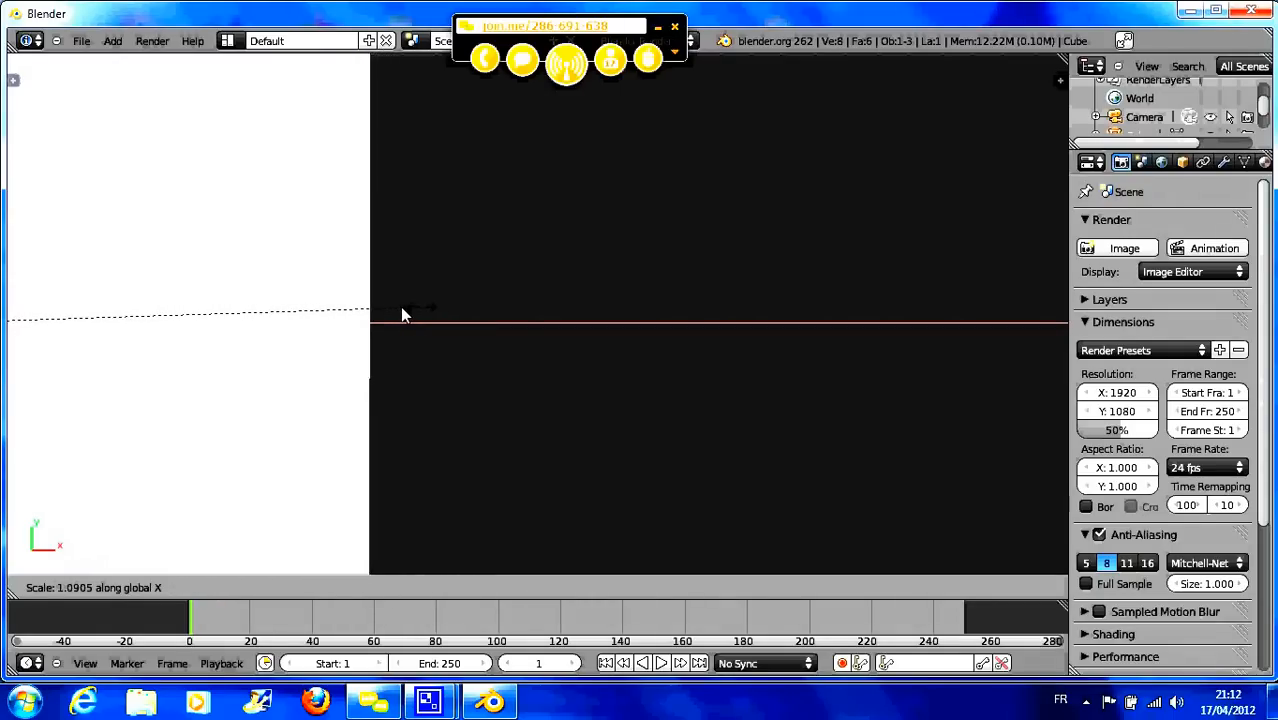
pyautogui.click(376, 313)
# - Try scaling the cube by a factor of 2 along the global X axis
pyautogui.press('s')
pyautogui.press('x')
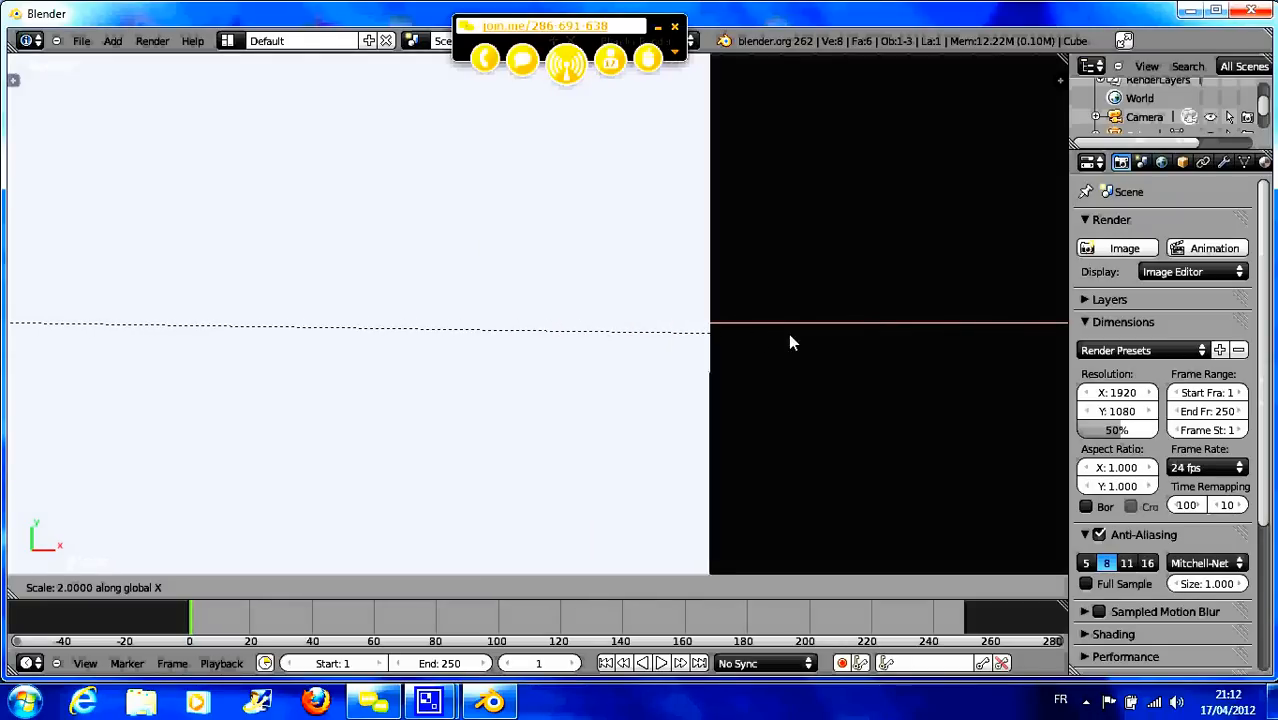
pyautogui.rightClick(857, 335)
# - Switch the top view to orthographic projection and bring the whole cube back into view
pyautogui.scroll(-3, 857, 335)
pyautogui.scroll(-5, 838, 340)
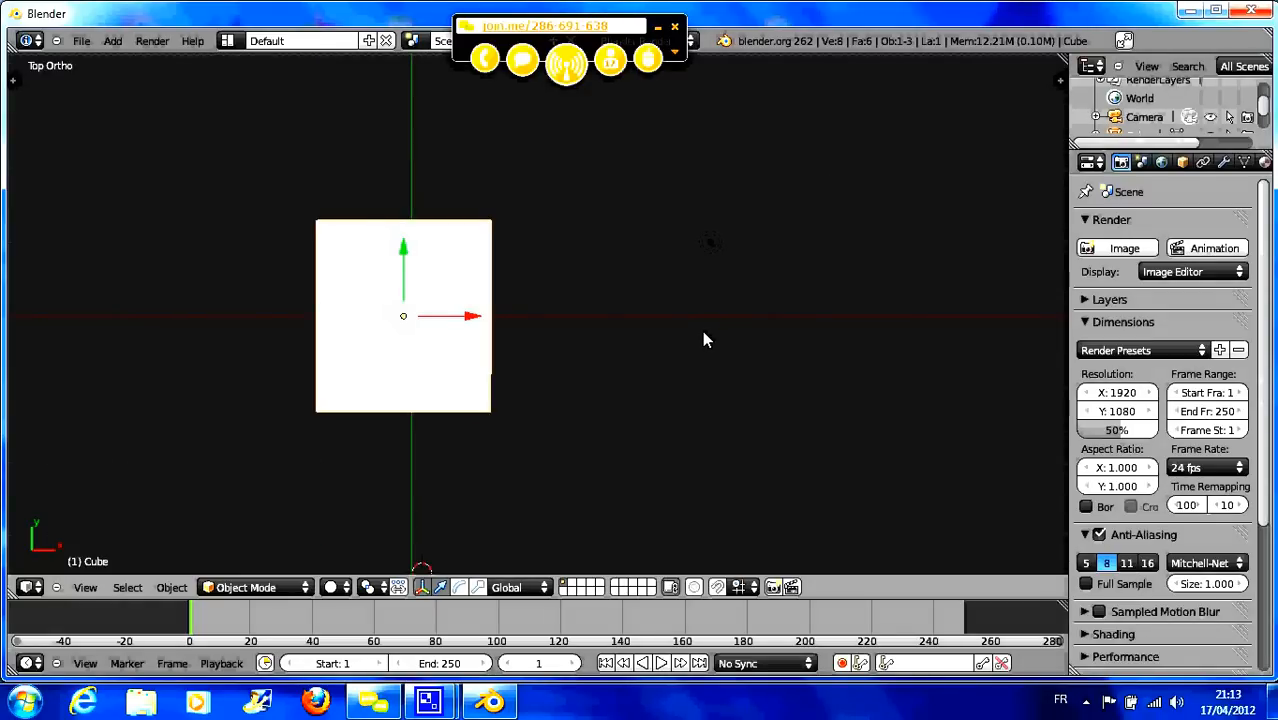
pyautogui.scroll(1, 703, 335)
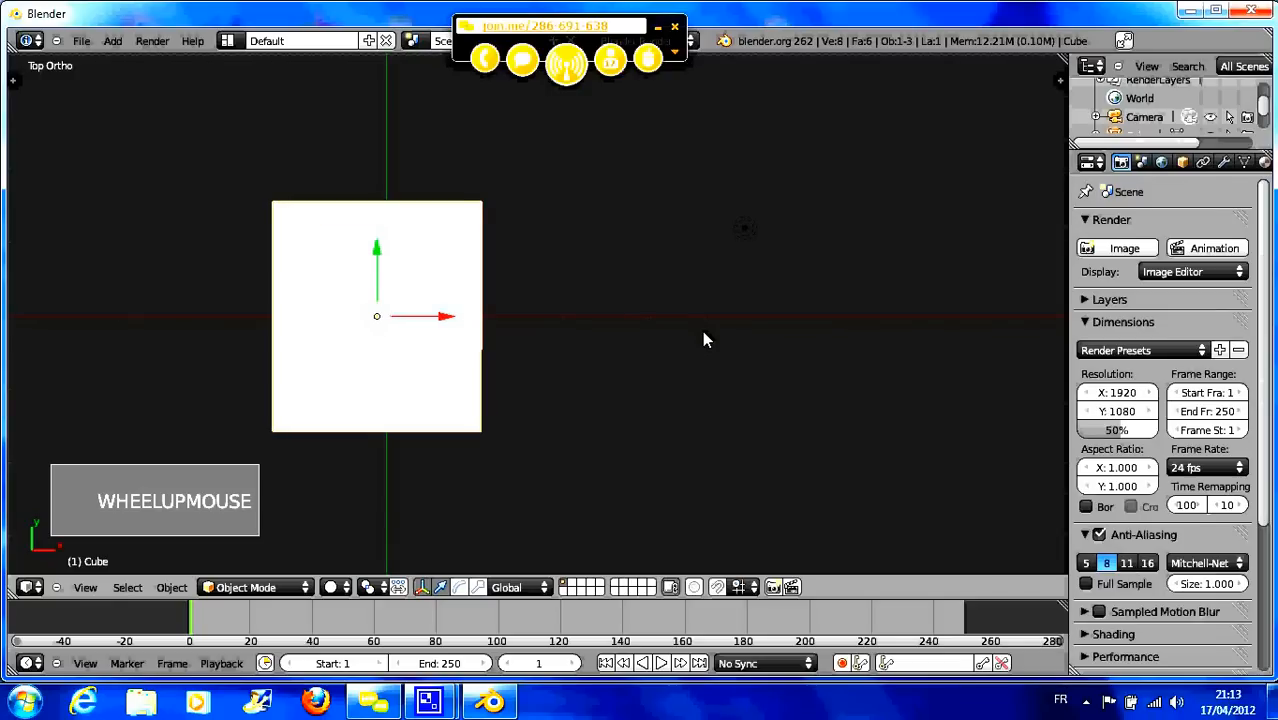
pyautogui.scroll(1, 703, 340)
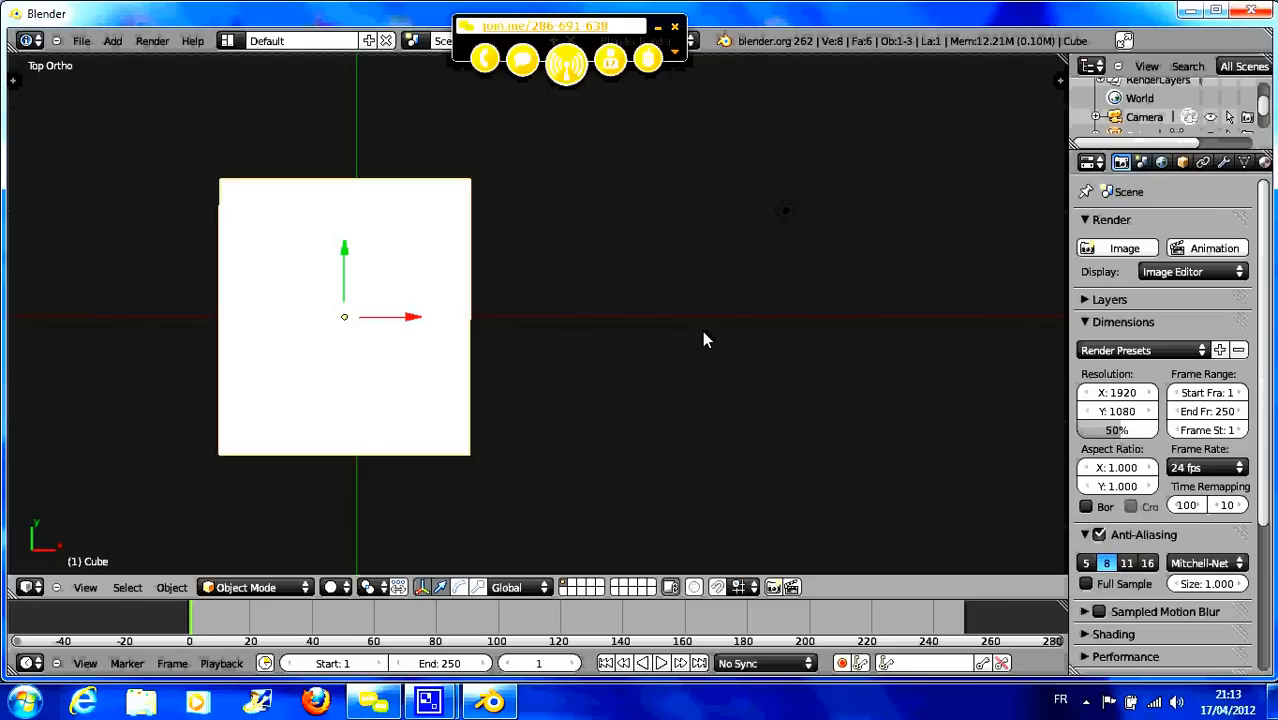
# - Try scaling the cube along global X, switch the constraint to global Y at about 0.85, and undo the scaling
pyautogui.press('s')
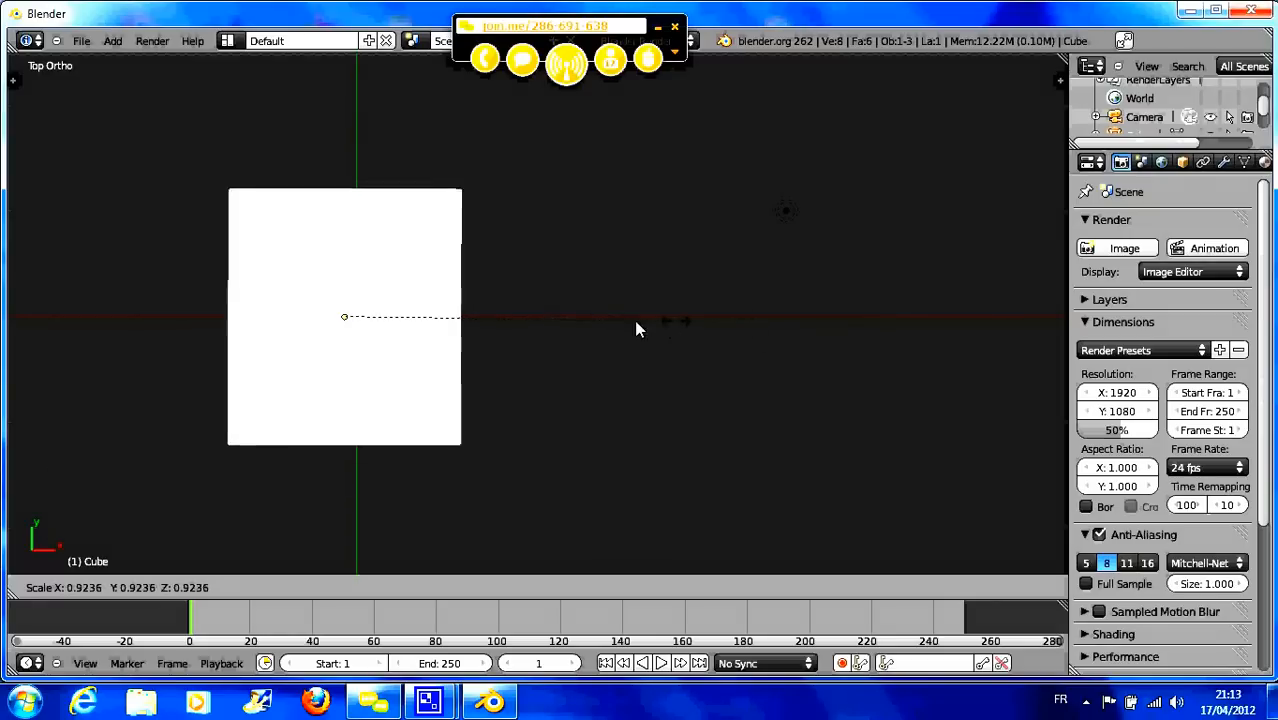
pyautogui.press('x')
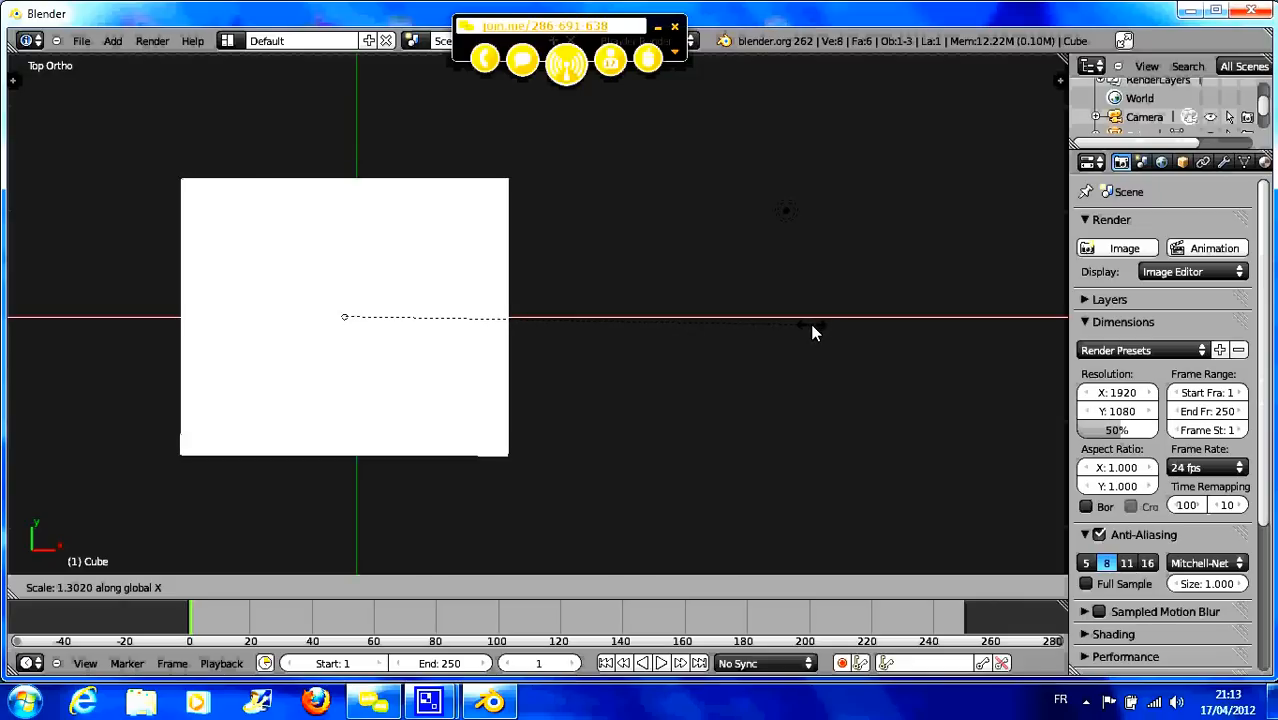
pyautogui.press('y')
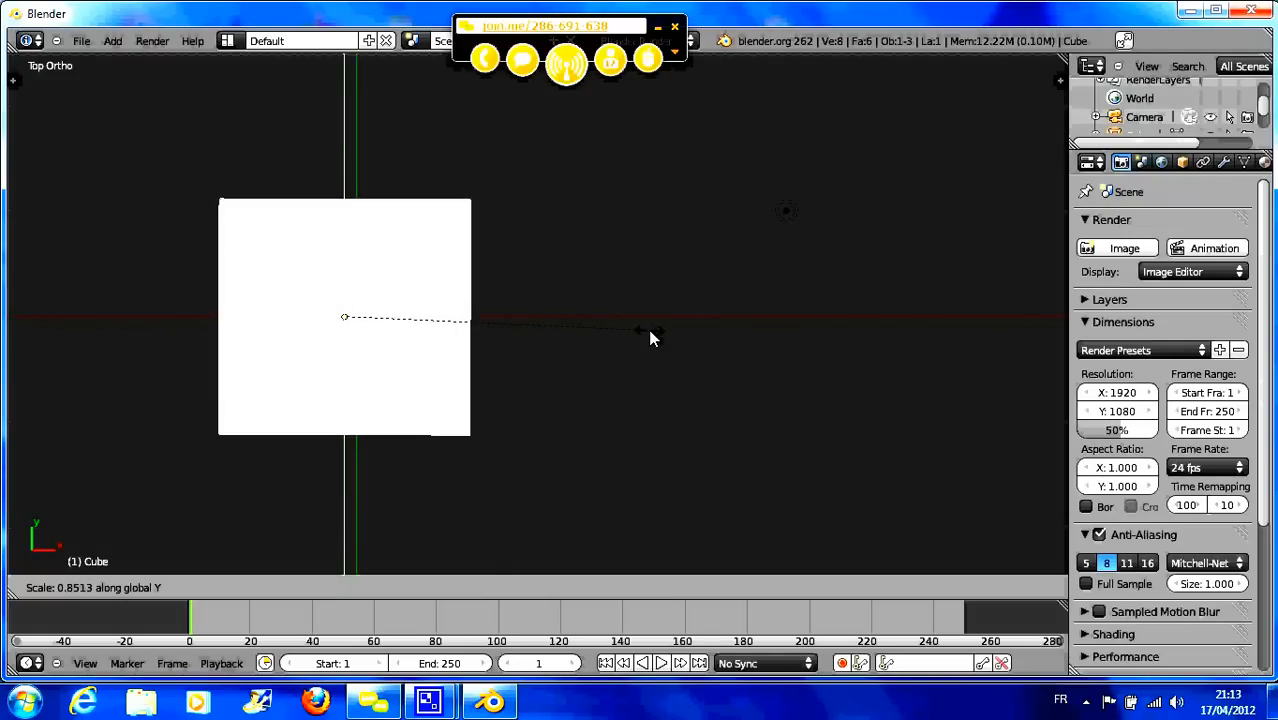
pyautogui.click(650, 332)
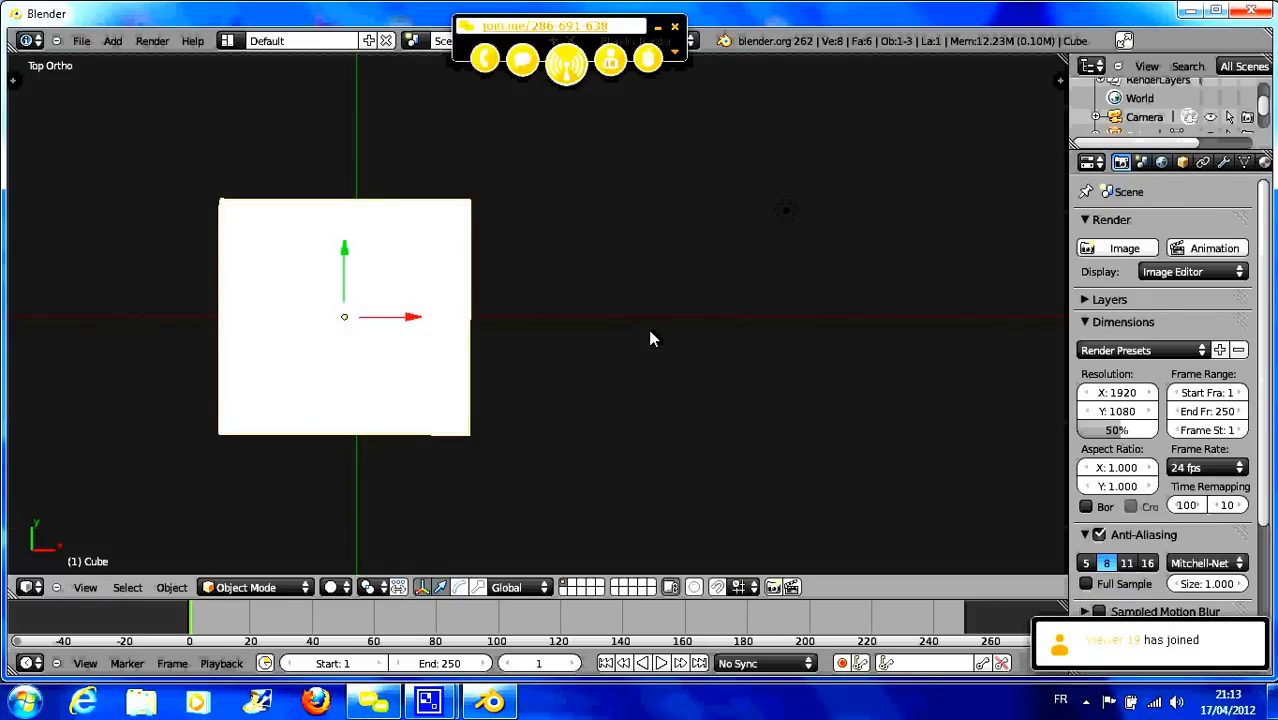
pyautogui.hotkey('ctrl', 'z')
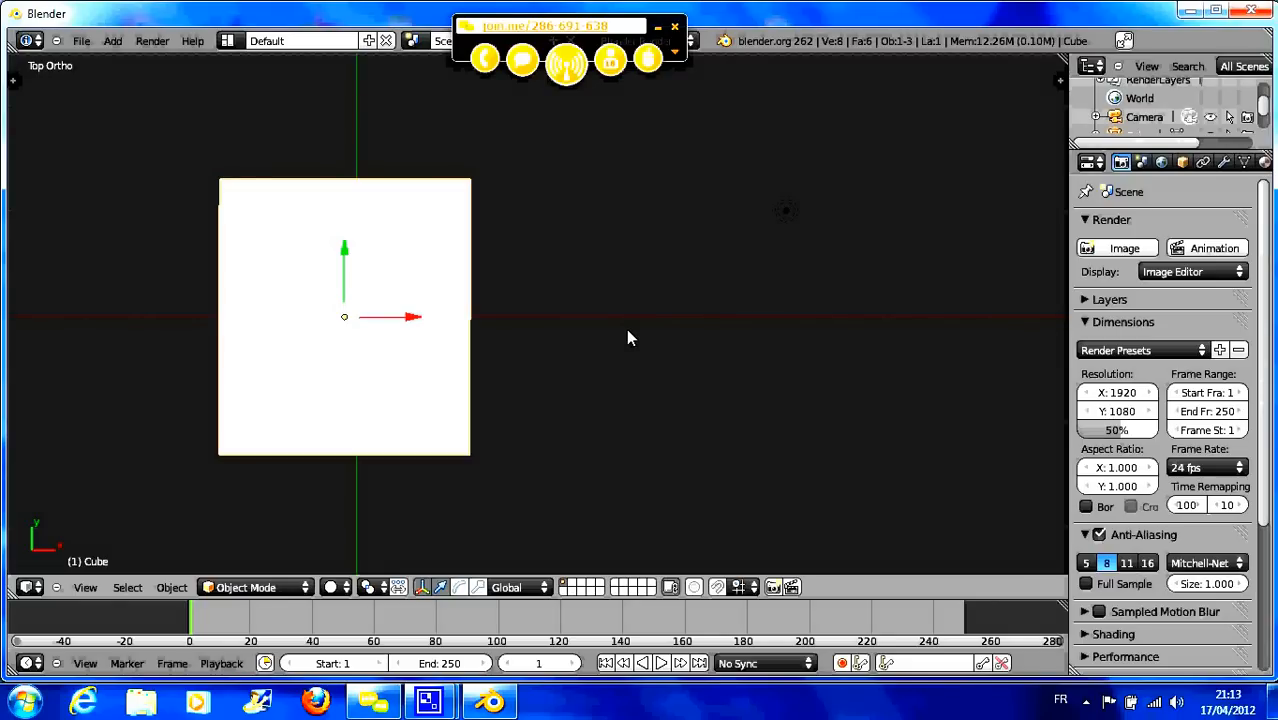
# - Try scaling the cube with different constraints: global X, global Y and a locked local Z axis, cancelling the transform
pyautogui.press('s')
pyautogui.press('x')
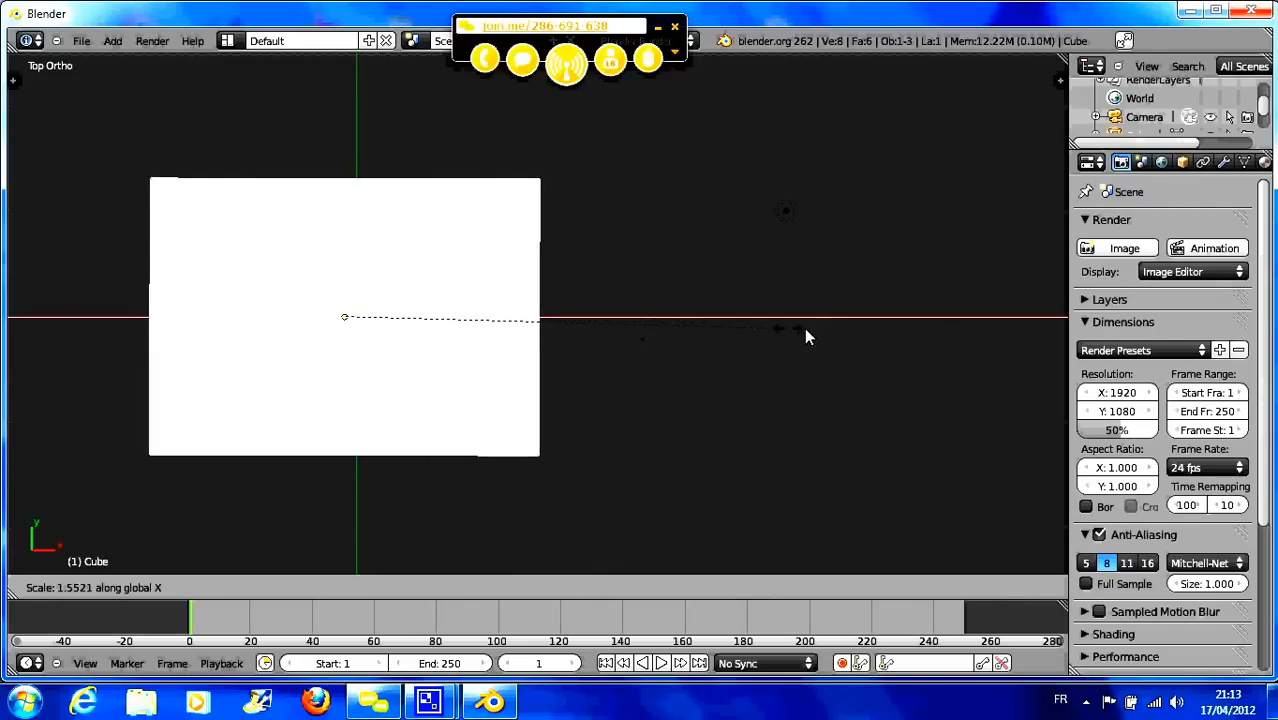
pyautogui.press('y')
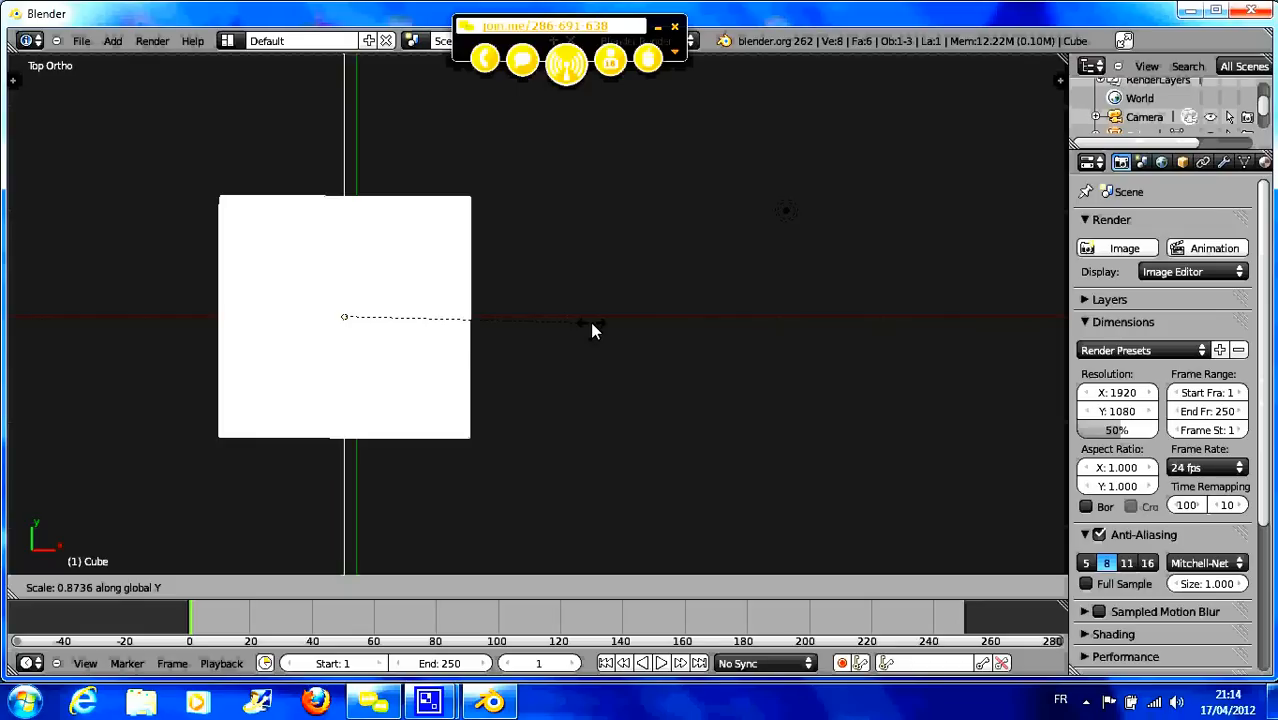
pyautogui.hotkey('shift', 'z')
pyautogui.hotkey('shift', 'z')
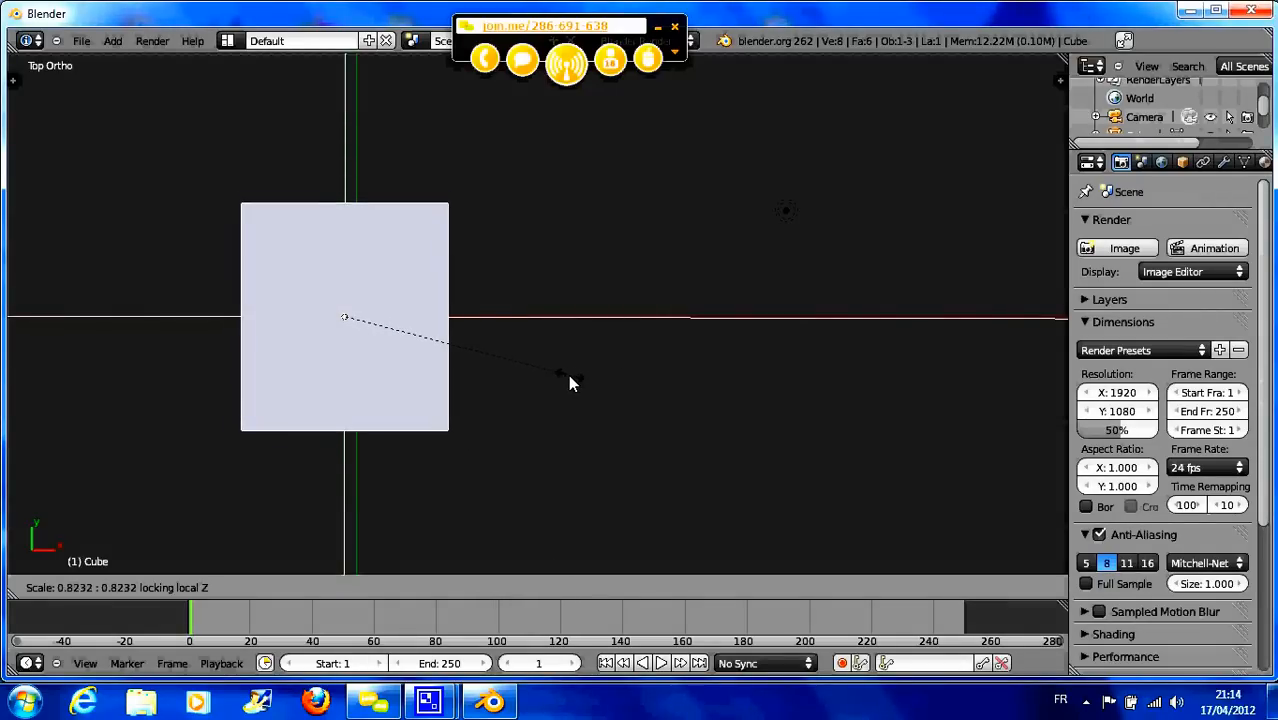
pyautogui.press('x')
pyautogui.rightClick(560, 328)
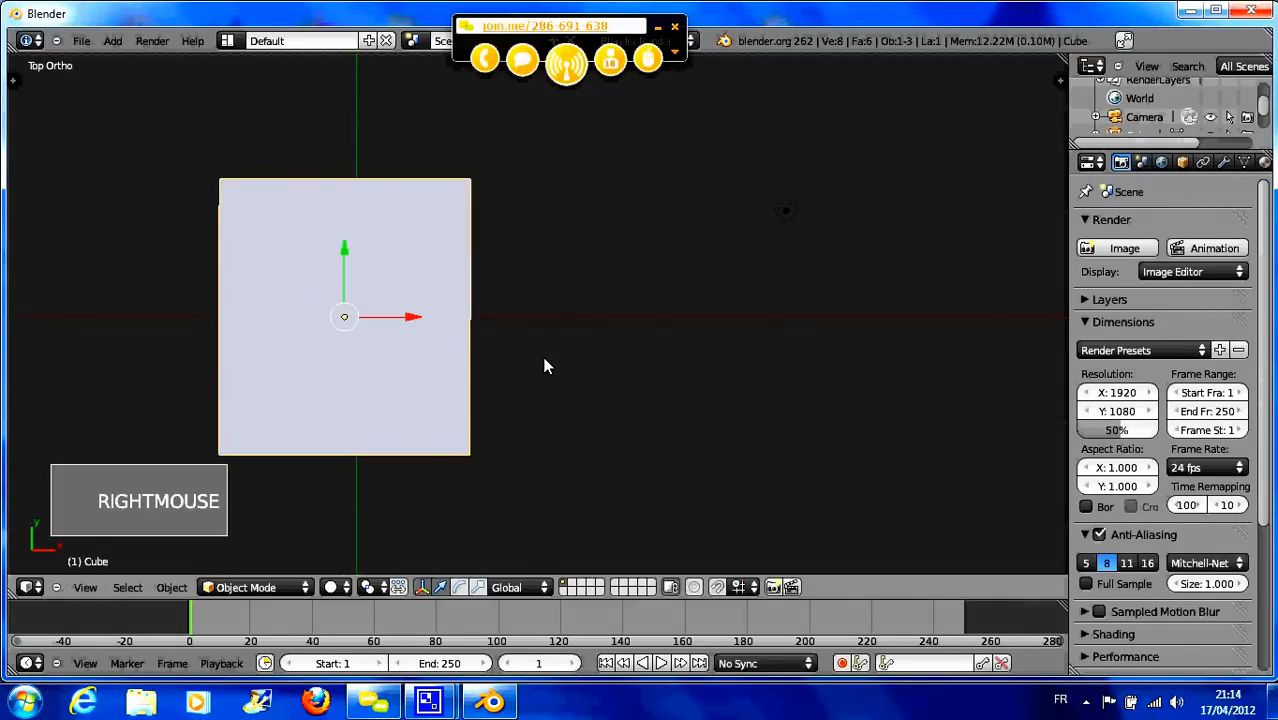
# - Try scaling the cube in X and Y with the global Z axis locked, seen from an oblique angle, and cancel it
pyautogui.moveTo(545, 363); pyautogui.dragTo(545, 240, button='middle')
pyautogui.scroll(-2, 548, 262)
pyautogui.scroll(-2, 550, 265)
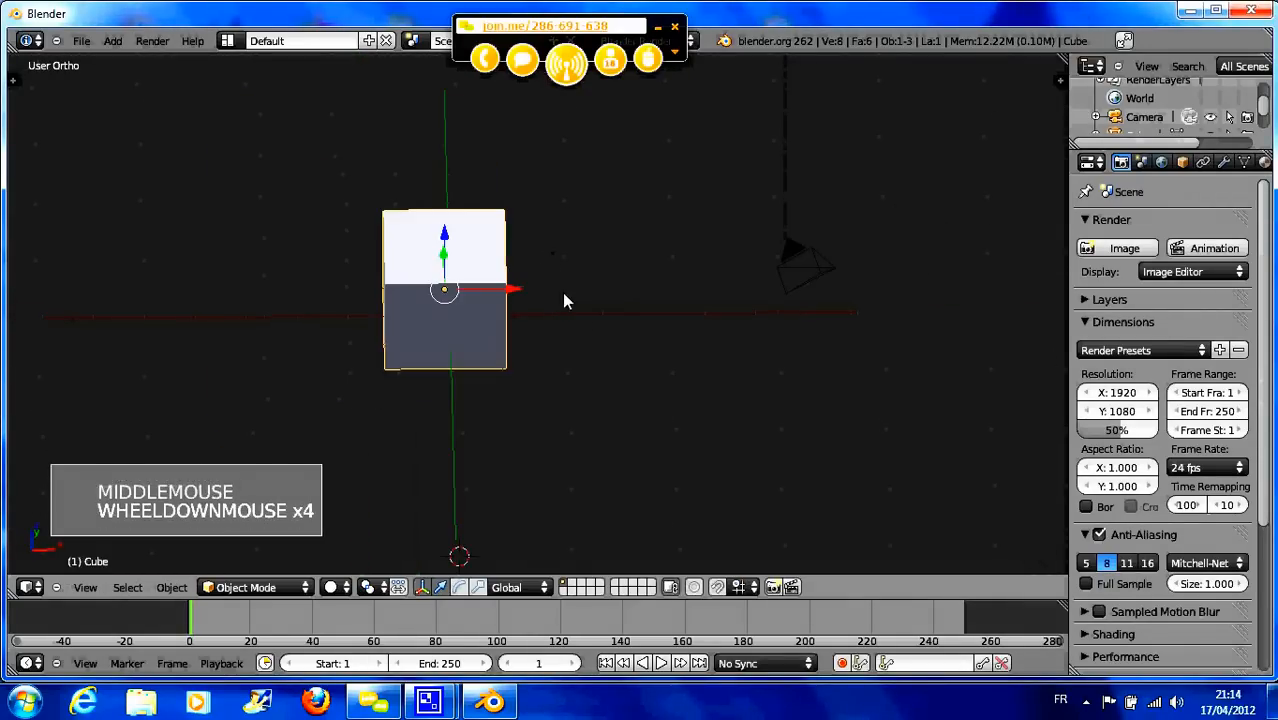
pyautogui.press('s')
pyautogui.press('s')
pyautogui.press('s')
pyautogui.press('s')
pyautogui.press('s')
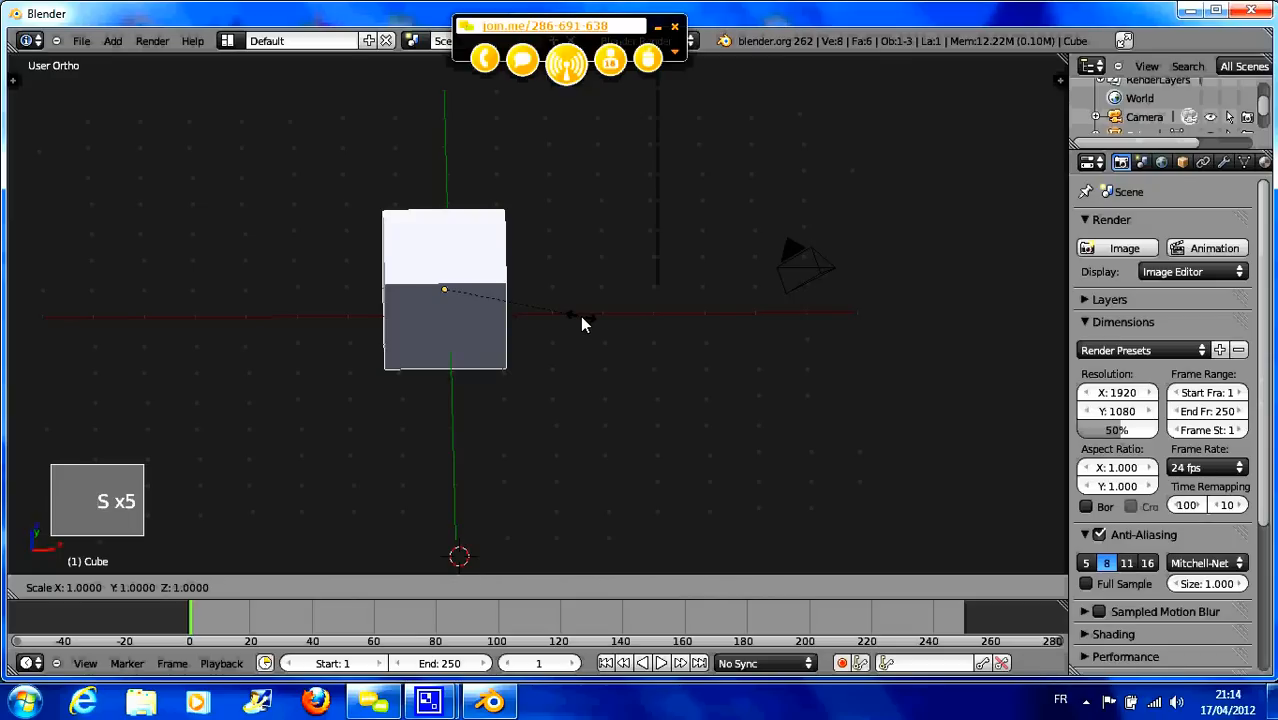
pyautogui.hotkey('shift', 'z')
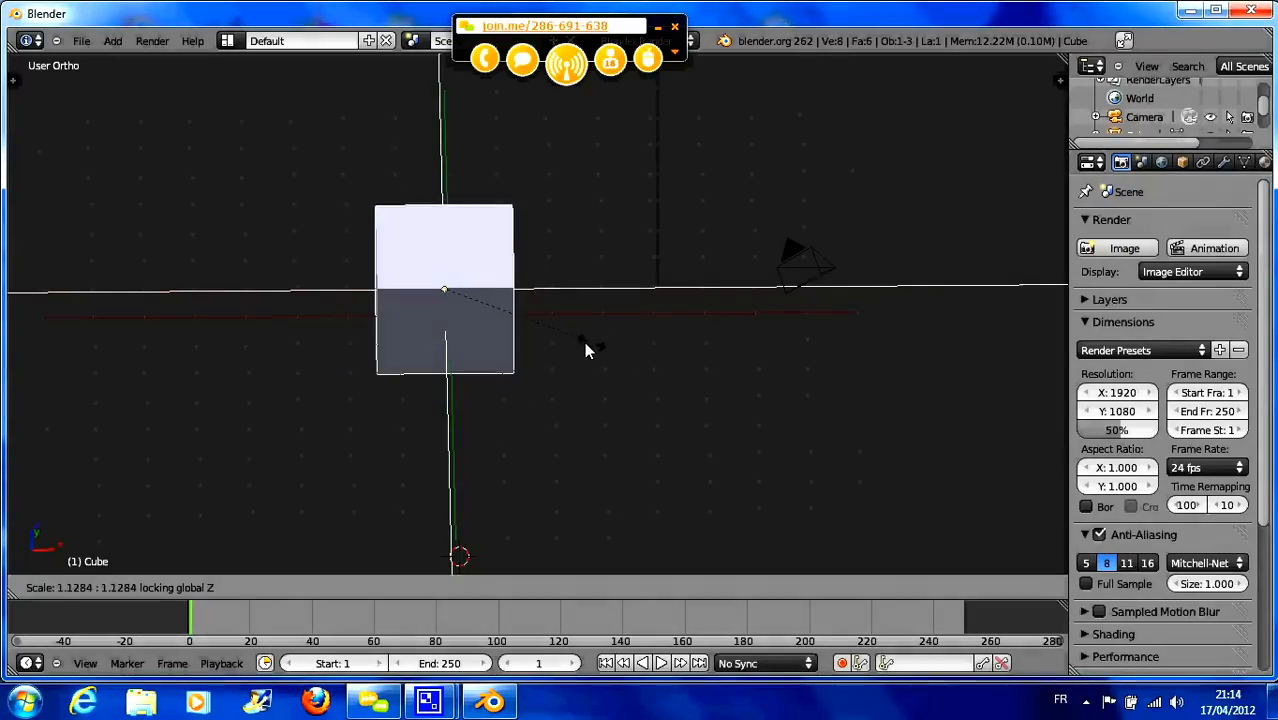
pyautogui.rightClick(756, 358)
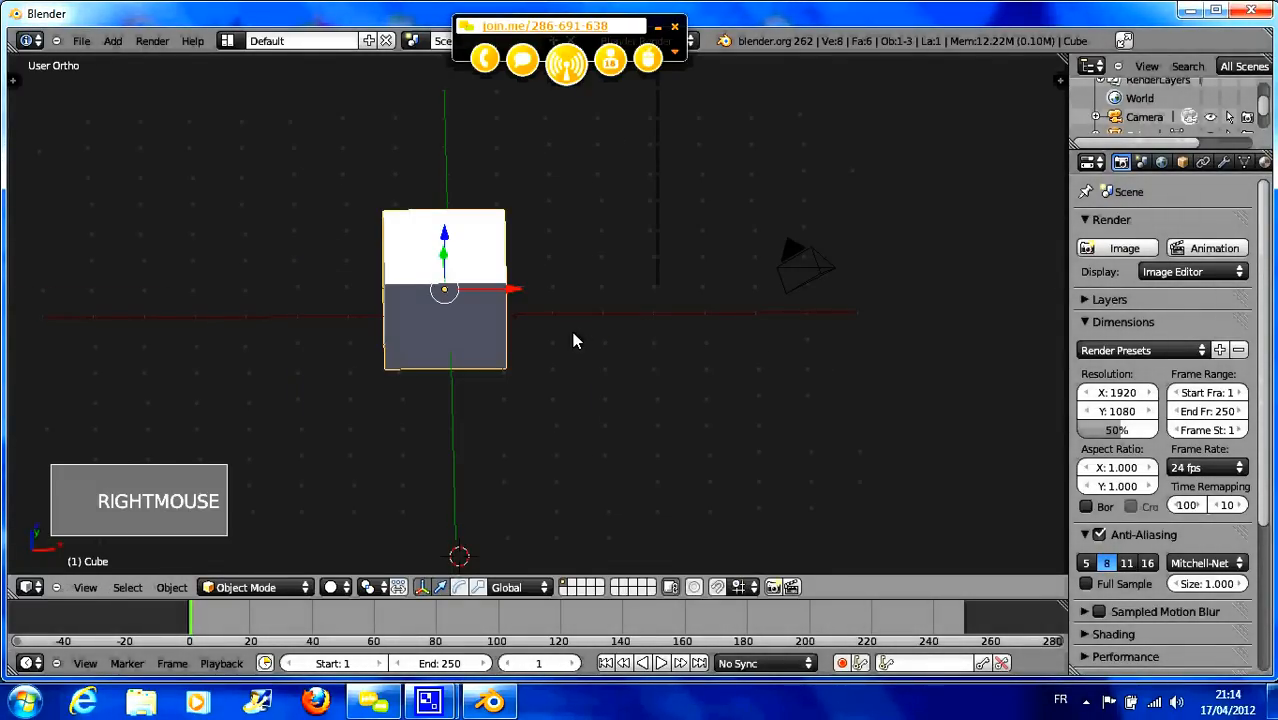
# - Try scaling the cube to about 1.86 with global Z locked, seen from the side, and cancel the transform
pyautogui.moveTo(573, 340); pyautogui.dragTo(565, 271, button='middle')
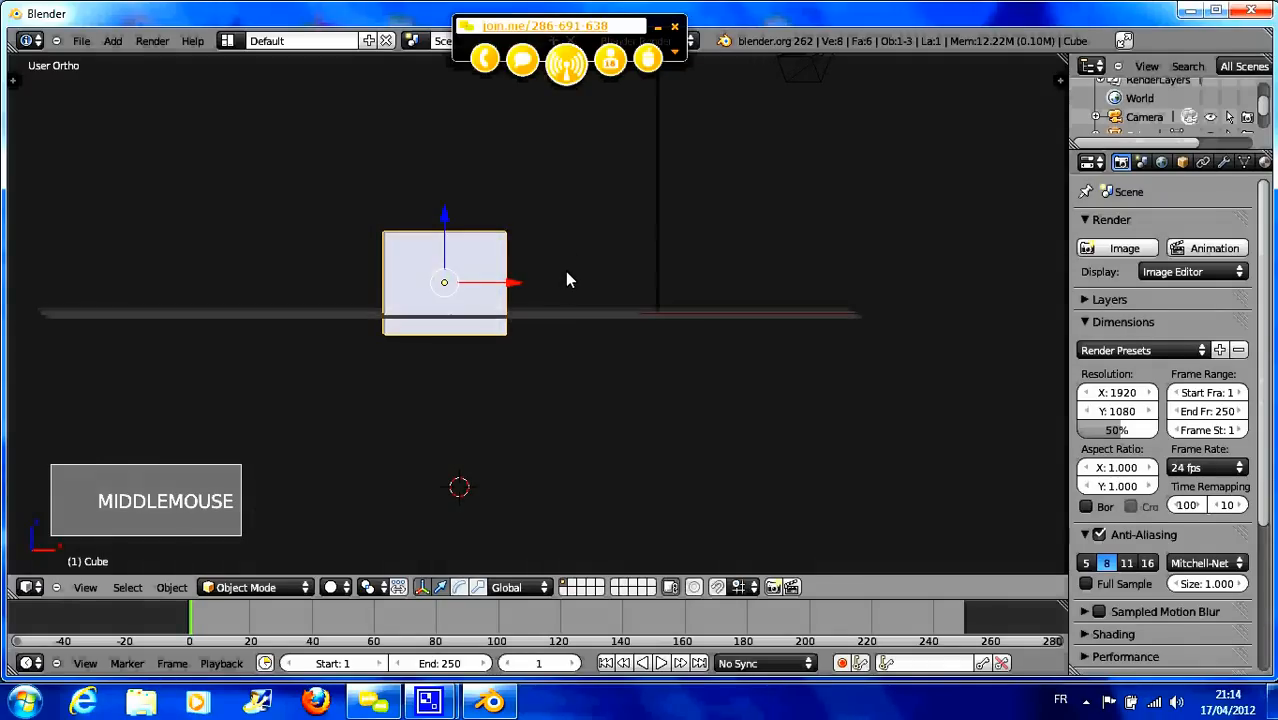
pyautogui.press('s')
pyautogui.hotkey('shift', 'z')
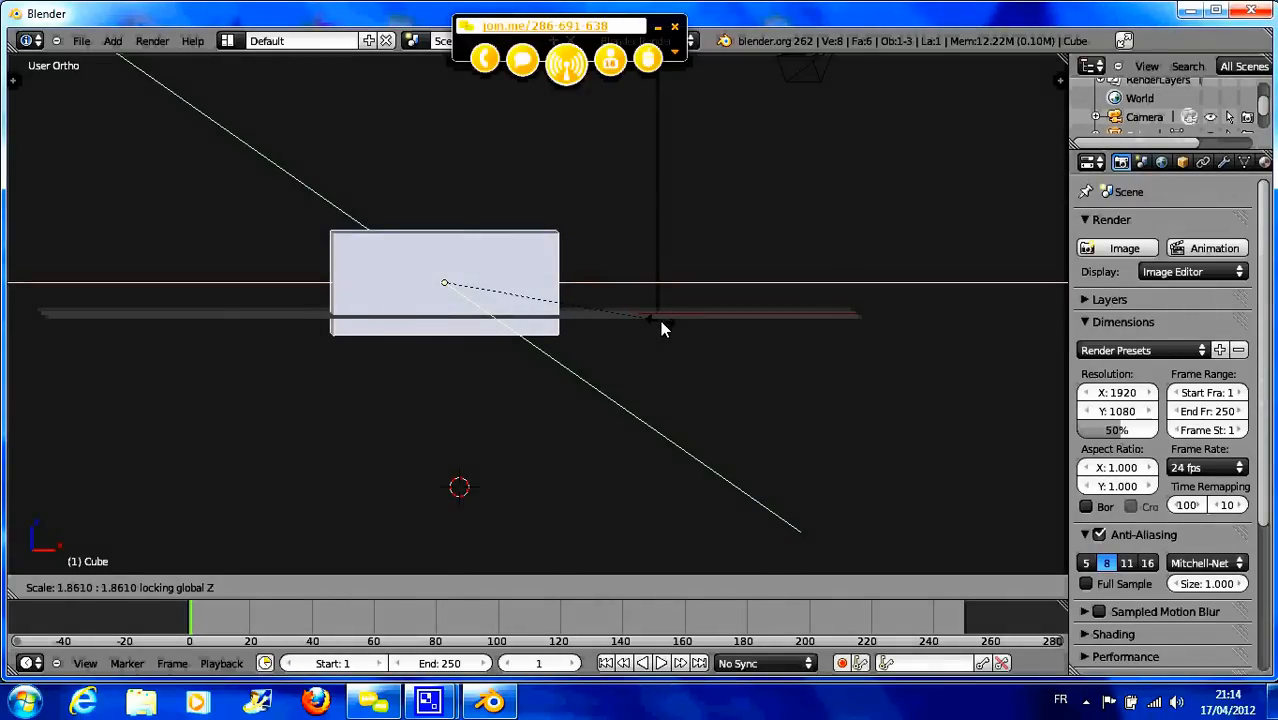
pyautogui.rightClick(660, 320)
# - Try rotating the cube about the global Z, X and Y axes in turn, cancelling the rotation
pyautogui.moveTo(587, 292); pyautogui.dragTo(590, 366, button='middle')
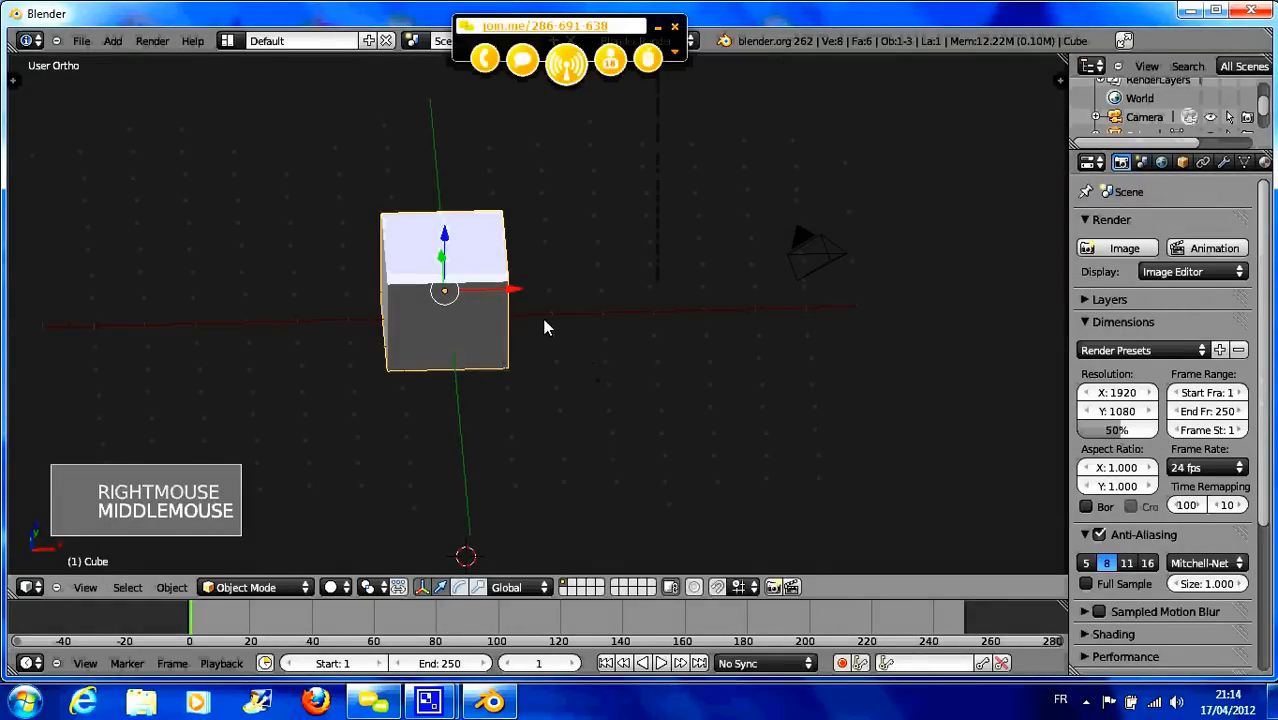
pyautogui.moveTo(545, 327); pyautogui.dragTo(555, 339, button='middle')
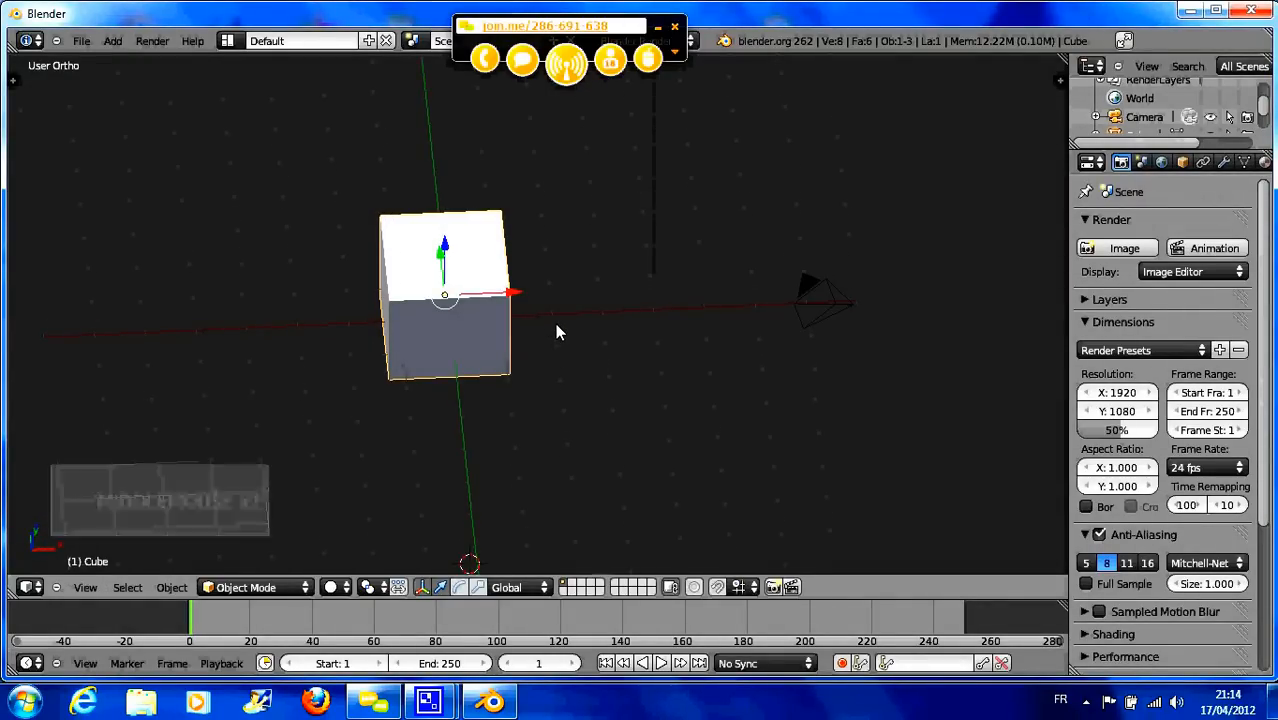
pyautogui.press('r')
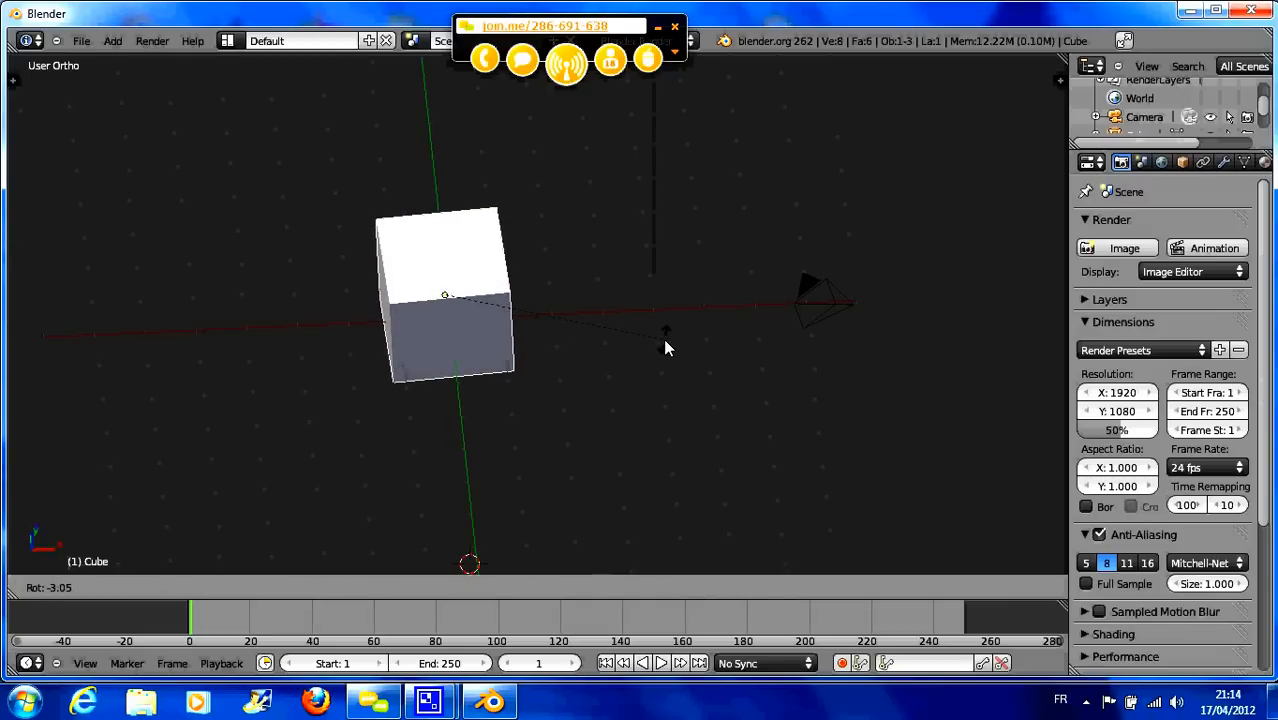
pyautogui.press('z')
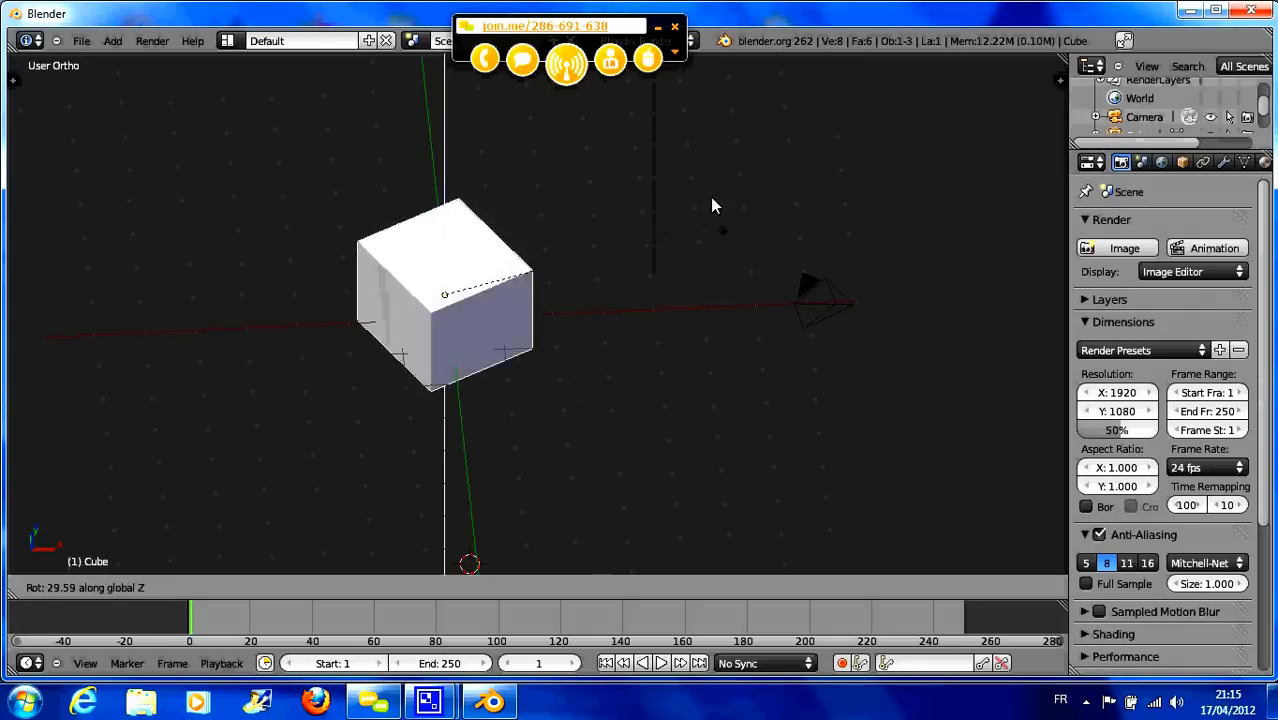
pyautogui.click(410, 270)
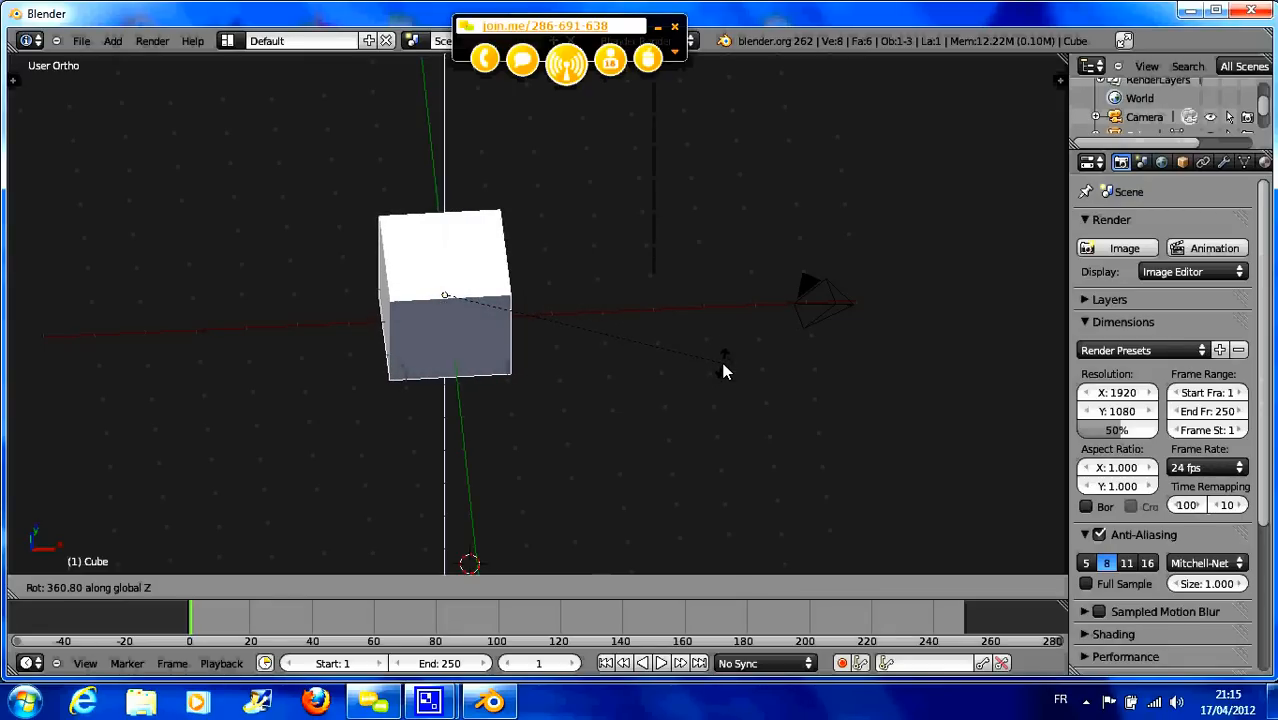
pyautogui.press('x')
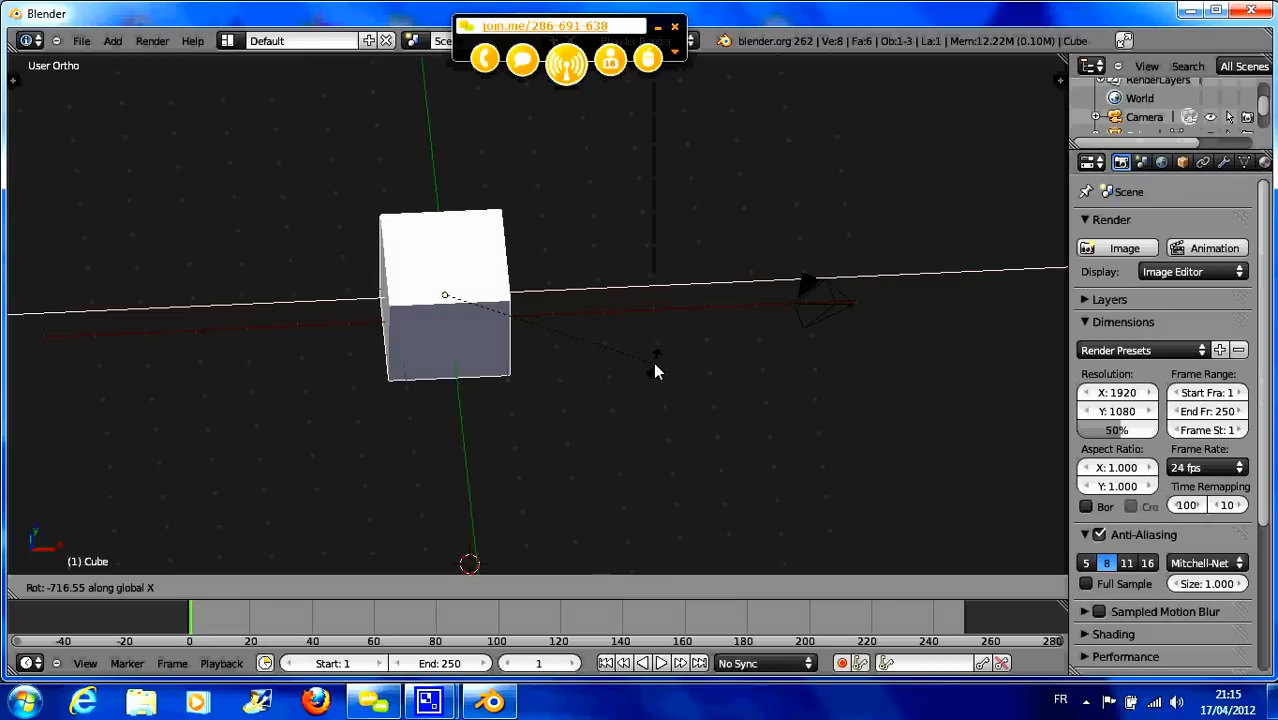
pyautogui.press('y')
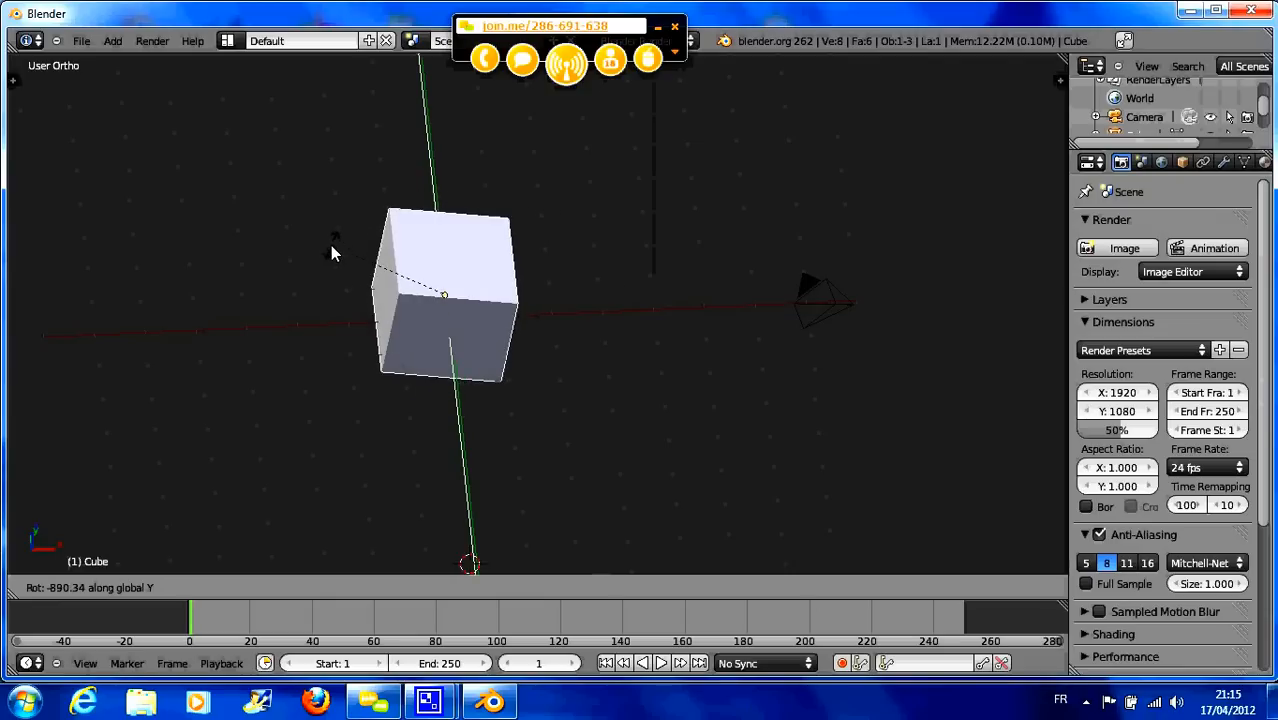
pyautogui.rightClick(308, 272)
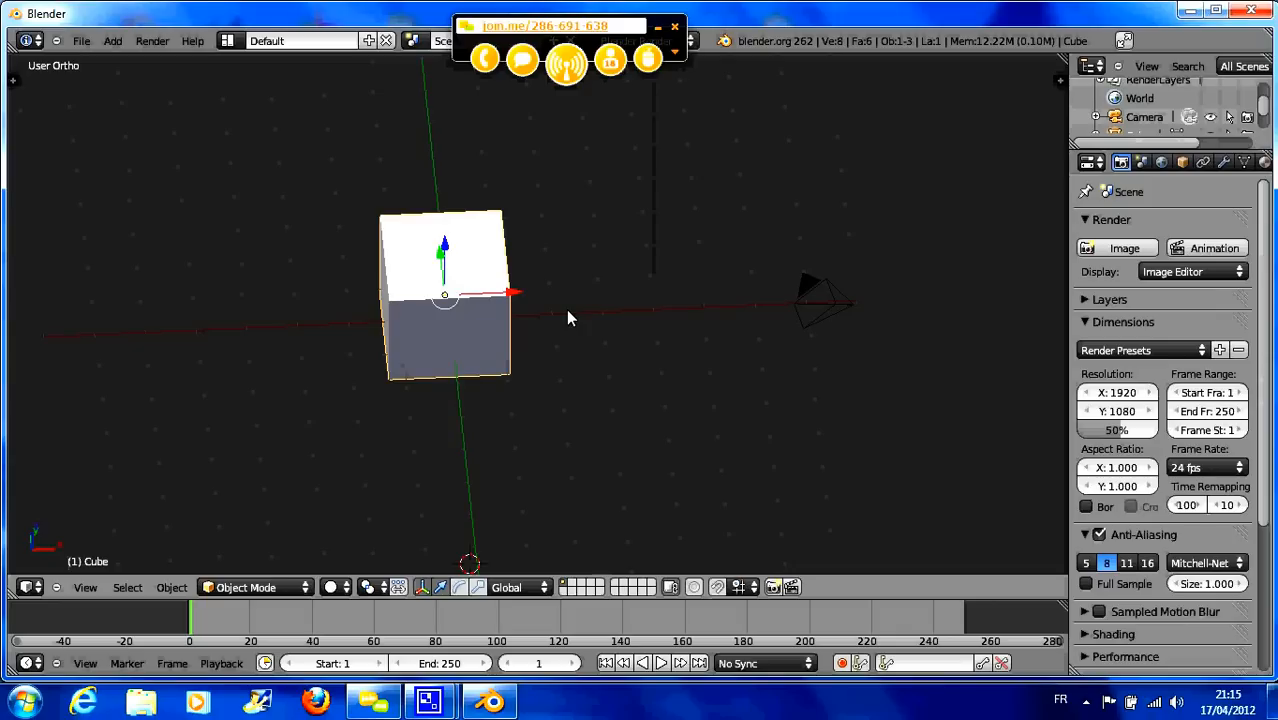
# - Rotate the cube exactly 90 degrees about the global X axis
pyautogui.press('r')
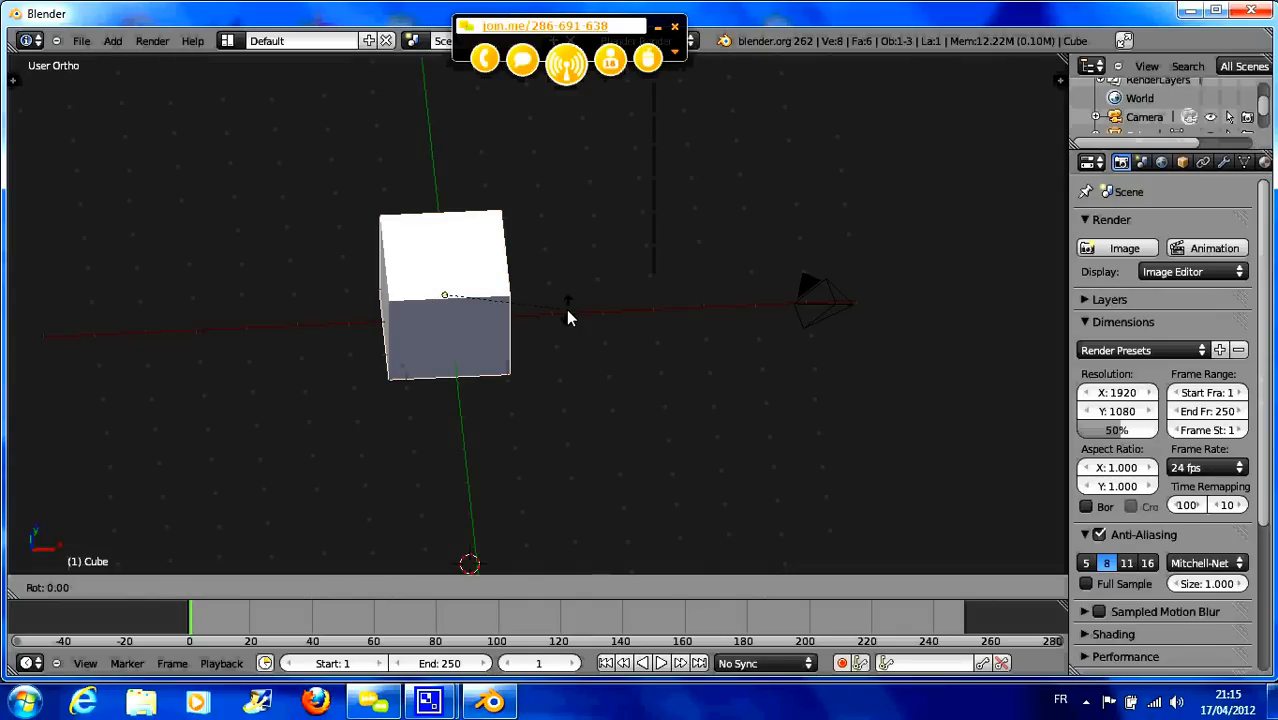
pyautogui.press('x')
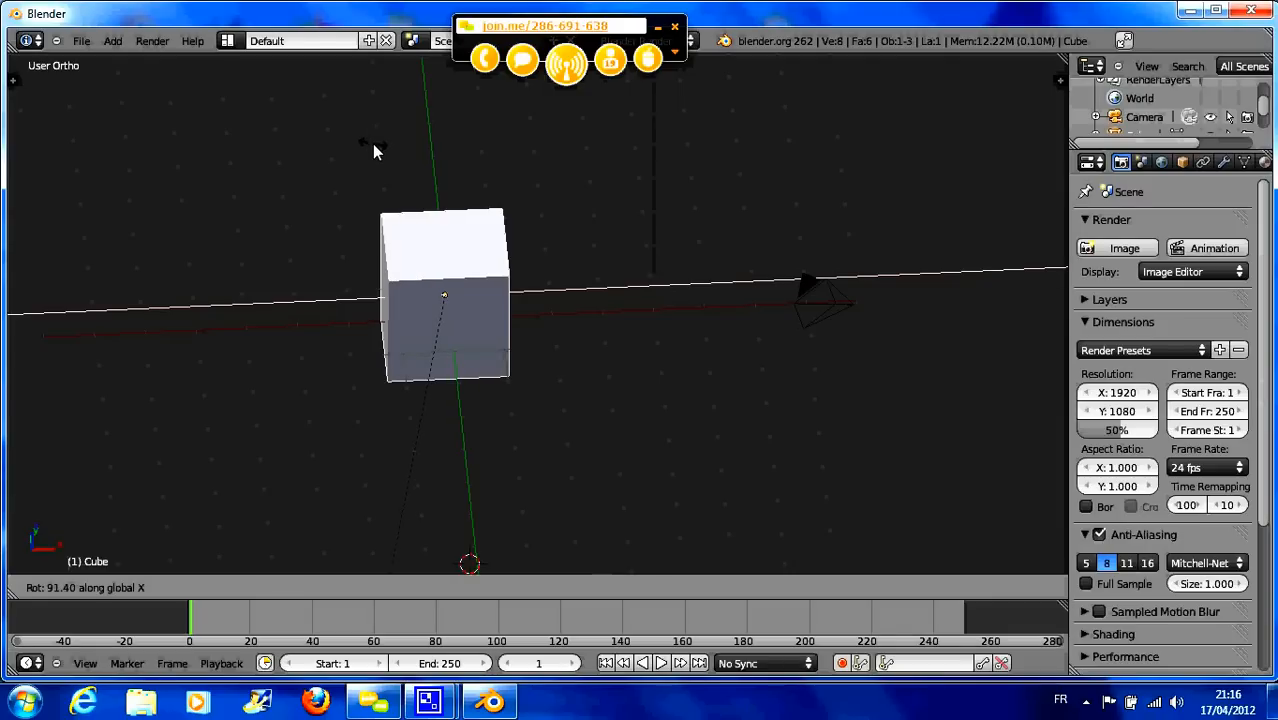
pyautogui.write('90')
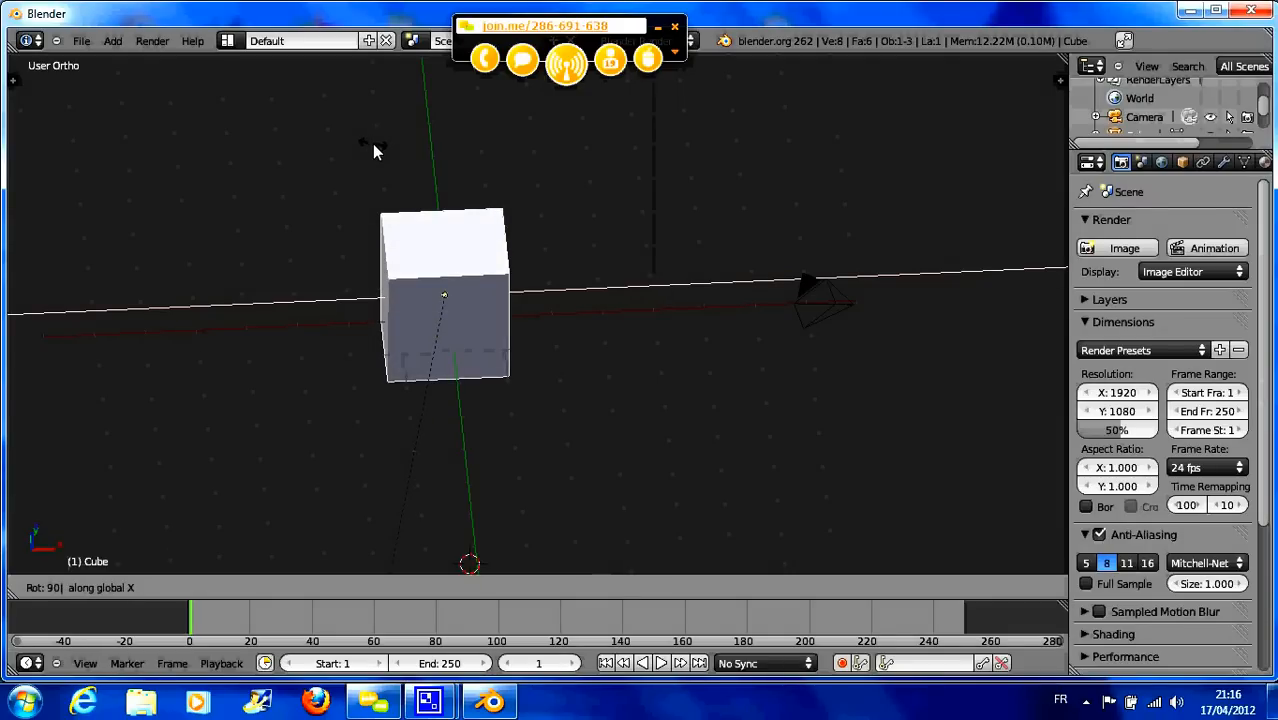
pyautogui.press('Return')
# - Rotate the cube another 45 degrees about the global X axis
pyautogui.moveTo(415, 175); pyautogui.dragTo(412, 233, button='middle')
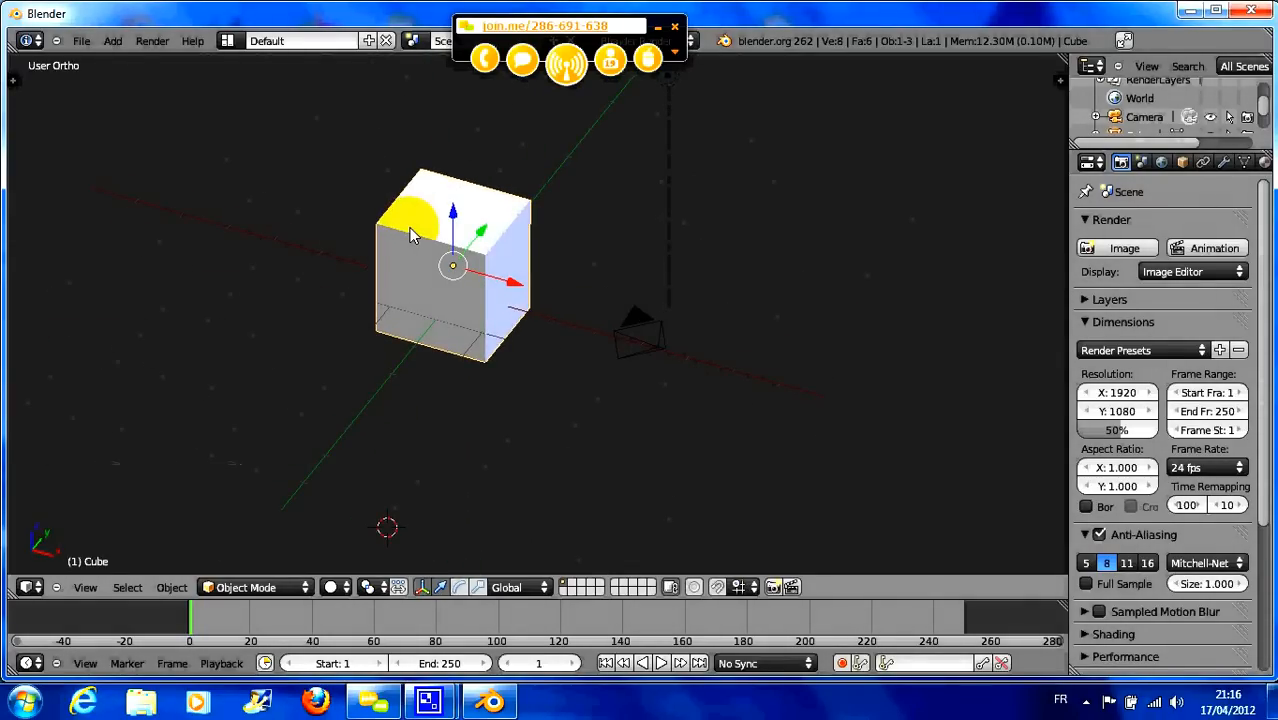
pyautogui.press('r')
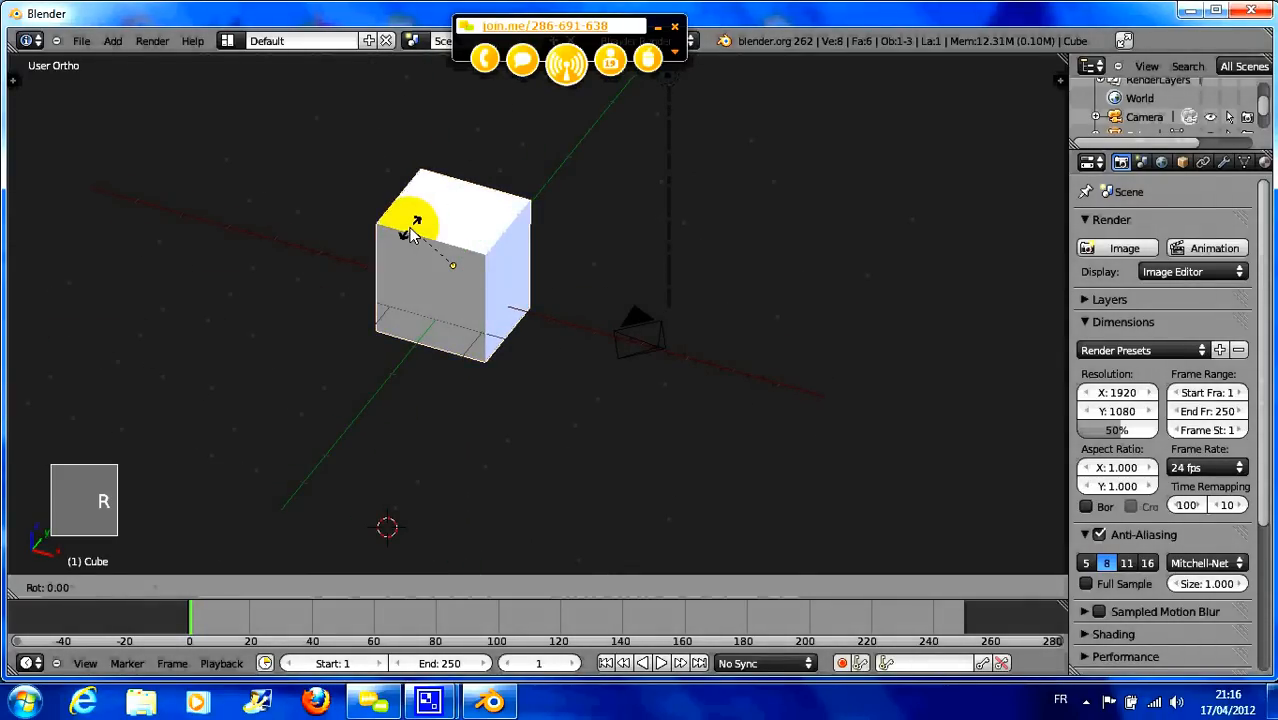
pyautogui.press('x')
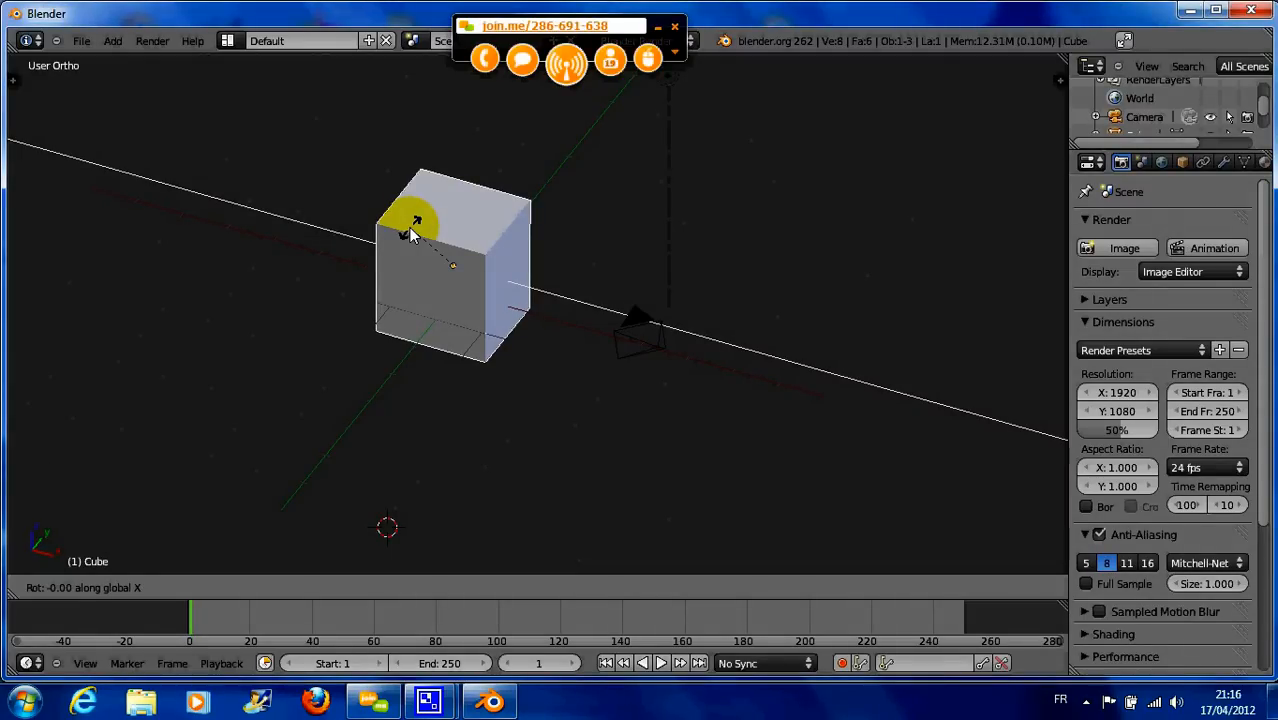
pyautogui.write('45')
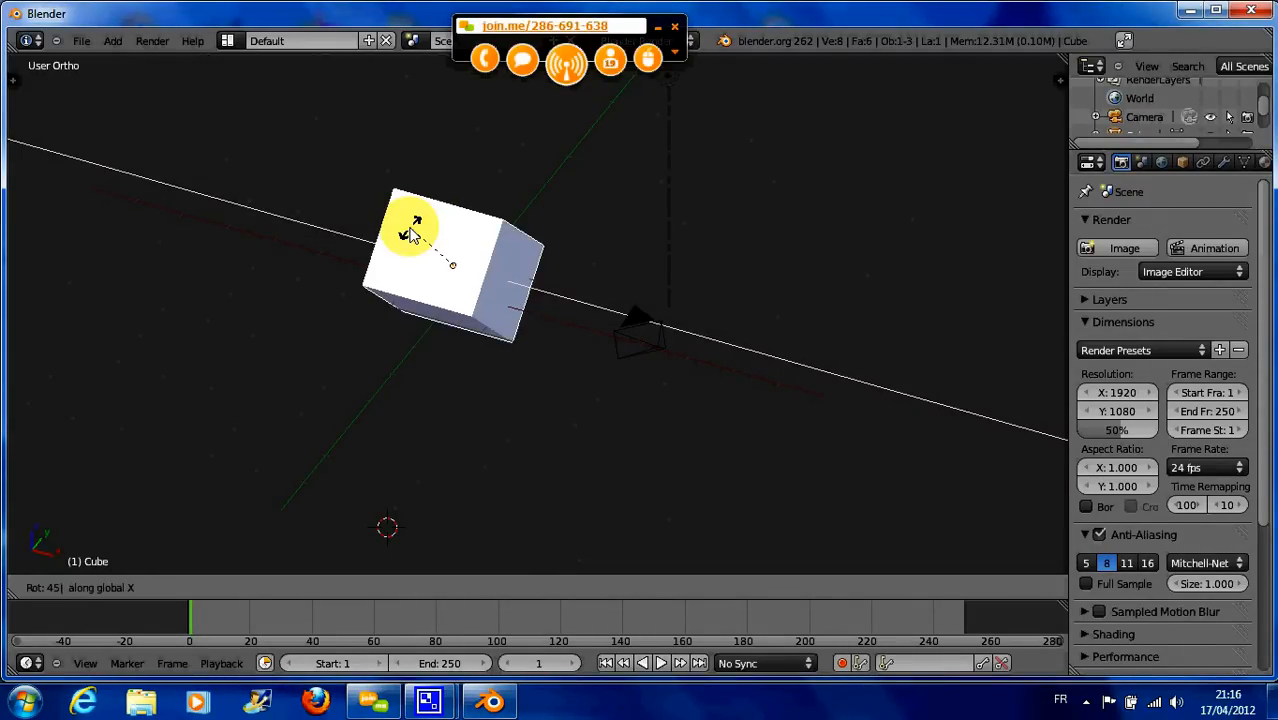
pyautogui.press('Return')
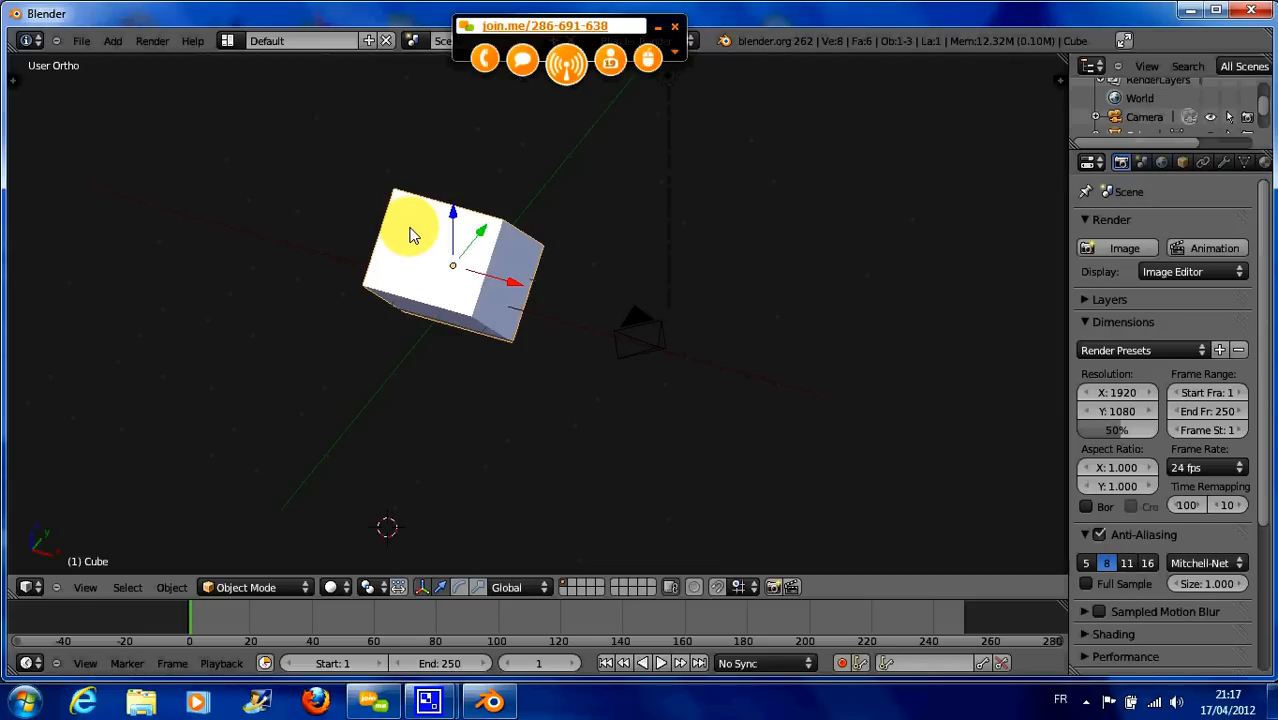
# - Scale the tilted cube by a factor of 2 along global Z and by 2 along global X
pyautogui.press('s')
pyautogui.press('z')
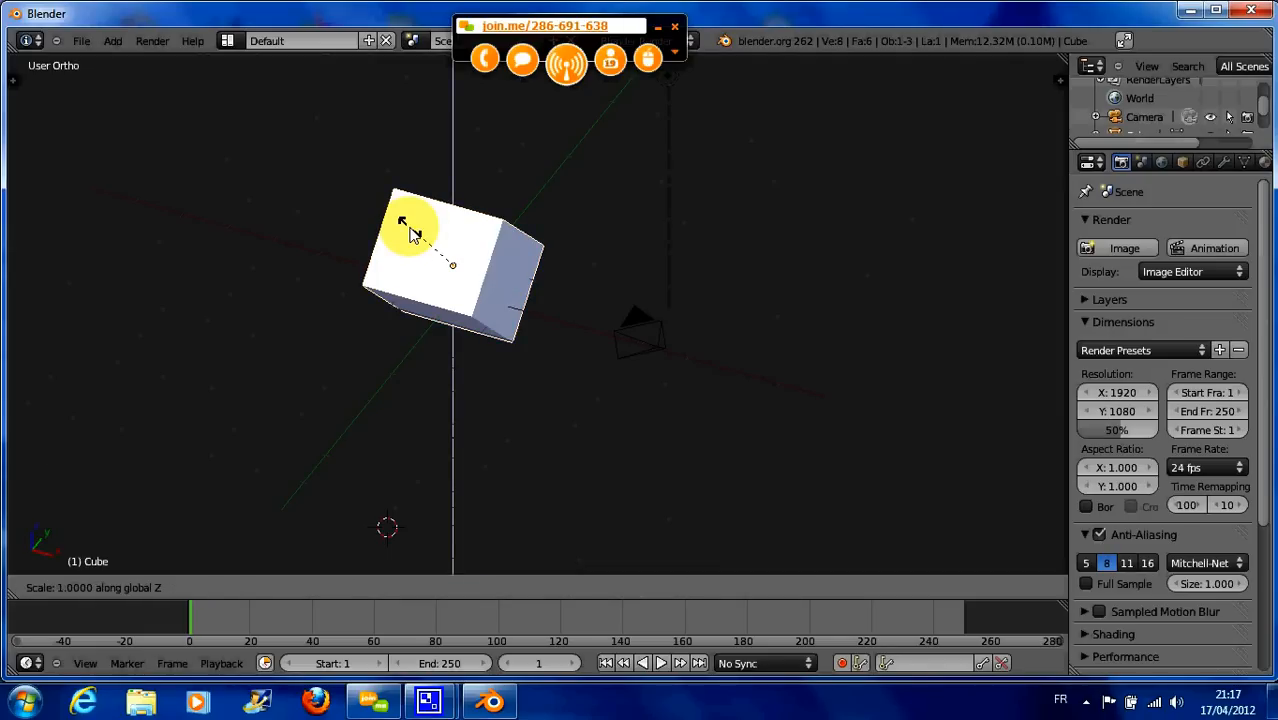
pyautogui.write('2')
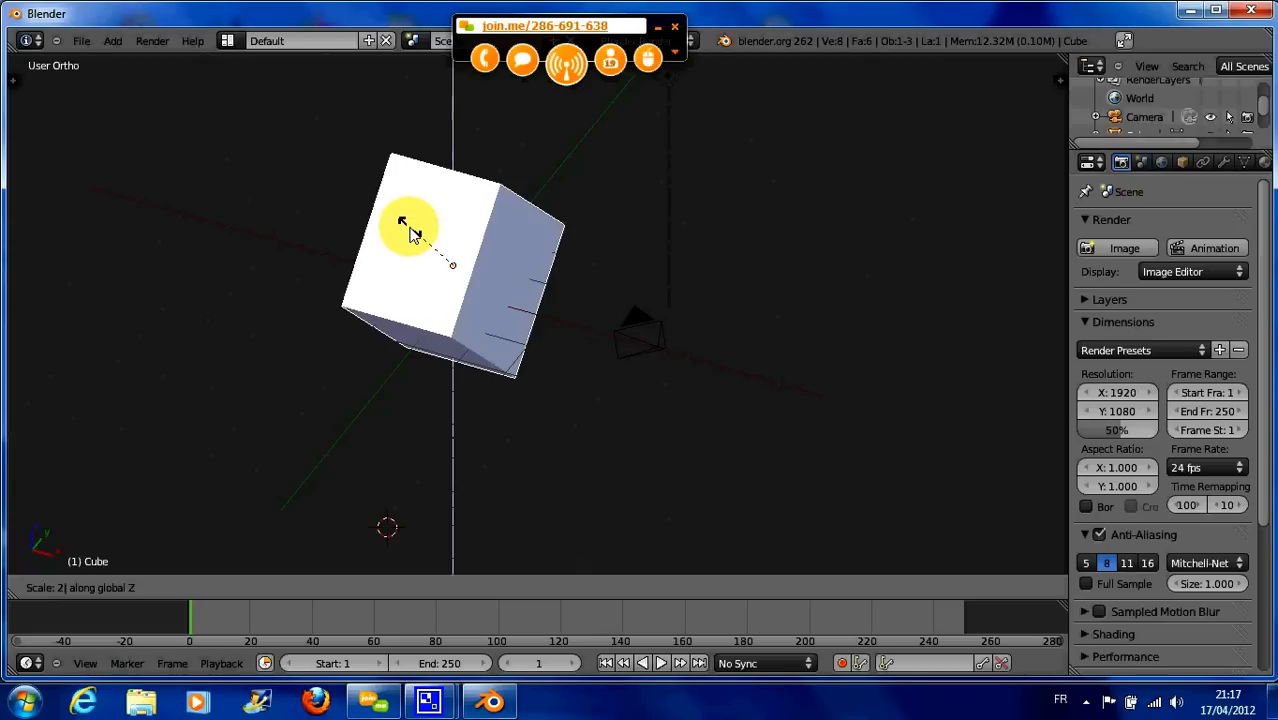
pyautogui.press('Return')
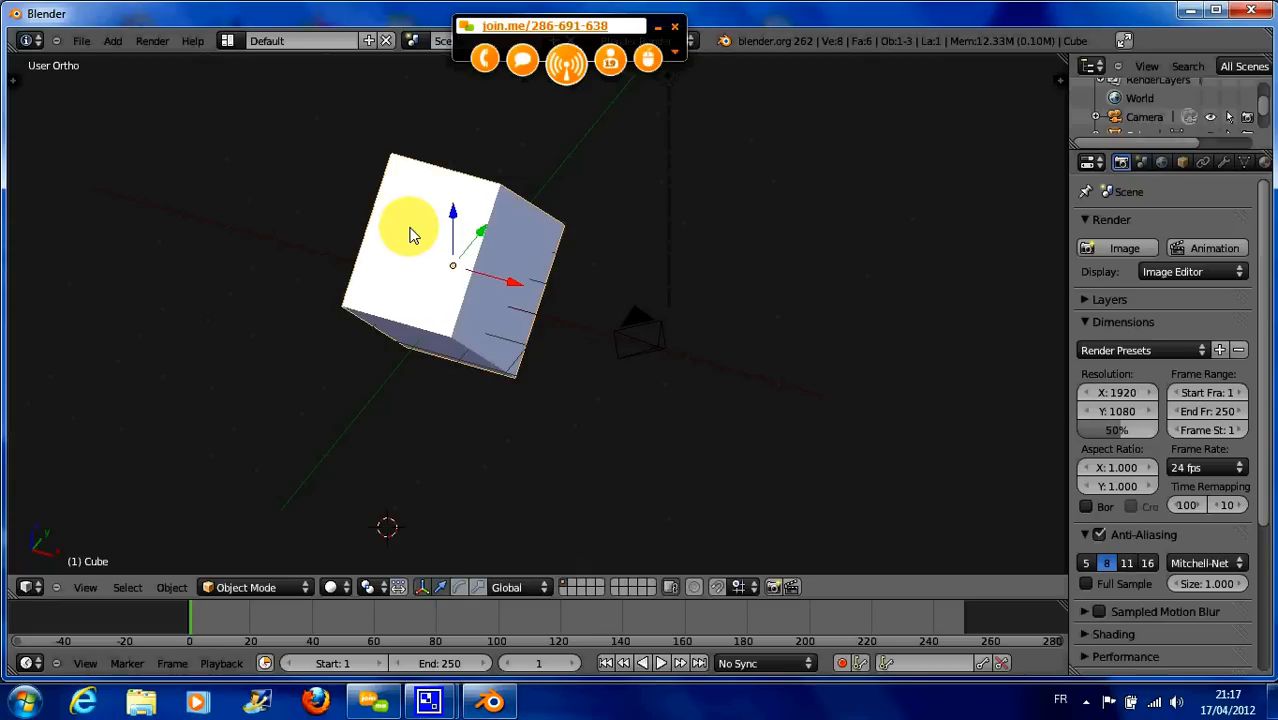
pyautogui.write('sx2')
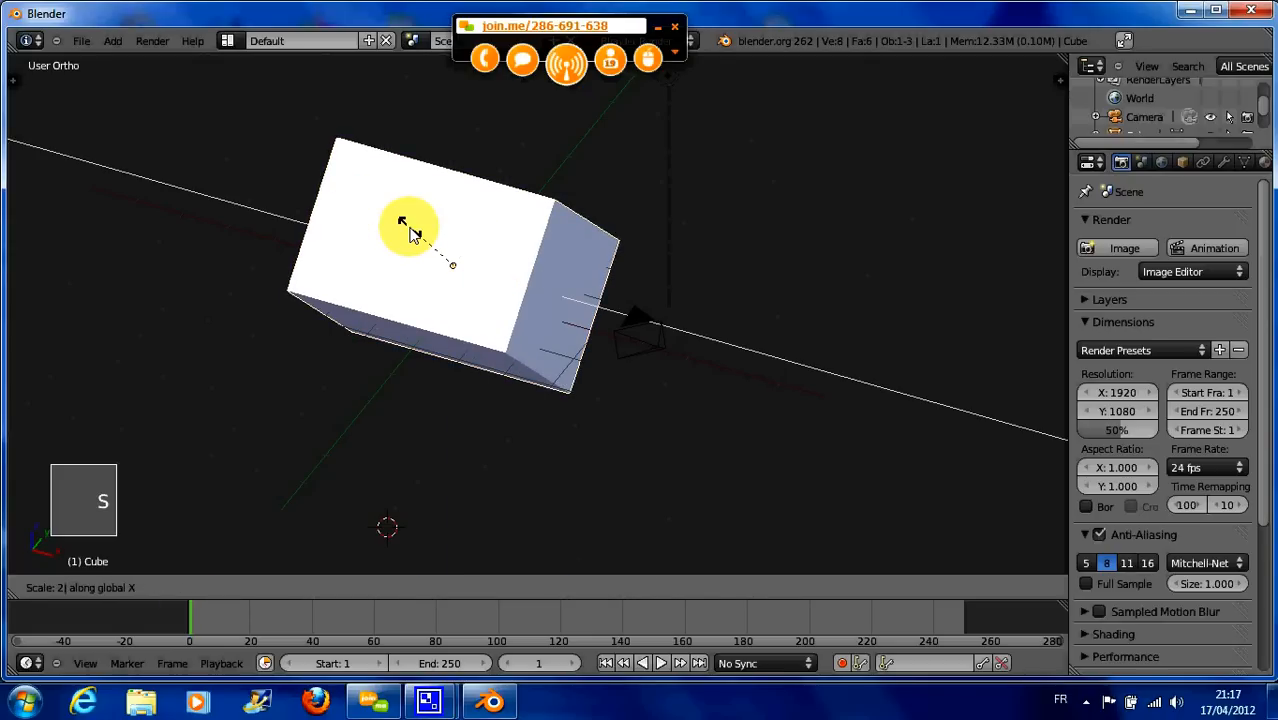
pyautogui.press('Return')
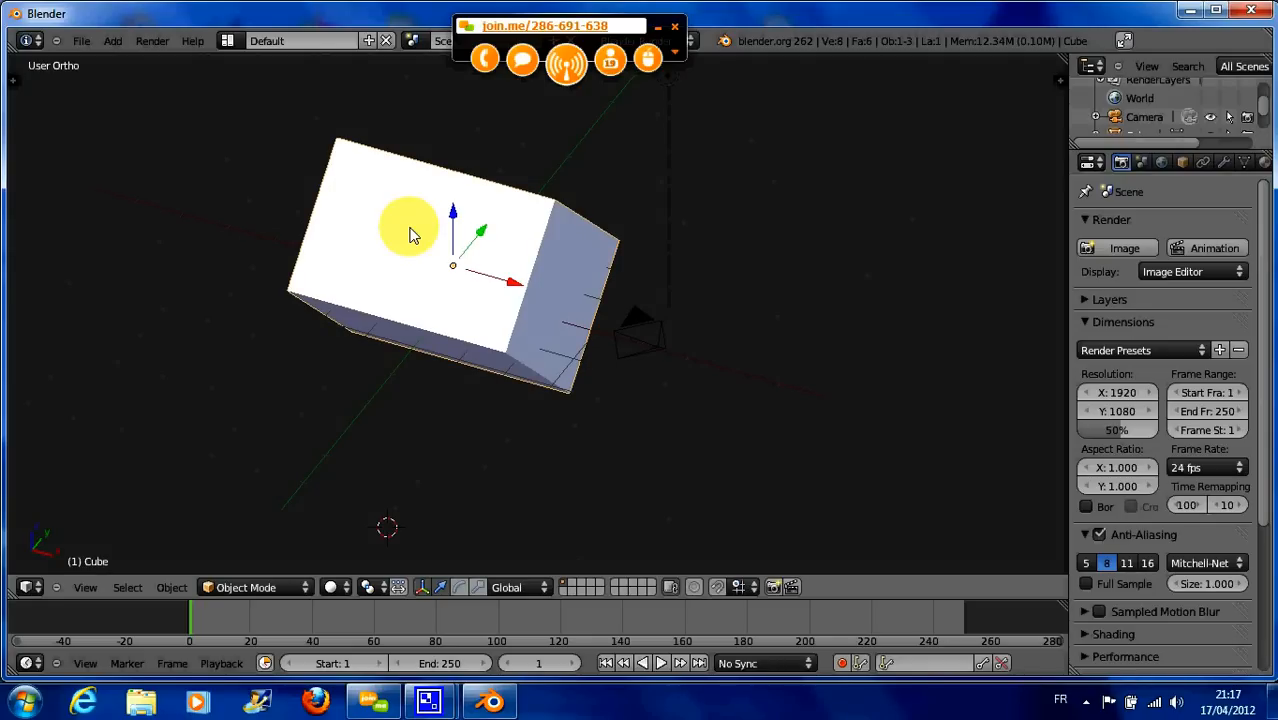
# - Rotate the stretched cube by -45 degrees about the global X axis
pyautogui.write('rx')
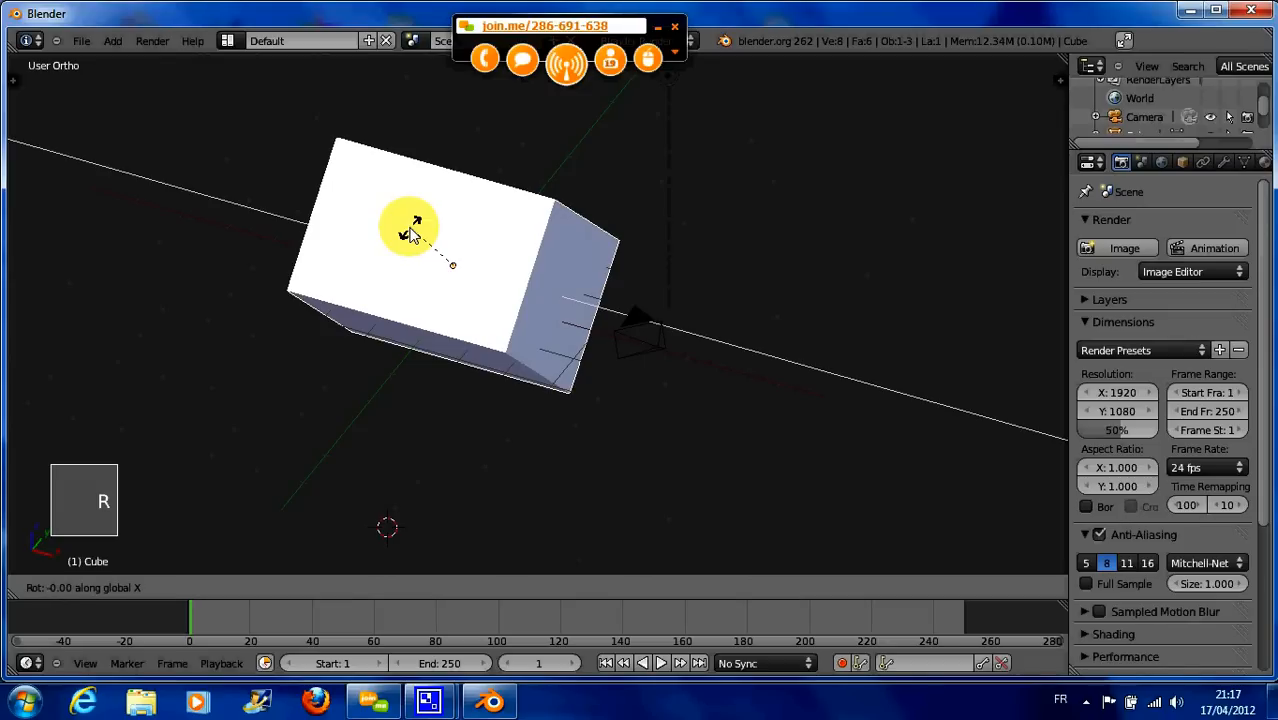
pyautogui.write('45')
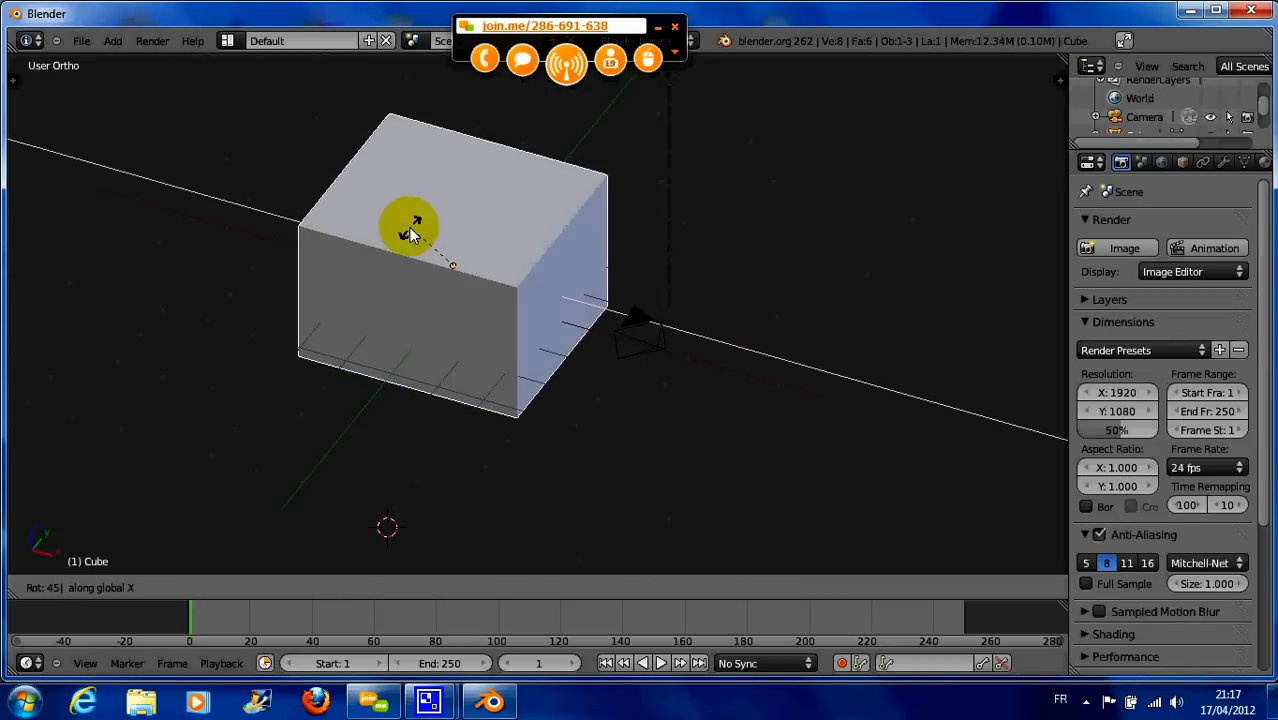
pyautogui.press('-')
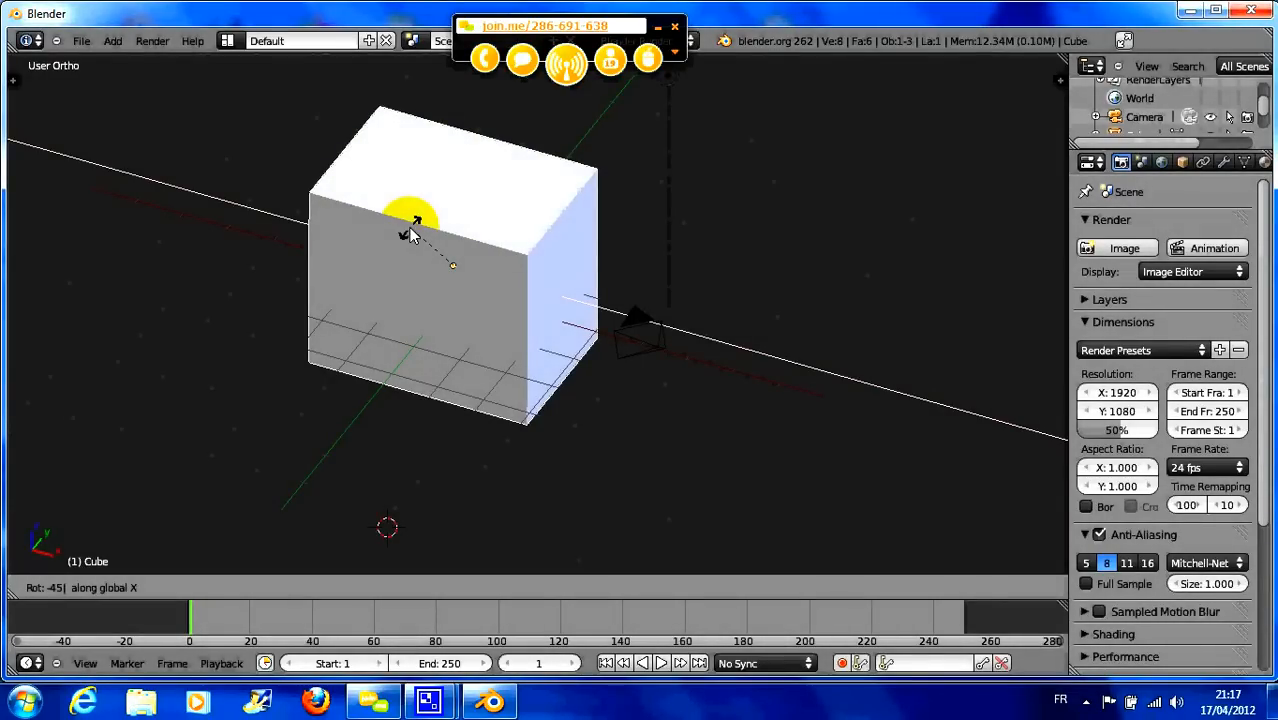
pyautogui.press('Return')
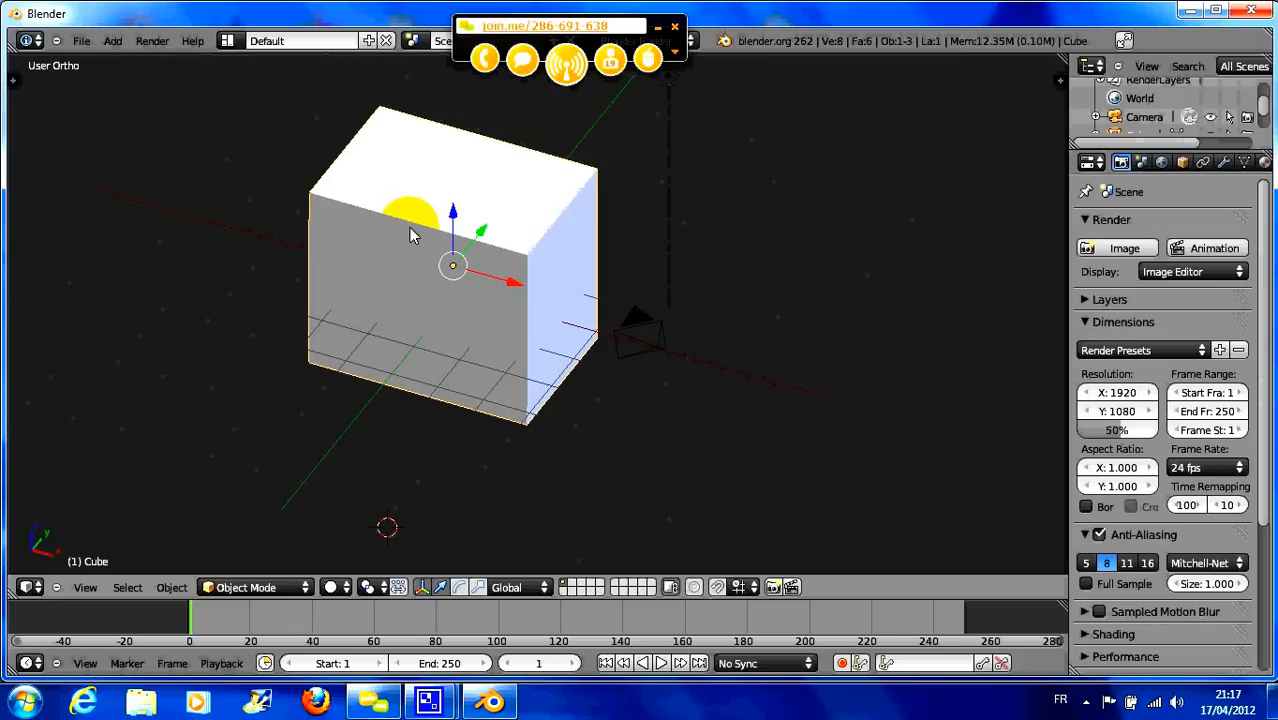
# - Move the cube a short way with the manipulator, along its X and Z arrows and freely from its centre circle
pyautogui.moveTo(456, 214)
pyautogui.mouseDown(button='middle')
pyautogui.moveTo(502, 232)
pyautogui.moveTo(472, 206)
pyautogui.mouseUp(button='middle')
pyautogui.scroll(-1, 500, 238)
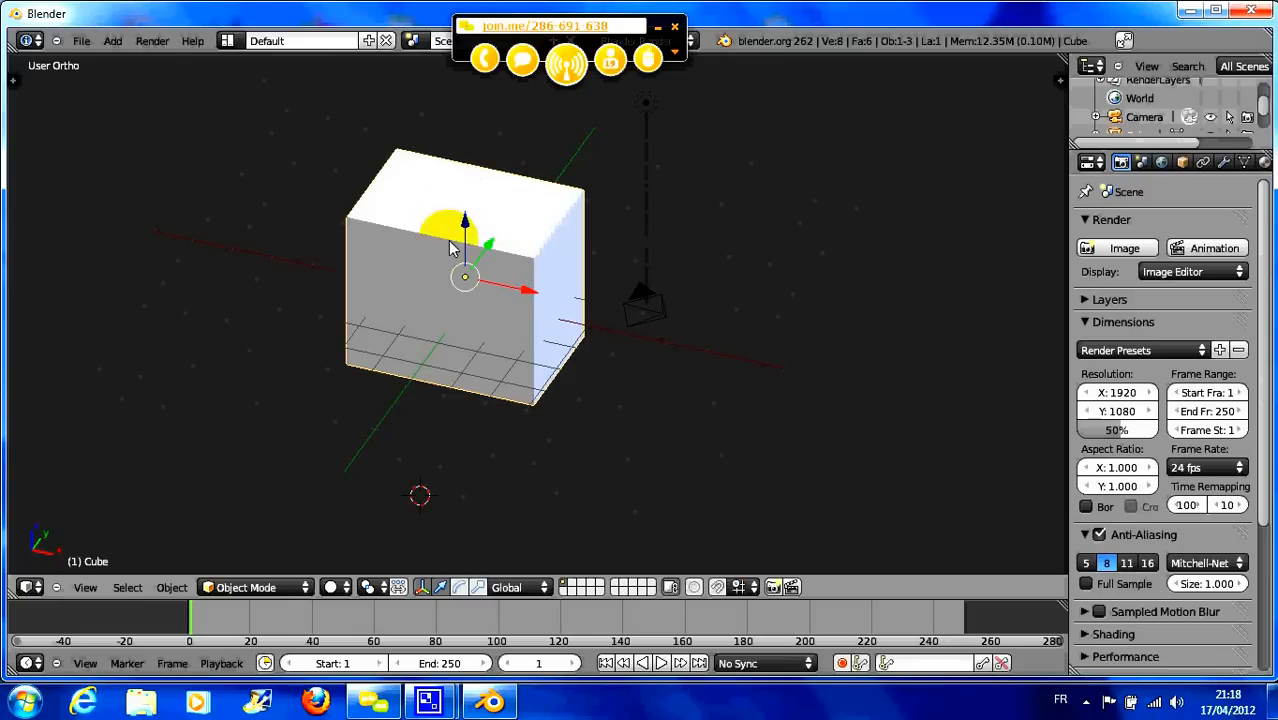
pyautogui.moveTo(530, 295)
pyautogui.mouseDown()
pyautogui.moveTo(644, 316)
pyautogui.moveTo(547, 305)
pyautogui.moveTo(568, 305)
pyautogui.moveTo(532, 281)
pyautogui.mouseUp()
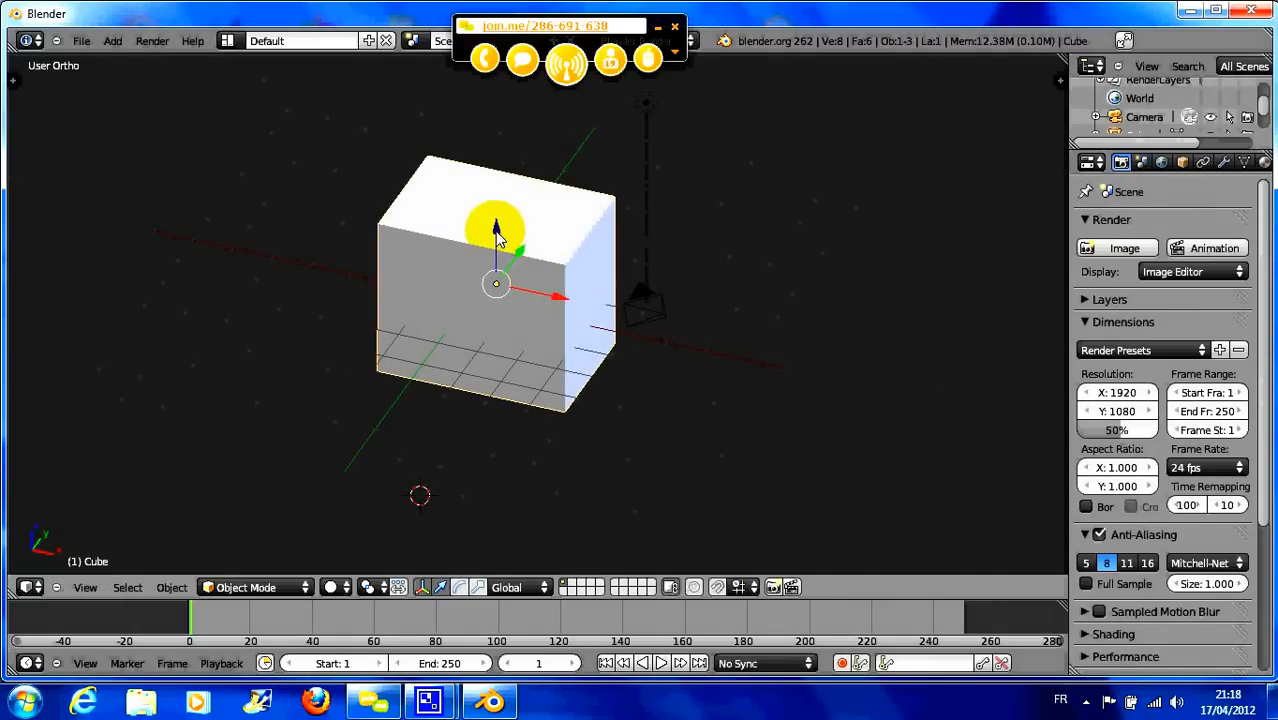
pyautogui.moveTo(498, 220); pyautogui.dragTo(501, 274)
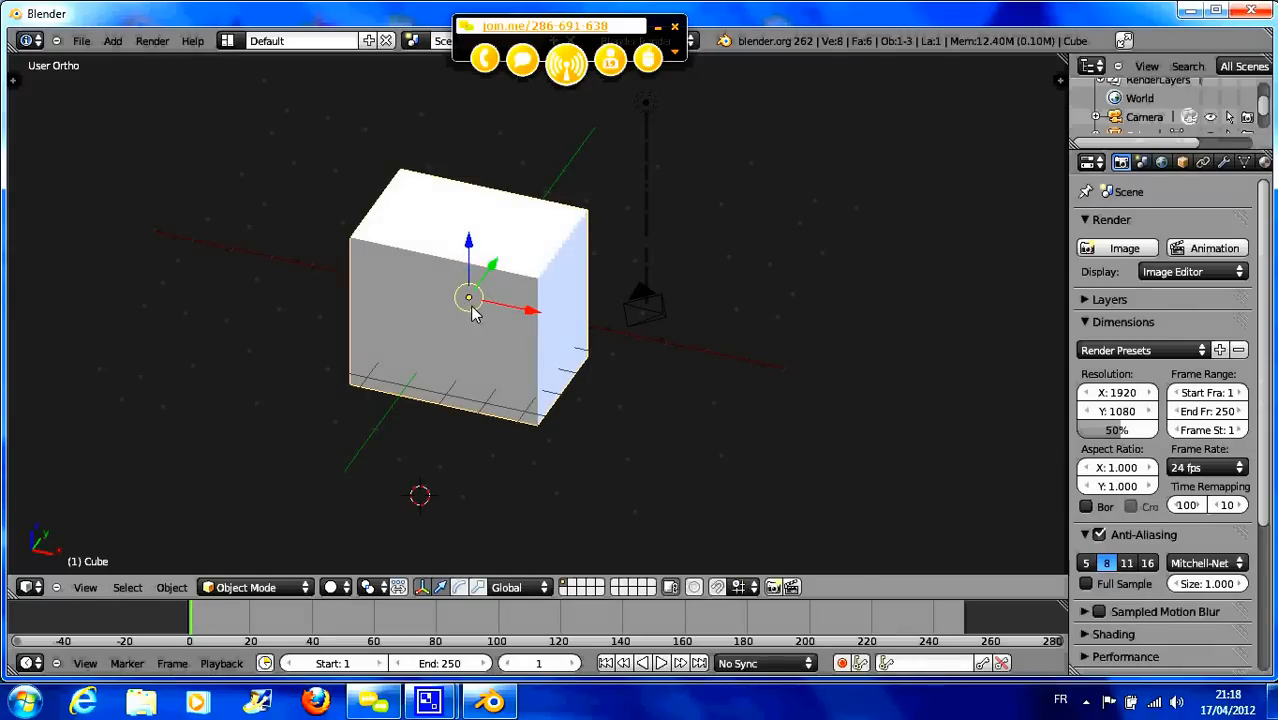
pyautogui.moveTo(471, 300)
pyautogui.mouseDown()
pyautogui.moveTo(502, 303)
pyautogui.moveTo(472, 262)
pyautogui.moveTo(500, 284)
pyautogui.moveTo(479, 265)
pyautogui.moveTo(470, 278)
pyautogui.mouseUp()
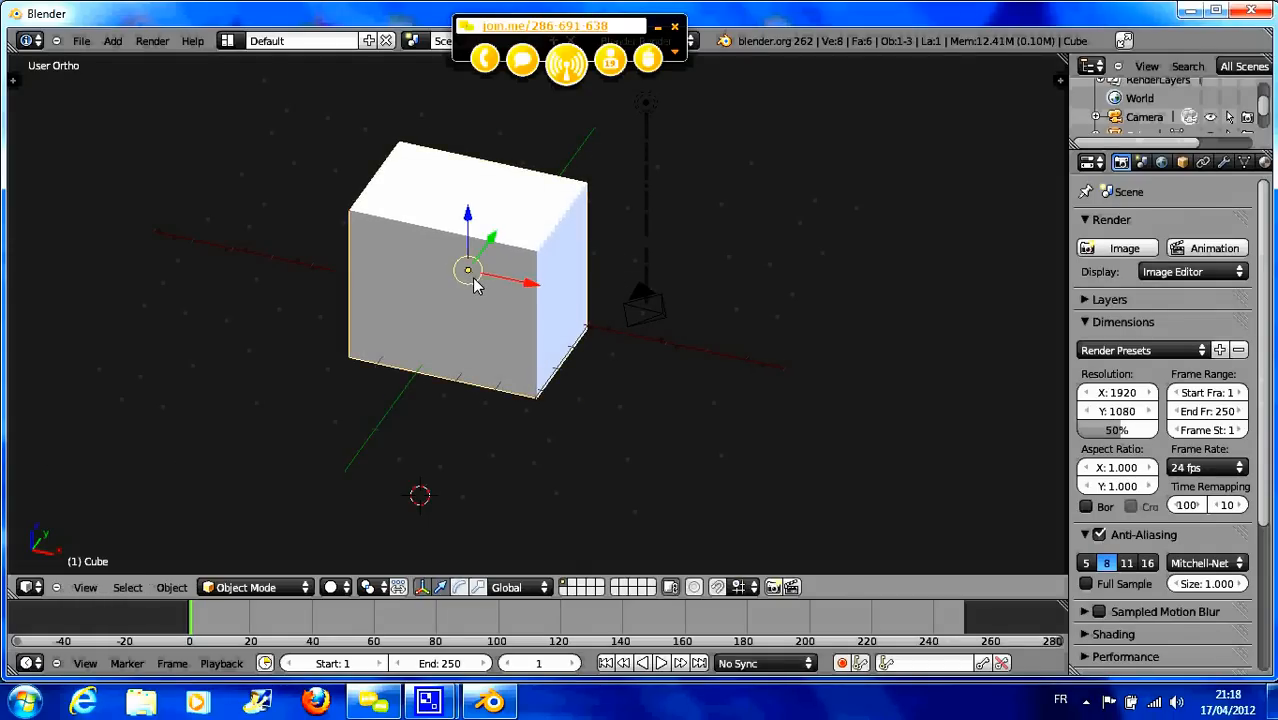
# - Rotate the cube slightly with the rotation manipulator, using its green Y ring, its outer view circle and its centre for free rotation
pyautogui.click(459, 587)
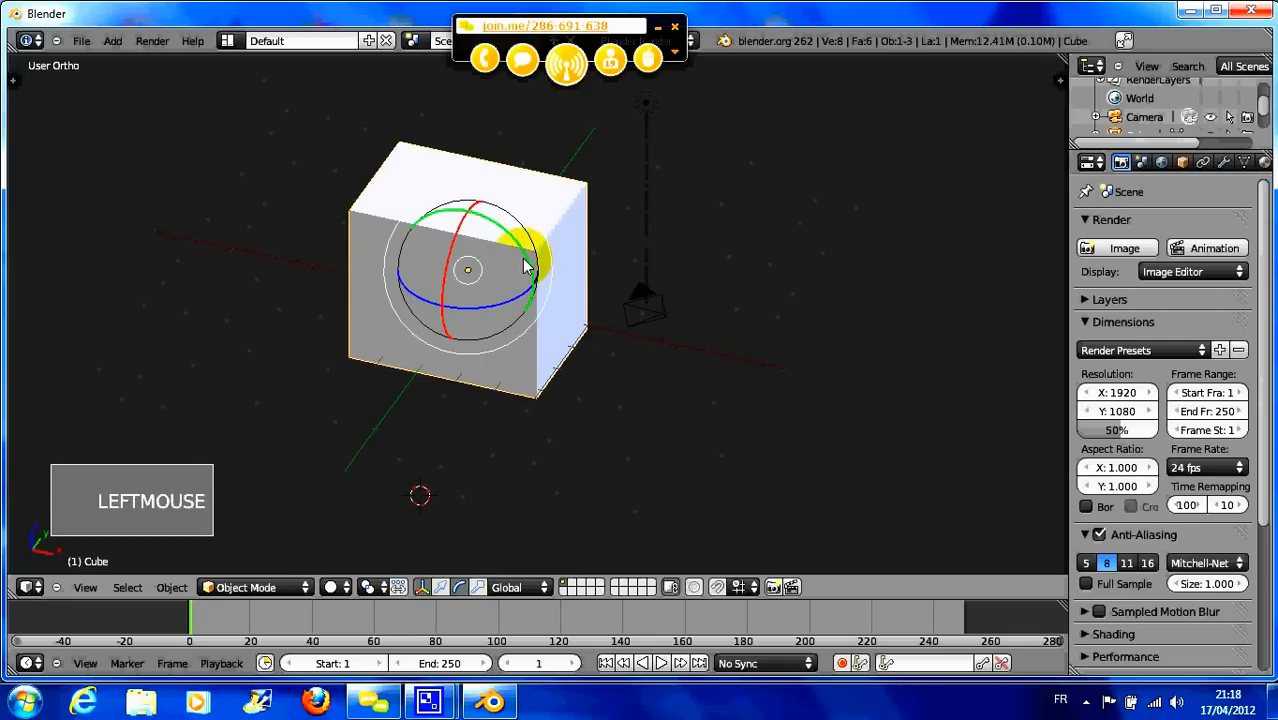
pyautogui.moveTo(528, 248); pyautogui.dragTo(456, 296)
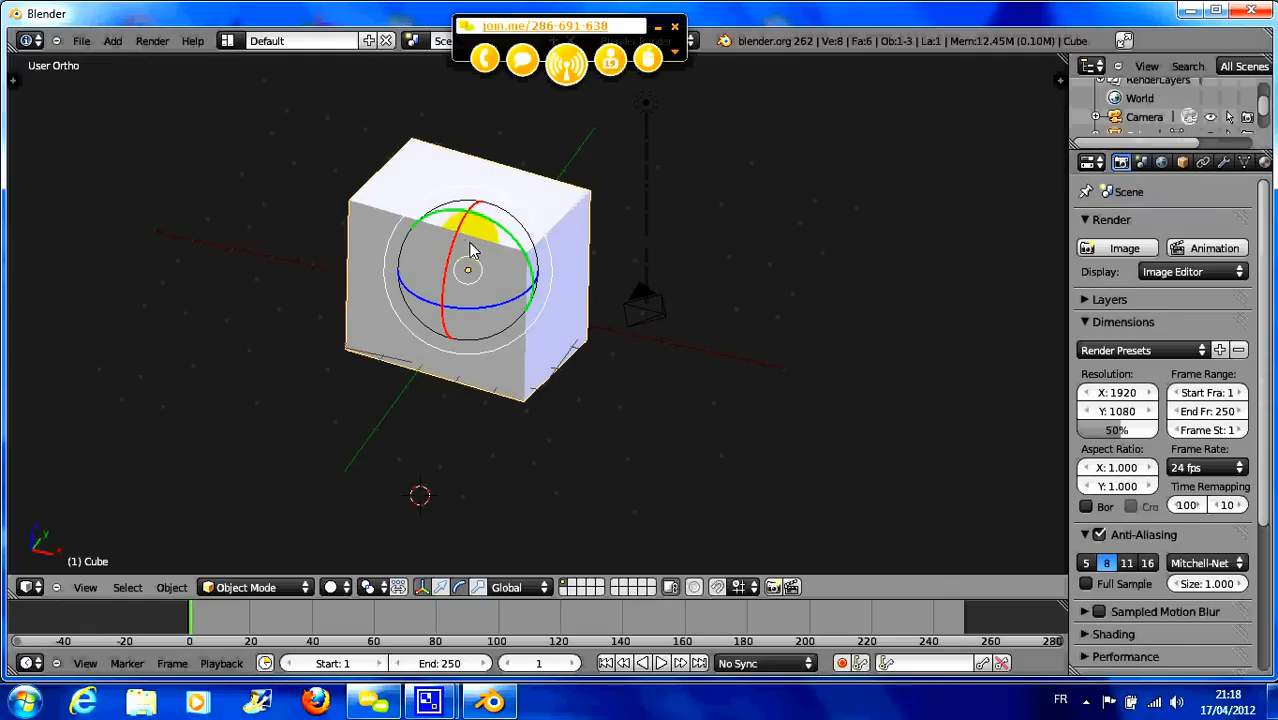
pyautogui.moveTo(544, 251)
pyautogui.mouseDown()
pyautogui.moveTo(566, 273)
pyautogui.moveTo(556, 200)
pyautogui.moveTo(579, 248)
pyautogui.moveTo(568, 248)
pyautogui.mouseUp()
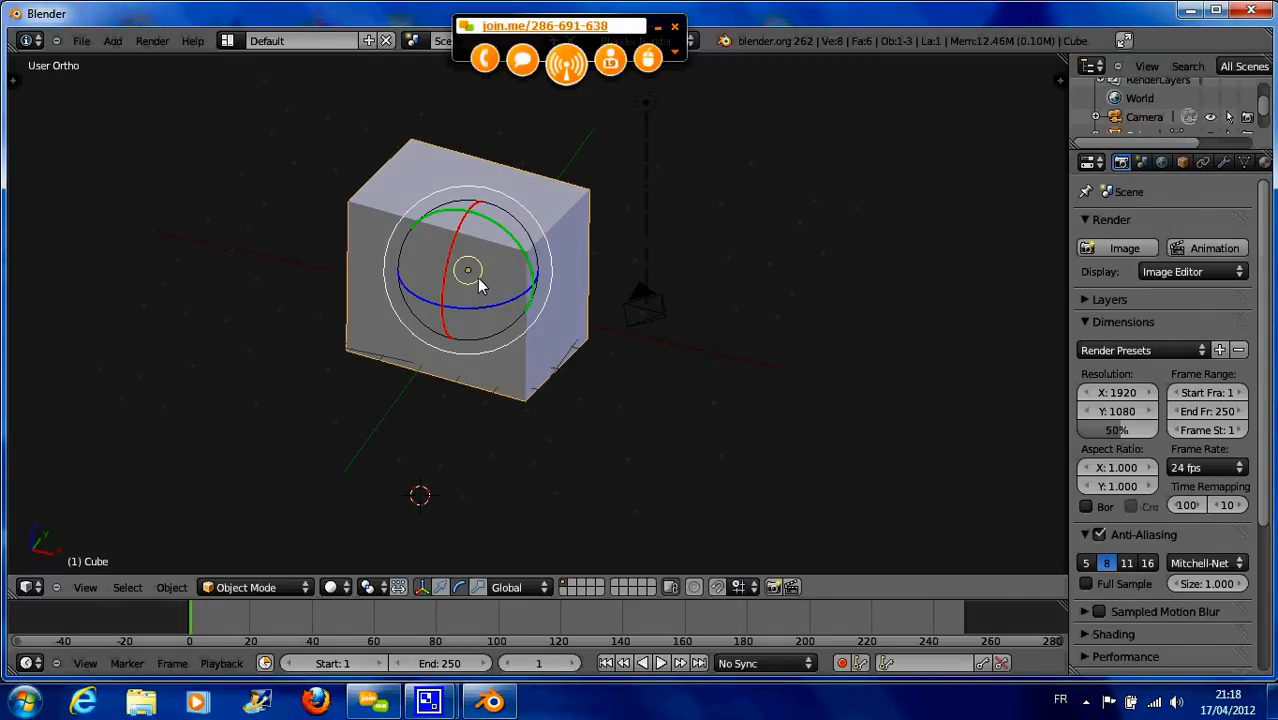
pyautogui.moveTo(474, 271); pyautogui.dragTo(590, 263)
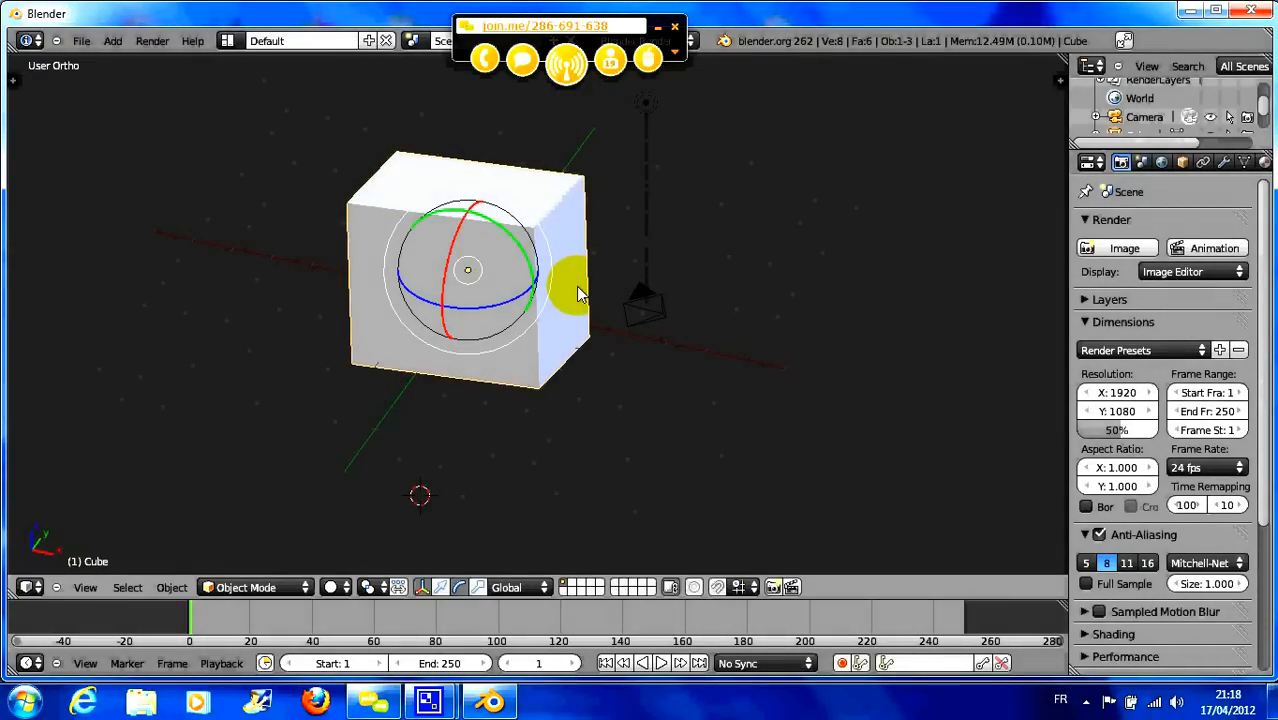
# - Shrink the cube slightly with the Scale command, and use the scale manipulator to stretch it along X and resize it uniformly
pyautogui.press('s')
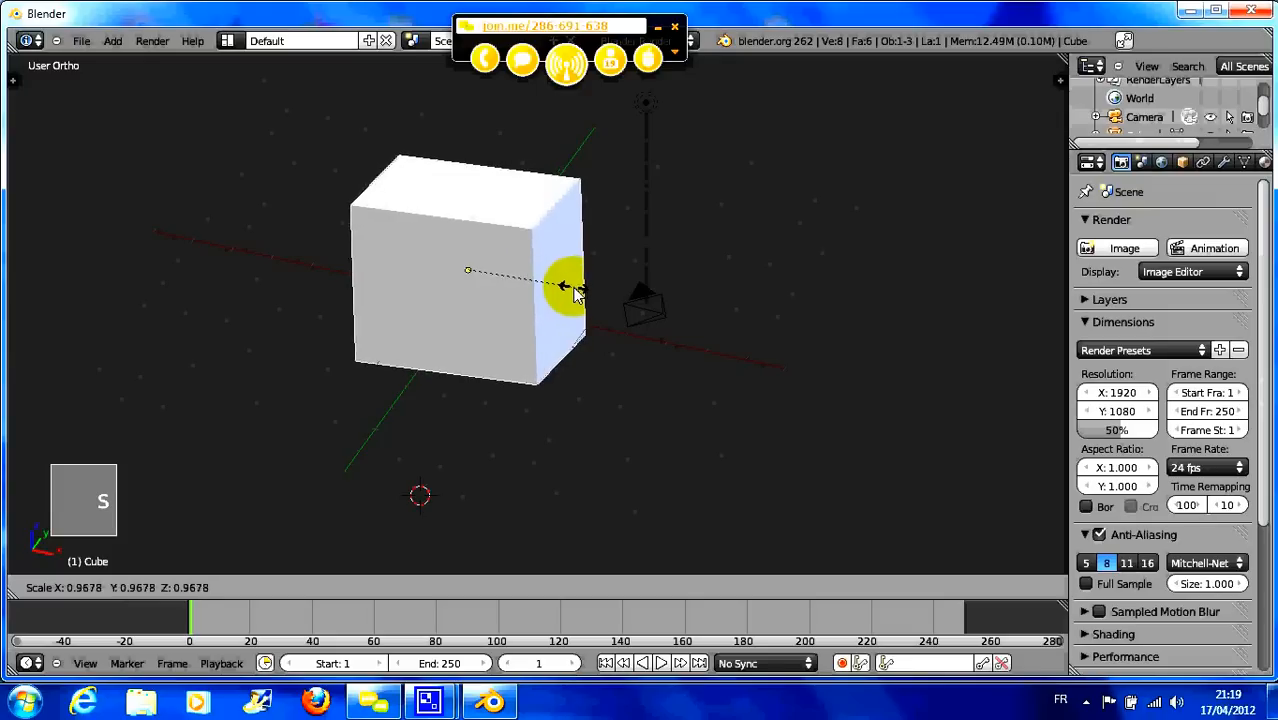
pyautogui.click(565, 290)
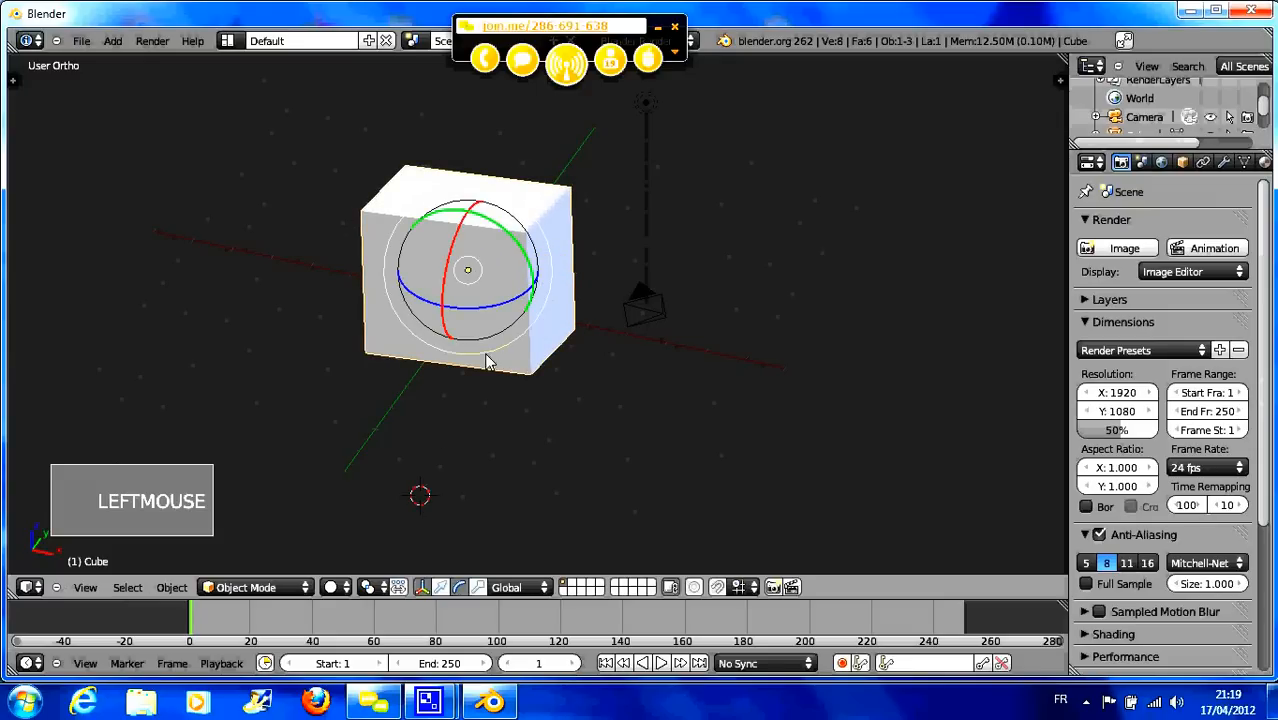
pyautogui.click(440, 587)
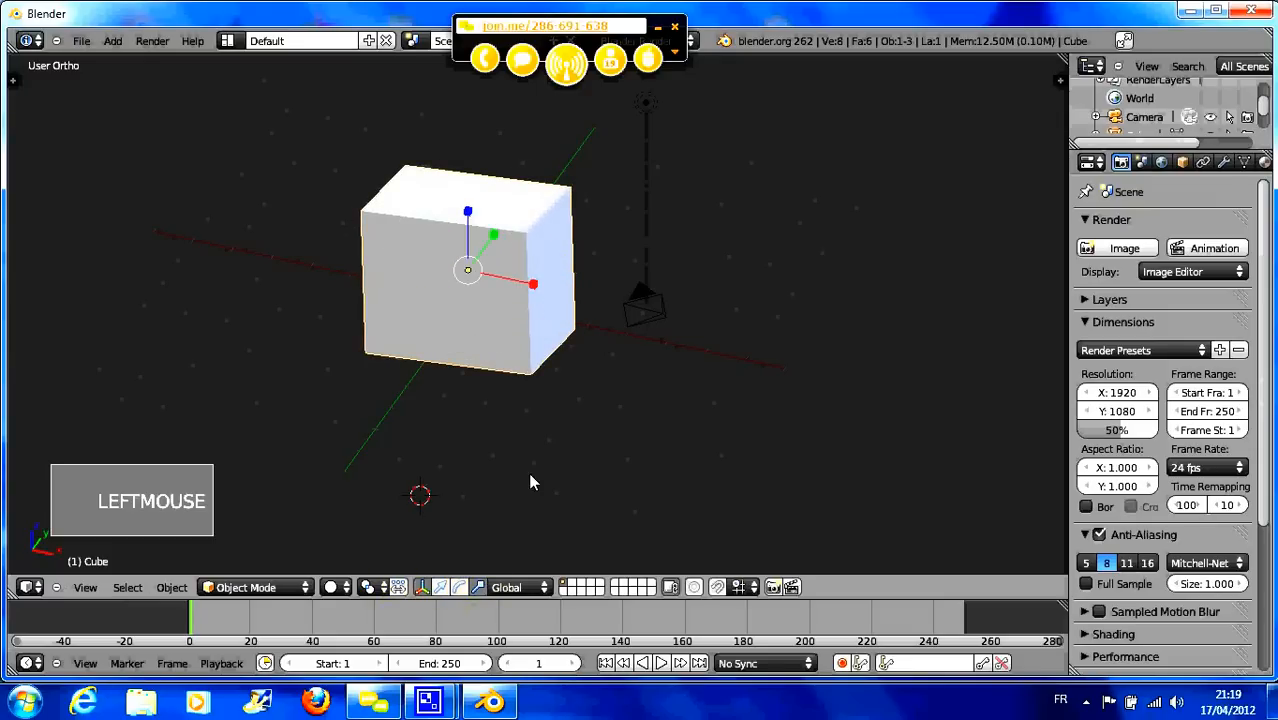
pyautogui.moveTo(537, 296); pyautogui.dragTo(570, 297)
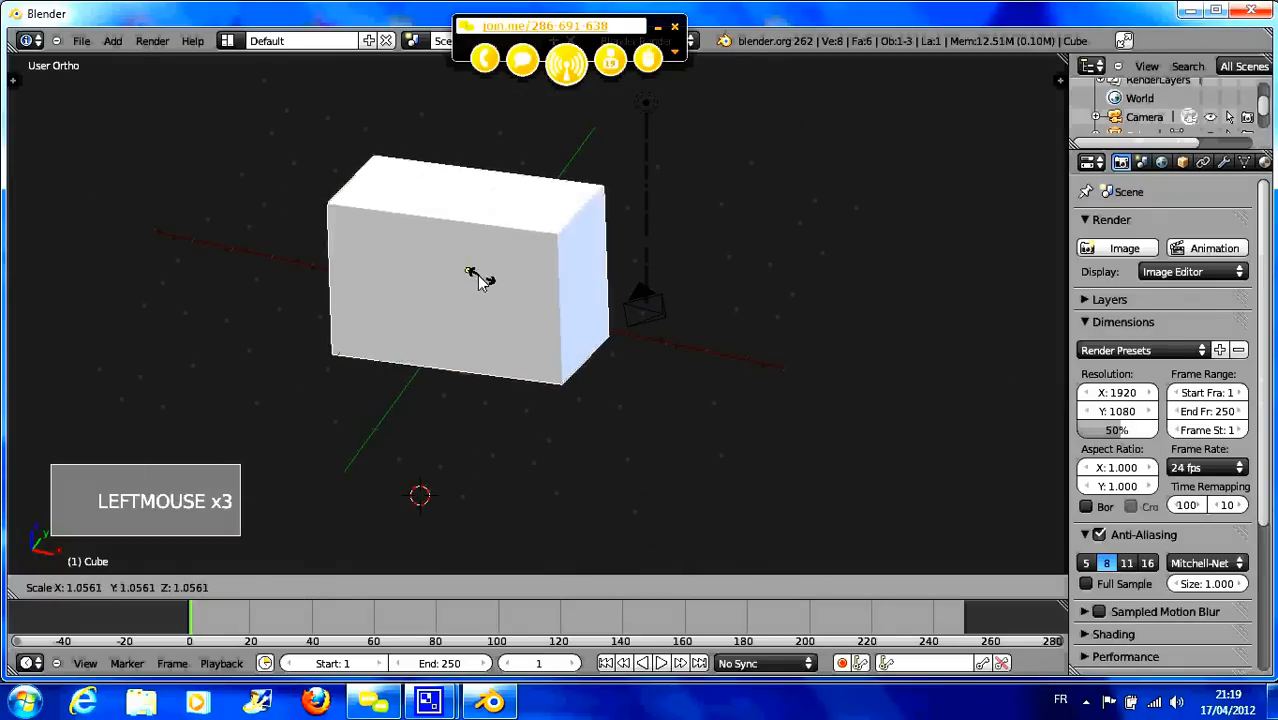
pyautogui.click(489, 294)
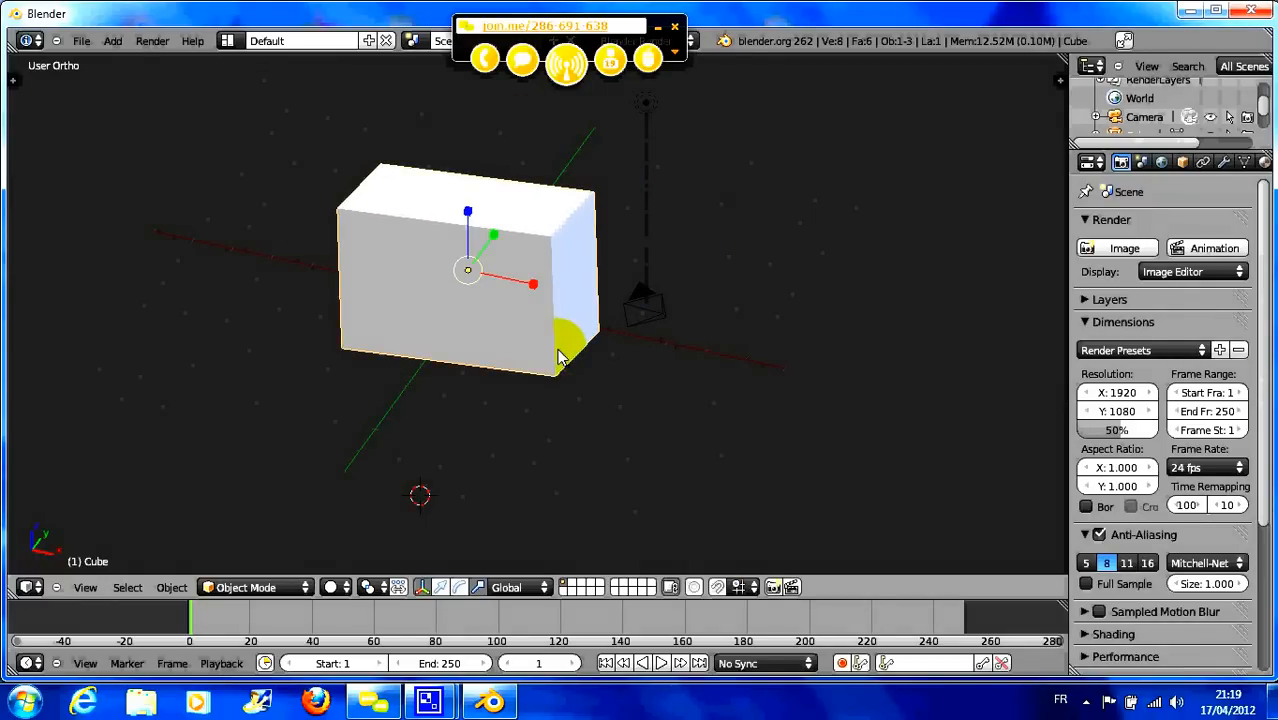
pyautogui.moveTo(559, 360); pyautogui.dragTo(567, 360, button='middle')
pyautogui.moveTo(536, 284); pyautogui.dragTo(537, 380)
pyautogui.moveTo(569, 395); pyautogui.dragTo(562, 342, button='middle')
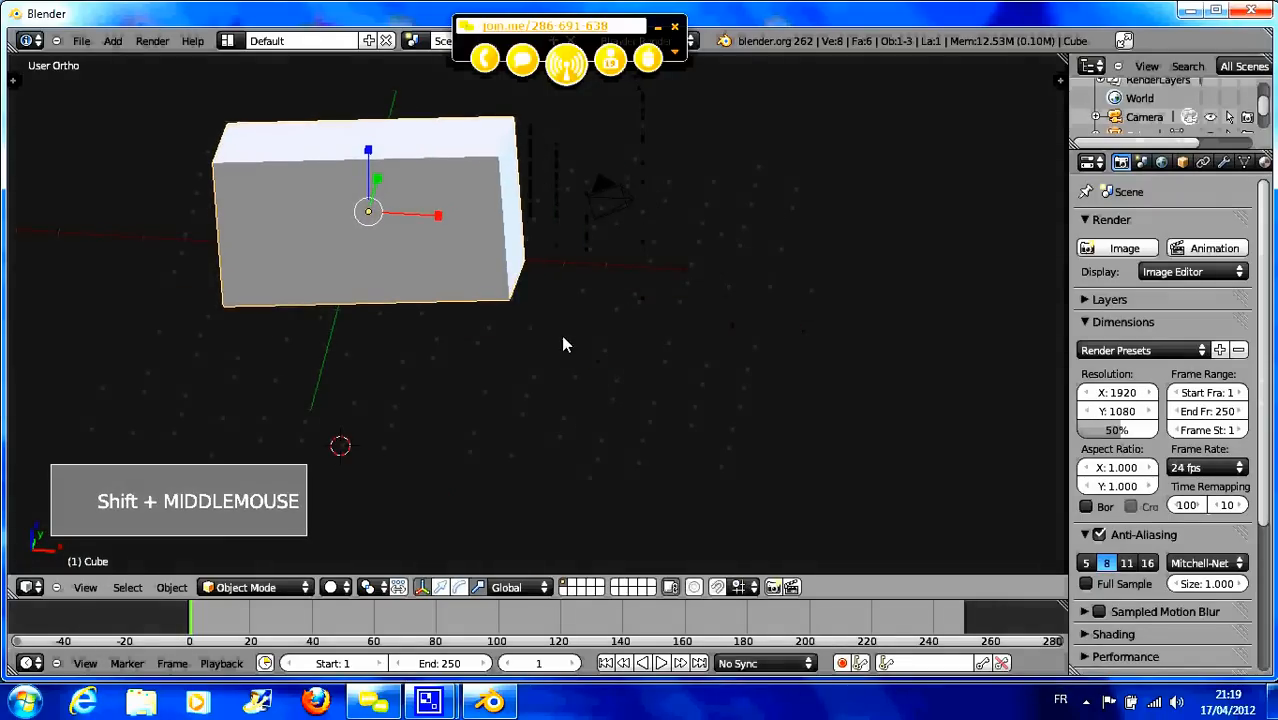
# - Scale the cube freely along the global X axis while viewing its lower corner in close-up
pyautogui.scroll(11, 585, 359)
pyautogui.keyDown('shift'); pyautogui.moveTo(483, 257); pyautogui.dragTo(521, 318, button='middle'); pyautogui.keyUp('shift')
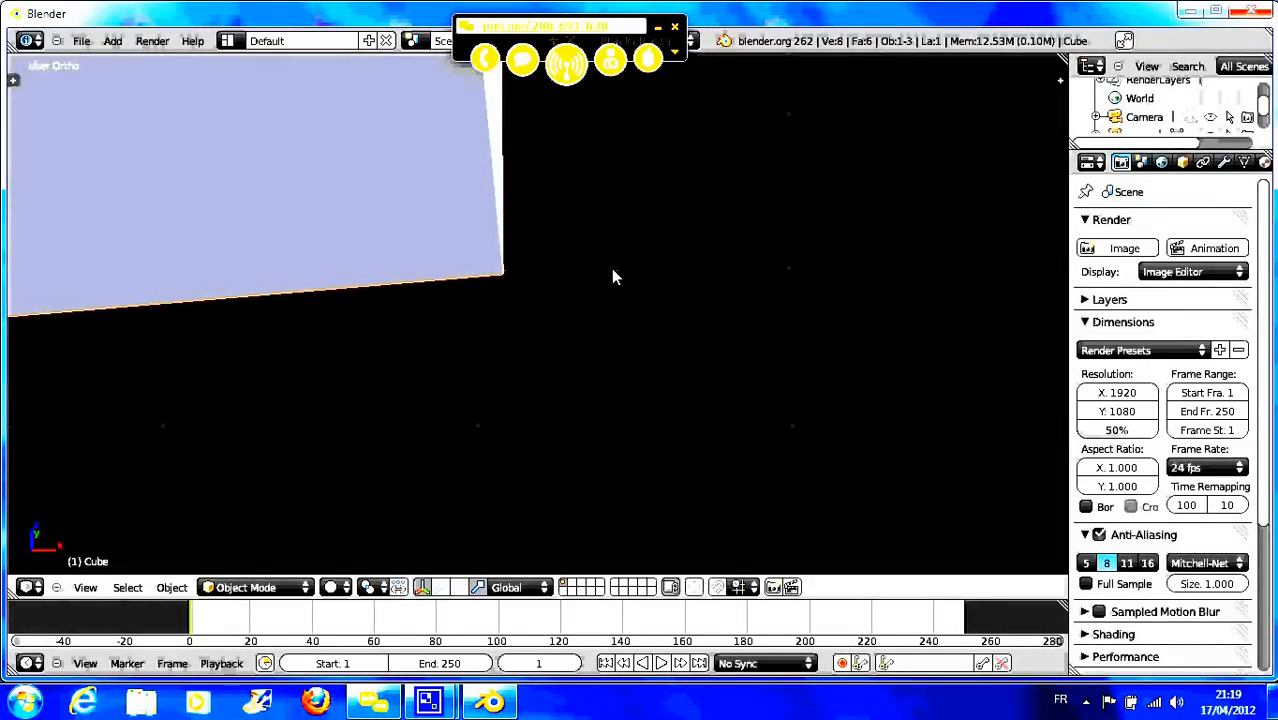
pyautogui.press('s')
pyautogui.press('x')
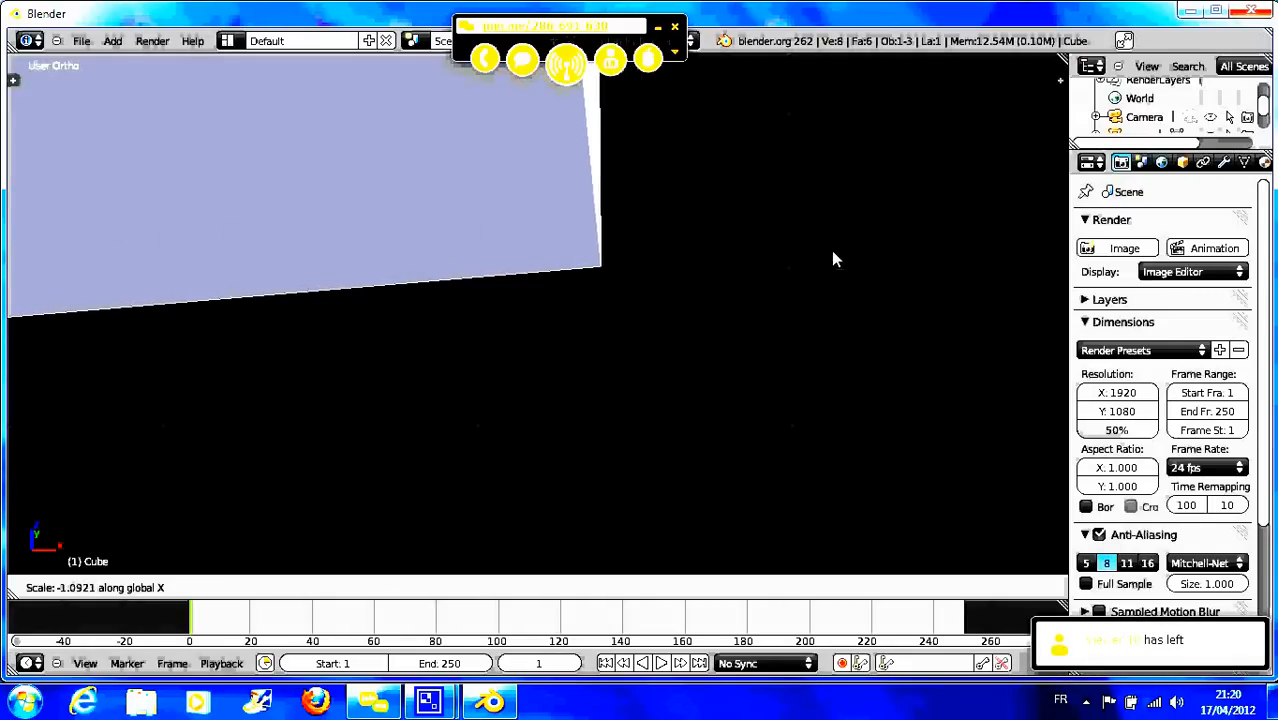
pyautogui.click(795, 260)
pyautogui.scroll(-2, 770, 270)
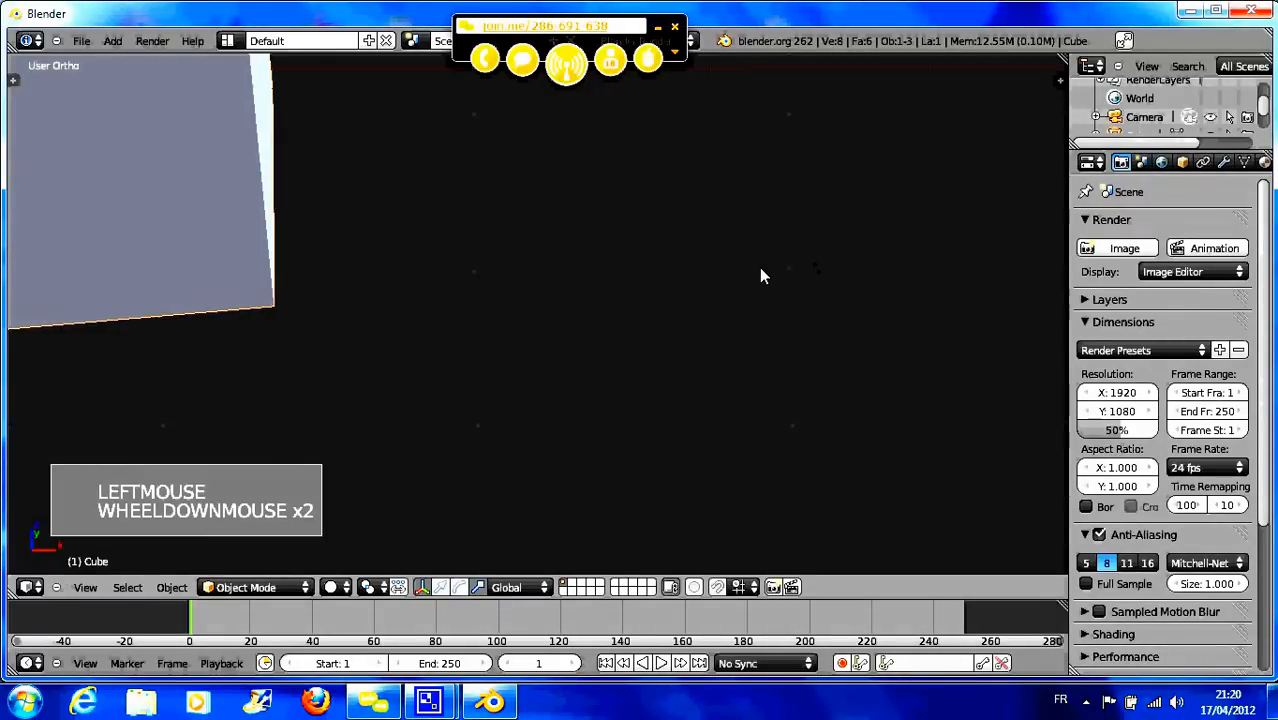
pyautogui.scroll(-12, 759, 272)
pyautogui.scroll(1, 680, 287)
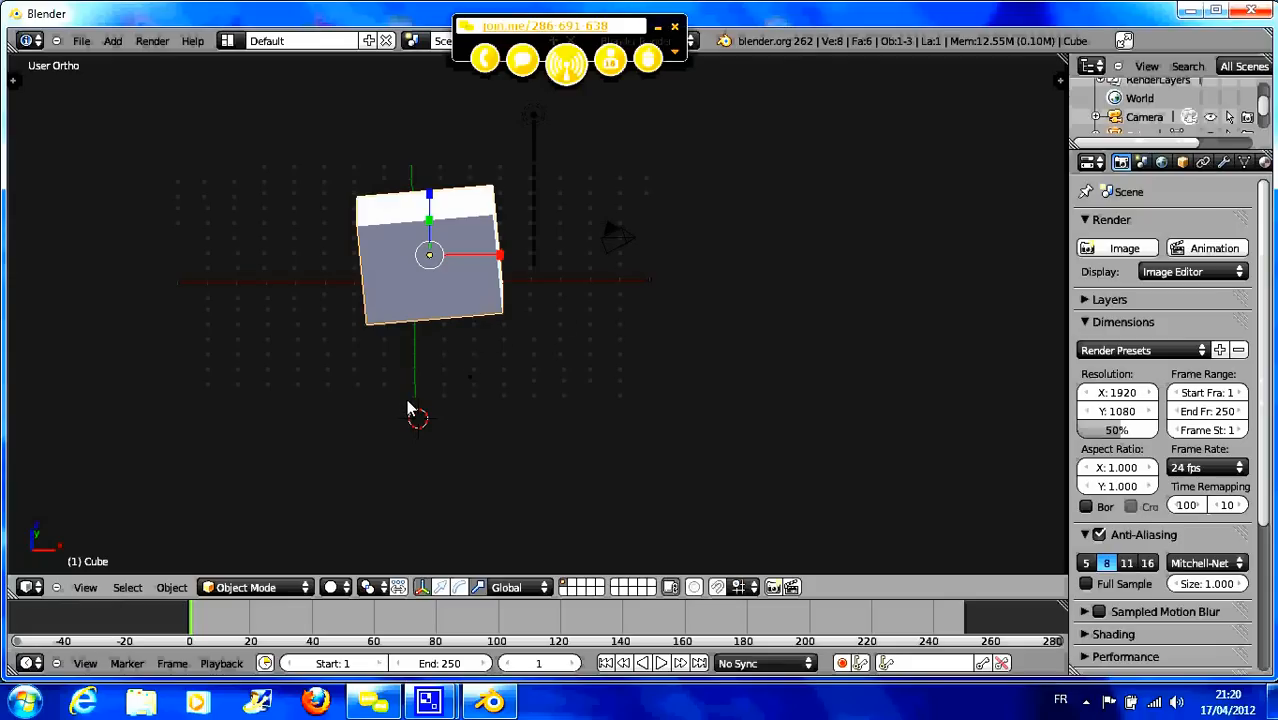
# - Switch the reshaped cube from Object Mode to Edit Mode
pyautogui.click(237, 588)
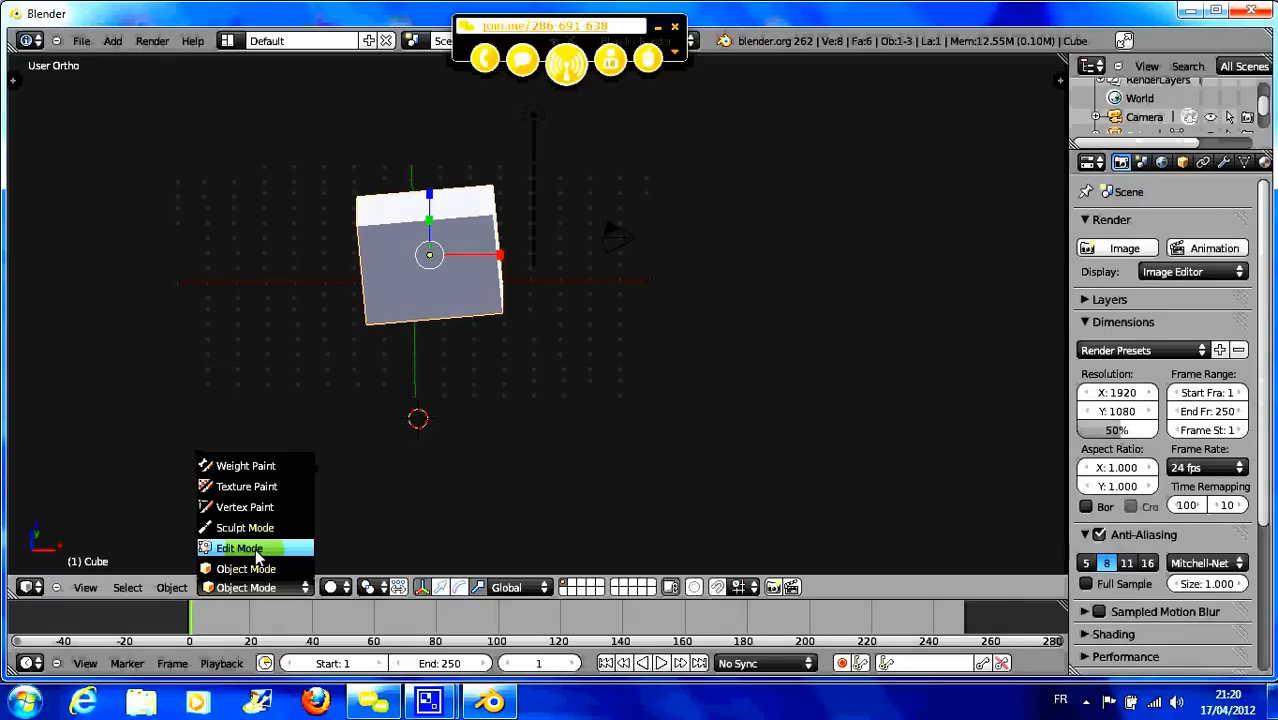
pyautogui.click(257, 550)
pyautogui.moveTo(455, 430); pyautogui.dragTo(378, 450, button='middle')
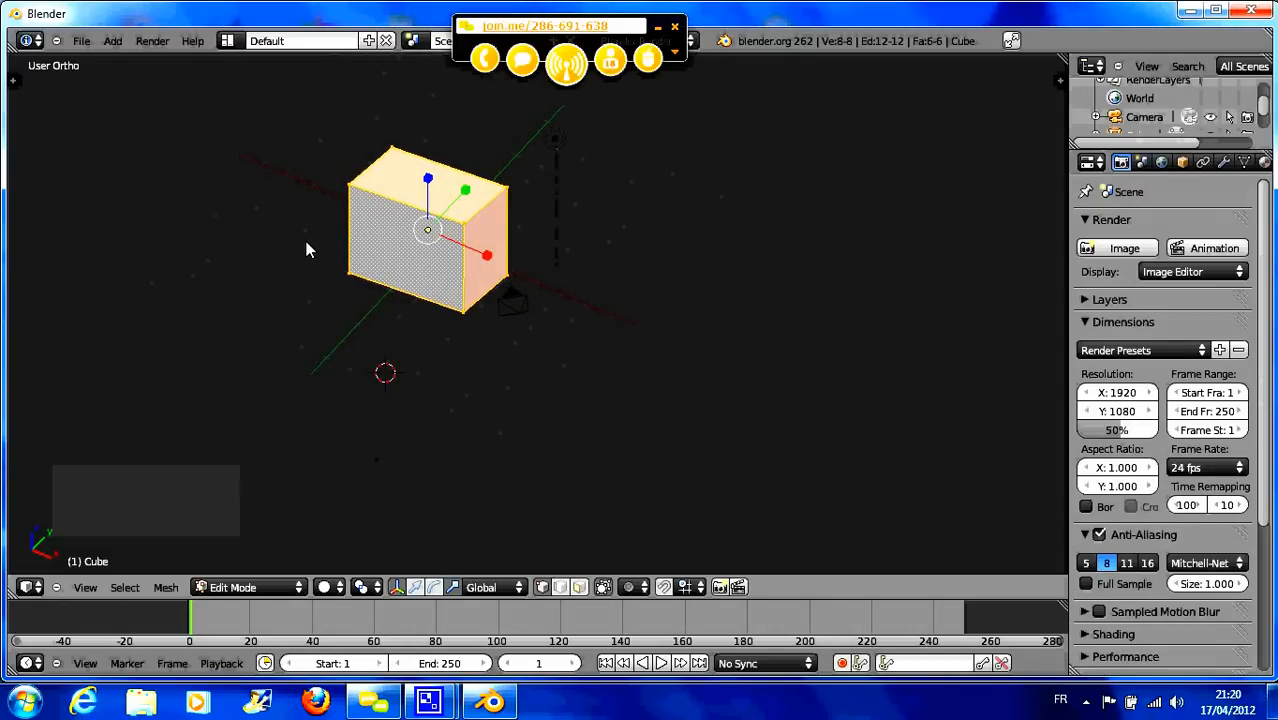
# - Start a new file from the default scene and start the Screencast Keys display
pyautogui.click(85, 42)
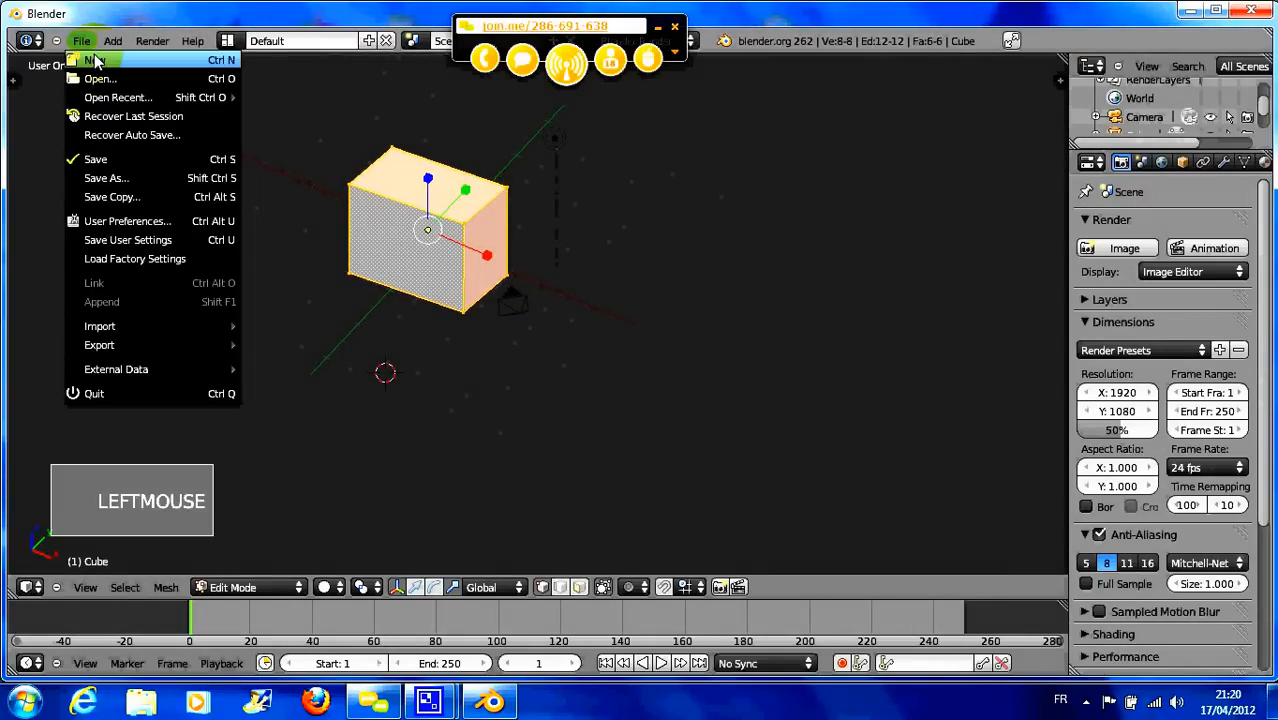
pyautogui.click(98, 60)
pyautogui.click(100, 63)
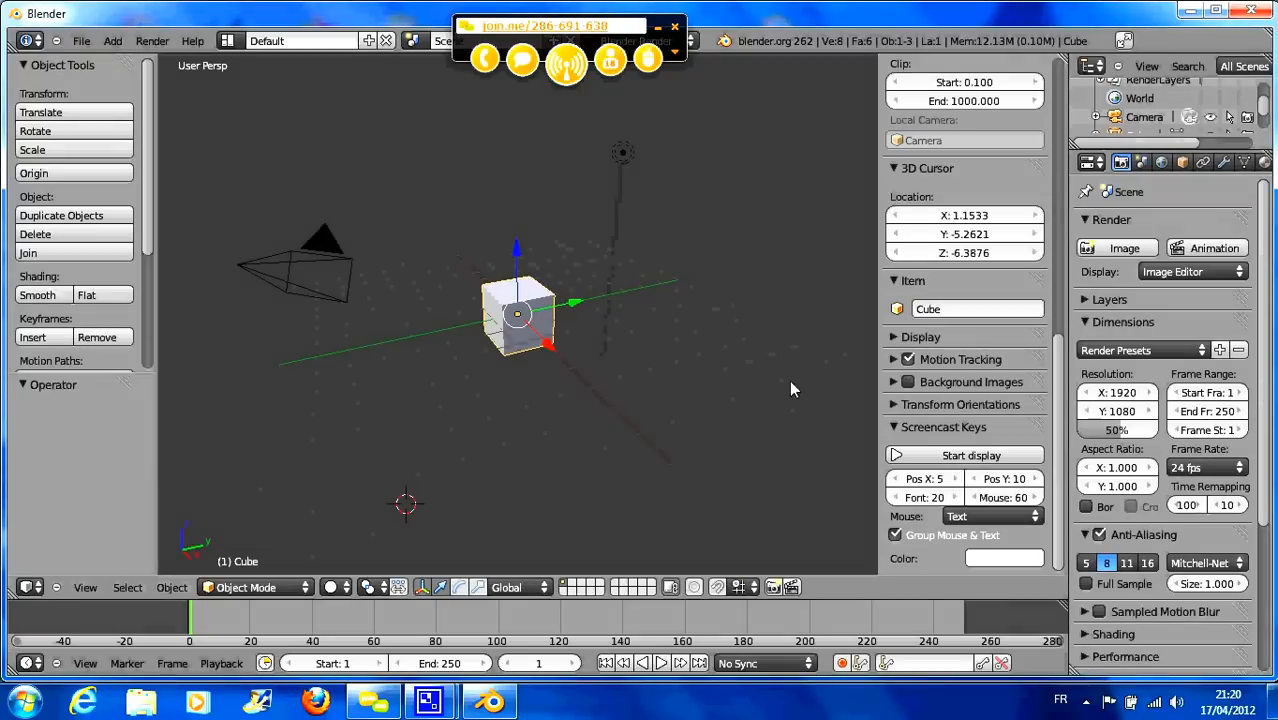
pyautogui.click(952, 458)
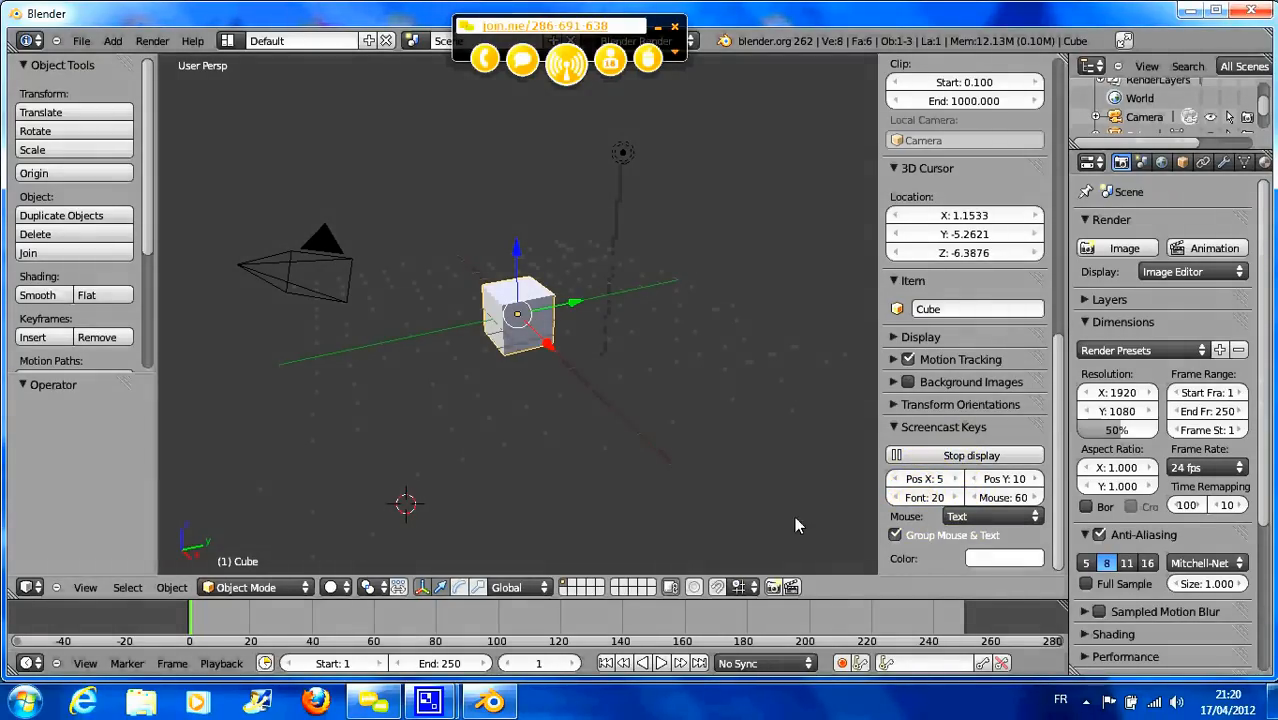
# - Switch the default cube to Edit Mode and deselect all of its vertices, edges and faces
pyautogui.scroll(6, 584, 361)
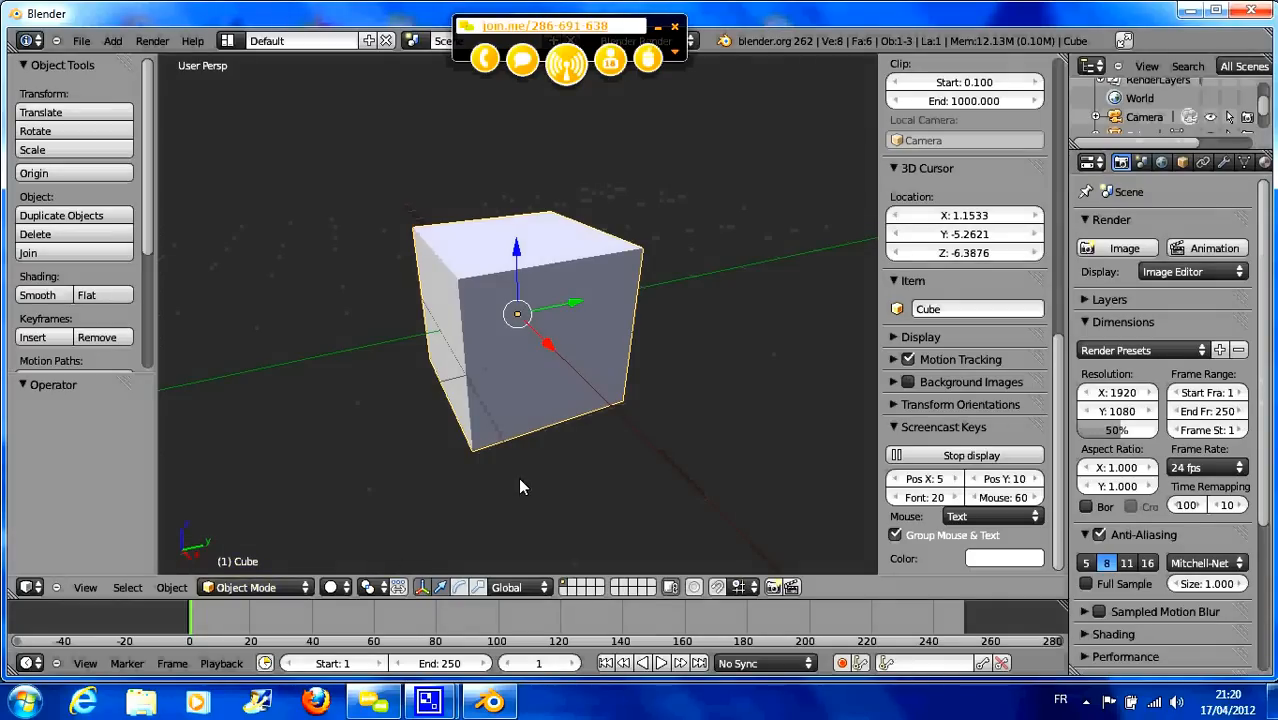
pyautogui.click(280, 588)
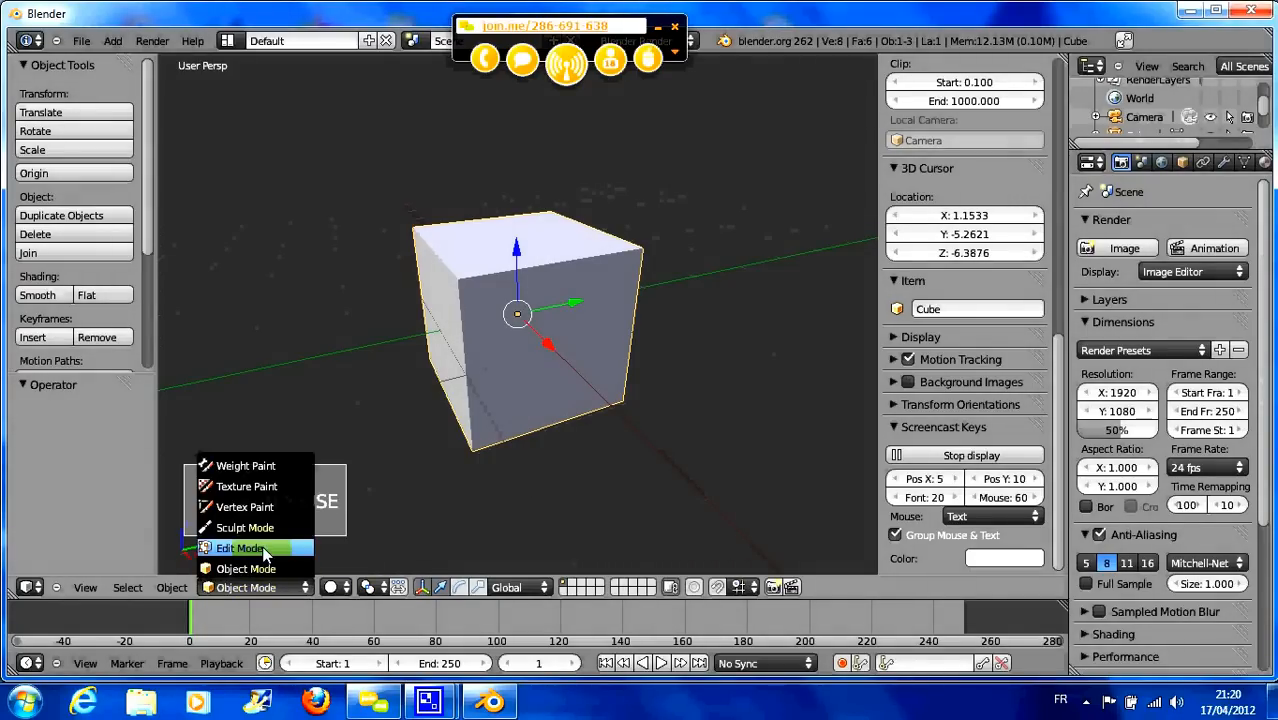
pyautogui.click(240, 548)
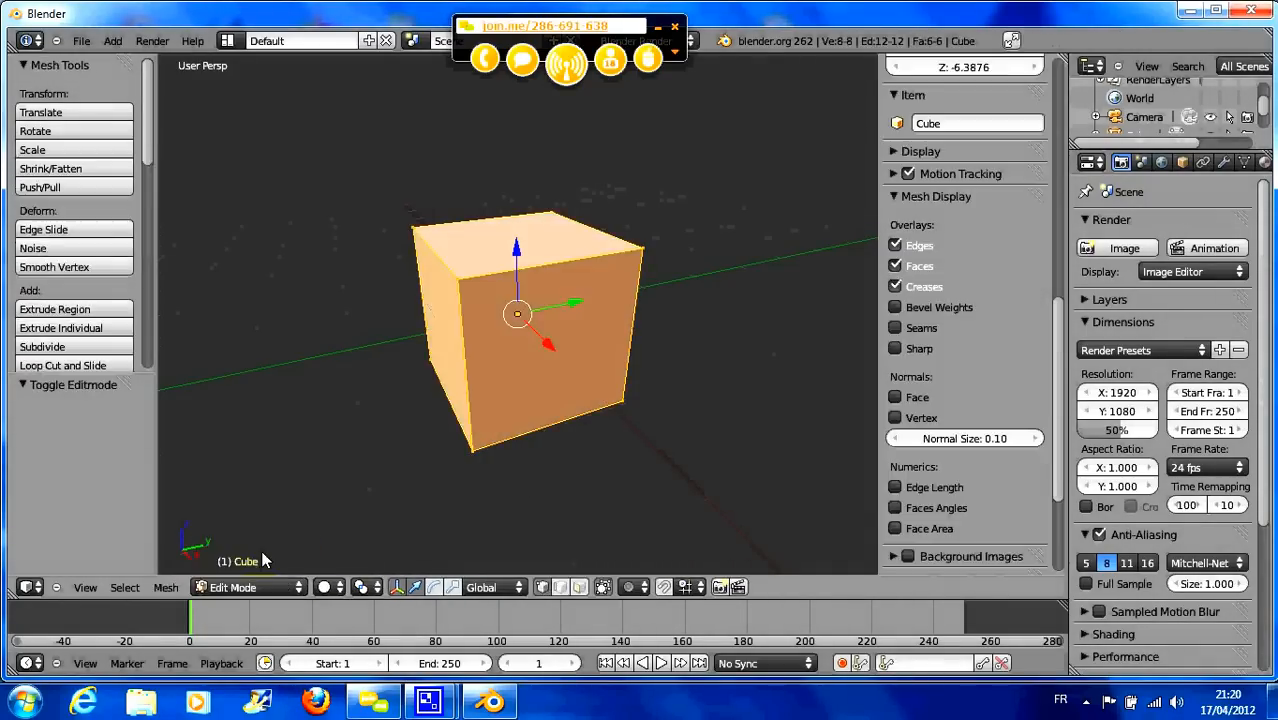
pyautogui.moveTo(498, 460); pyautogui.dragTo(545, 468, button='middle')
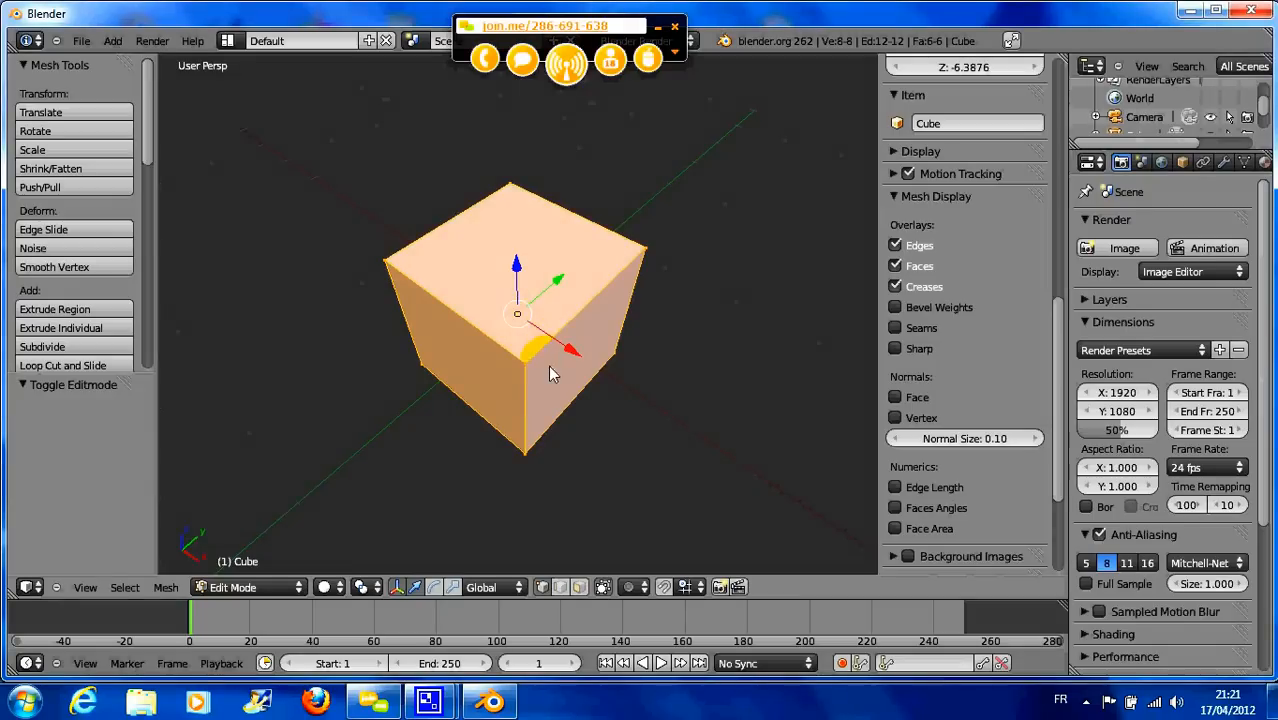
pyautogui.scroll(2, 548, 365)
pyautogui.scroll(-1, 548, 365)
pyautogui.scroll(1, 548, 365)
pyautogui.scroll(-2, 546, 365)
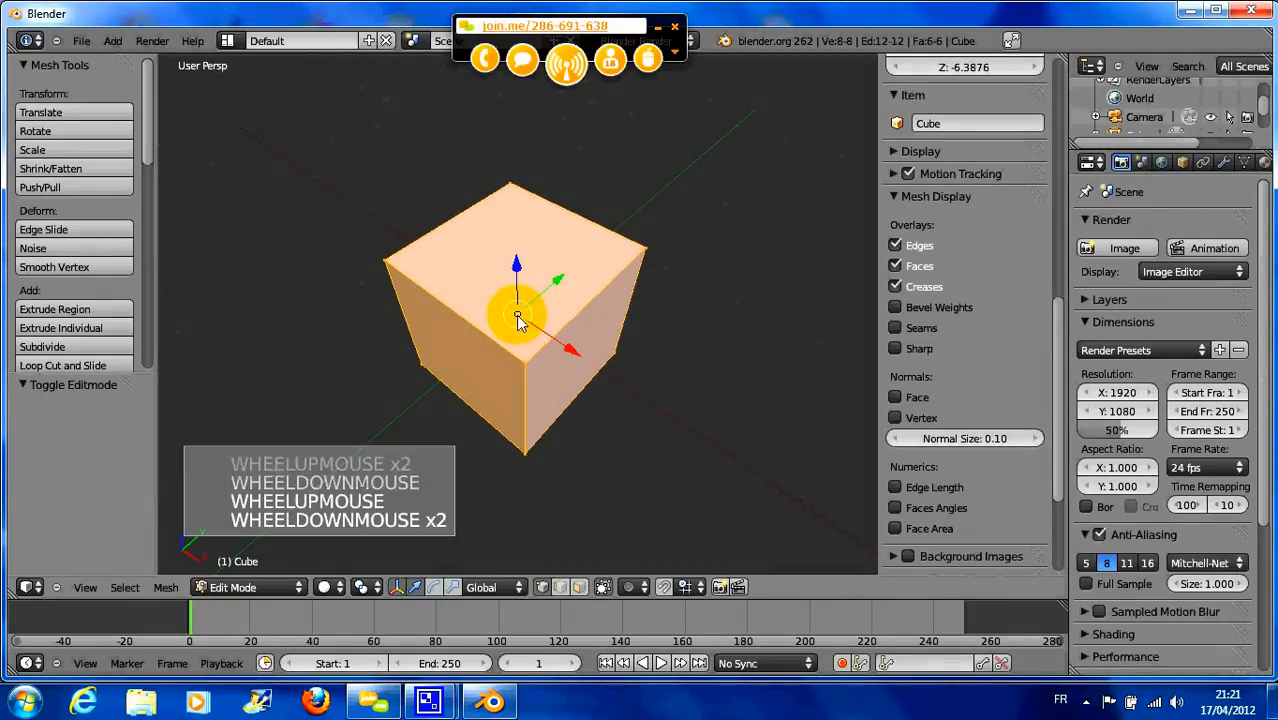
pyautogui.press('a')
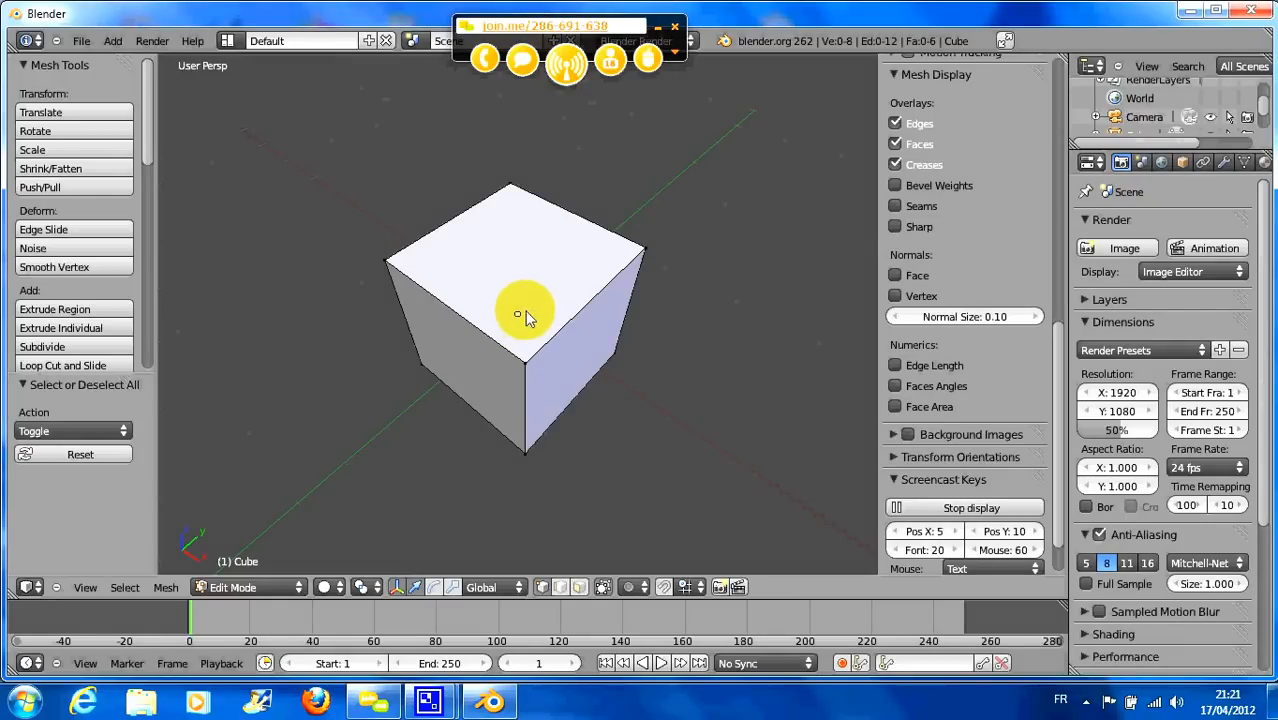
pyautogui.moveTo(528, 362); pyautogui.dragTo(431, 286, button='middle')
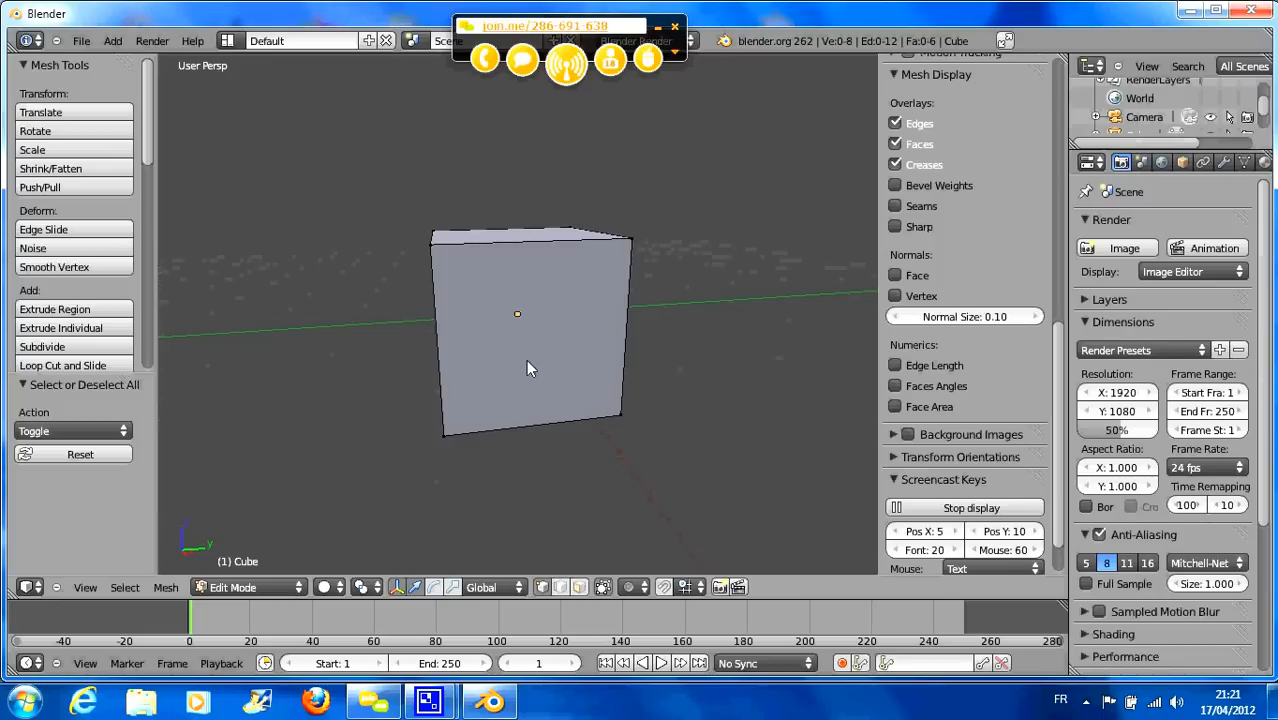
pyautogui.moveTo(551, 370); pyautogui.dragTo(558, 376, button='middle')
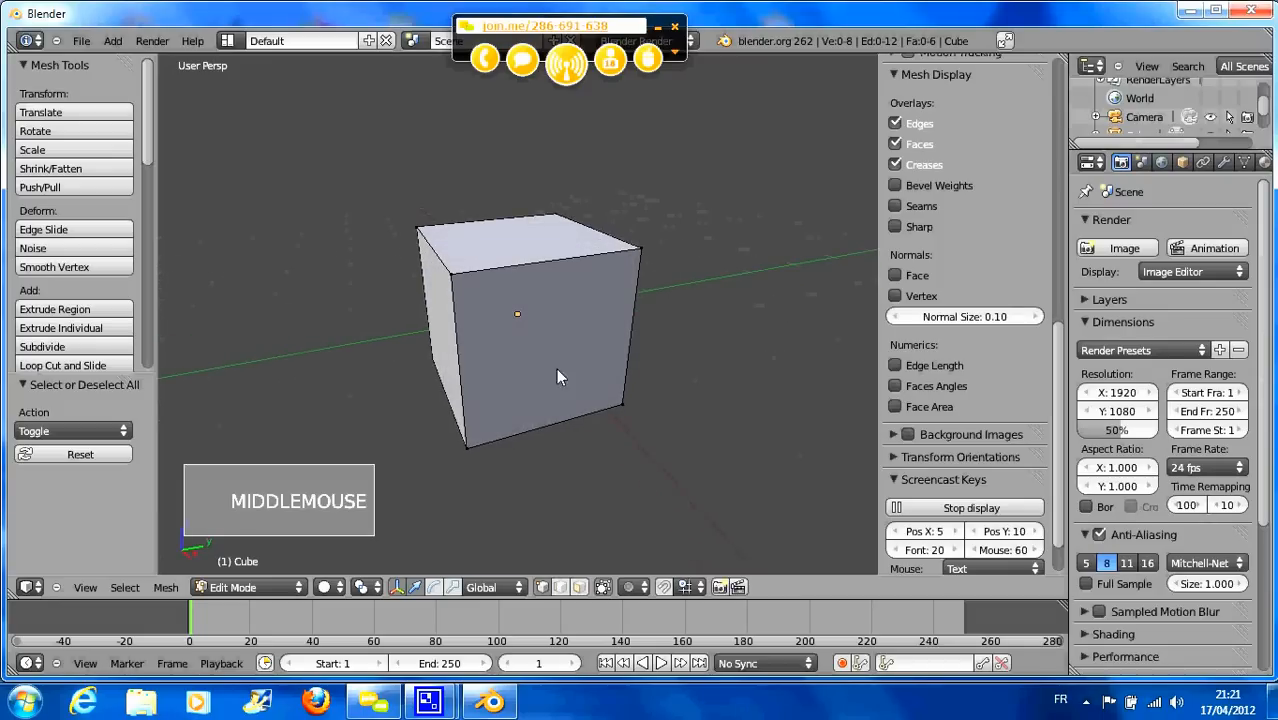
# - Return to Object Mode and move the whole cube about -0.012 along the Z axis with the manipulator
pyautogui.click(249, 588)
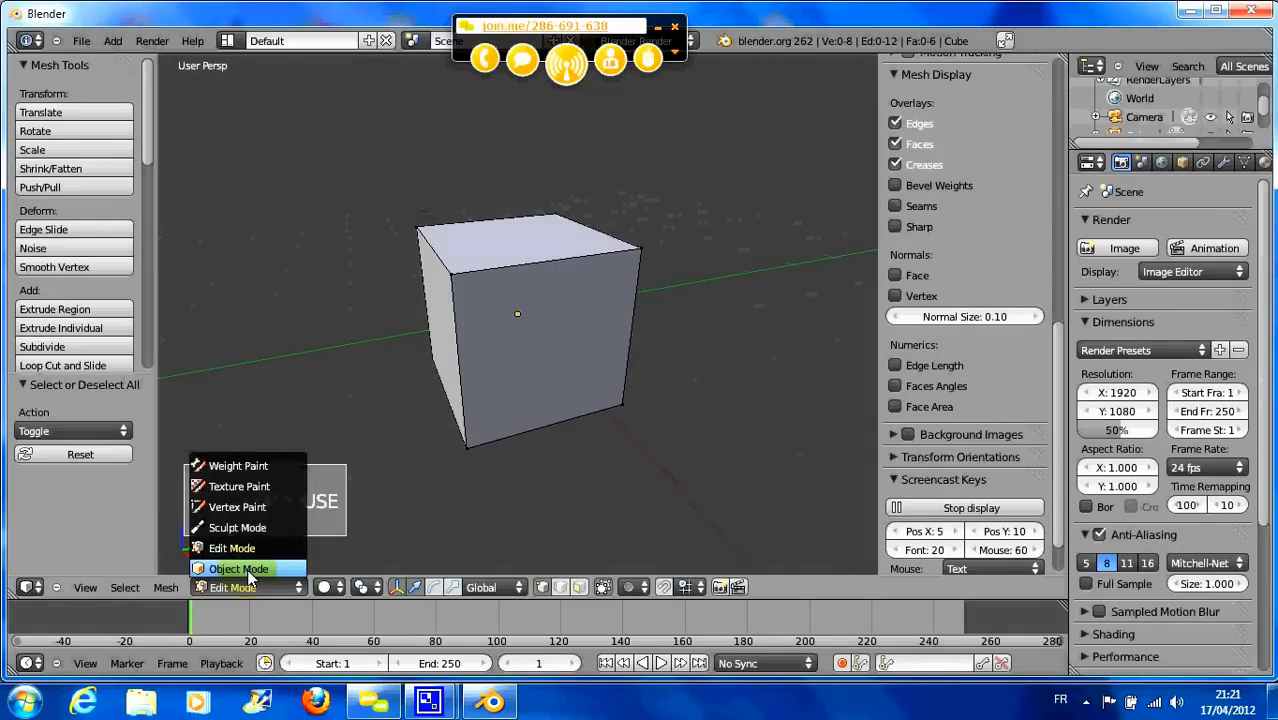
pyautogui.click(247, 569)
pyautogui.moveTo(516, 256)
pyautogui.mouseDown()
pyautogui.moveTo(512, 163)
pyautogui.moveTo(515, 296)
pyautogui.moveTo(507, 189)
pyautogui.moveTo(508, 250)
pyautogui.mouseUp()
# - Enter Edit Mode, select the cube's entire mesh and move it along Z with the manipulator, by about -0.142 and by about 0.242
pyautogui.click(272, 584)
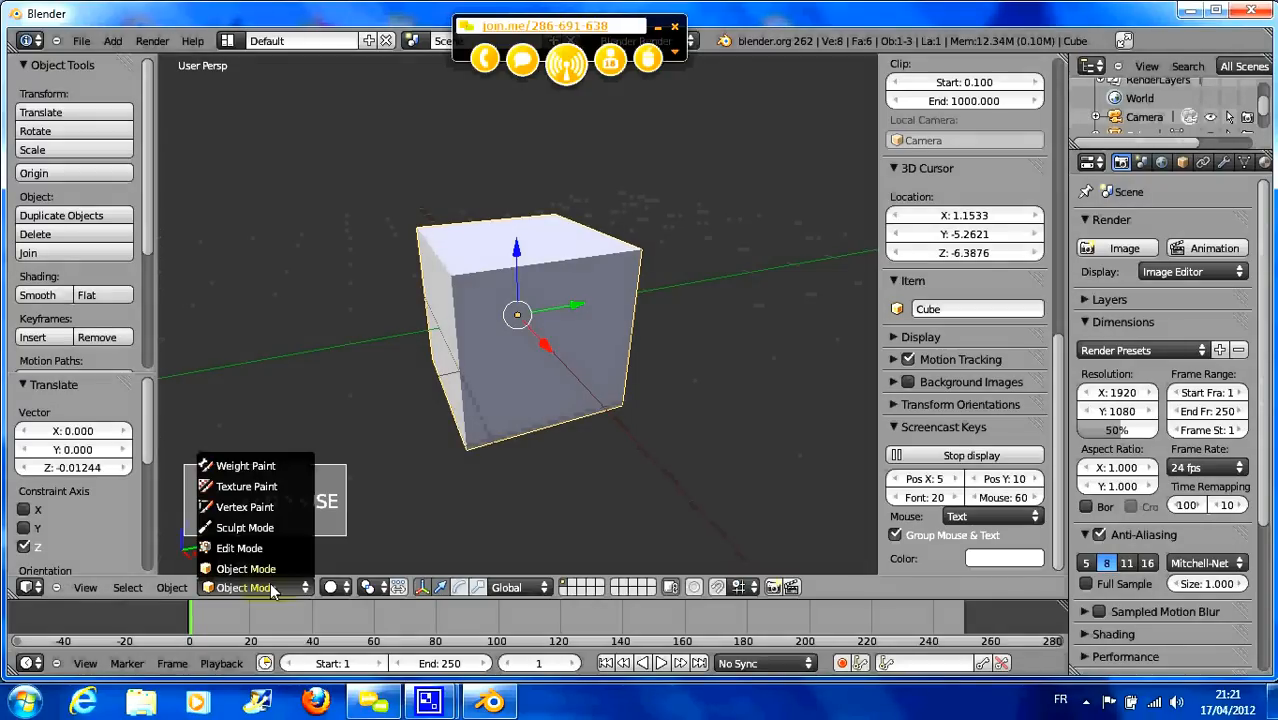
pyautogui.click(266, 551)
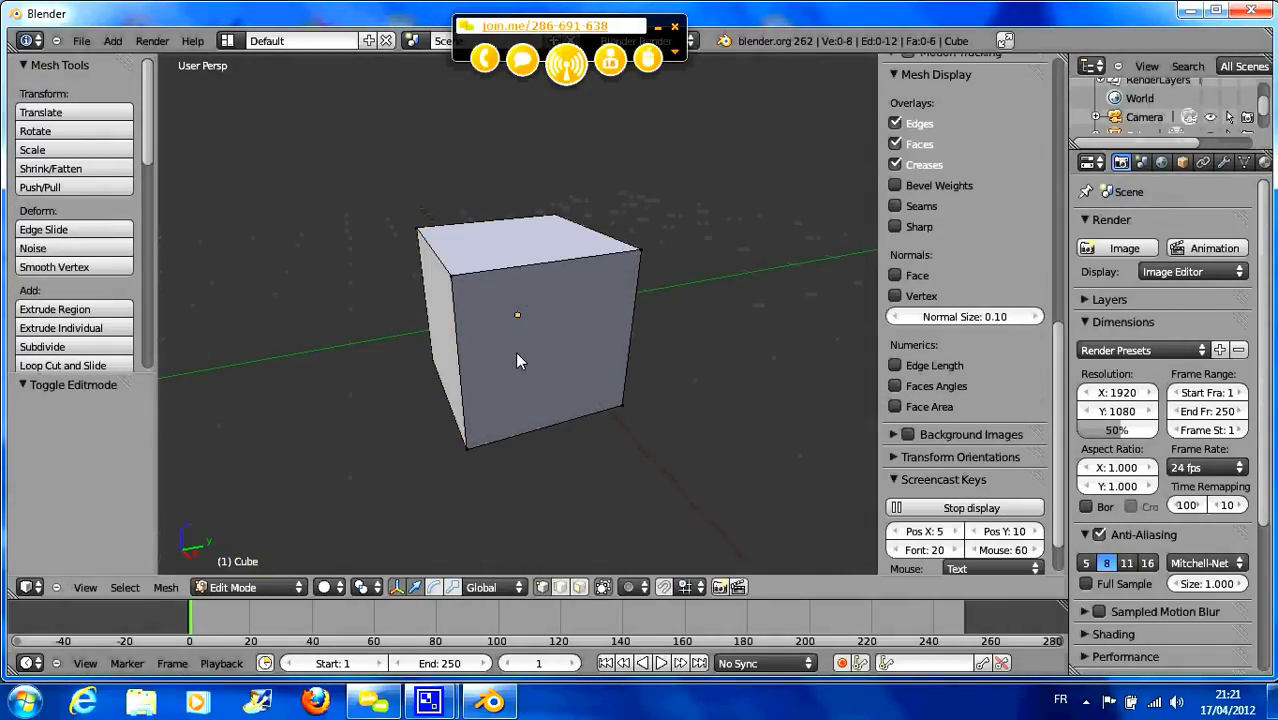
pyautogui.press('a')
pyautogui.moveTo(517, 250)
pyautogui.mouseDown()
pyautogui.moveTo(519, 116)
pyautogui.moveTo(530, 372)
pyautogui.moveTo(515, 214)
pyautogui.moveTo(520, 256)
pyautogui.mouseUp()
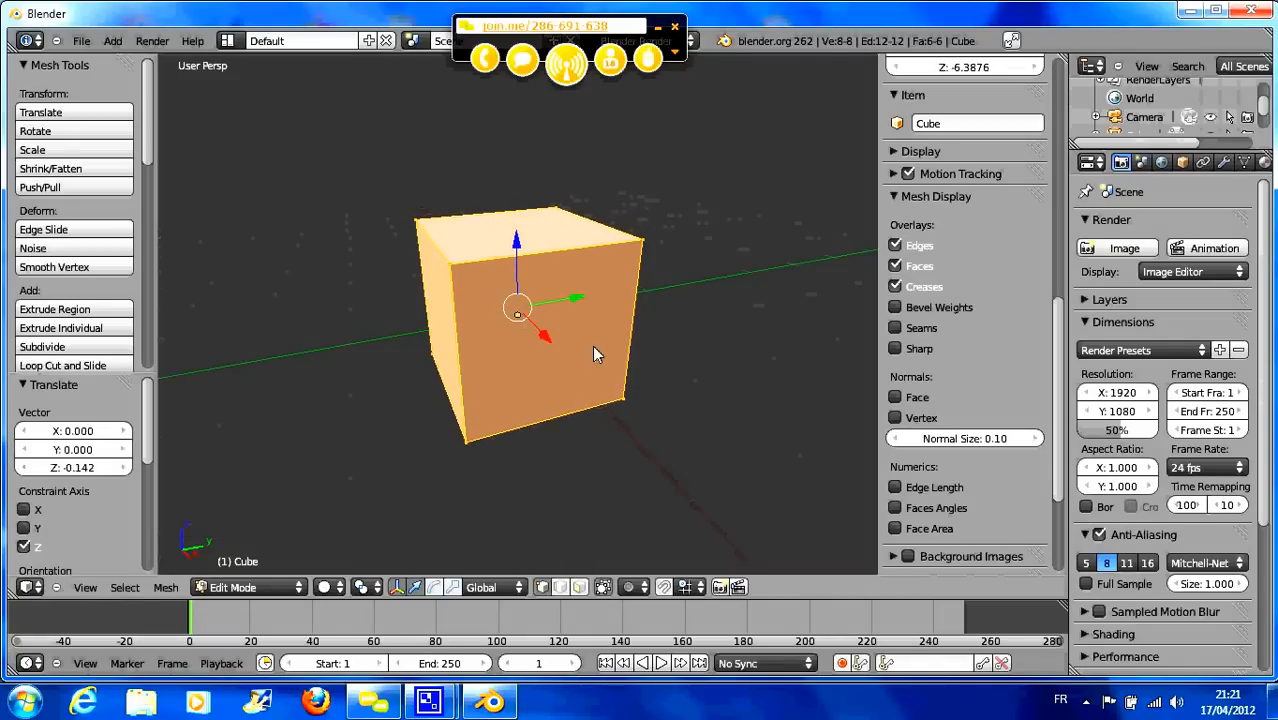
pyautogui.moveTo(520, 240); pyautogui.dragTo(517, 218)
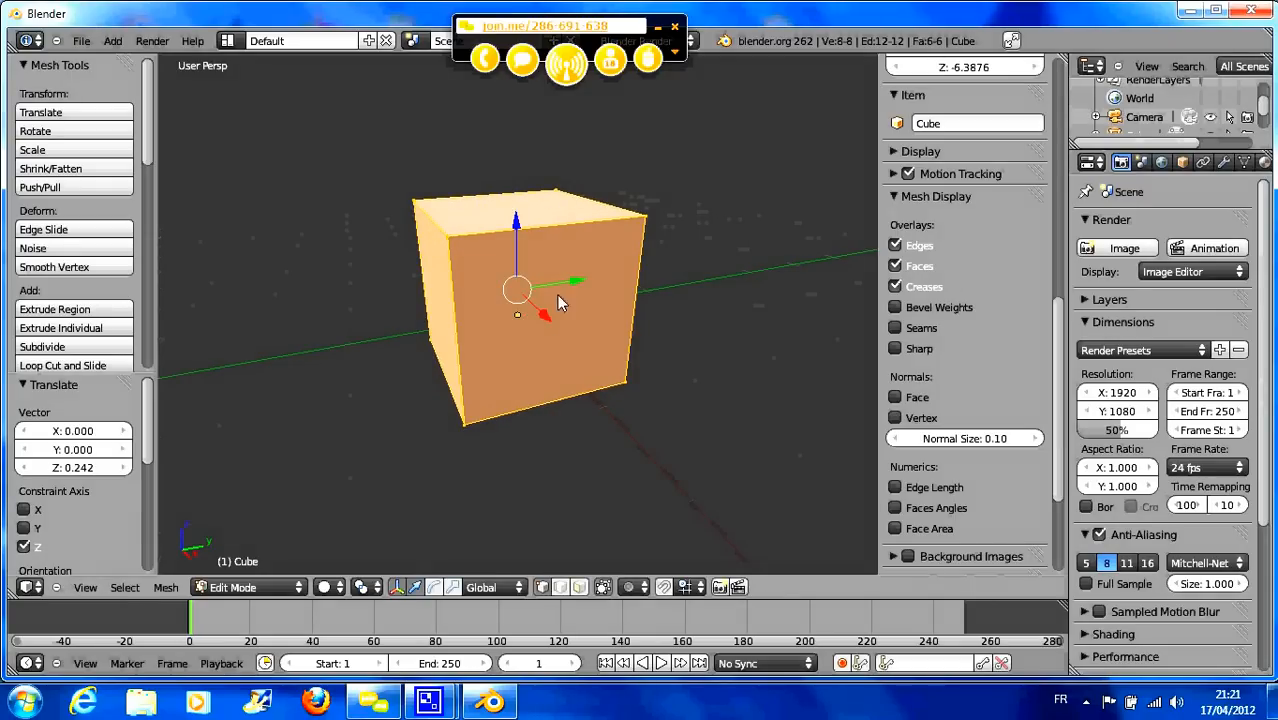
# - Try to select the camera and the lamp while the cube is in Edit Mode
pyautogui.scroll(-6, 573, 355)
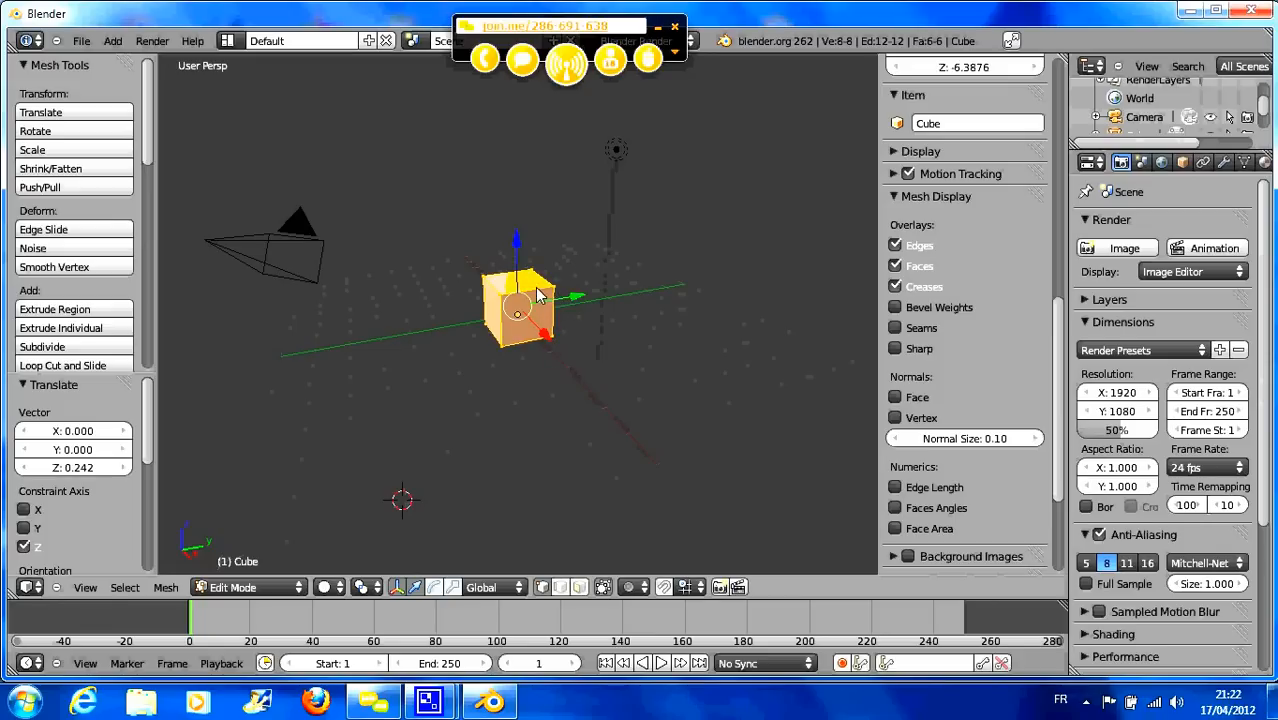
pyautogui.rightClick(302, 231)
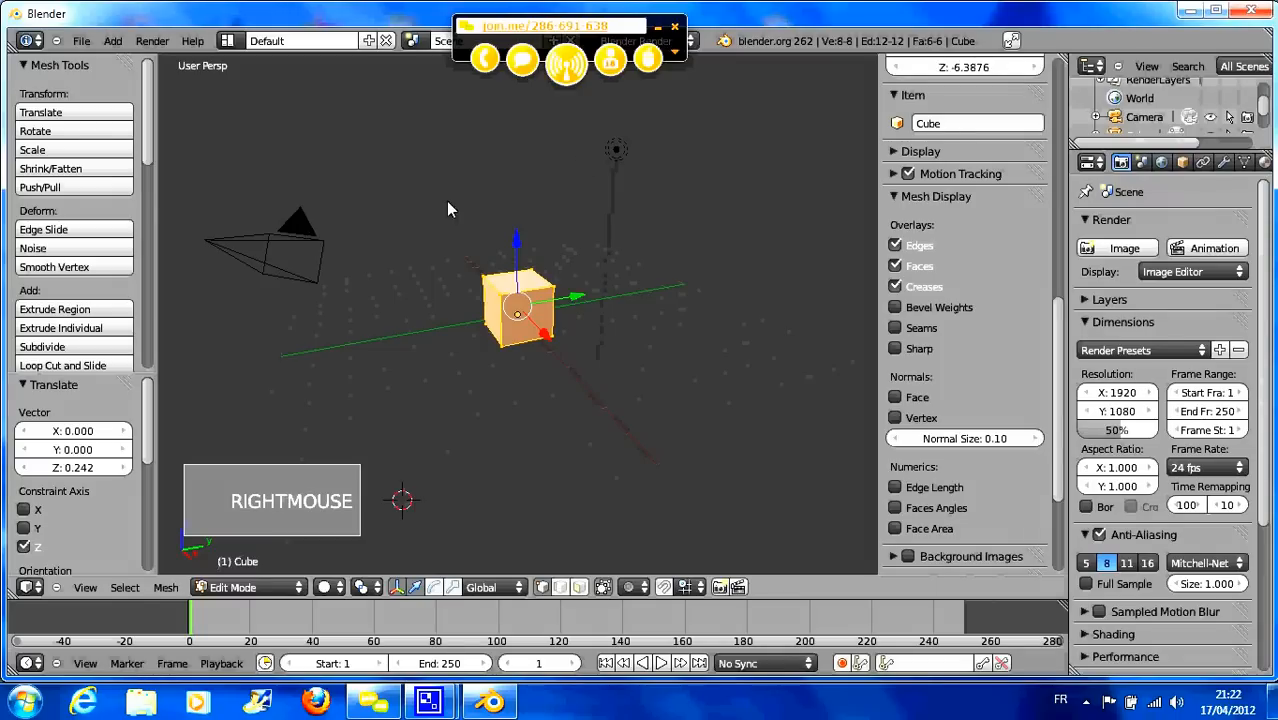
pyautogui.rightClick(614, 155)
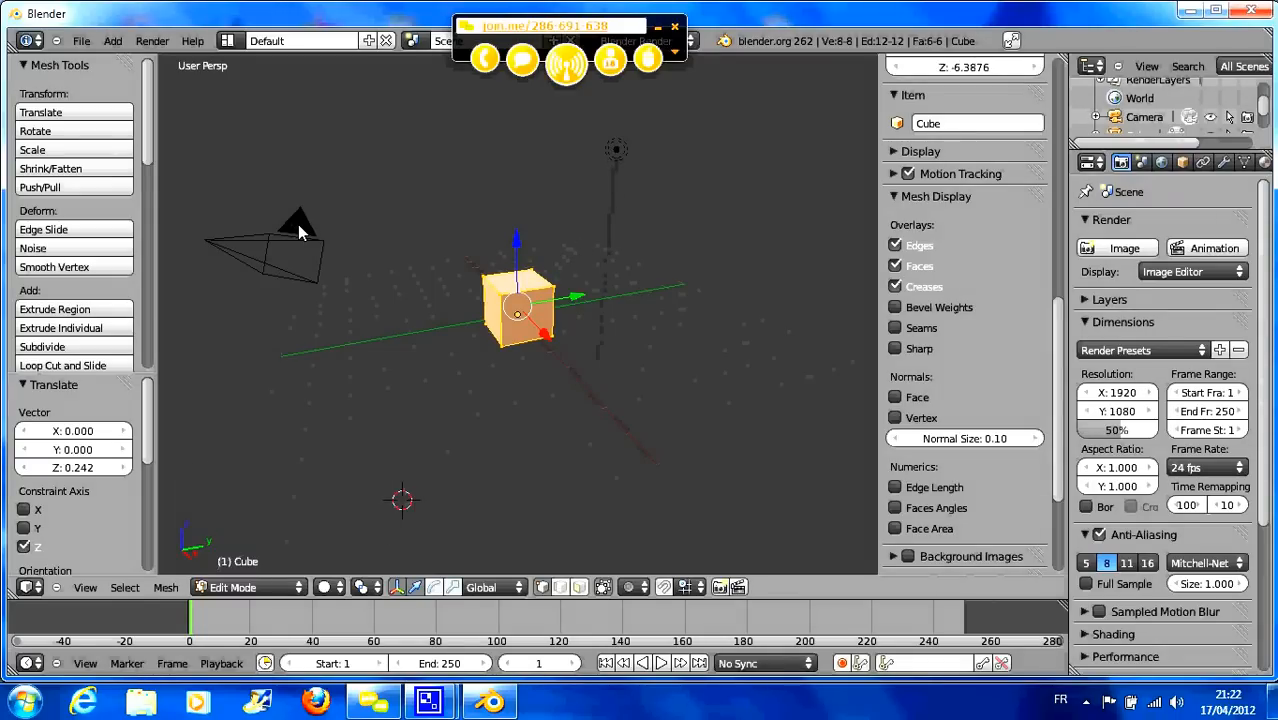
# - Return to Object Mode and select the camera, the lamp and the cube one after another
pyautogui.click(268, 587)
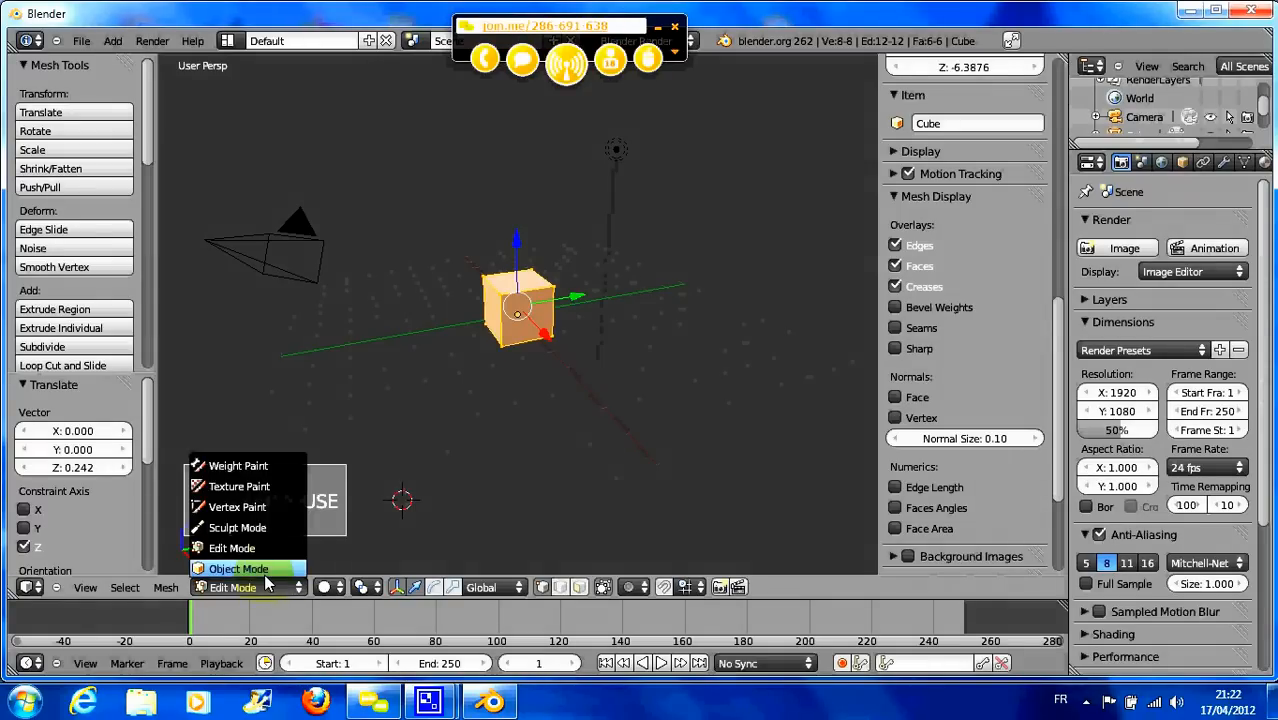
pyautogui.click(268, 563)
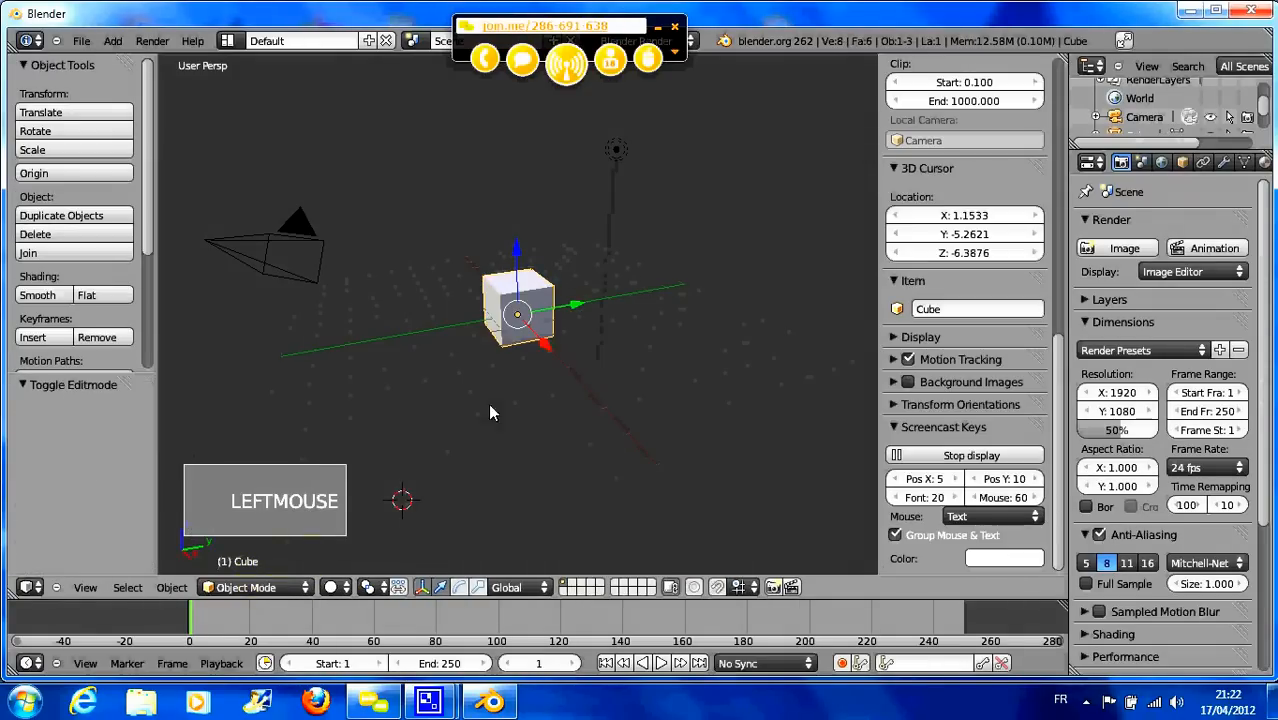
pyautogui.rightClick(304, 229)
pyautogui.rightClick(616, 152)
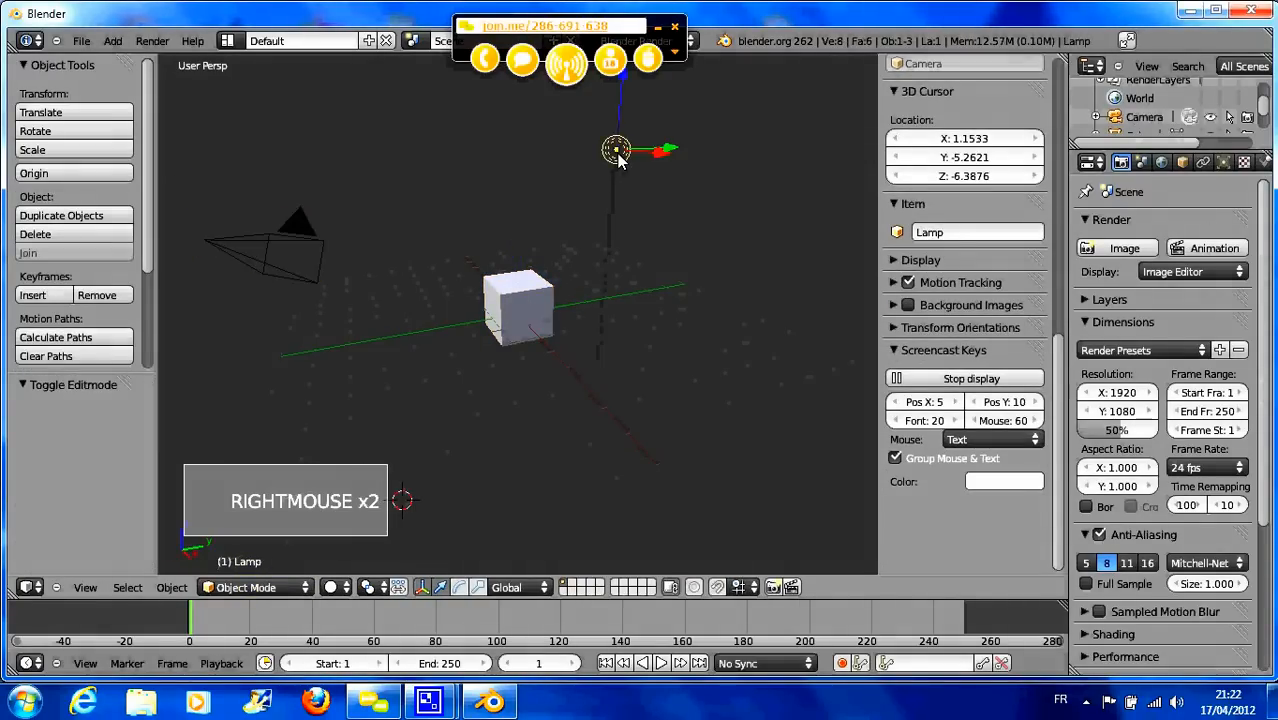
pyautogui.rightClick(532, 305)
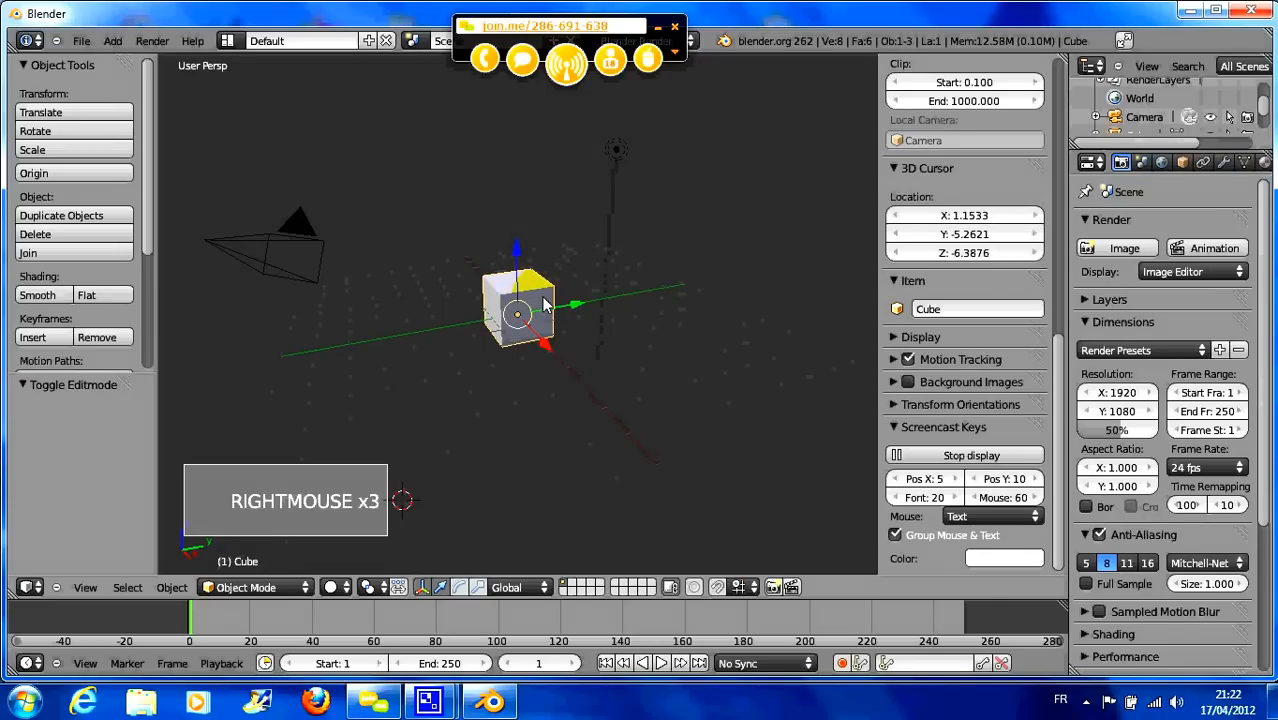
# - Switch the cube to Edit Mode, then deselect its entire mesh and select it all again
pyautogui.click(268, 588)
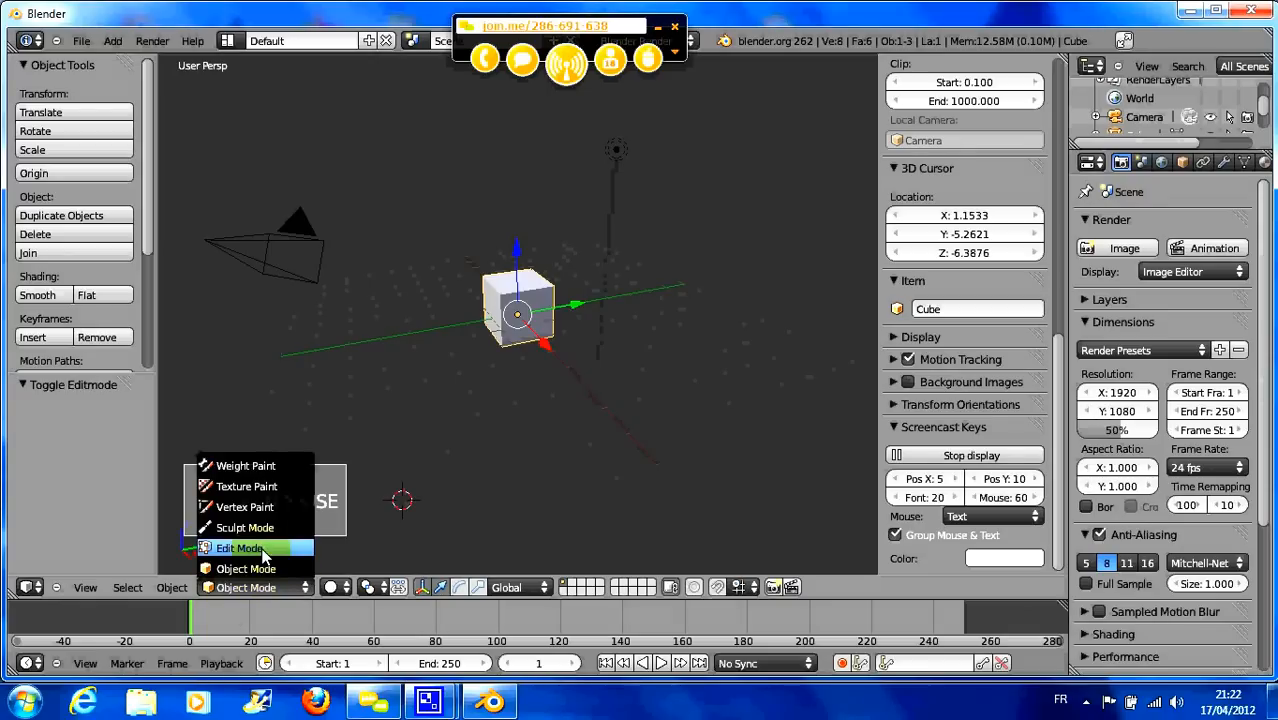
pyautogui.click(262, 550)
pyautogui.scroll(5, 550, 369)
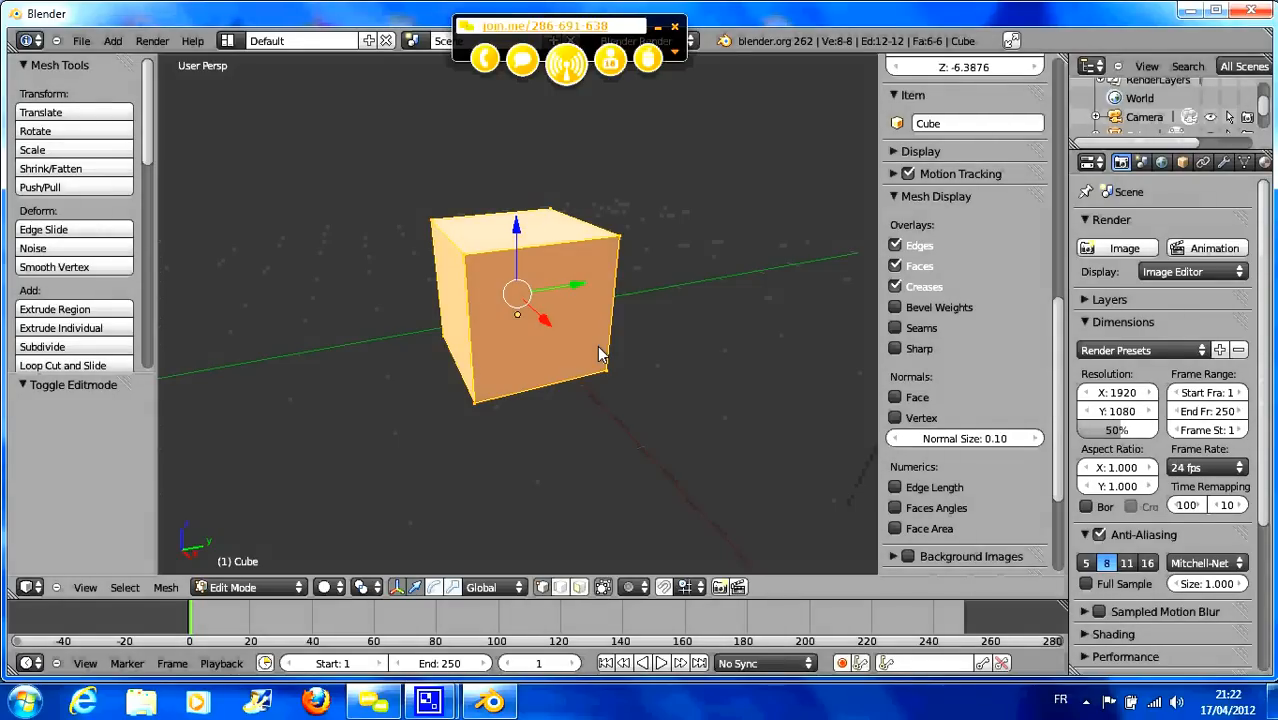
pyautogui.click(125, 587)
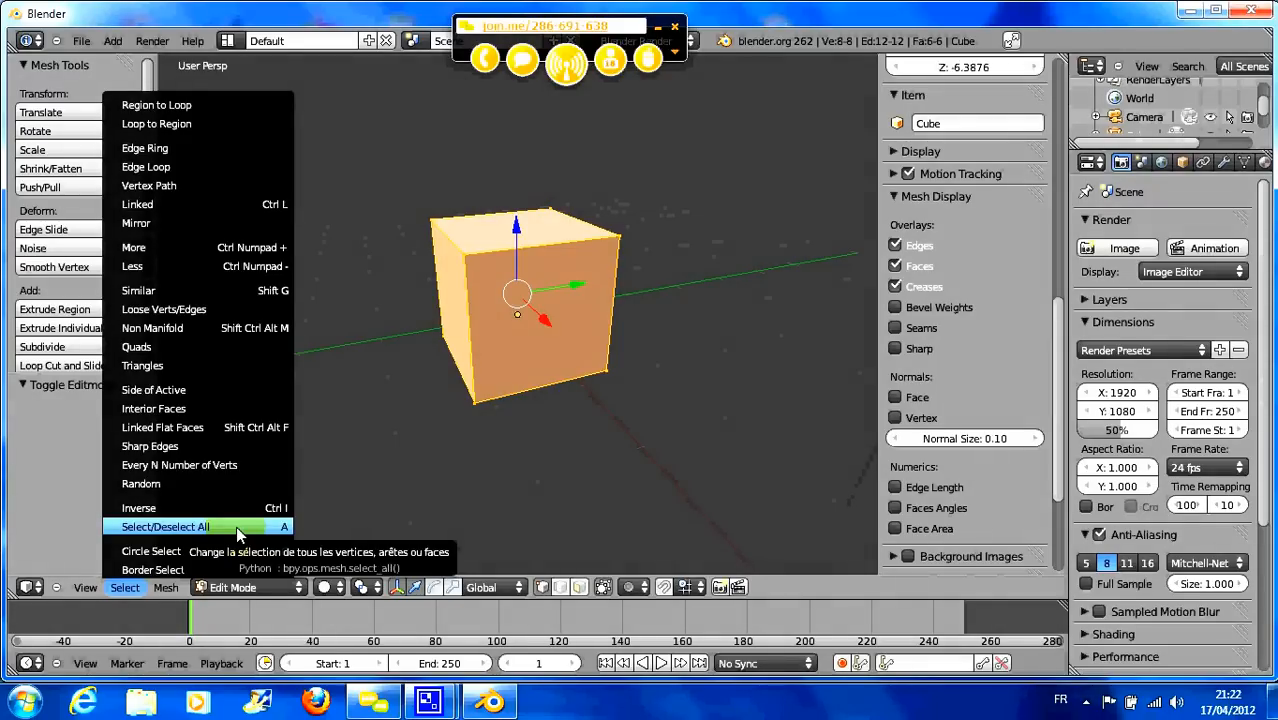
pyautogui.press('a')
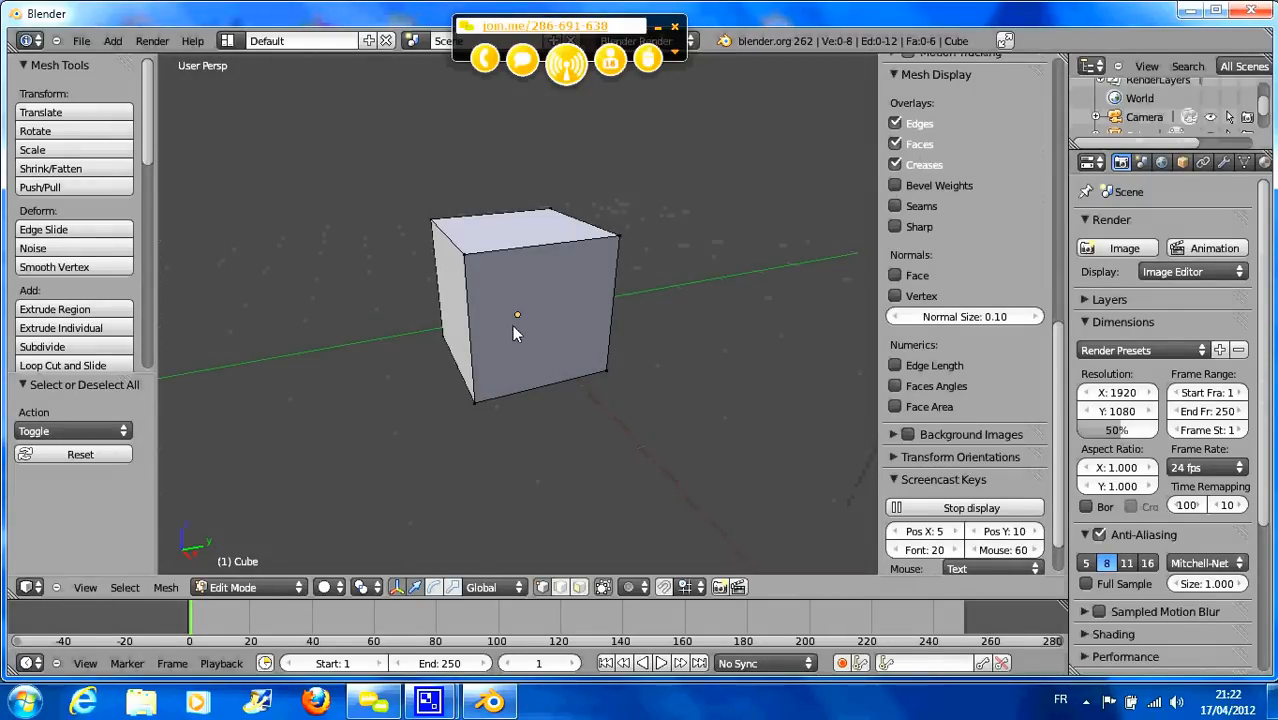
pyautogui.moveTo(513, 333); pyautogui.dragTo(518, 370, button='middle')
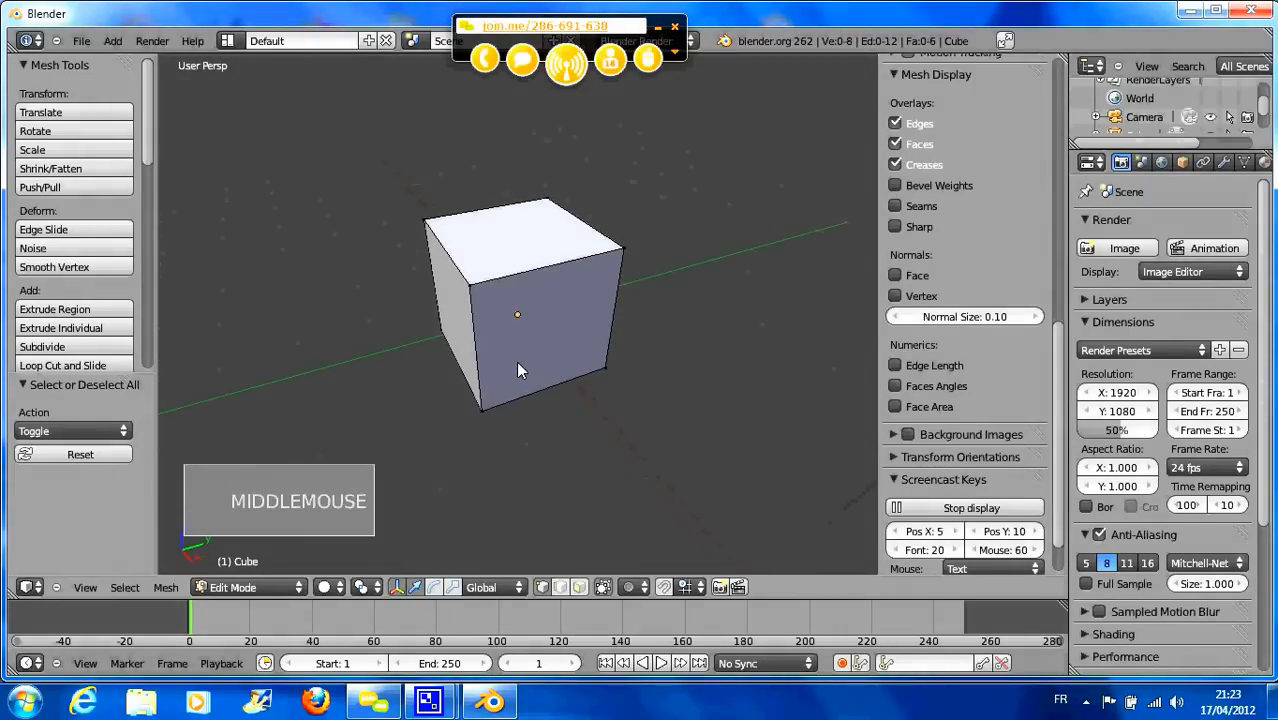
pyautogui.press('a')
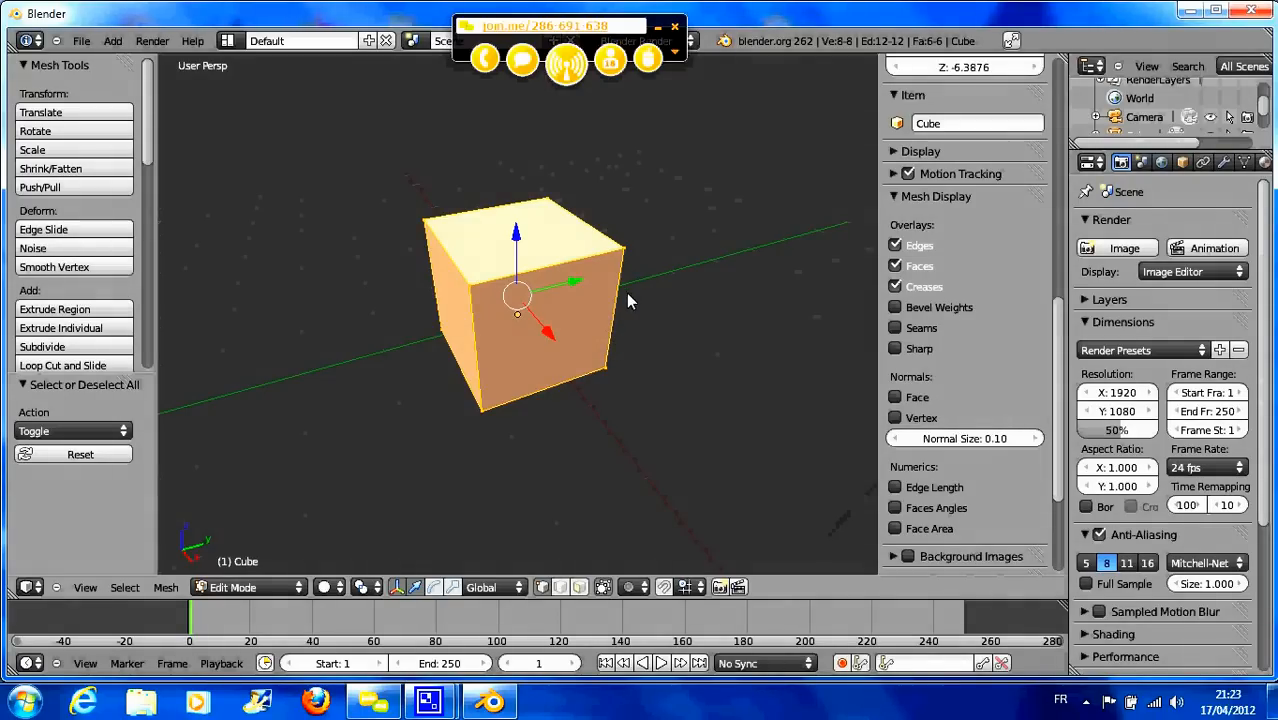
# - Select several of the cube's corner vertices individually, ending with the nearest corner of the top face
pyautogui.scroll(3, 641, 279)
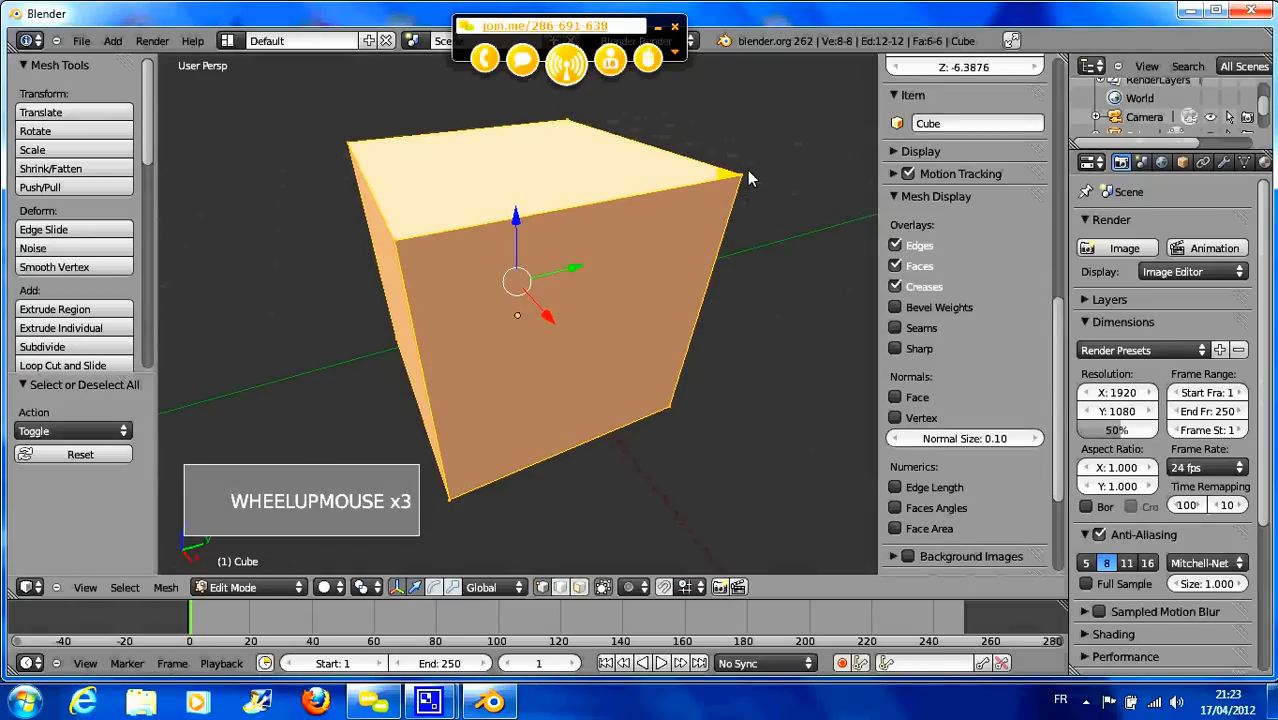
pyautogui.rightClick(745, 177)
pyautogui.rightClick(398, 241)
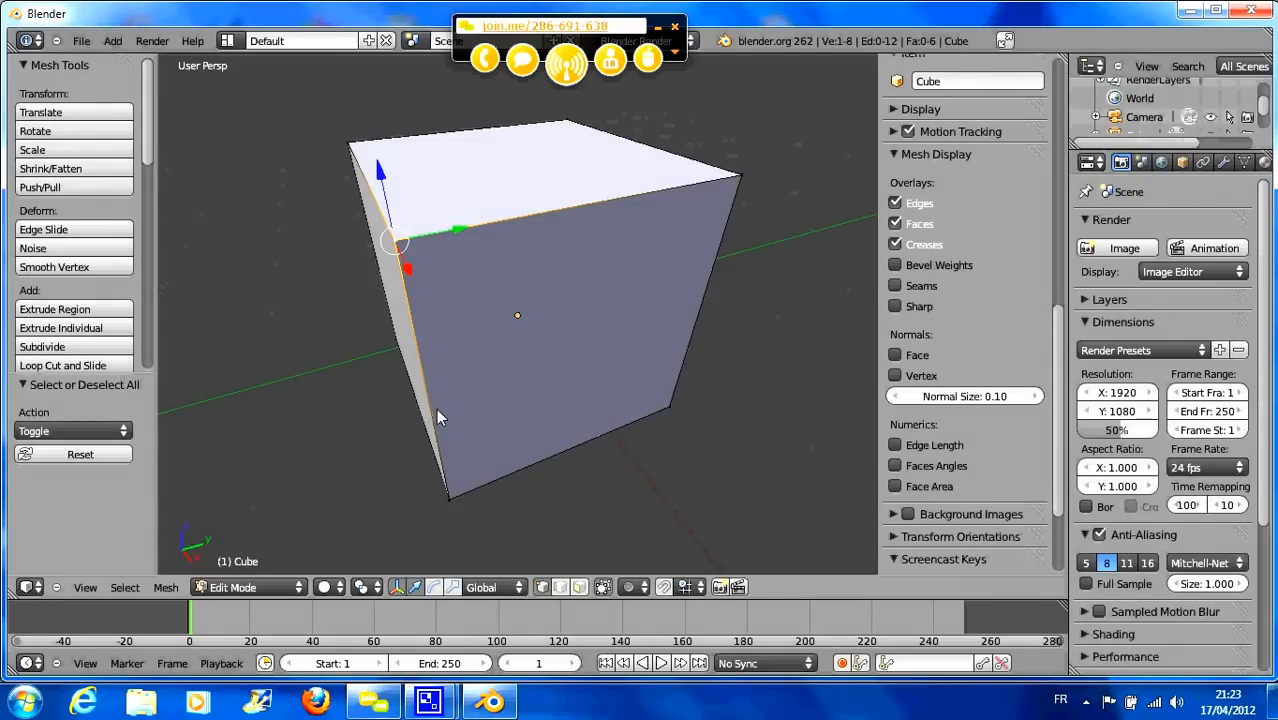
pyautogui.rightClick(448, 497)
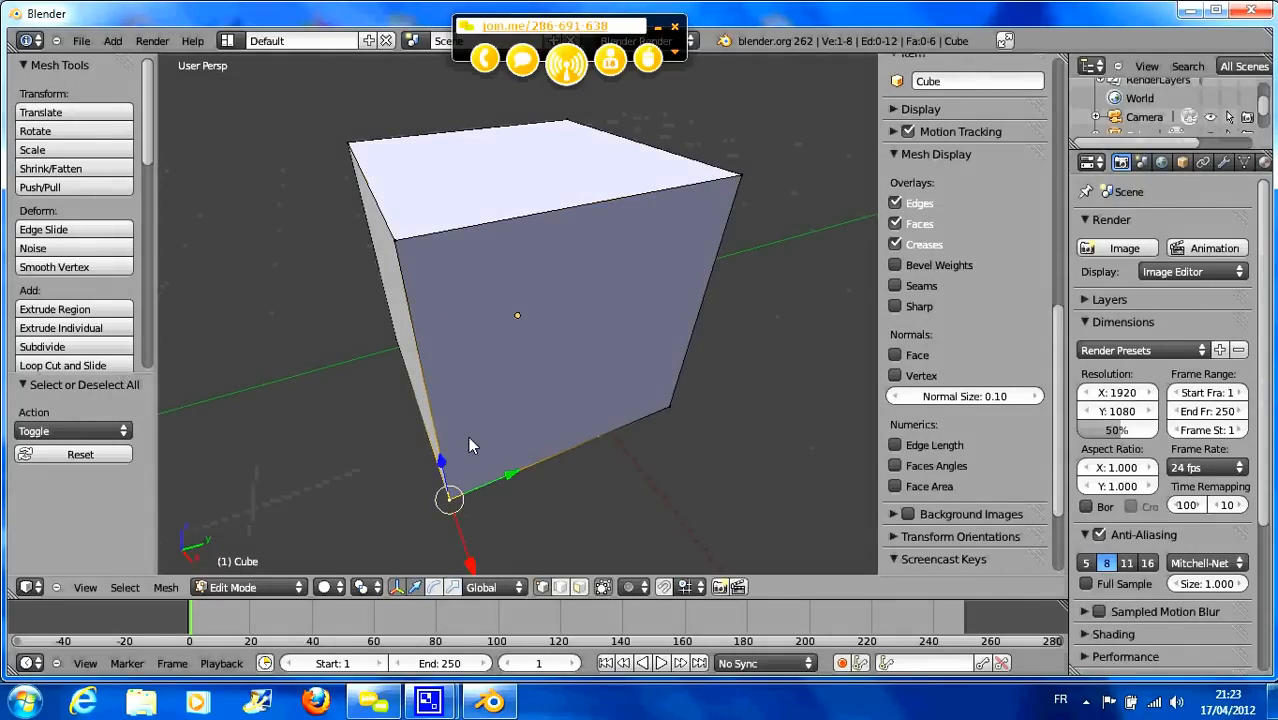
pyautogui.moveTo(468, 436); pyautogui.dragTo(450, 337, button='middle')
pyautogui.rightClick(452, 286)
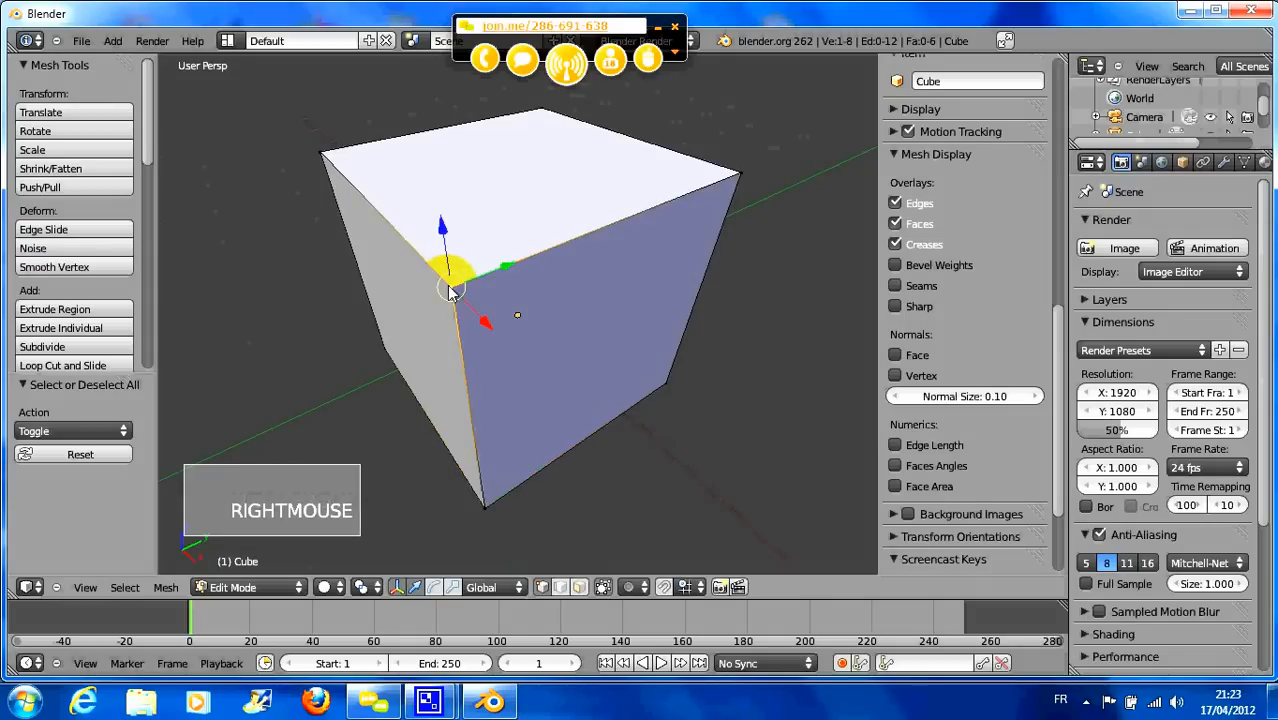
# - Move the selected corner vertex with the manipulator by about 0.005 along X, then about 0.439 and -0.697 along Y
pyautogui.moveTo(488, 330)
pyautogui.mouseDown()
pyautogui.moveTo(491, 320)
pyautogui.moveTo(536, 380)
pyautogui.moveTo(480, 320)
pyautogui.mouseUp()
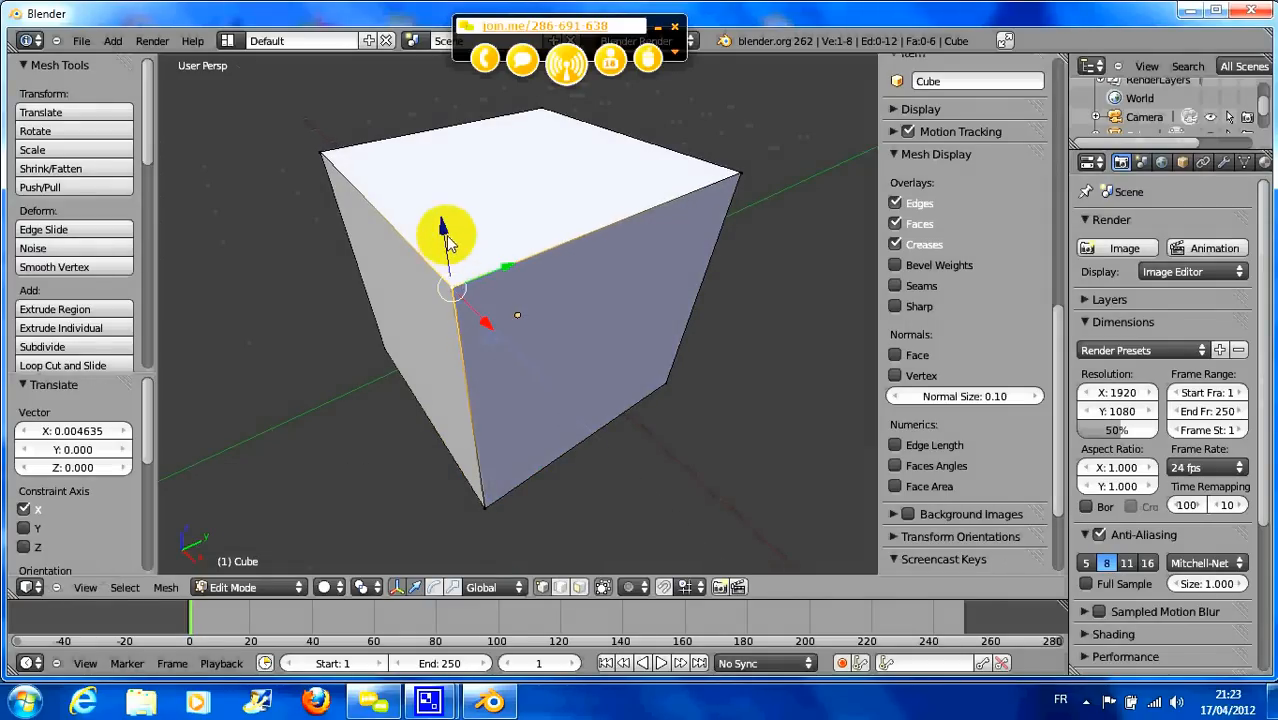
pyautogui.moveTo(442, 228); pyautogui.dragTo(590, 171)
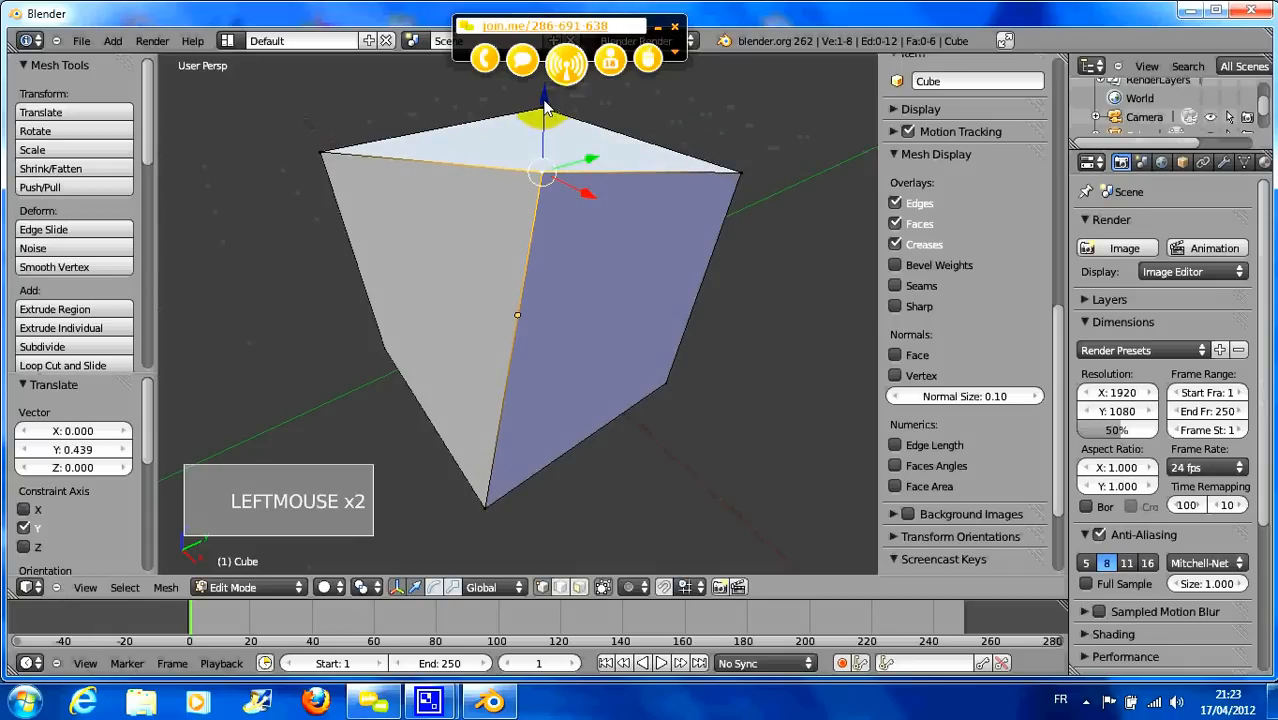
pyautogui.moveTo(543, 118); pyautogui.dragTo(455, 380)
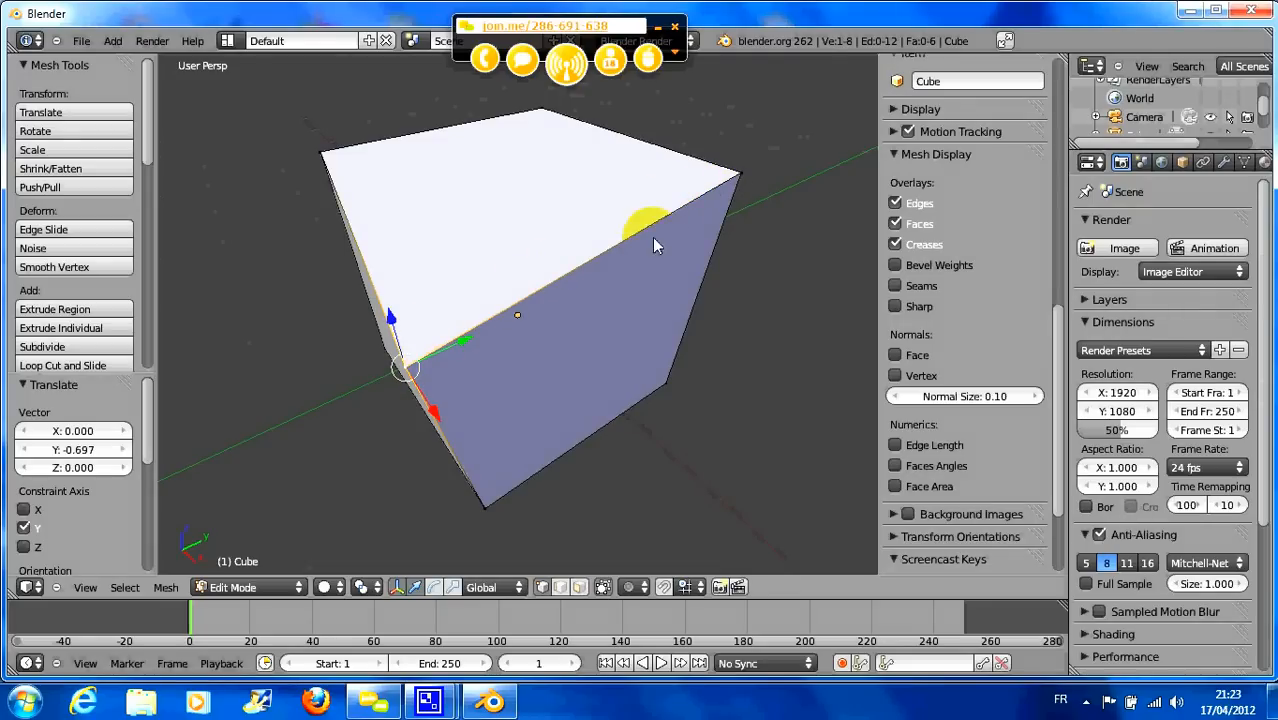
# - Extend the selection vertex by vertex to all six corners of the cube's top and front faces
pyautogui.keyDown('shift'); pyautogui.rightClick(744, 174); pyautogui.keyUp('shift')
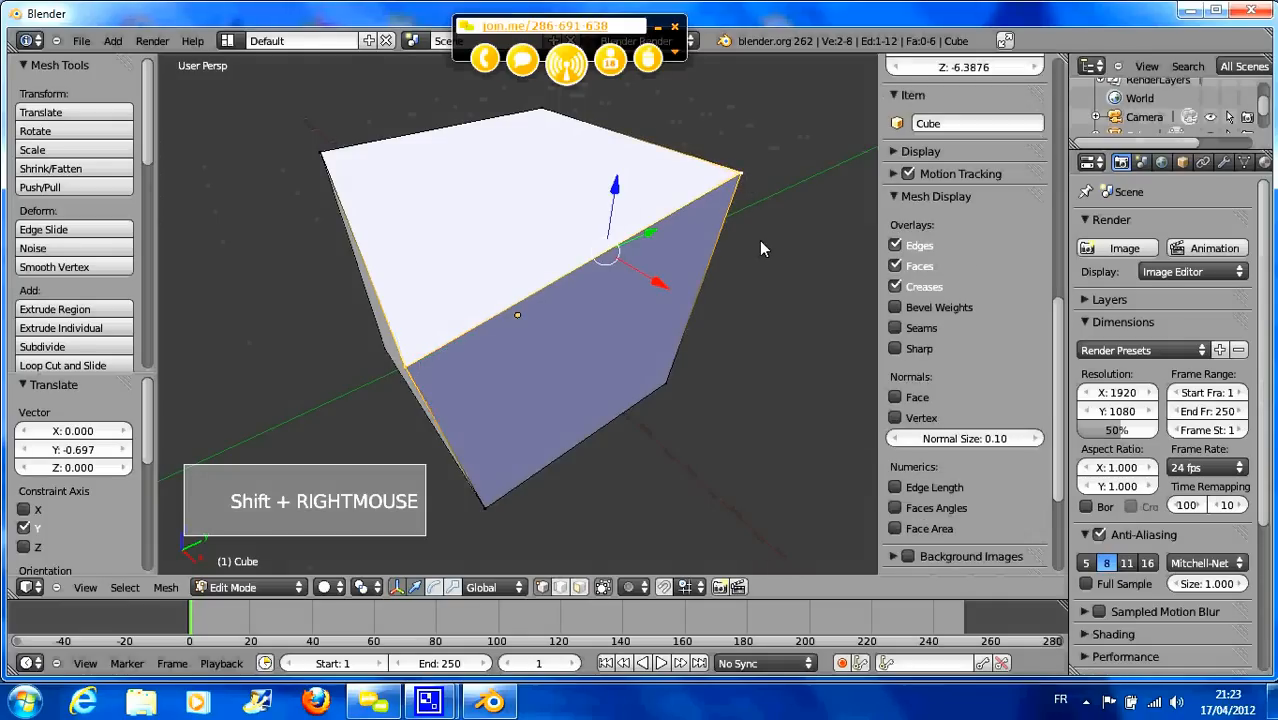
pyautogui.keyDown('shift'); pyautogui.rightClick(747, 174); pyautogui.keyUp('shift')
pyautogui.keyDown('shift'); pyautogui.rightClick(746, 175); pyautogui.keyUp('shift')
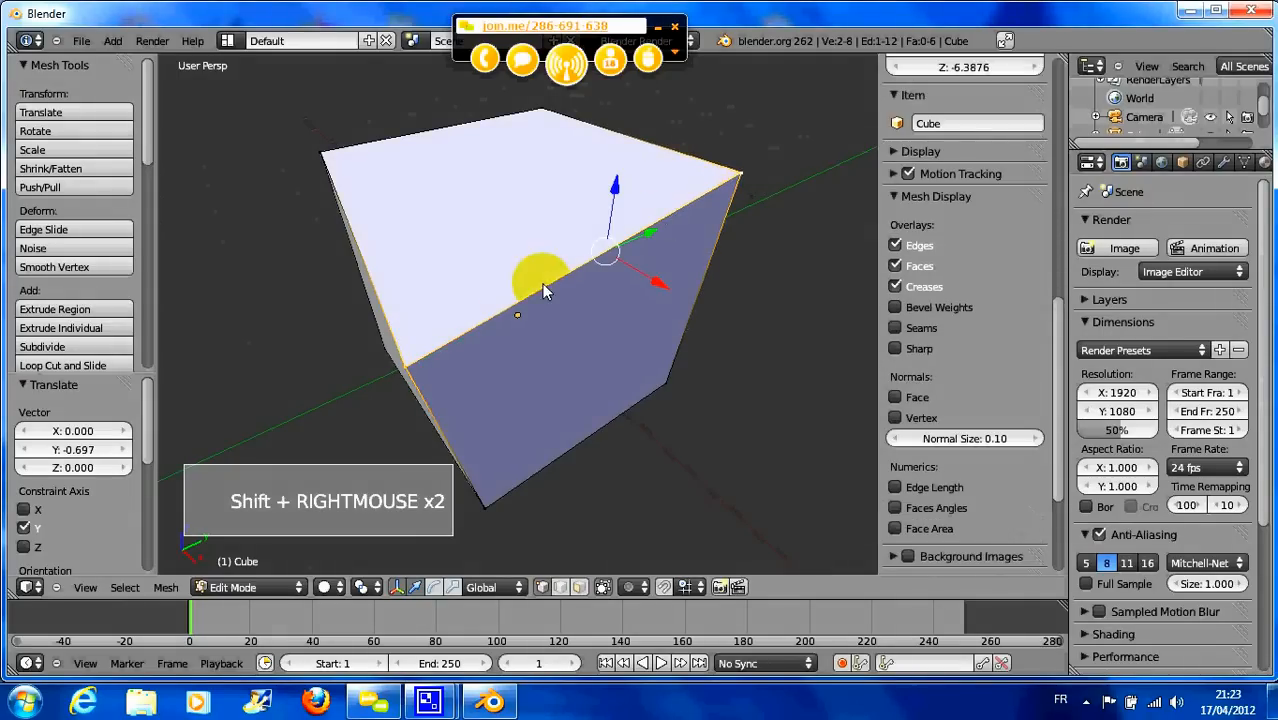
pyautogui.keyDown('shift'); pyautogui.rightClick(486, 504); pyautogui.keyUp('shift')
pyautogui.keyDown('shift'); pyautogui.rightClick(663, 391); pyautogui.keyUp('shift')
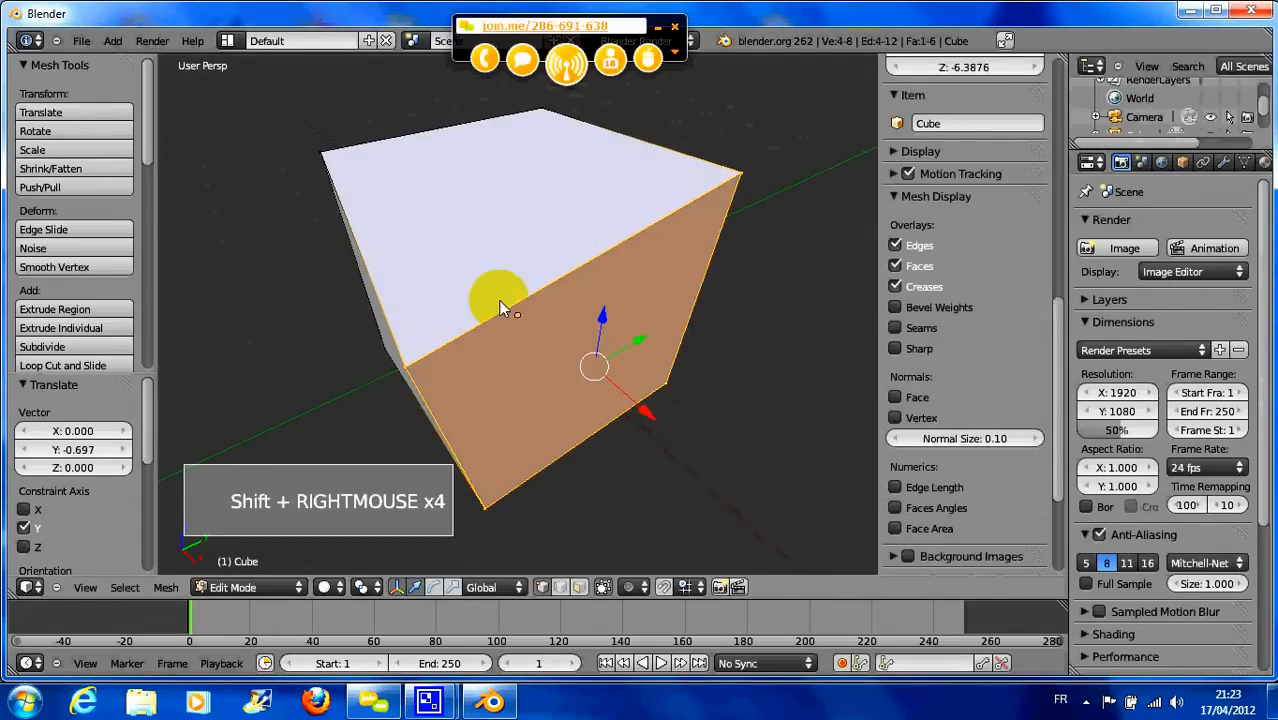
pyautogui.keyDown('shift'); pyautogui.rightClick(330, 153); pyautogui.keyUp('shift')
pyautogui.keyDown('shift'); pyautogui.rightClick(546, 113); pyautogui.keyUp('shift')
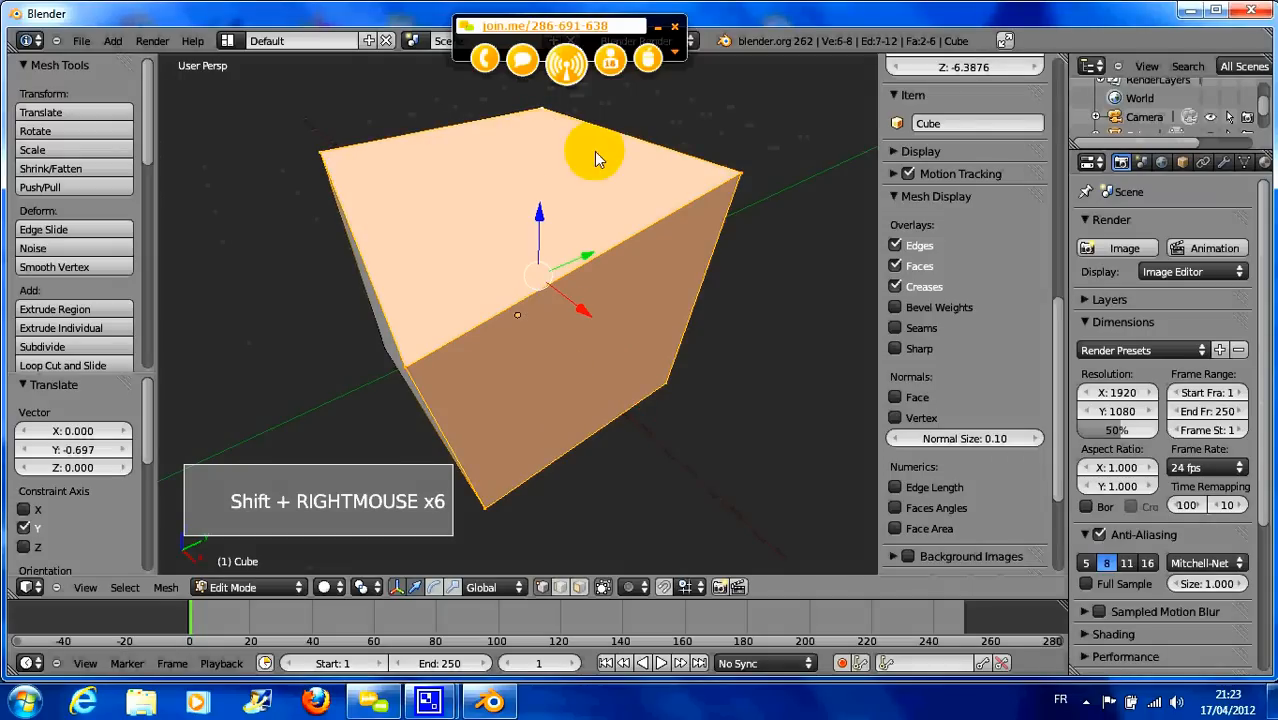
# - Remove the six selected vertices from the selection one at a time
pyautogui.keyDown('shift'); pyautogui.rightClick(740, 176); pyautogui.keyUp('shift')
pyautogui.keyDown('shift'); pyautogui.rightClick(540, 108); pyautogui.keyUp('shift')
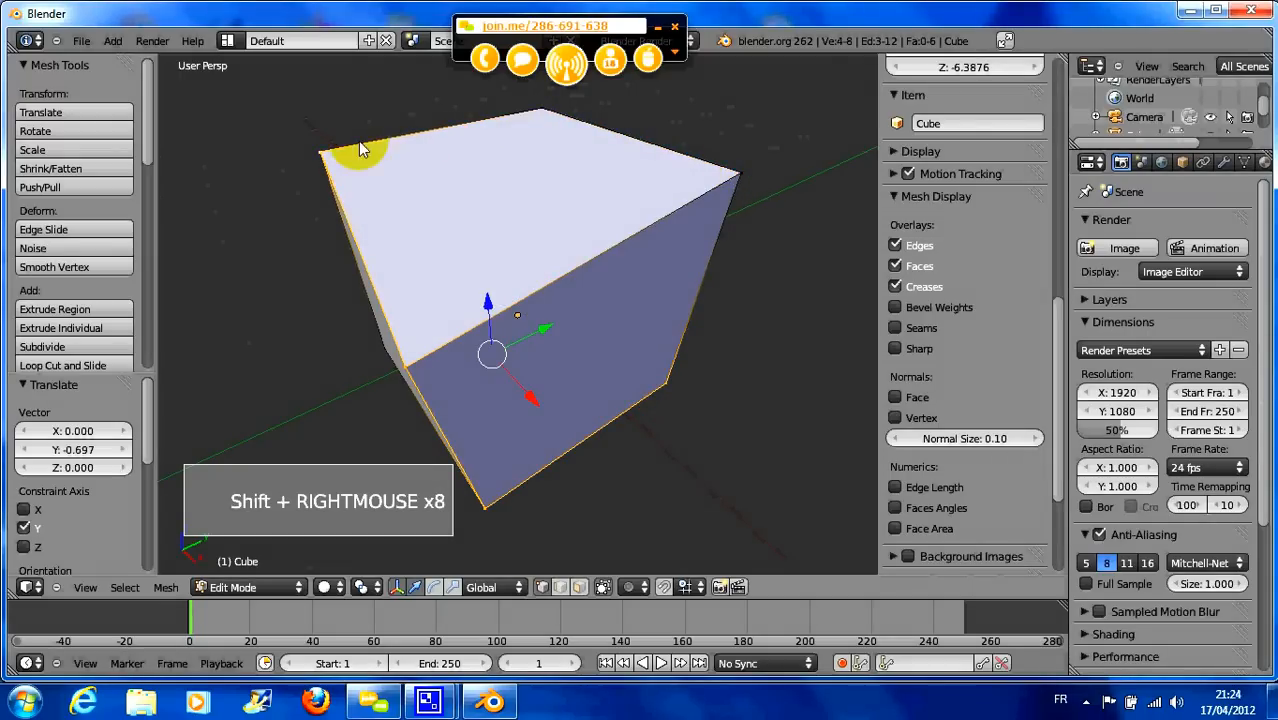
pyautogui.keyDown('shift'); pyautogui.rightClick(322, 153); pyautogui.keyUp('shift')
pyautogui.keyDown('shift'); pyautogui.rightClick(406, 367); pyautogui.keyUp('shift')
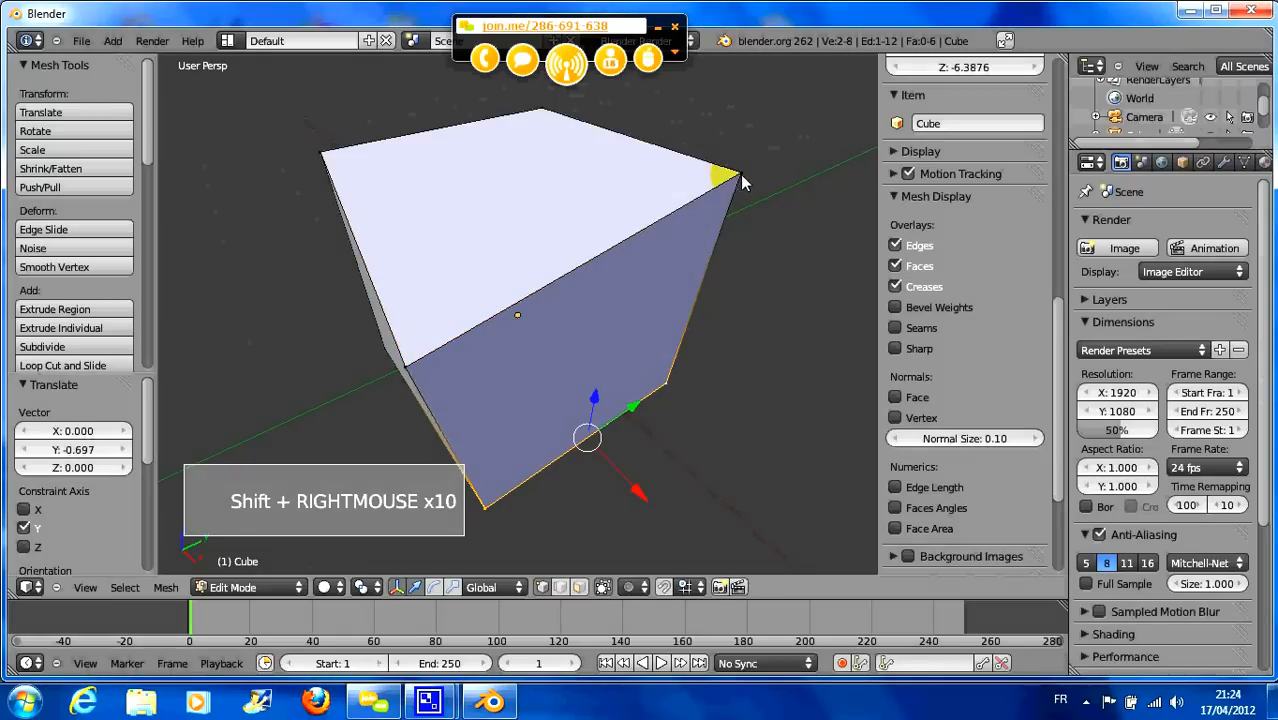
pyautogui.keyDown('shift'); pyautogui.rightClick(667, 386); pyautogui.keyUp('shift')
pyautogui.keyDown('shift'); pyautogui.rightClick(500, 512); pyautogui.keyUp('shift')
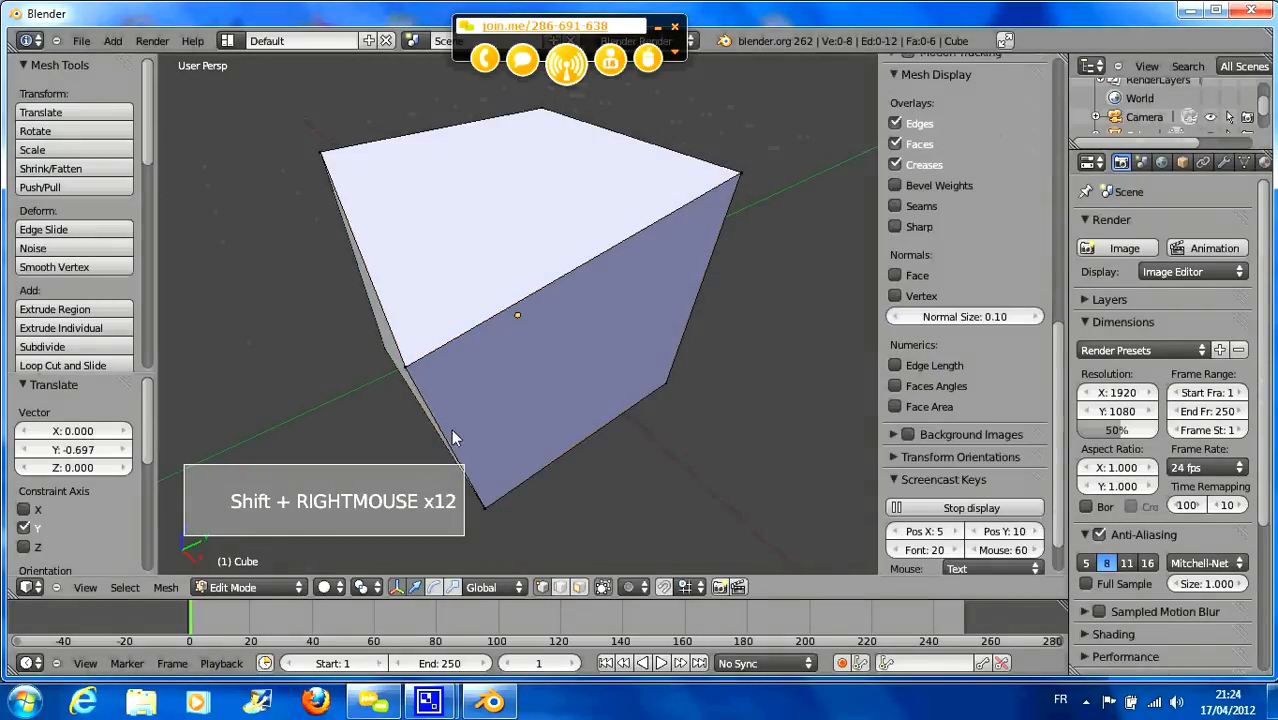
# - Select both end vertices of the front face's upper edge and move them about 0.276 along Z and 0.129 along X
pyautogui.rightClick(405, 368)
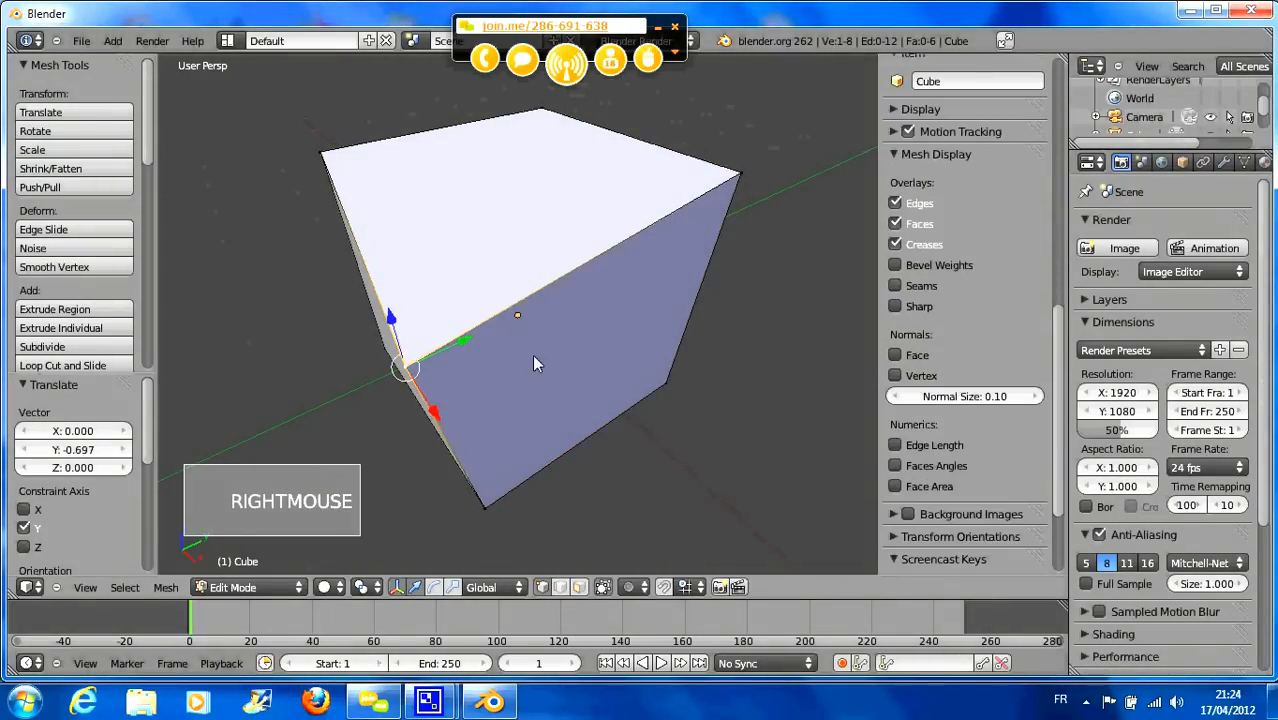
pyautogui.keyDown('shift'); pyautogui.rightClick(741, 172); pyautogui.keyUp('shift')
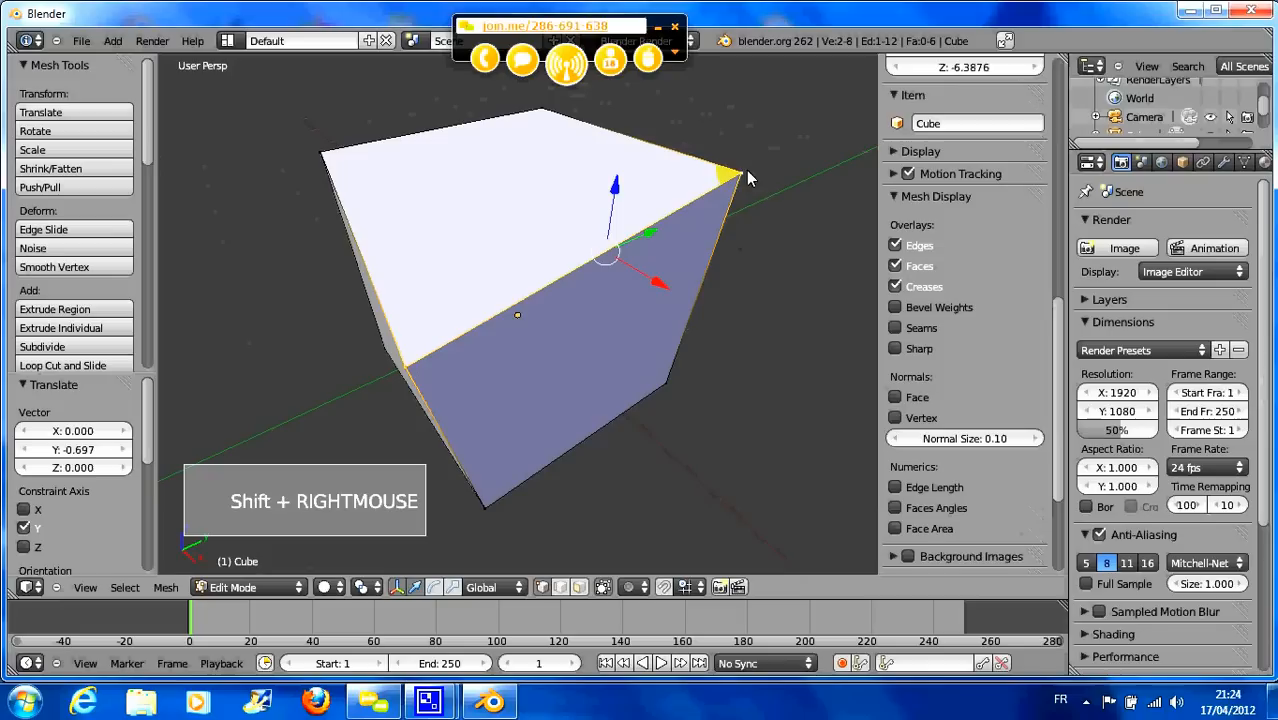
pyautogui.moveTo(662, 281); pyautogui.dragTo(648, 306)
pyautogui.moveTo(597, 208); pyautogui.dragTo(605, 133)
pyautogui.scroll(-3, 632, 307)
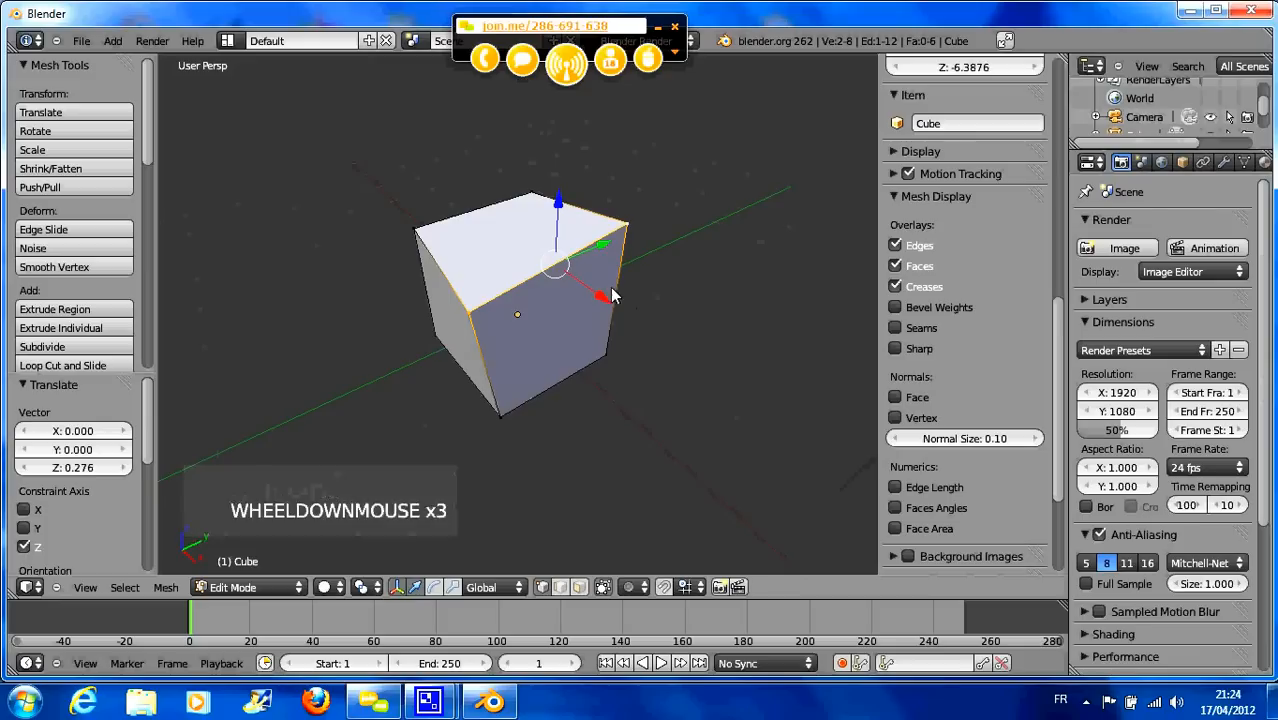
pyautogui.moveTo(603, 298)
pyautogui.mouseDown()
pyautogui.moveTo(650, 342)
pyautogui.moveTo(600, 299)
pyautogui.mouseUp()
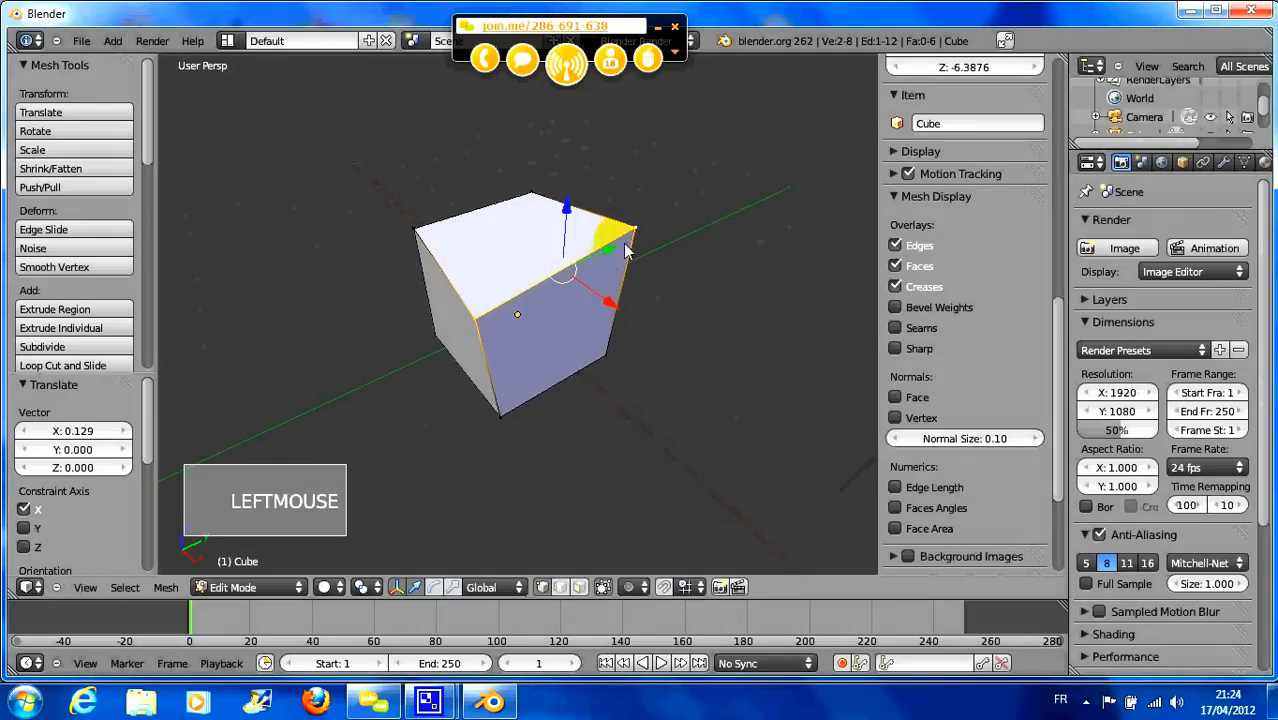
# - Add the two lower front vertices to the selection and move the front face about -0.140 along X
pyautogui.keyDown('shift'); pyautogui.rightClick(500, 418); pyautogui.keyUp('shift')
pyautogui.keyDown('shift'); pyautogui.rightClick(606, 366); pyautogui.keyUp('shift')
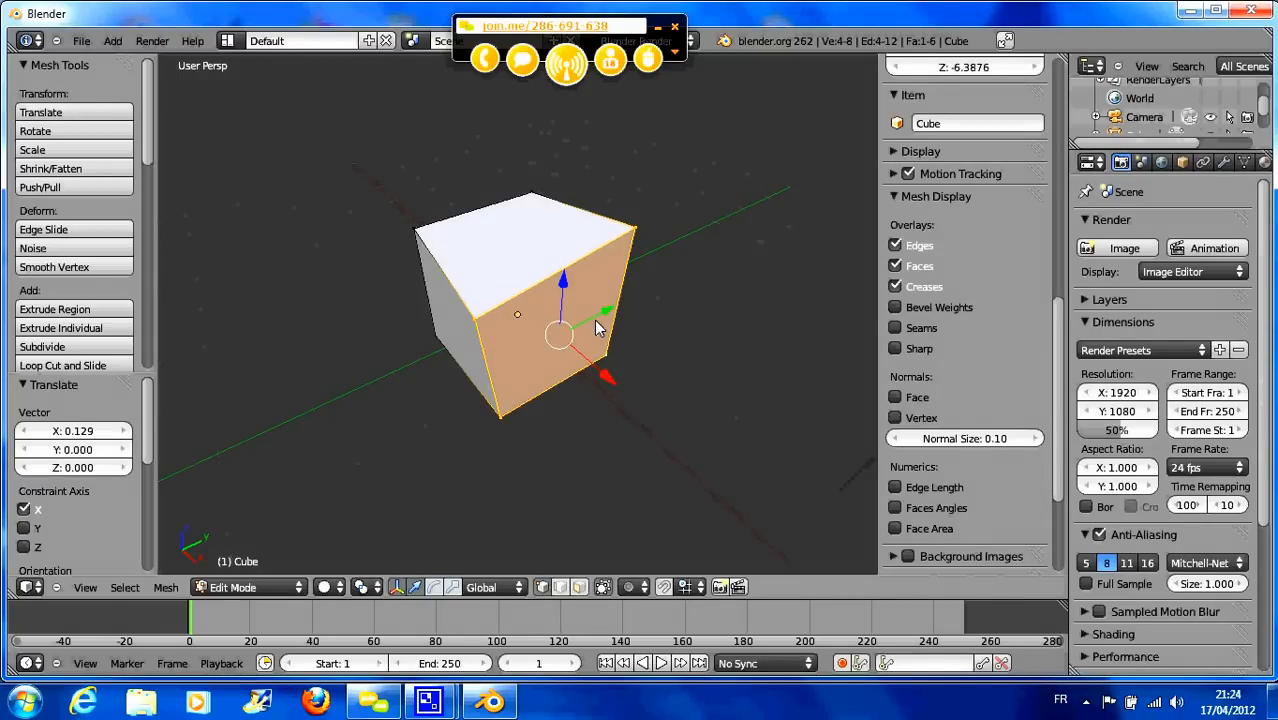
pyautogui.moveTo(614, 368)
pyautogui.mouseDown()
pyautogui.moveTo(604, 378)
pyautogui.moveTo(664, 429)
pyautogui.moveTo(575, 362)
pyautogui.moveTo(621, 396)
pyautogui.moveTo(598, 370)
pyautogui.mouseUp()
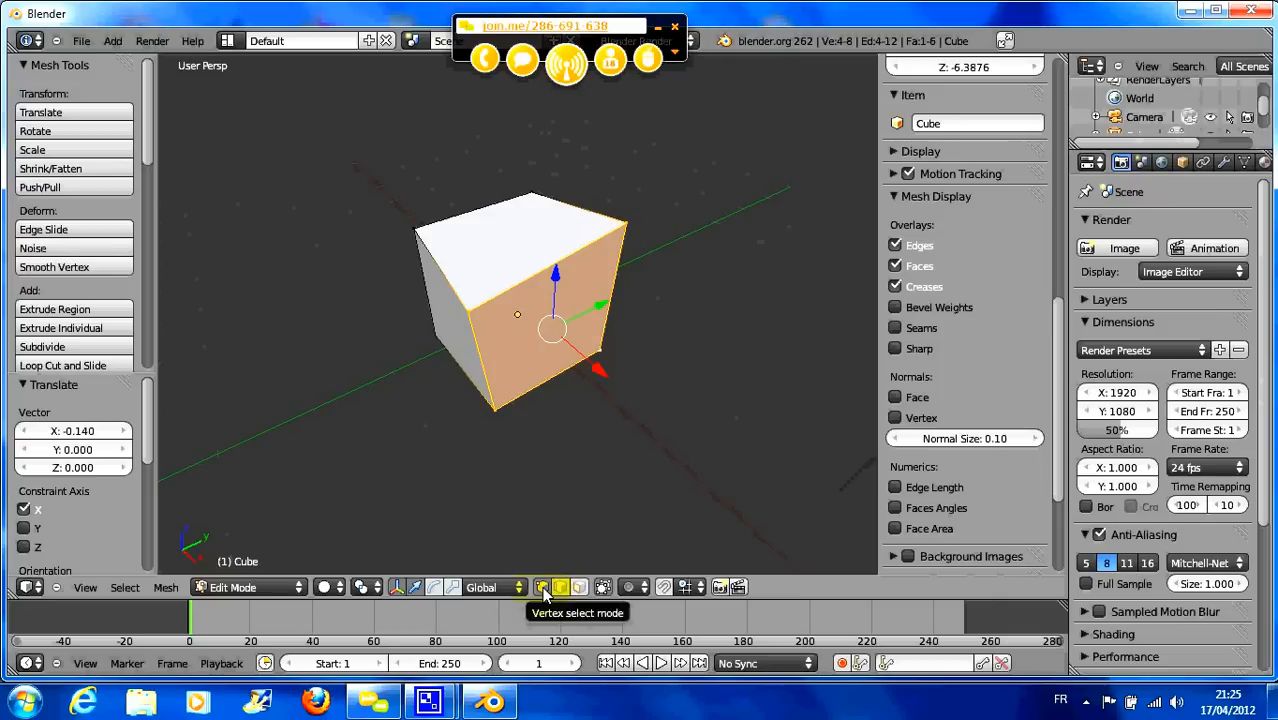
# - Activate vertex select mode and select the two upper vertices of the front face one after the other
pyautogui.click(543, 590)
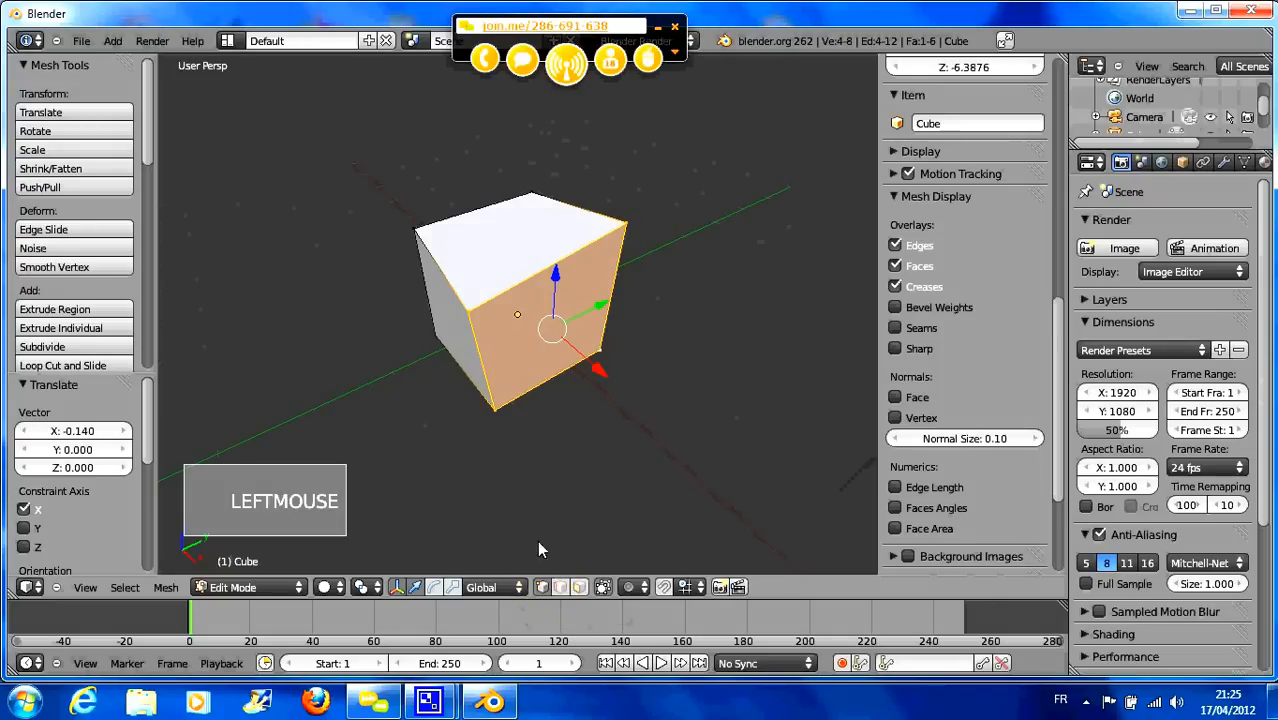
pyautogui.rightClick(464, 307)
pyautogui.rightClick(622, 224)
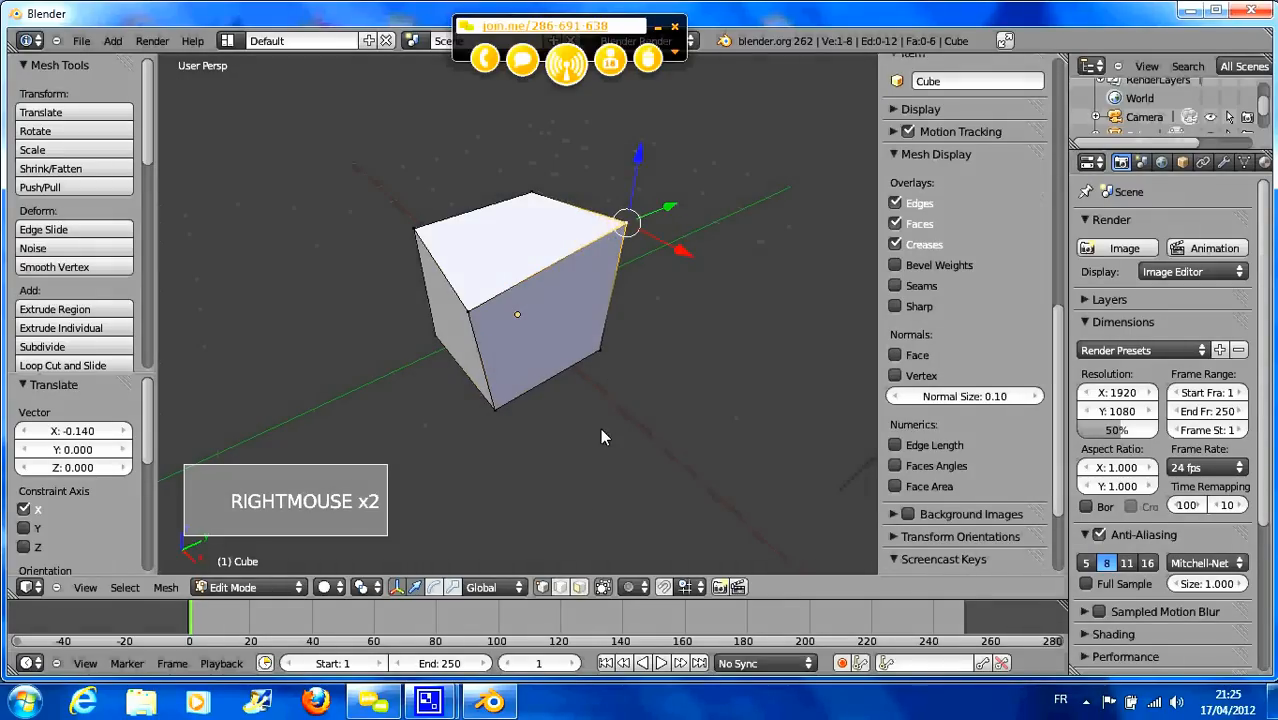
# - Switch to edge select mode and select the front face's upper, lower and far vertical edges one after another
pyautogui.click(560, 588)
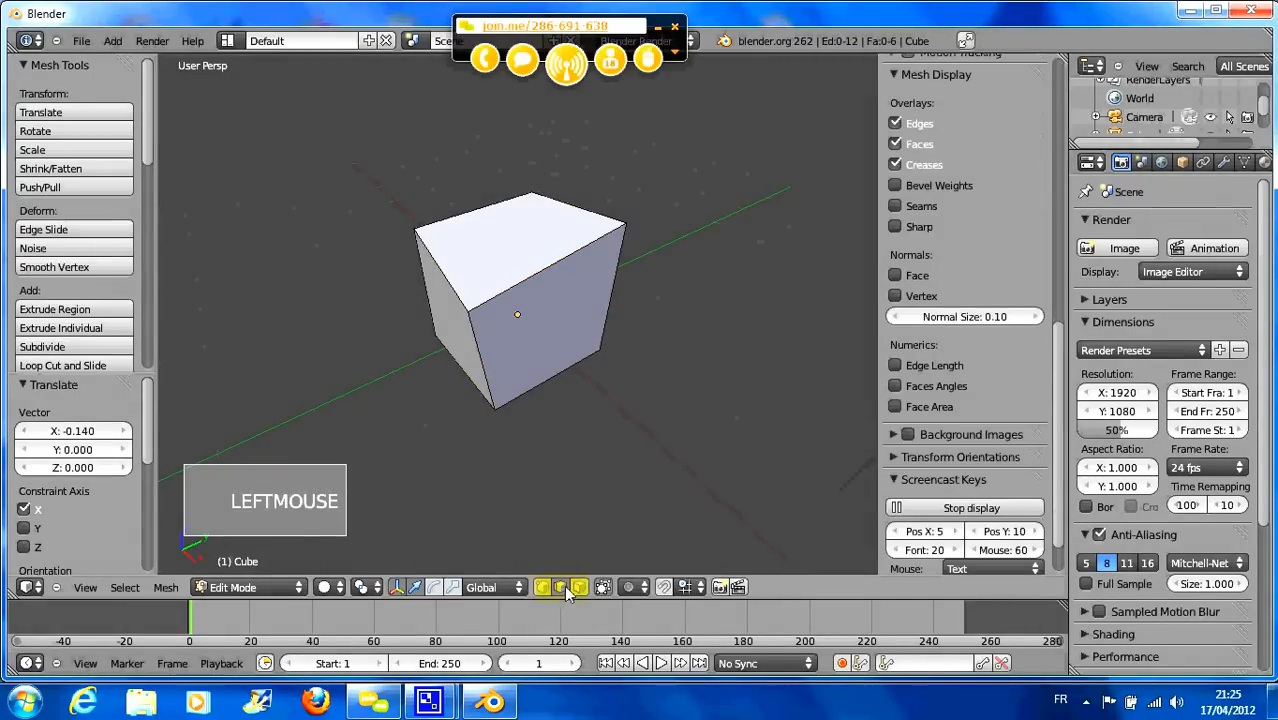
pyautogui.rightClick(539, 272)
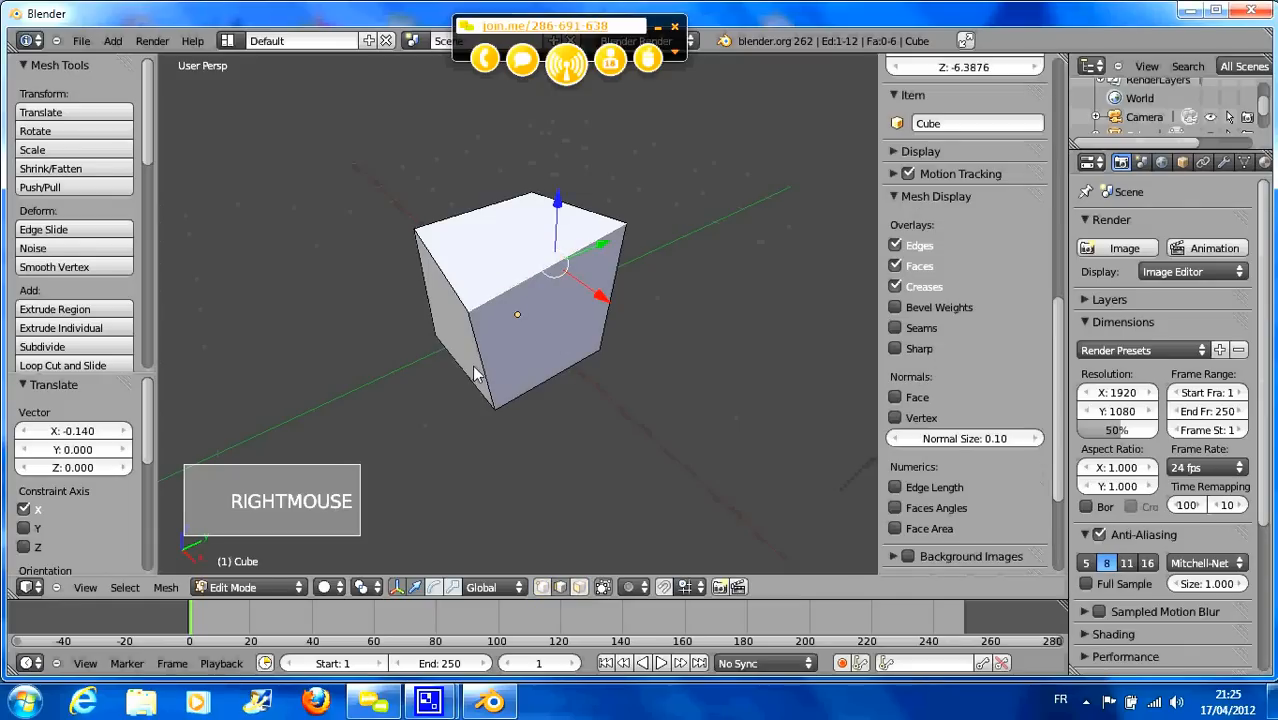
pyautogui.rightClick(533, 368)
pyautogui.rightClick(609, 310)
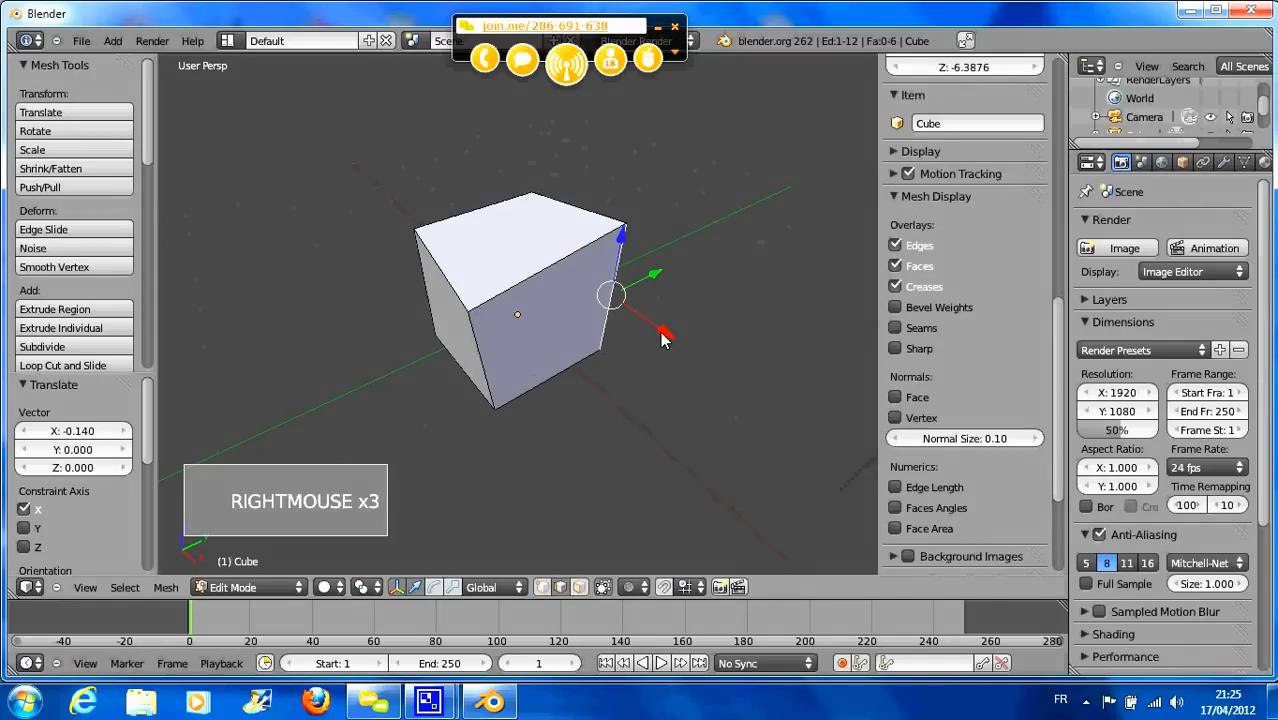
# - Move the front face's far vertical edge about -0.215 along X and its lower edge about 0.070 along X
pyautogui.moveTo(660, 332)
pyautogui.mouseDown()
pyautogui.moveTo(692, 365)
pyautogui.moveTo(651, 324)
pyautogui.mouseUp()
pyautogui.rightClick(551, 364)
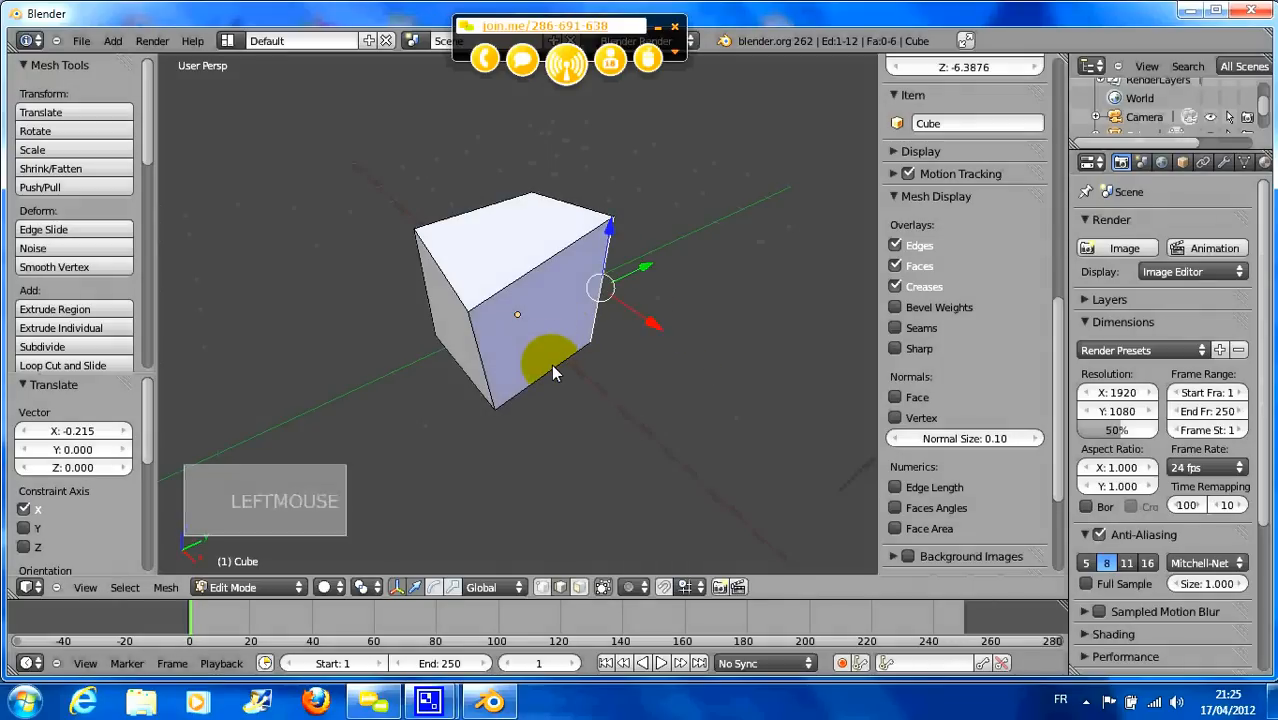
pyautogui.moveTo(594, 421)
pyautogui.mouseDown()
pyautogui.moveTo(624, 443)
pyautogui.moveTo(604, 412)
pyautogui.moveTo(617, 423)
pyautogui.mouseUp()
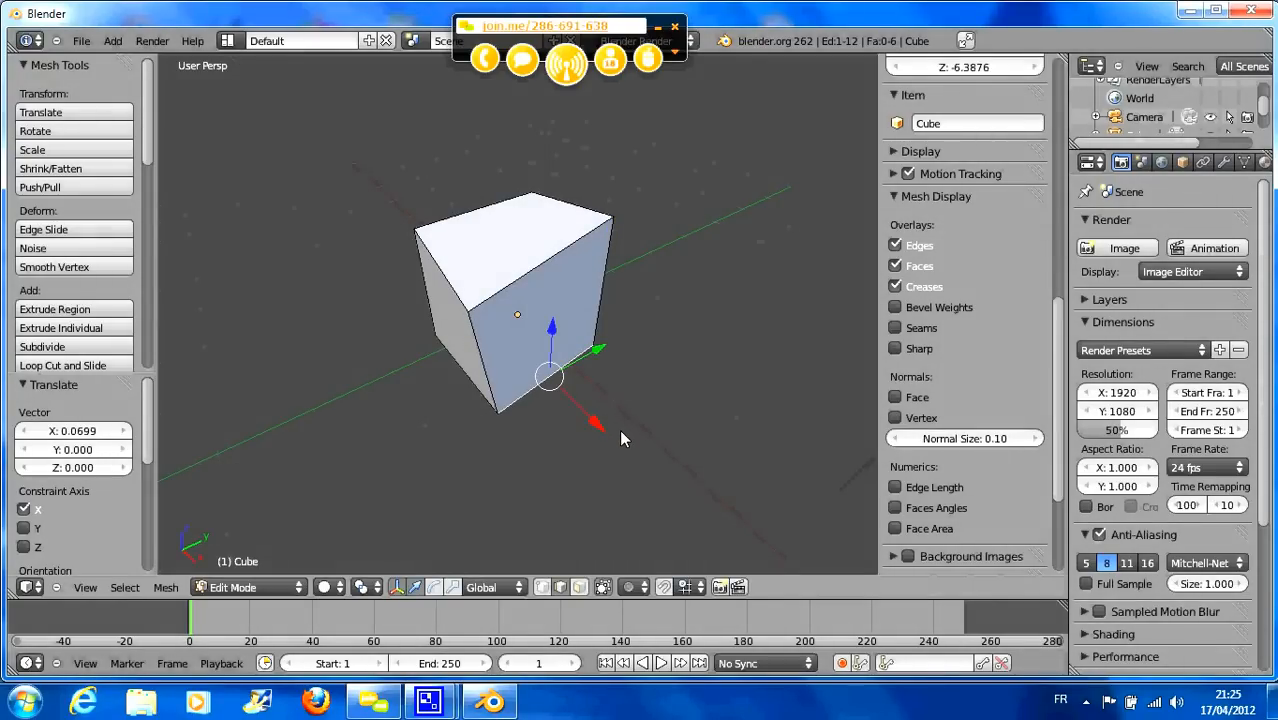
# - Add the front face's far vertical edge to the selection, and remove both it and the lower edge from the selection
pyautogui.keyDown('shift'); pyautogui.rightClick(604, 305); pyautogui.keyUp('shift')
pyautogui.keyDown('shift'); pyautogui.rightClick(576, 365); pyautogui.keyUp('shift')
pyautogui.keyDown('shift'); pyautogui.rightClick(605, 313); pyautogui.keyUp('shift')
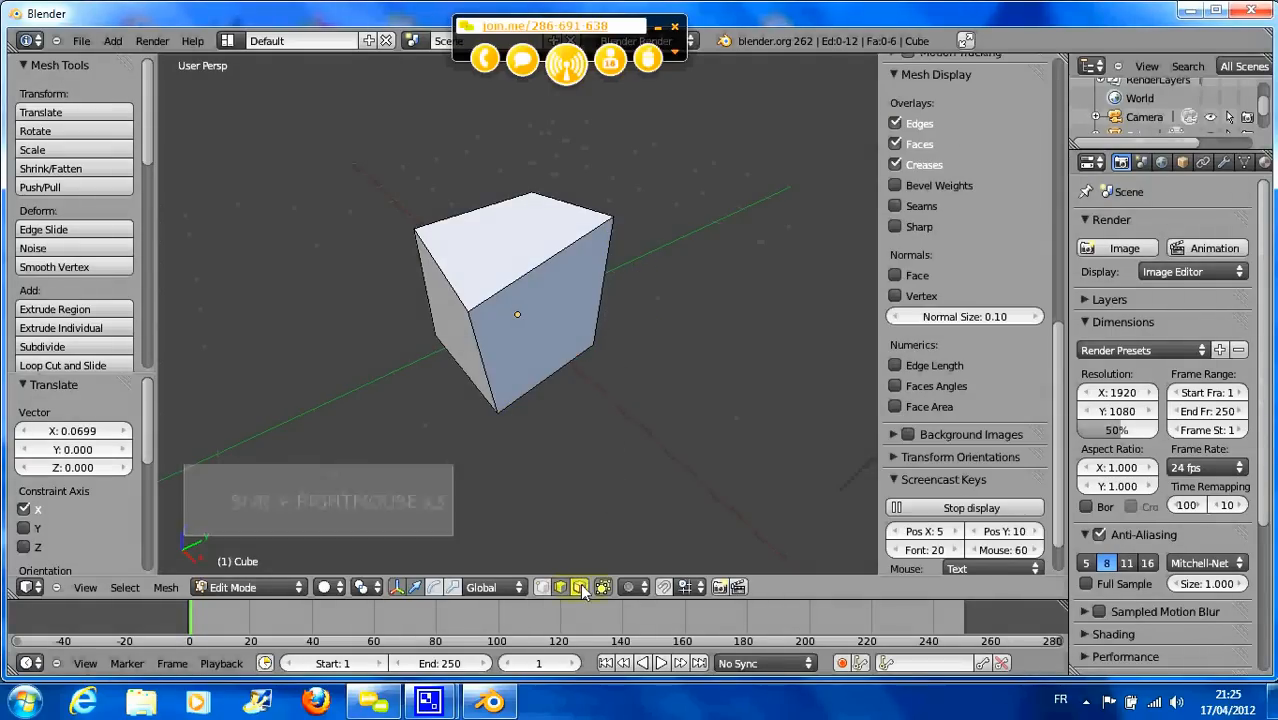
# - Switch to face select mode, select the front face and move it about 0.301 along X
pyautogui.click(580, 587)
pyautogui.rightClick(572, 345)
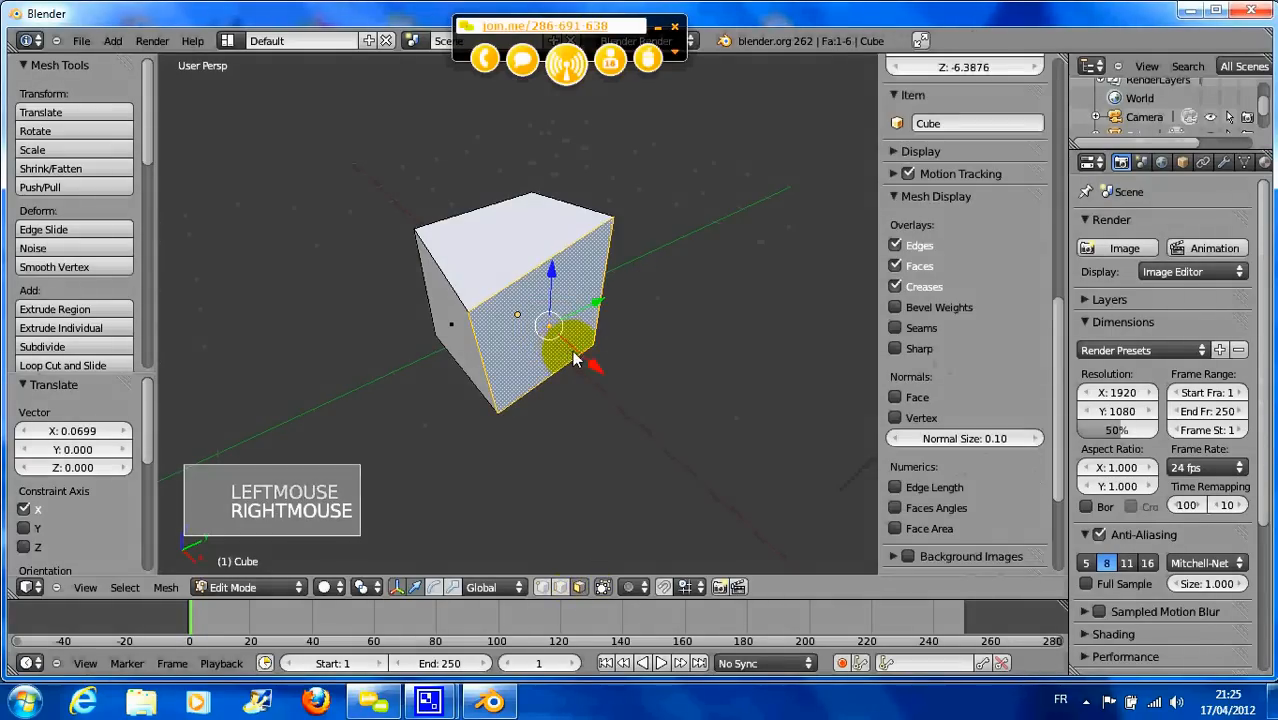
pyautogui.moveTo(592, 363); pyautogui.dragTo(613, 381)
pyautogui.click(612, 378)
# - Select the top, side and front faces individually in alternation, ending with the top face
pyautogui.rightClick(529, 249)
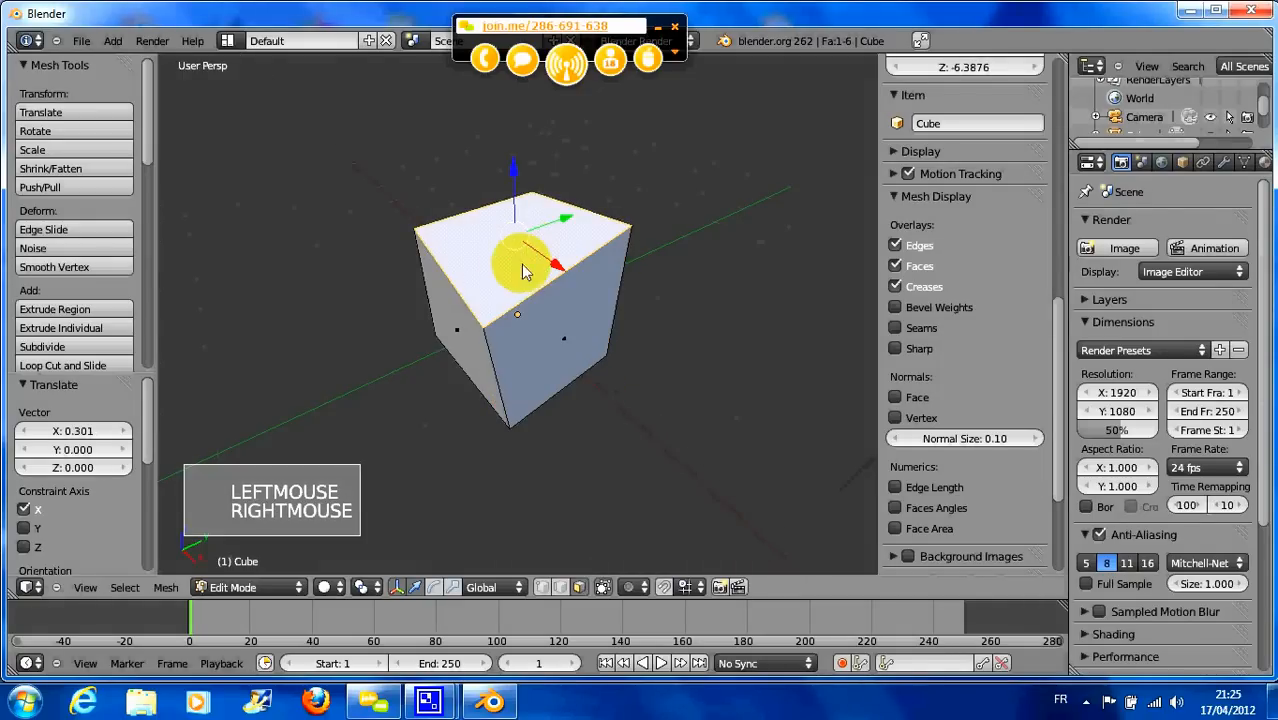
pyautogui.rightClick(460, 362)
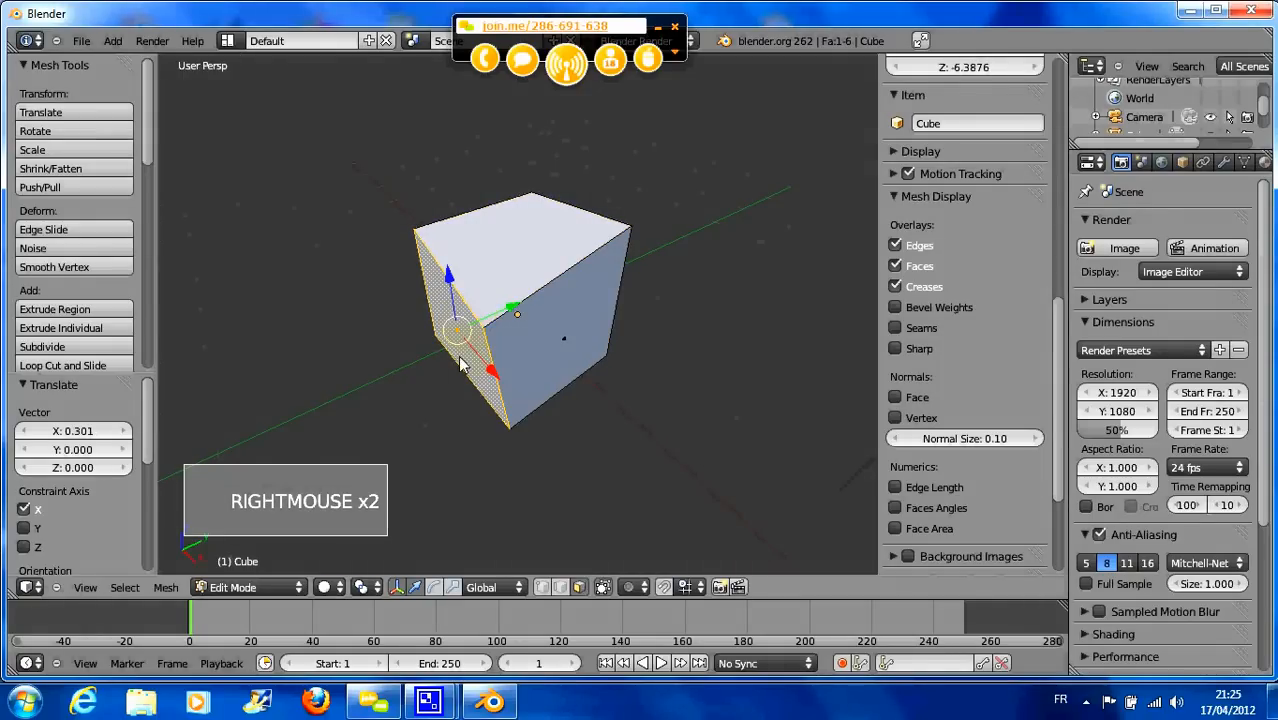
pyautogui.rightClick(565, 339)
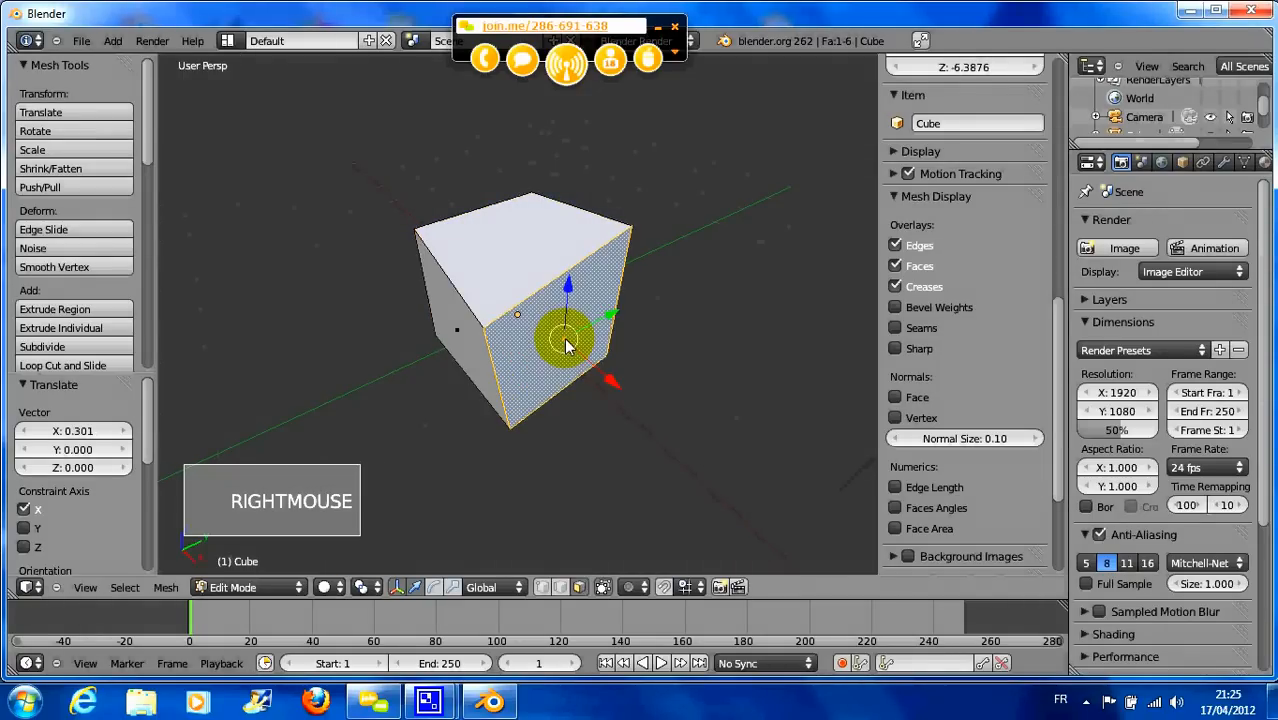
pyautogui.rightClick(467, 329)
pyautogui.rightClick(513, 257)
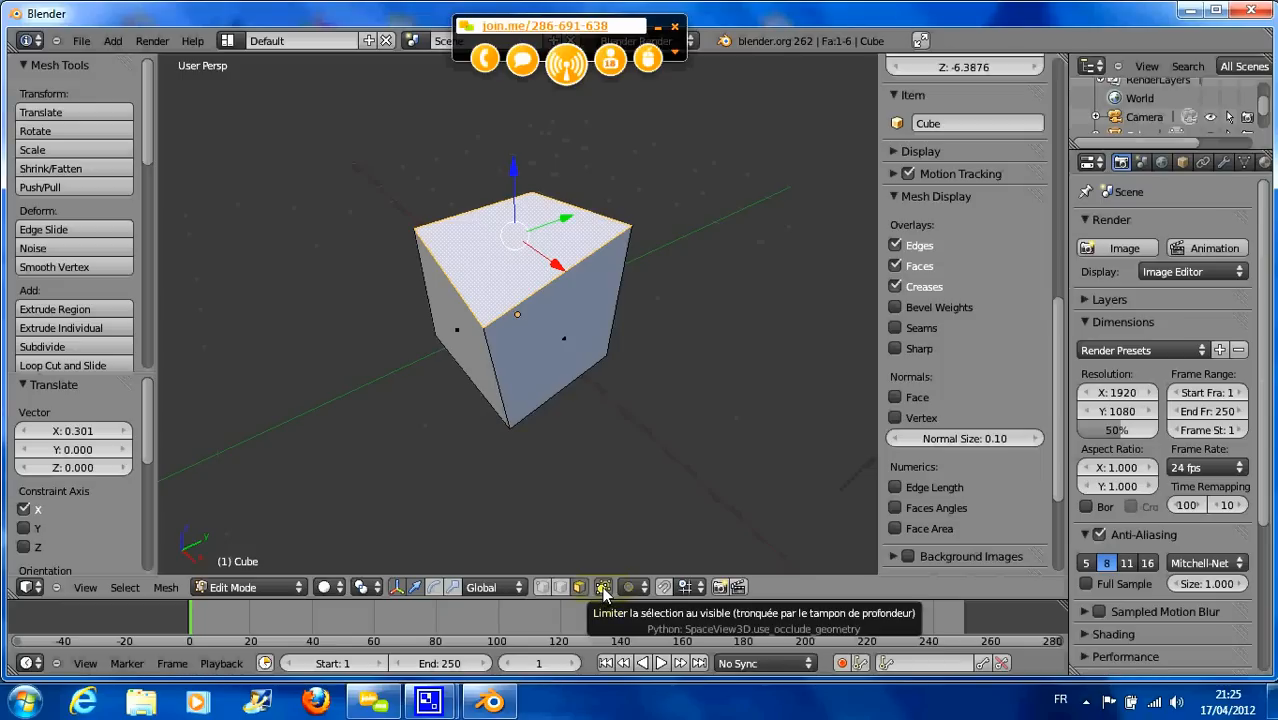
pyautogui.rightClick(546, 335)
pyautogui.rightClick(460, 328)
pyautogui.rightClick(540, 233)
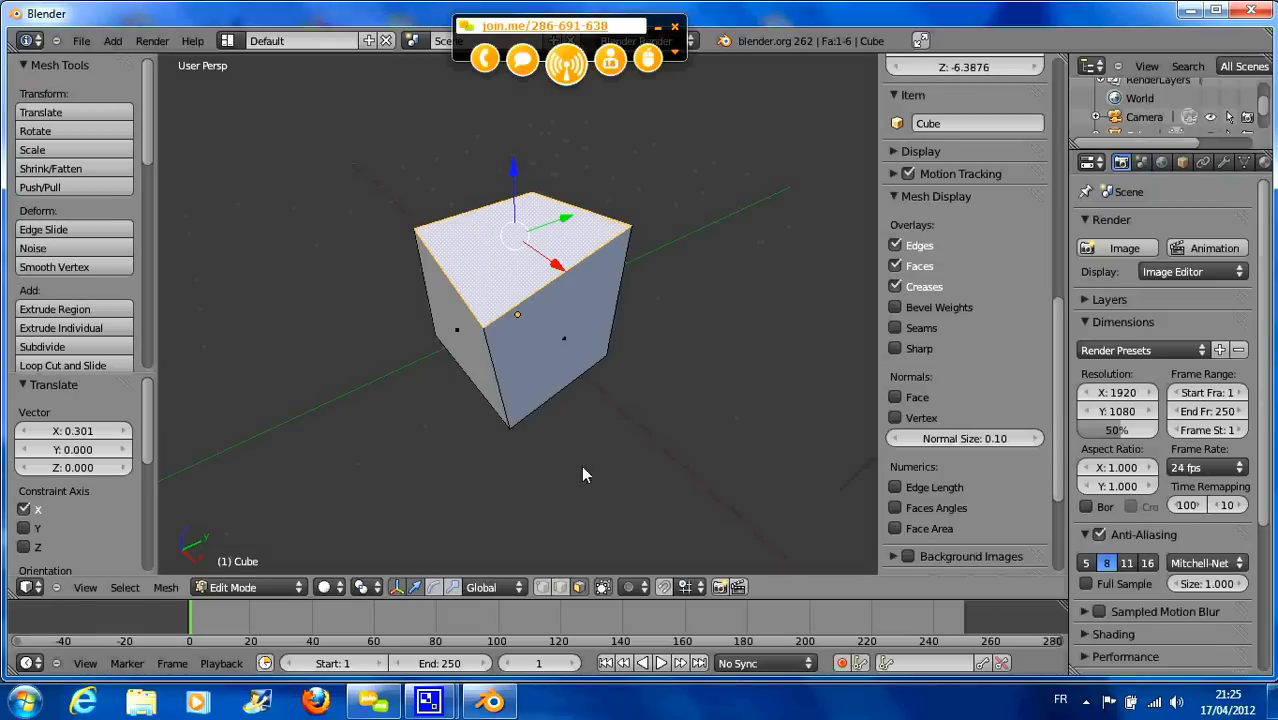
# - Turn off limiting the selection to visible geometry and select the cube's hidden side, bottom and back faces one after another
pyautogui.moveTo(668, 401); pyautogui.dragTo(635, 381, button='middle')
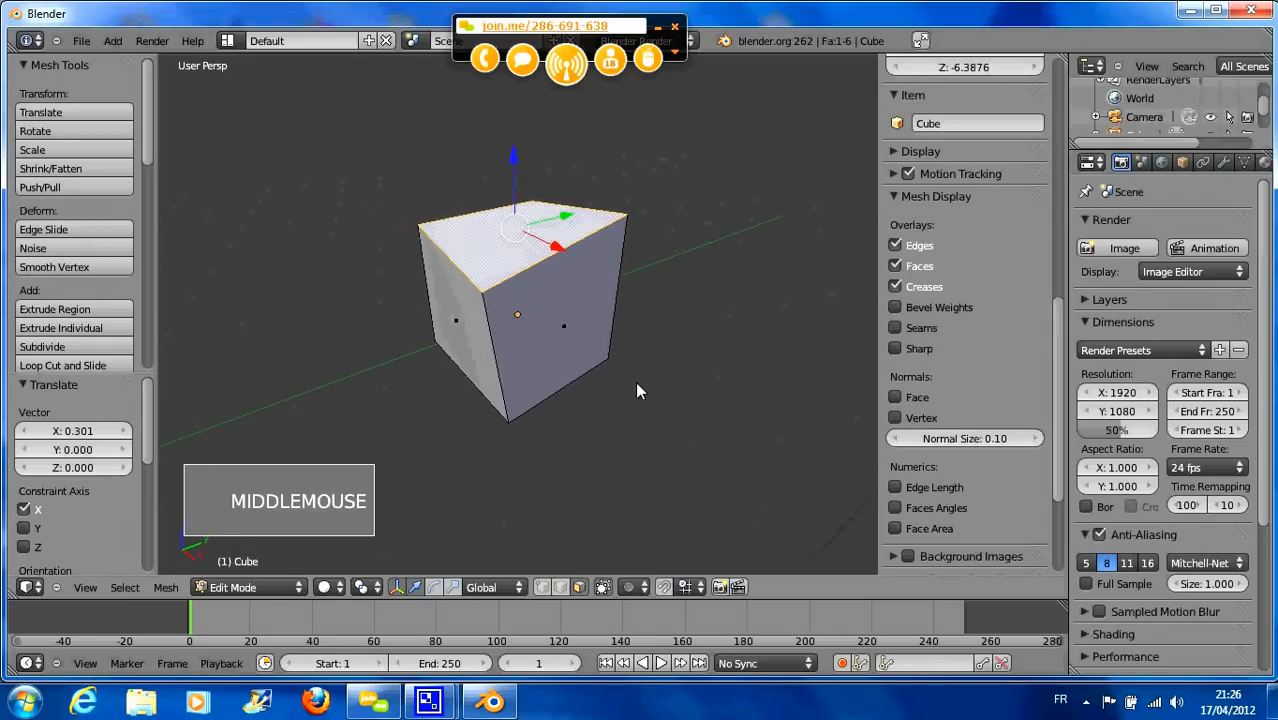
pyautogui.click(603, 589)
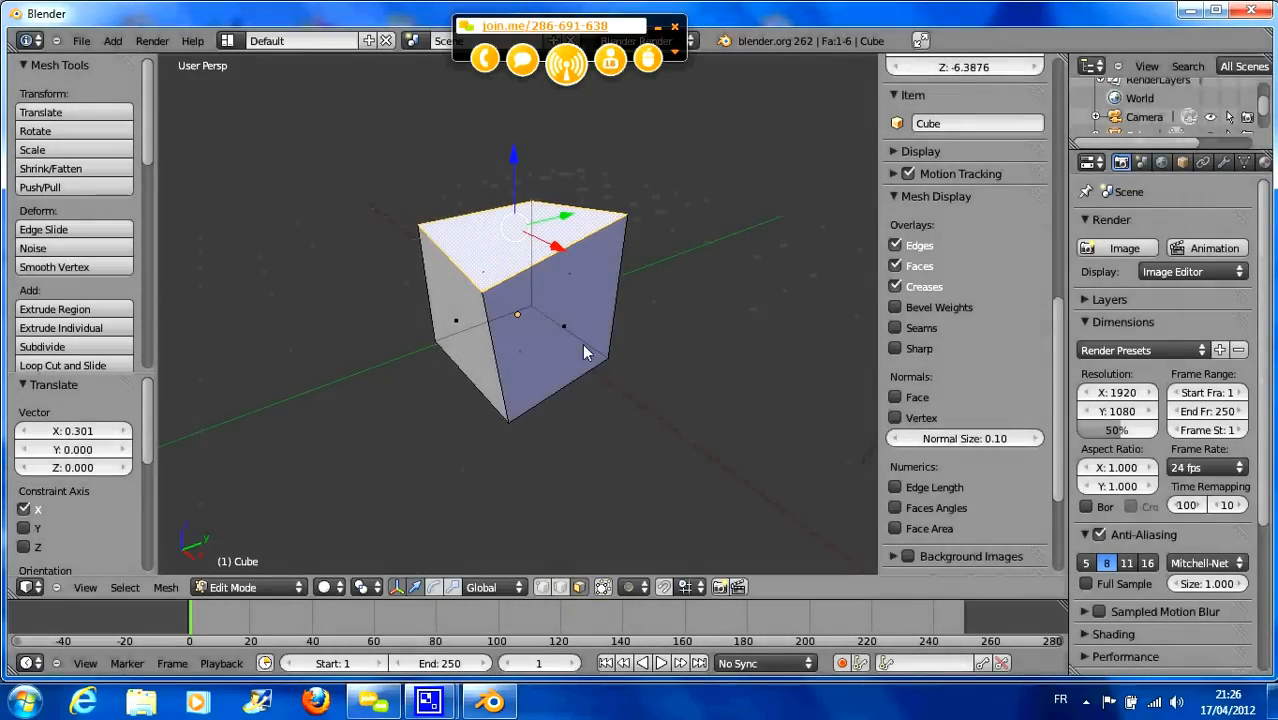
pyautogui.rightClick(574, 274)
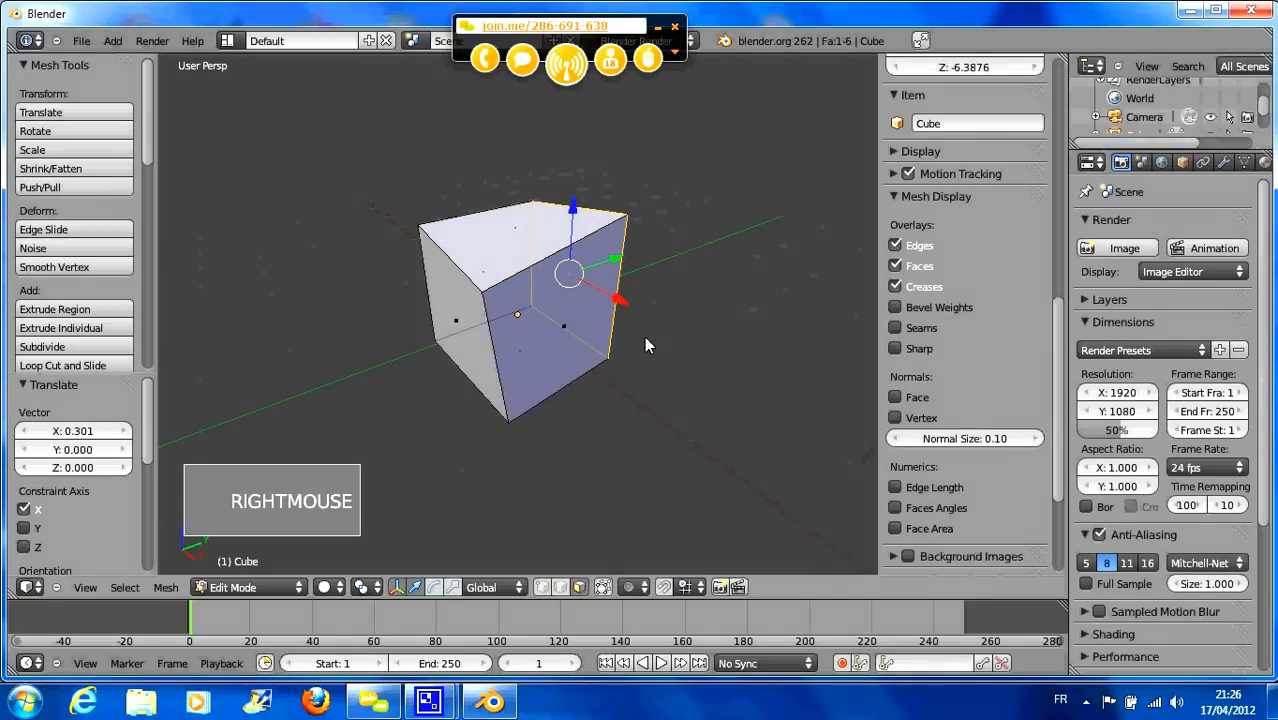
pyautogui.rightClick(535, 360)
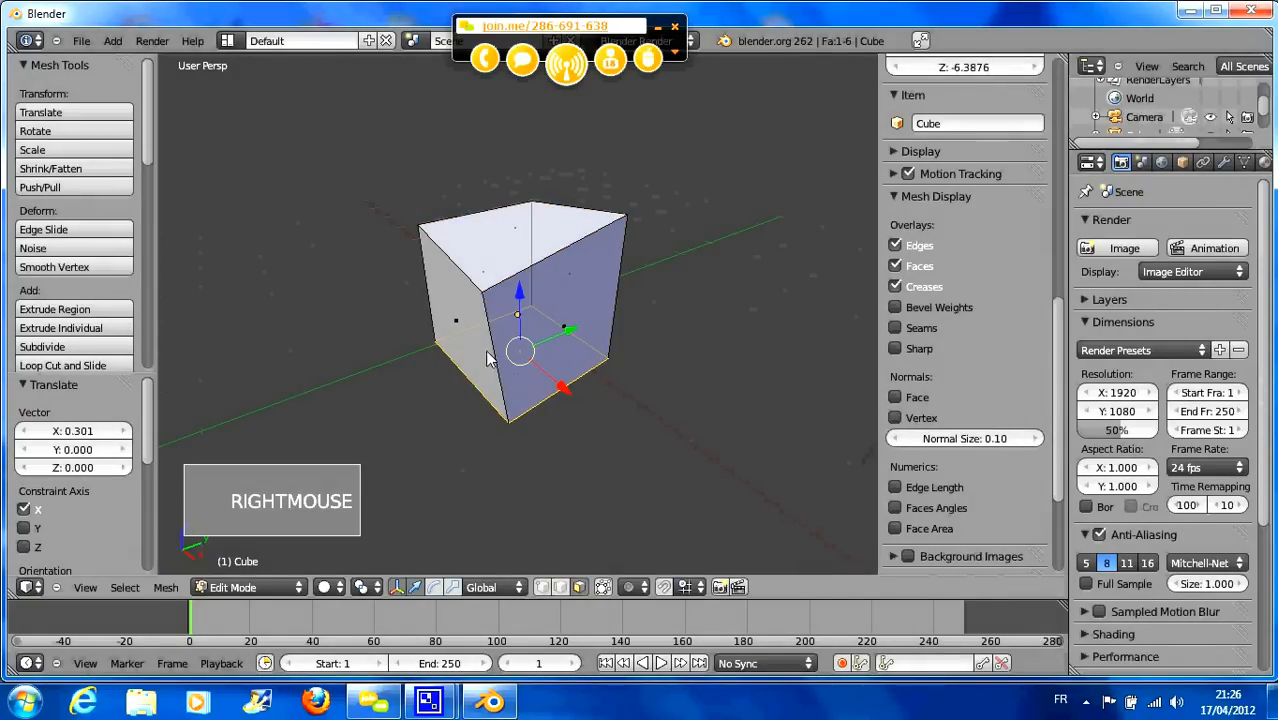
pyautogui.rightClick(469, 302)
pyautogui.rightClick(491, 257)
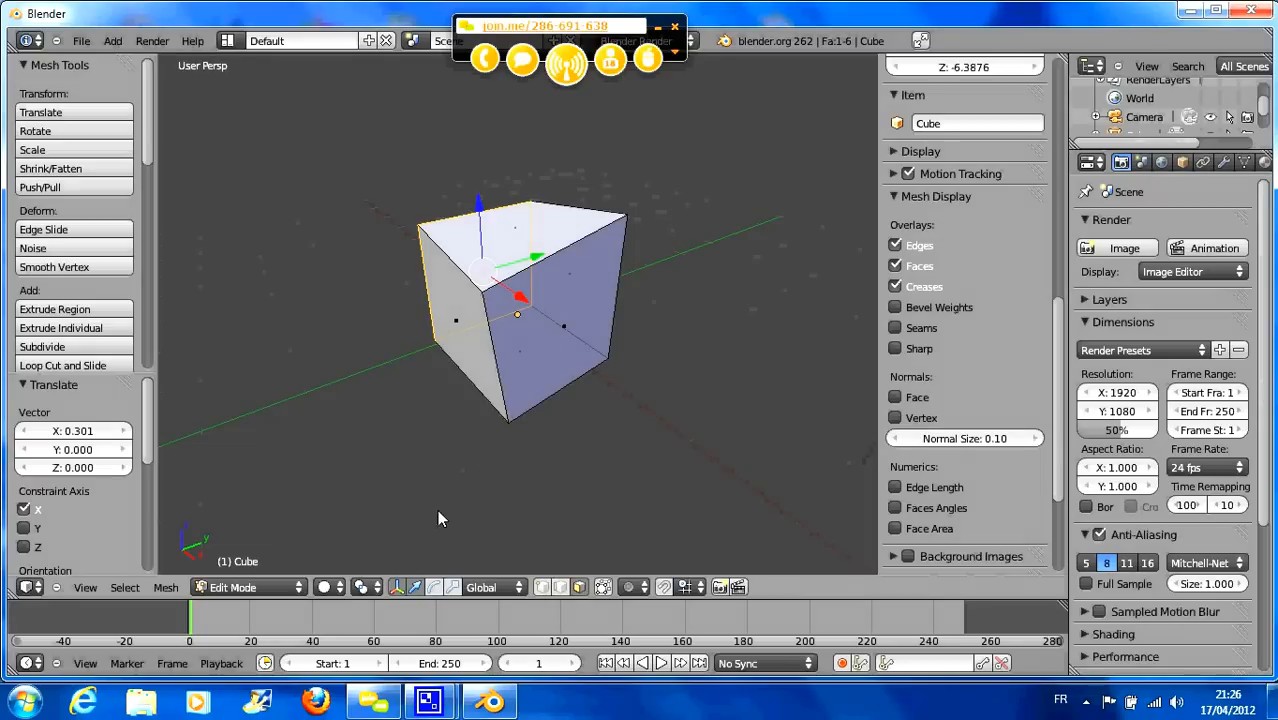
# - Switch to vertex select mode, select the hidden lower back vertex and move it about 0.287 along Y
pyautogui.click(541, 587)
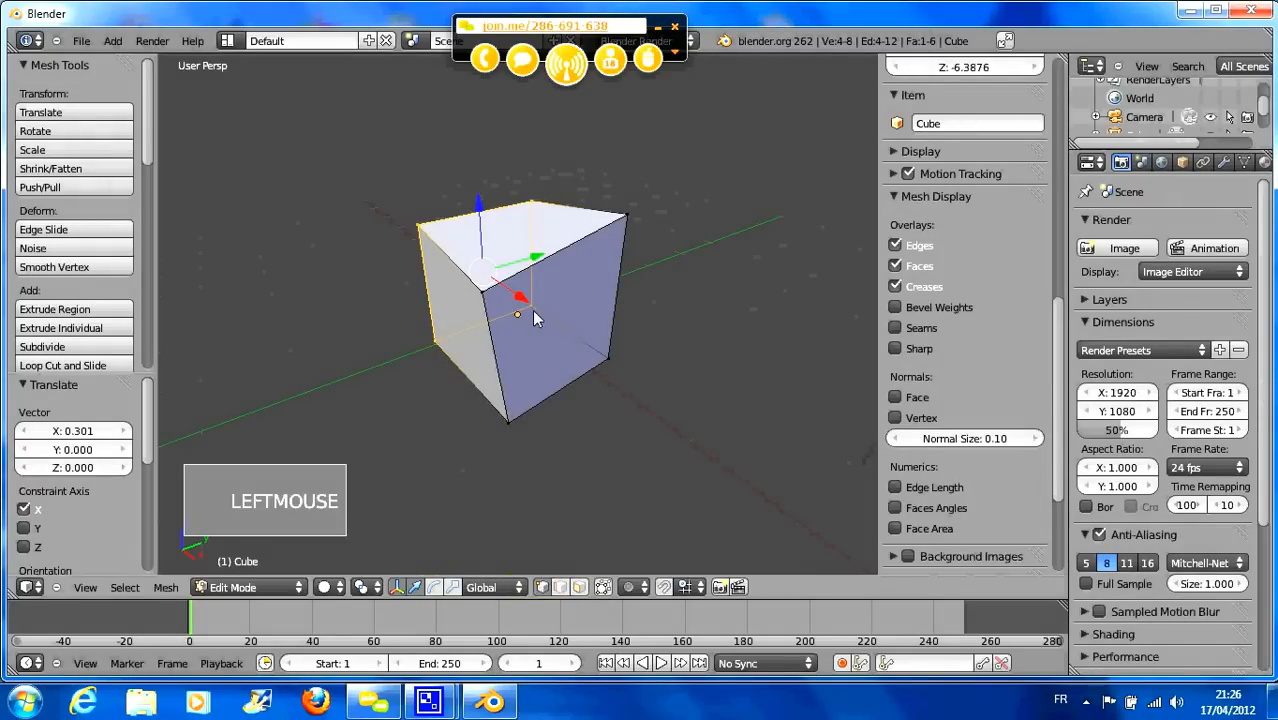
pyautogui.rightClick(555, 345)
pyautogui.moveTo(577, 382); pyautogui.dragTo(581, 330, button='middle')
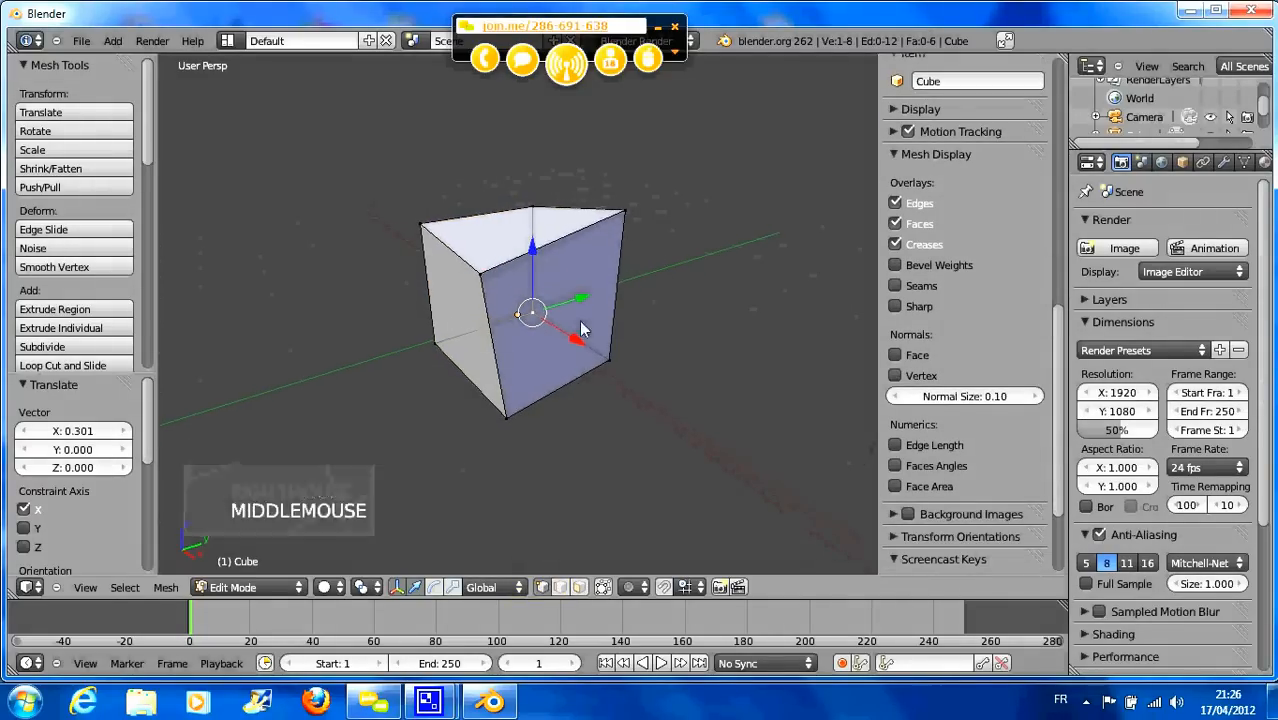
pyautogui.moveTo(582, 297); pyautogui.dragTo(597, 294)
pyautogui.moveTo(597, 294); pyautogui.dragTo(626, 301, button='middle')
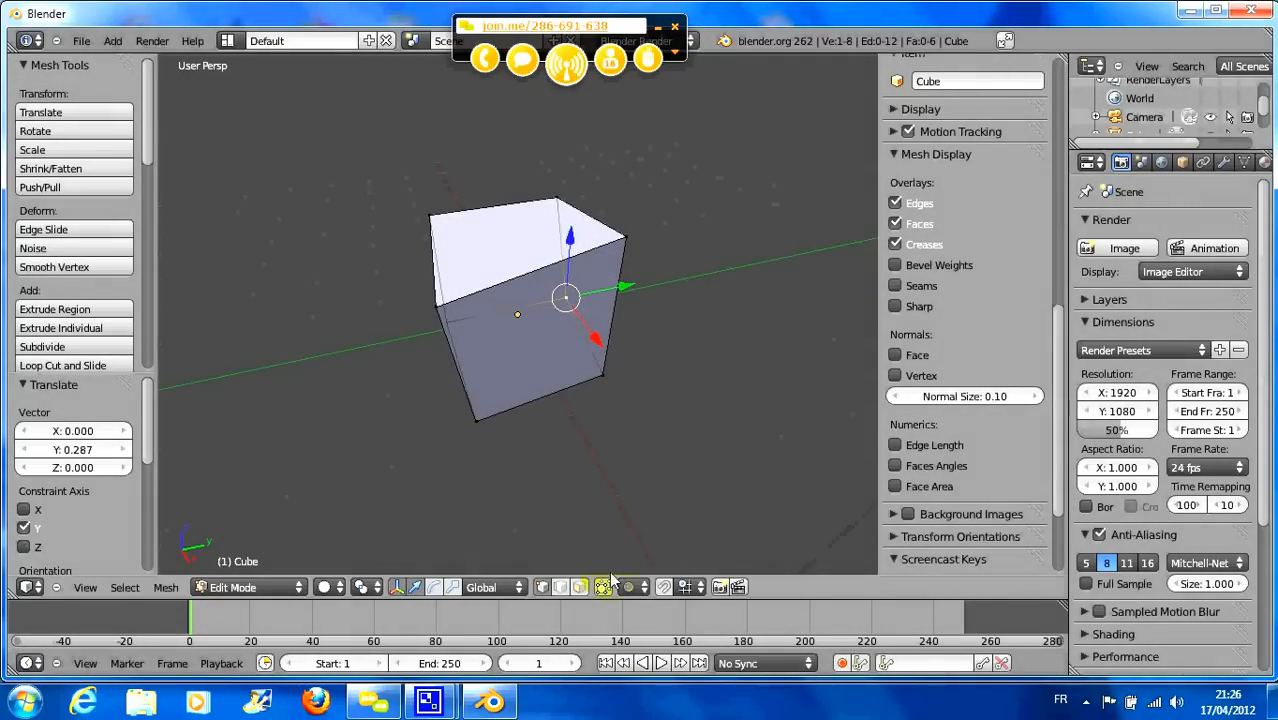
# - Clear the vertex selection, select the whole mesh, and deselect everything again
pyautogui.moveTo(570, 480); pyautogui.dragTo(593, 465, button='middle')
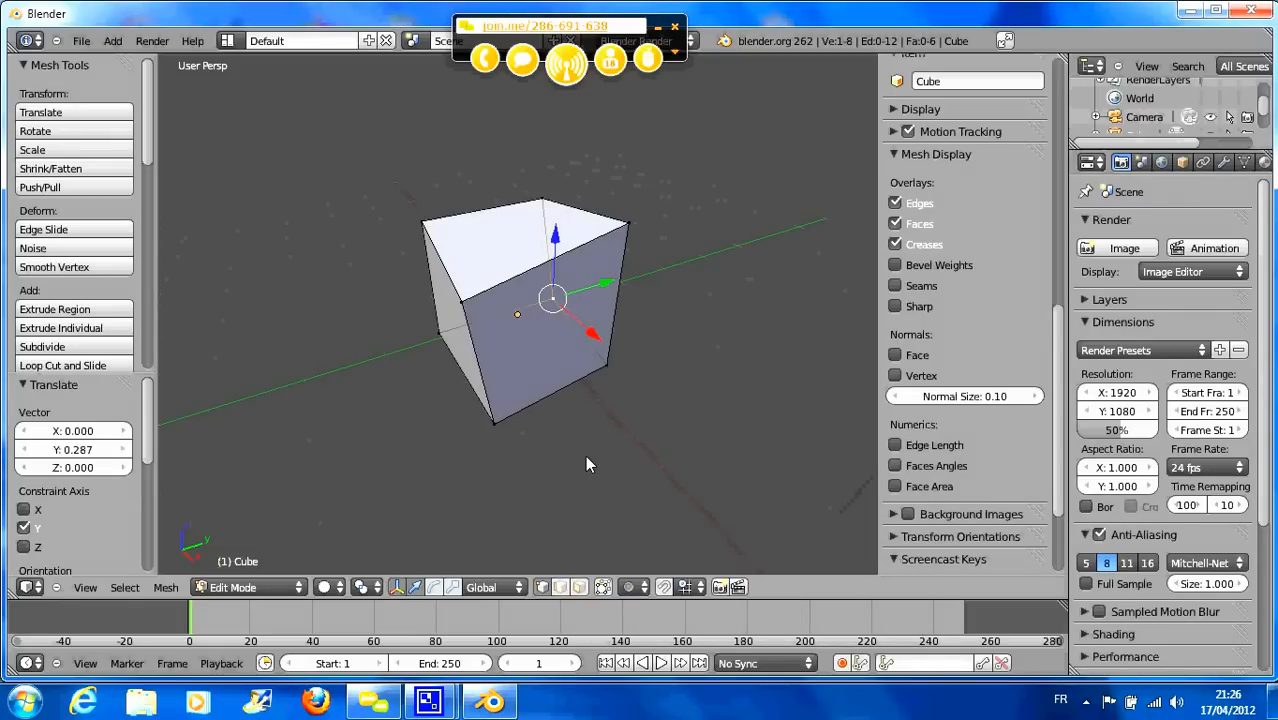
pyautogui.press('a')
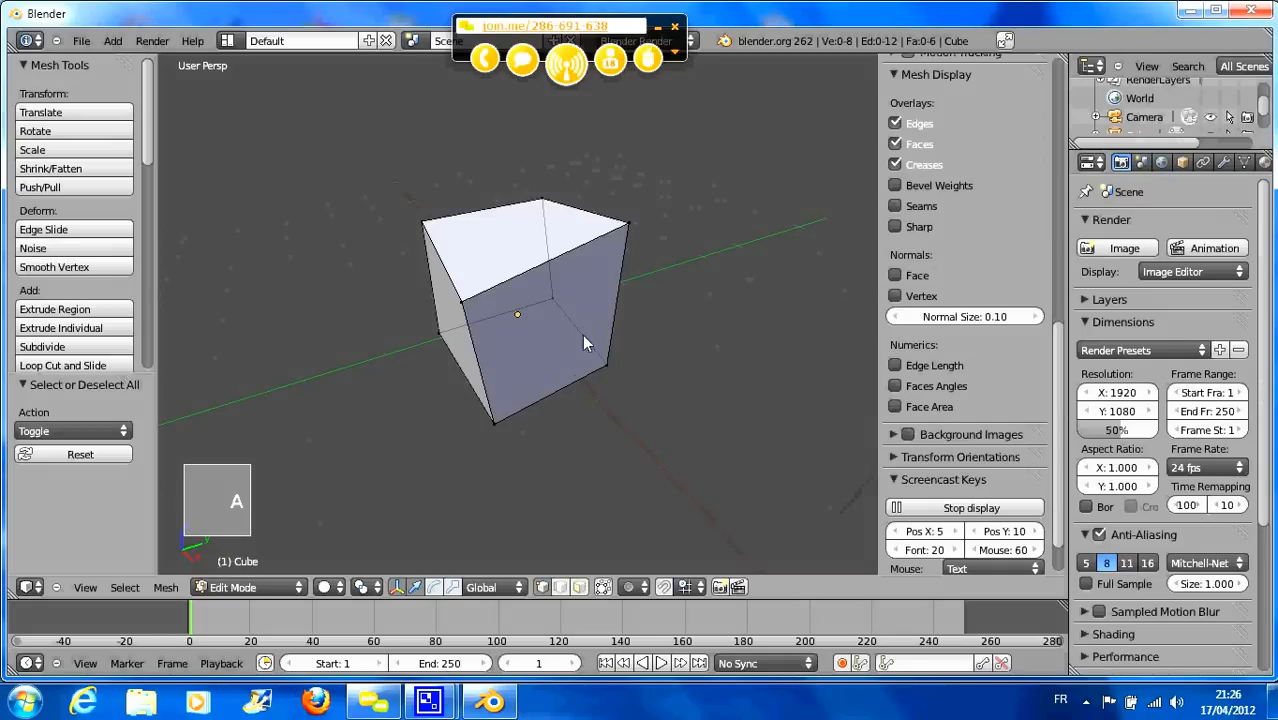
pyautogui.press('a')
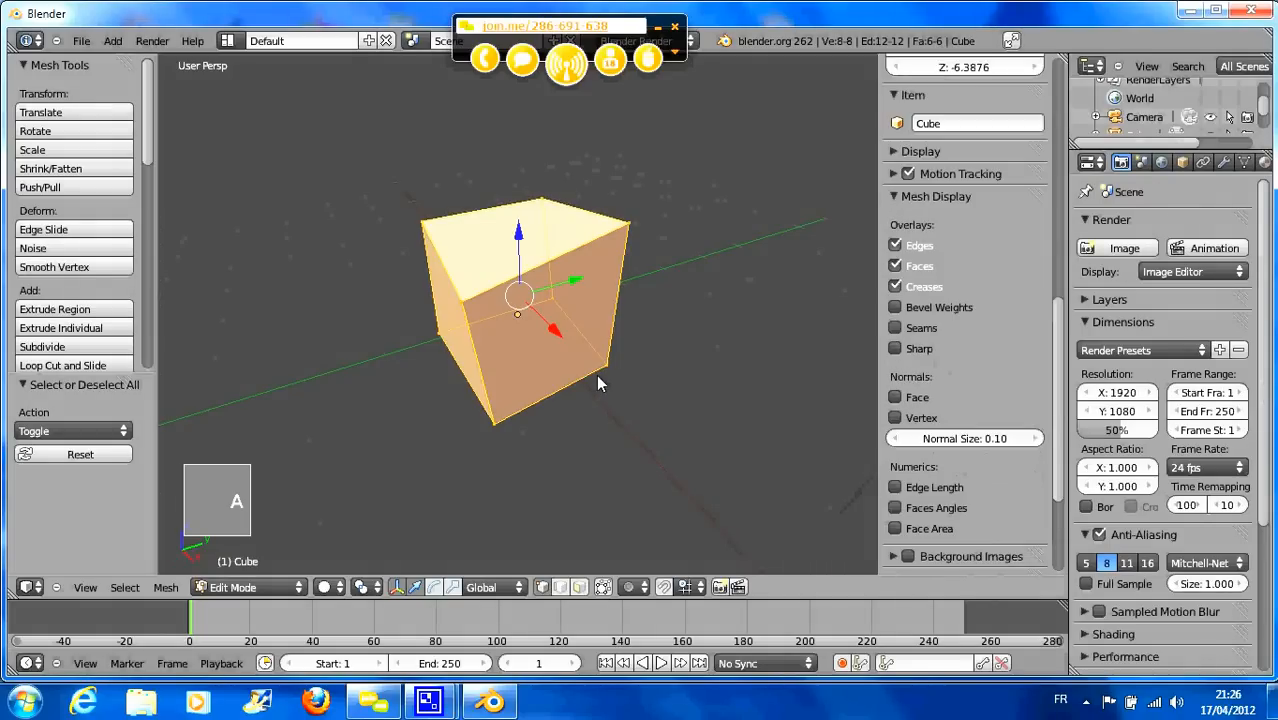
pyautogui.press('a')
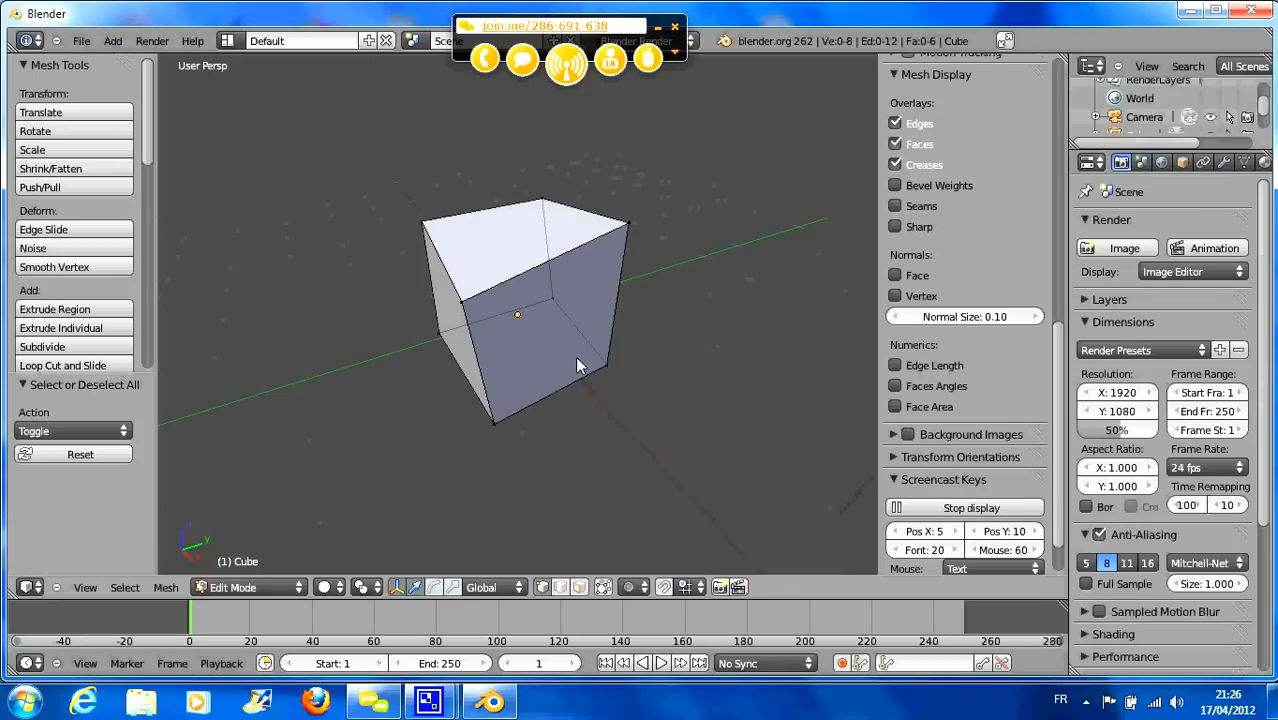
# - Select the hidden lower back vertex together with the adjacent lower front vertex, and the upper and lower back vertices individually
pyautogui.rightClick(555, 301)
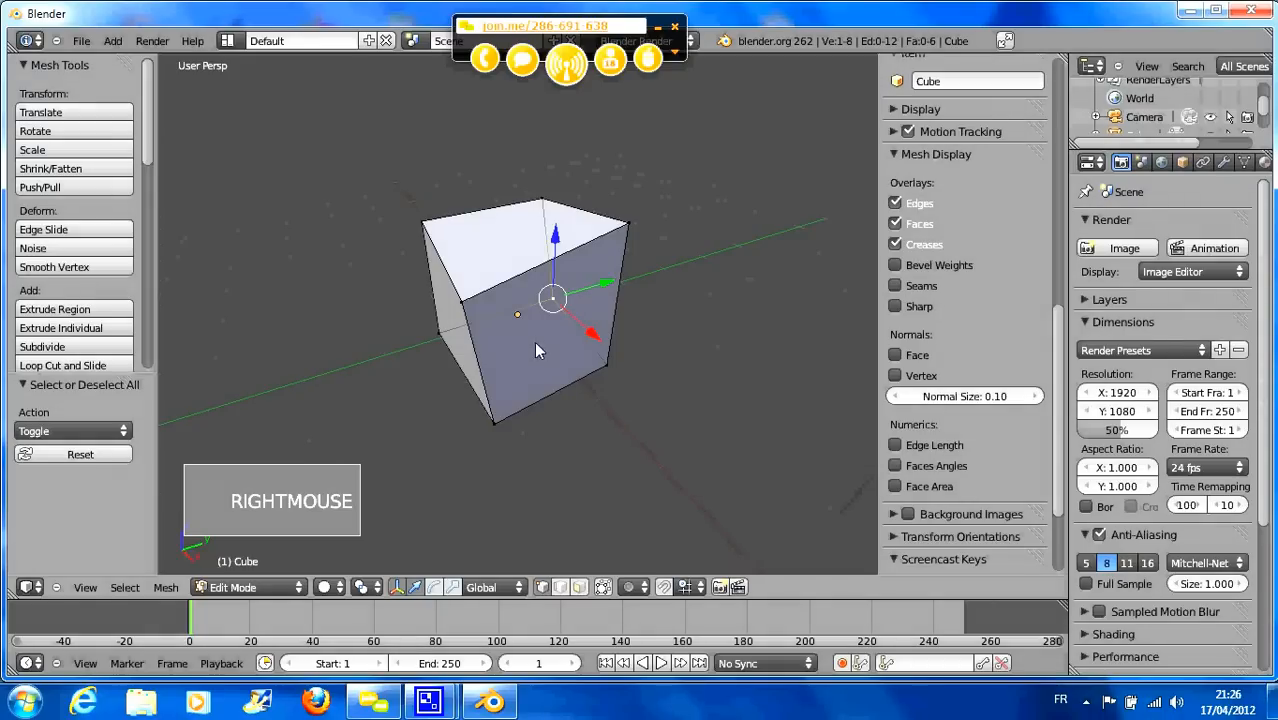
pyautogui.keyDown('shift'); pyautogui.rightClick(608, 371); pyautogui.keyUp('shift')
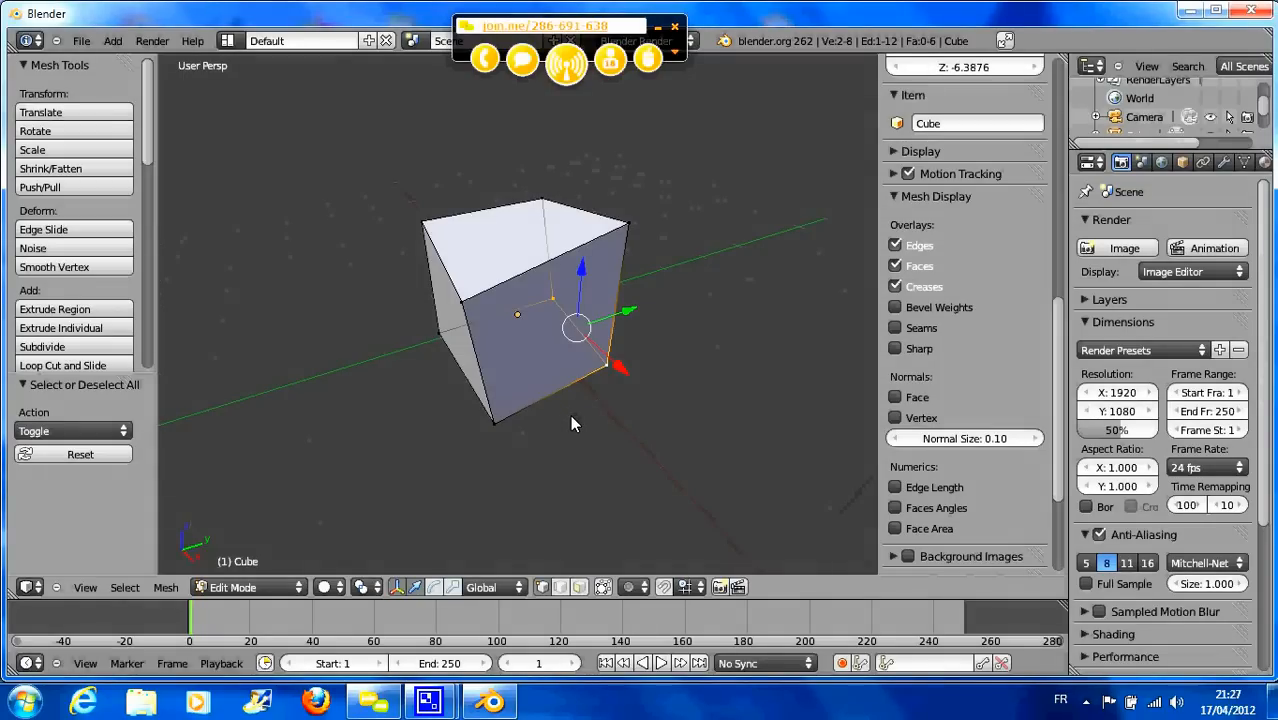
pyautogui.scroll(-4, 570, 415)
pyautogui.moveTo(562, 396); pyautogui.dragTo(579, 337, button='middle')
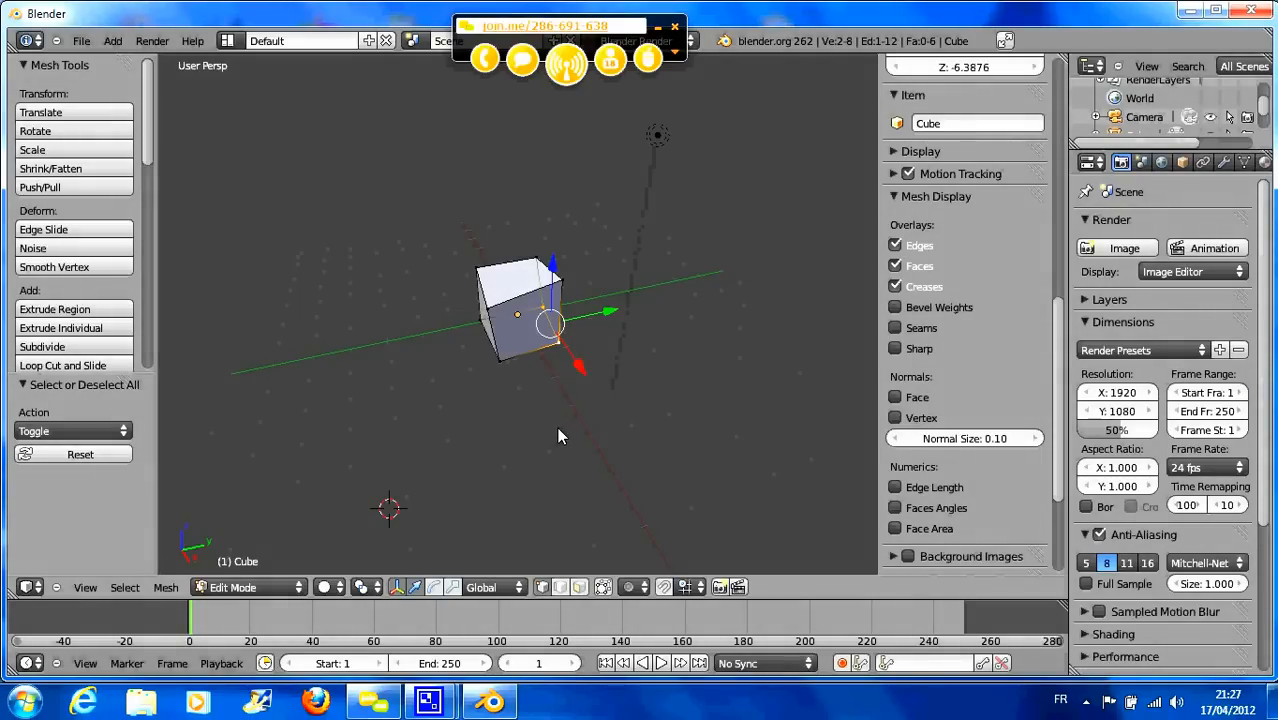
pyautogui.scroll(4, 557, 427)
pyautogui.moveTo(557, 427); pyautogui.dragTo(576, 398, button='middle')
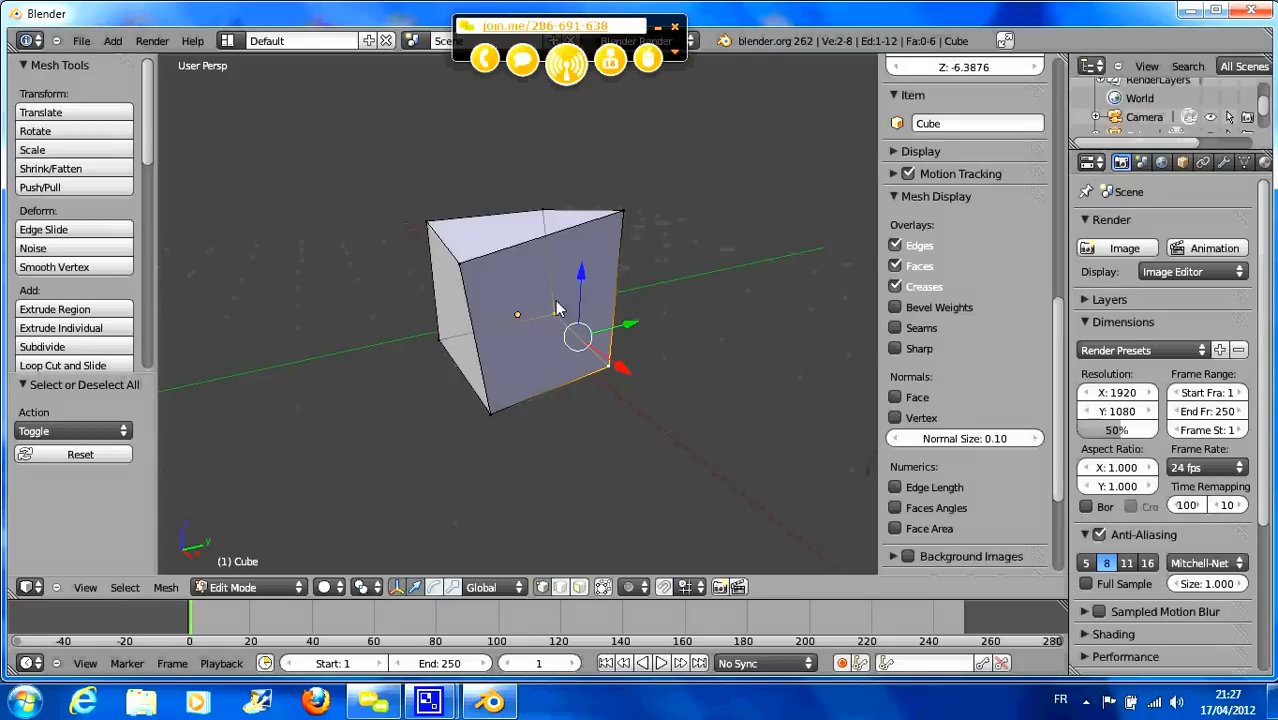
pyautogui.rightClick(549, 230)
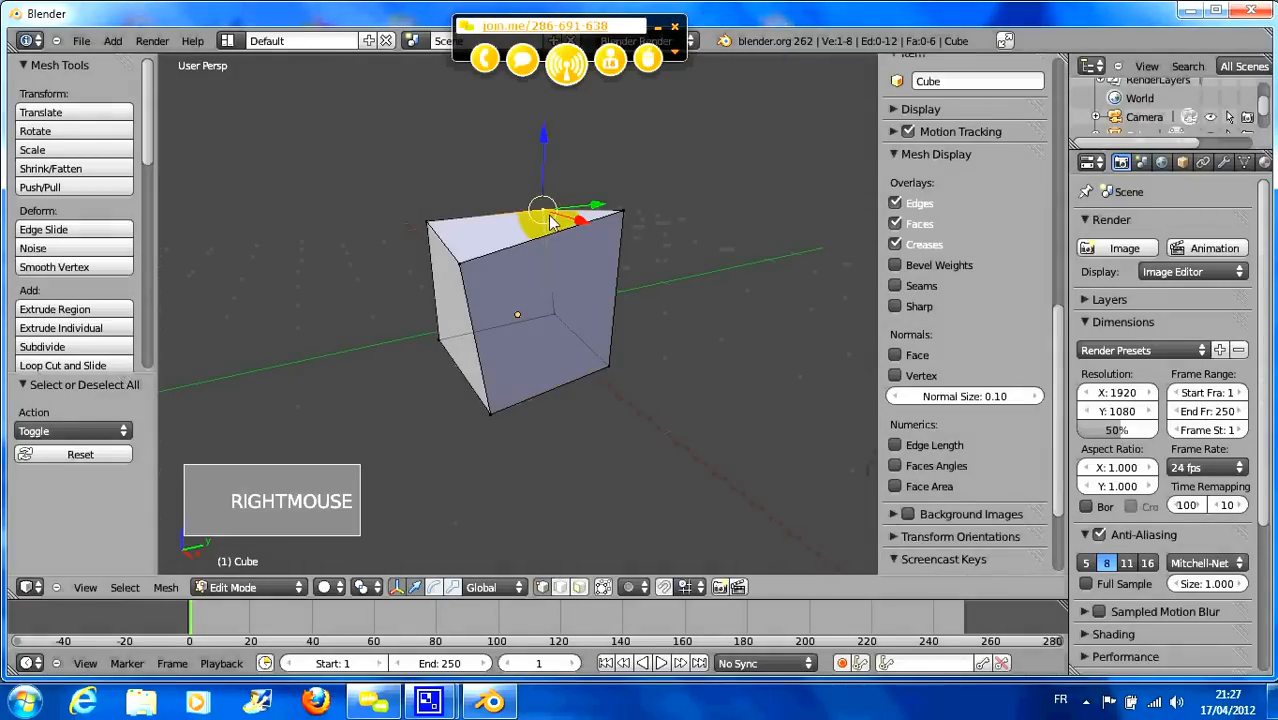
pyautogui.rightClick(552, 312)
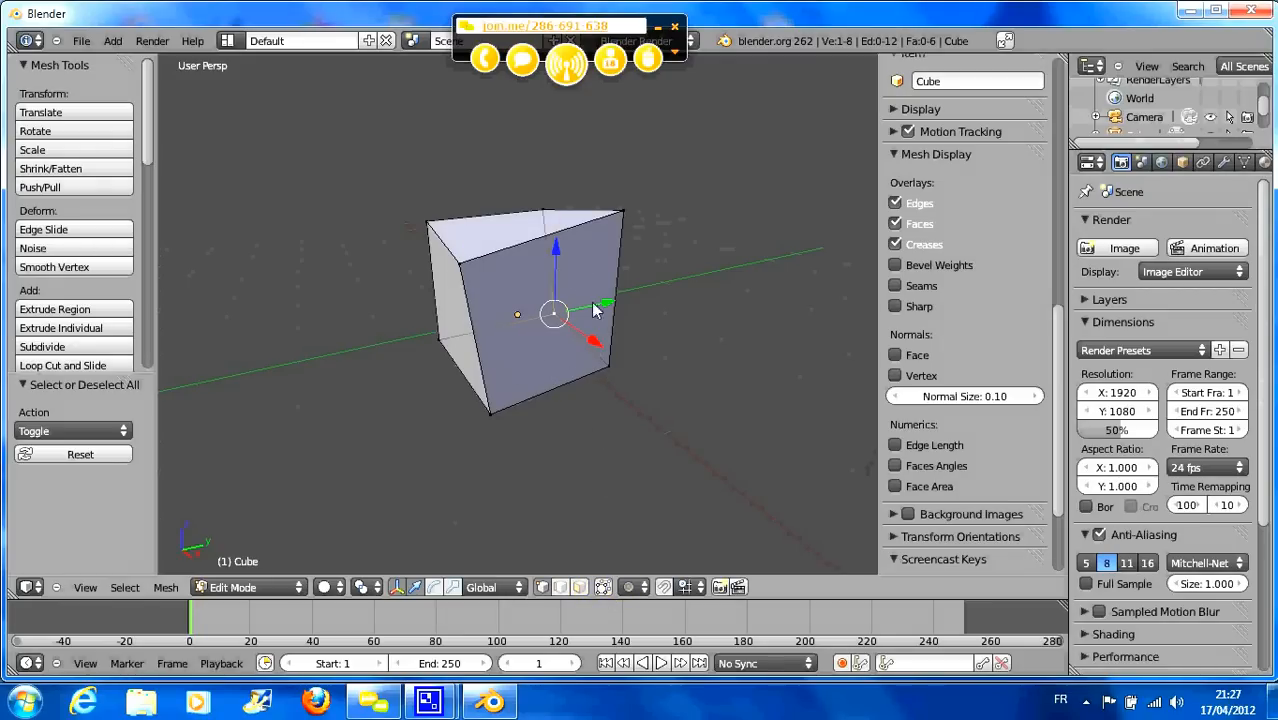
# - Limit the selection to visible geometry, and turn that limit off again
pyautogui.click(603, 590)
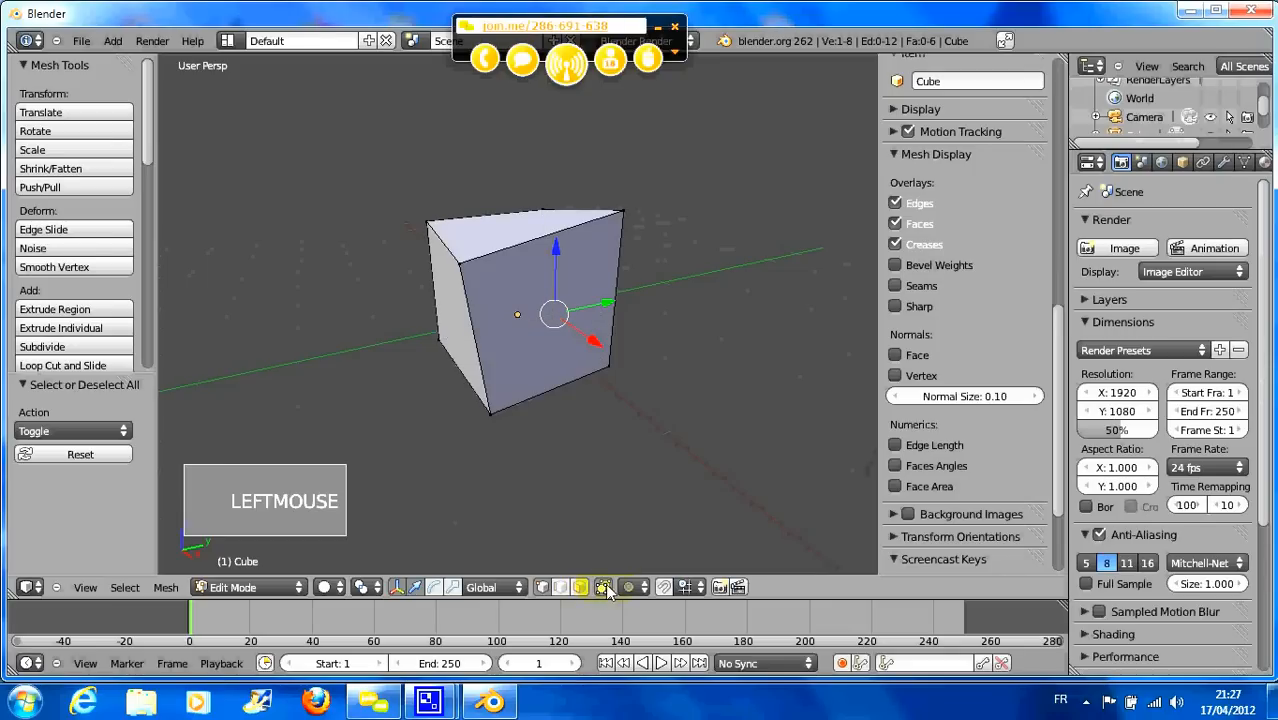
pyautogui.moveTo(516, 308); pyautogui.dragTo(536, 322, button='middle')
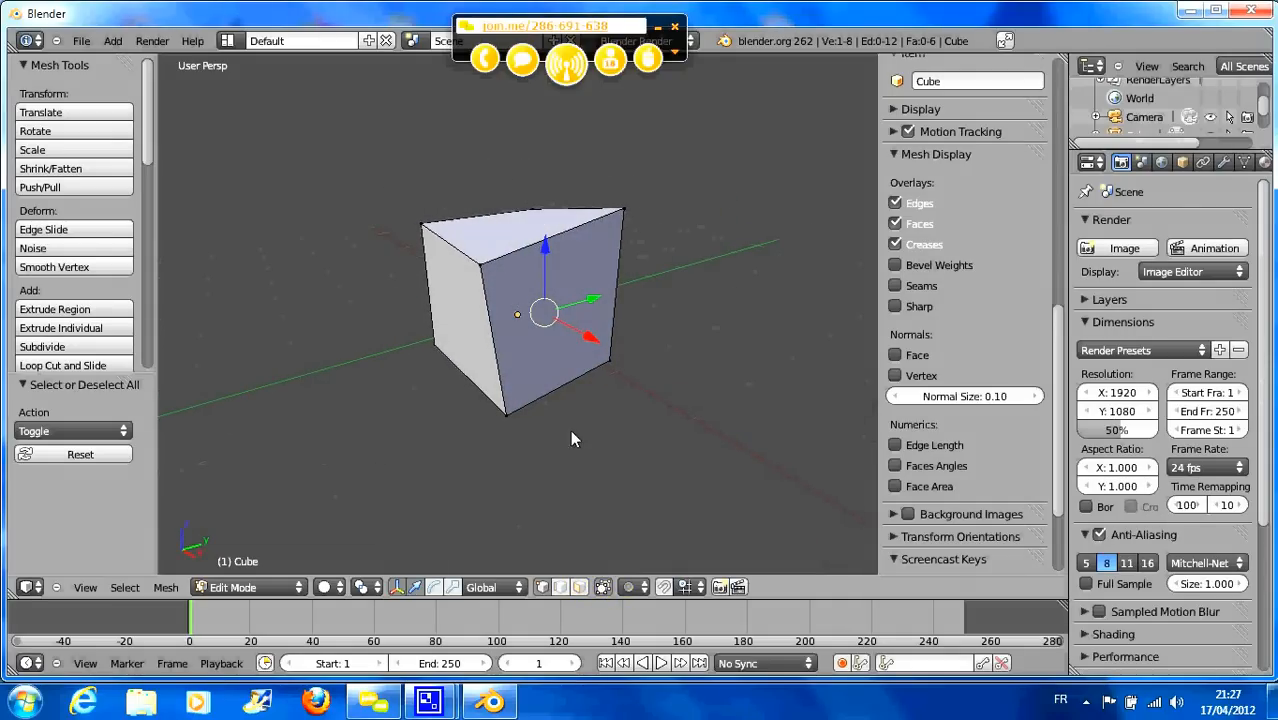
pyautogui.click(603, 588)
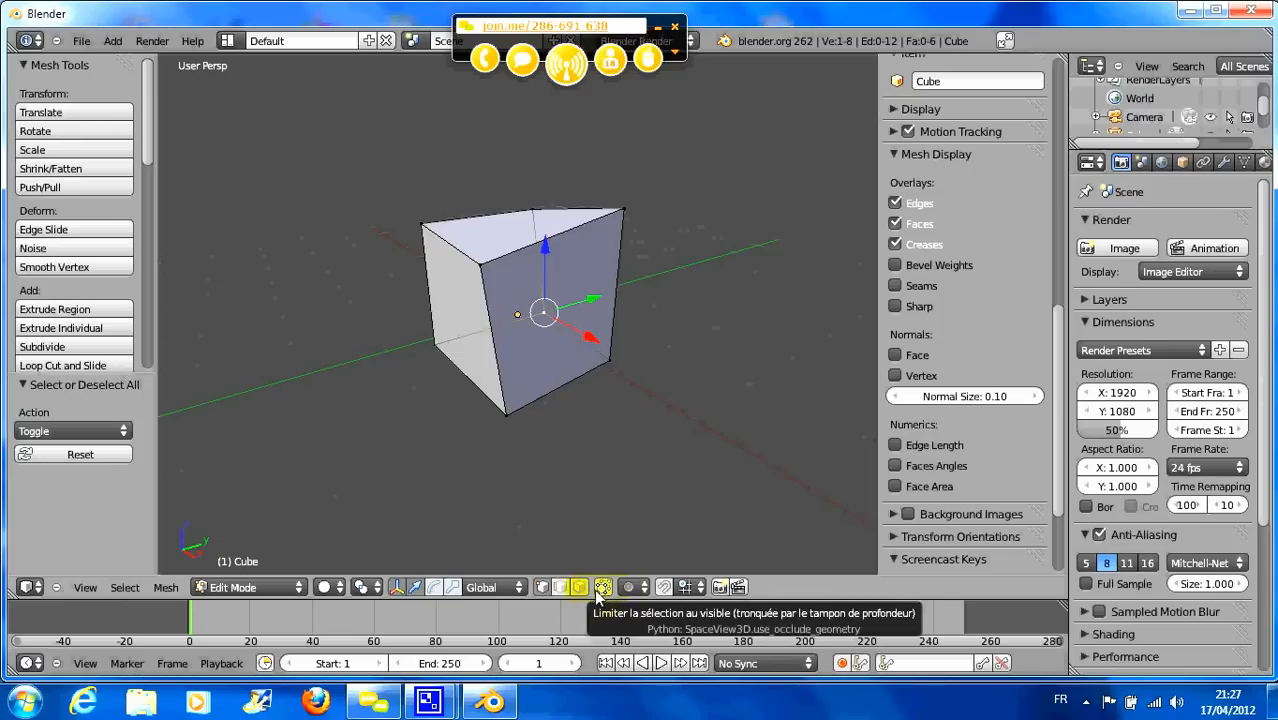
# - Switch to face select mode and alternate between the front and hidden side faces, followed by the top and visible side faces
pyautogui.click(579, 587)
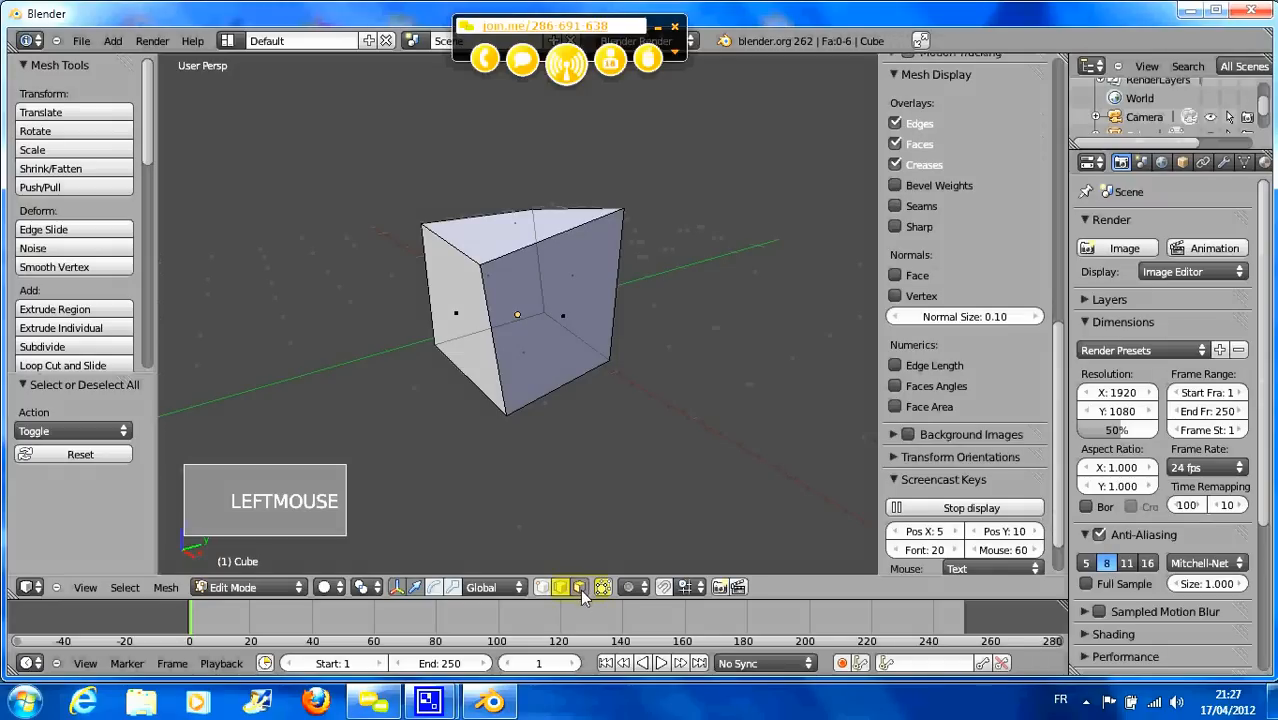
pyautogui.rightClick(562, 318)
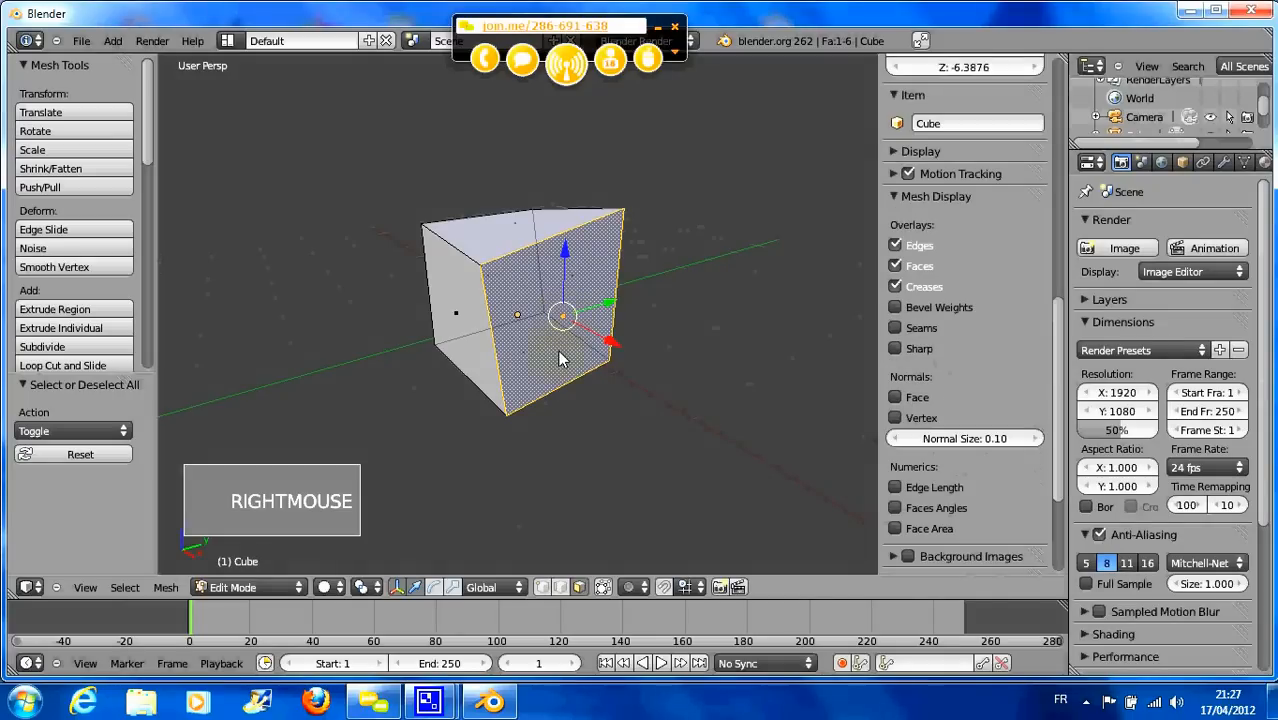
pyautogui.rightClick(592, 281)
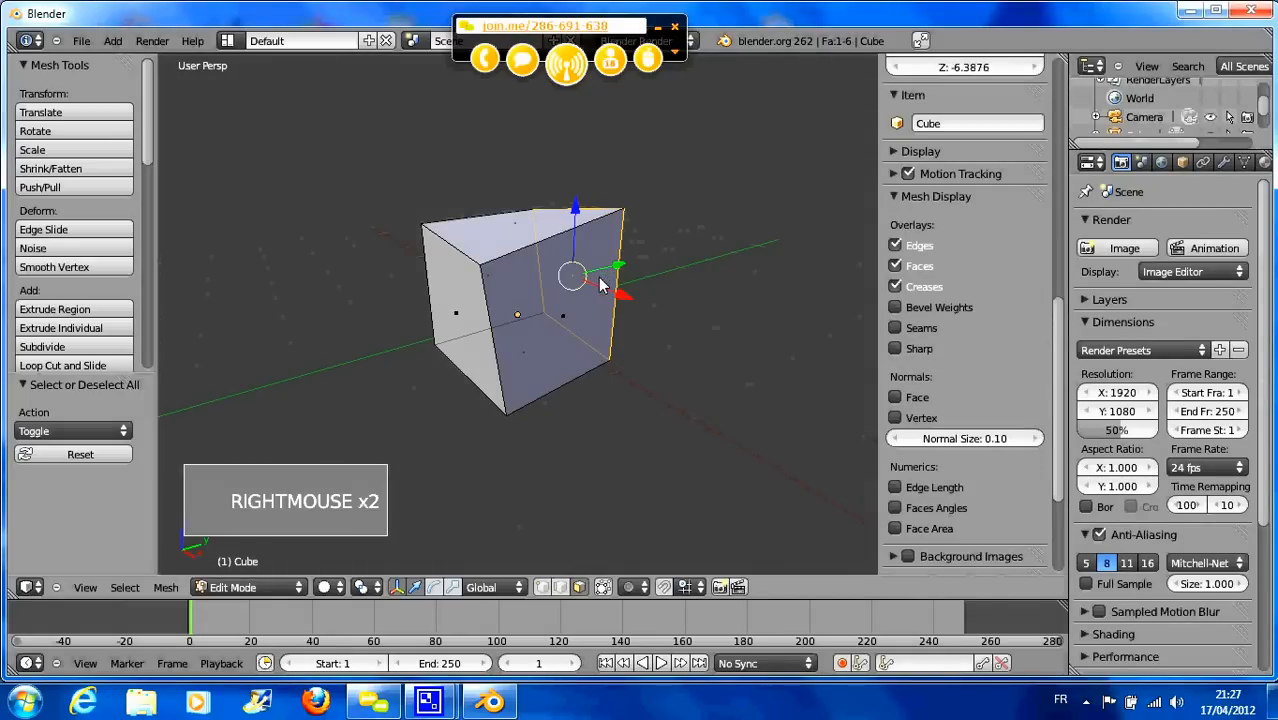
pyautogui.rightClick(567, 317)
pyautogui.rightClick(575, 278)
pyautogui.rightClick(516, 227)
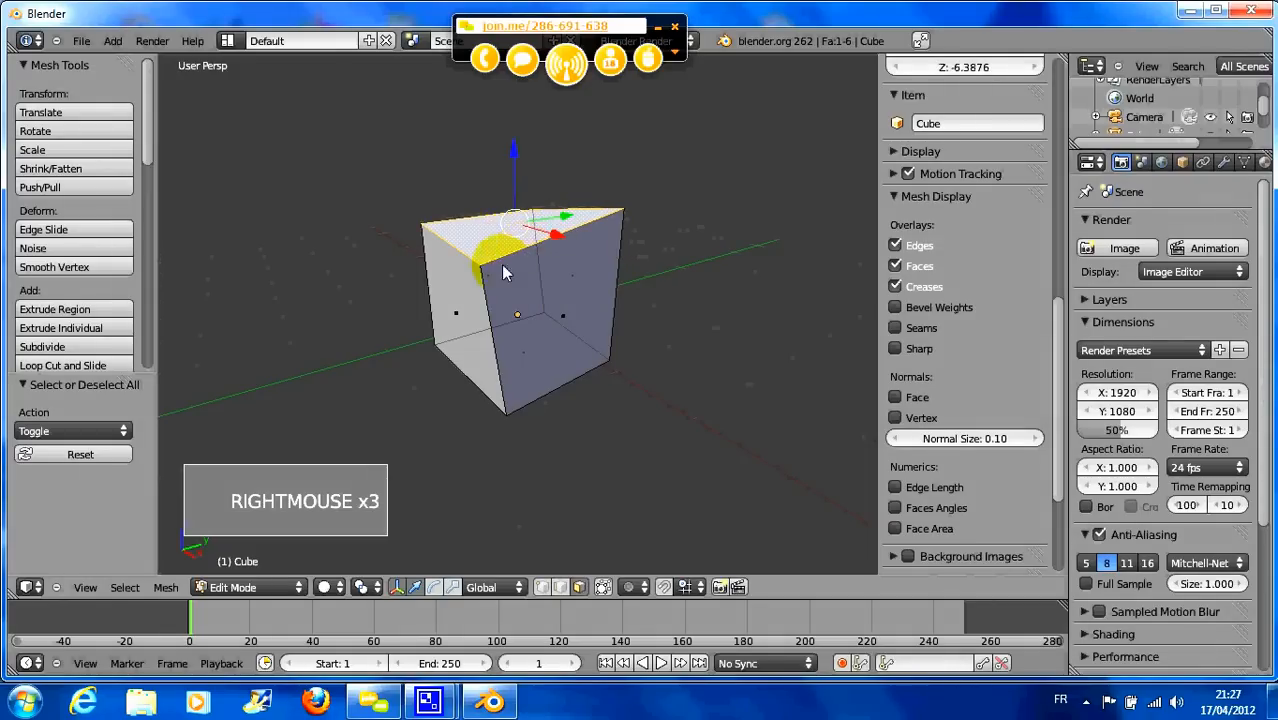
pyautogui.rightClick(458, 309)
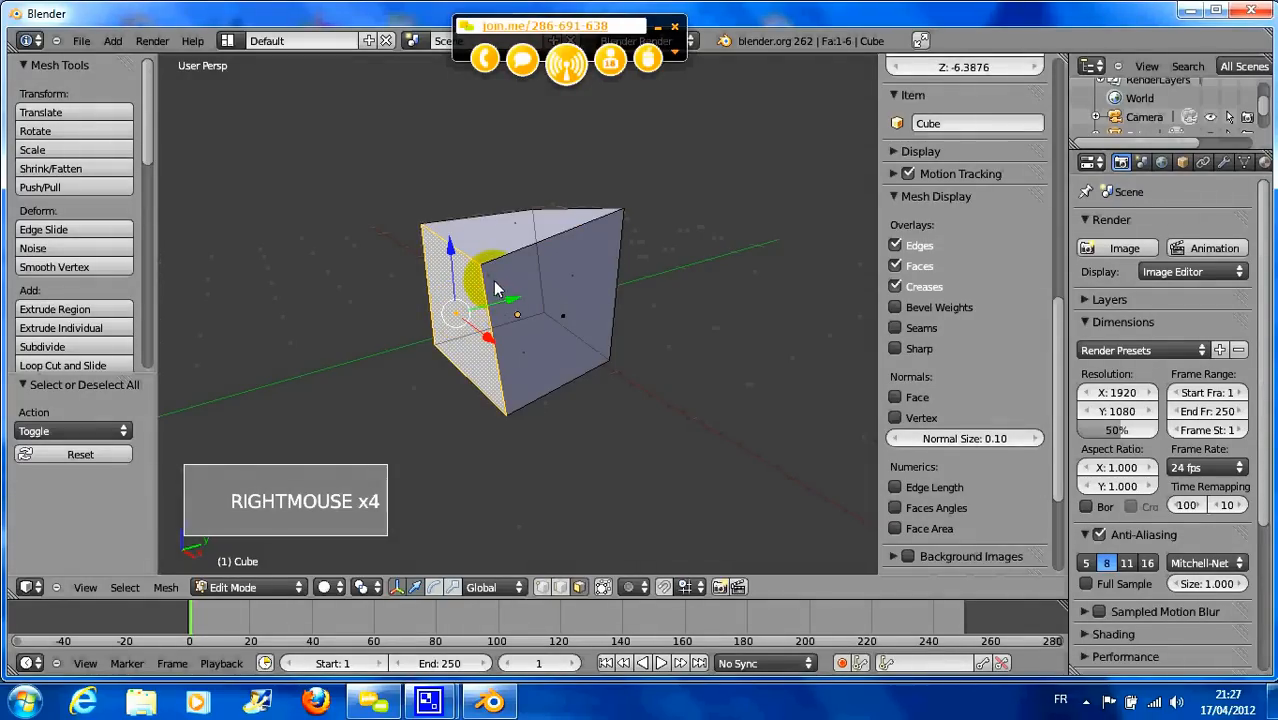
# - Select the cube's hidden back-left side face, its bottom face and its visible right side face one after another
pyautogui.rightClick(503, 310)
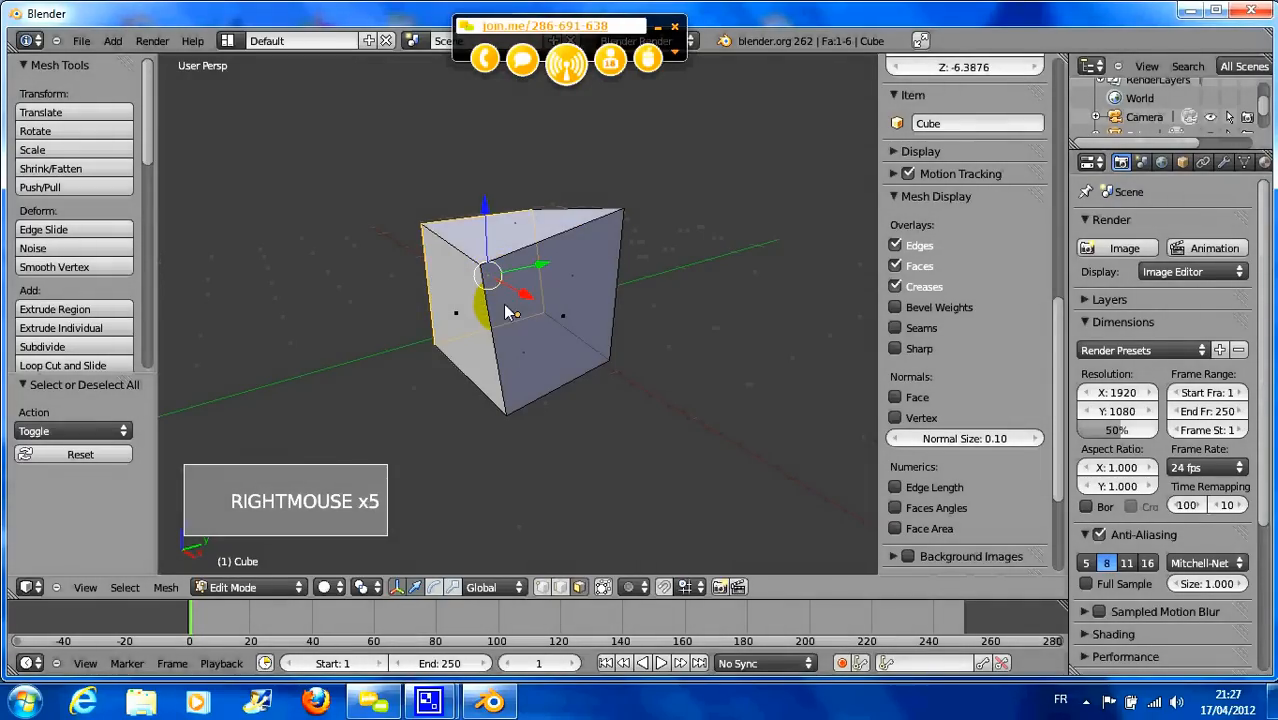
pyautogui.rightClick(522, 360)
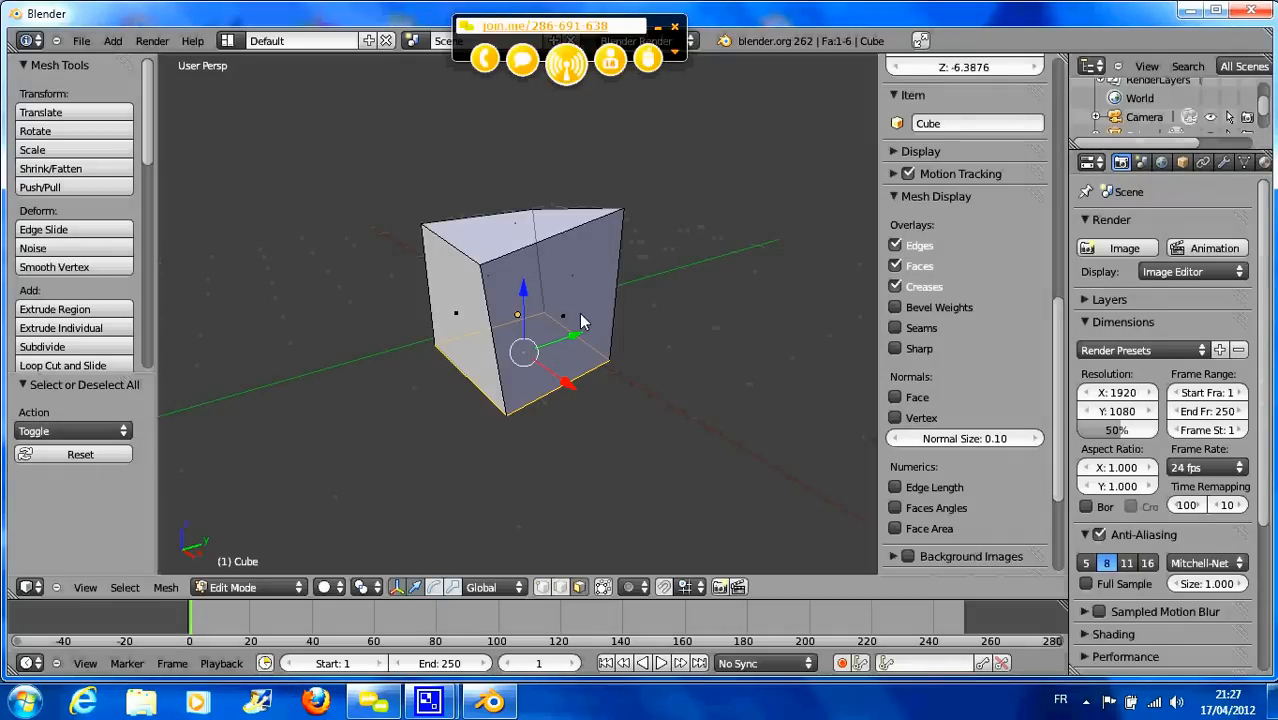
pyautogui.rightClick(566, 324)
# - Select in turn the hidden back-right face, the visible left side face and the visible right side face
pyautogui.scroll(4, 594, 330)
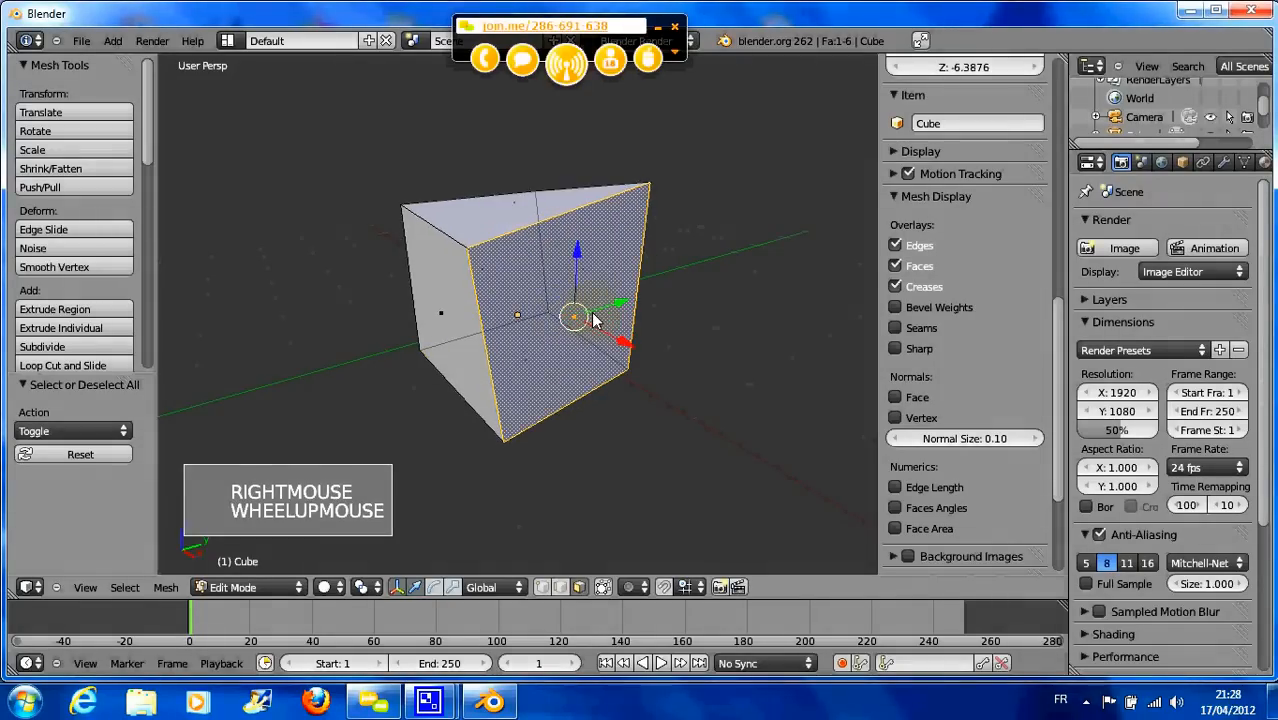
pyautogui.moveTo(594, 318); pyautogui.dragTo(610, 240, button='middle')
pyautogui.rightClick(614, 233)
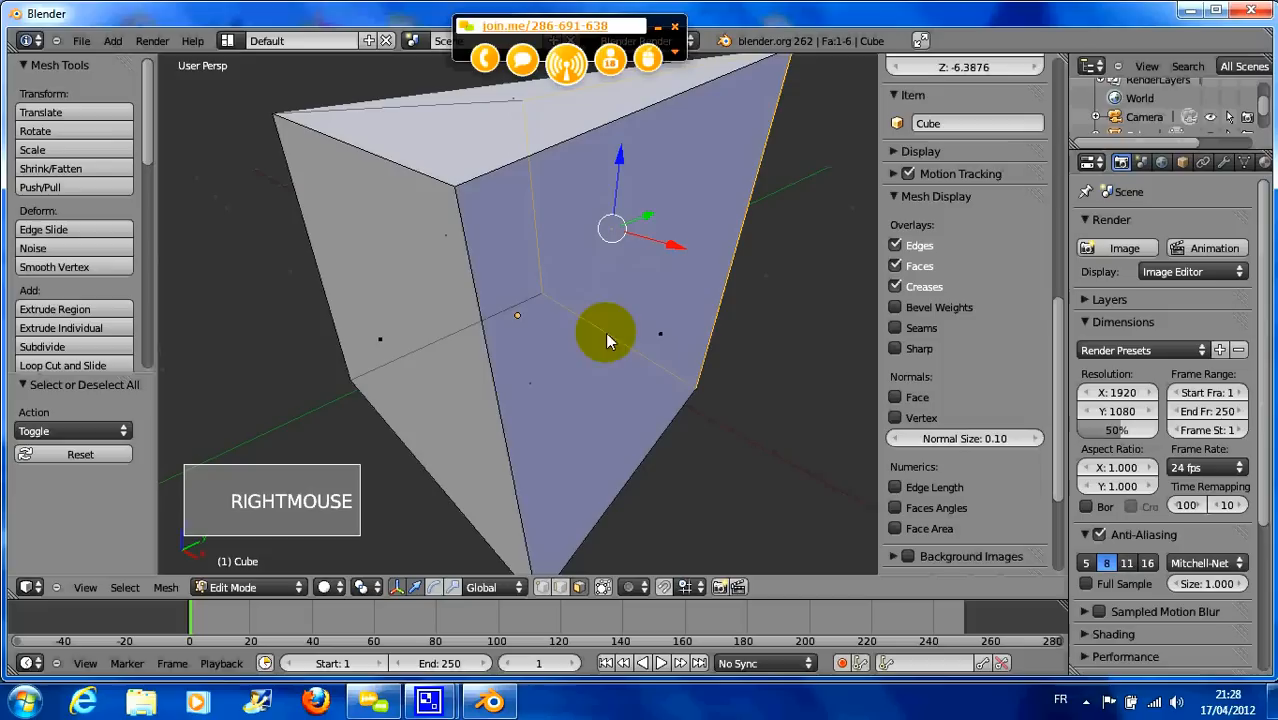
pyautogui.rightClick(460, 367)
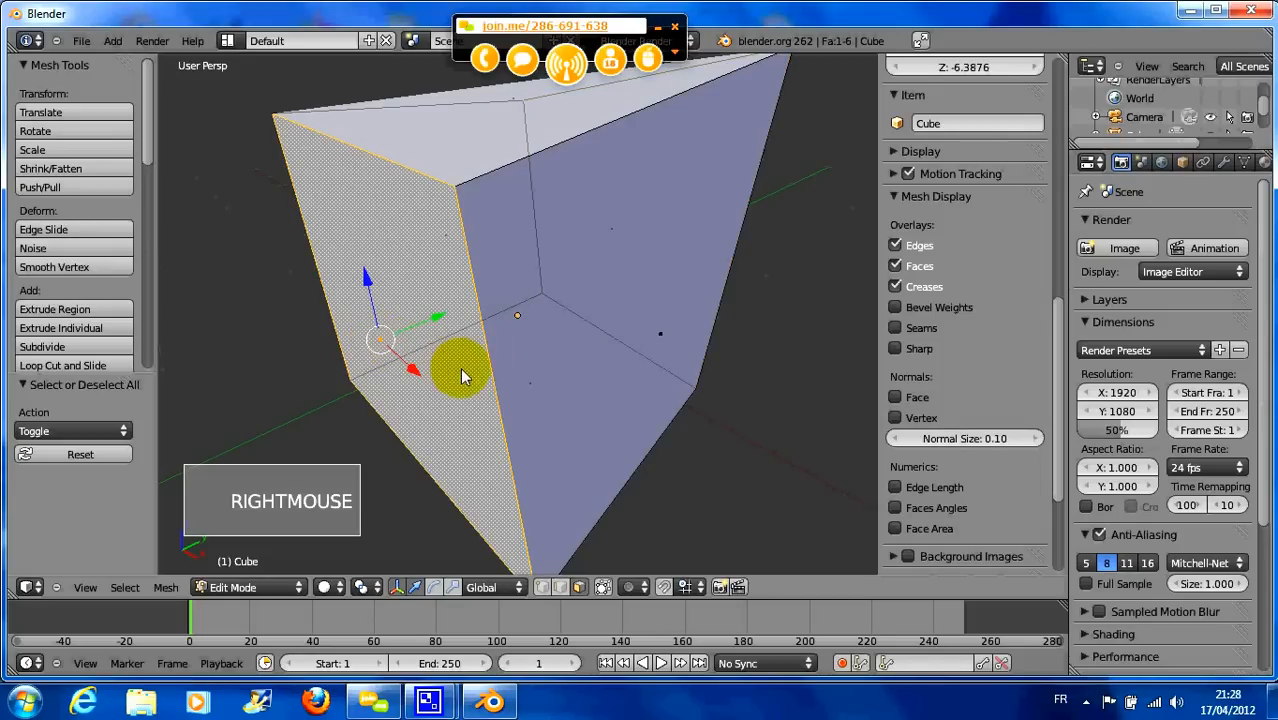
pyautogui.scroll(-3, 465, 372)
pyautogui.moveTo(519, 368); pyautogui.dragTo(597, 225, button='middle')
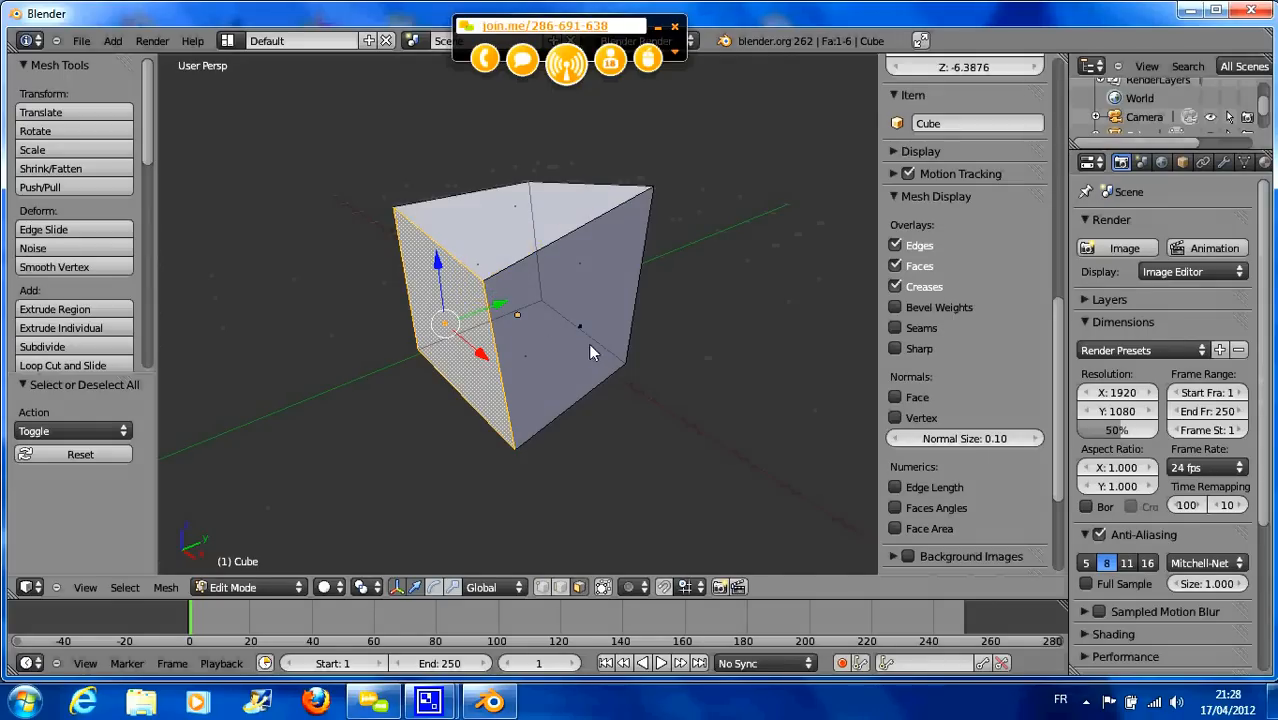
pyautogui.scroll(1, 590, 350)
pyautogui.scroll(1, 596, 336)
pyautogui.scroll(-1, 596, 336)
pyautogui.rightClick(590, 395)
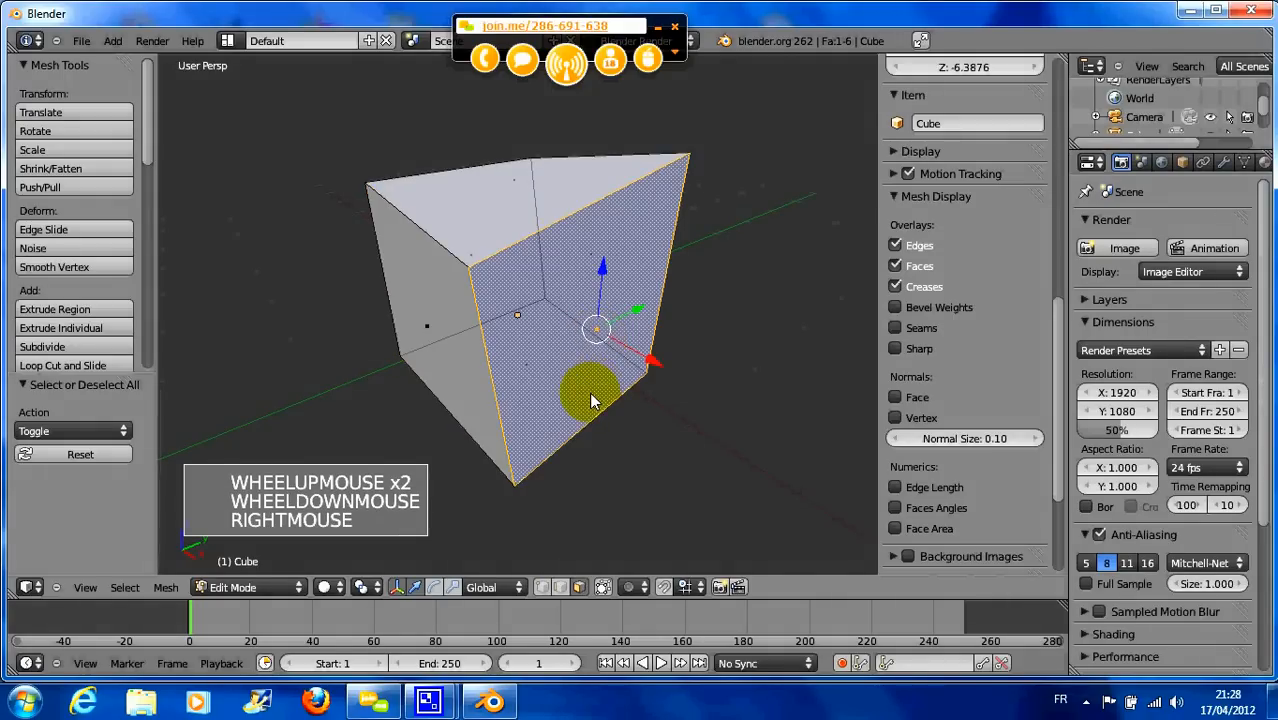
# - Limit the selection to visible geometry and view the proportional editing modes
pyautogui.scroll(-2, 590, 393)
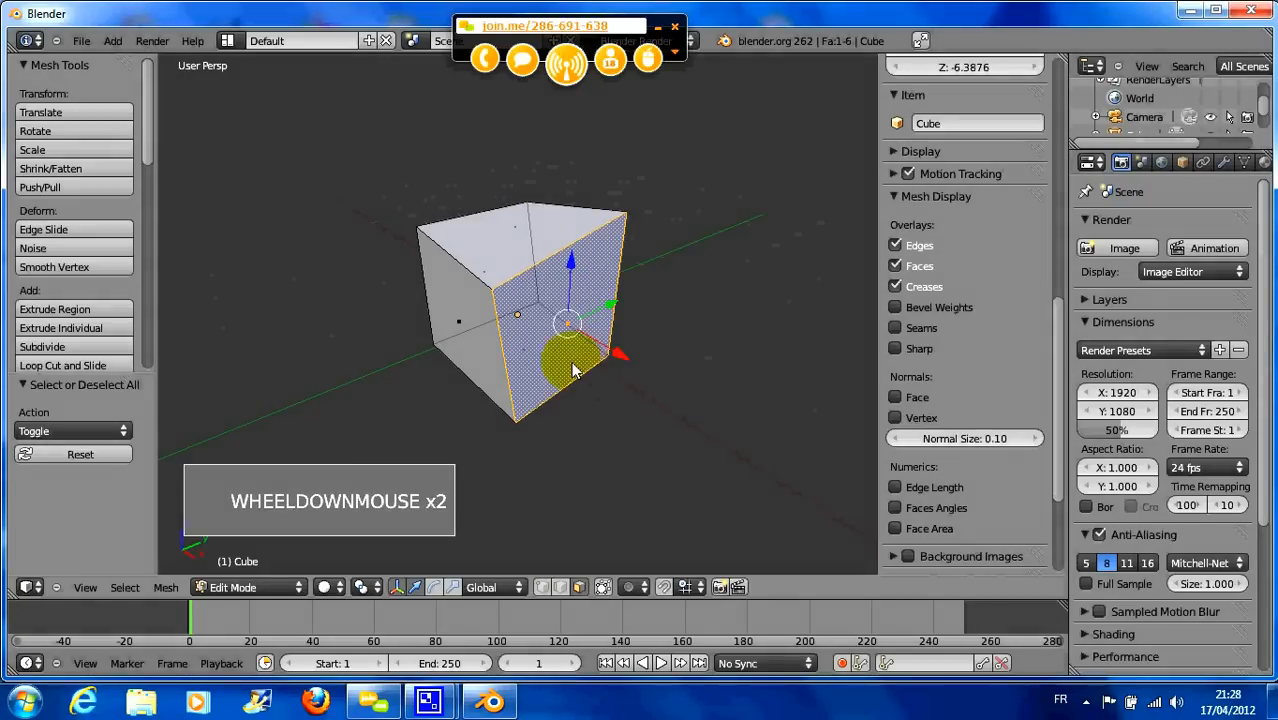
pyautogui.moveTo(572, 363); pyautogui.dragTo(563, 368, button='middle')
pyautogui.scroll(-2, 551, 367)
pyautogui.scroll(1, 550, 366)
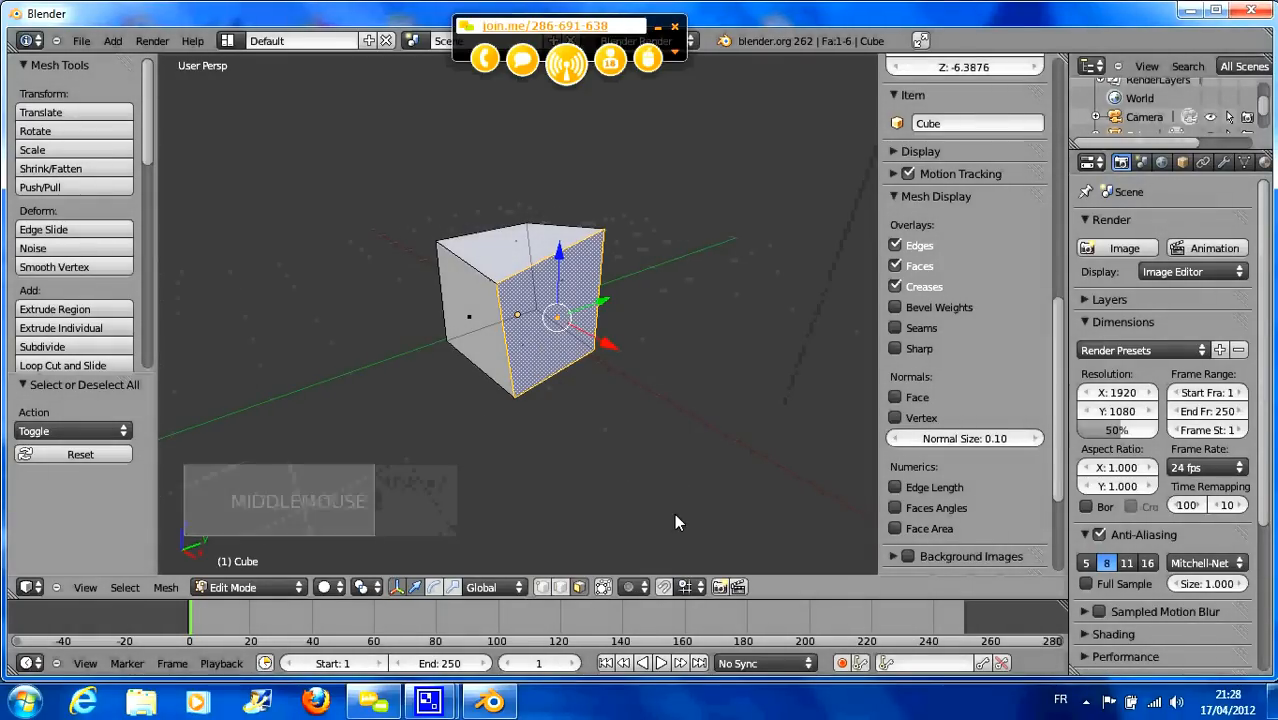
pyautogui.click(604, 594)
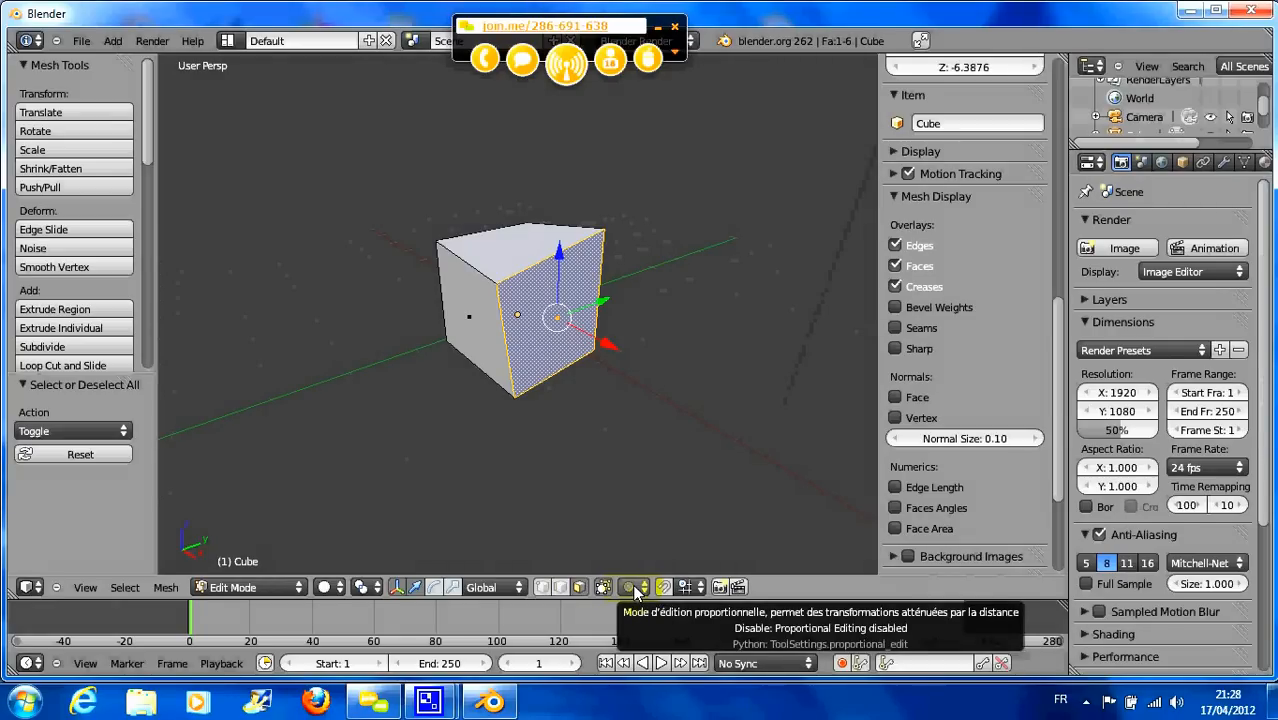
pyautogui.click(631, 588)
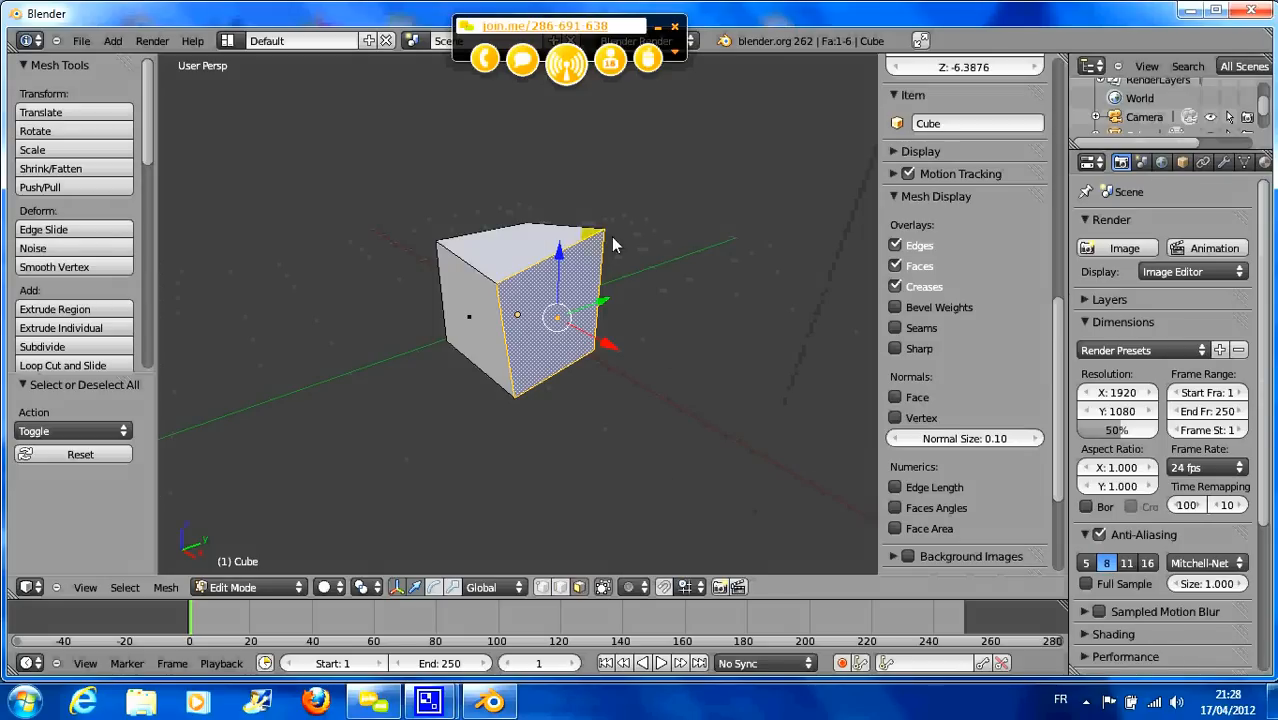
# - Switch to vertex select mode and move the cube's upper right vertex downward, finishing with a shift of about -0.155 in Y and 0.05 in Z
pyautogui.click(541, 587)
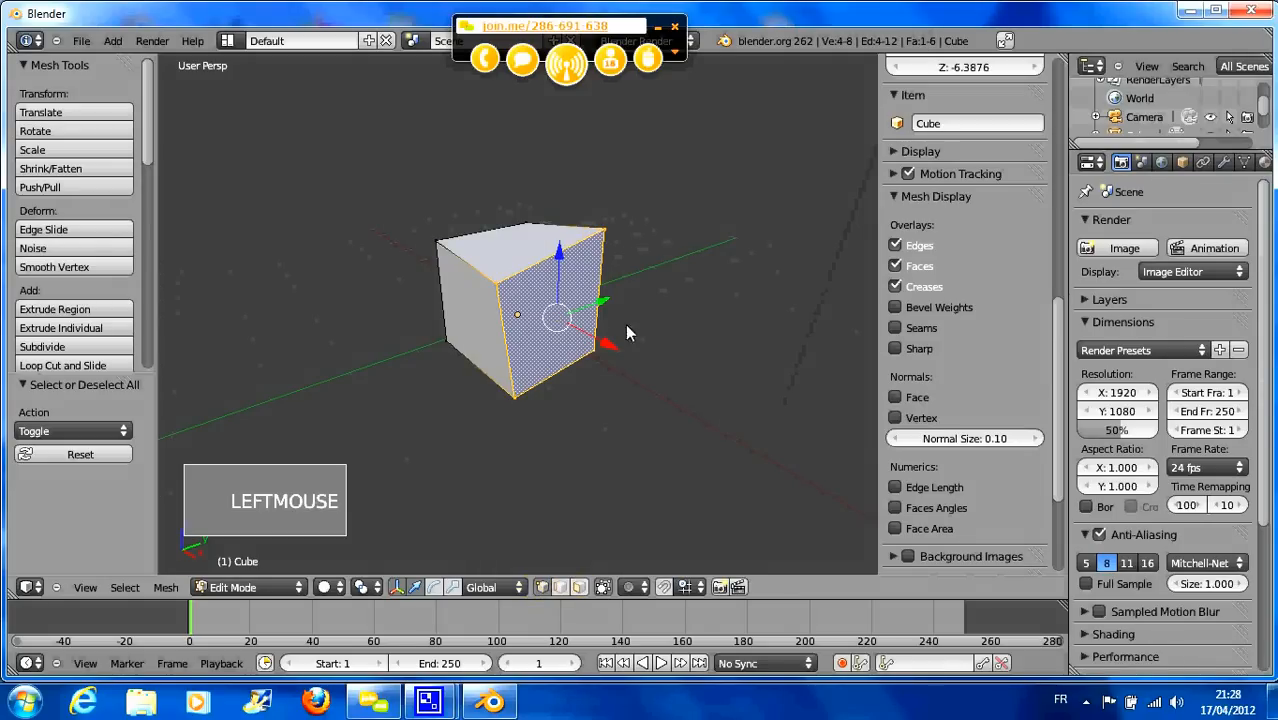
pyautogui.rightClick(604, 228)
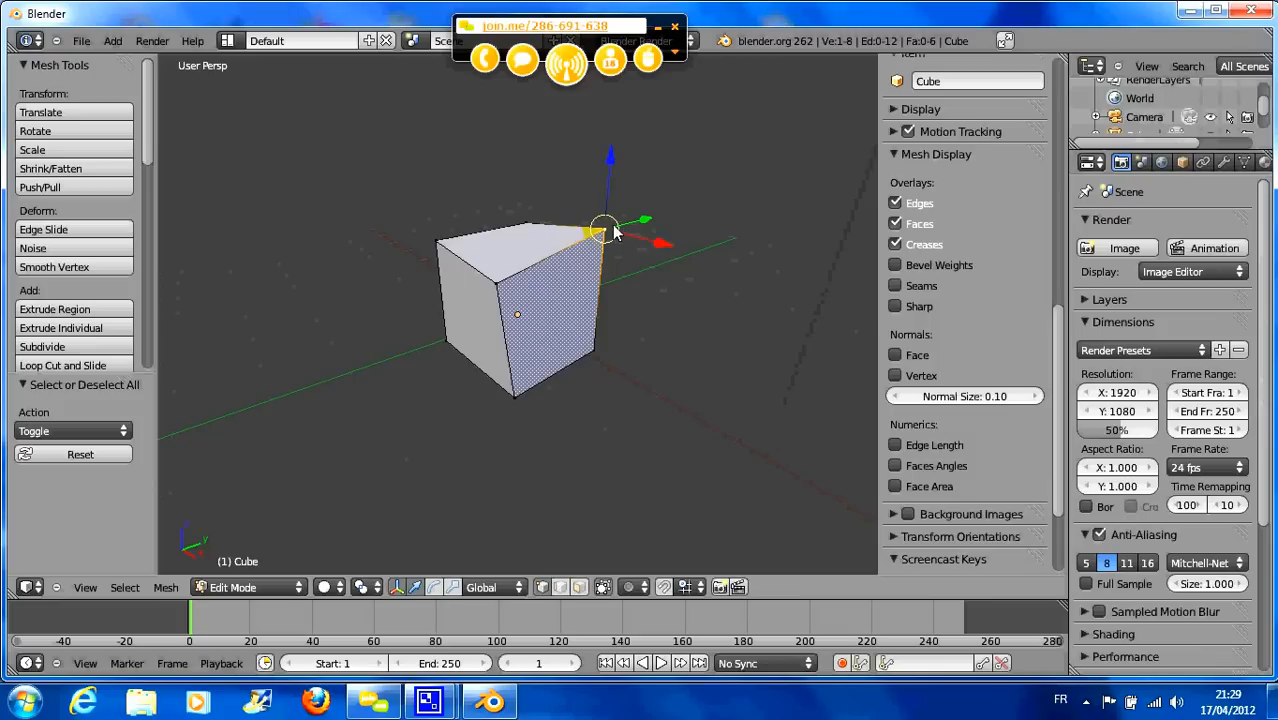
pyautogui.moveTo(610, 236); pyautogui.dragTo(597, 269)
pyautogui.keyDown('ctrl'); pyautogui.moveTo(594, 283); pyautogui.dragTo(641, 304); pyautogui.keyUp('ctrl')
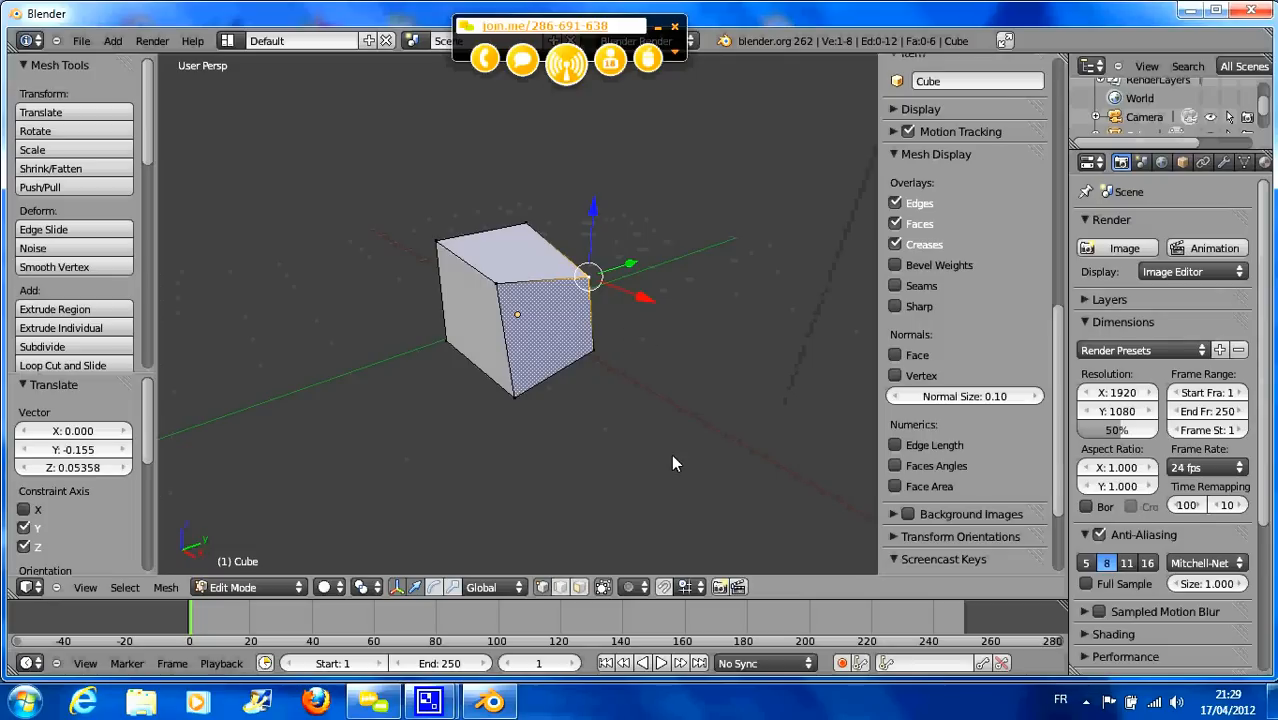
# - Enable proportional editing and move the selected vertex about 1.22 along X, enlarging the influence radius during the move
pyautogui.click(630, 588)
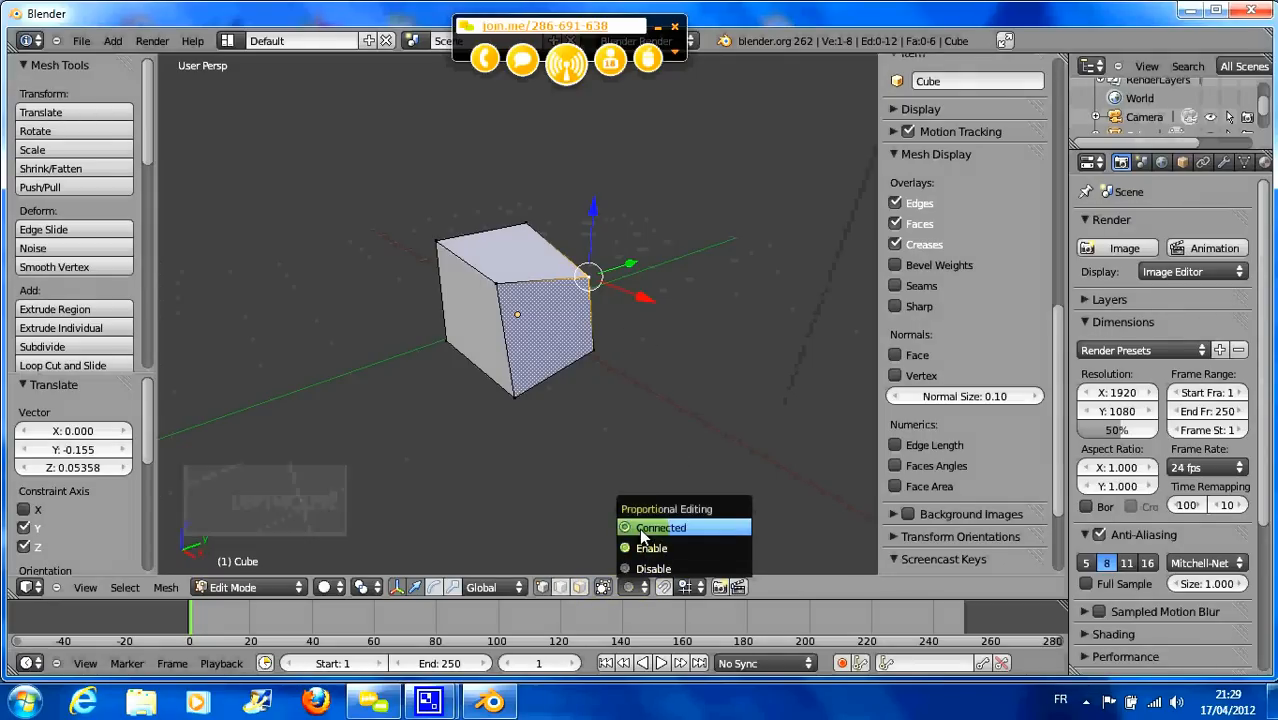
pyautogui.click(637, 547)
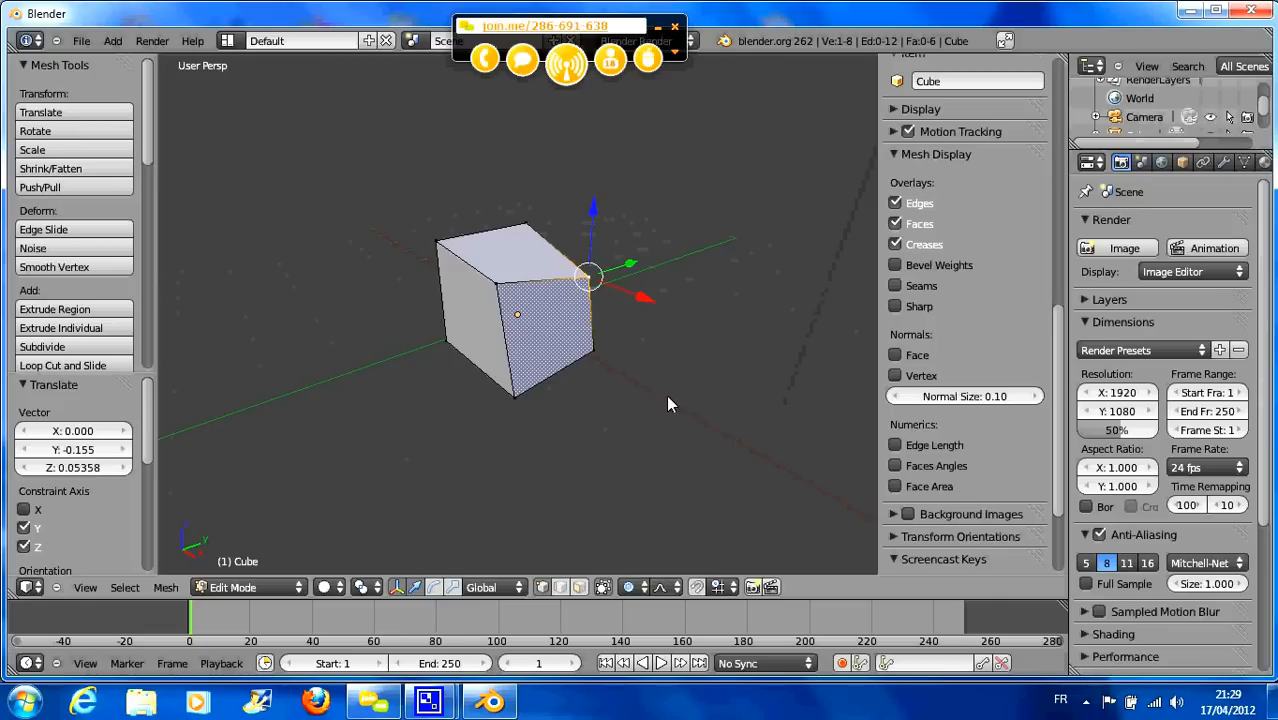
pyautogui.moveTo(599, 277); pyautogui.dragTo(638, 312)
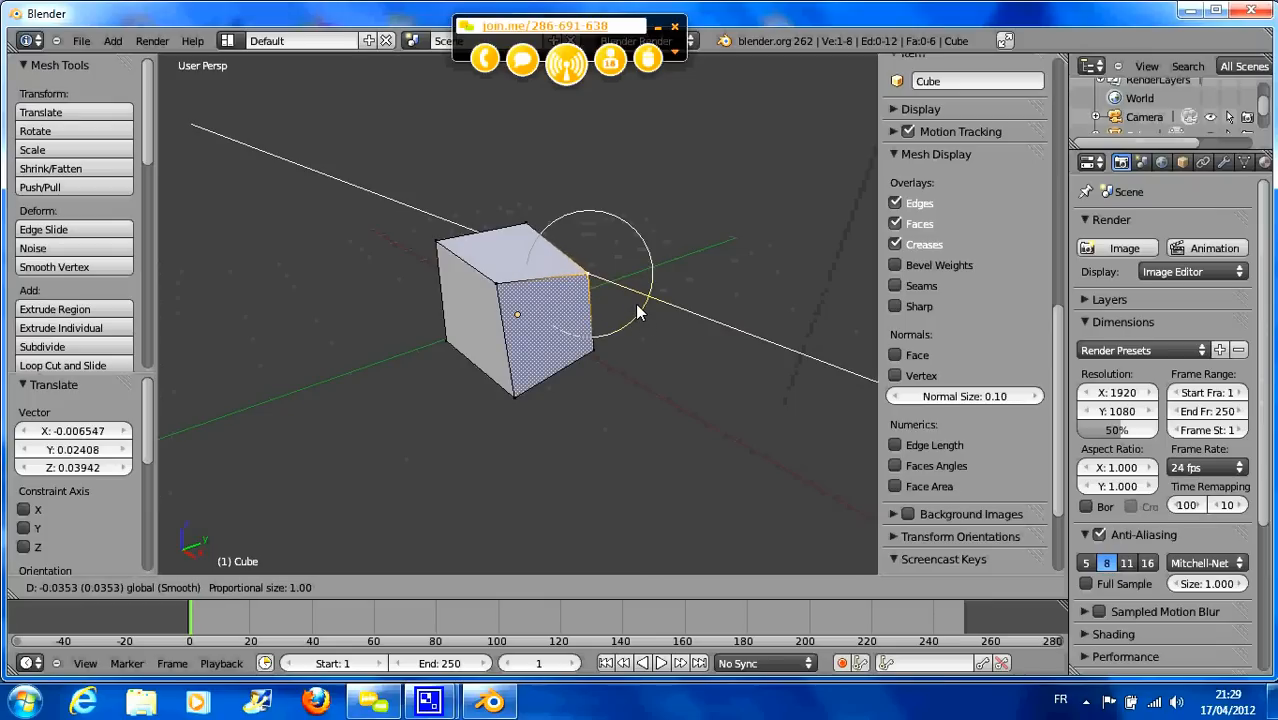
pyautogui.scroll(-4, 638, 312)
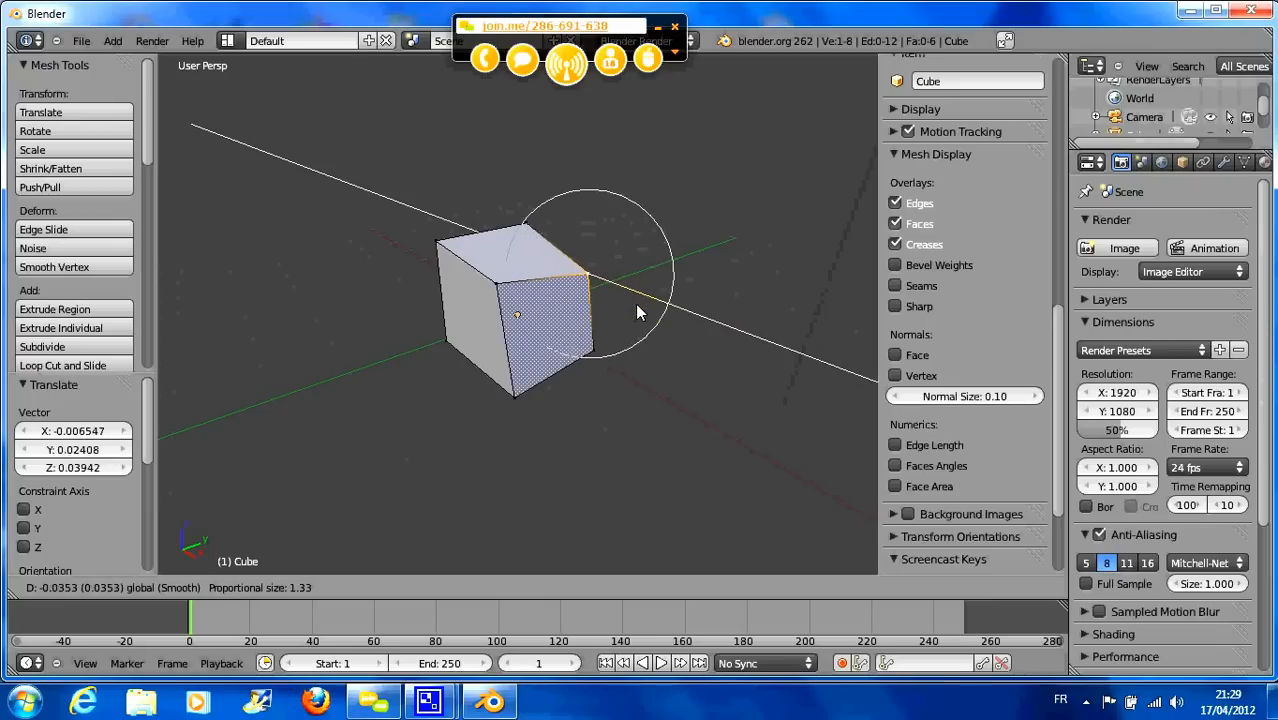
pyautogui.scroll(-2, 638, 312)
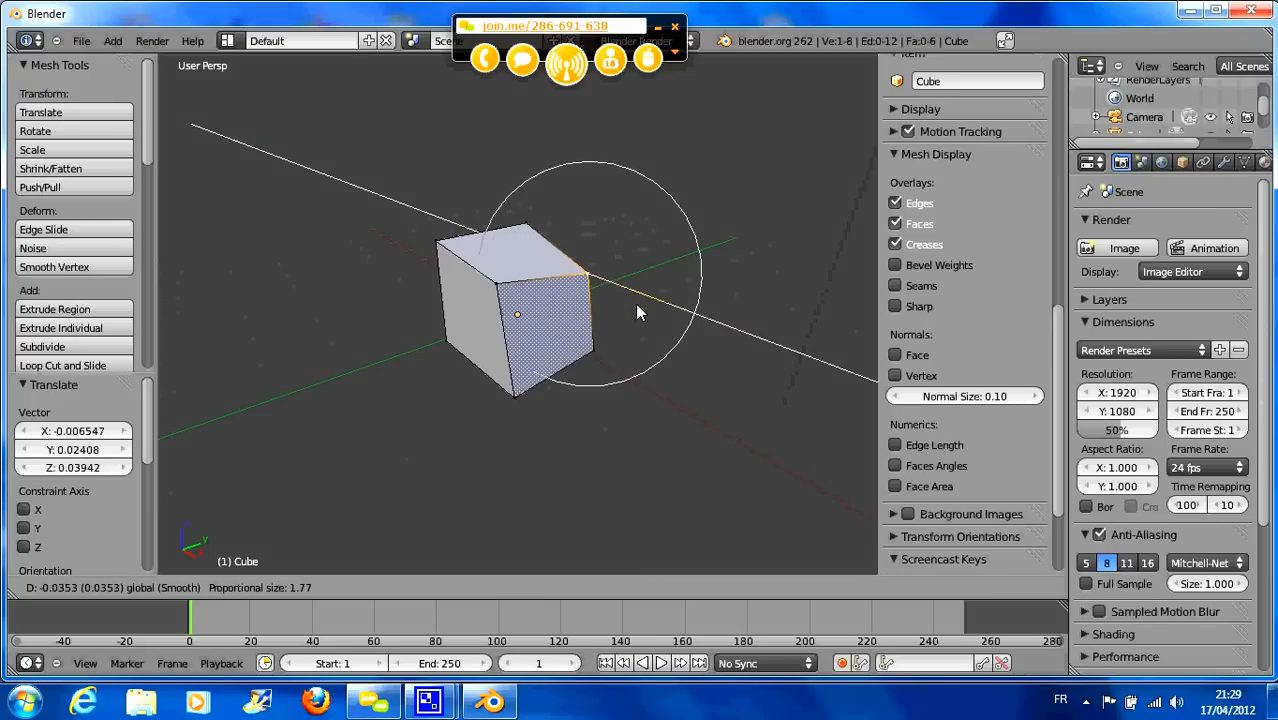
pyautogui.moveTo(638, 310); pyautogui.dragTo(671, 397)
pyautogui.scroll(-7, 677, 343)
pyautogui.scroll(-3, 762, 452)
pyautogui.moveTo(667, 383); pyautogui.dragTo(606, 404, button='middle')
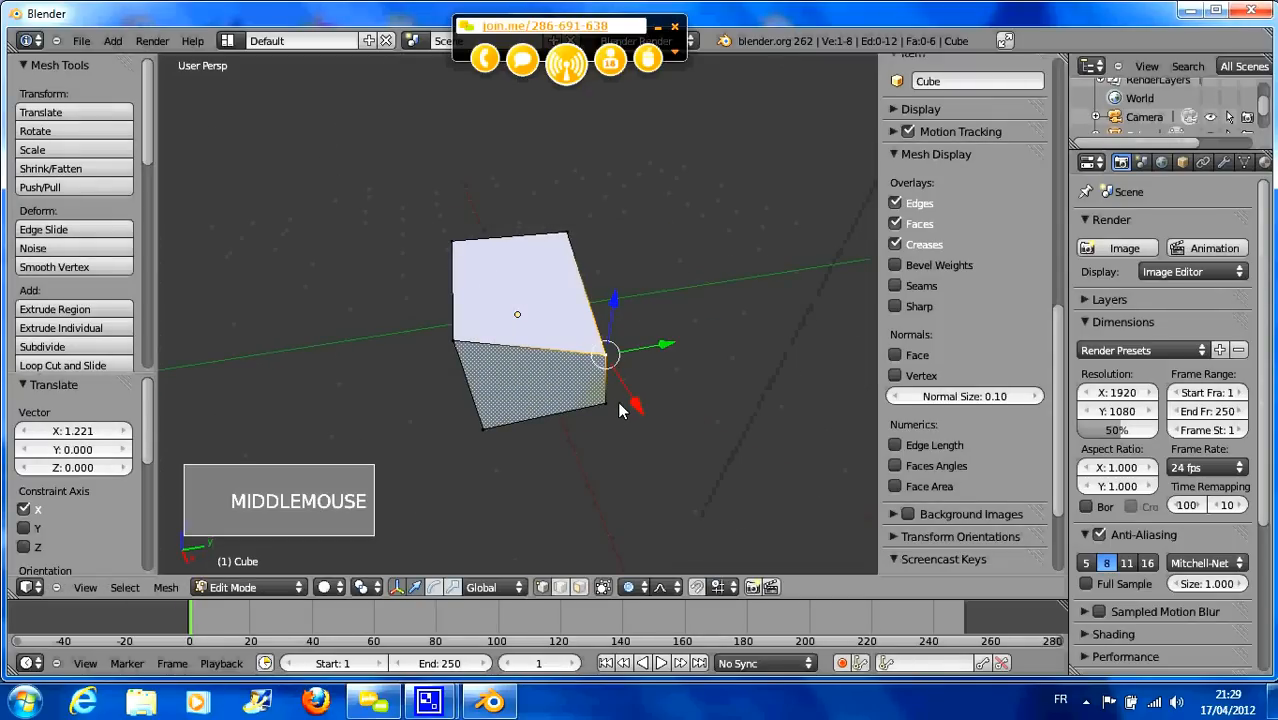
# - Discard the deformed cube by starting a new file from the start-up scene
pyautogui.click(82, 41)
pyautogui.click(90, 63)
pyautogui.click(90, 63)
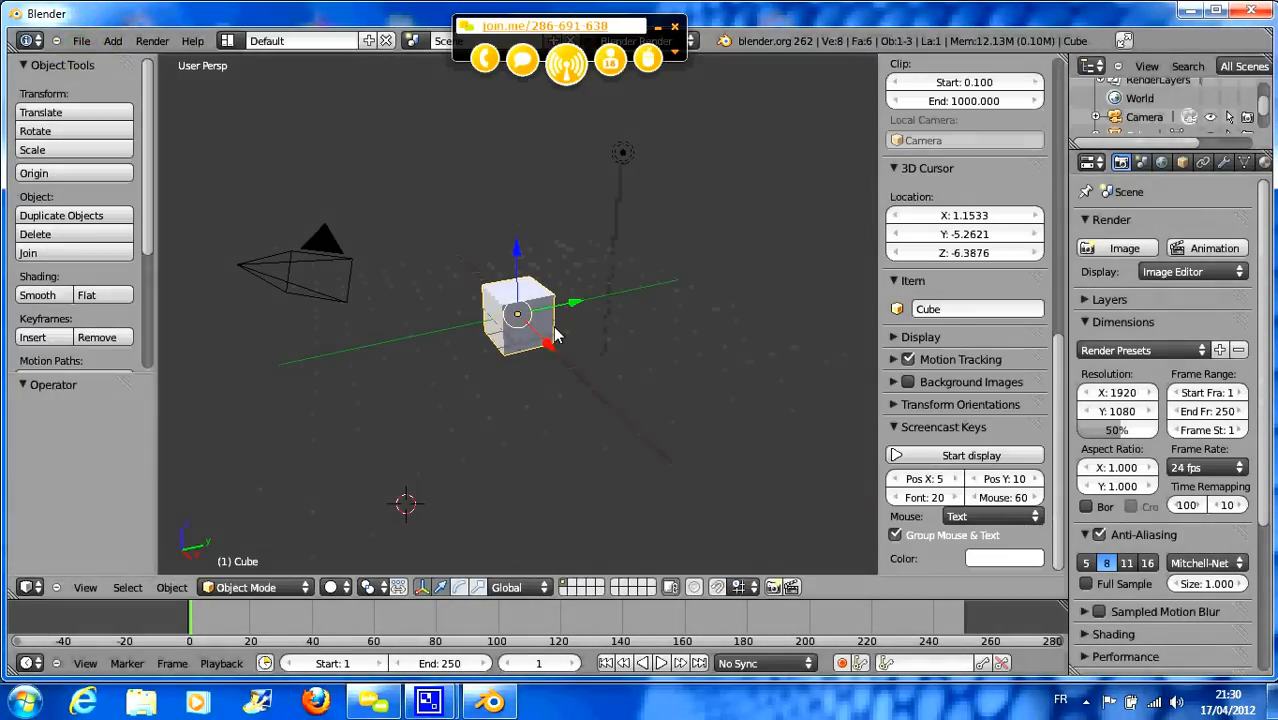
# - Switch the default cube back and forth between Object Mode and Edit Mode, ending in Edit Mode
pyautogui.scroll(4, 555, 335)
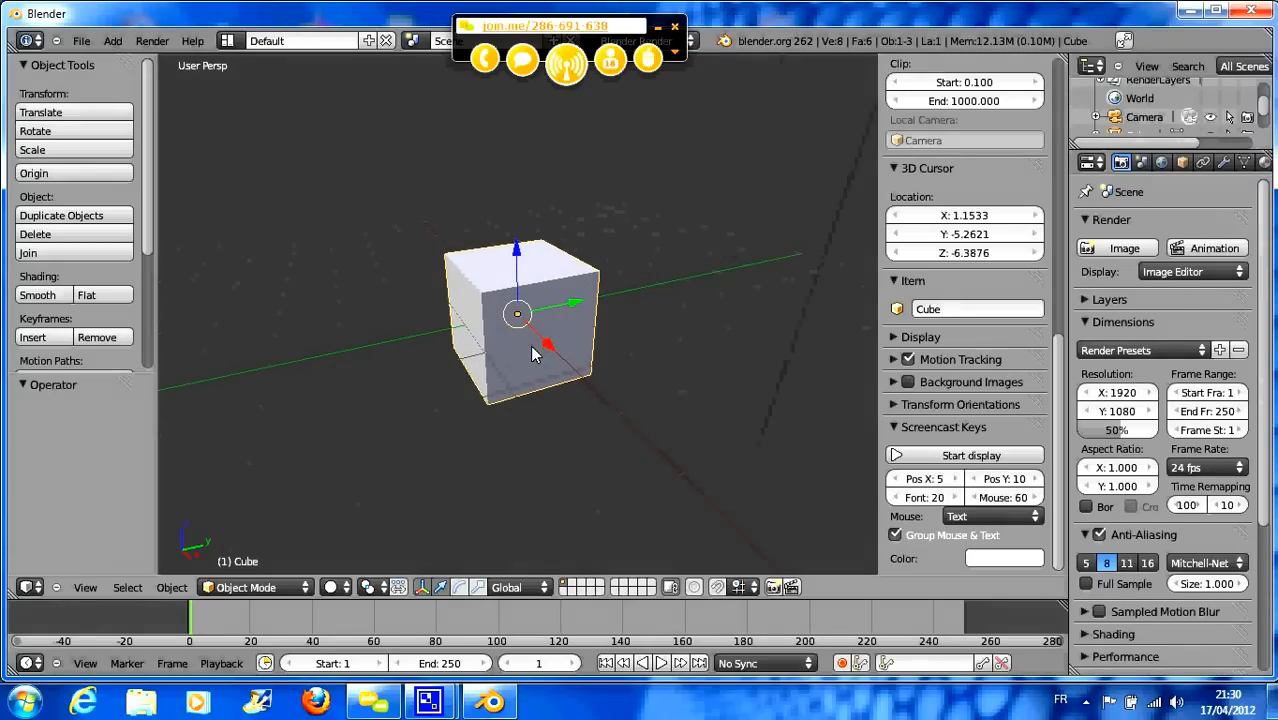
pyautogui.press('Tab')
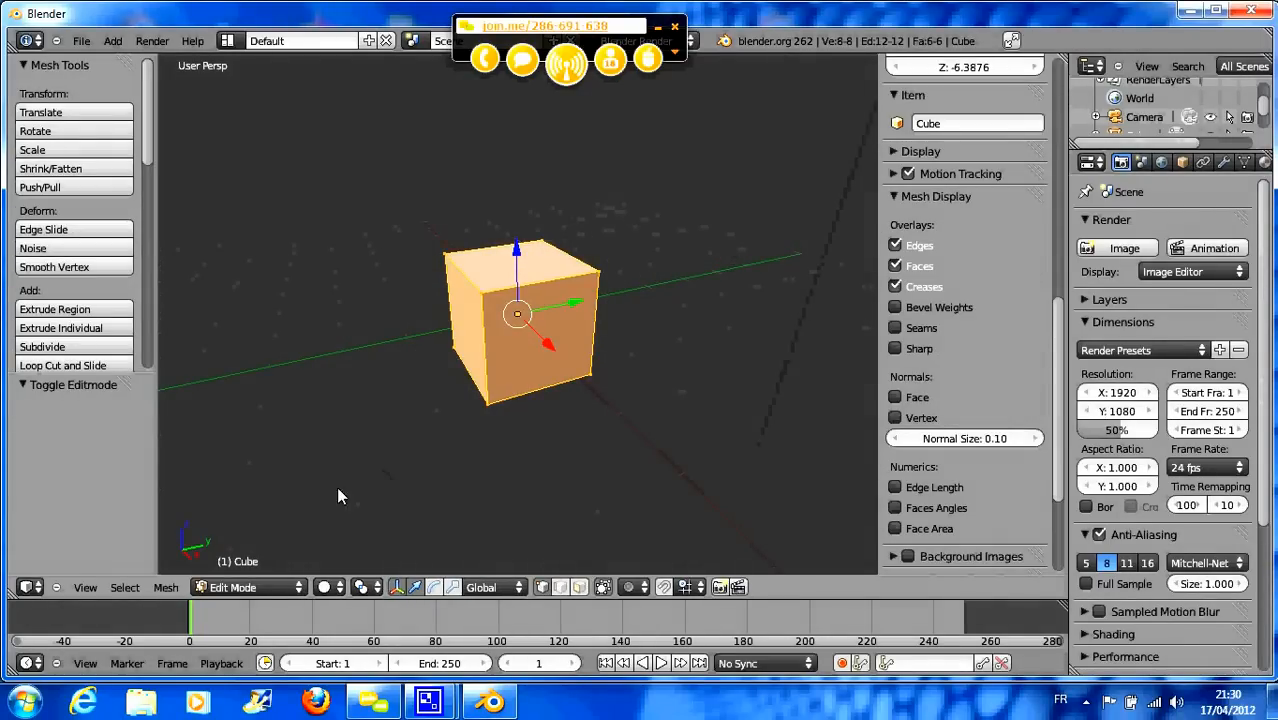
pyautogui.click(263, 586)
pyautogui.click(264, 568)
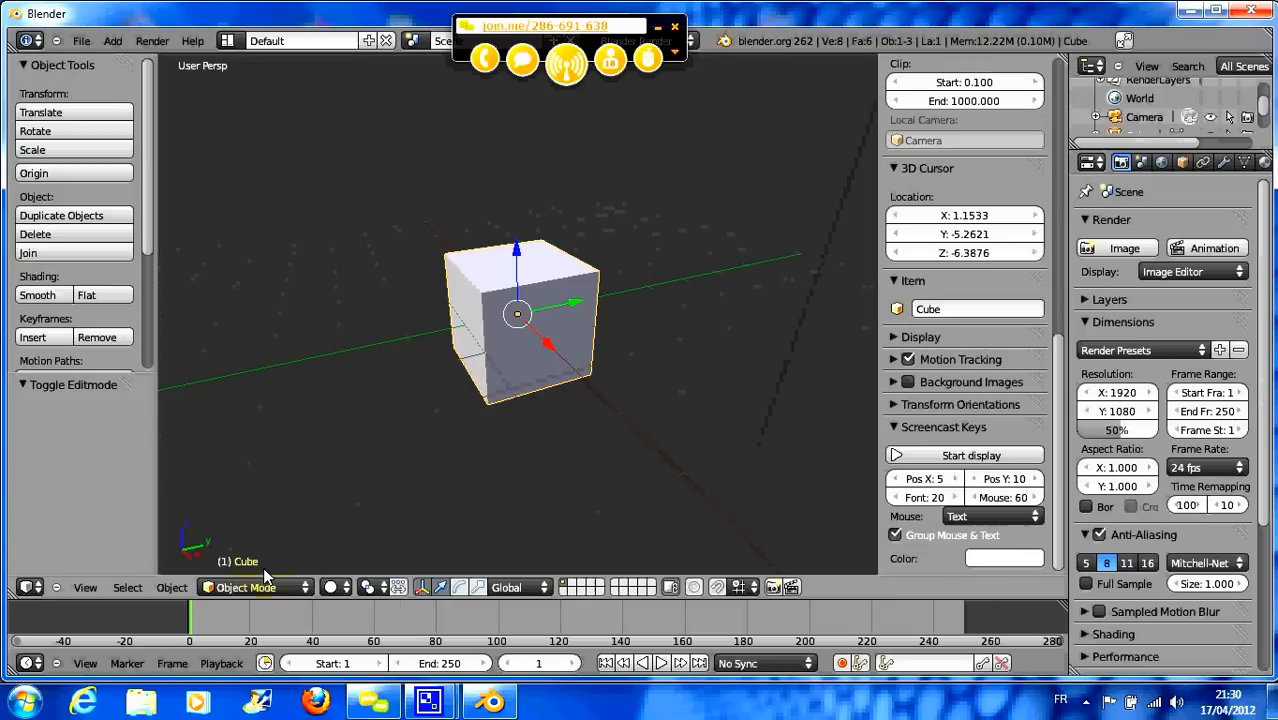
pyautogui.click(258, 590)
pyautogui.click(240, 548)
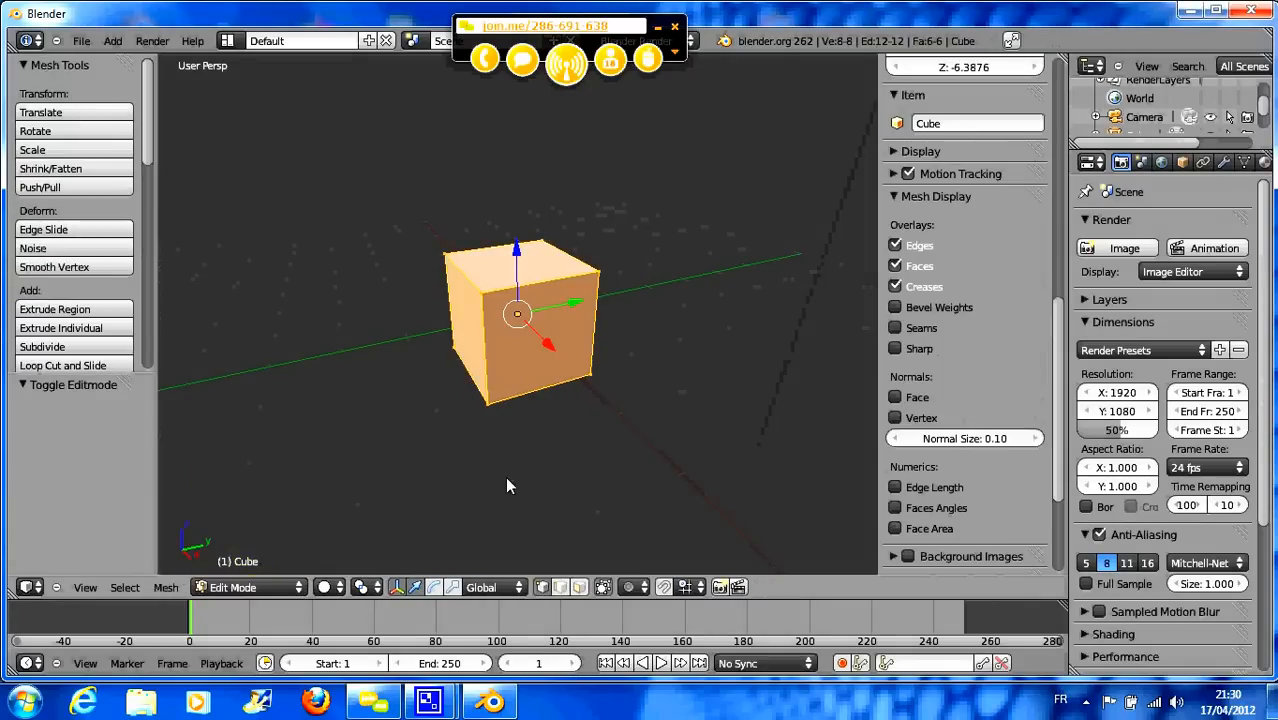
pyautogui.press('Tab')
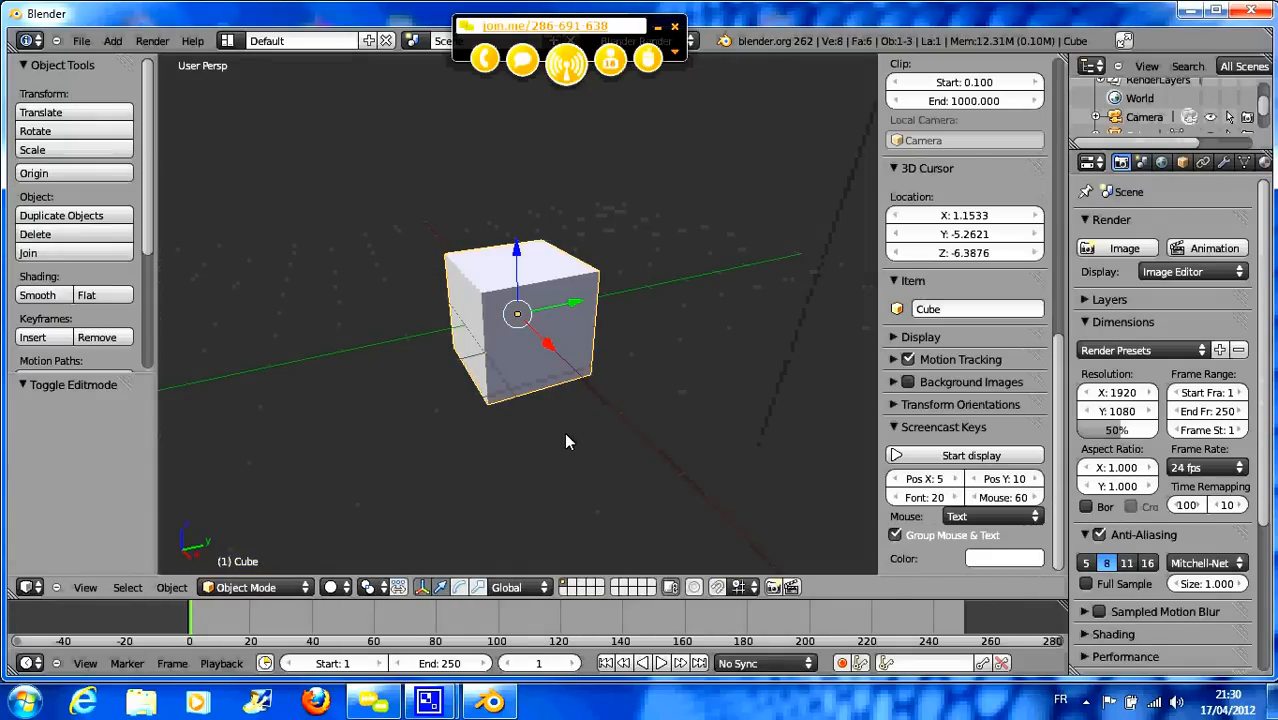
pyautogui.press('Tab')
pyautogui.press('Tab')
pyautogui.press('Tab')
pyautogui.press('Tab')
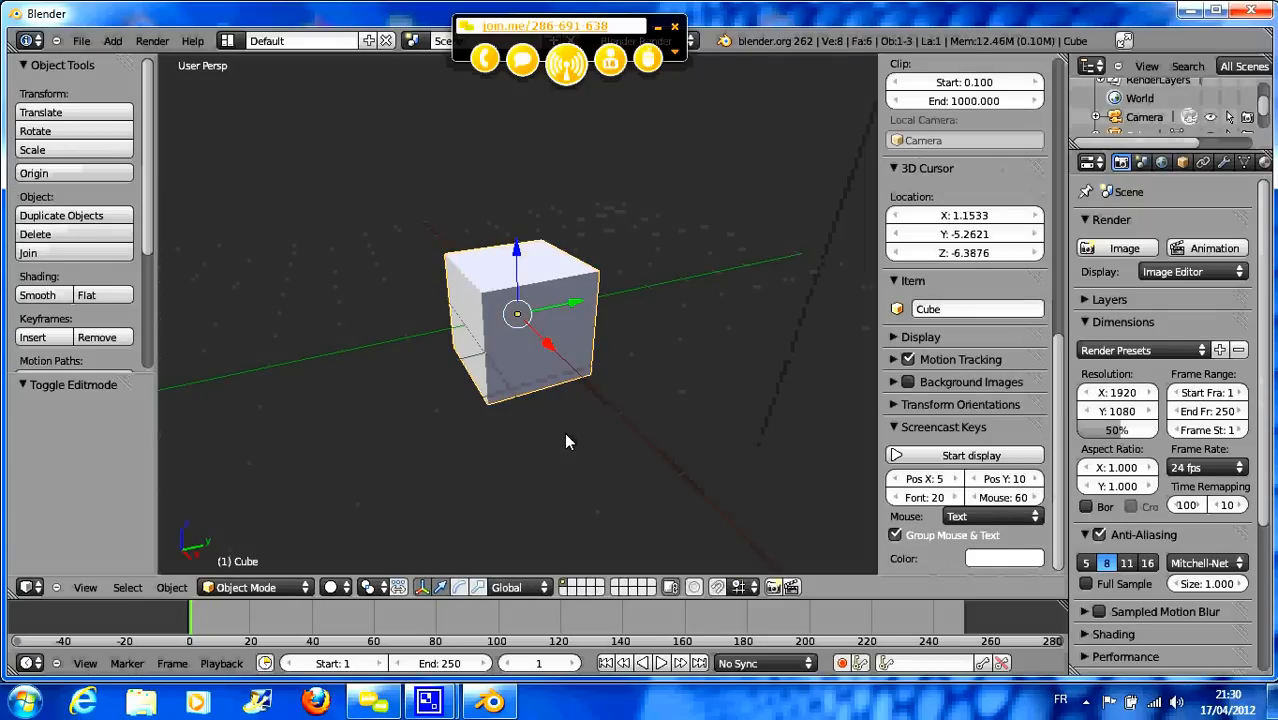
pyautogui.click(257, 590)
pyautogui.click(245, 541)
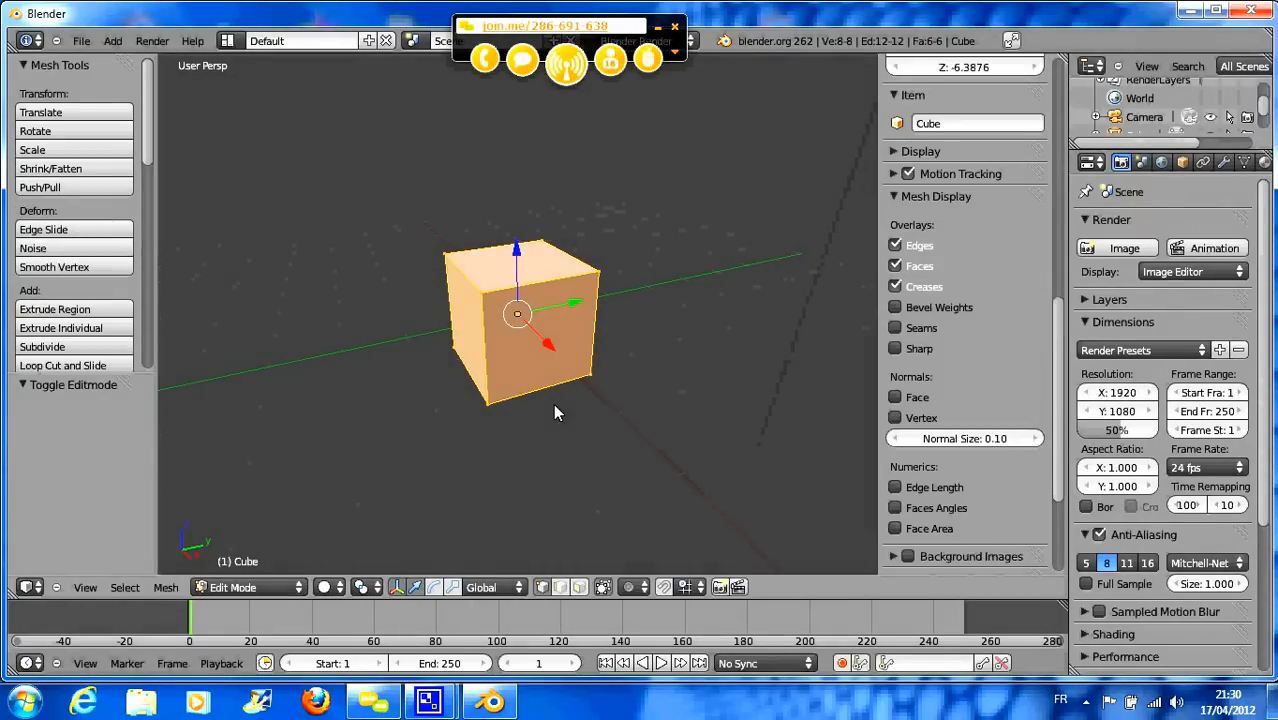
# - Start the Screencast Keys display so that key and mouse input is shown in the viewport
pyautogui.press('w')
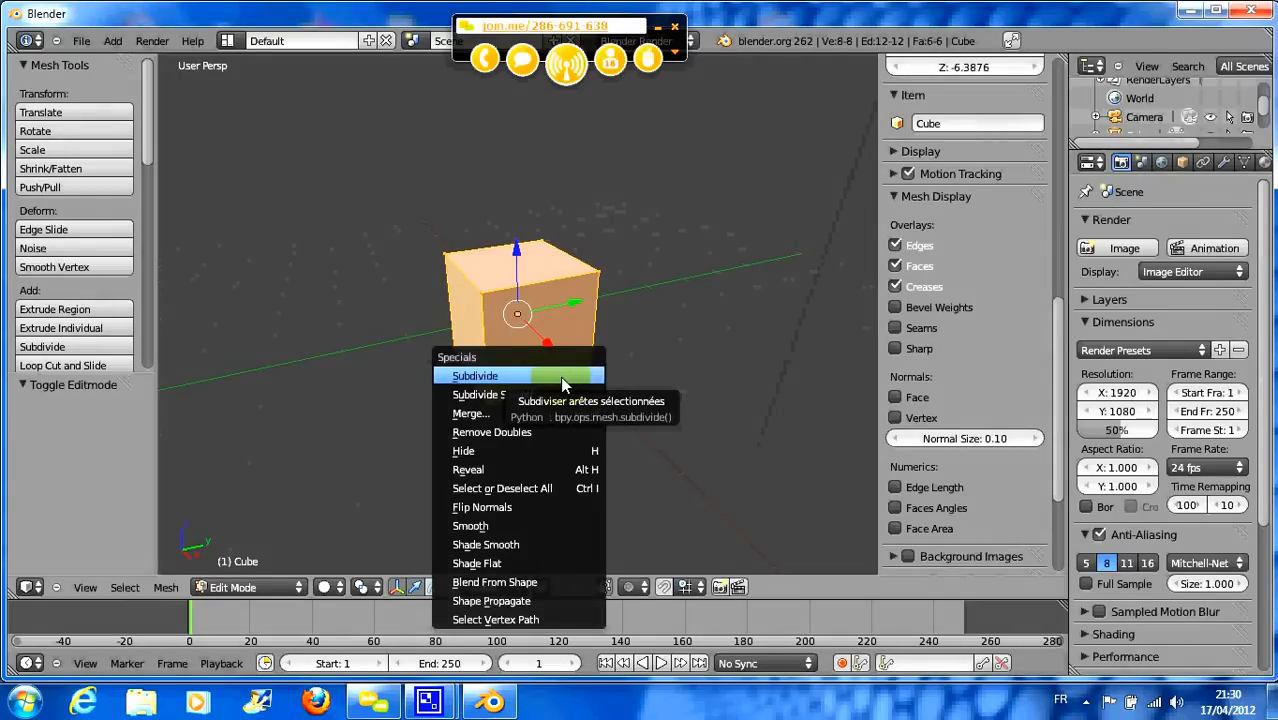
pyautogui.moveTo(1060, 443); pyautogui.dragTo(1057, 528)
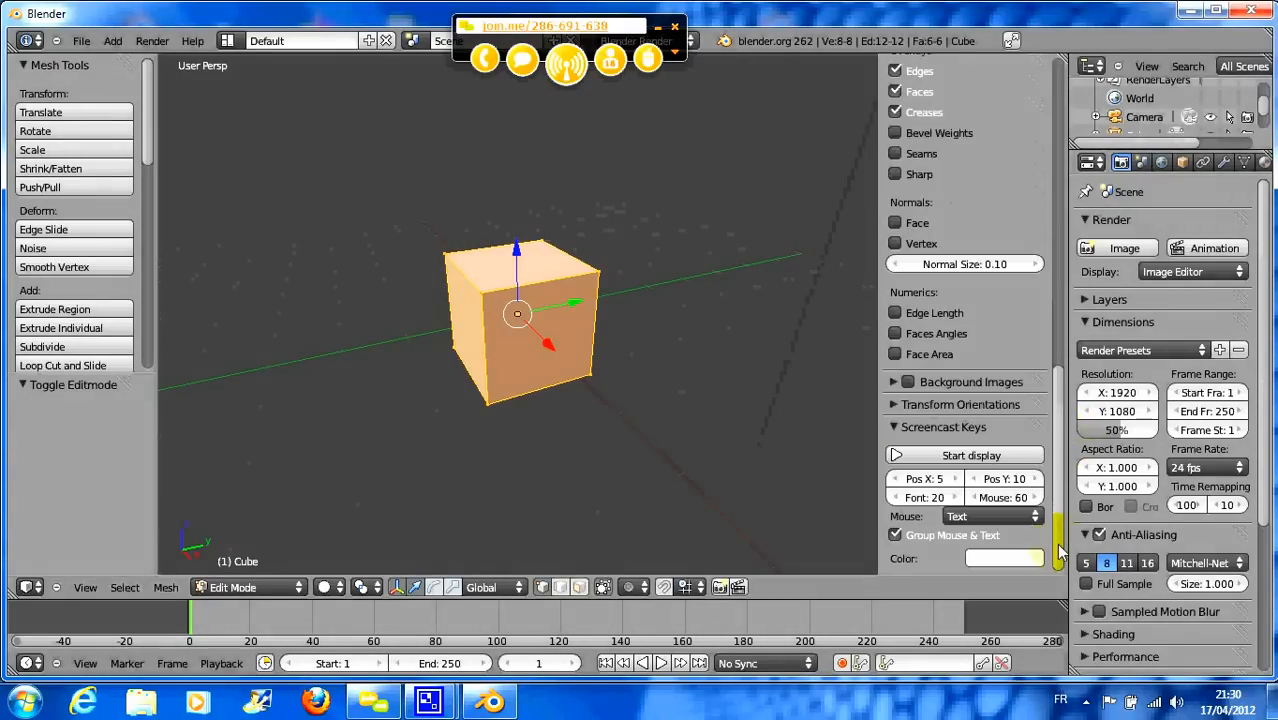
pyautogui.click(897, 456)
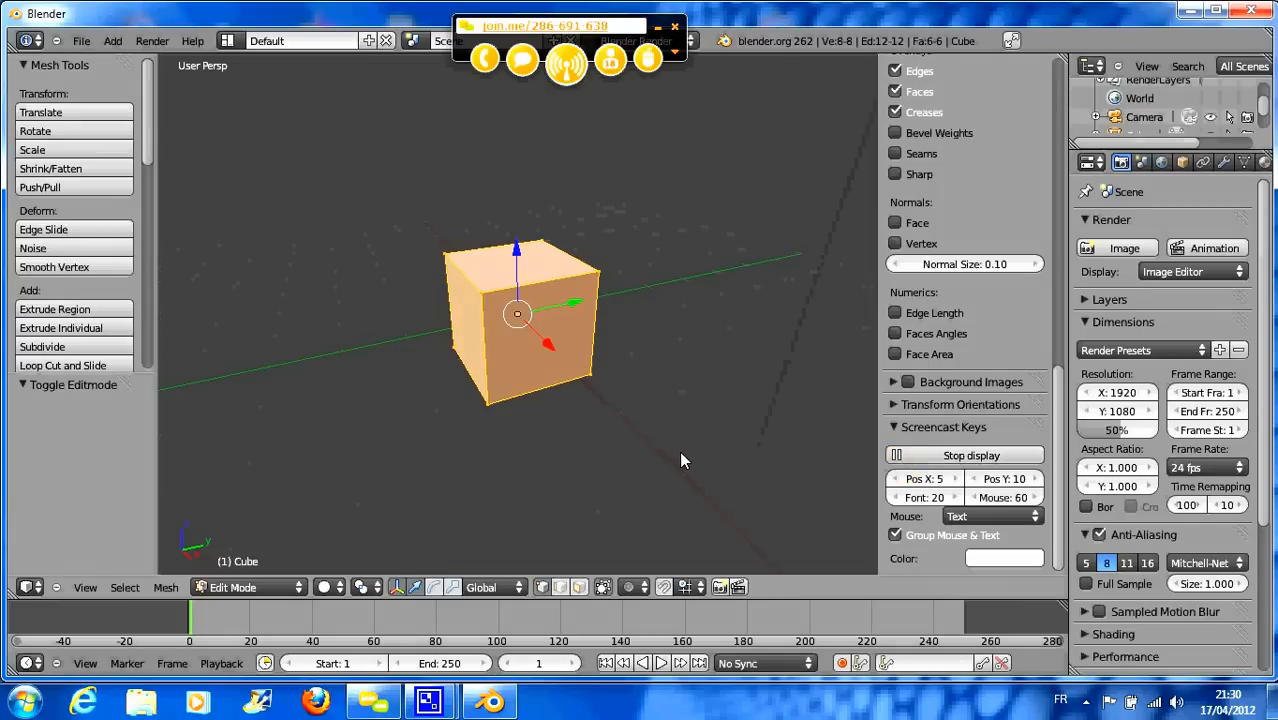
# - Subdivide the whole cube mesh and set the number of cuts to 3
pyautogui.press('w')
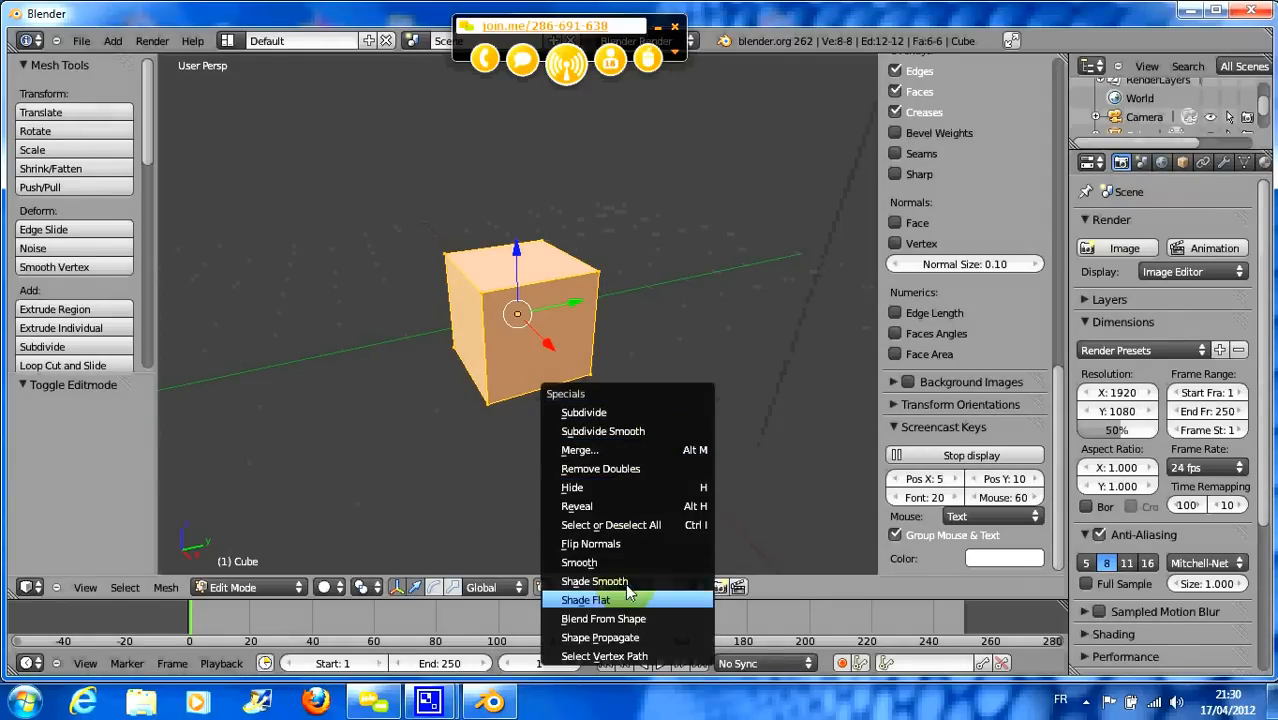
pyautogui.click(610, 418)
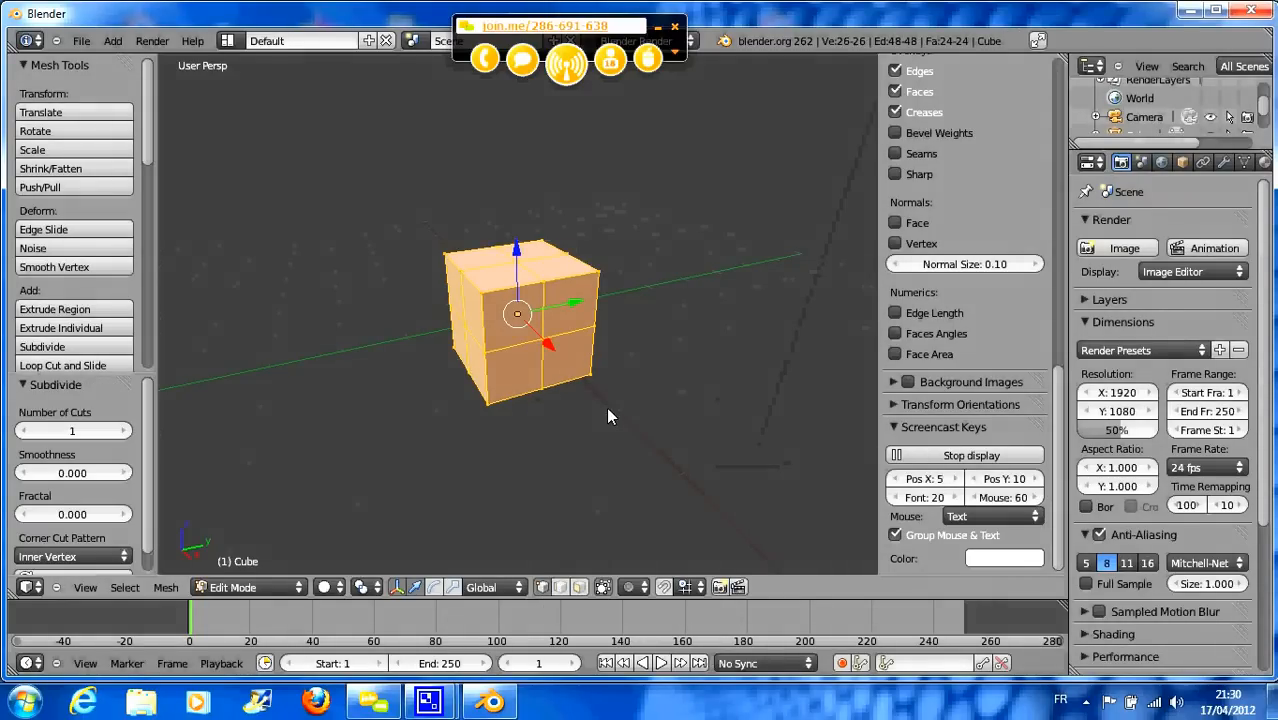
pyautogui.scroll(2, 561, 364)
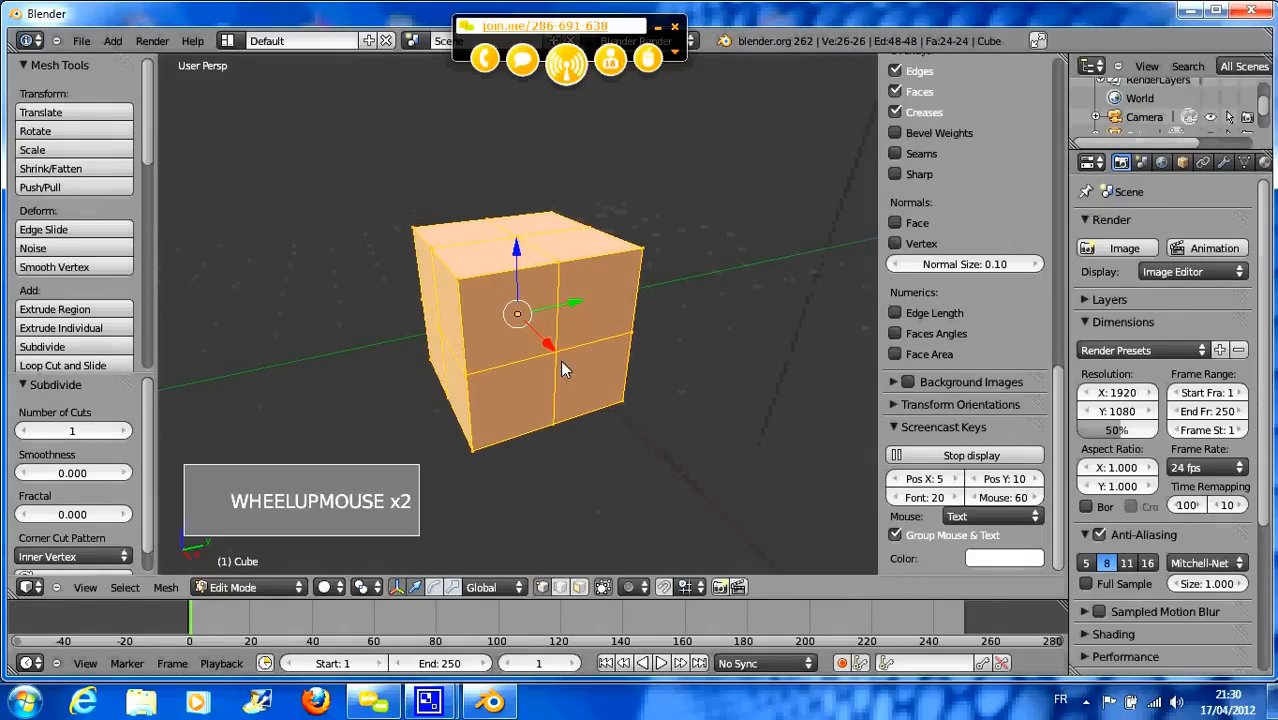
pyautogui.click(117, 439)
pyautogui.click(119, 432)
pyautogui.click(119, 432)
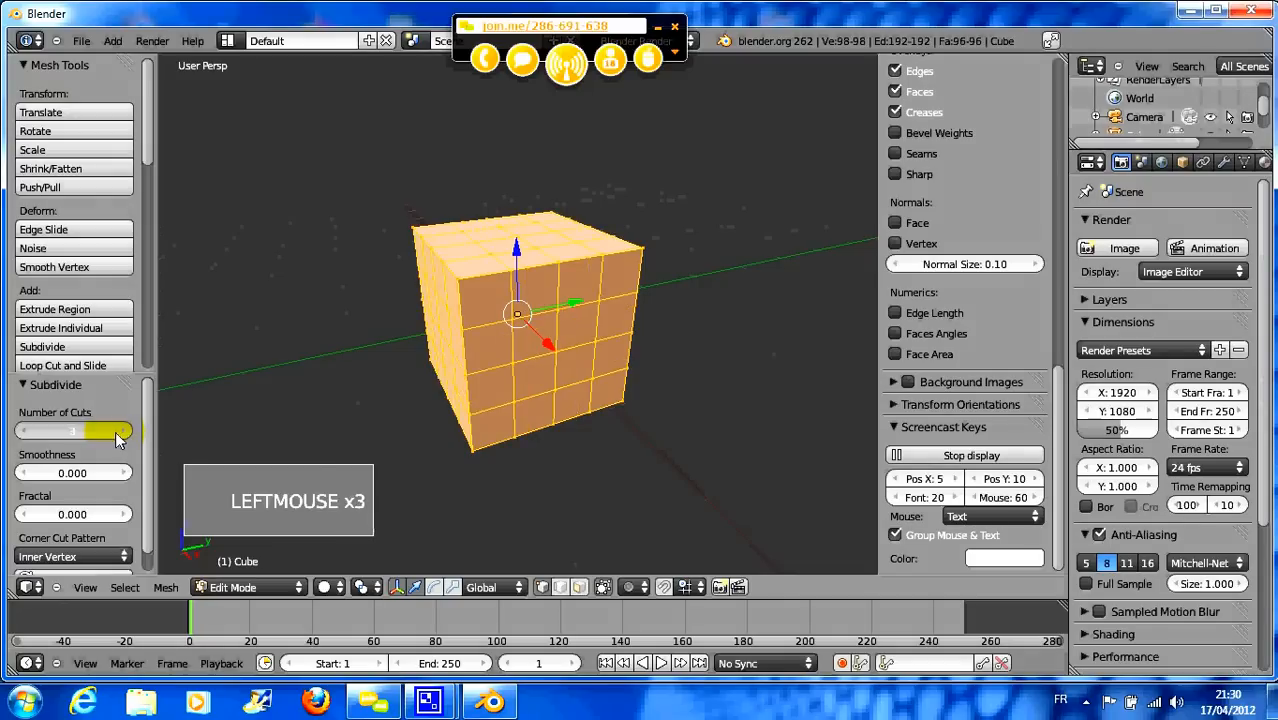
# - Increase the number of subdivision cuts on the cube to 10
pyautogui.click(119, 432)
pyautogui.click(119, 432)
pyautogui.click(118, 432)
pyautogui.click(117, 432)
pyautogui.click(116, 432)
pyautogui.click(119, 432)
pyautogui.click(119, 432)
pyautogui.click(119, 432)
pyautogui.click(119, 432)
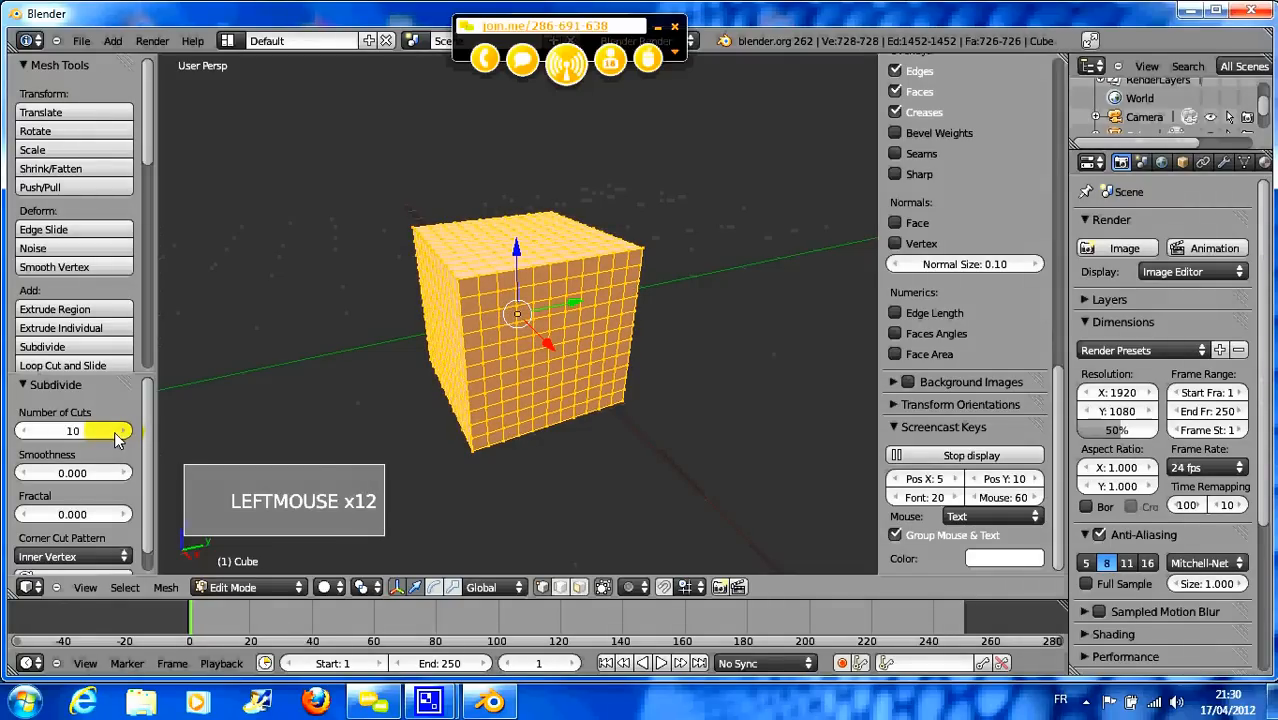
pyautogui.click(119, 432)
pyautogui.click(119, 432)
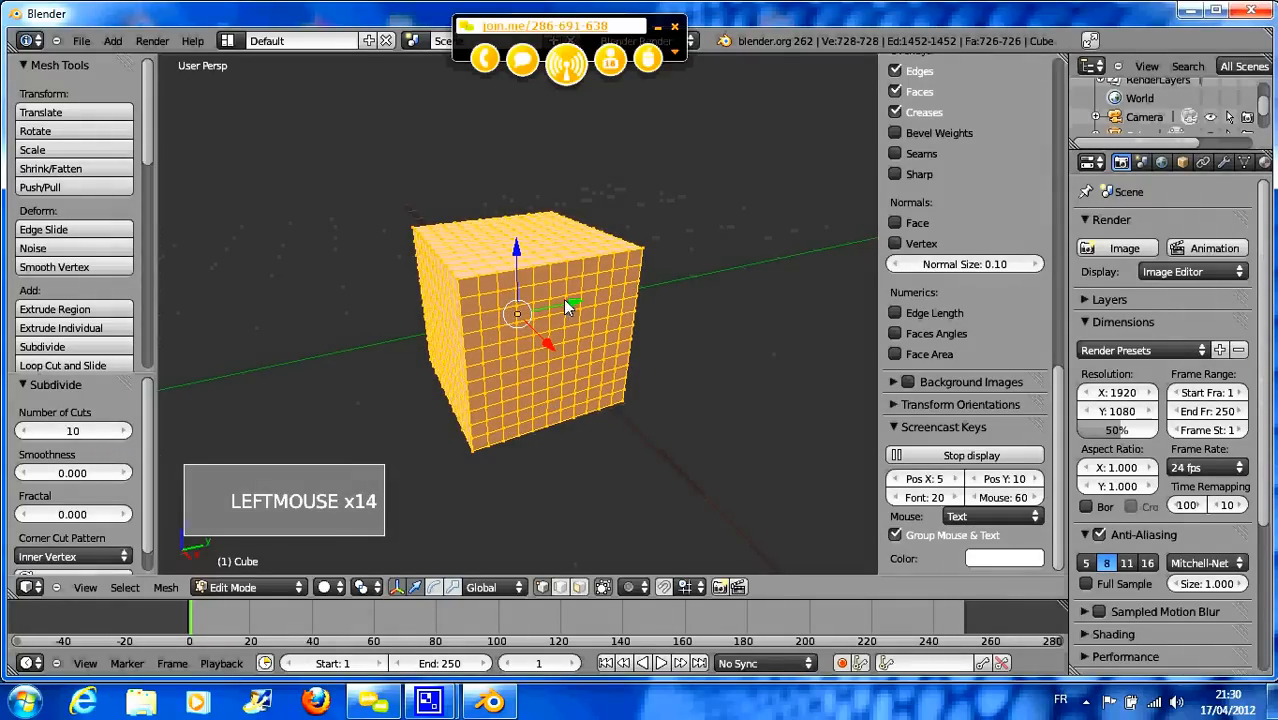
# - Select a single vertex in the middle of the cube's top face and set proportional editing to Enable
pyautogui.middleClick(556, 246)
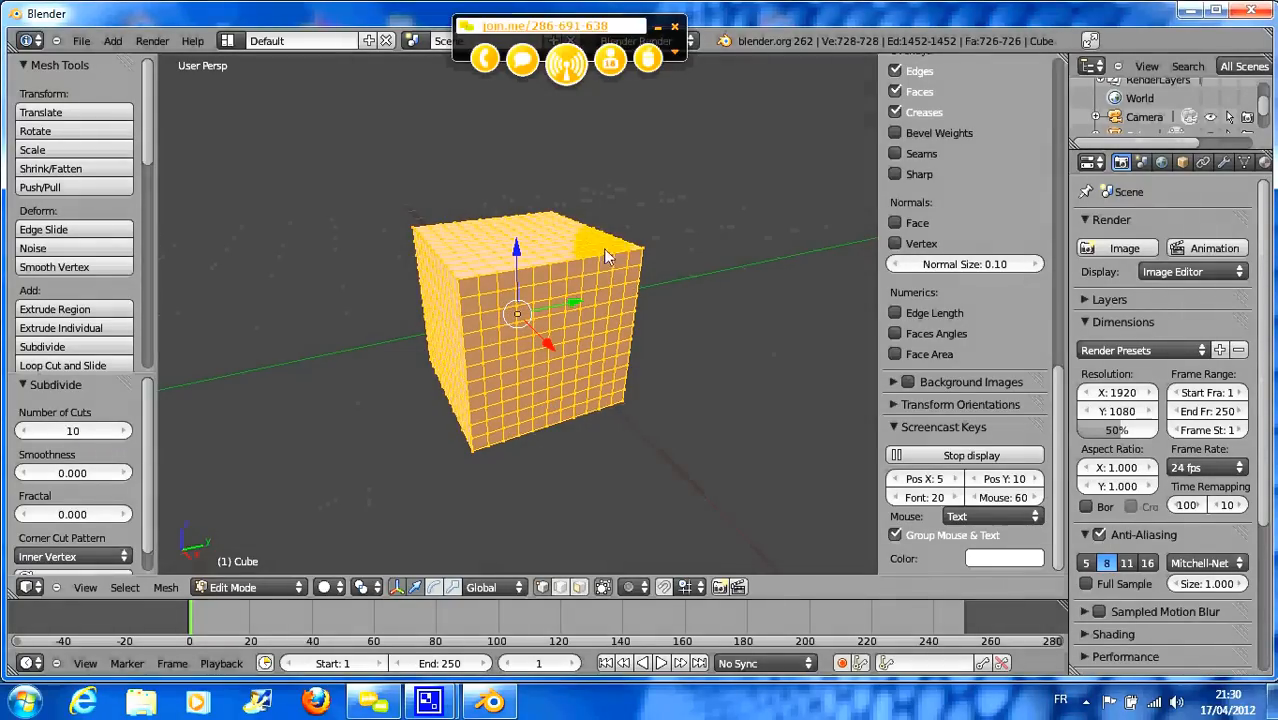
pyautogui.moveTo(547, 252); pyautogui.dragTo(529, 283, button='middle')
pyautogui.rightClick(530, 258)
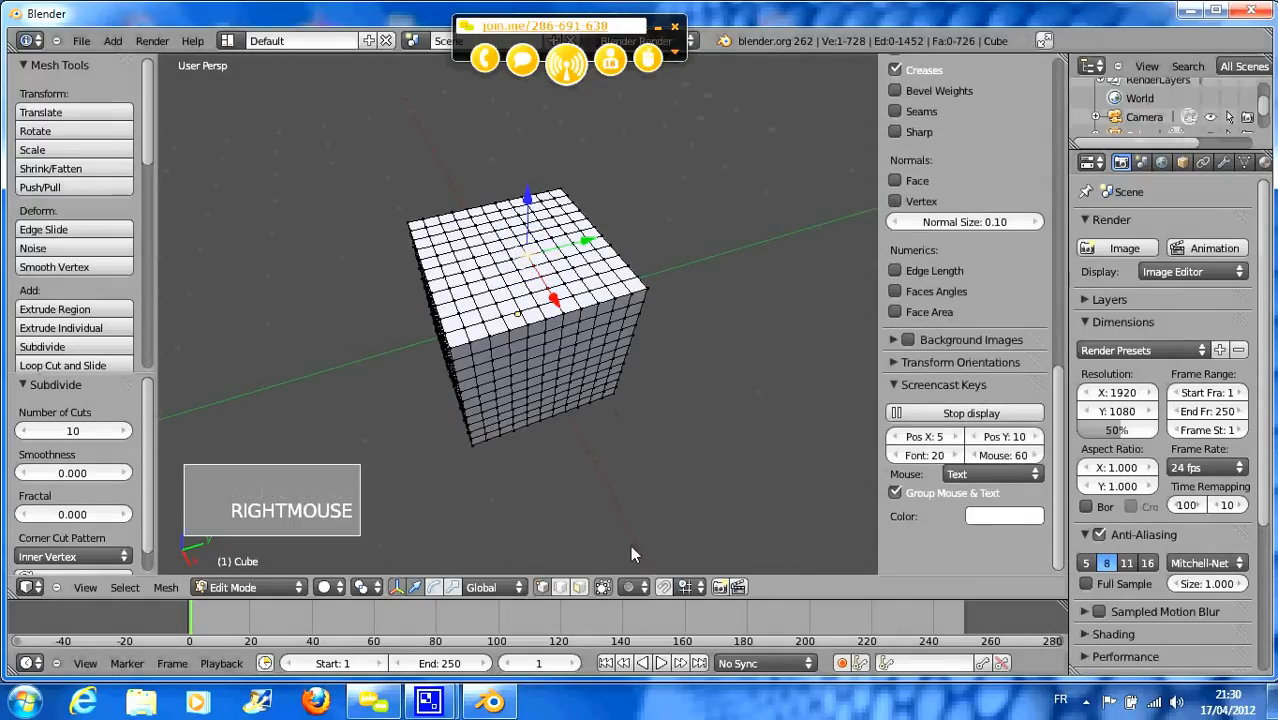
pyautogui.click(629, 587)
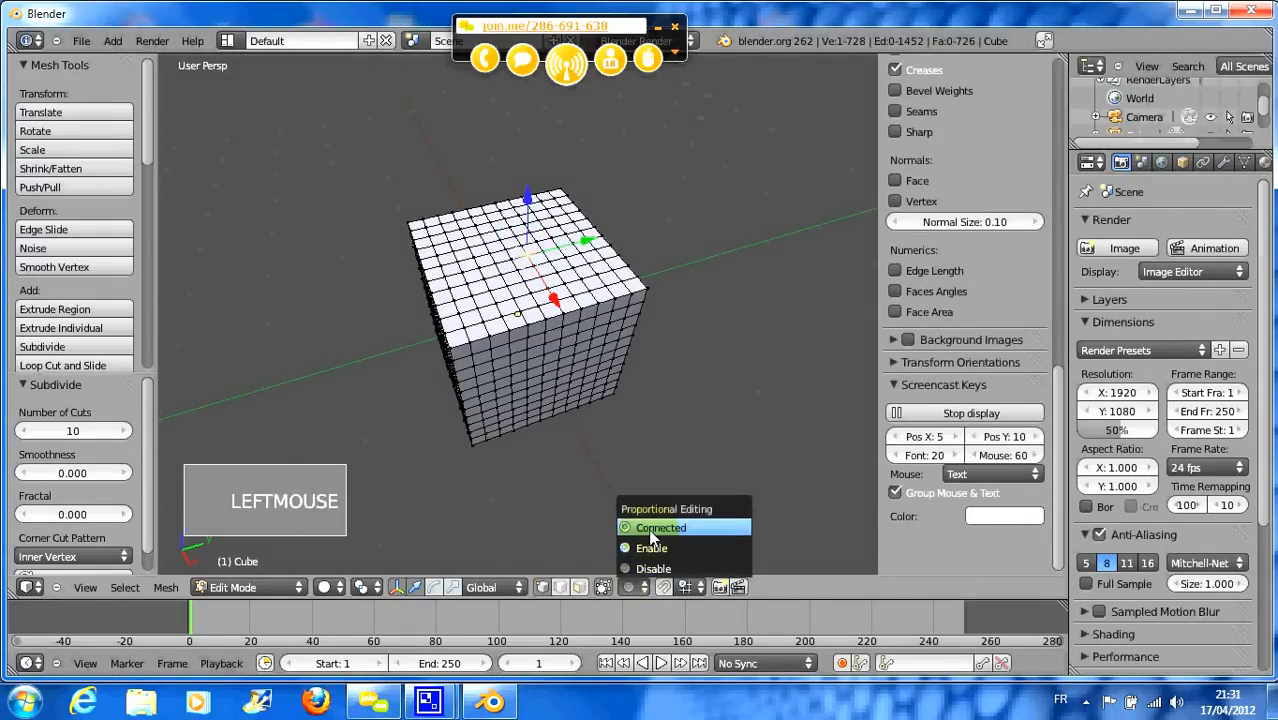
pyautogui.click(651, 528)
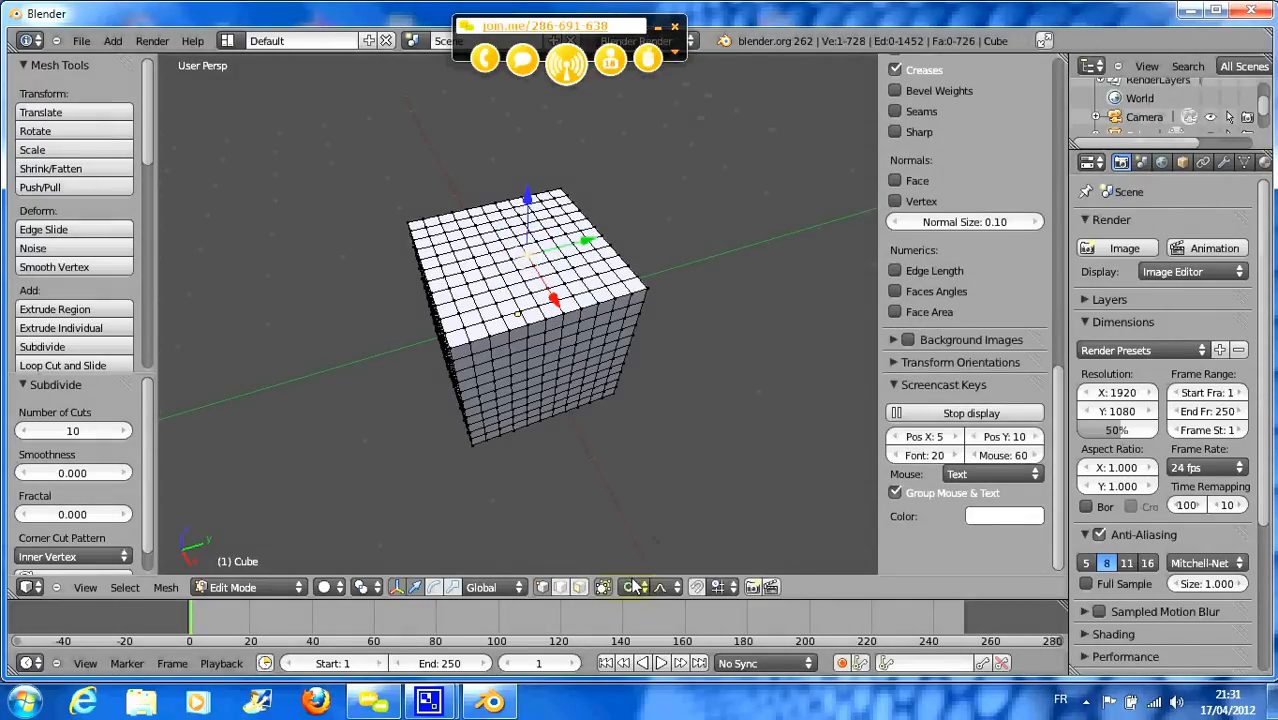
pyautogui.click(631, 587)
pyautogui.click(651, 548)
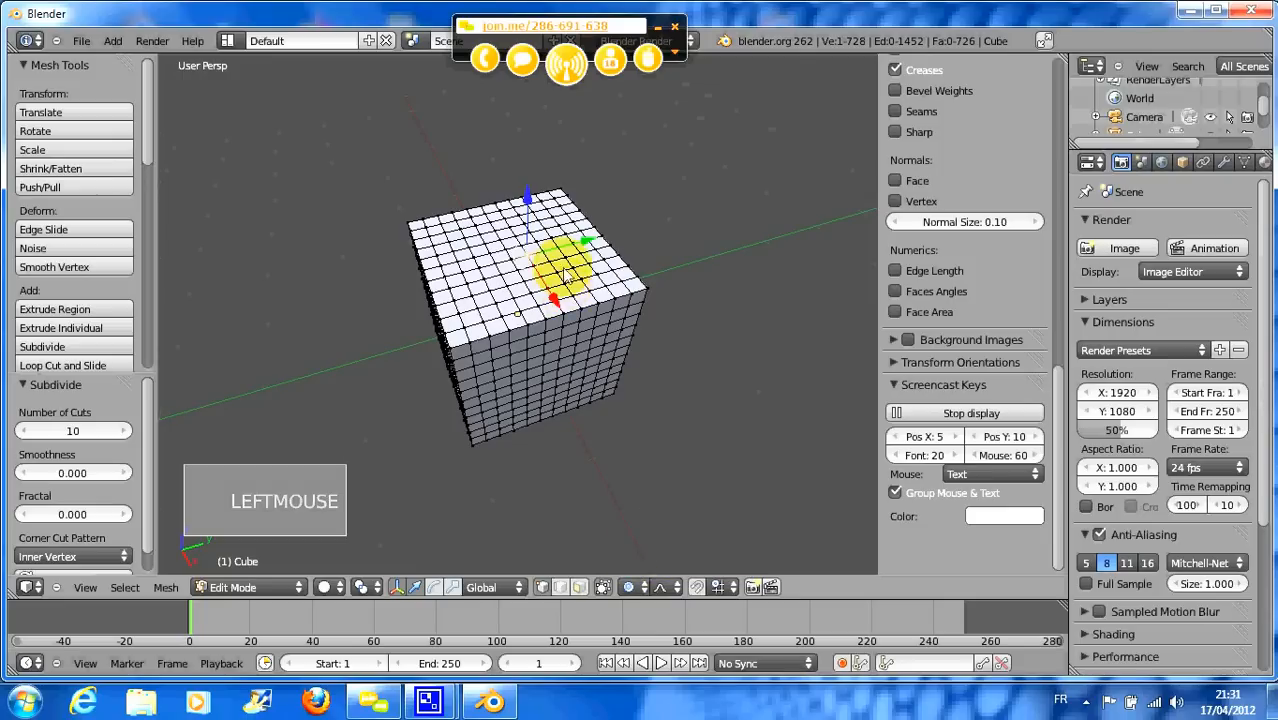
# - Raise a vertex near the middle of the top face about 0.69 along Z with proportional editing
pyautogui.moveTo(550, 266); pyautogui.dragTo(537, 245, button='middle')
pyautogui.rightClick(530, 235)
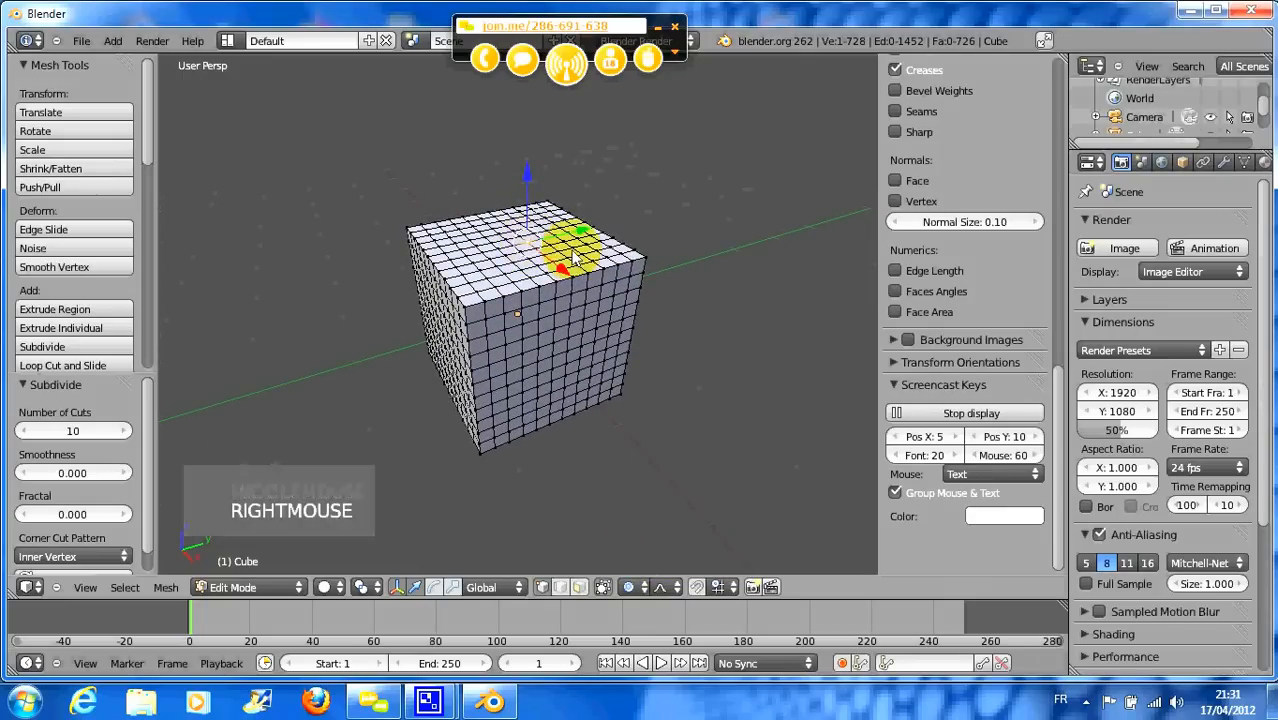
pyautogui.moveTo(530, 187); pyautogui.dragTo(528, 109)
pyautogui.moveTo(565, 255); pyautogui.dragTo(514, 246, button='middle')
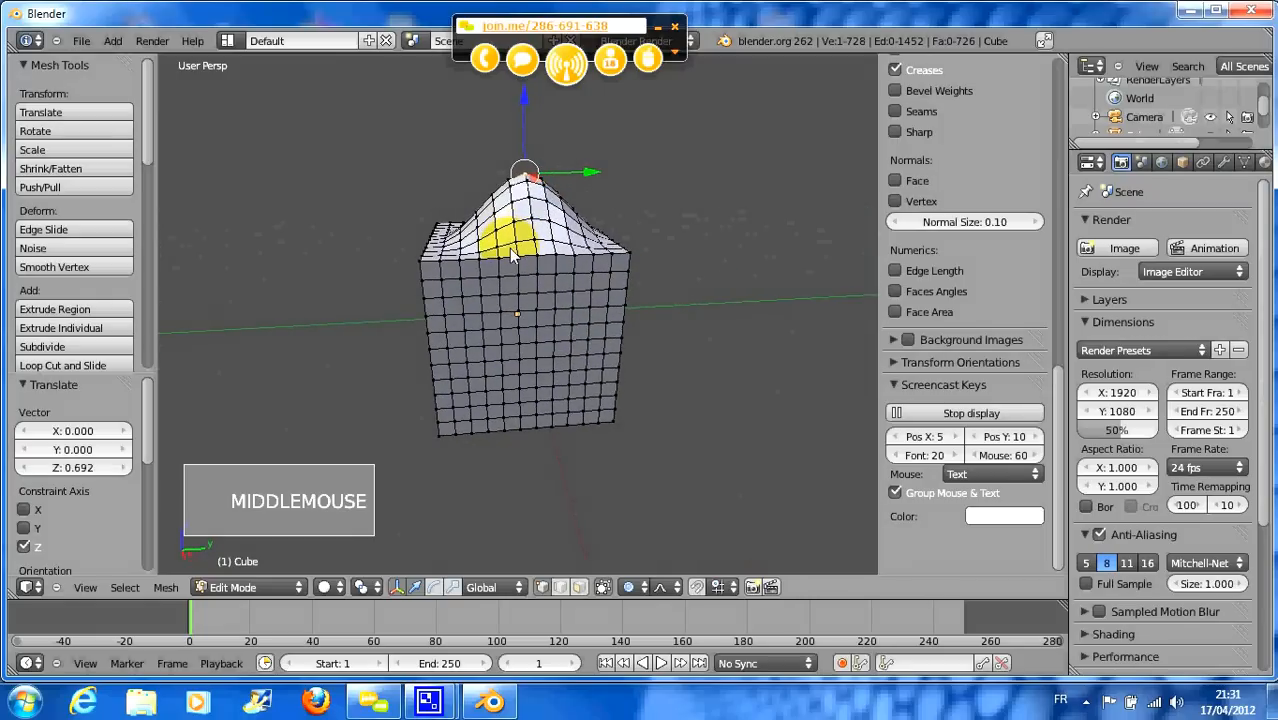
# - Undo the raised bump, try lifting the same vertex about 0.65 along Z with Constant falloff, and undo that too
pyautogui.click(659, 587)
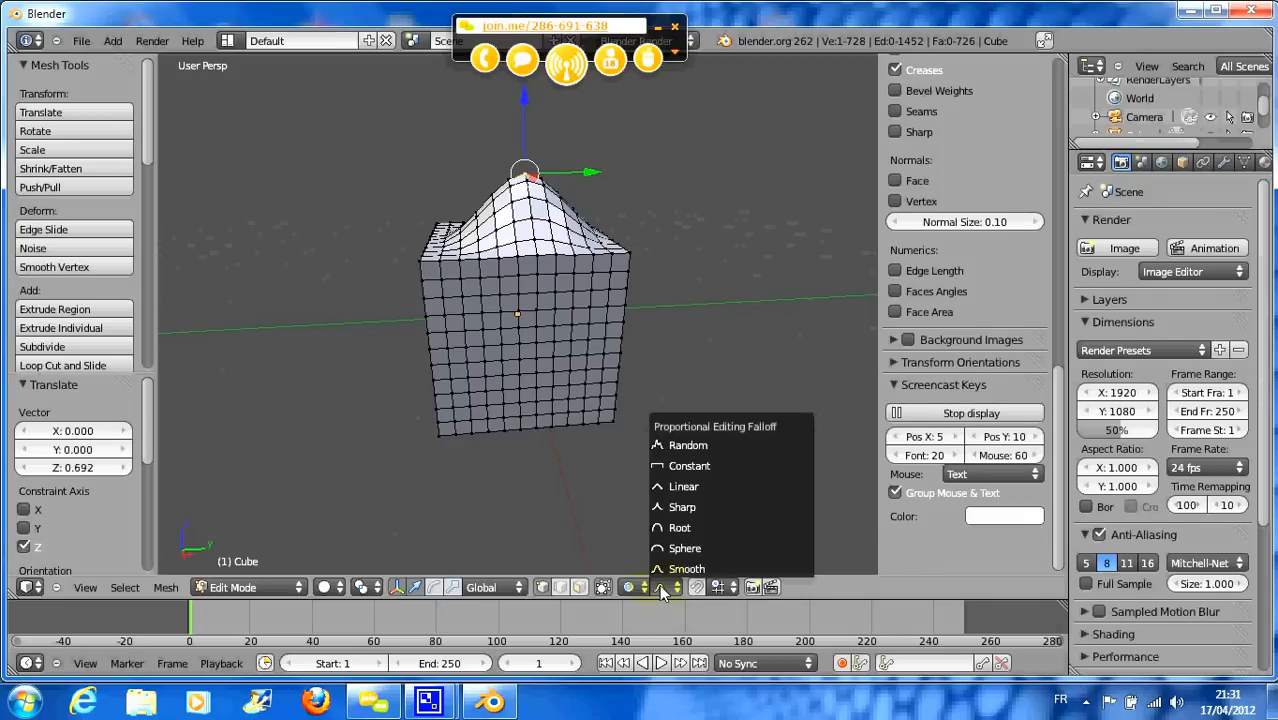
pyautogui.click(682, 465)
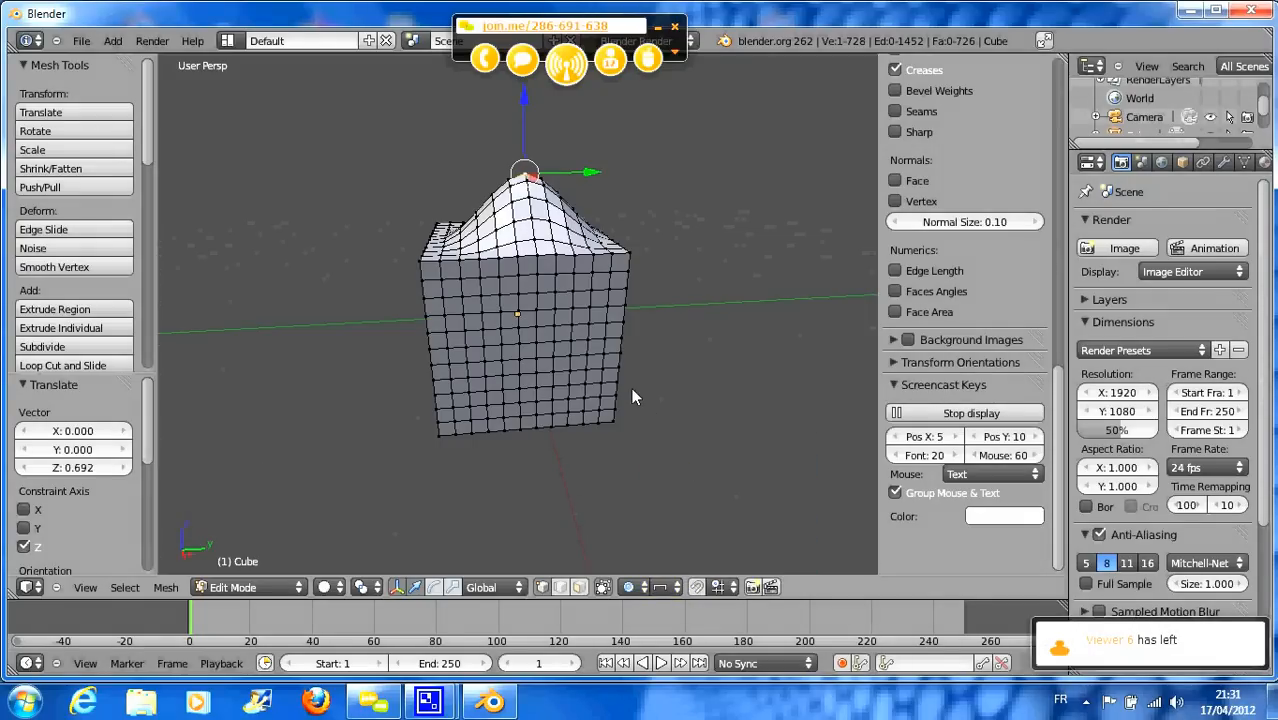
pyautogui.hotkey('ctrl', 'z')
pyautogui.hotkey('ctrl', 'z')
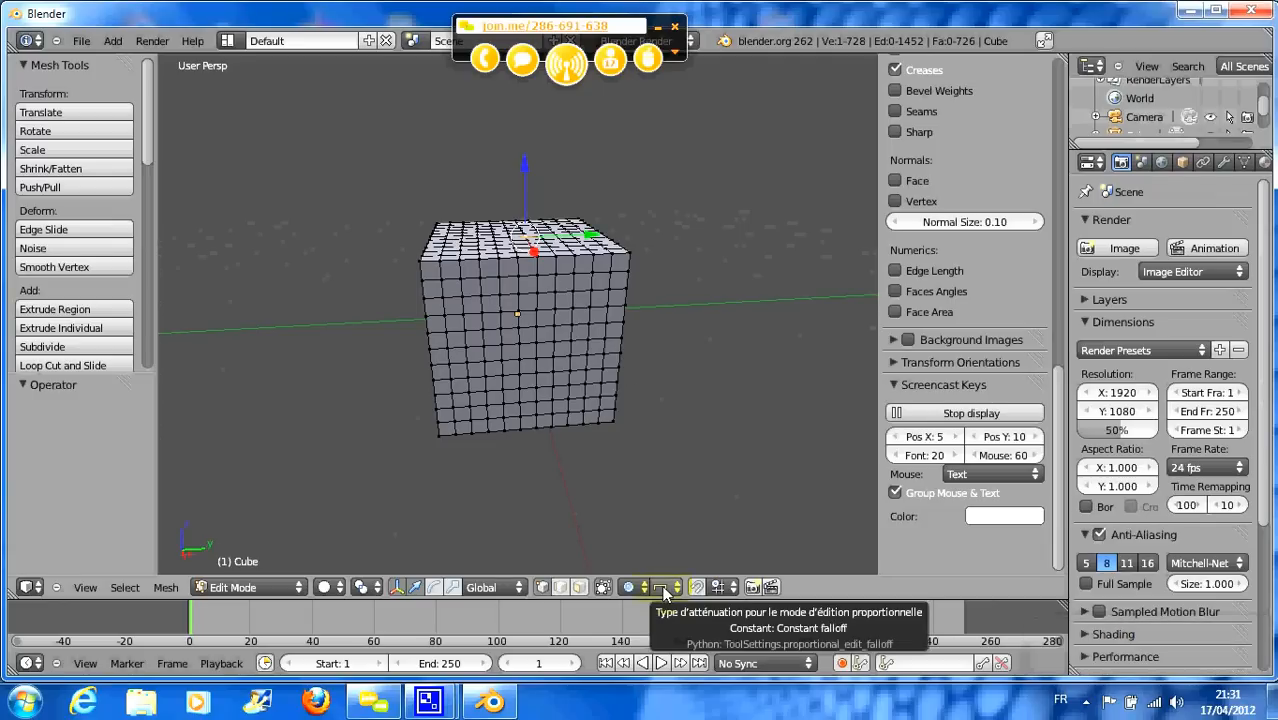
pyautogui.moveTo(524, 166); pyautogui.dragTo(522, 107)
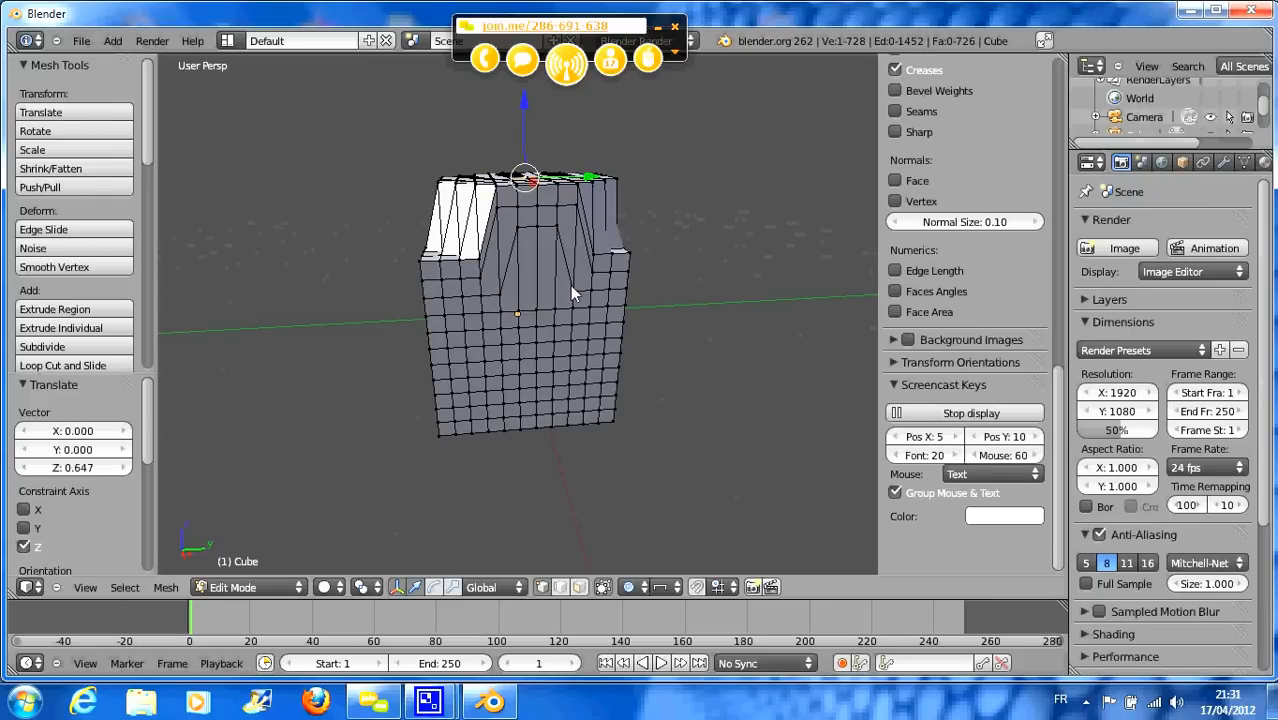
pyautogui.hotkey('ctrl', 'z')
# - Set the proportional editing falloff to Linear and raise the top vertex about 1.16 along Z
pyautogui.click(660, 587)
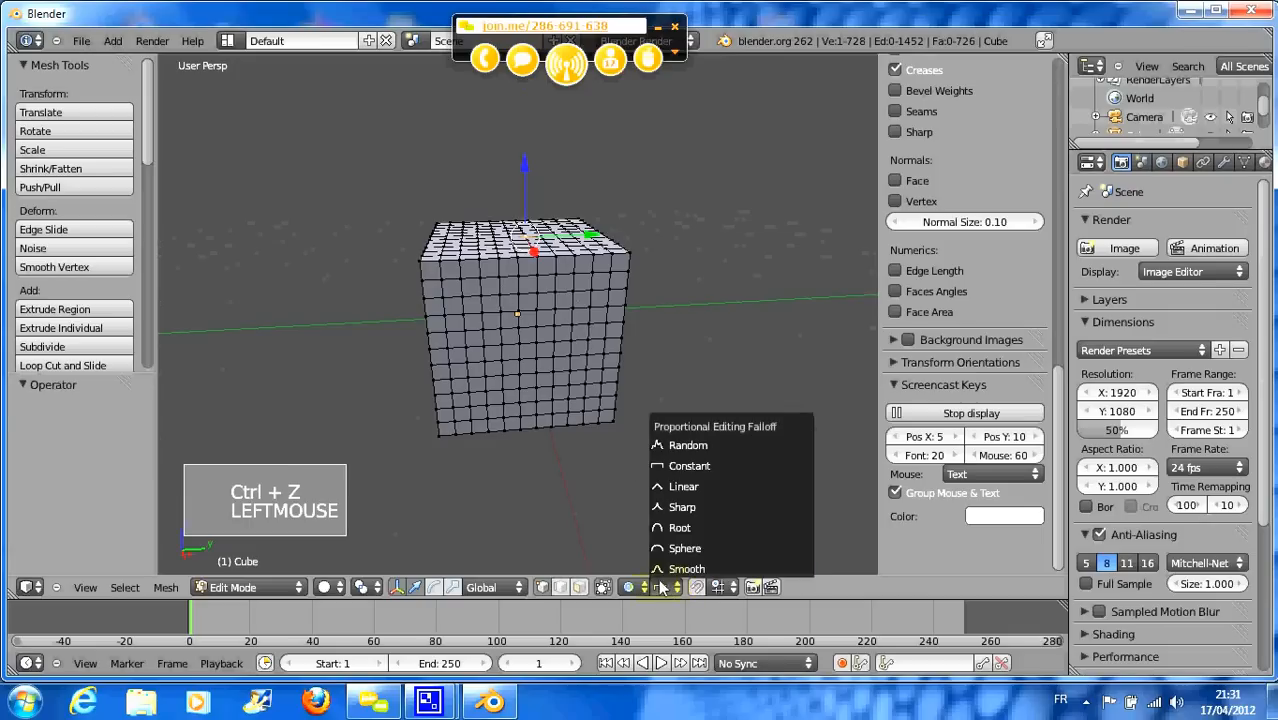
pyautogui.click(671, 485)
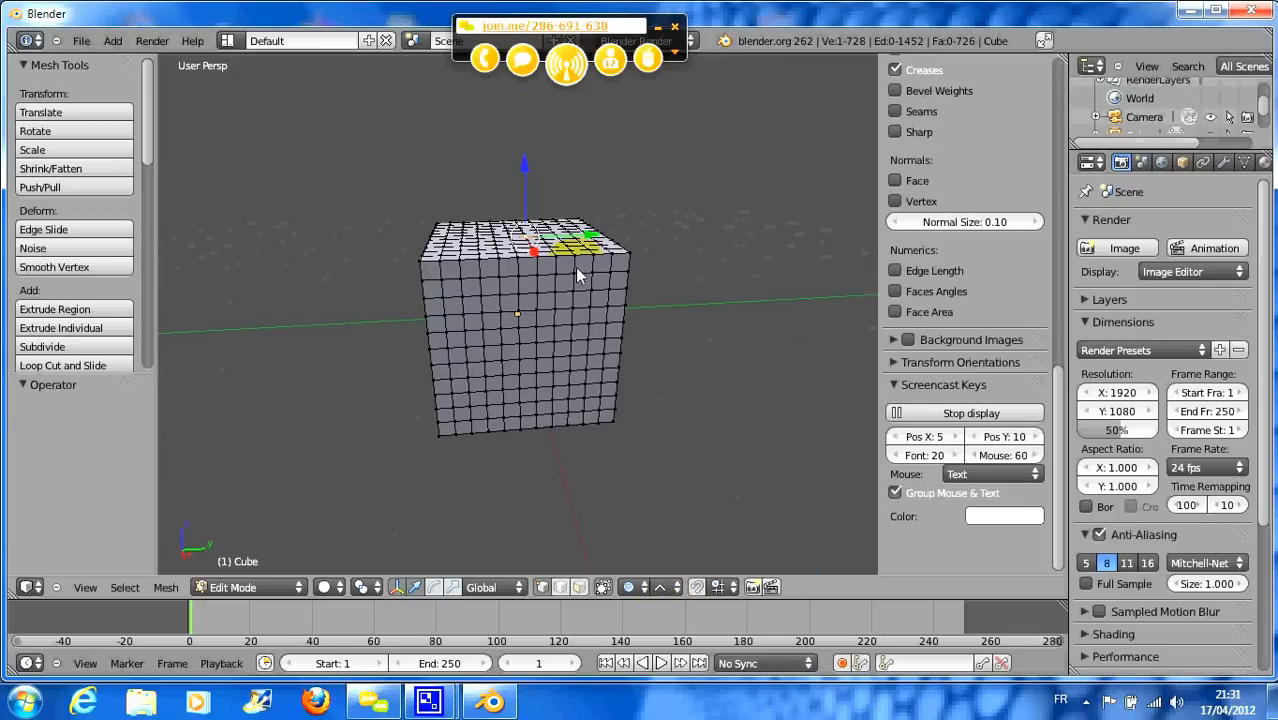
pyautogui.moveTo(526, 170); pyautogui.dragTo(525, 63)
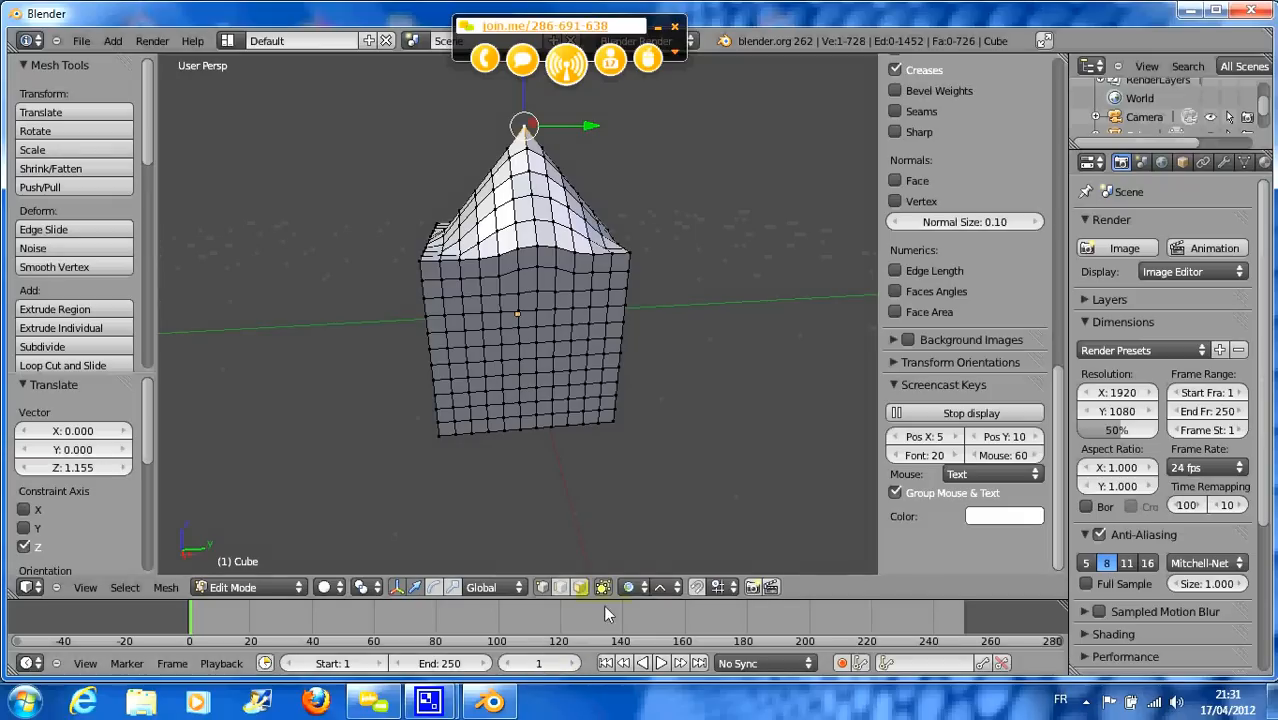
# - Try pulling a middle vertex of the positive-Y side face about 1.27 along Y, and undo both Linear falloff pulls
pyautogui.moveTo(575, 520); pyautogui.dragTo(555, 455, button='middle')
pyautogui.rightClick(594, 328)
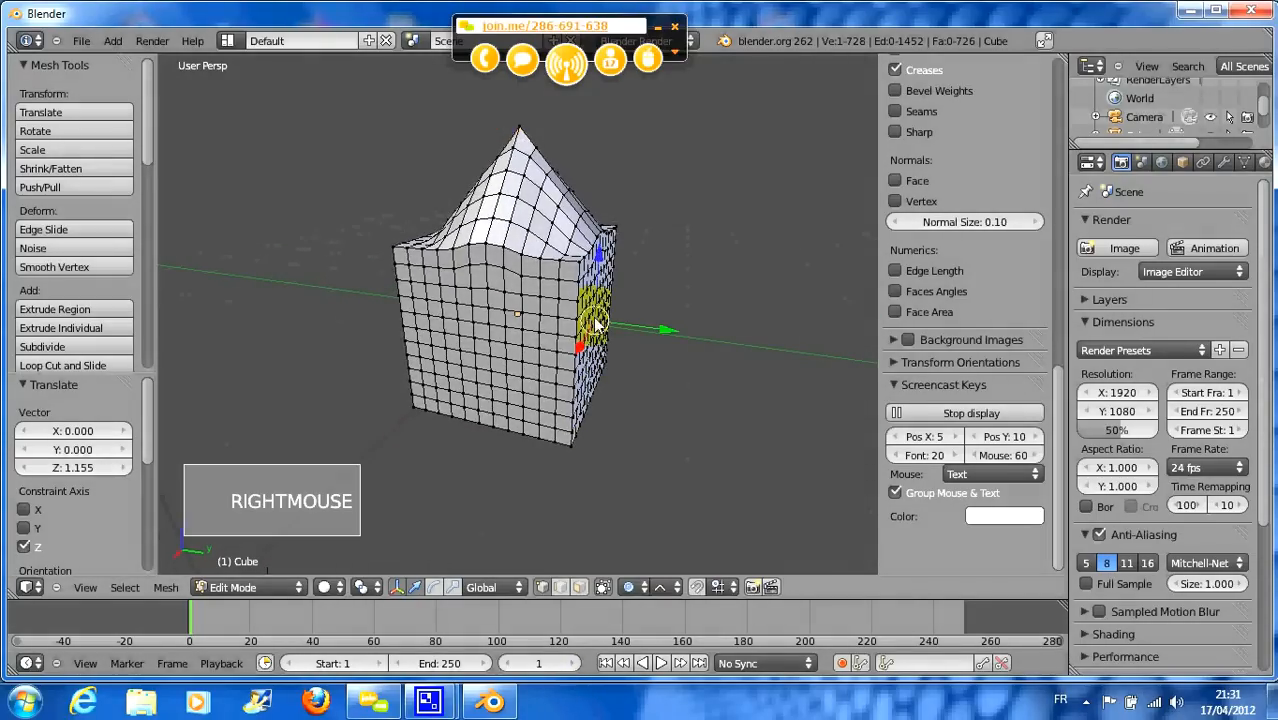
pyautogui.moveTo(661, 340); pyautogui.dragTo(795, 345)
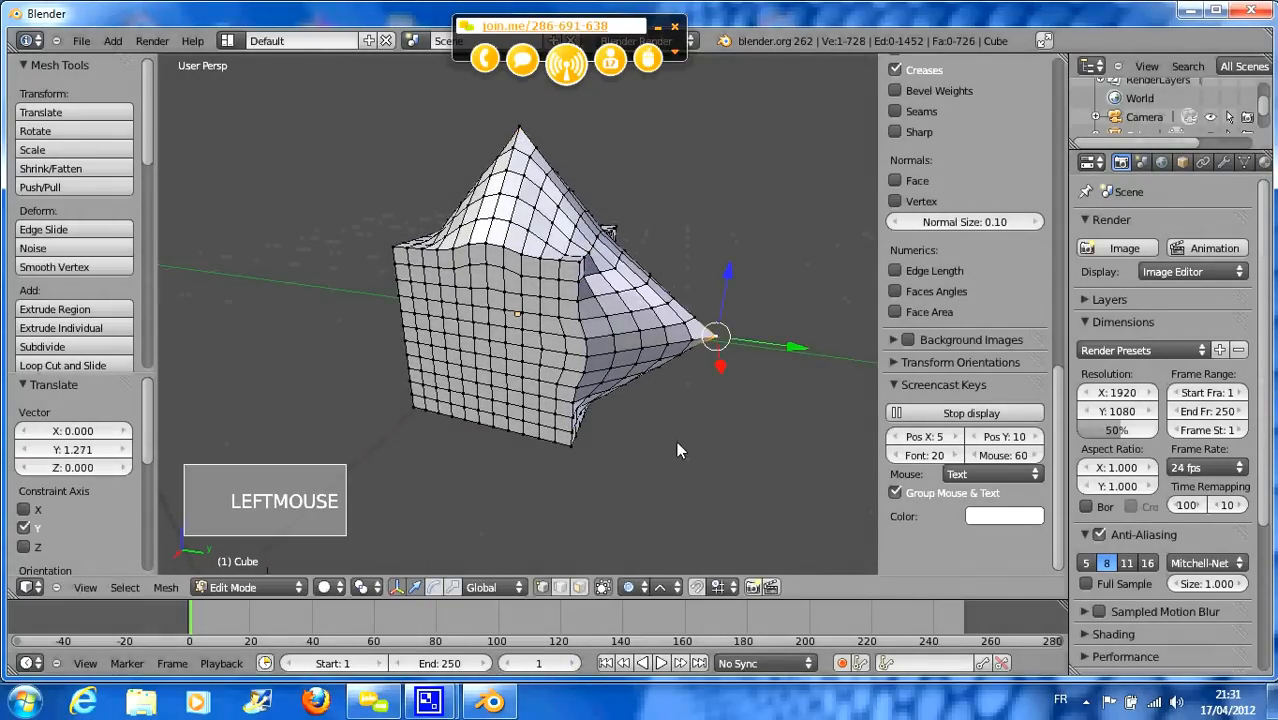
pyautogui.moveTo(676, 441); pyautogui.dragTo(681, 404, button='middle')
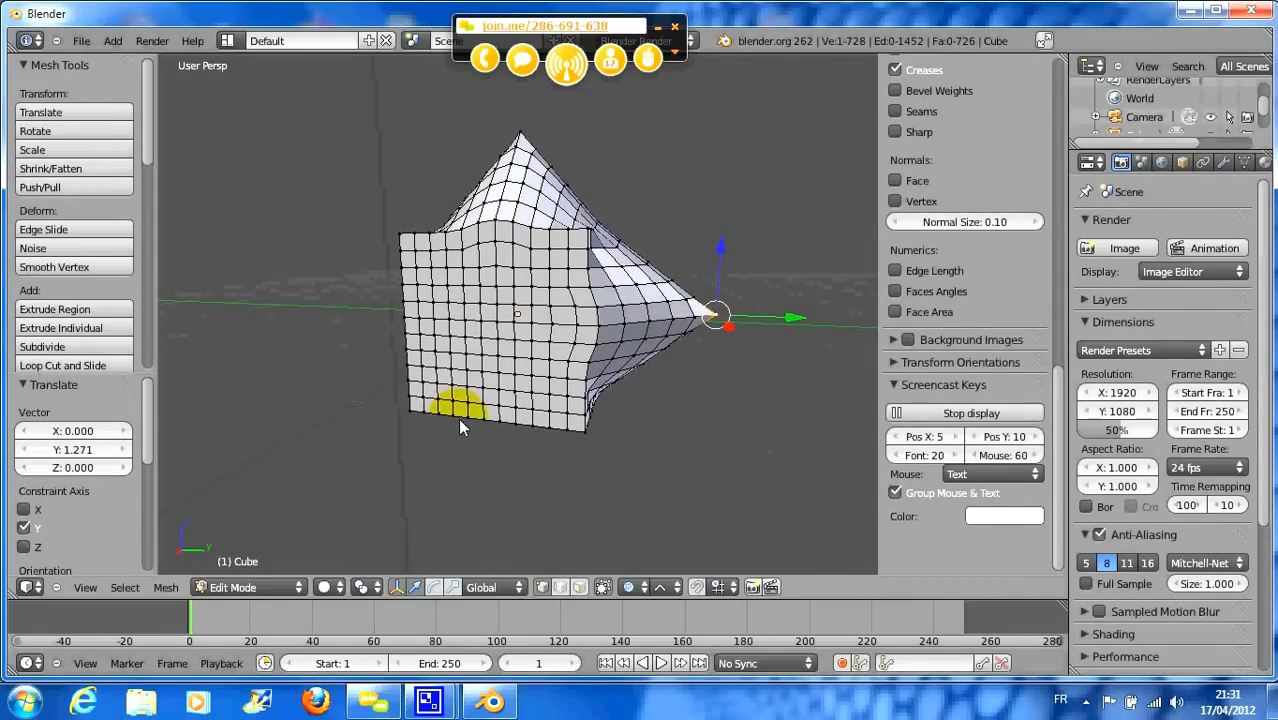
pyautogui.hotkey('ctrl', 'z')
pyautogui.hotkey('ctrl', 'z')
pyautogui.hotkey('ctrl', 'z')
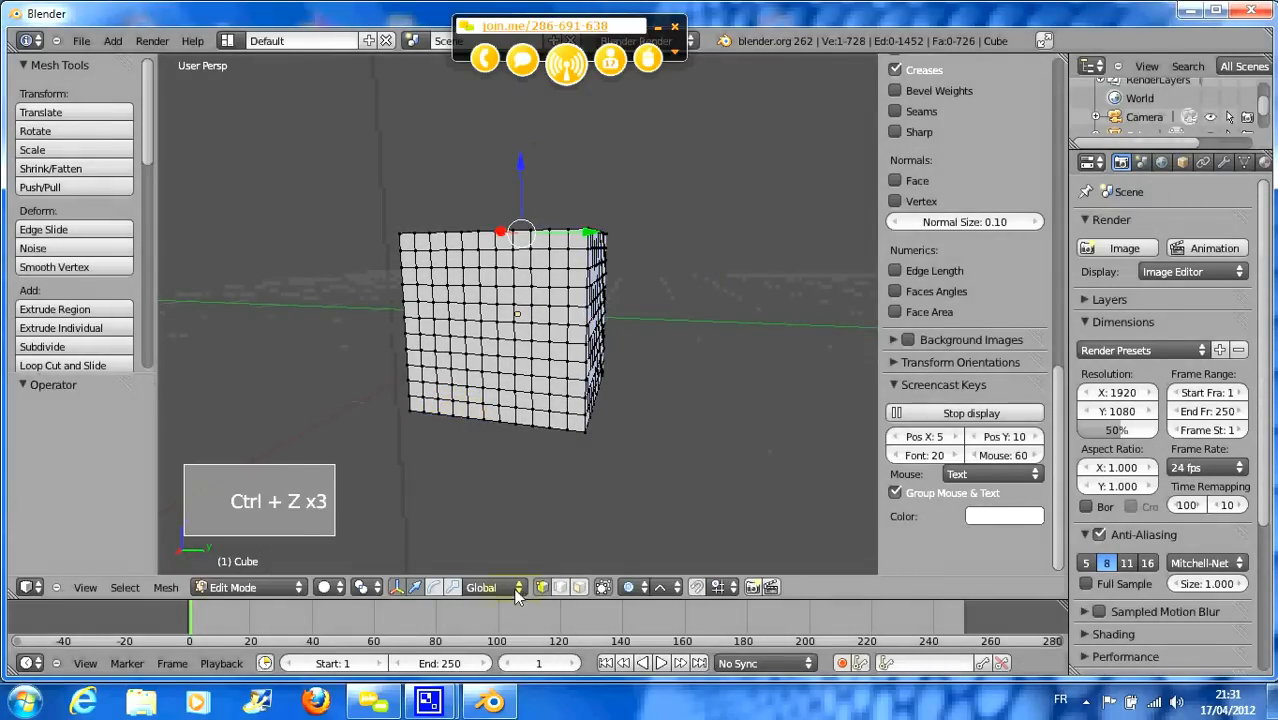
# - Set the proportional editing falloff to Sharp and raise the top vertex along Z by about 0.95 and another 0.49
pyautogui.click(660, 587)
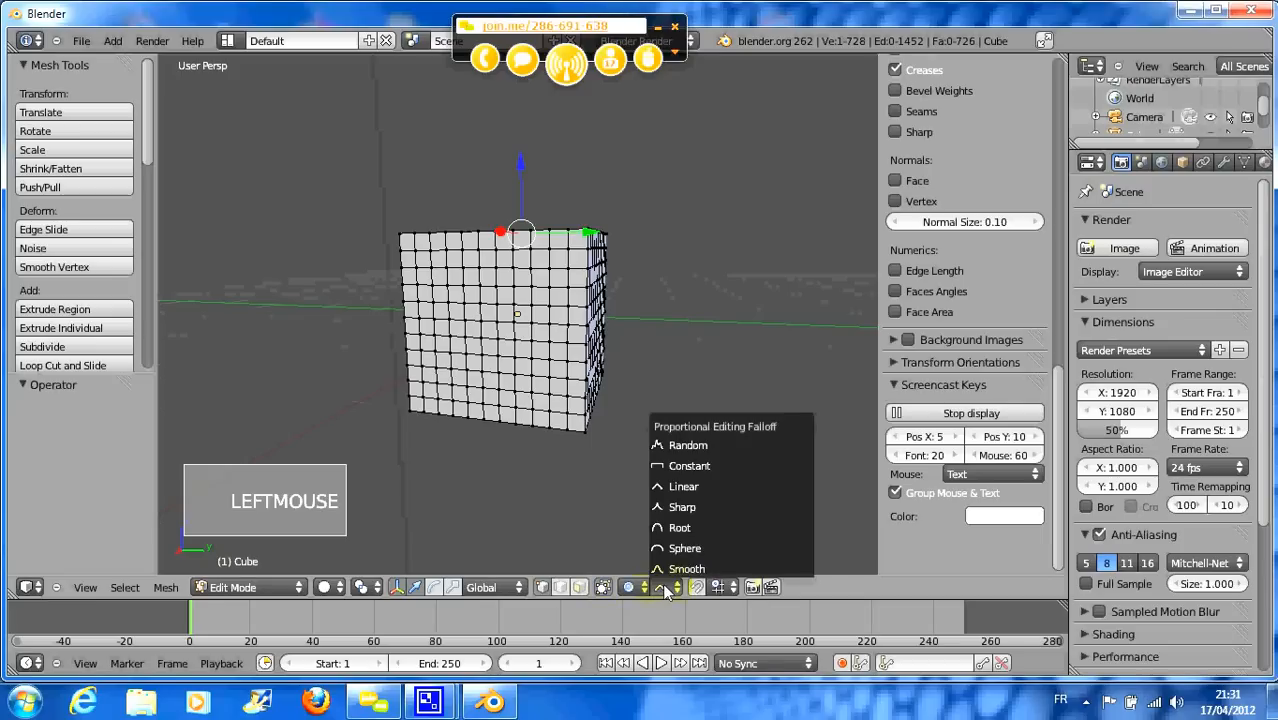
pyautogui.click(684, 488)
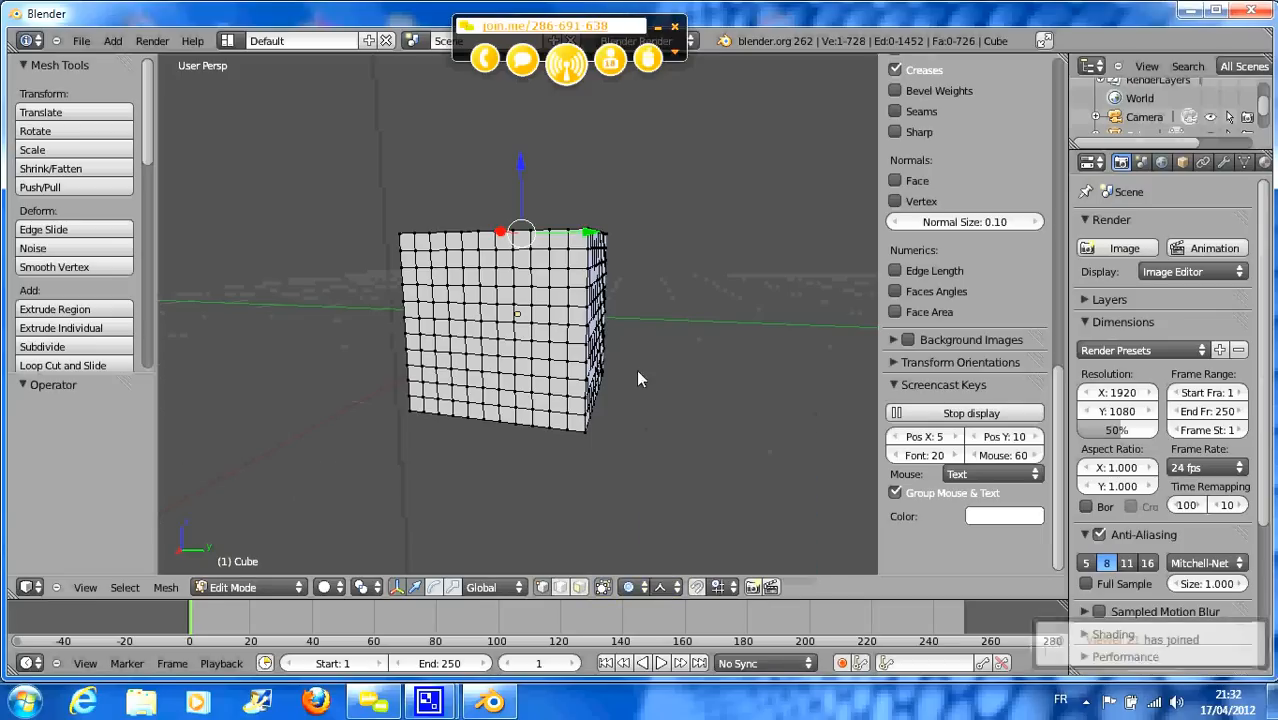
pyautogui.moveTo(525, 170); pyautogui.dragTo(521, 80)
pyautogui.moveTo(615, 390); pyautogui.dragTo(652, 400, button='middle')
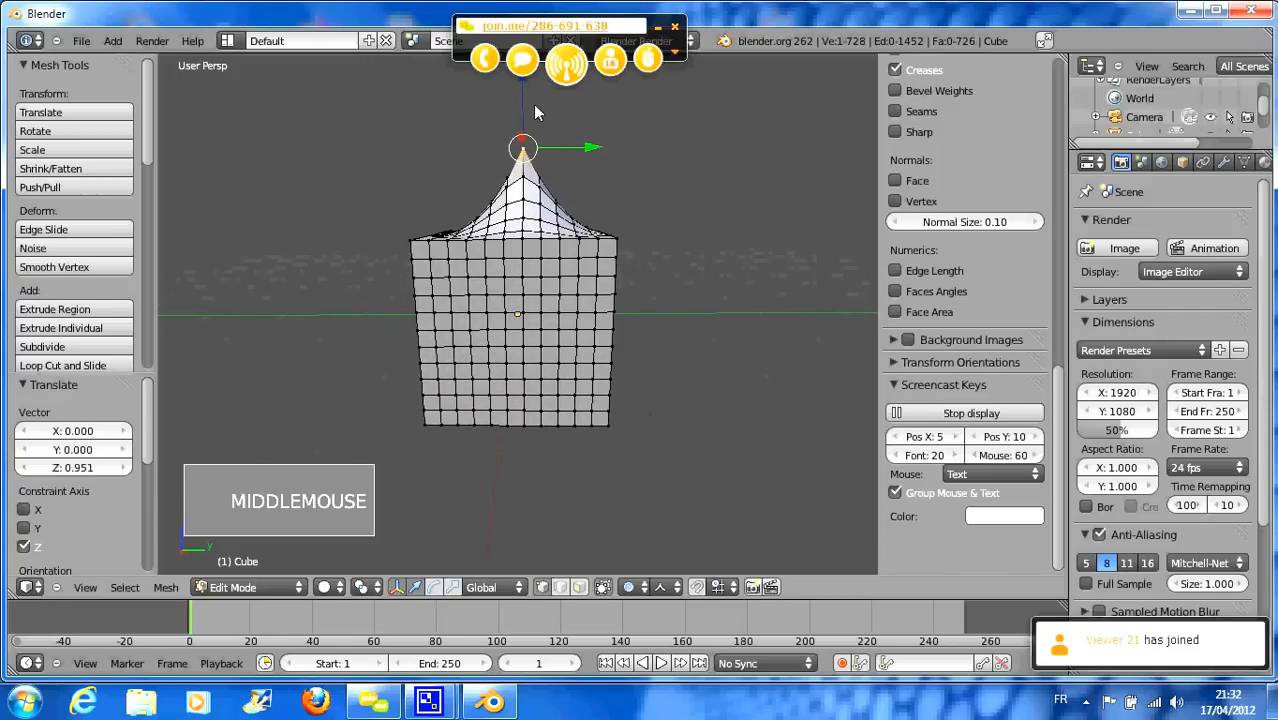
pyautogui.scroll(-1, 540, 180)
pyautogui.moveTo(522, 117); pyautogui.dragTo(524, 72)
# - Pull a middle vertex of the positive-Y side face outward about 1.46 along Y using Smooth falloff
pyautogui.moveTo(607, 346); pyautogui.dragTo(542, 343, button='middle')
pyautogui.rightClick(585, 325)
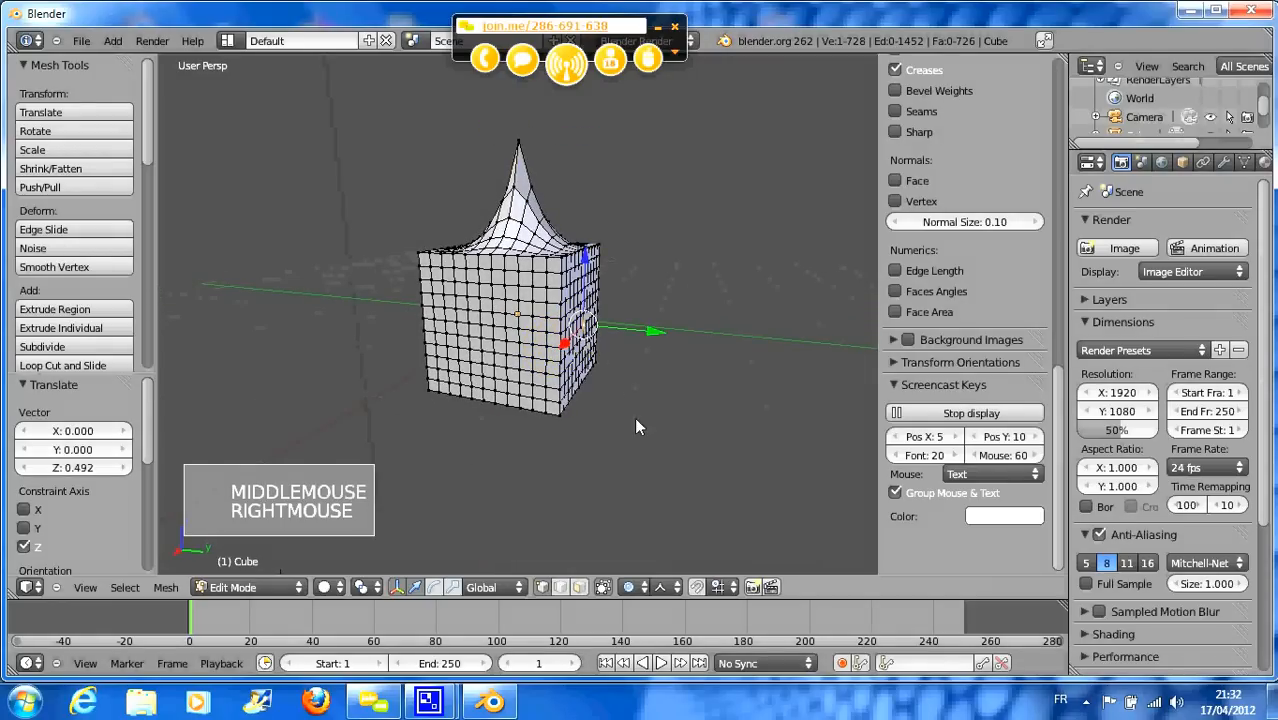
pyautogui.click(655, 587)
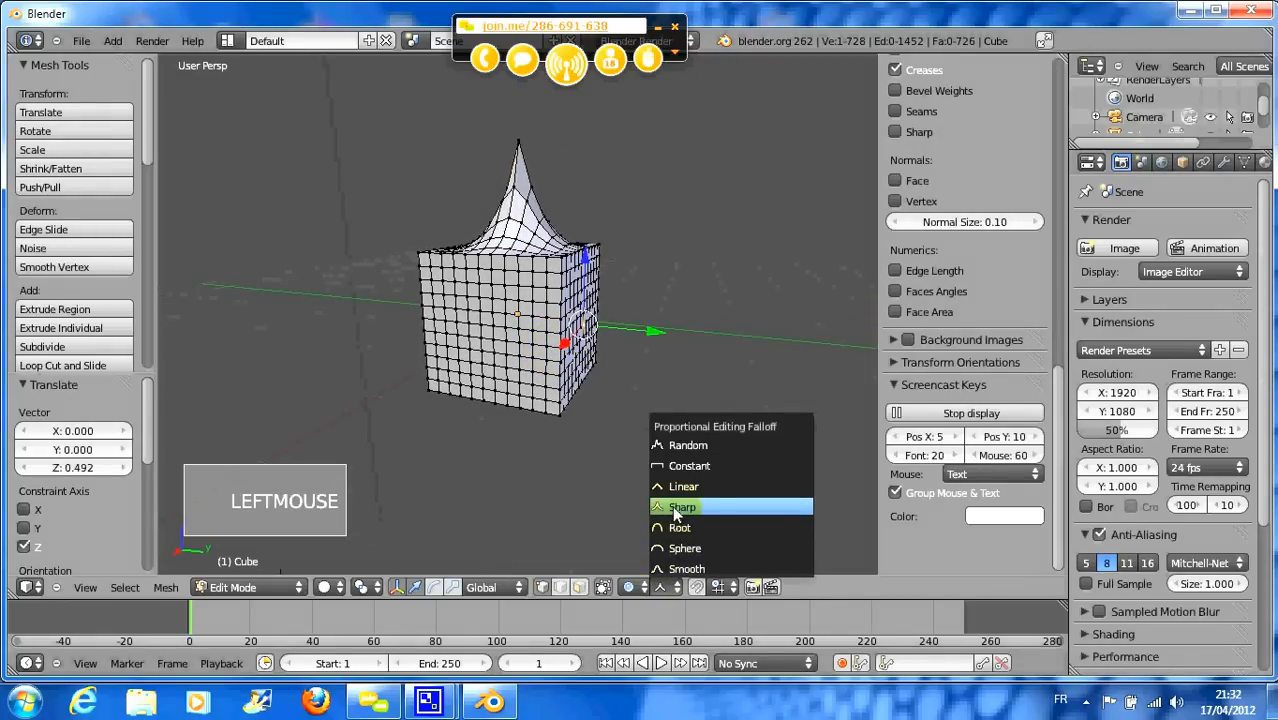
pyautogui.click(676, 568)
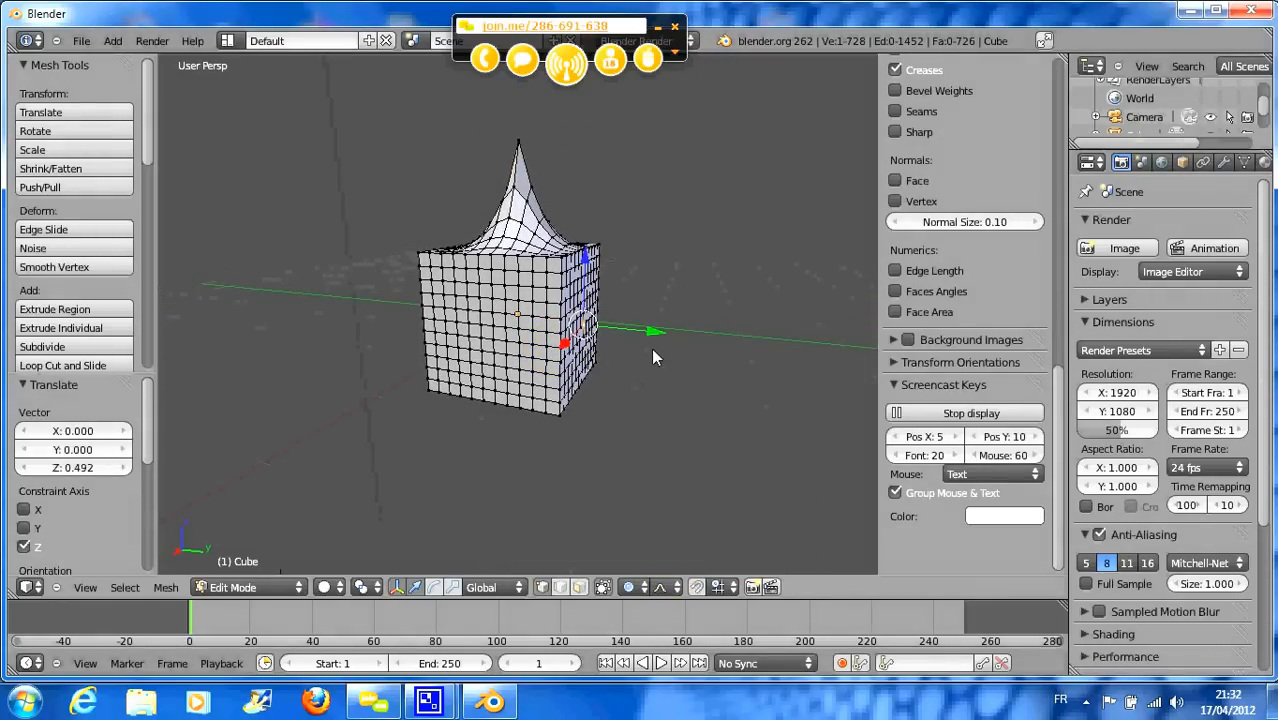
pyautogui.moveTo(655, 357); pyautogui.dragTo(760, 357)
pyautogui.moveTo(760, 357); pyautogui.dragTo(688, 362, button='middle')
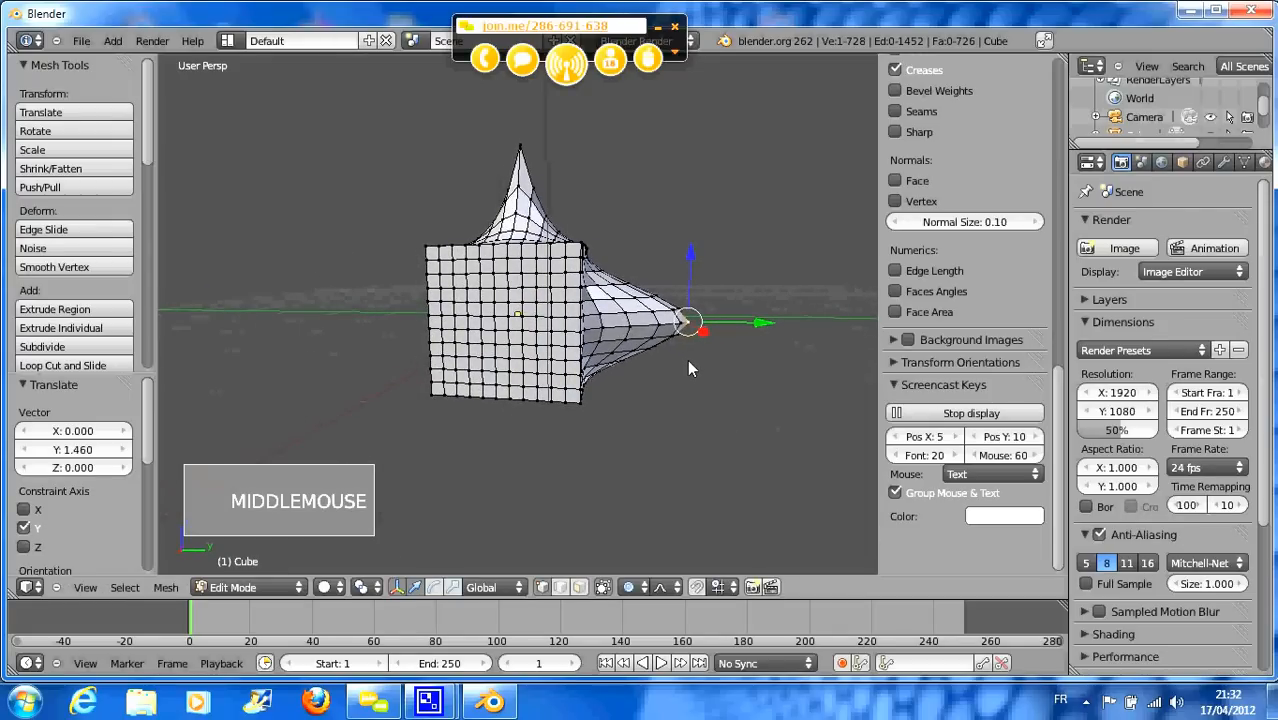
# - Pull a middle vertex of the negative-Y side face outward about 0.97 along Y using Sphere falloff
pyautogui.moveTo(530, 338); pyautogui.dragTo(469, 332, button='middle')
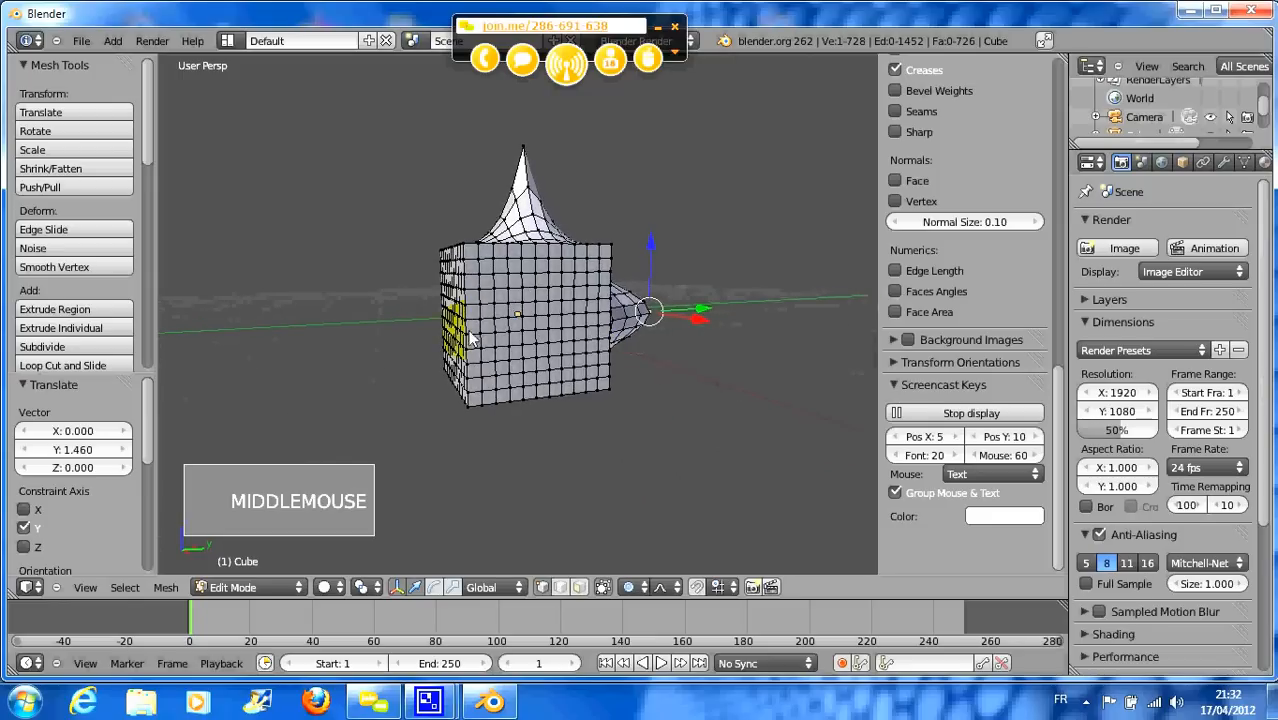
pyautogui.rightClick(458, 330)
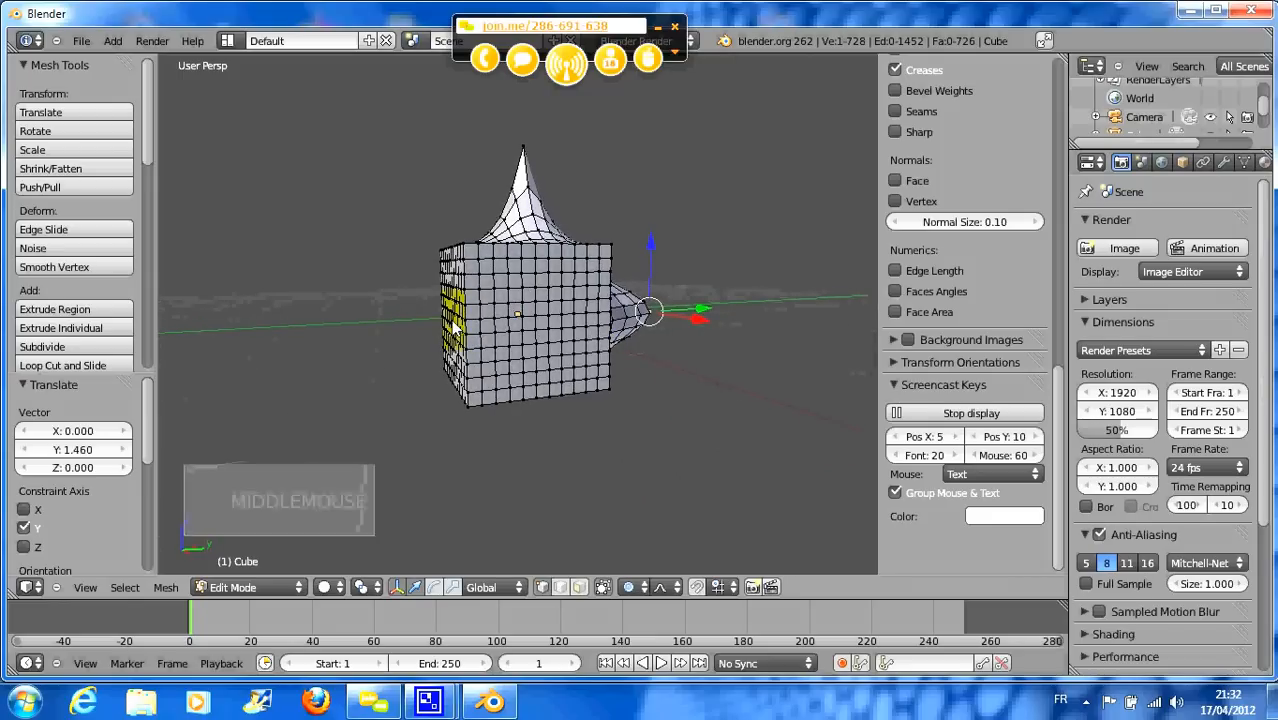
pyautogui.click(665, 590)
pyautogui.click(672, 546)
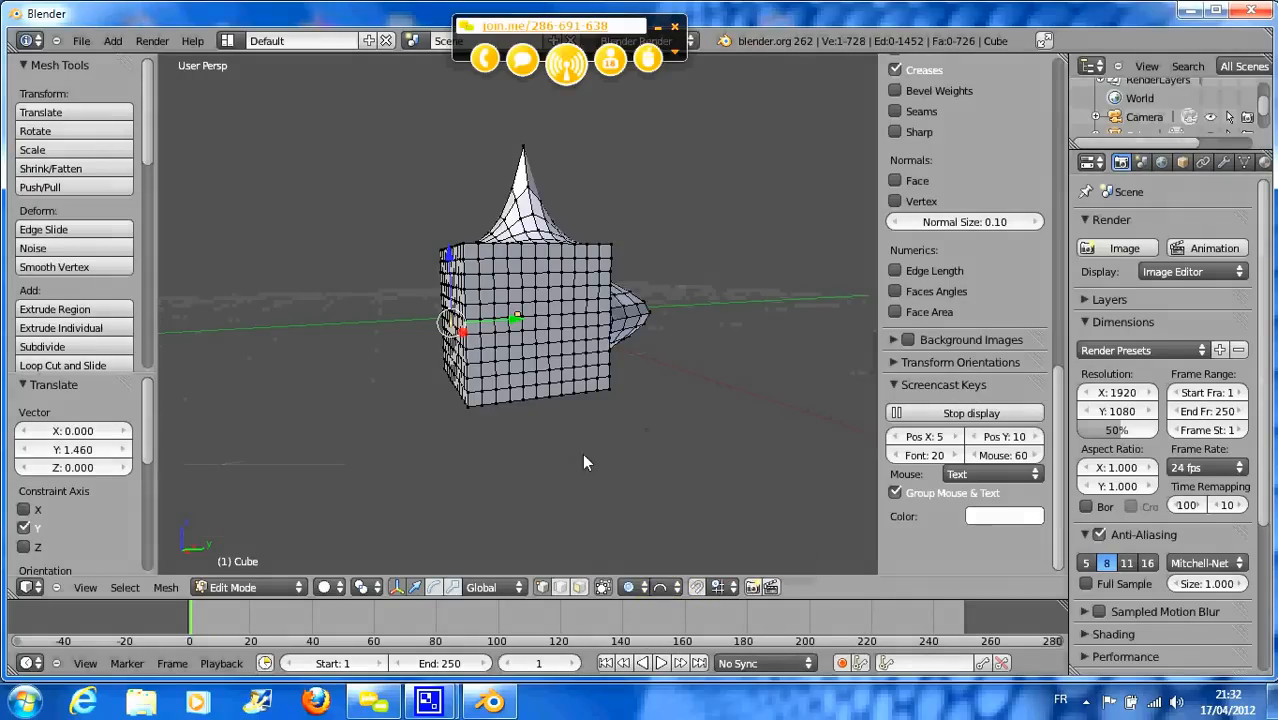
pyautogui.moveTo(512, 318); pyautogui.dragTo(447, 338)
pyautogui.moveTo(517, 357); pyautogui.dragTo(645, 448, button='middle')
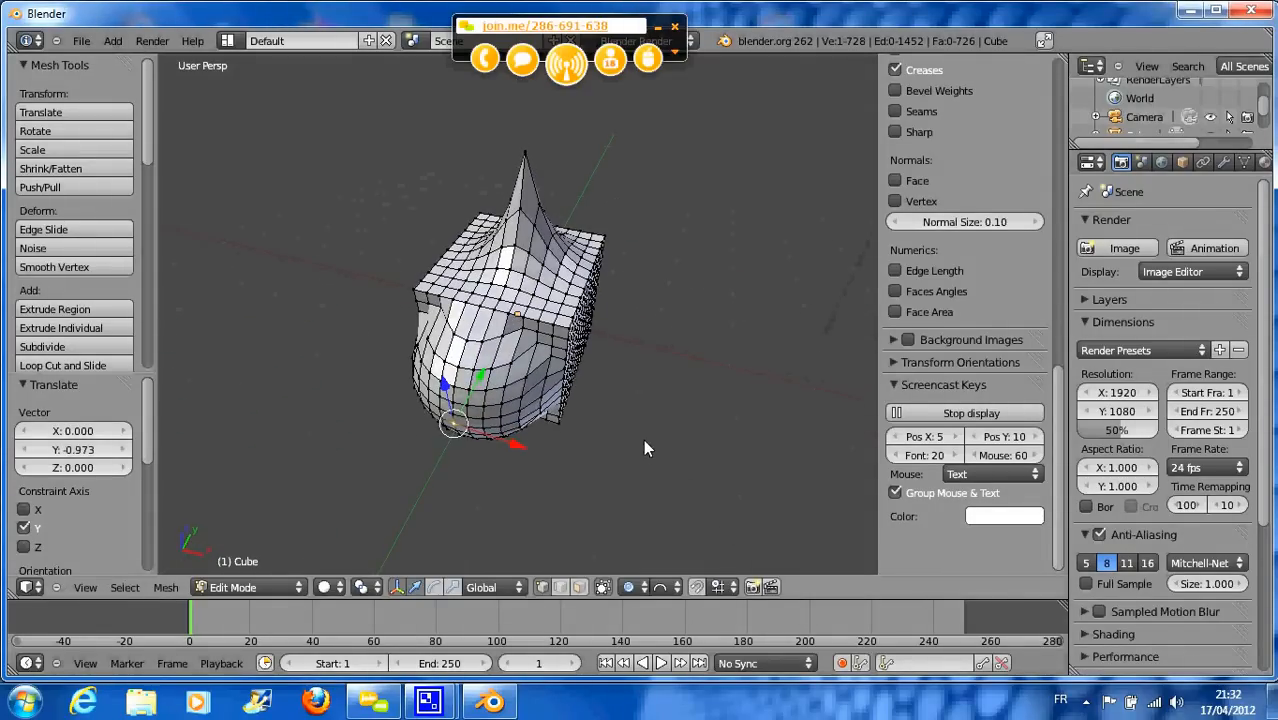
# - Pull a middle vertex of the positive-X side face outward about 1.17 along X with Sphere falloff, varying the radius of influence
pyautogui.rightClick(584, 338)
pyautogui.moveTo(634, 382); pyautogui.dragTo(580, 362, button='middle')
pyautogui.moveTo(632, 387); pyautogui.dragTo(691, 451)
pyautogui.scroll(-6, 641, 403)
pyautogui.scroll(1, 710, 459)
pyautogui.scroll(6, 694, 449)
pyautogui.scroll(4, 694, 449)
pyautogui.scroll(5, 694, 449)
pyautogui.scroll(11, 694, 449)
pyautogui.scroll(5, 694, 449)
pyautogui.scroll(-7, 693, 452)
pyautogui.scroll(-14, 691, 451)
pyautogui.scroll(-6, 691, 451)
# - Pull a vertex of the negative-X side face with Smooth falloff by about -0.62 in X, 0.28 in Y and -0.29 in Z
pyautogui.moveTo(646, 440); pyautogui.dragTo(706, 436, button='middle')
pyautogui.moveTo(493, 360)
pyautogui.mouseDown(button='middle')
pyautogui.moveTo(602, 365)
pyautogui.moveTo(531, 372)
pyautogui.moveTo(571, 342)
pyautogui.moveTo(479, 345)
pyautogui.mouseUp(button='middle')
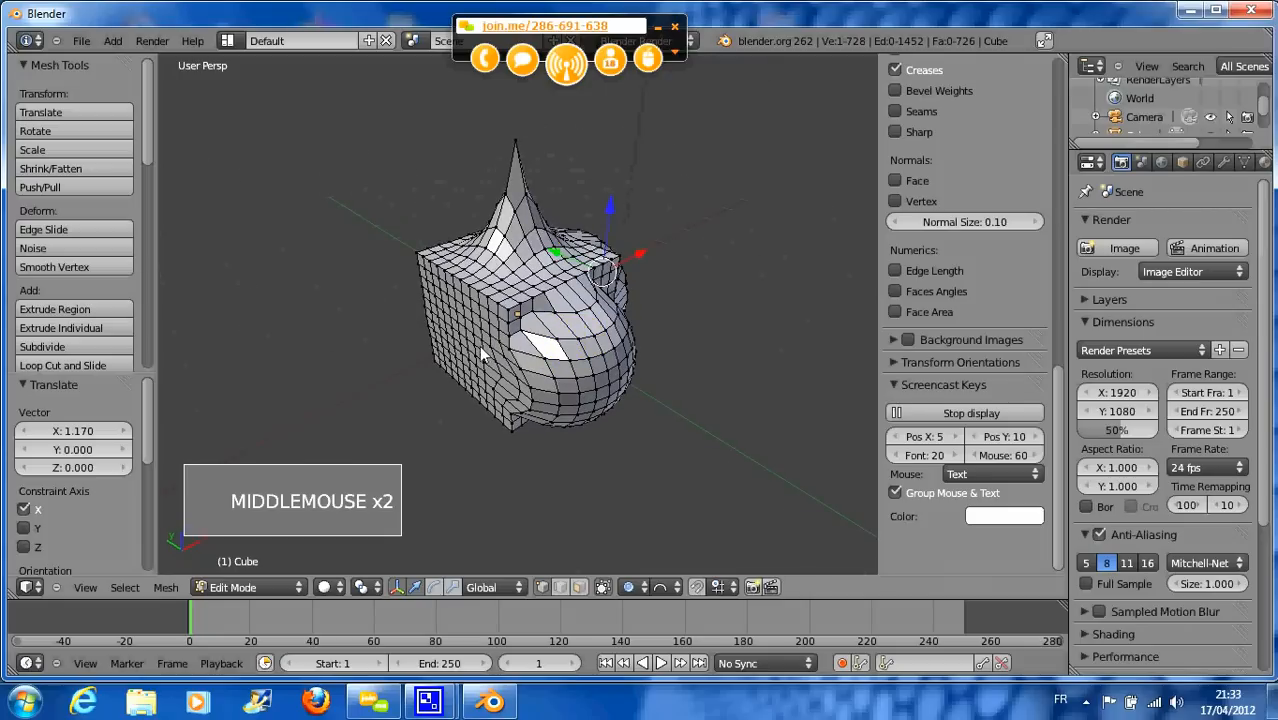
pyautogui.rightClick(547, 486)
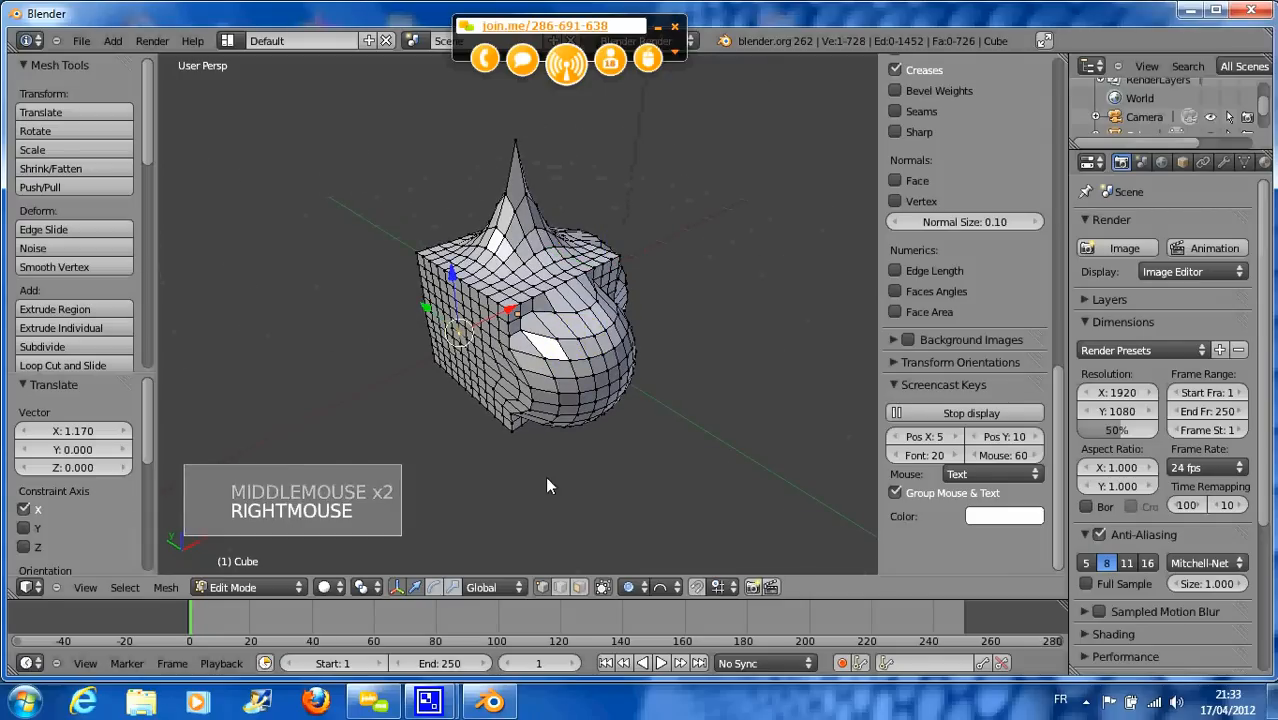
pyautogui.click(660, 587)
pyautogui.click(686, 568)
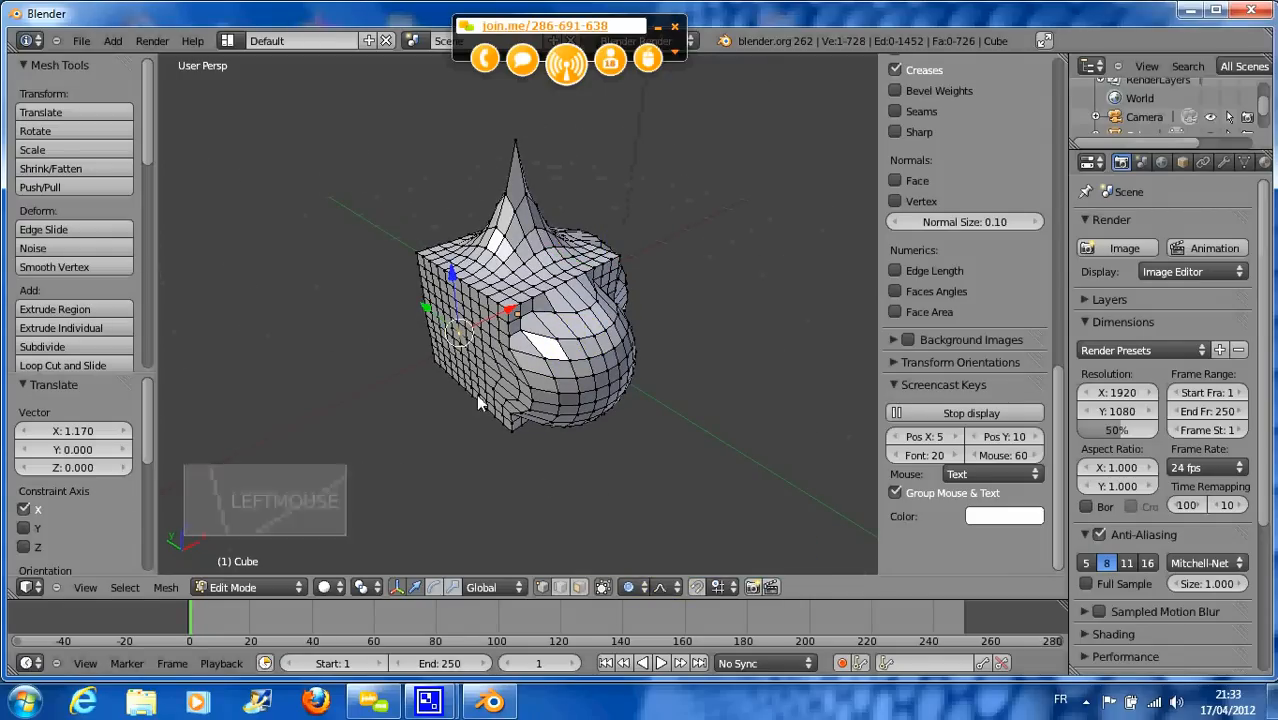
pyautogui.scroll(3, 420, 352)
pyautogui.moveTo(402, 363); pyautogui.dragTo(312, 403)
pyautogui.scroll(1, 310, 407)
pyautogui.scroll(4, 310, 407)
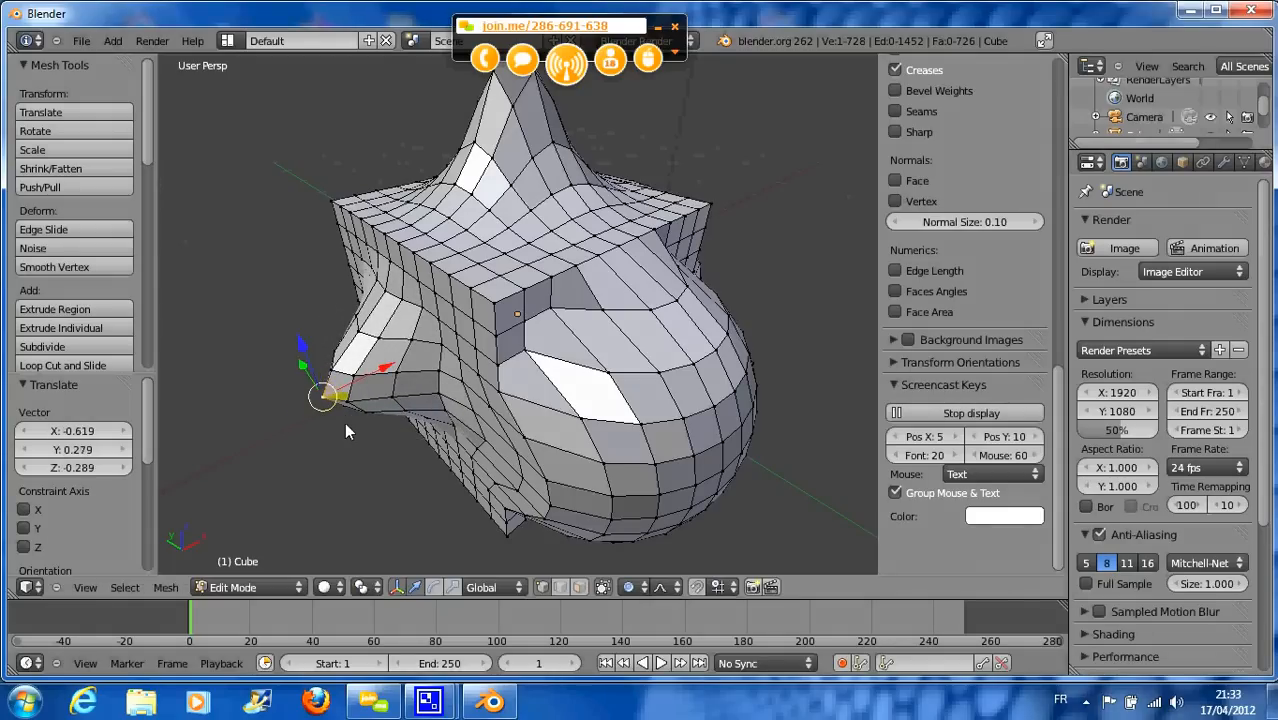
# - Pull the selected vertex of the negative-X side face further outward about -0.51 along X with Smooth falloff
pyautogui.moveTo(346, 430); pyautogui.dragTo(333, 413, button='middle')
pyautogui.scroll(-2, 336, 418)
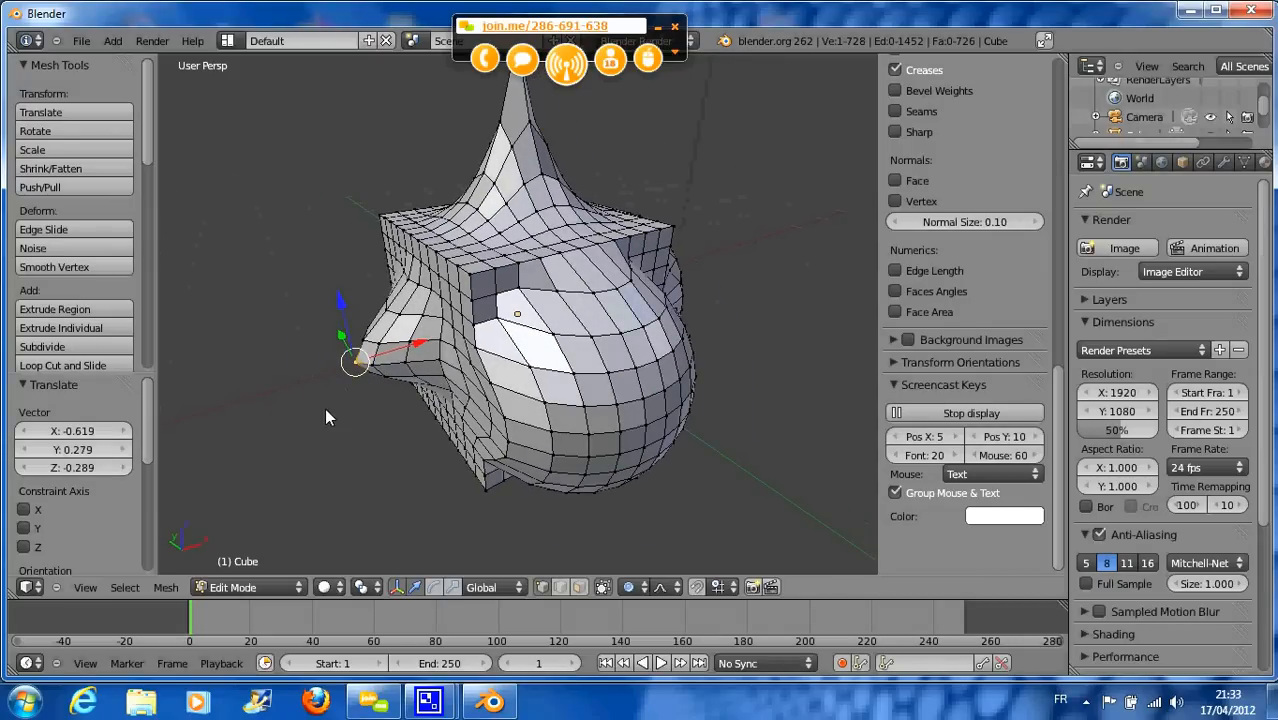
pyautogui.click(226, 591)
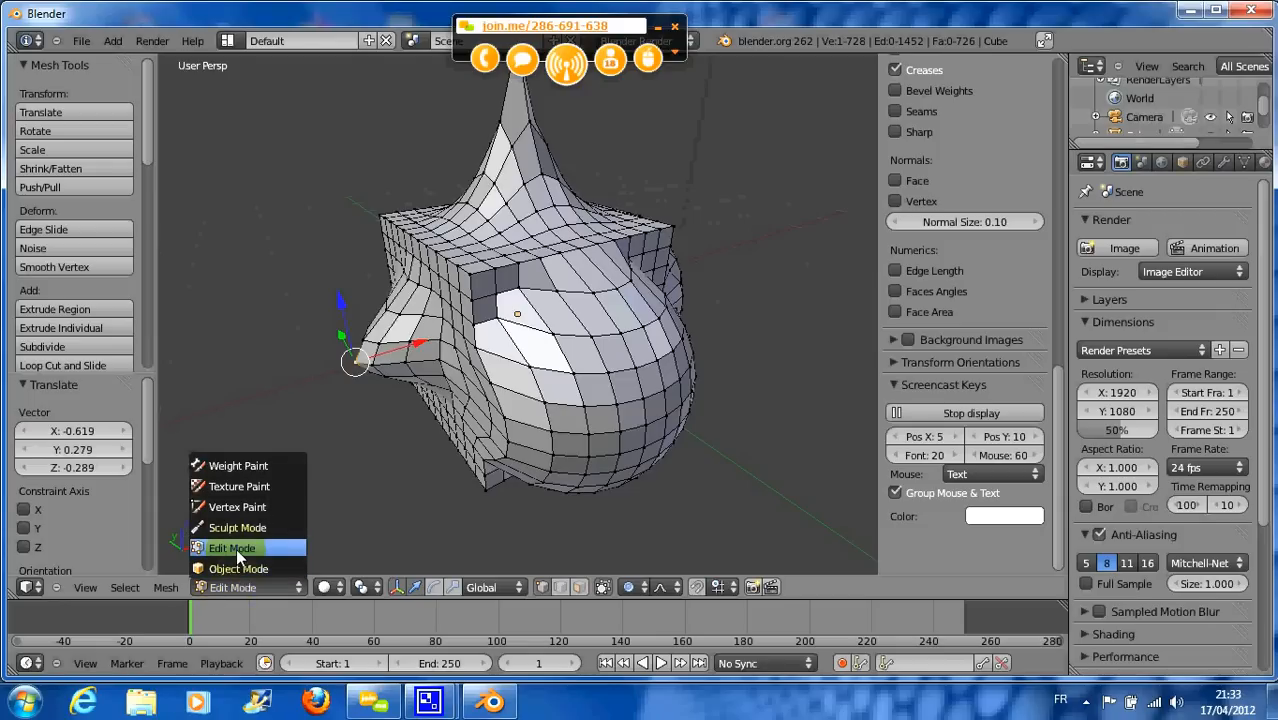
pyautogui.moveTo(432, 481); pyautogui.dragTo(492, 437, button='middle')
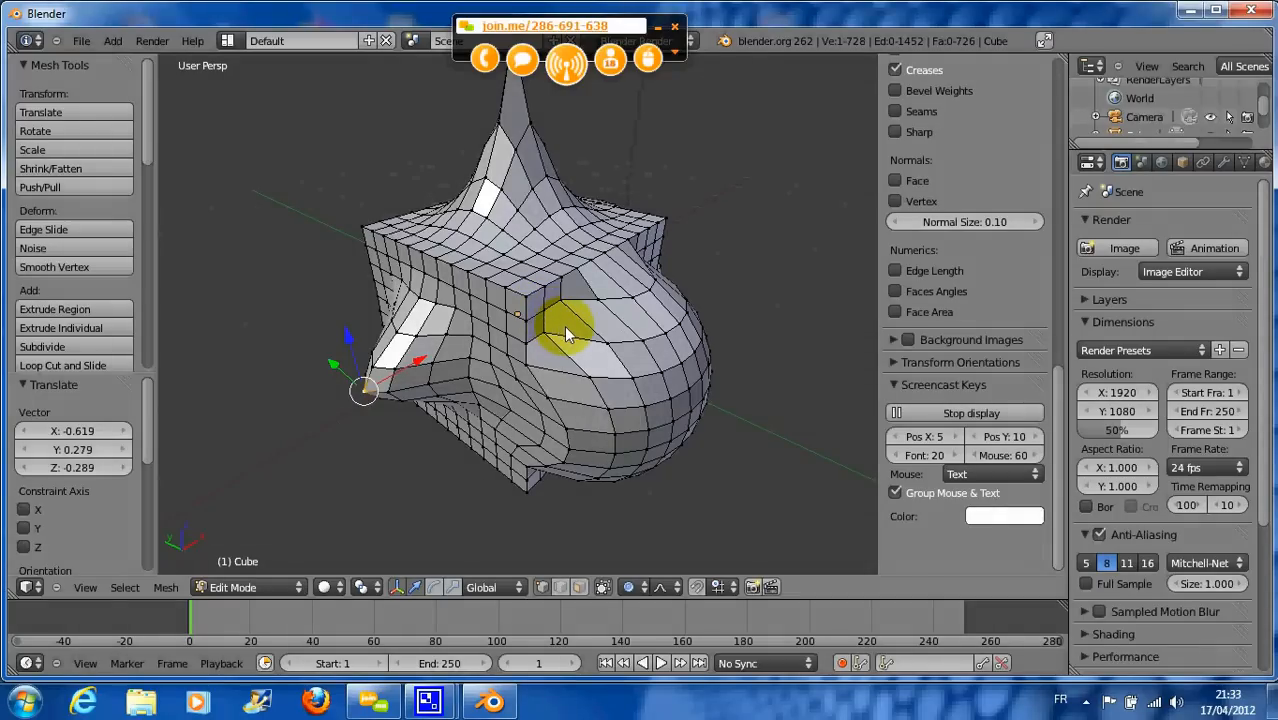
pyautogui.moveTo(566, 335); pyautogui.dragTo(480, 352, button='middle')
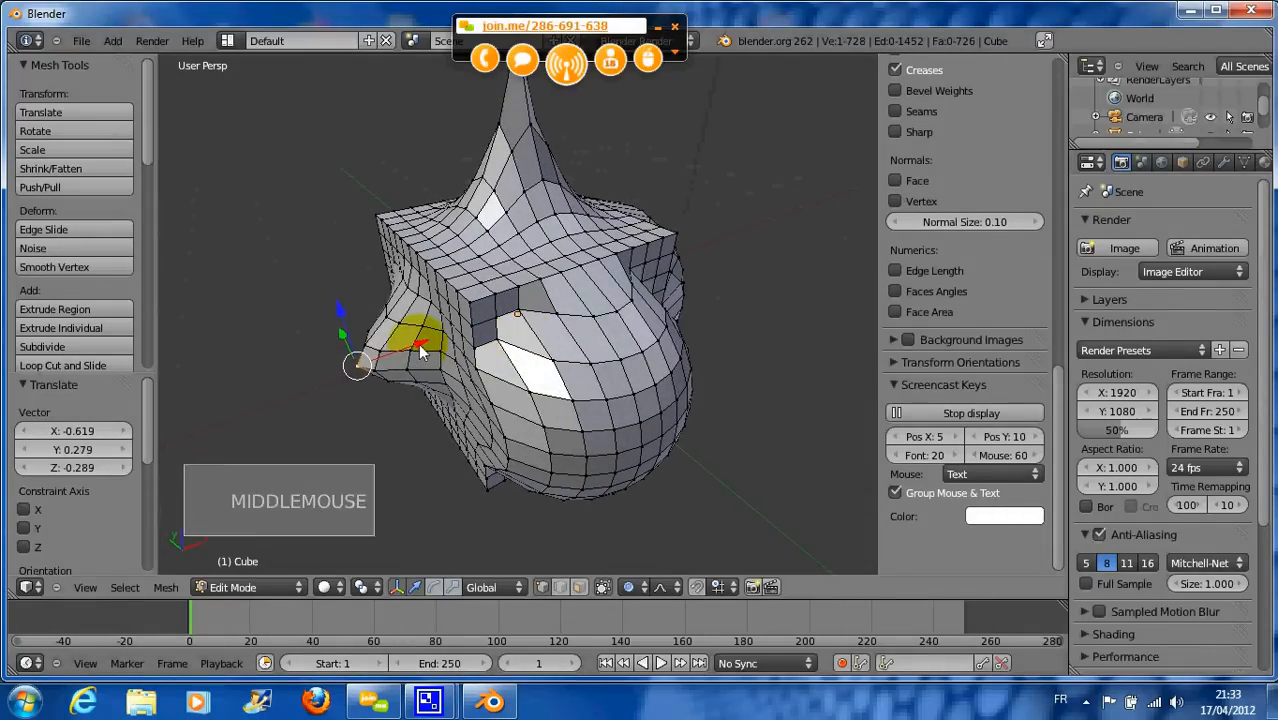
pyautogui.moveTo(420, 346); pyautogui.dragTo(272, 401)
pyautogui.scroll(-3, 386, 363)
pyautogui.moveTo(465, 394); pyautogui.dragTo(585, 360, button='middle')
pyautogui.scroll(-3, 502, 385)
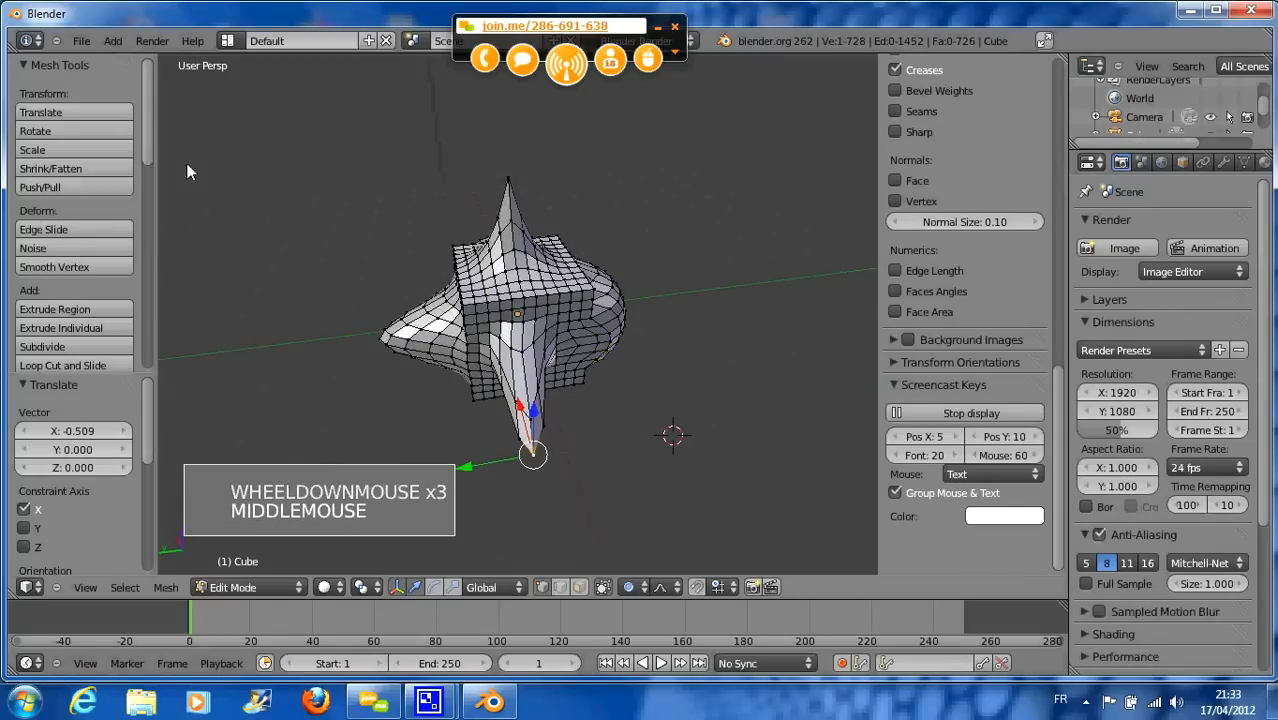
# - Start a new default scene and switch its cube to Edit Mode
pyautogui.click(81, 40)
pyautogui.click(88, 55)
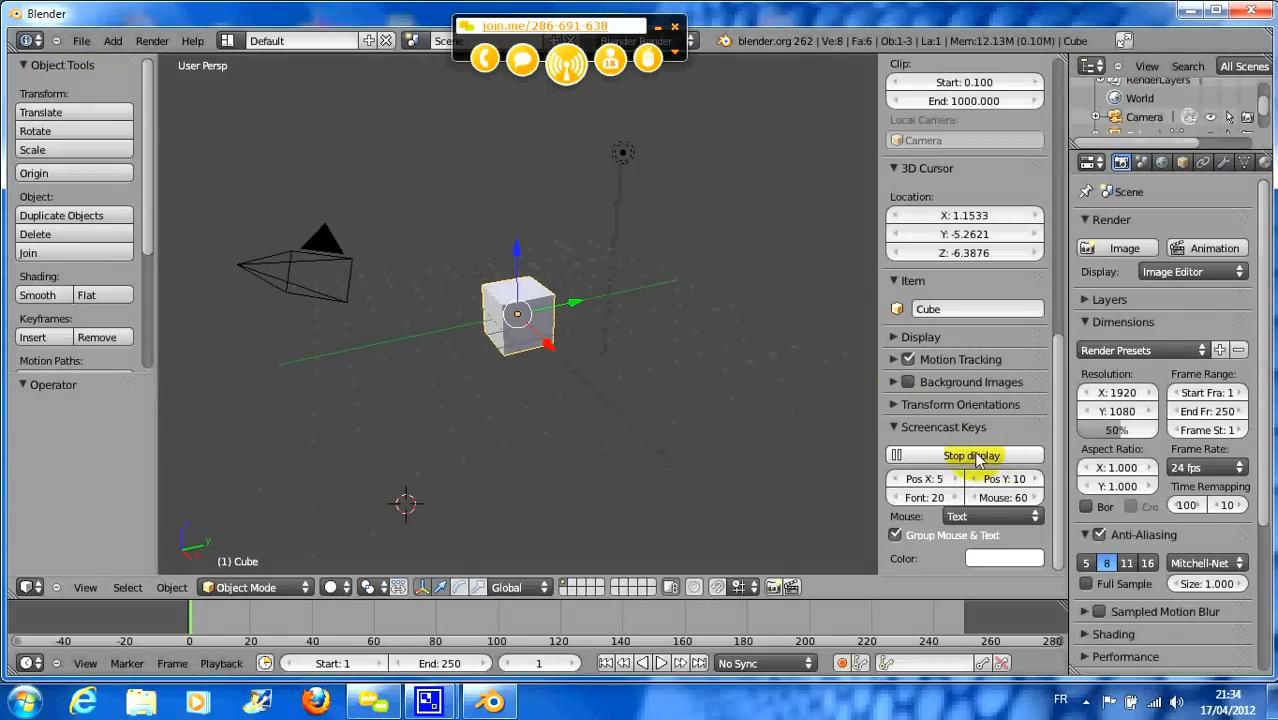
pyautogui.scroll(4, 563, 352)
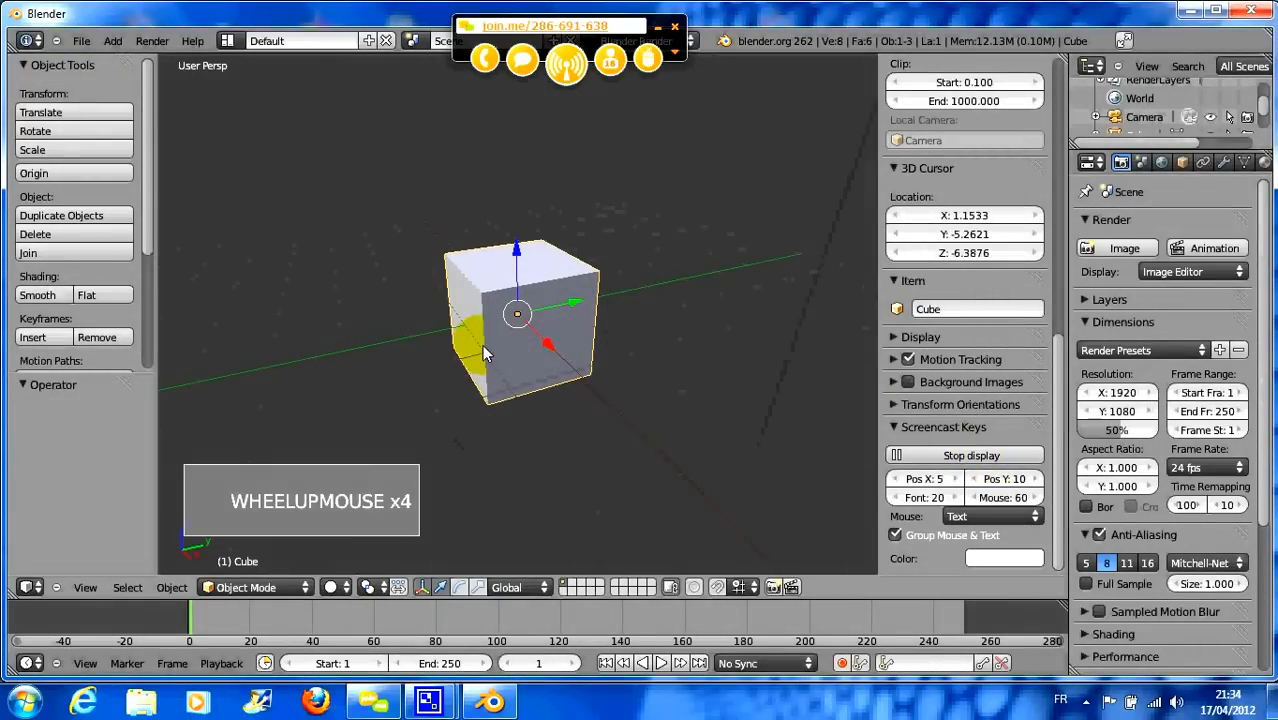
pyautogui.click(240, 588)
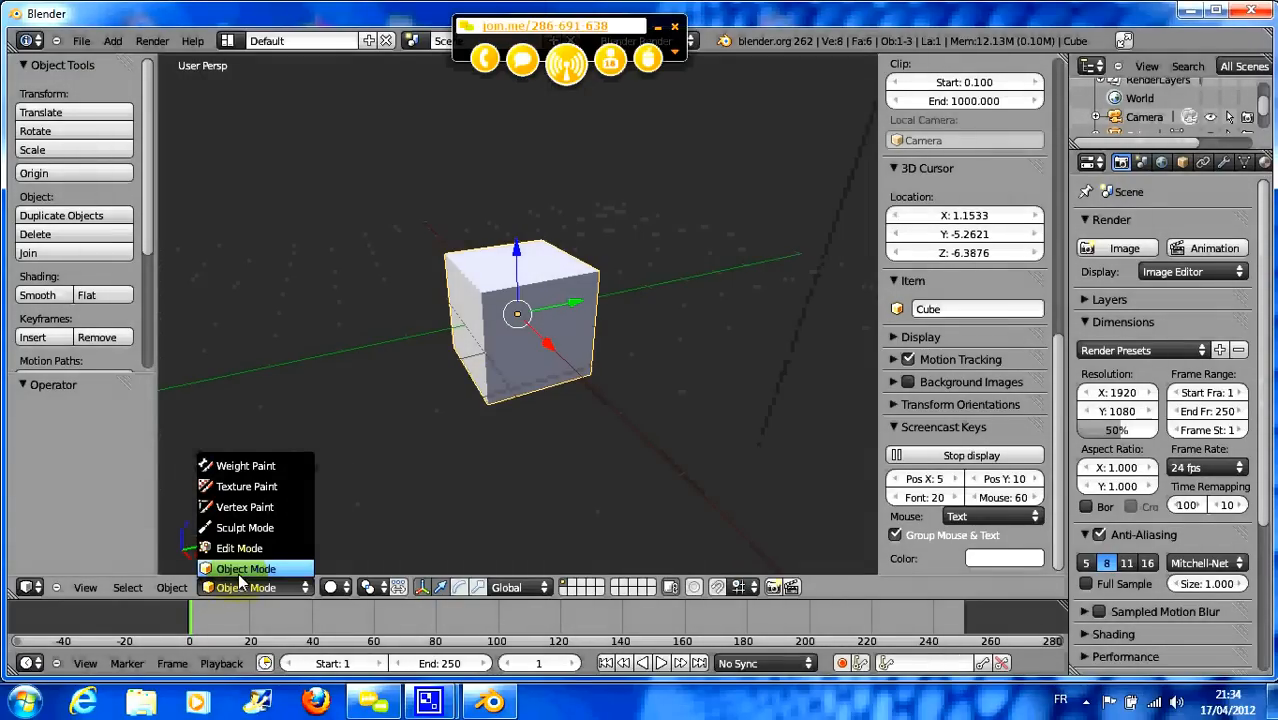
pyautogui.click(238, 549)
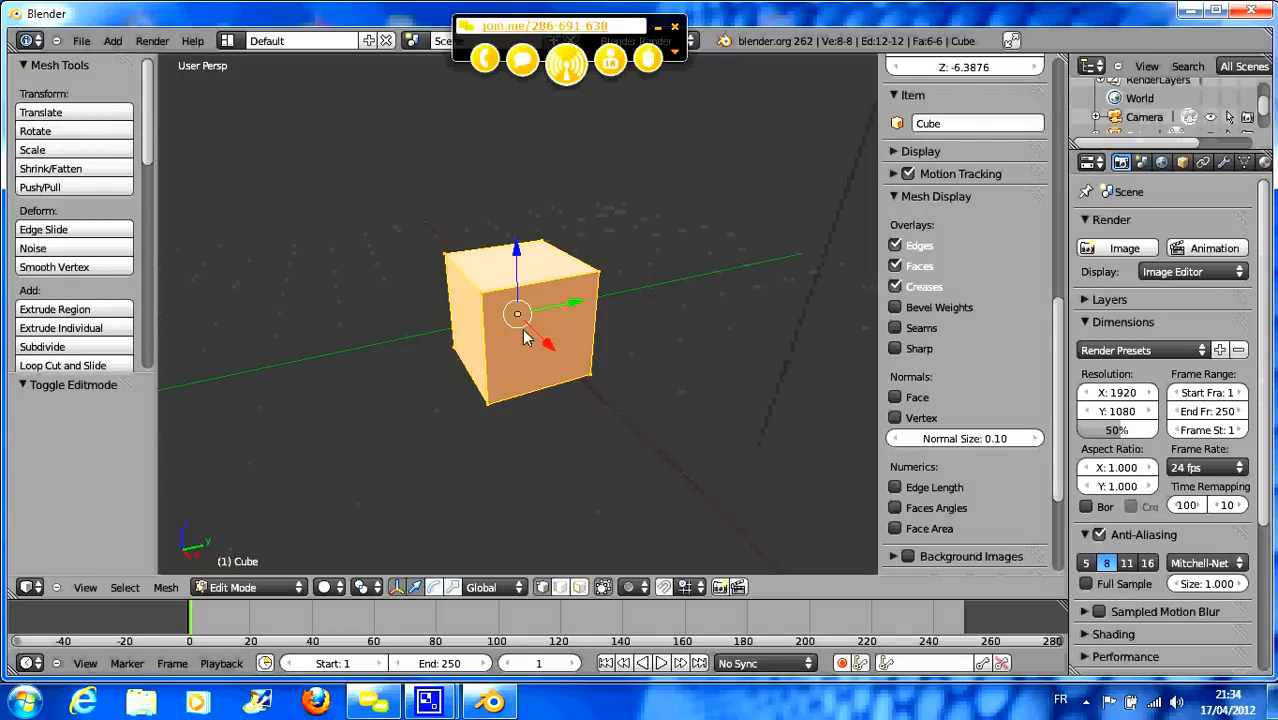
# - Subdivide the fully selected cube mesh twice with one cut each
pyautogui.moveTo(581, 384); pyautogui.dragTo(557, 397, button='middle')
pyautogui.scroll(2, 558, 400)
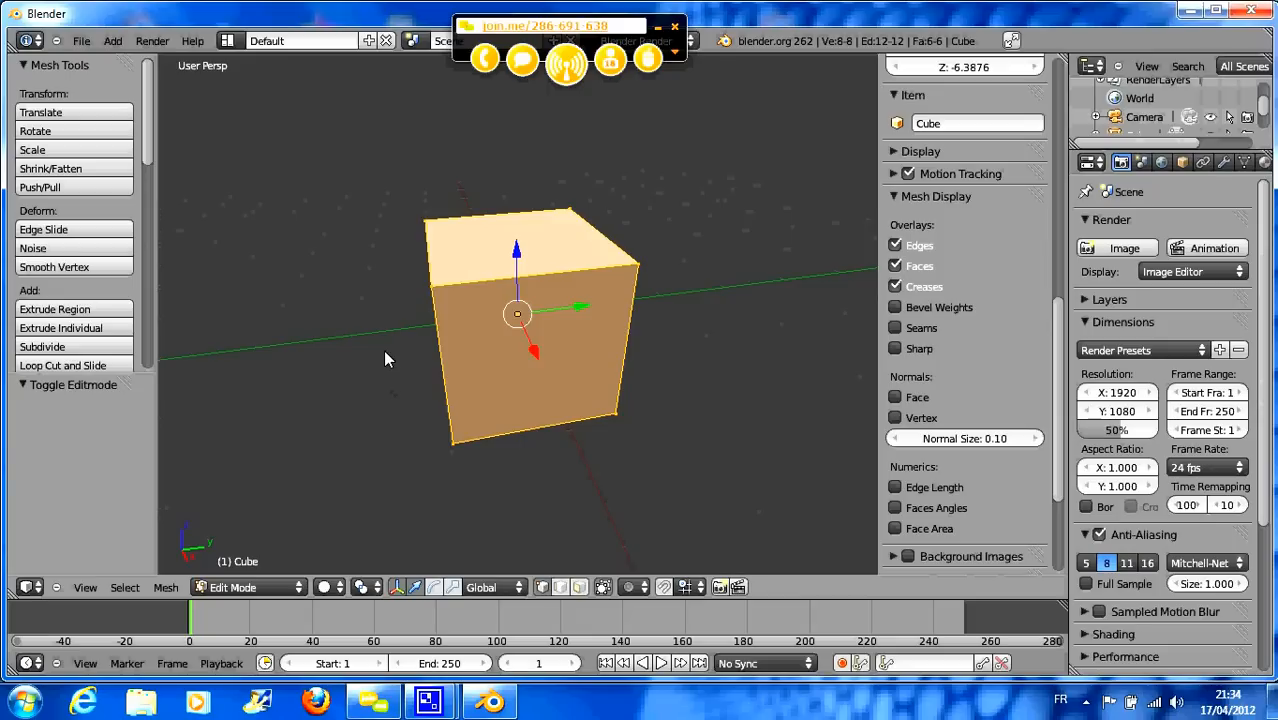
pyautogui.press('w')
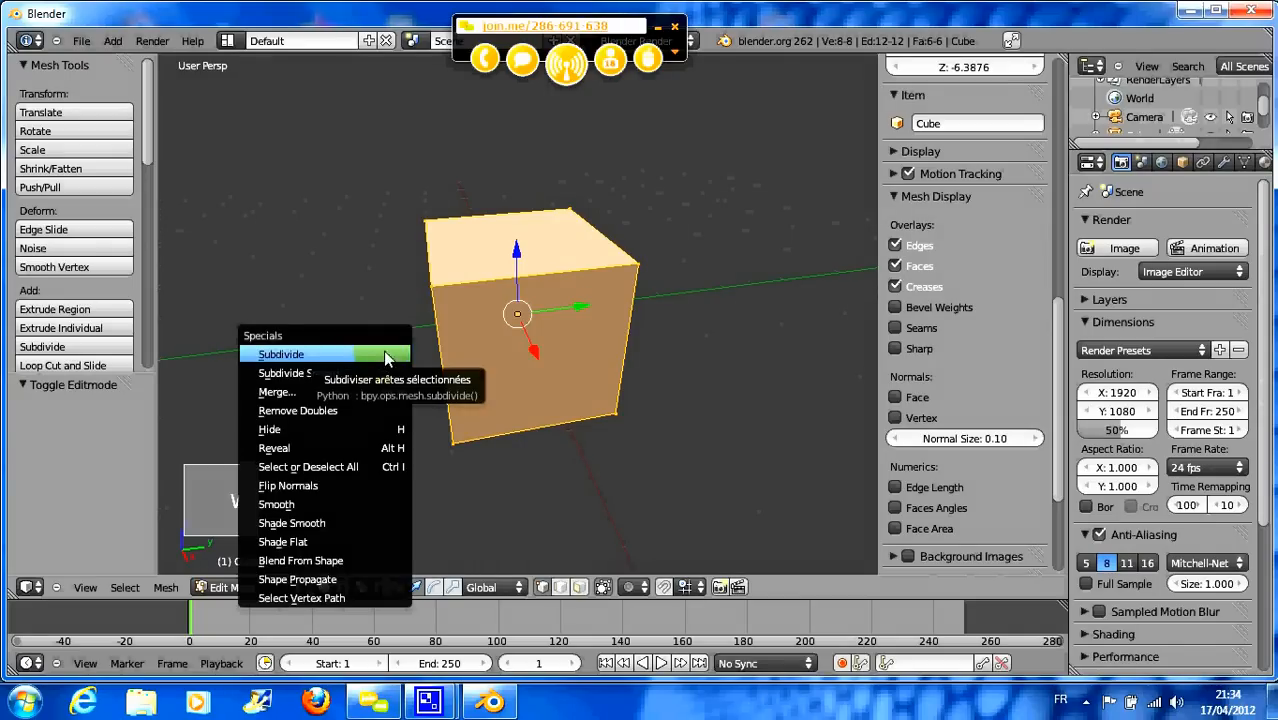
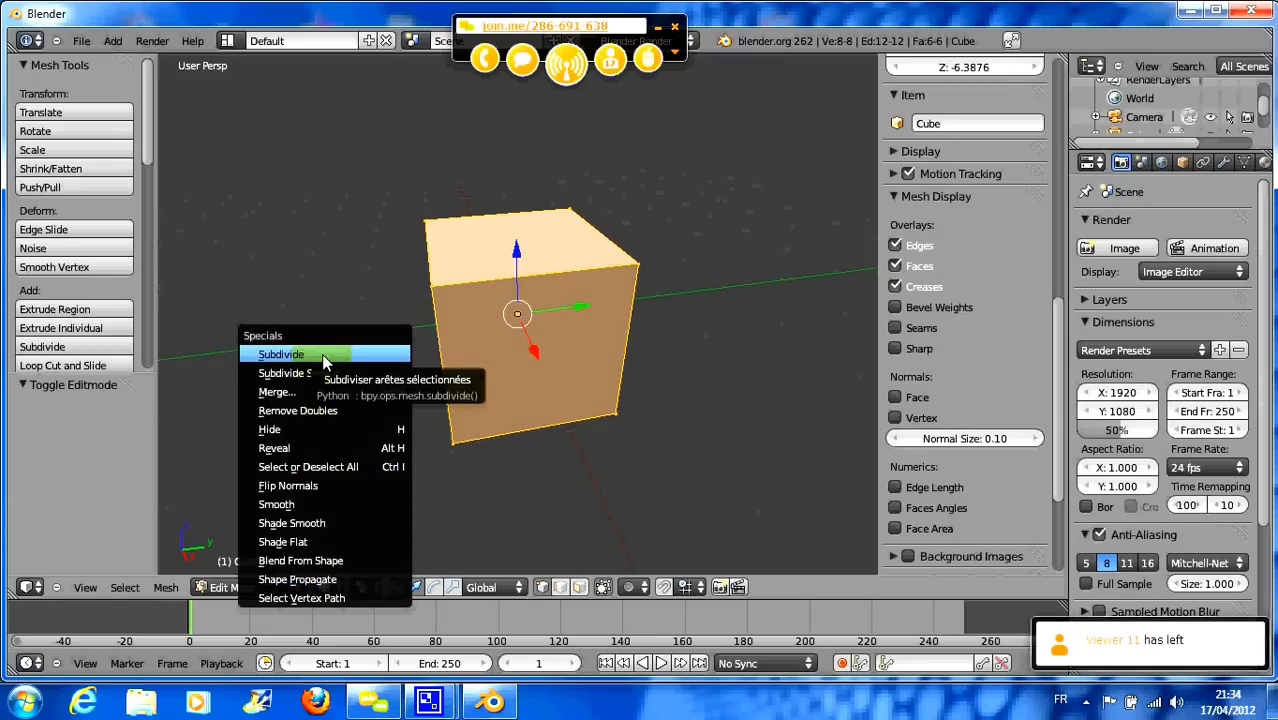
pyautogui.click(321, 353)
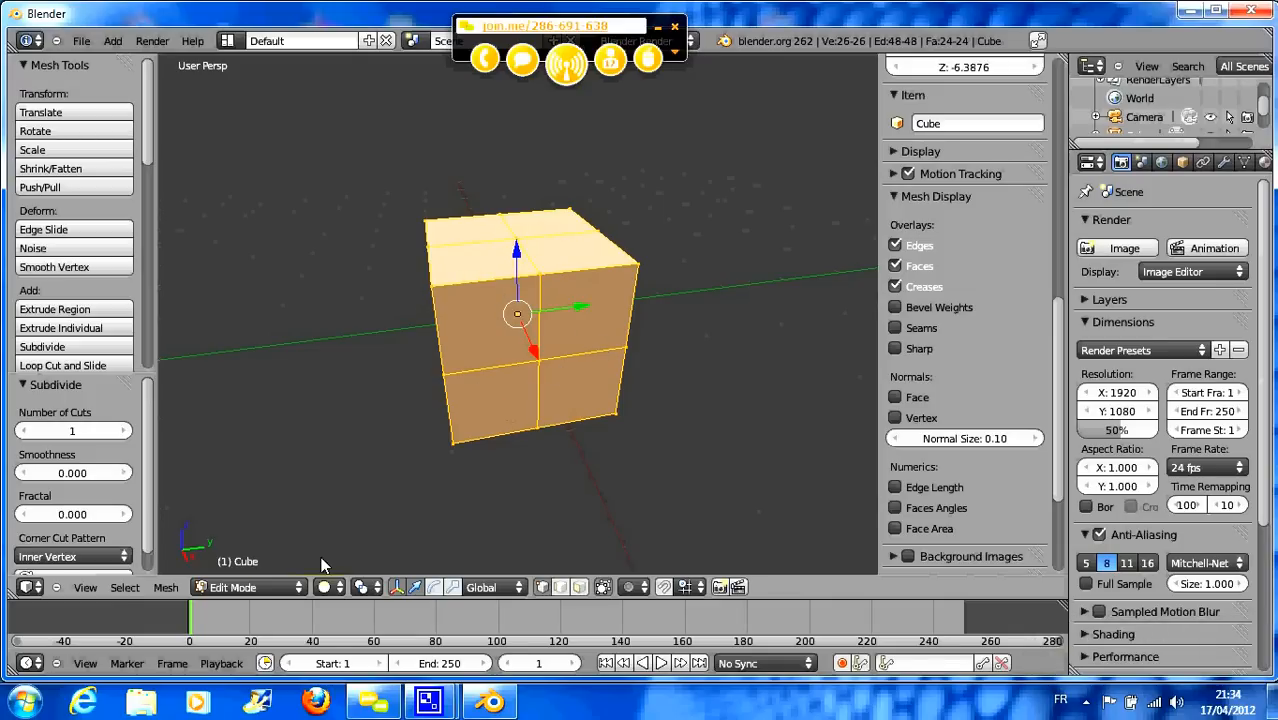
pyautogui.press('w')
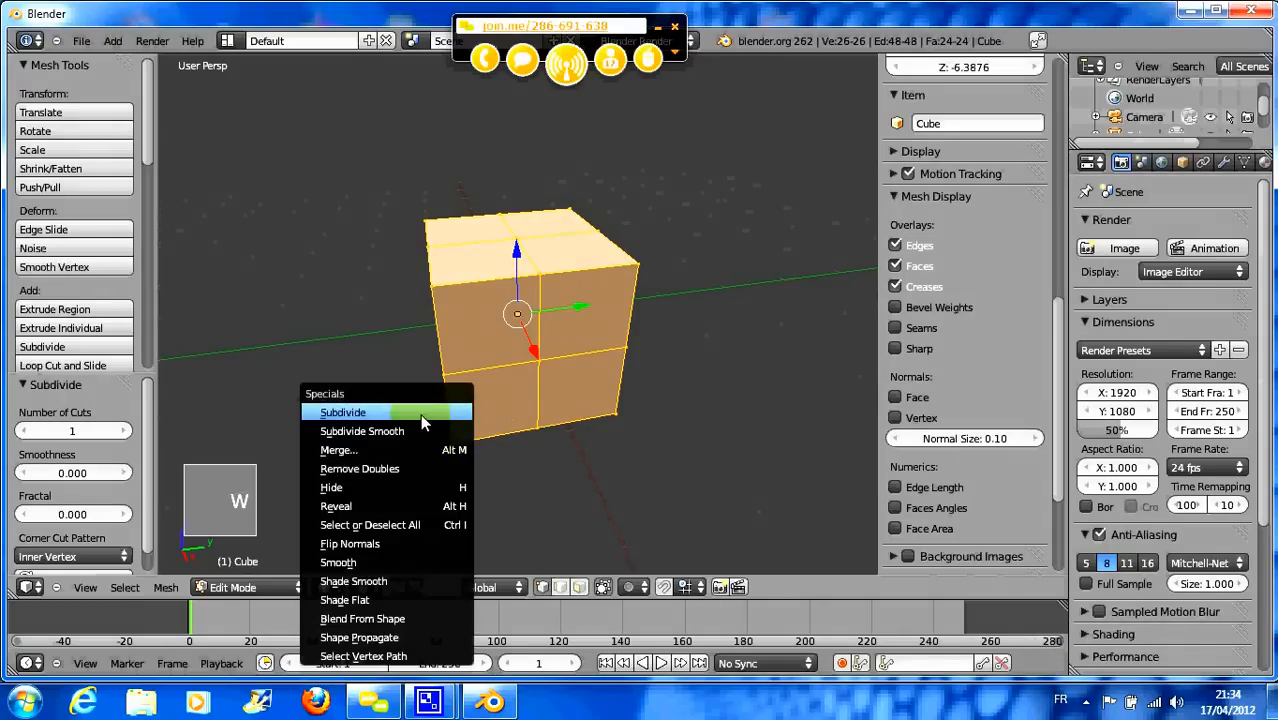
pyautogui.click(421, 412)
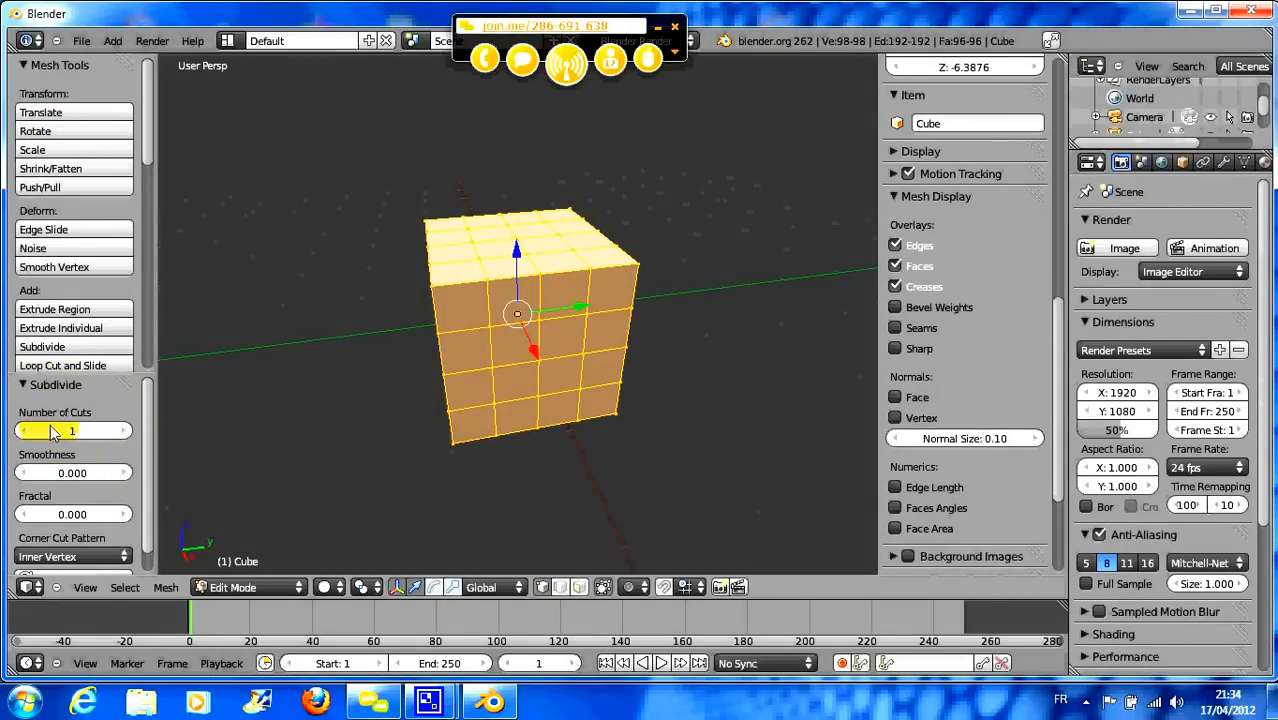
# - Raise the last subdivision's number of cuts one by one to 6, and enter 10 cuts directly
pyautogui.moveTo(145, 458); pyautogui.dragTo(145, 478)
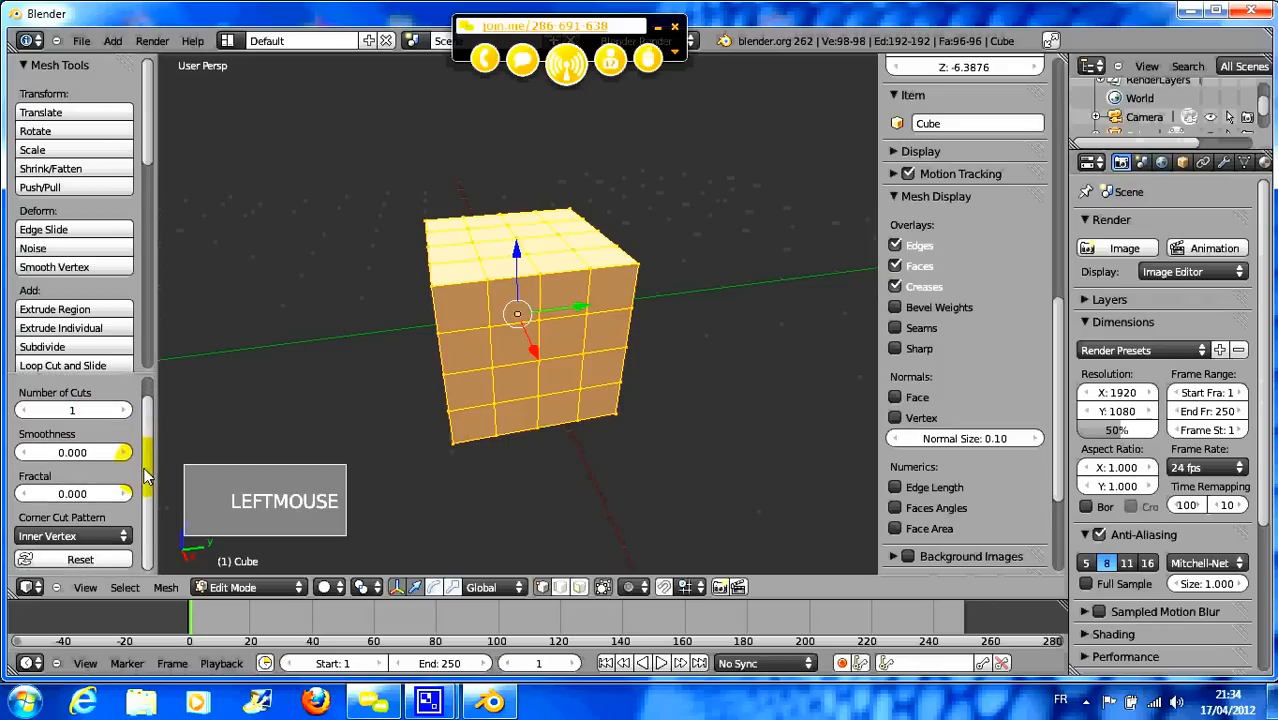
pyautogui.click(116, 414)
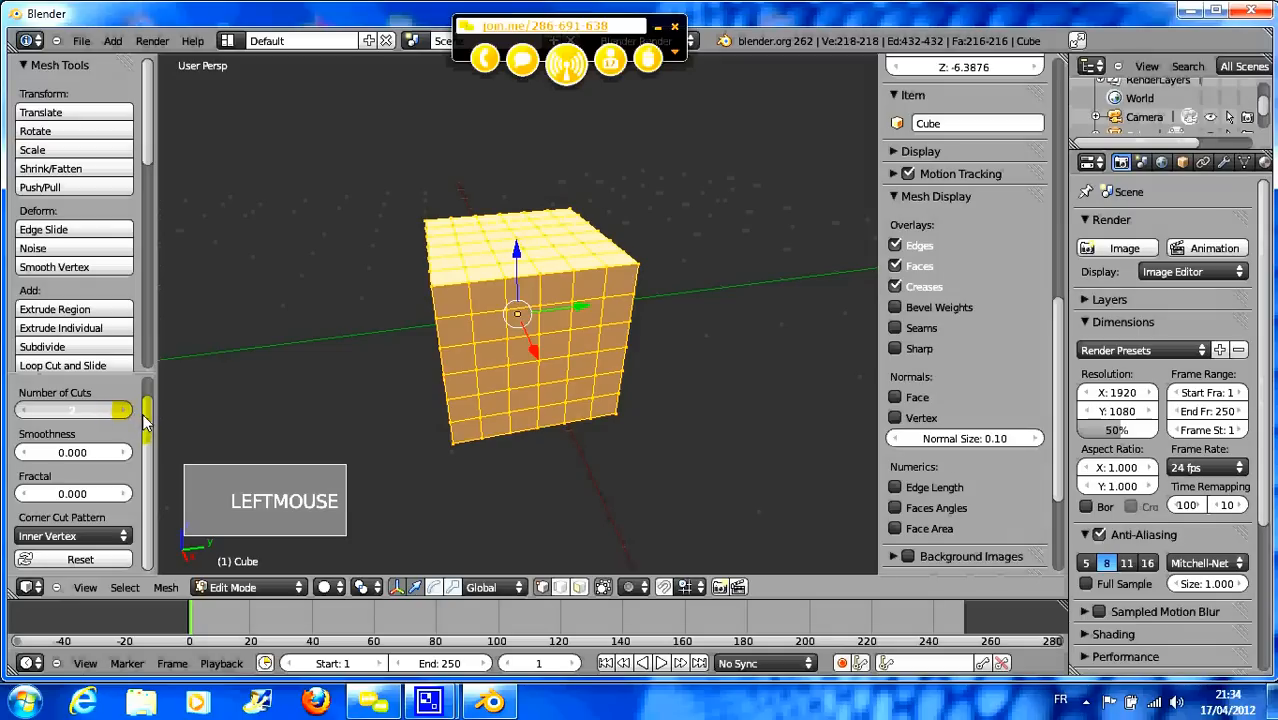
pyautogui.click(120, 413)
pyautogui.click(124, 413)
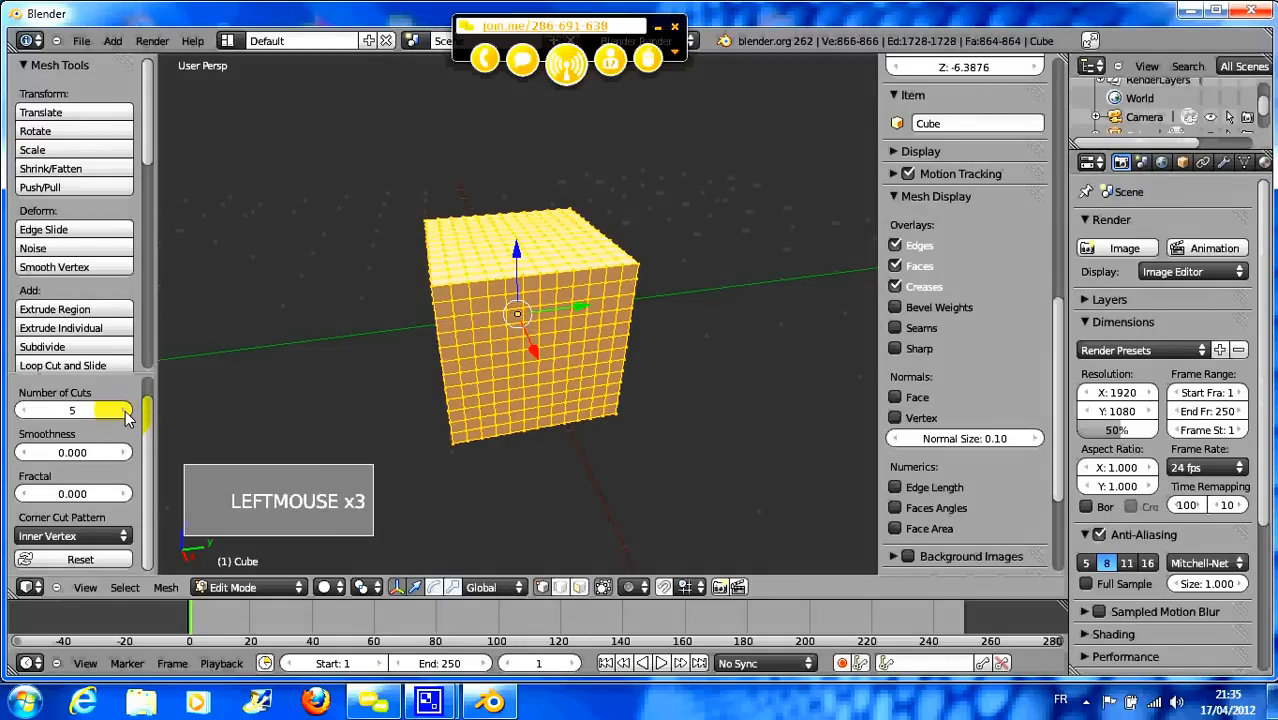
pyautogui.click(128, 413)
pyautogui.click(128, 409)
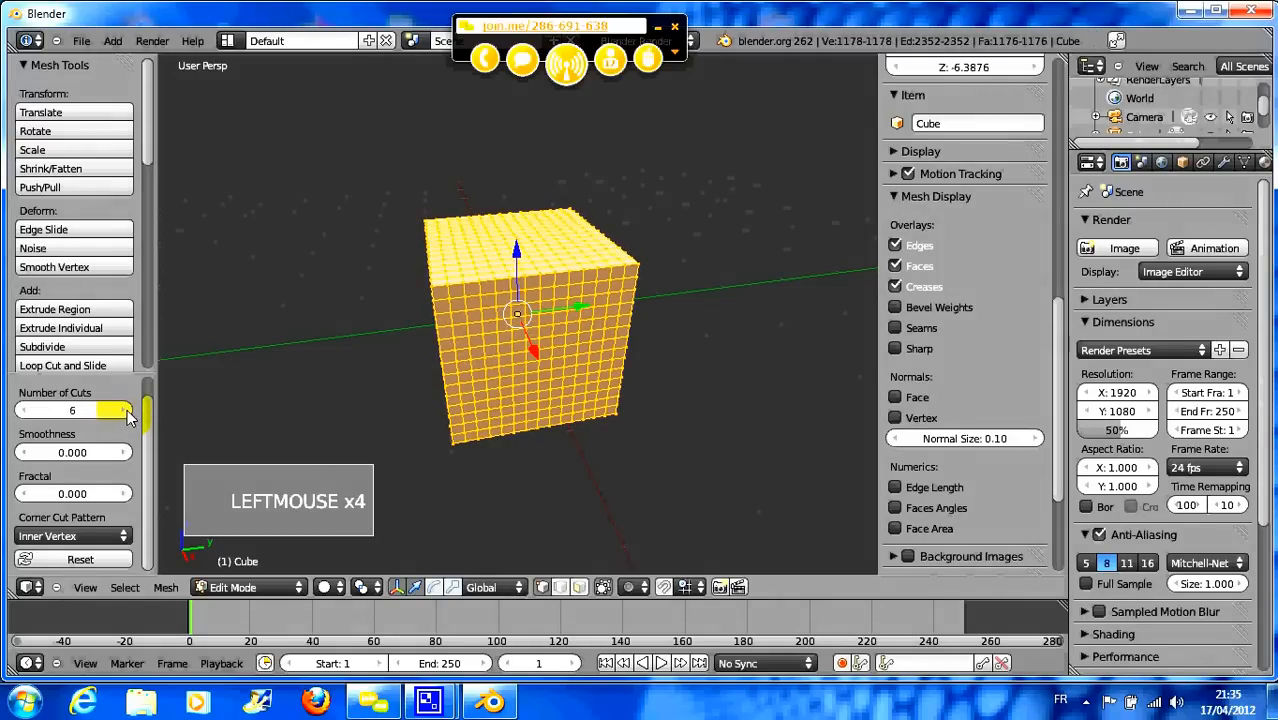
pyautogui.keyDown('shift'); pyautogui.click(75, 411); pyautogui.keyUp('shift')
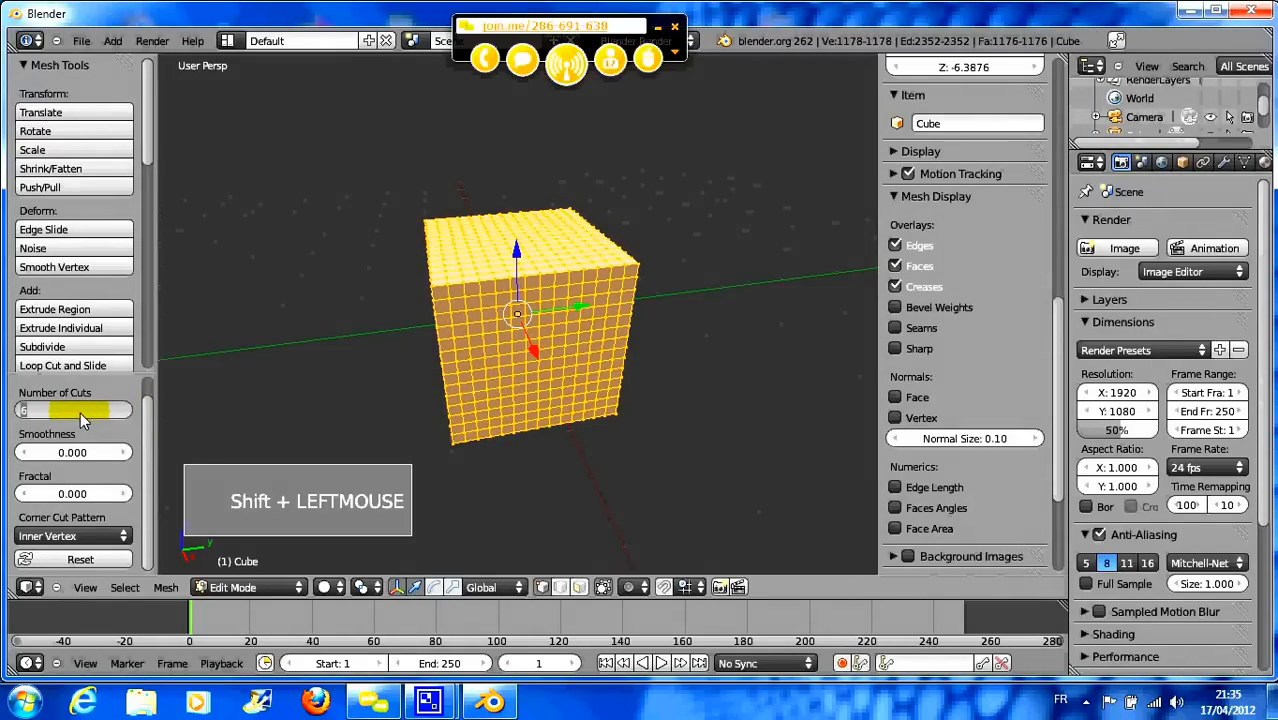
pyautogui.write('10')
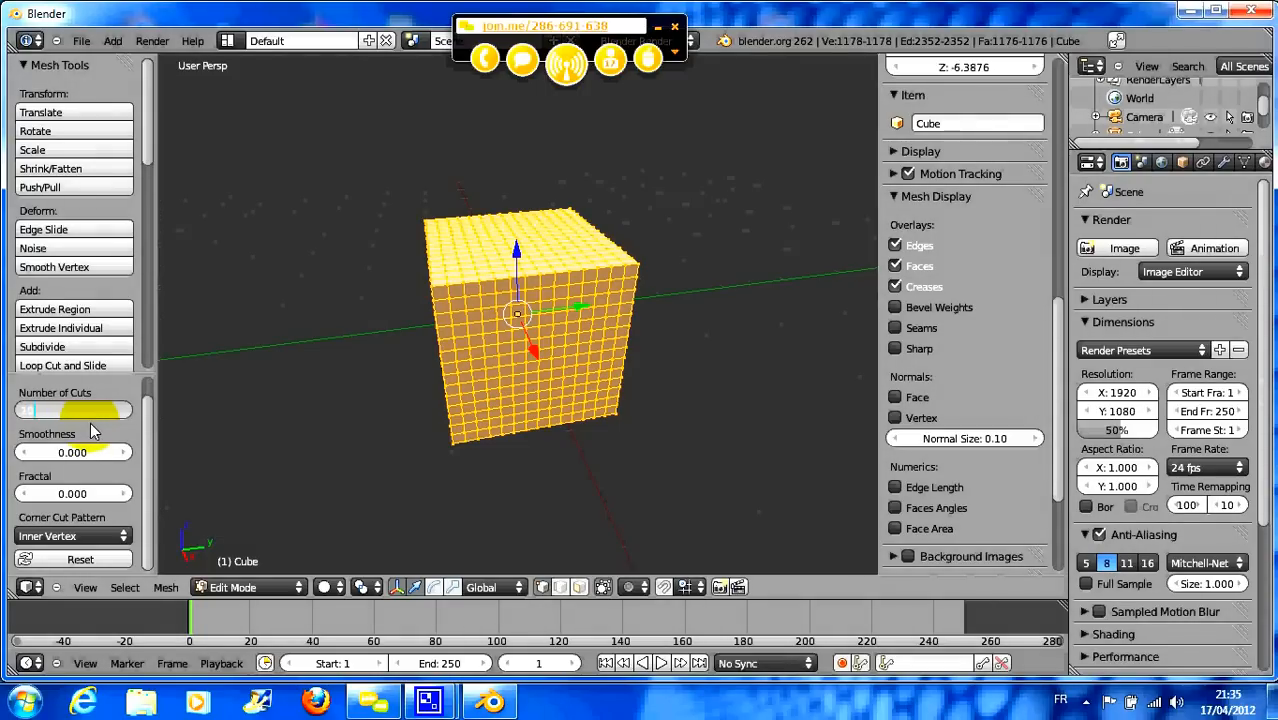
pyautogui.press('Return')
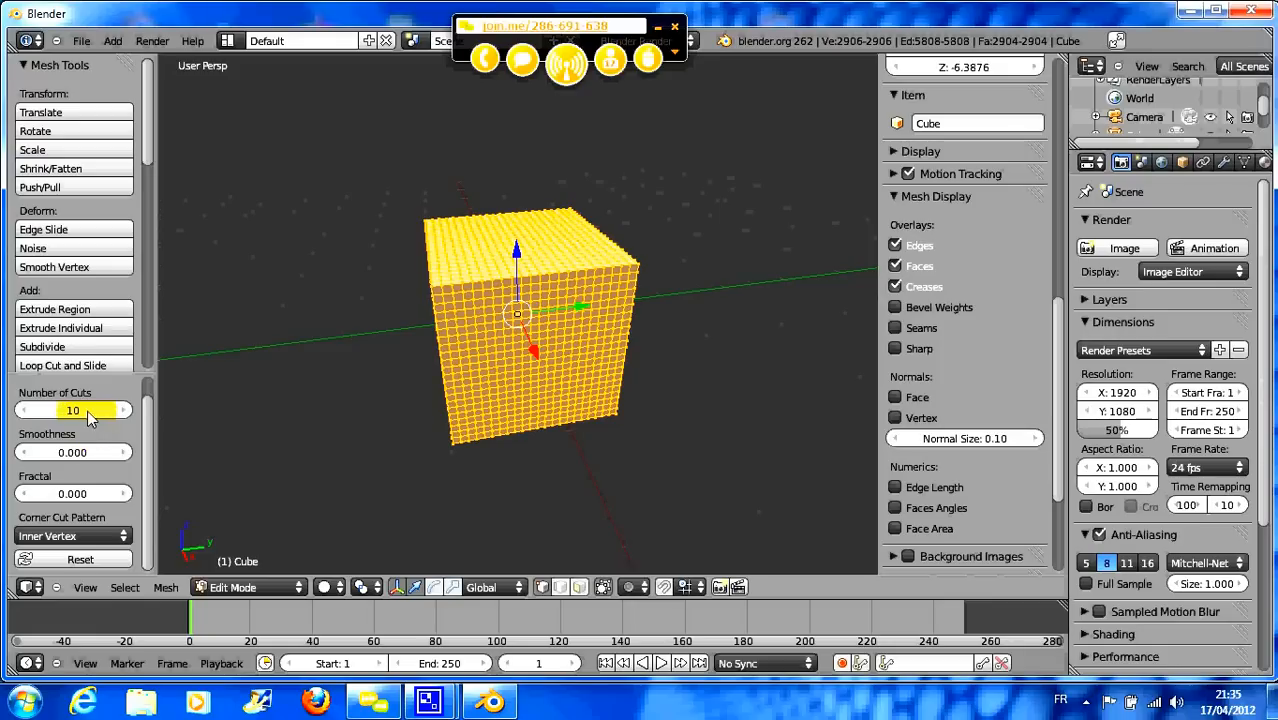
# - Set the last subdivision's number of cuts to 5
pyautogui.click(87, 410)
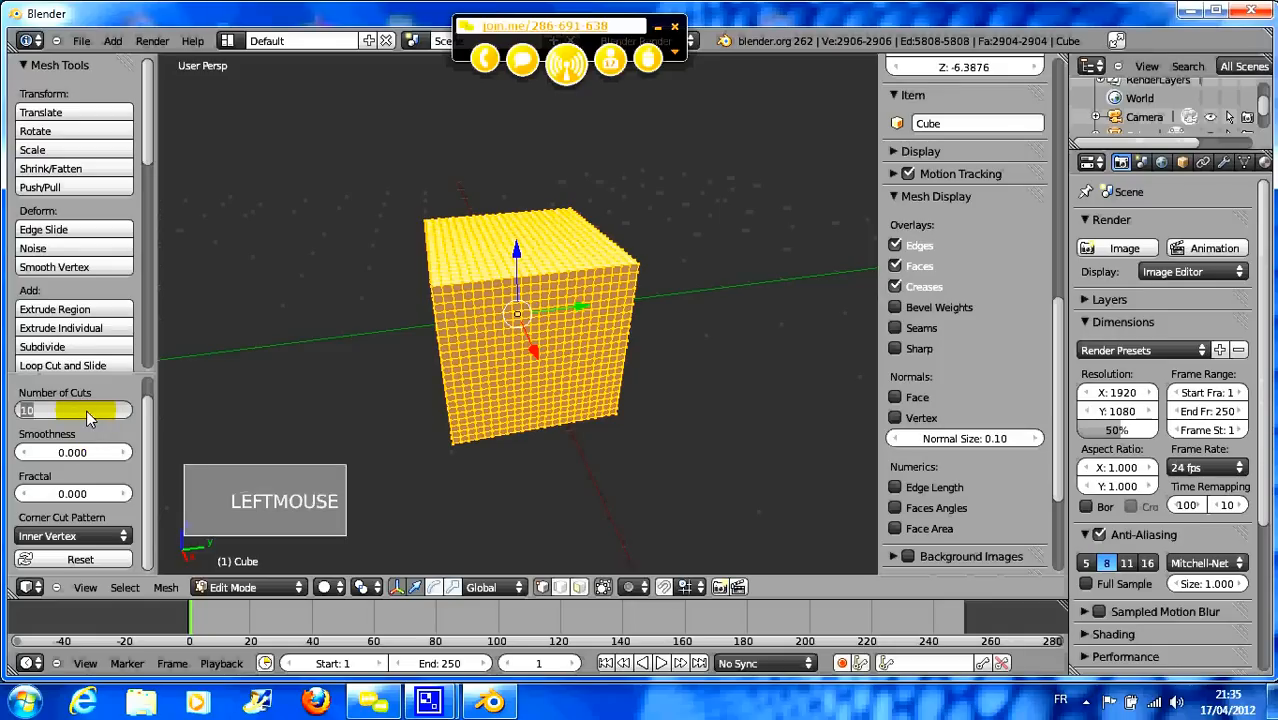
pyautogui.press('BackSpace')
pyautogui.write('5')
pyautogui.press('Return')
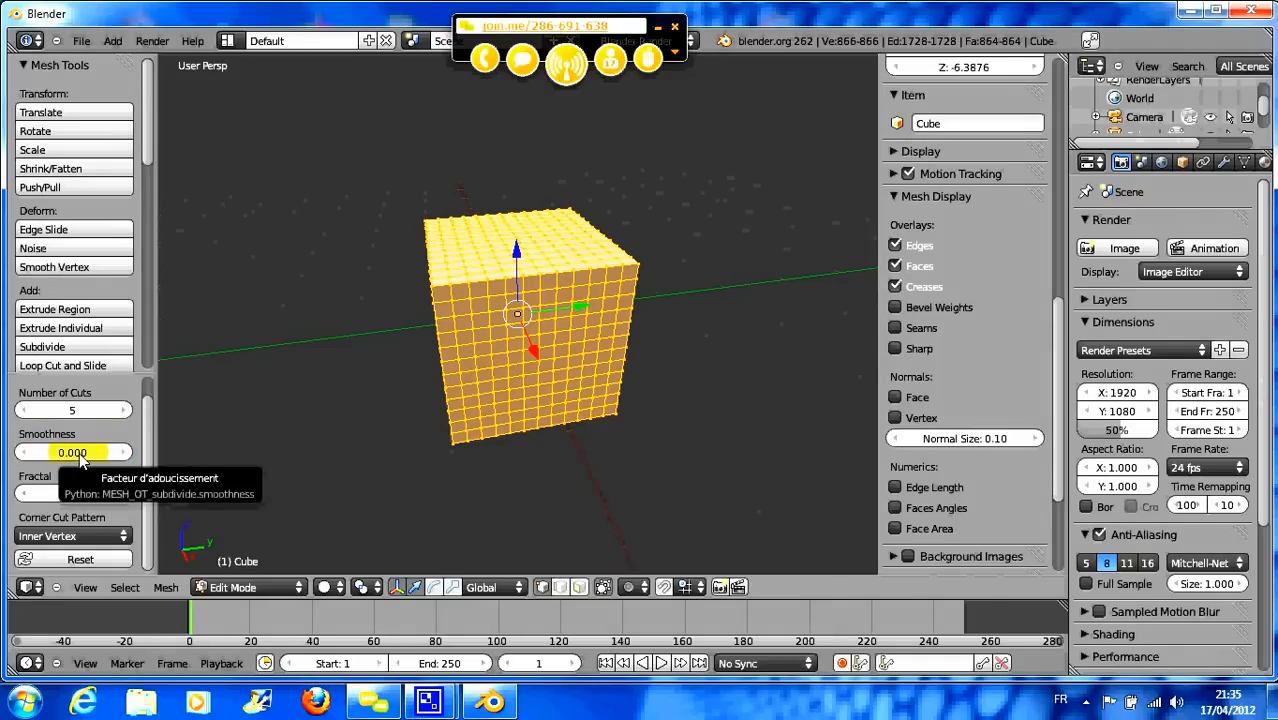
# - Set the subdivision's Smoothness to 1.000 and its Fractal value to 9.090 to make the cube's surface irregular
pyautogui.moveTo(68, 458); pyautogui.dragTo(193, 459)
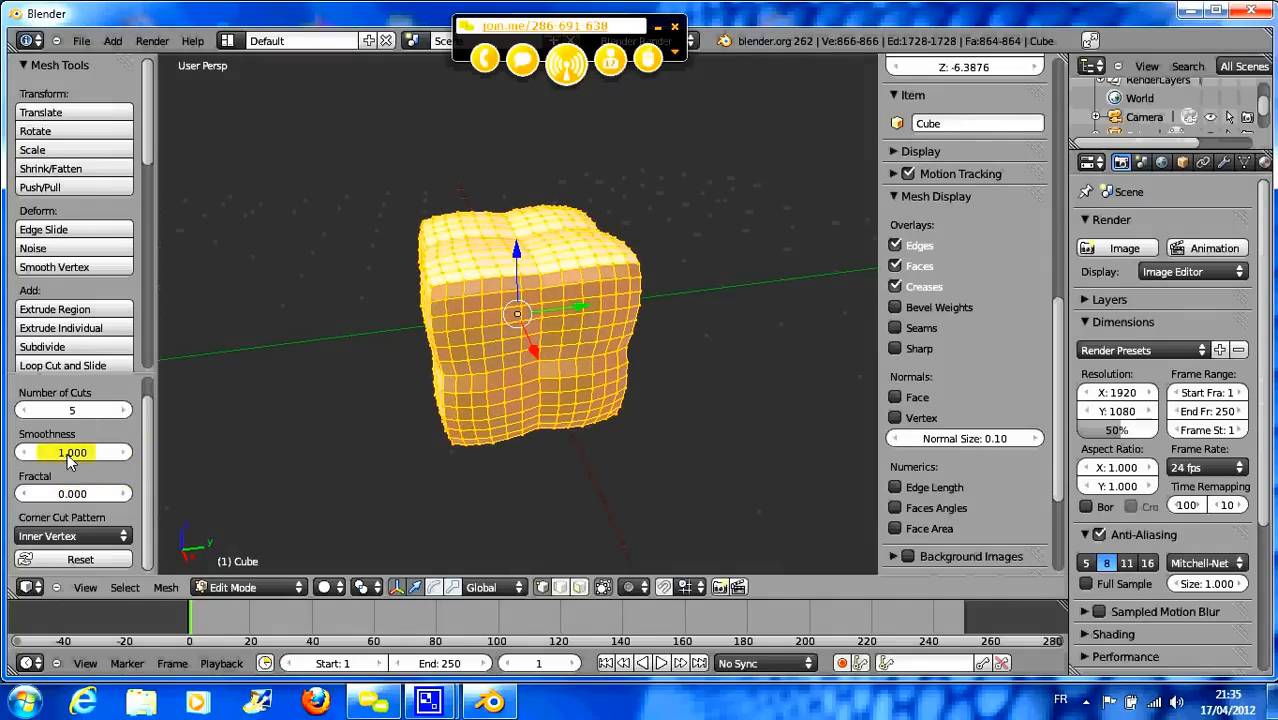
pyautogui.moveTo(312, 410); pyautogui.dragTo(268, 418, button='middle')
pyautogui.moveTo(50, 500); pyautogui.dragTo(916, 497)
pyautogui.moveTo(524, 406); pyautogui.dragTo(489, 383, button='middle')
pyautogui.scroll(4, 421, 439)
pyautogui.scroll(-2, 489, 401)
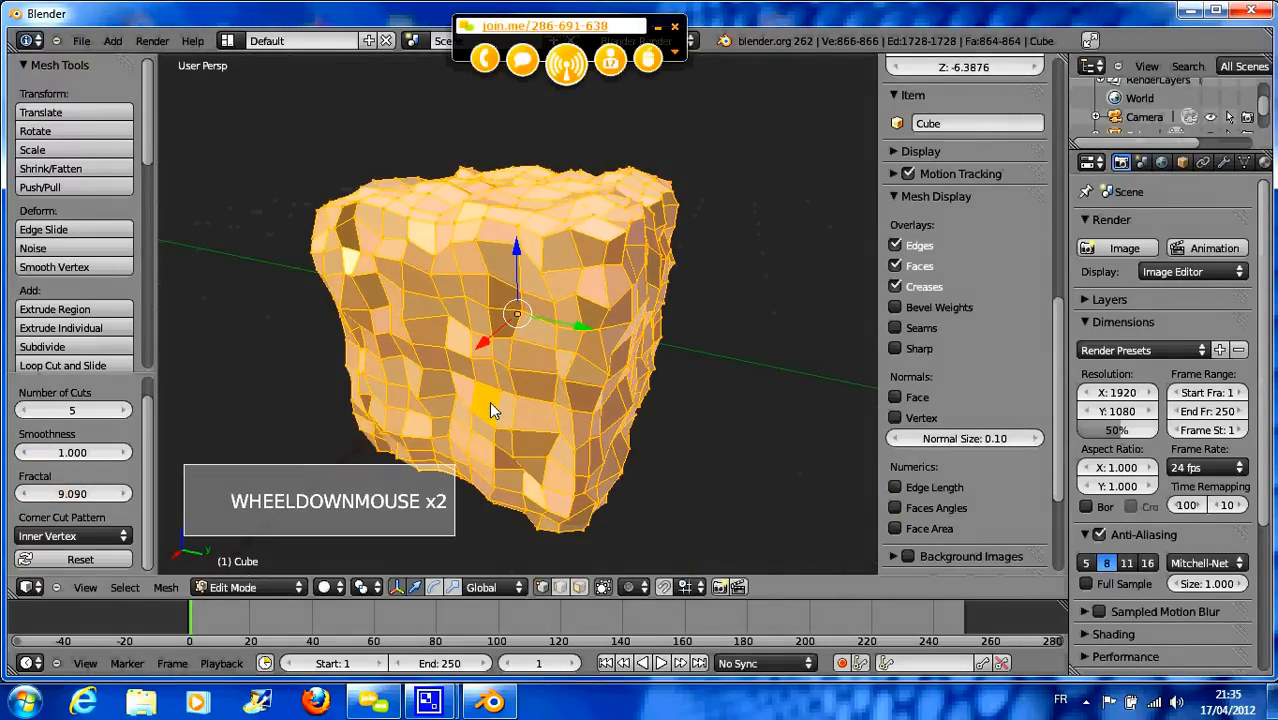
pyautogui.scroll(-1, 489, 404)
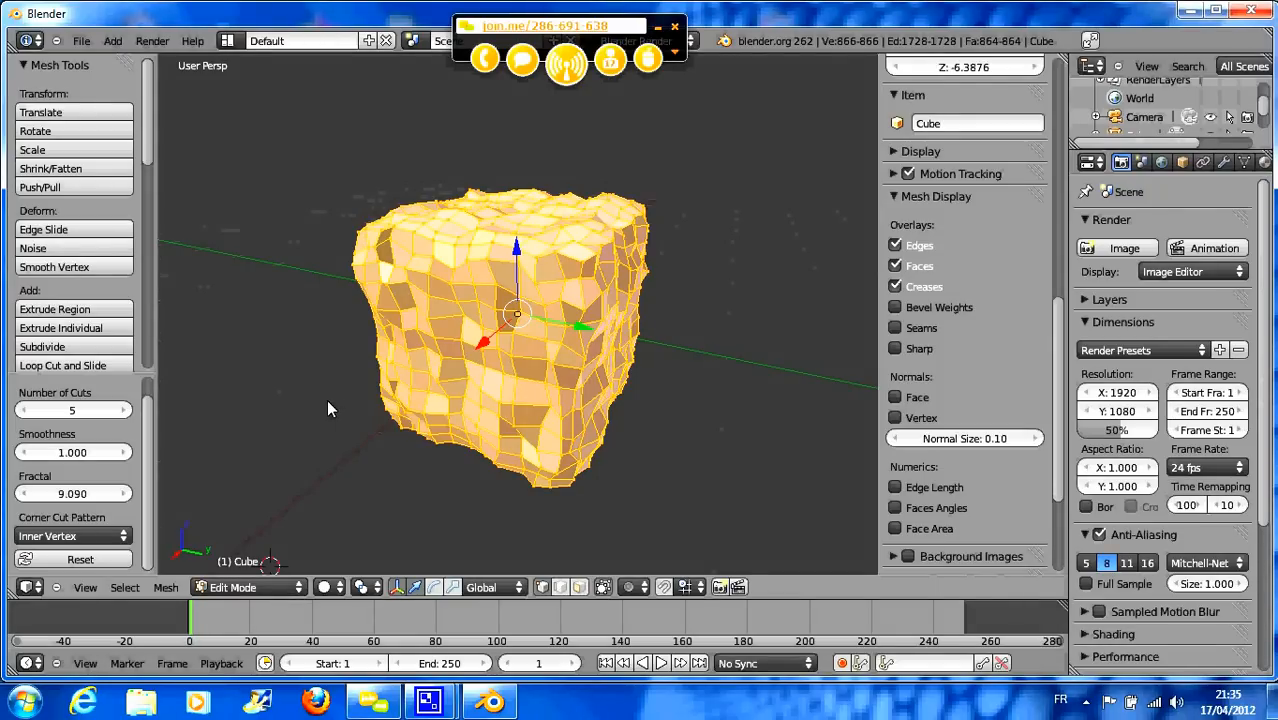
pyautogui.press('w')
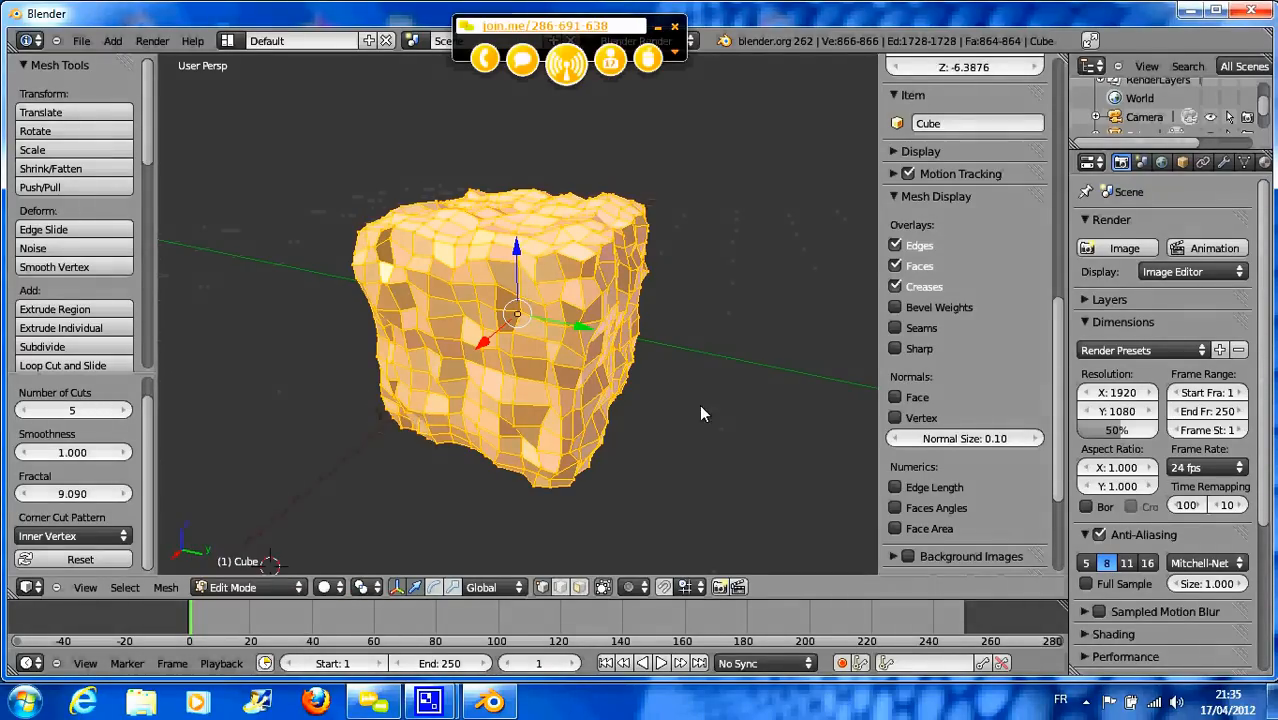
pyautogui.press('w')
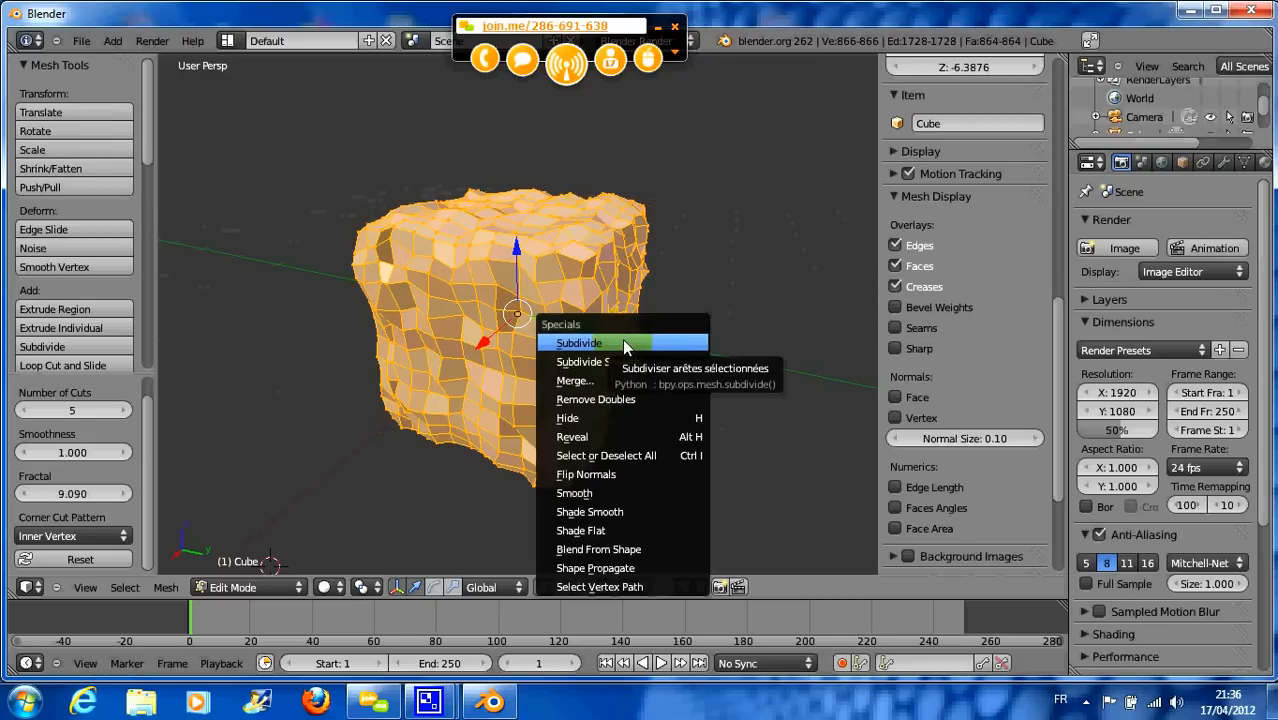
pyautogui.click(560, 343)
pyautogui.press('w')
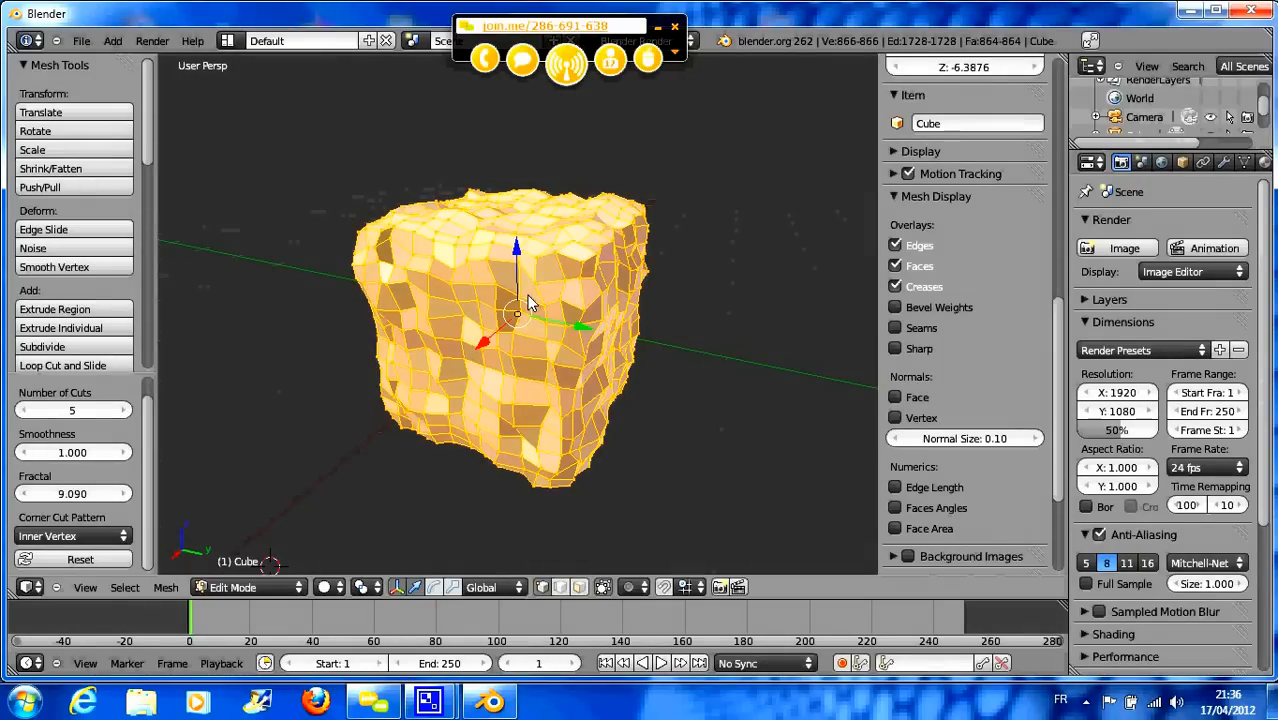
# - Undo all the subdivisions of the cube back to its original six faces
pyautogui.hotkey('ctrl', 'z')
pyautogui.hotkey('ctrl', 'z')
pyautogui.hotkey('ctrl', 'z')
pyautogui.hotkey('ctrl', 'z')
pyautogui.hotkey('ctrl', 'z')
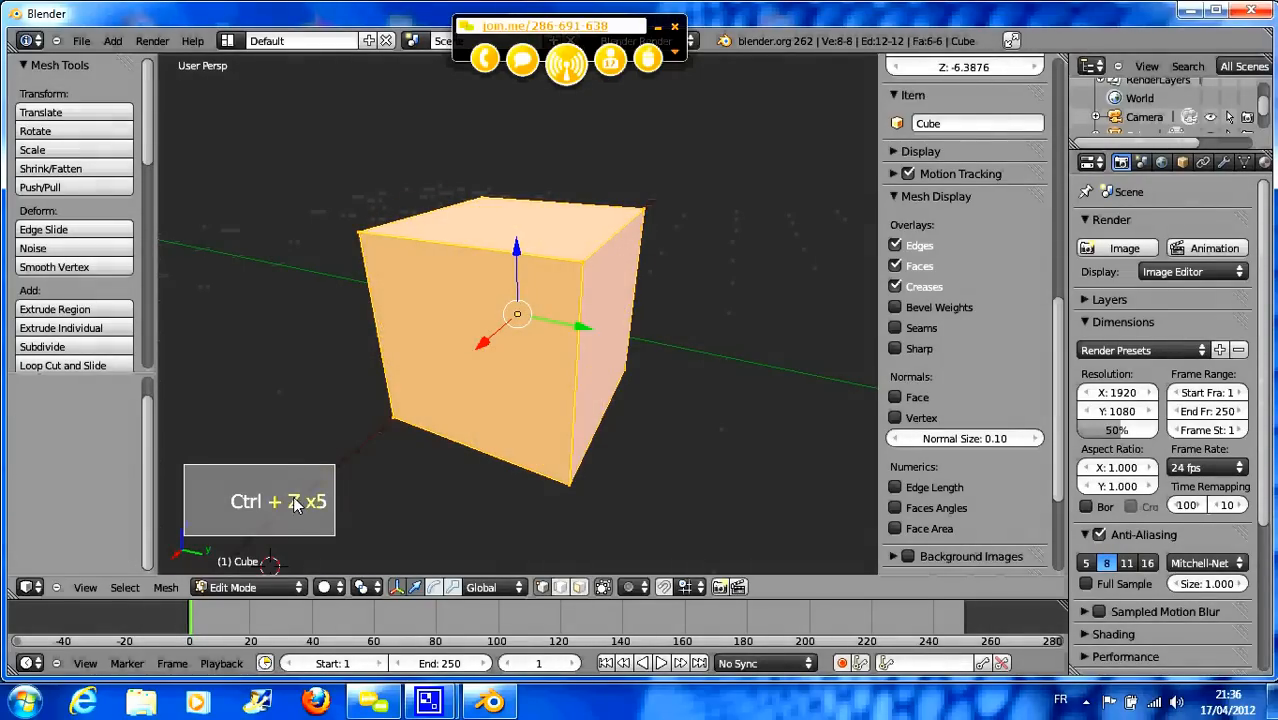
pyautogui.click(164, 589)
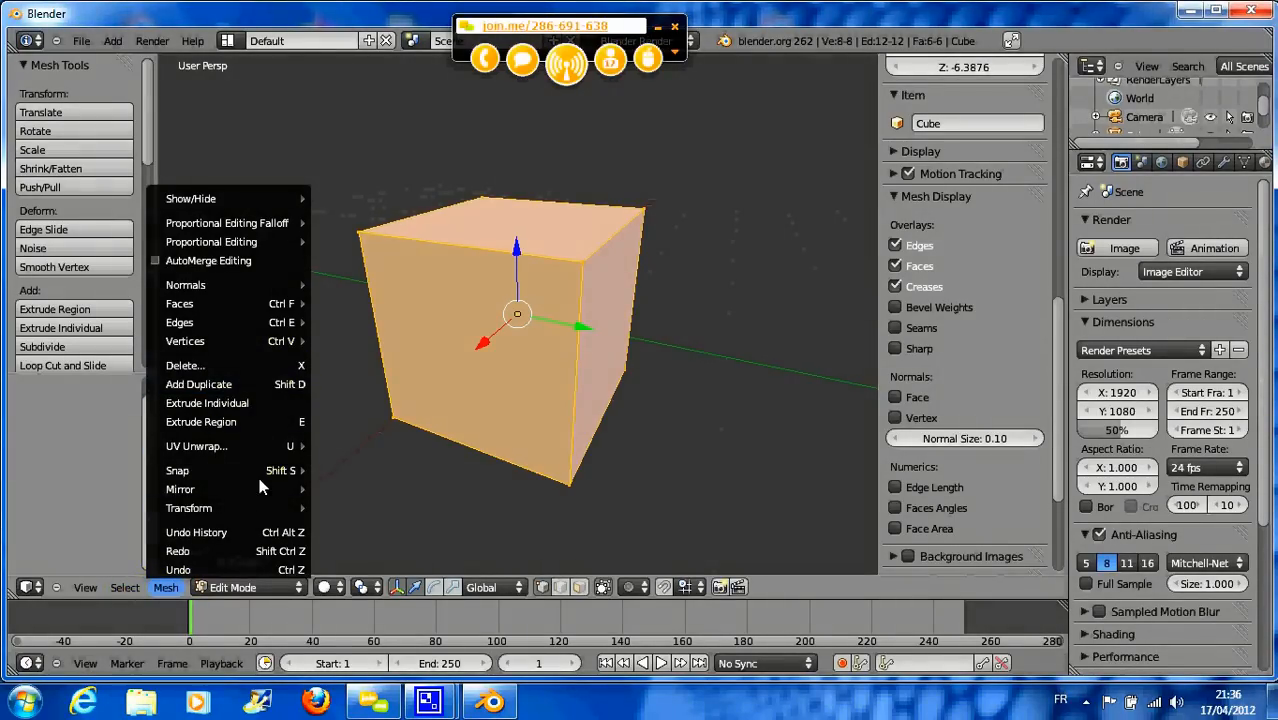
pyautogui.moveTo(249, 508)
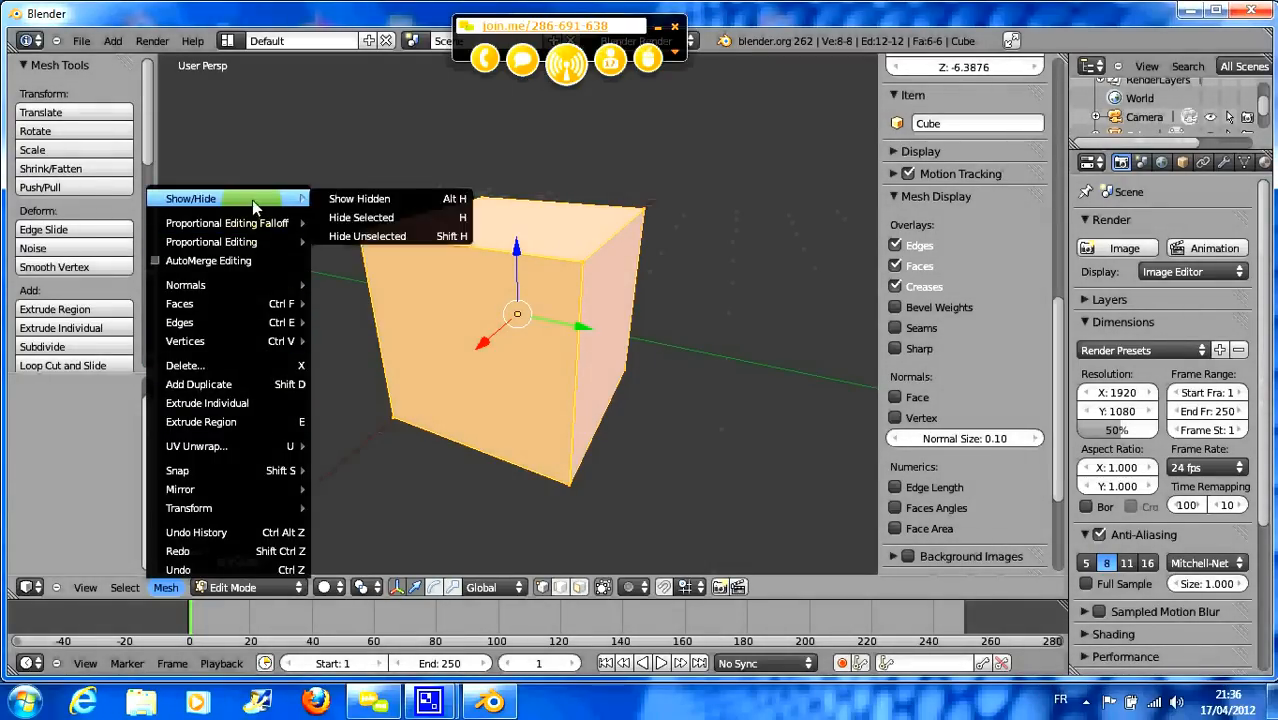
pyautogui.click(125, 588)
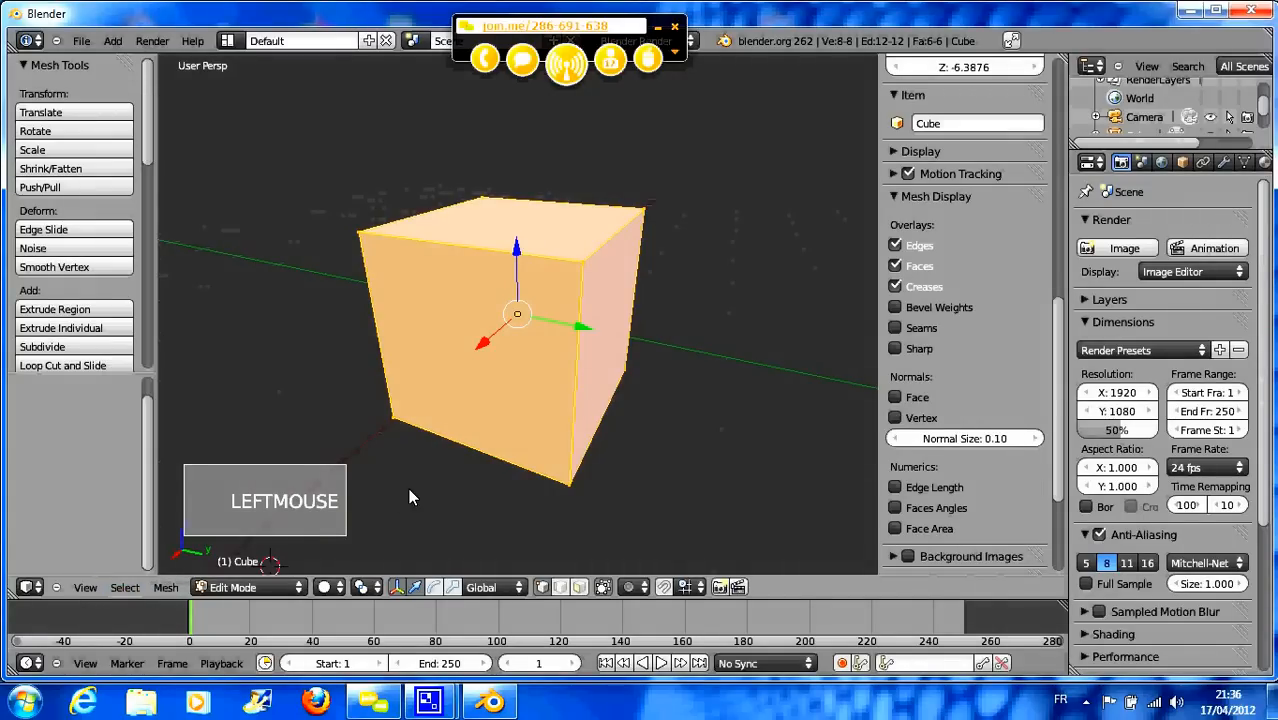
pyautogui.scroll(-2, 406, 489)
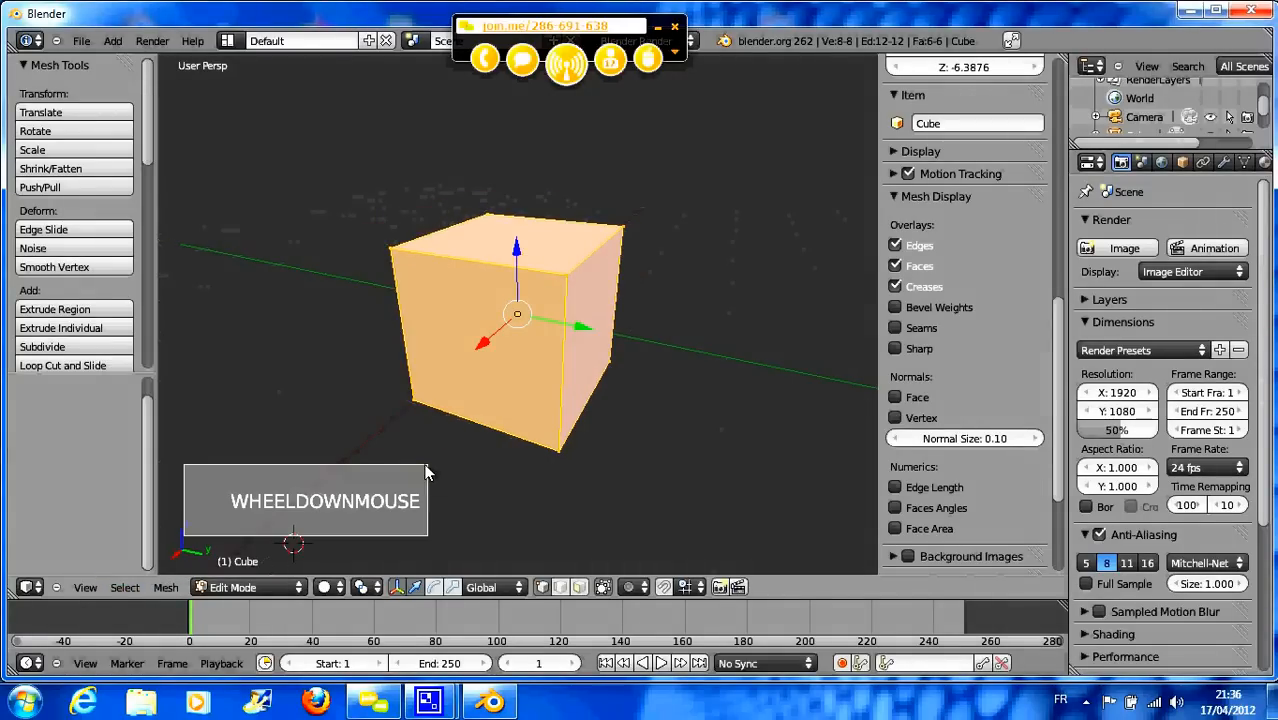
# - Toggle limiting the selection to visible geometry twice and open the proportional editing mode options
pyautogui.click(604, 588)
pyautogui.click(605, 589)
pyautogui.click(632, 588)
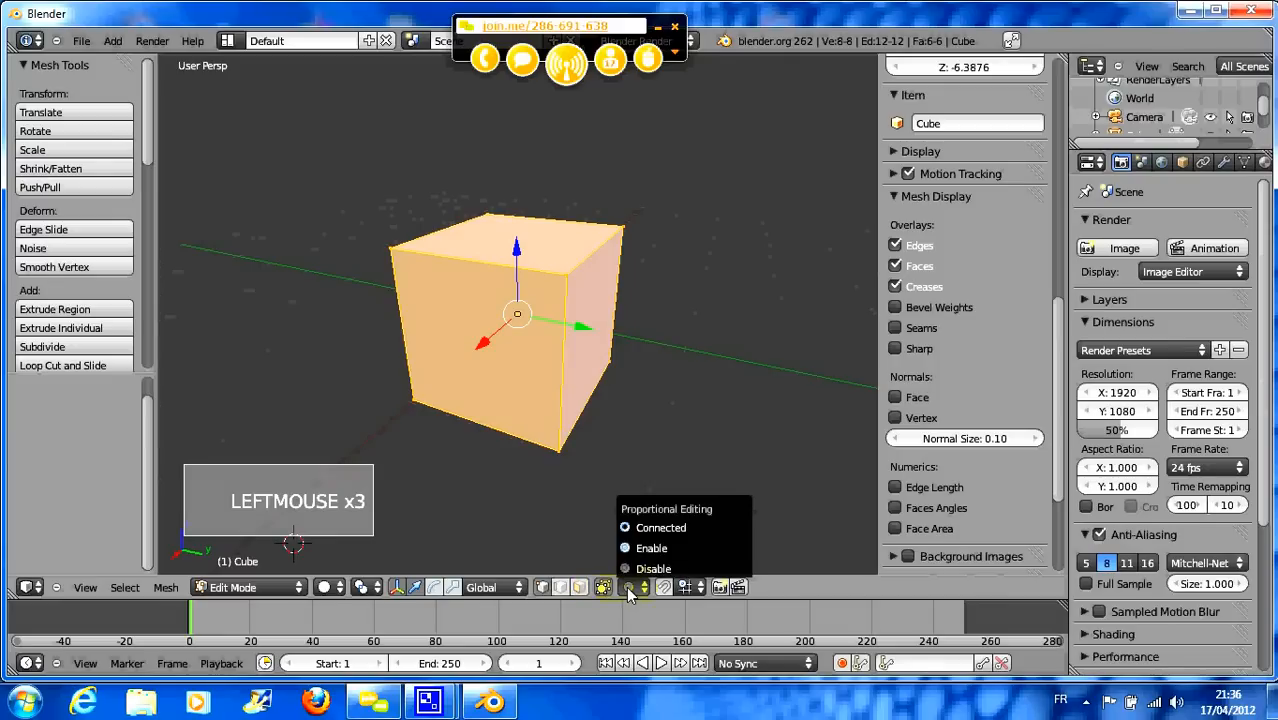
# - Set proportional editing to Connected, select the cube's upper back corner vertex, and switch proportional editing to Enable
pyautogui.click(646, 528)
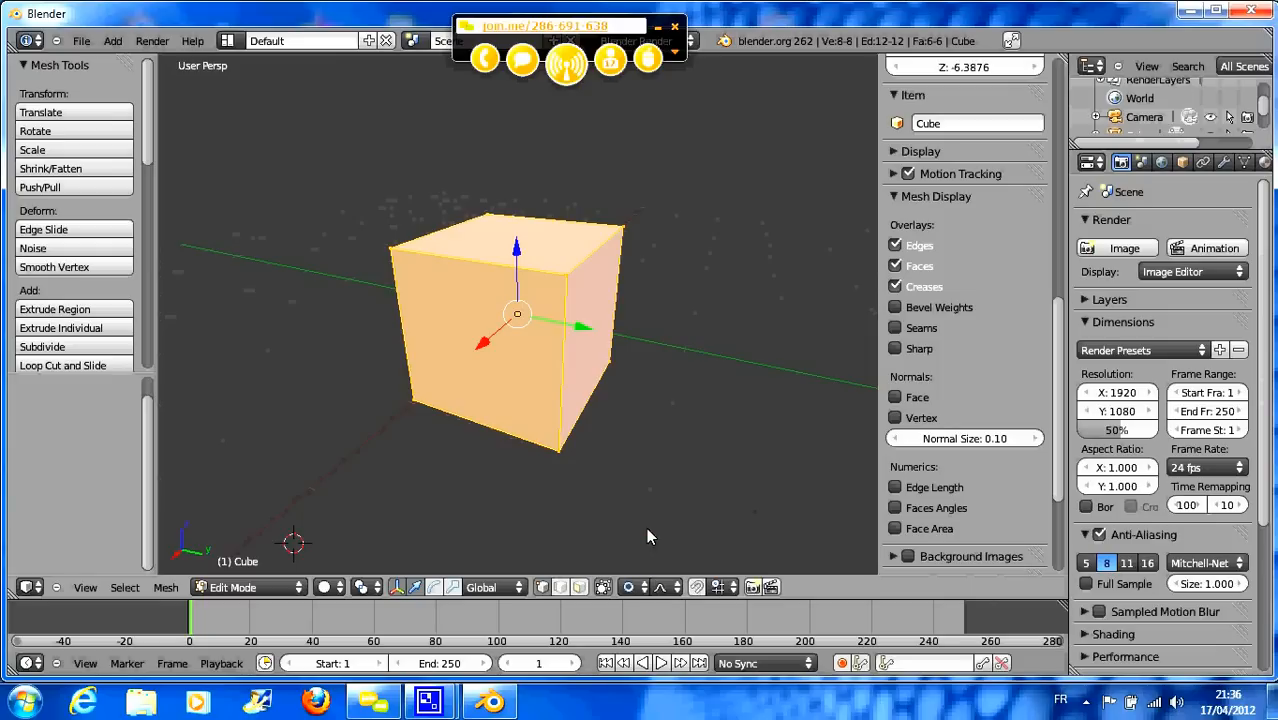
pyautogui.rightClick(641, 242)
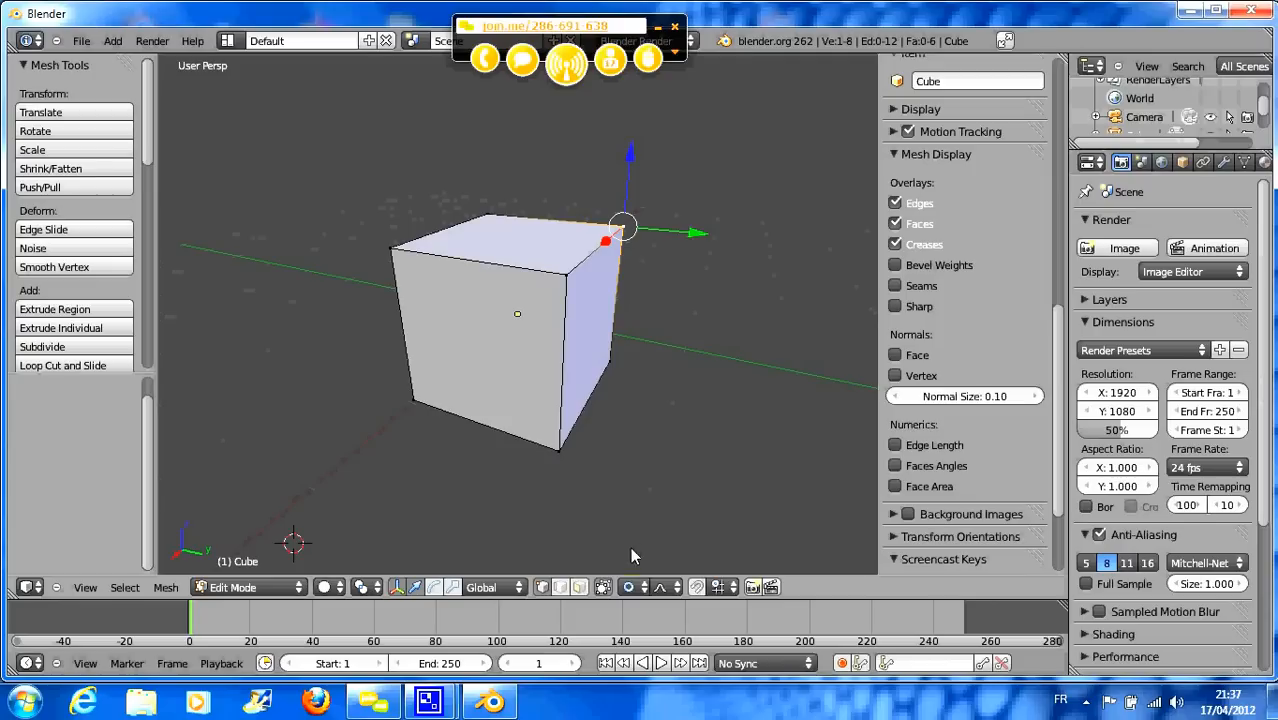
pyautogui.click(629, 588)
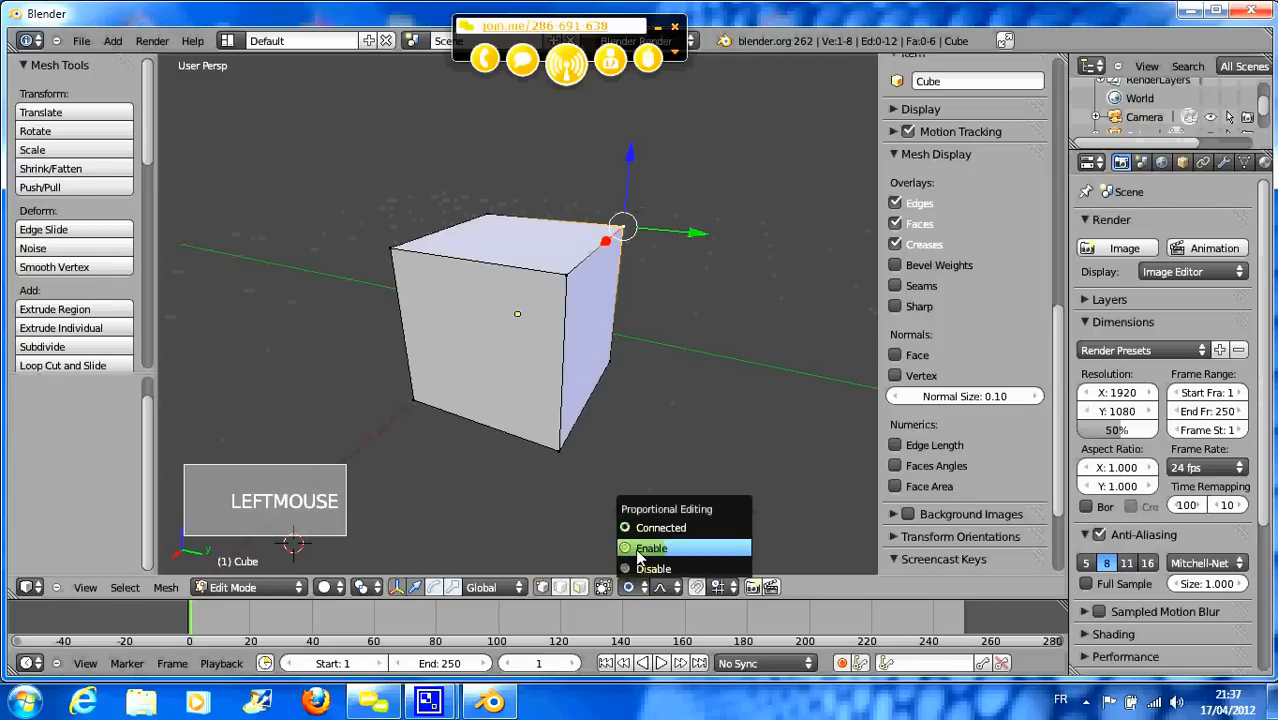
pyautogui.click(641, 550)
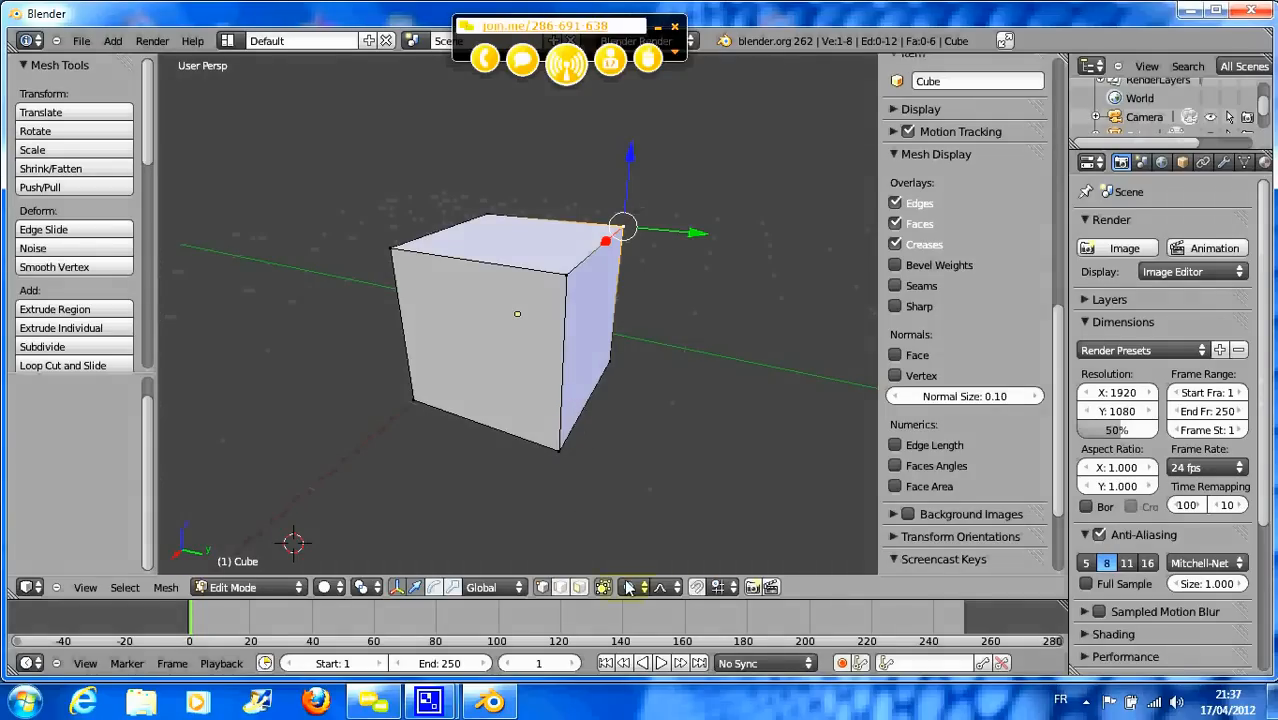
pyautogui.scroll(-1, 524, 432)
pyautogui.scroll(-1, 521, 425)
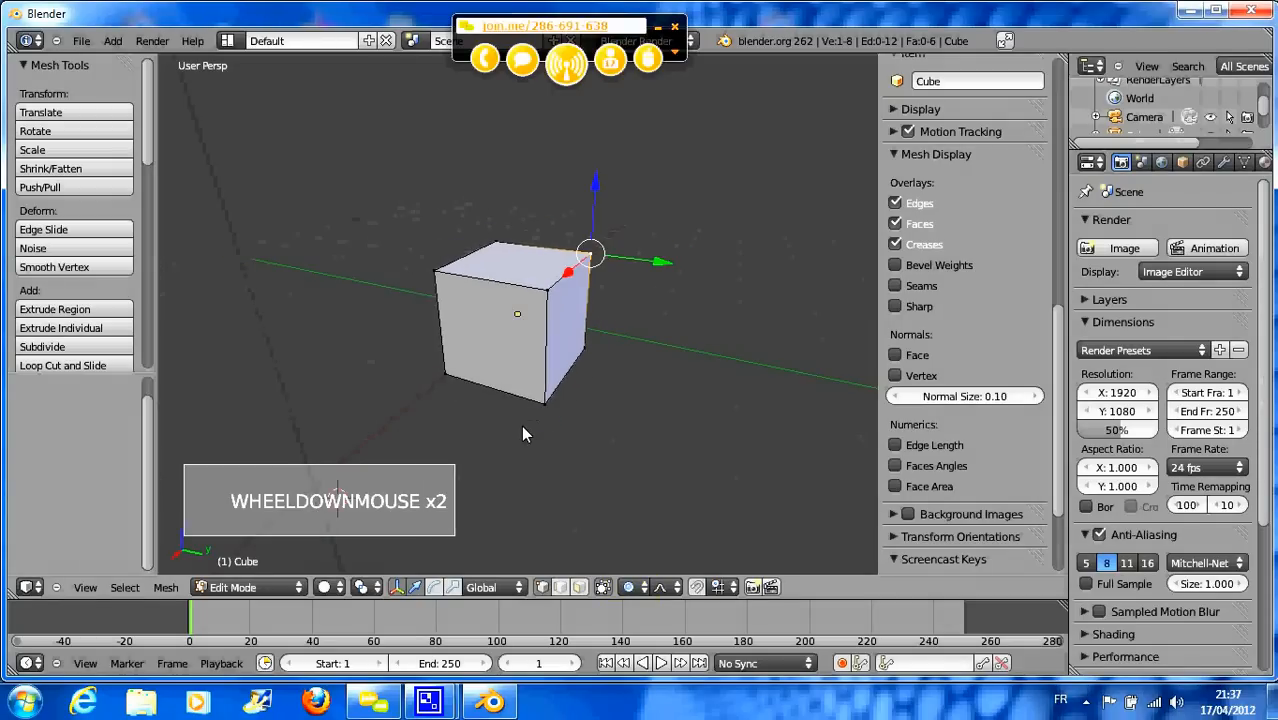
pyautogui.moveTo(519, 404)
pyautogui.mouseDown(button='middle')
pyautogui.moveTo(535, 420)
pyautogui.moveTo(519, 421)
pyautogui.mouseUp(button='middle')
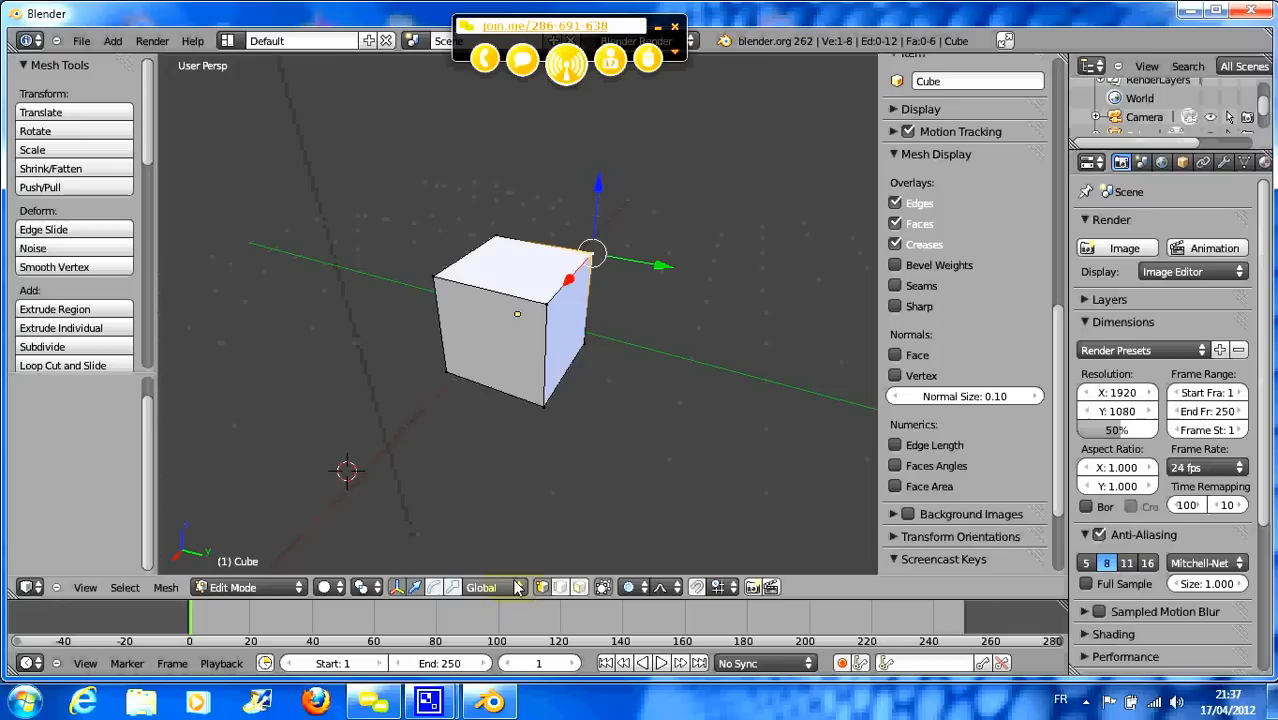
# - Switch the viewport shading to Wireframe and toggle between solid and wireframe to compare how the cube's hidden edges and vertices display
pyautogui.click(328, 589)
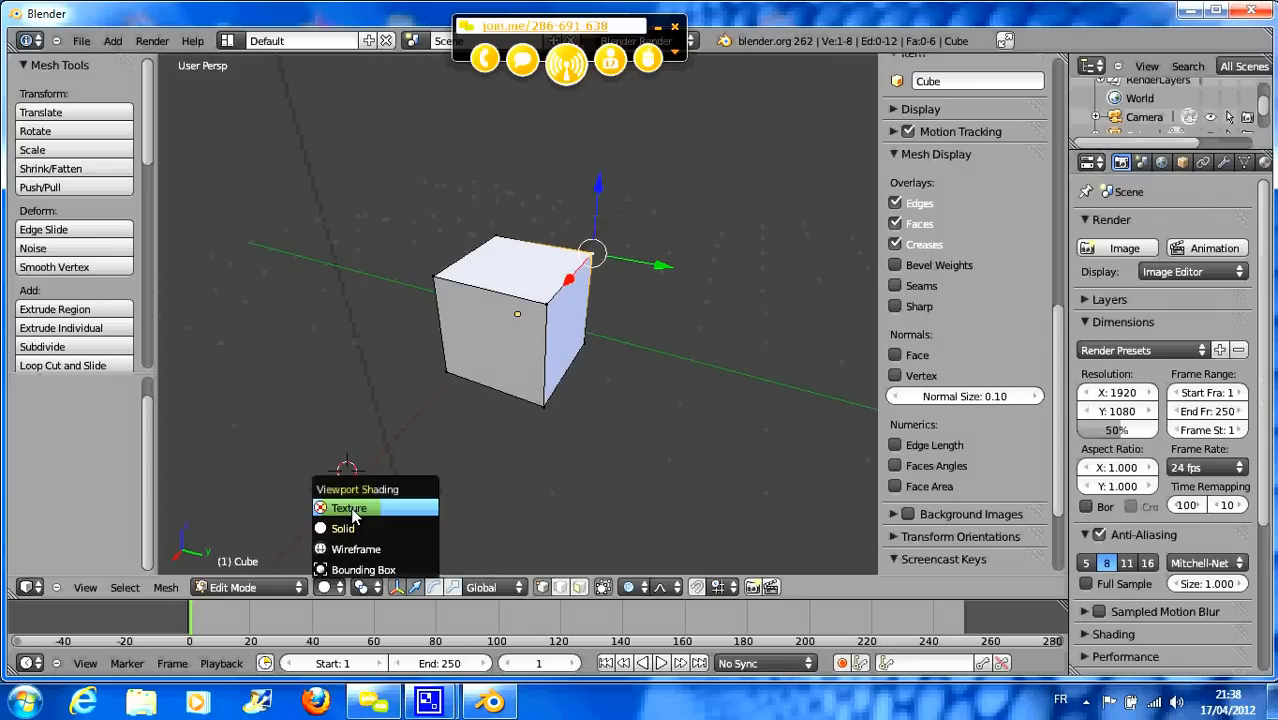
pyautogui.click(350, 549)
pyautogui.moveTo(590, 448); pyautogui.dragTo(570, 438, button='middle')
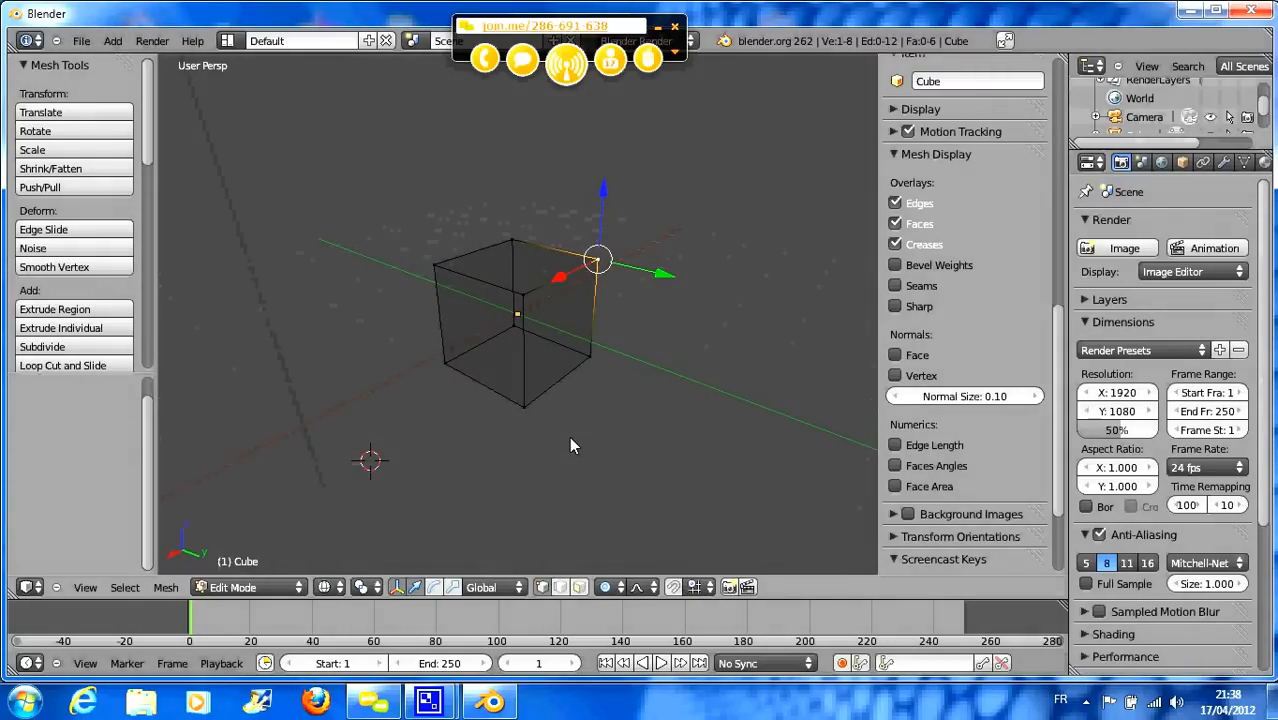
pyautogui.press('z')
pyautogui.press('z')
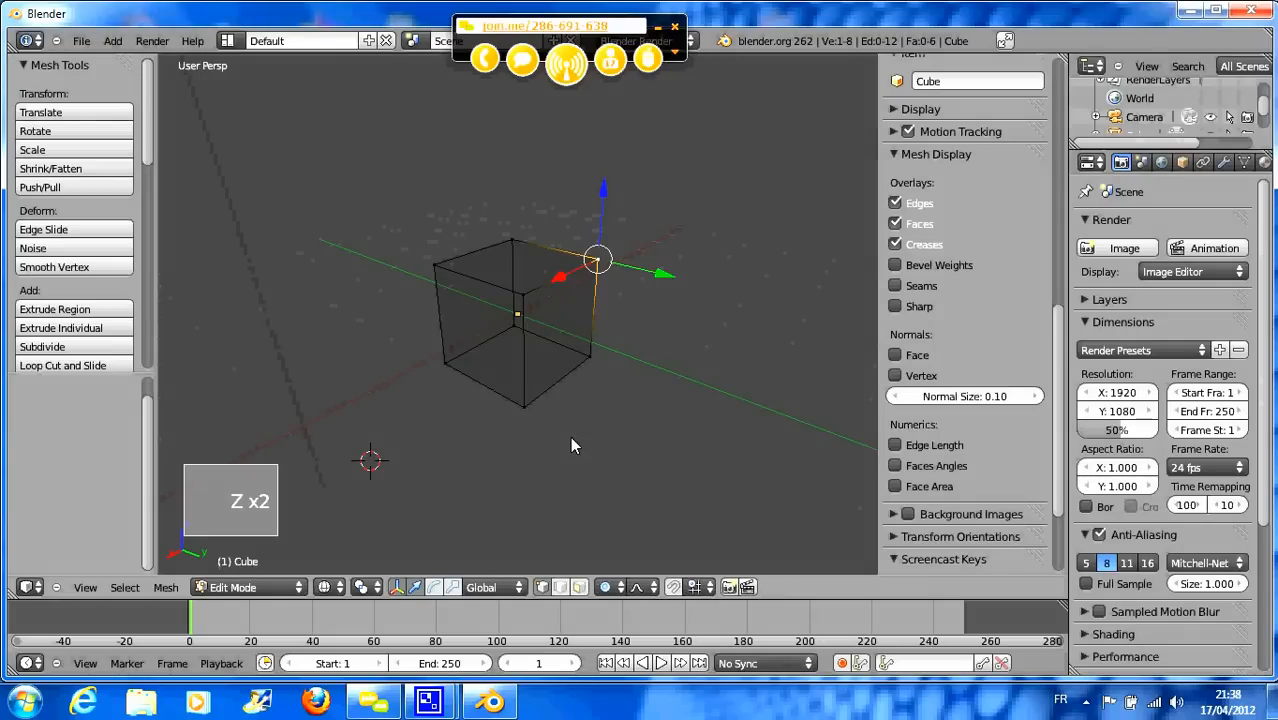
pyautogui.press('z')
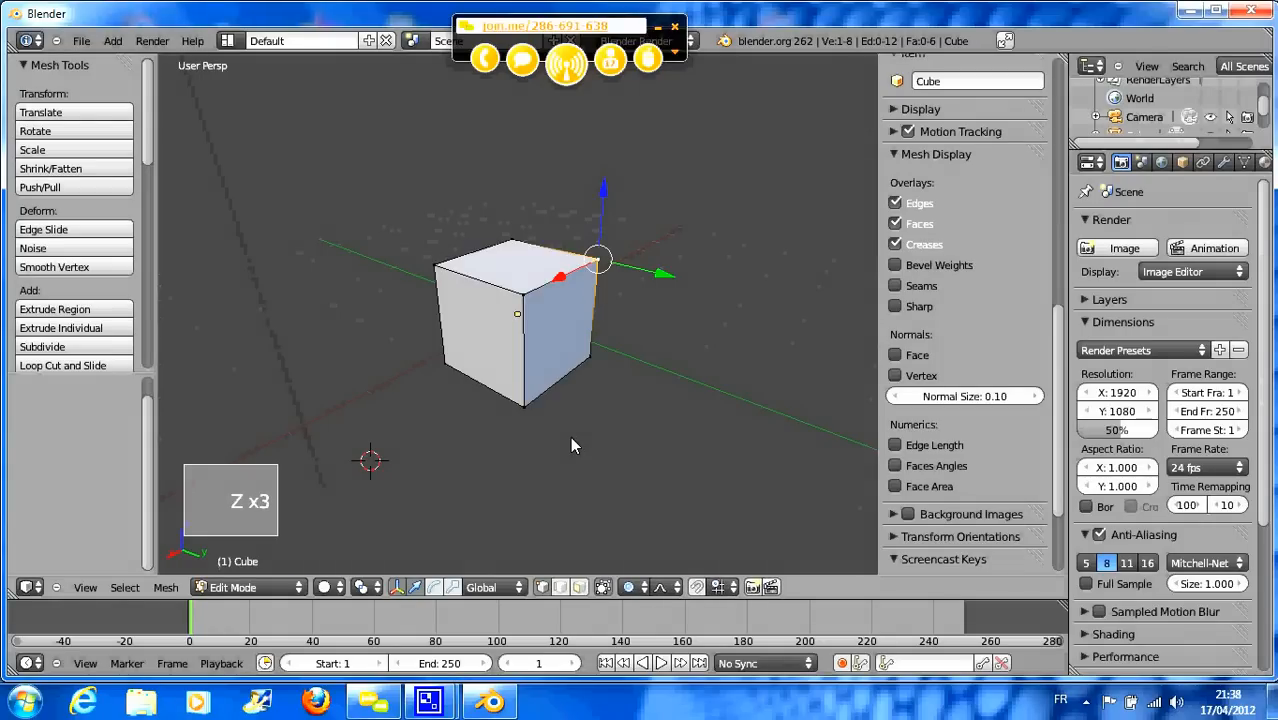
pyautogui.press('z')
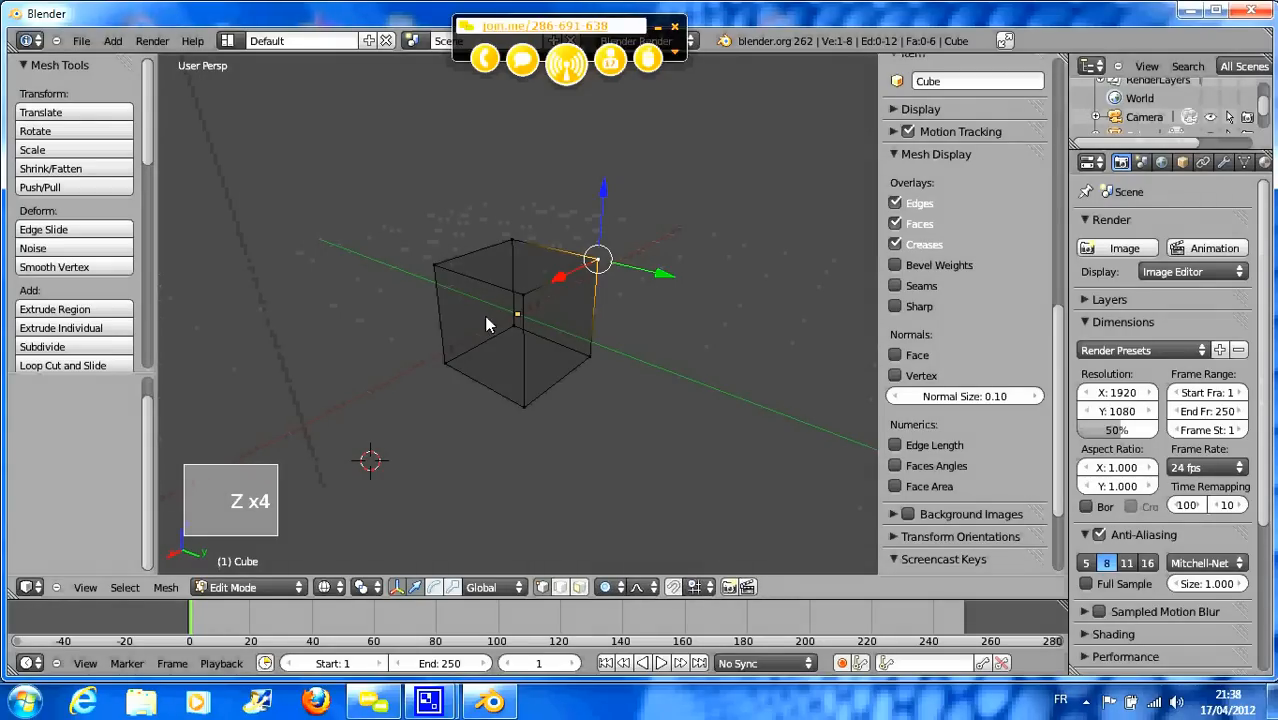
pyautogui.scroll(2, 574, 370)
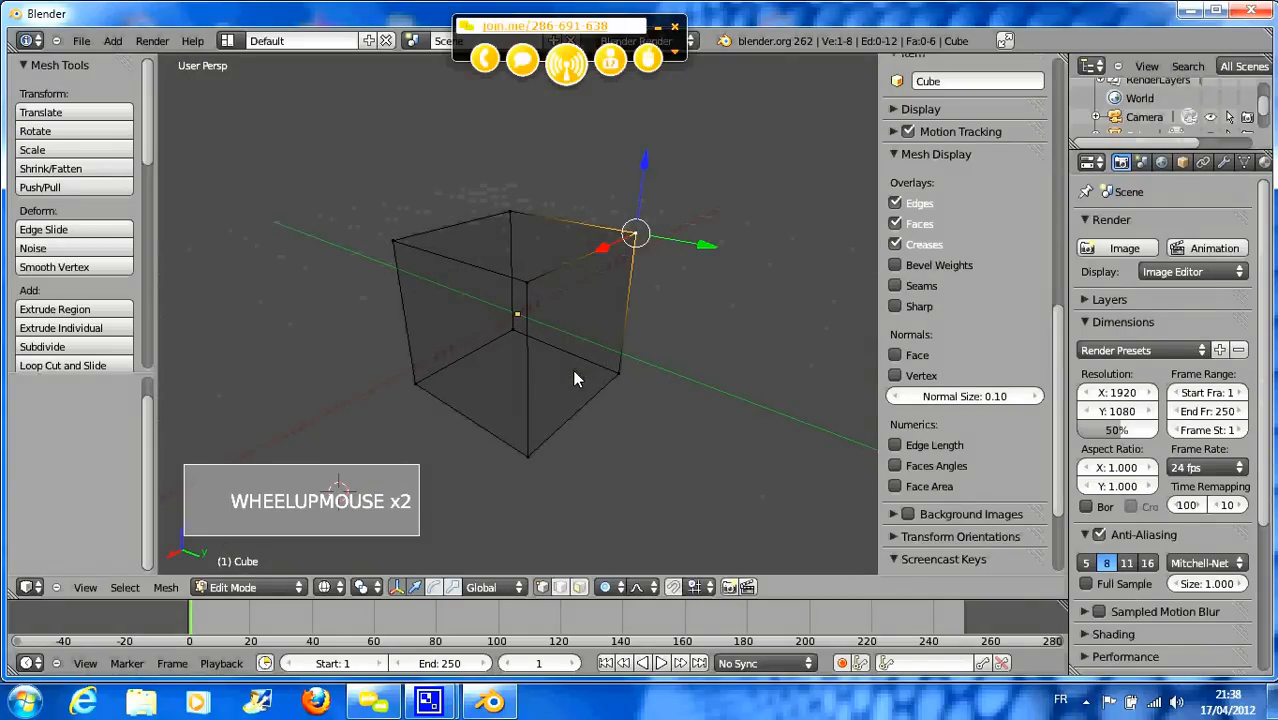
pyautogui.press('z')
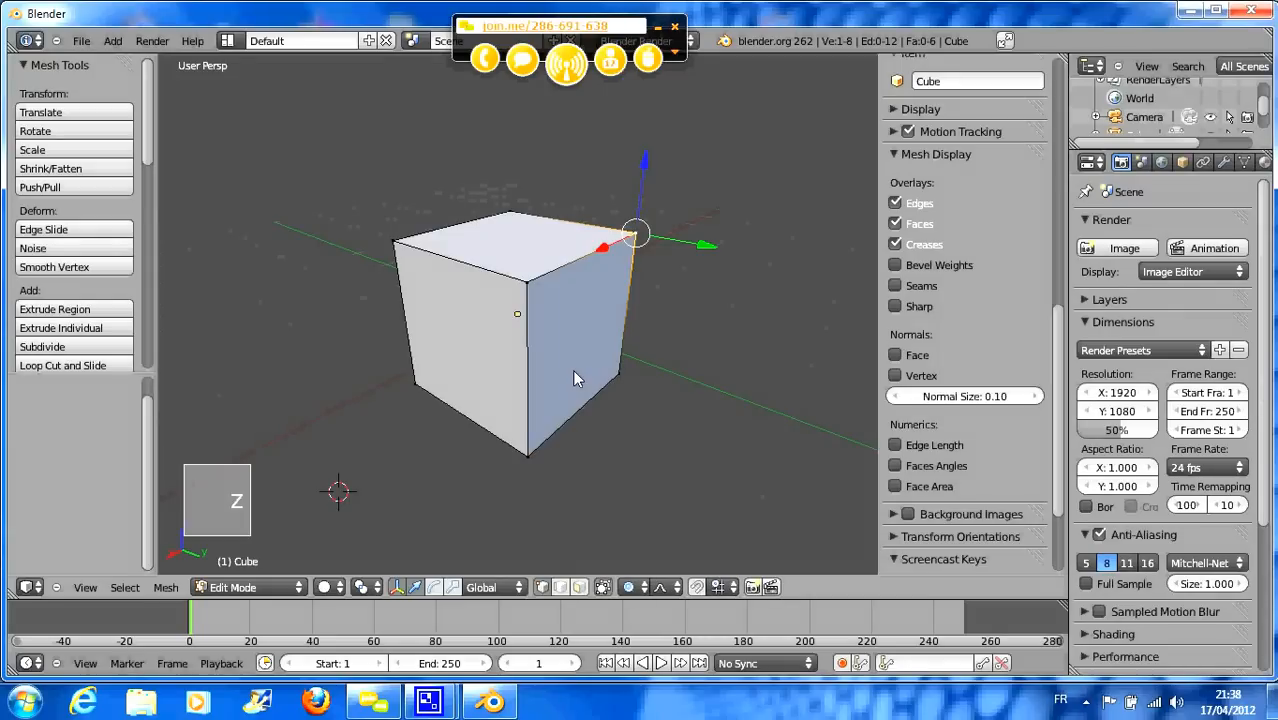
pyautogui.press('z')
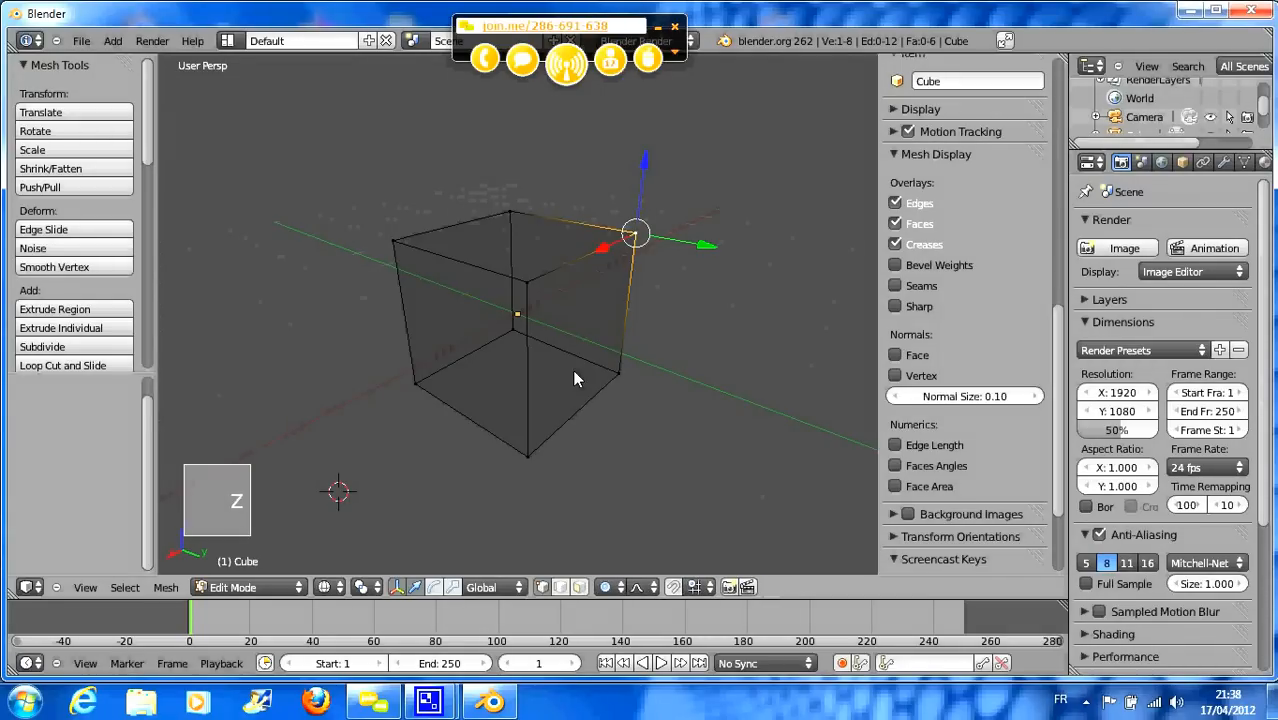
# - Deselect all of the cube's vertices and return the viewport to solid shading
pyautogui.press('a')
pyautogui.press('a')
pyautogui.press('a')
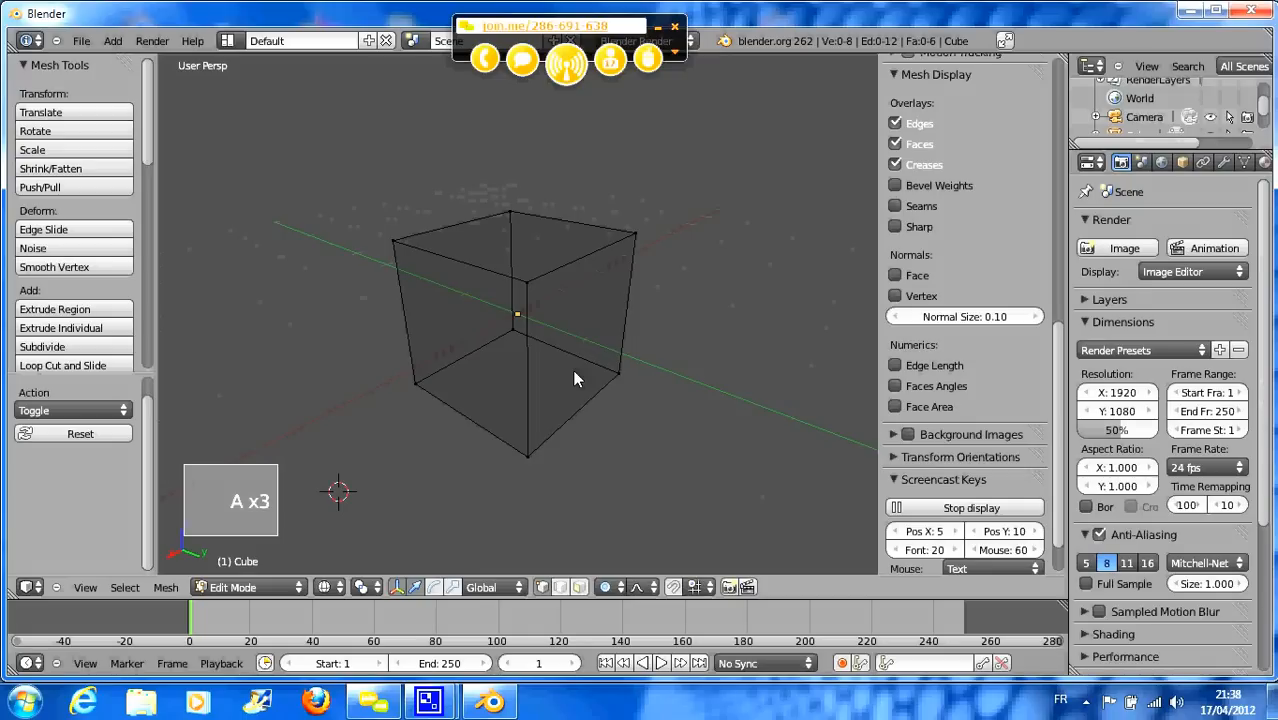
pyautogui.press('z')
pyautogui.press('z')
pyautogui.press('z')
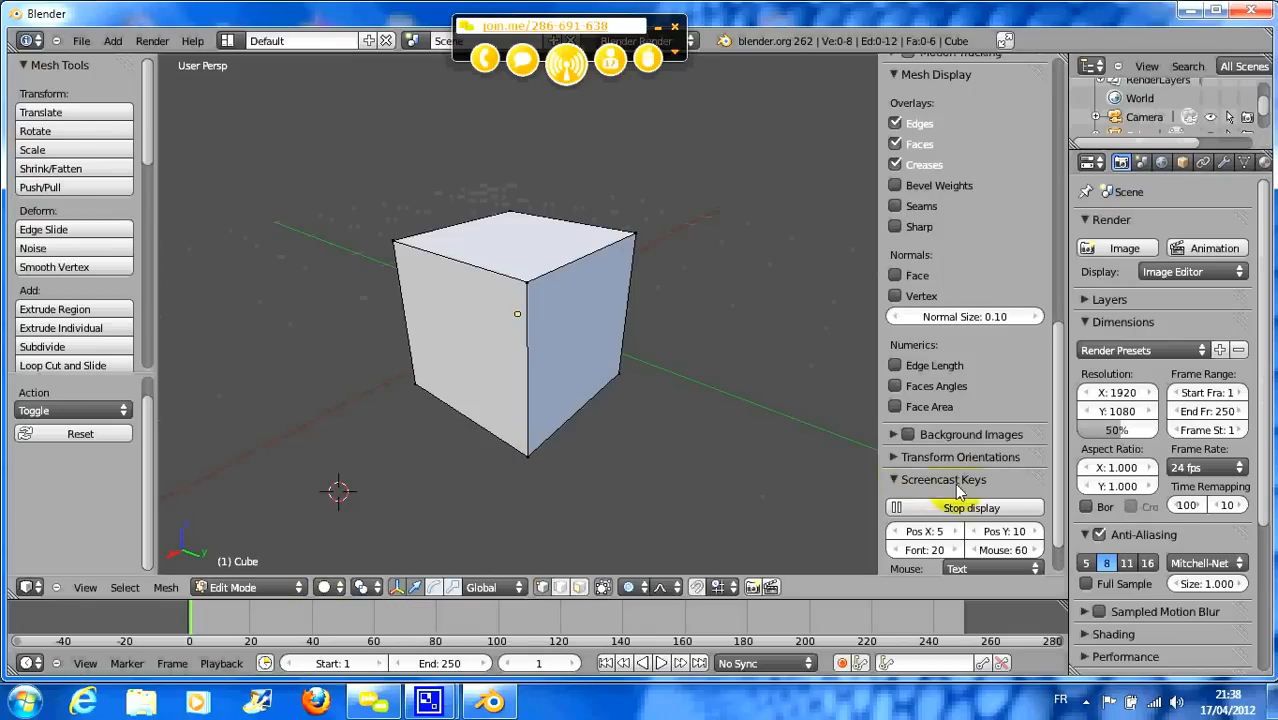
pyautogui.rightClick(547, 450)
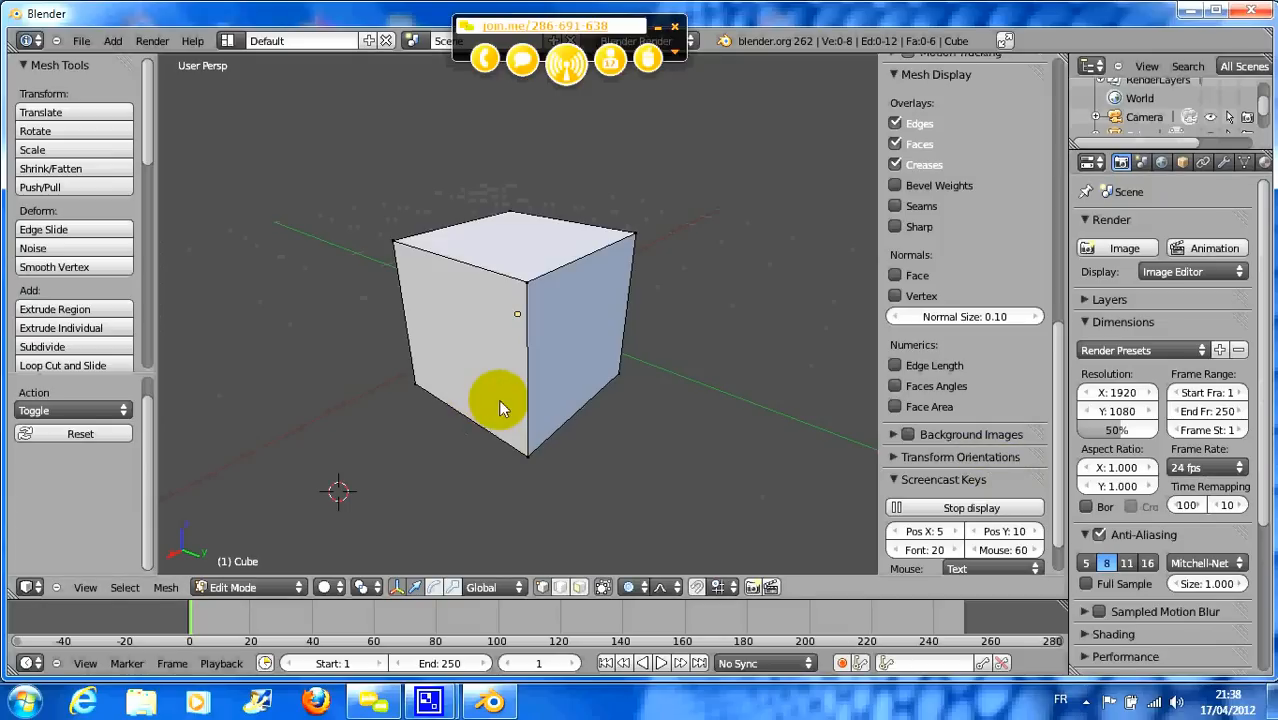
# - View the cube in the Solid, Texture and Bounding Box viewport shading modes
pyautogui.click(326, 587)
pyautogui.click(343, 528)
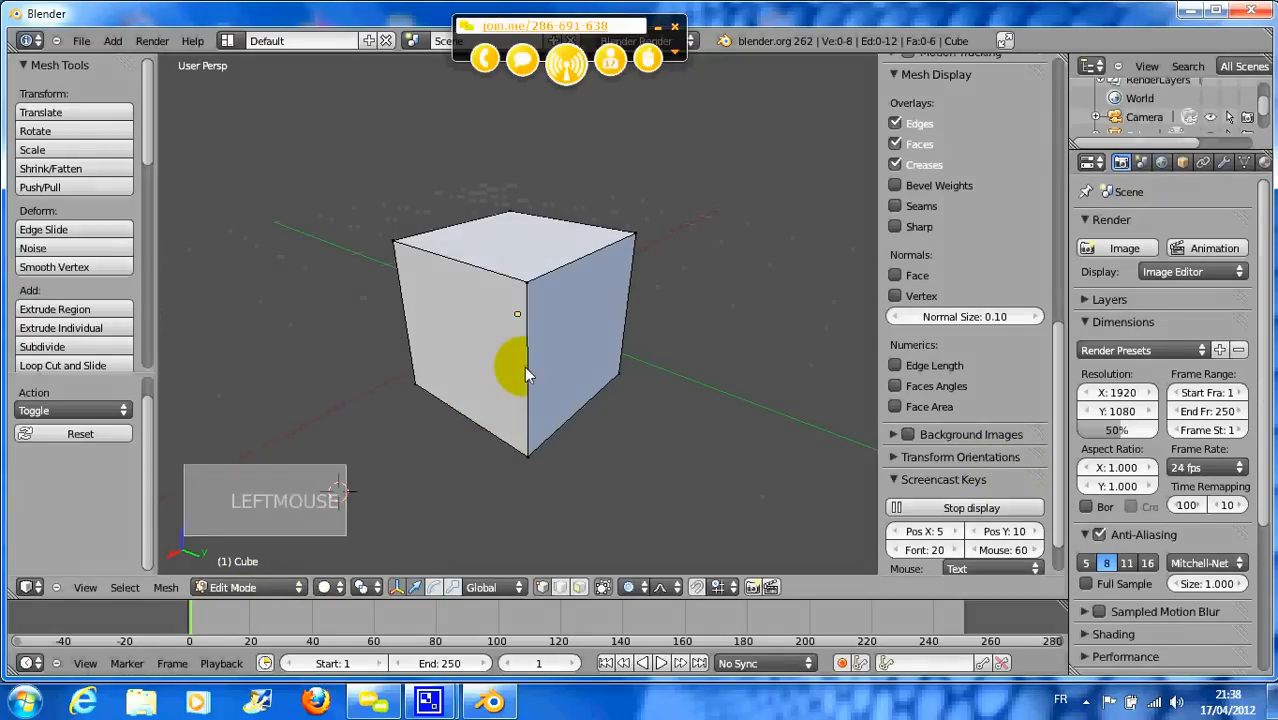
pyautogui.click(326, 587)
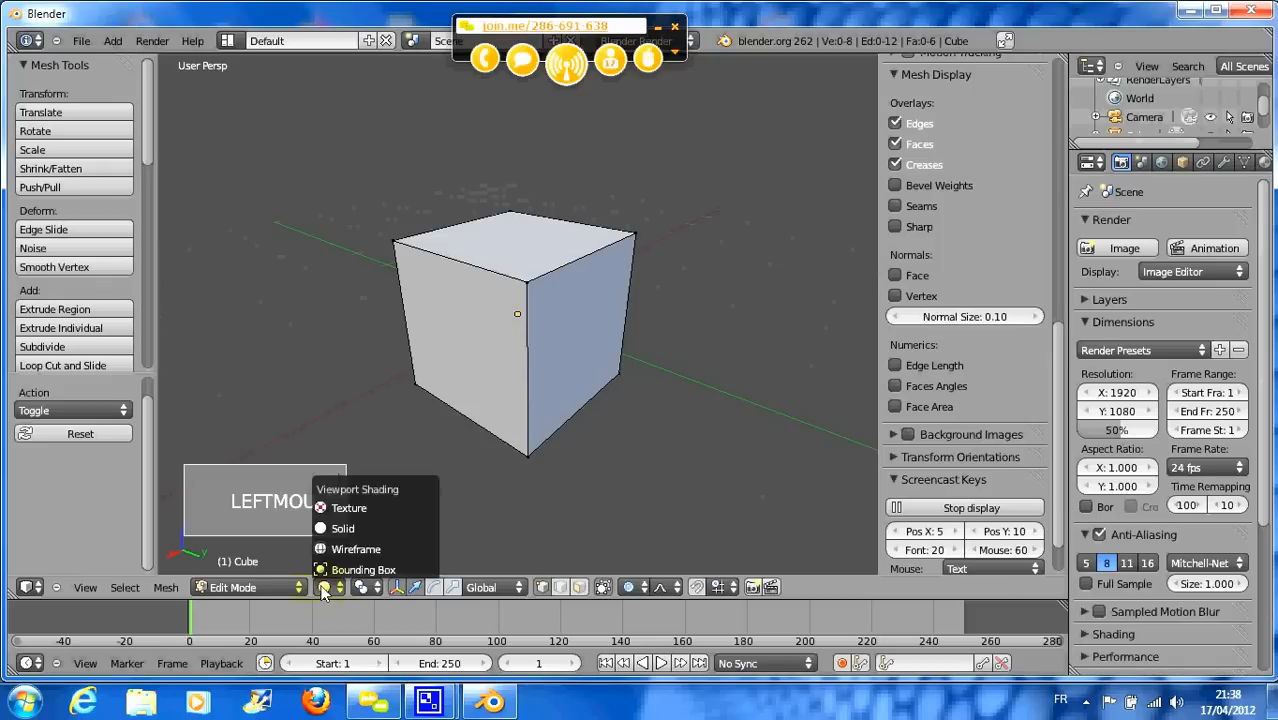
pyautogui.click(350, 511)
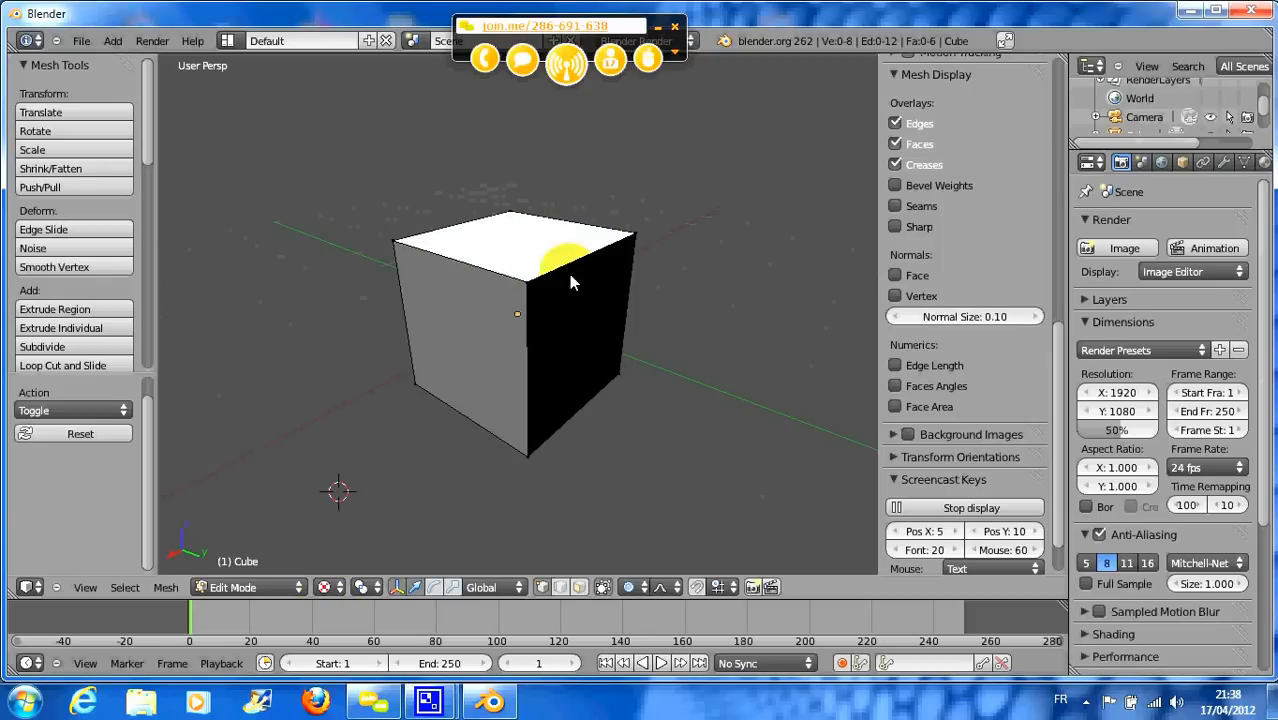
pyautogui.click(324, 587)
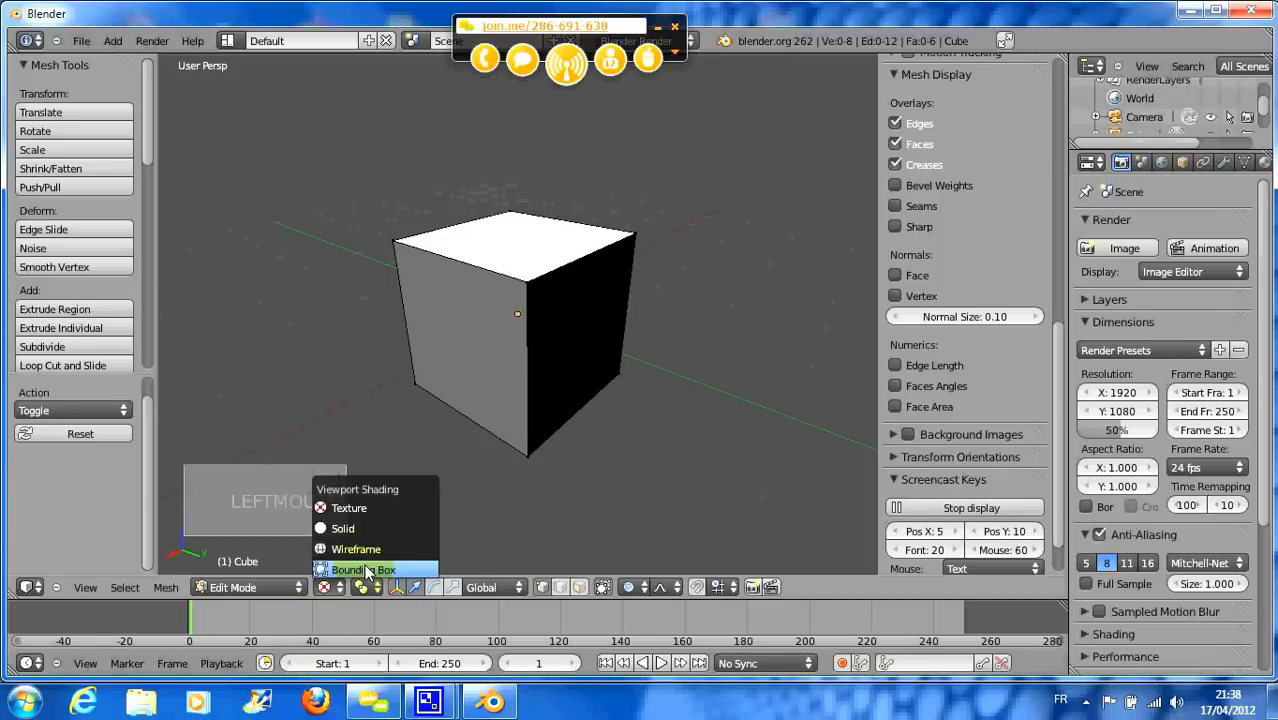
pyautogui.click(362, 550)
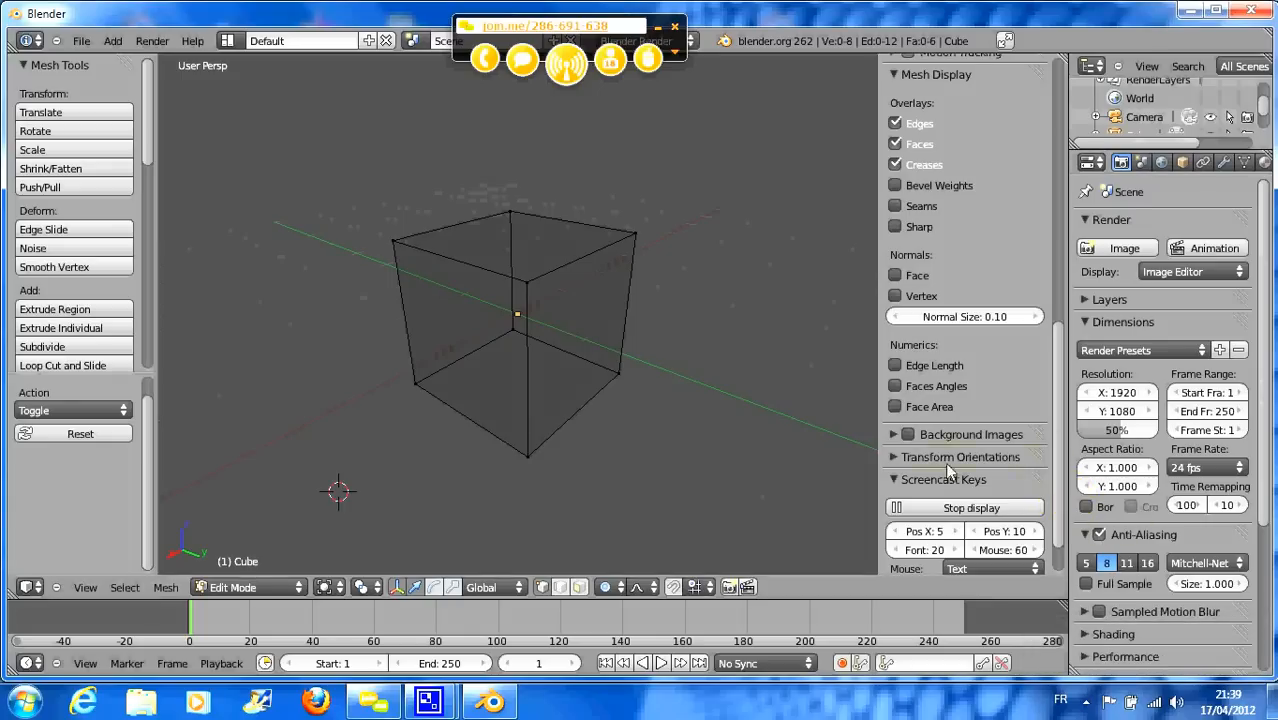
# - Toggle the cube between wireframe and solid display, ending with Solid viewport shading
pyautogui.press('z')
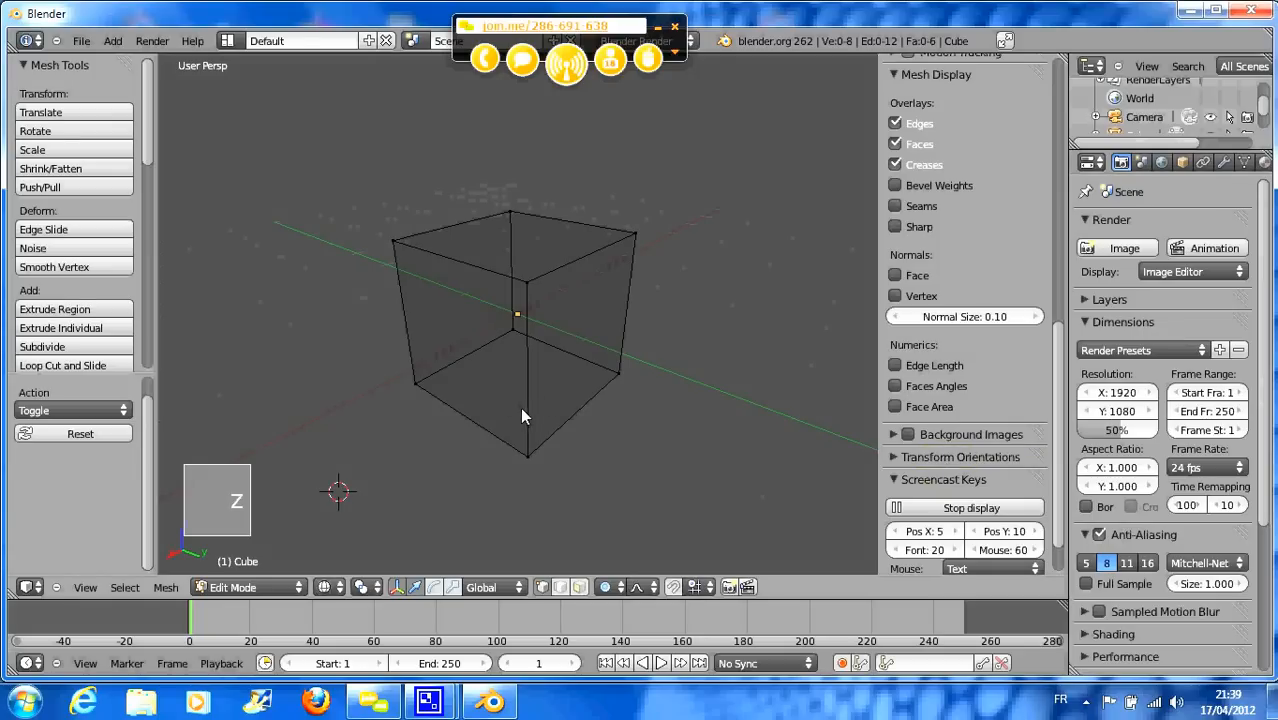
pyautogui.press('z')
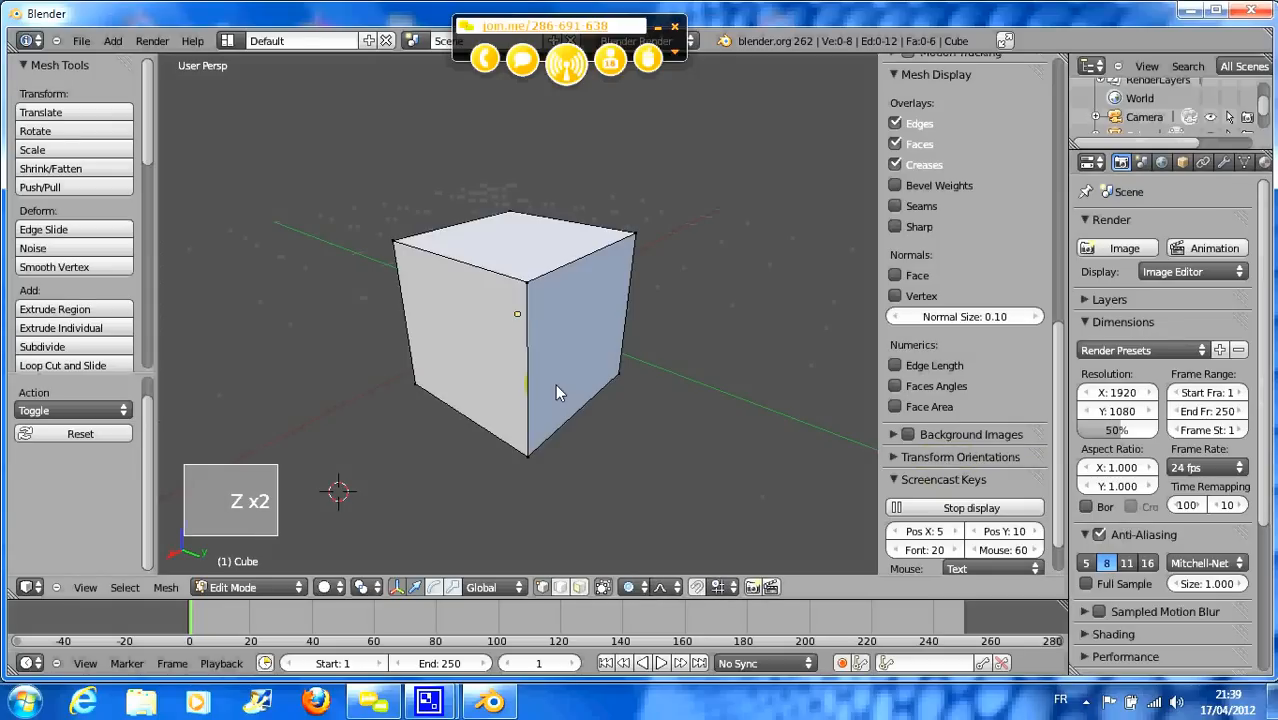
pyautogui.press('z')
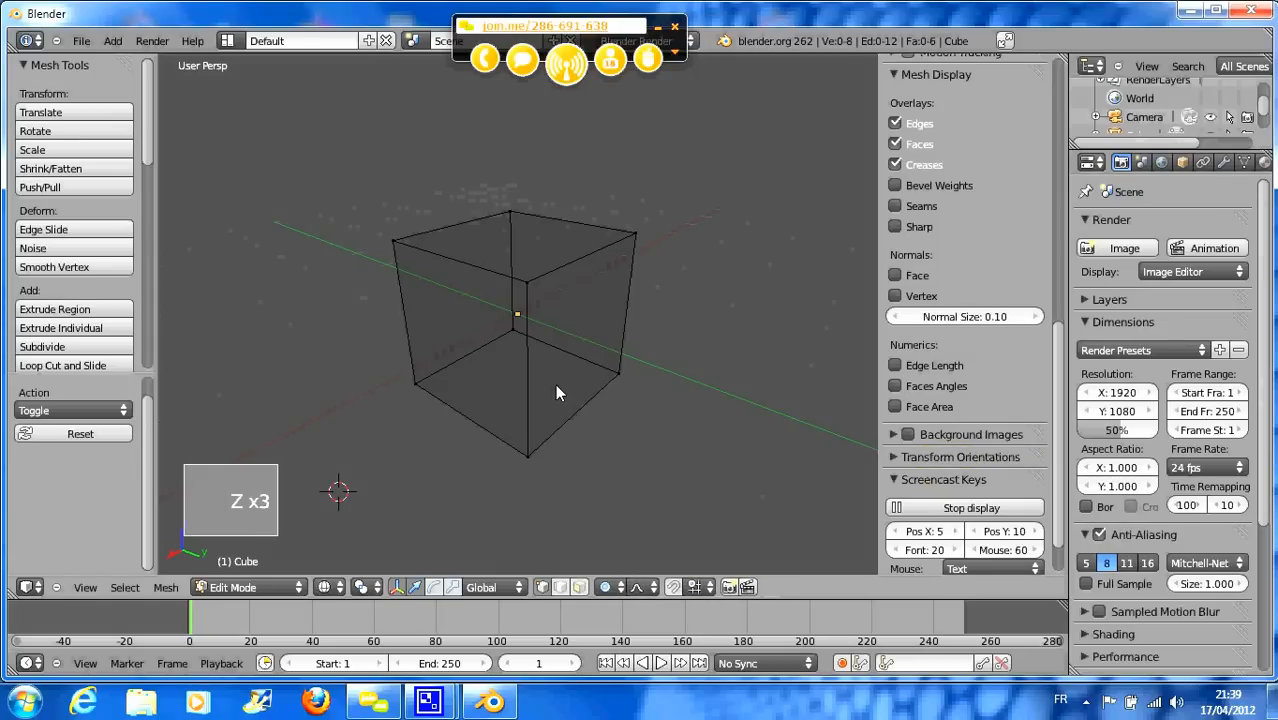
pyautogui.click(327, 587)
pyautogui.click(344, 528)
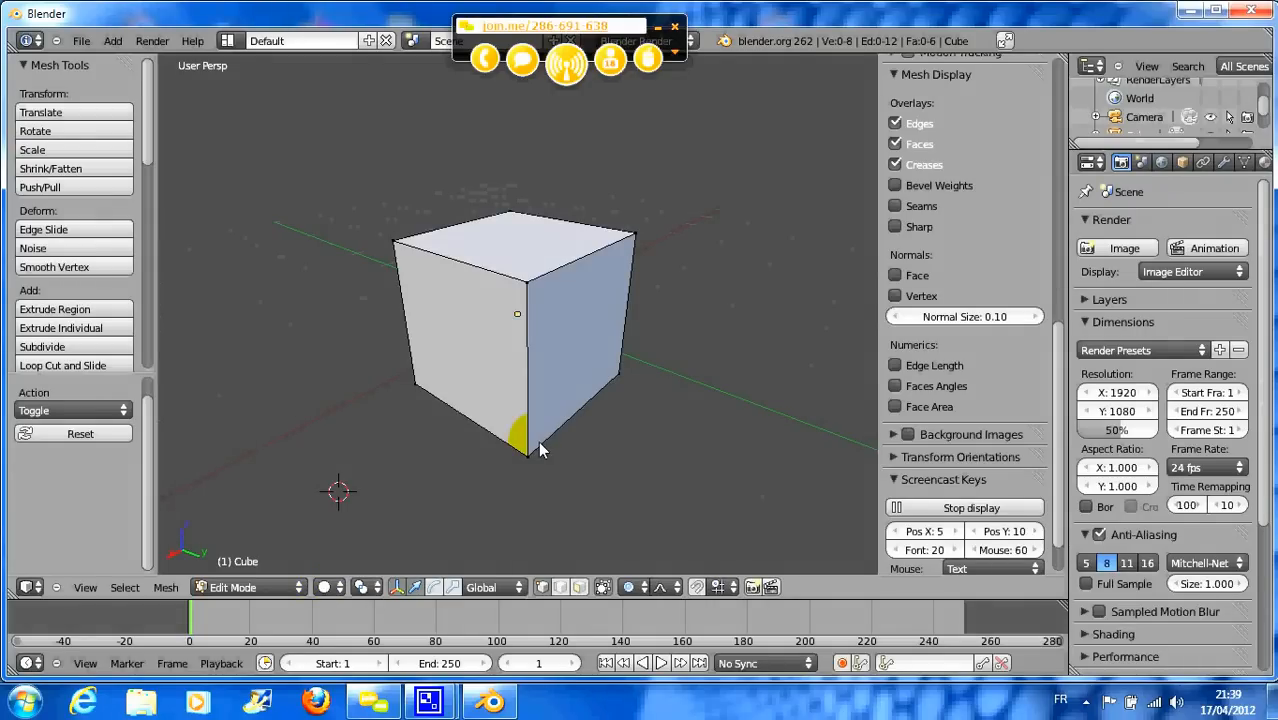
pyautogui.scroll(-3, 483, 370)
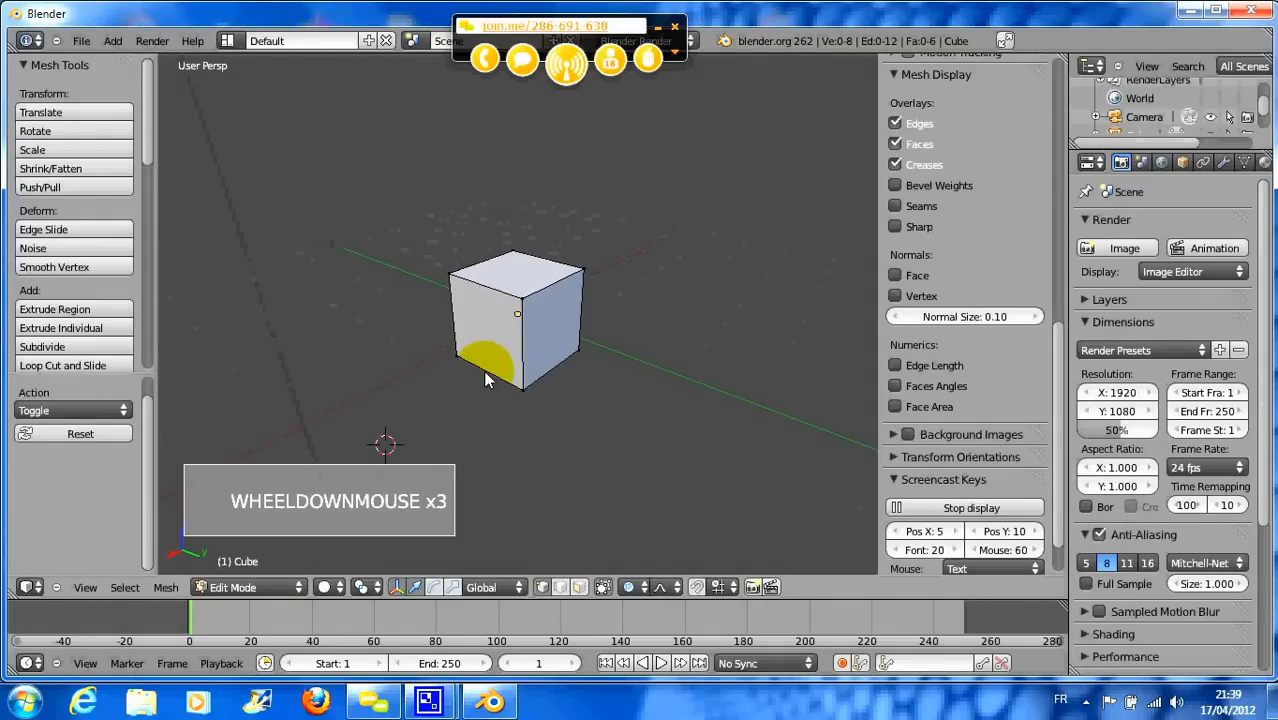
pyautogui.moveTo(483, 370); pyautogui.dragTo(506, 375, button='middle')
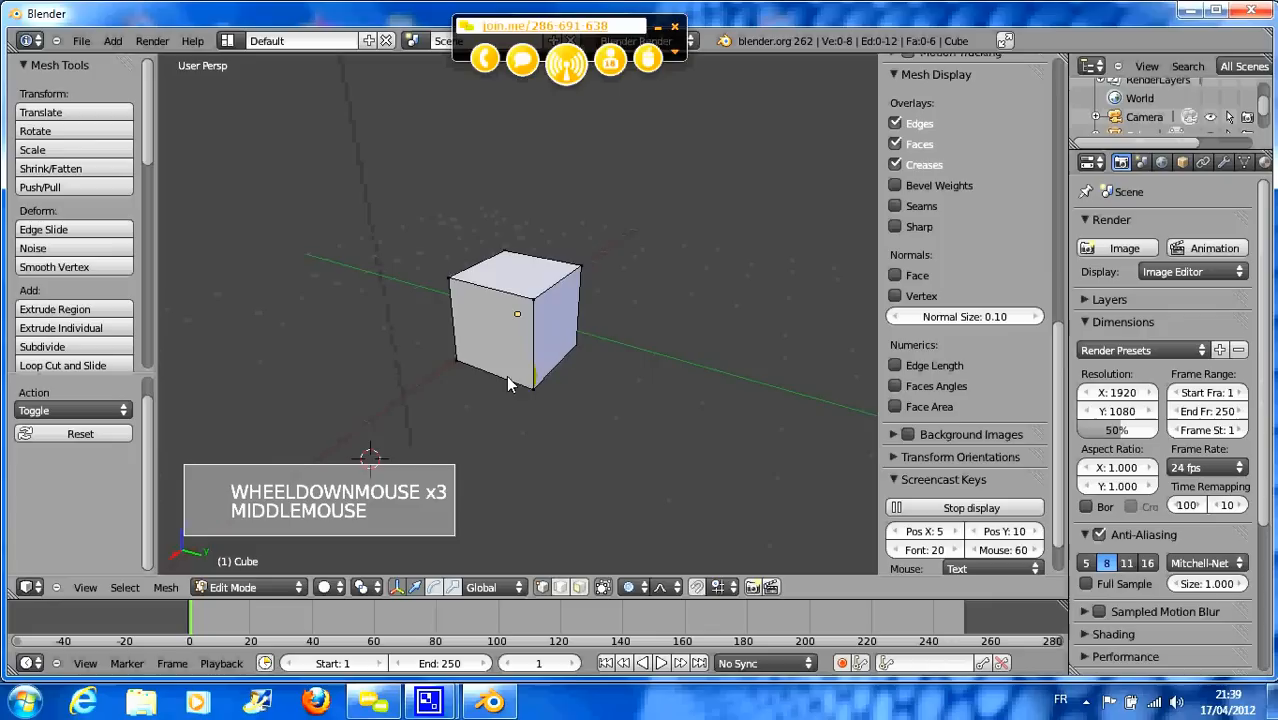
# - Start a new default scene and turn on the Screencast Keys display
pyautogui.click(77, 39)
pyautogui.click(94, 62)
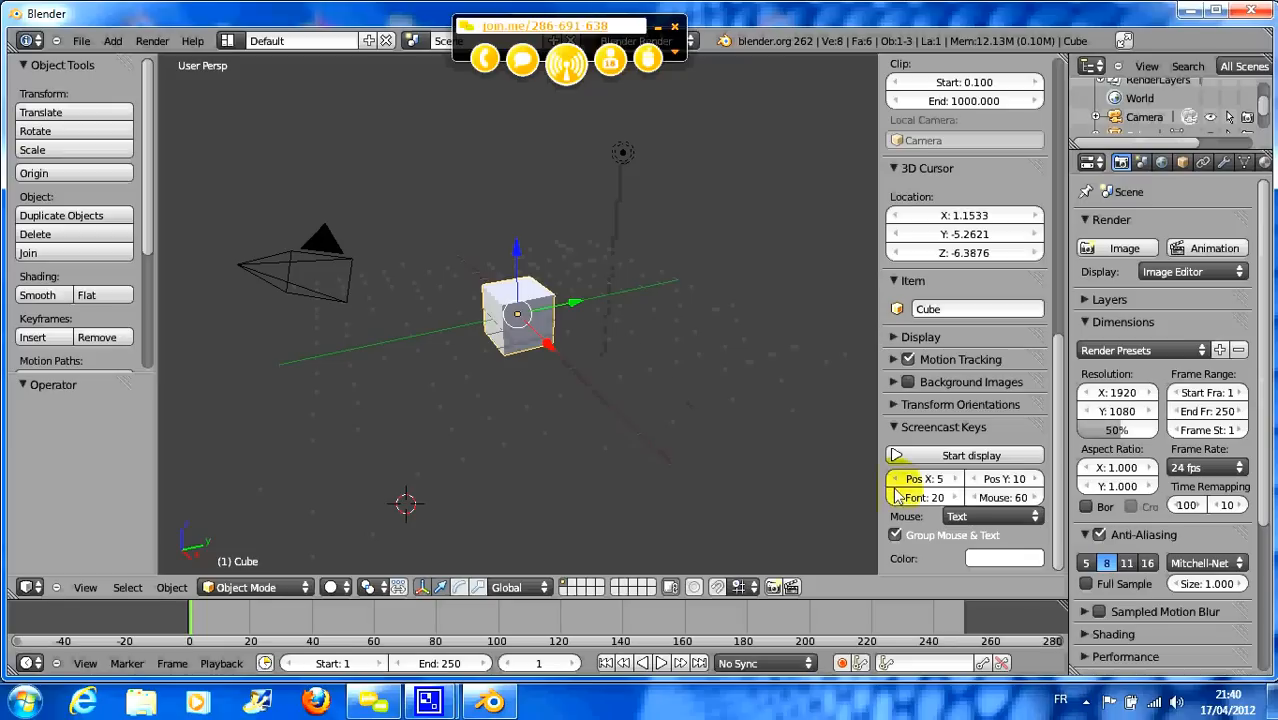
pyautogui.click(955, 457)
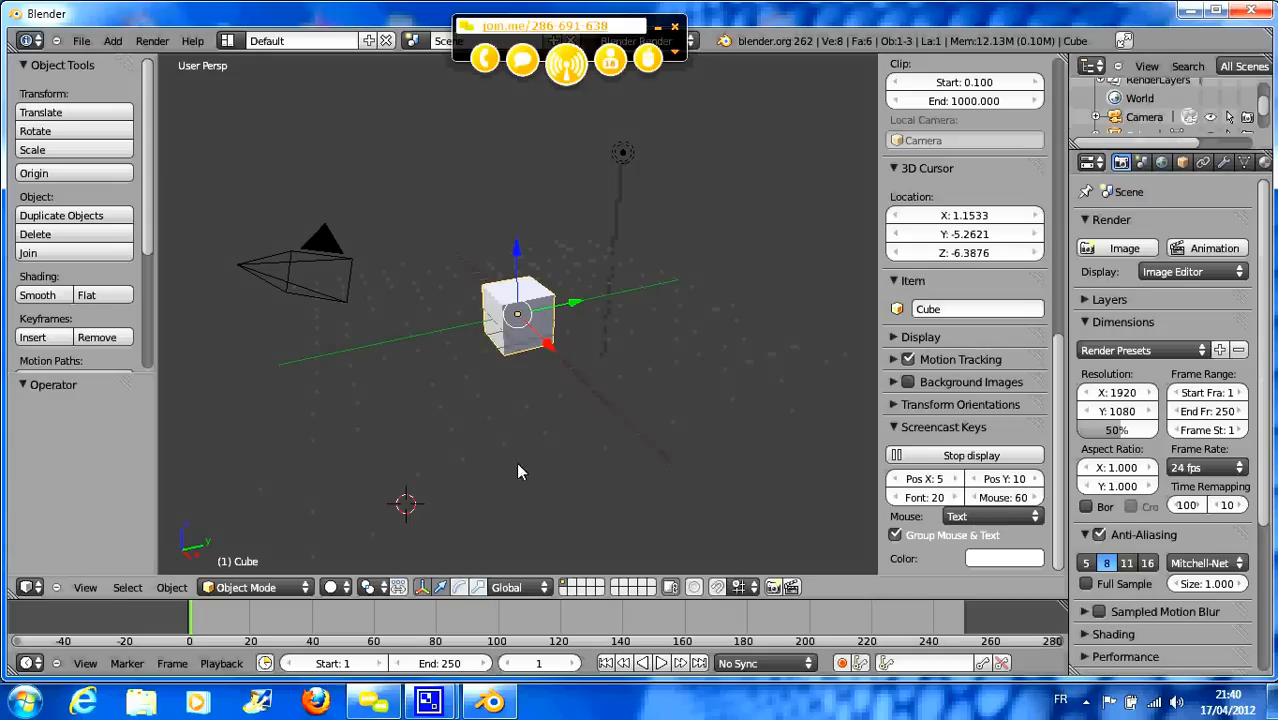
# - Put the default cube into Edit Mode and bring it closer in view
pyautogui.moveTo(521, 407); pyautogui.dragTo(390, 420, button='middle')
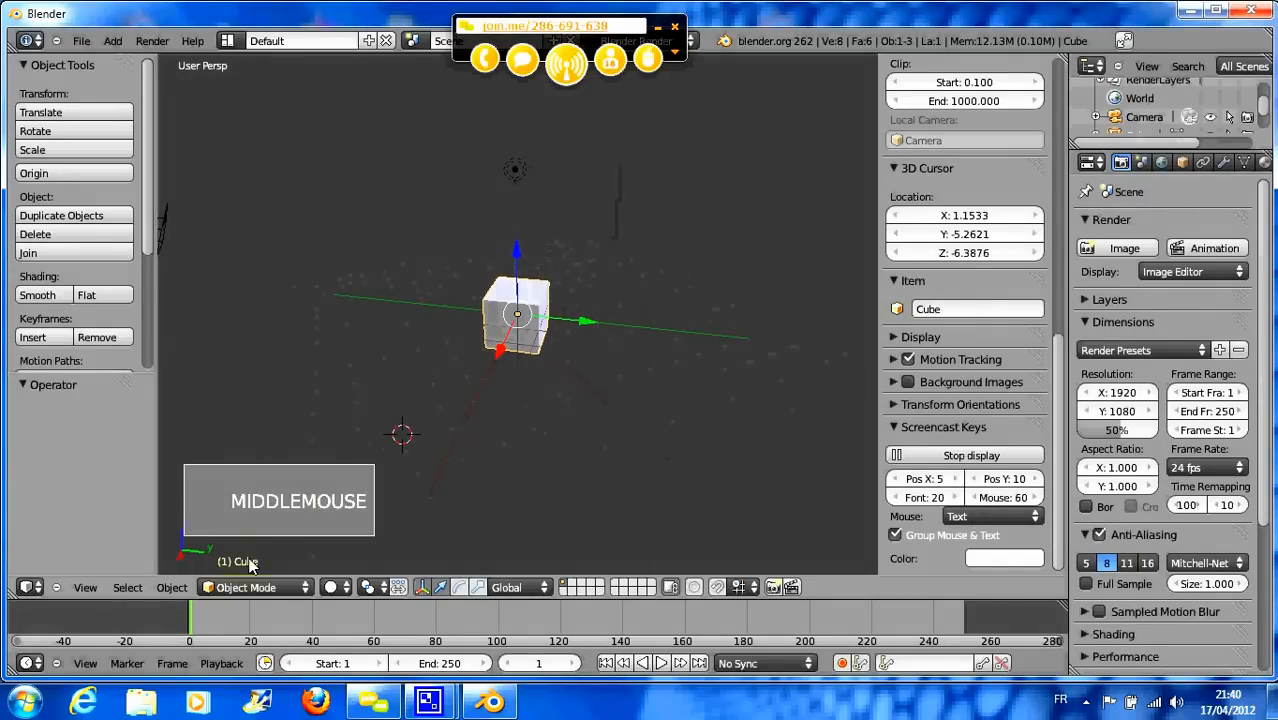
pyautogui.click(252, 588)
pyautogui.click(240, 550)
pyautogui.scroll(4, 533, 443)
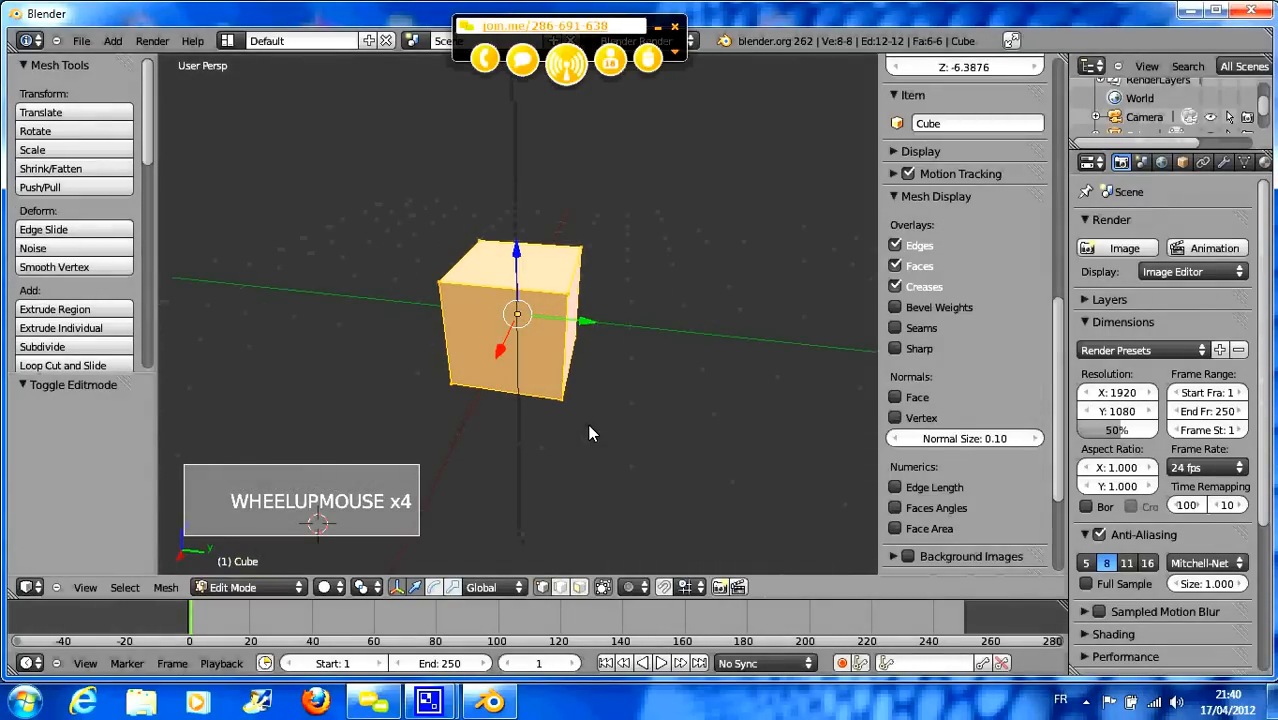
pyautogui.moveTo(633, 418); pyautogui.dragTo(612, 438, button='middle')
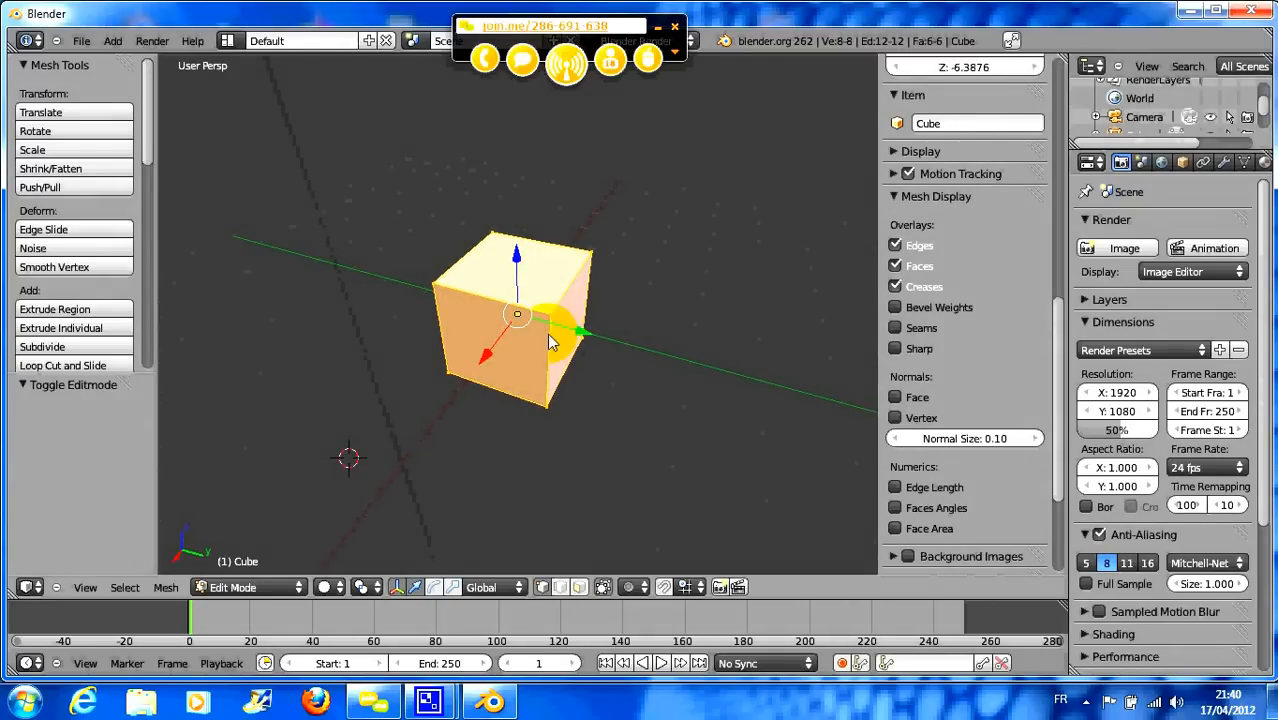
pyautogui.moveTo(500, 397); pyautogui.dragTo(551, 376, button='middle')
pyautogui.press('w')
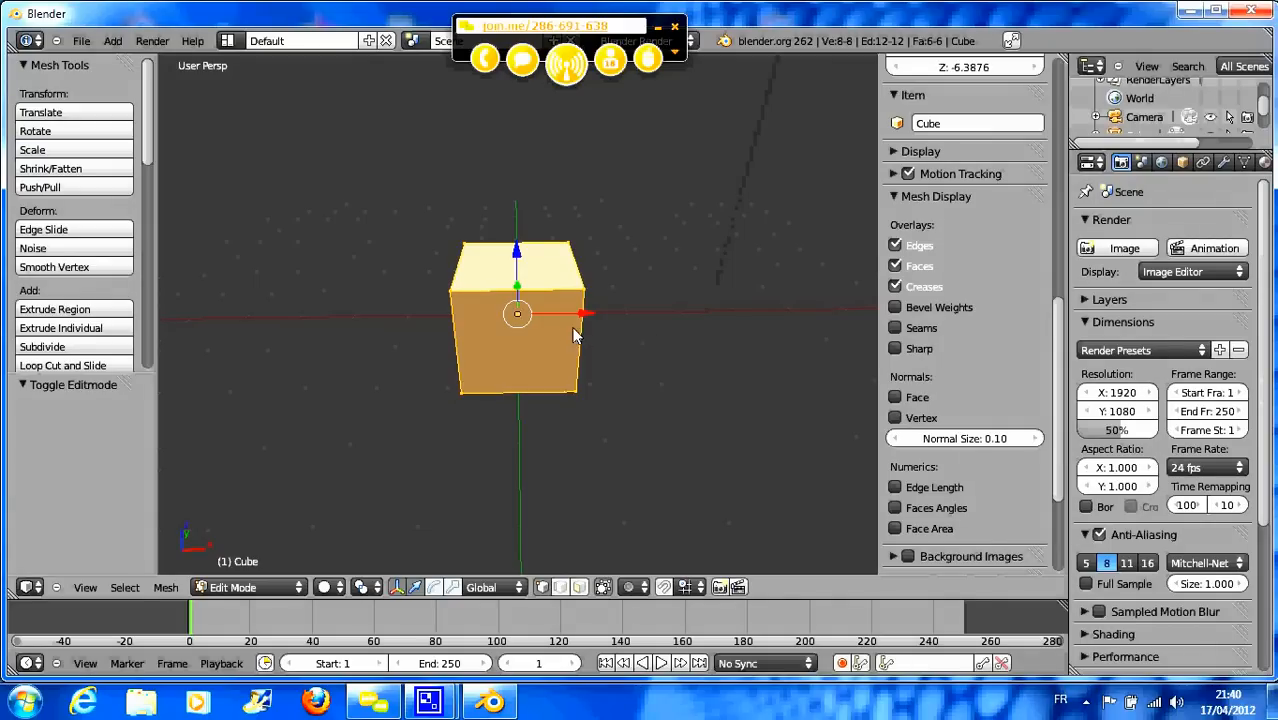
pyautogui.scroll(2, 557, 356)
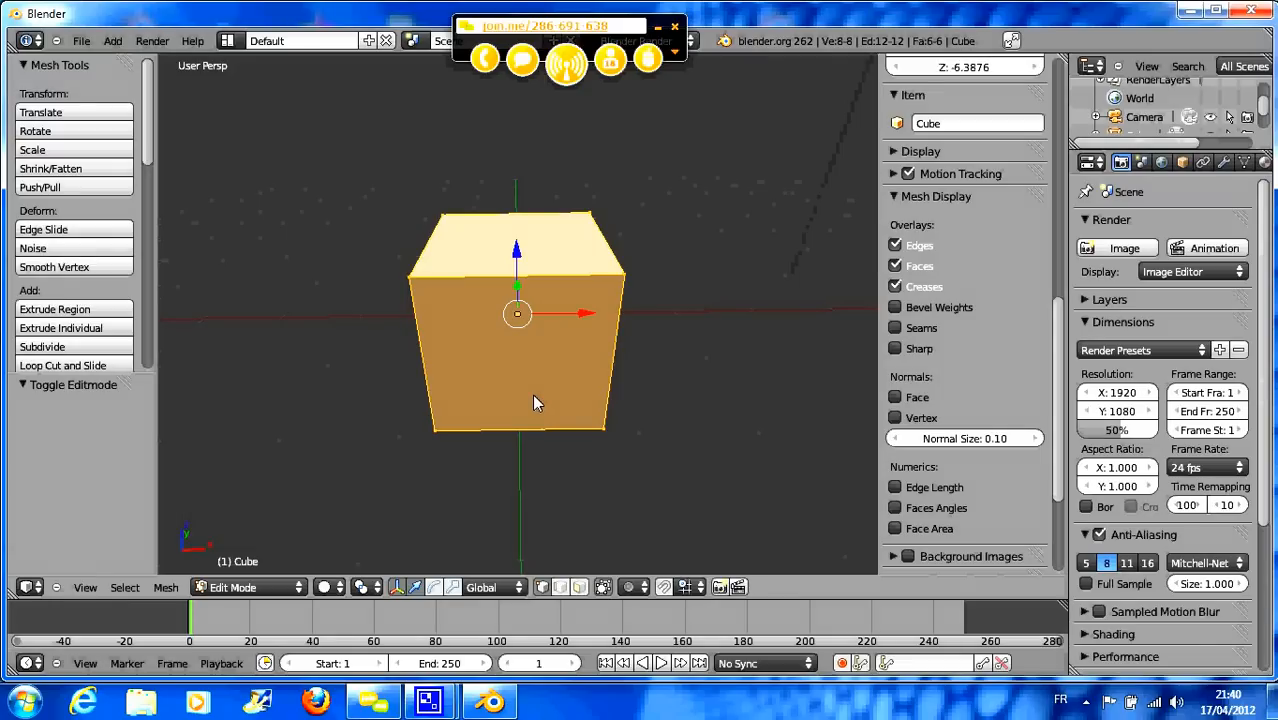
pyautogui.hotkey('ctrl', 'r')
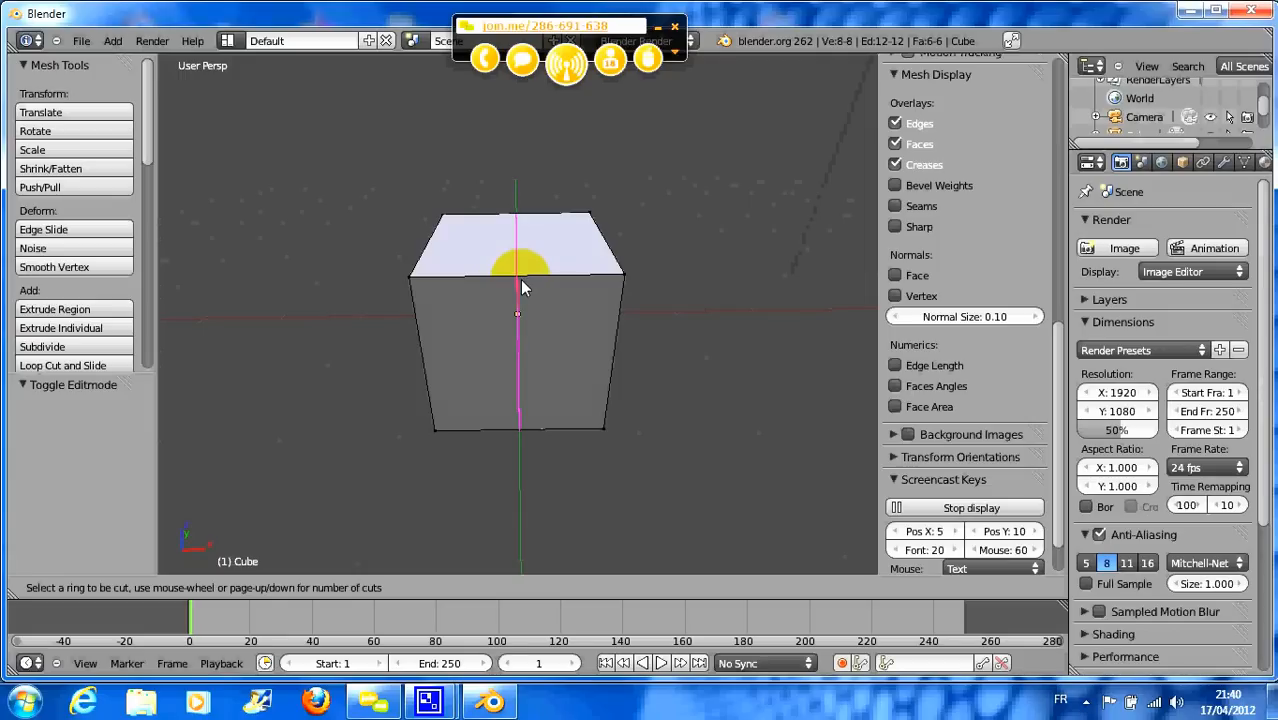
pyautogui.press('Escape')
pyautogui.moveTo(568, 326); pyautogui.dragTo(498, 319, button='middle')
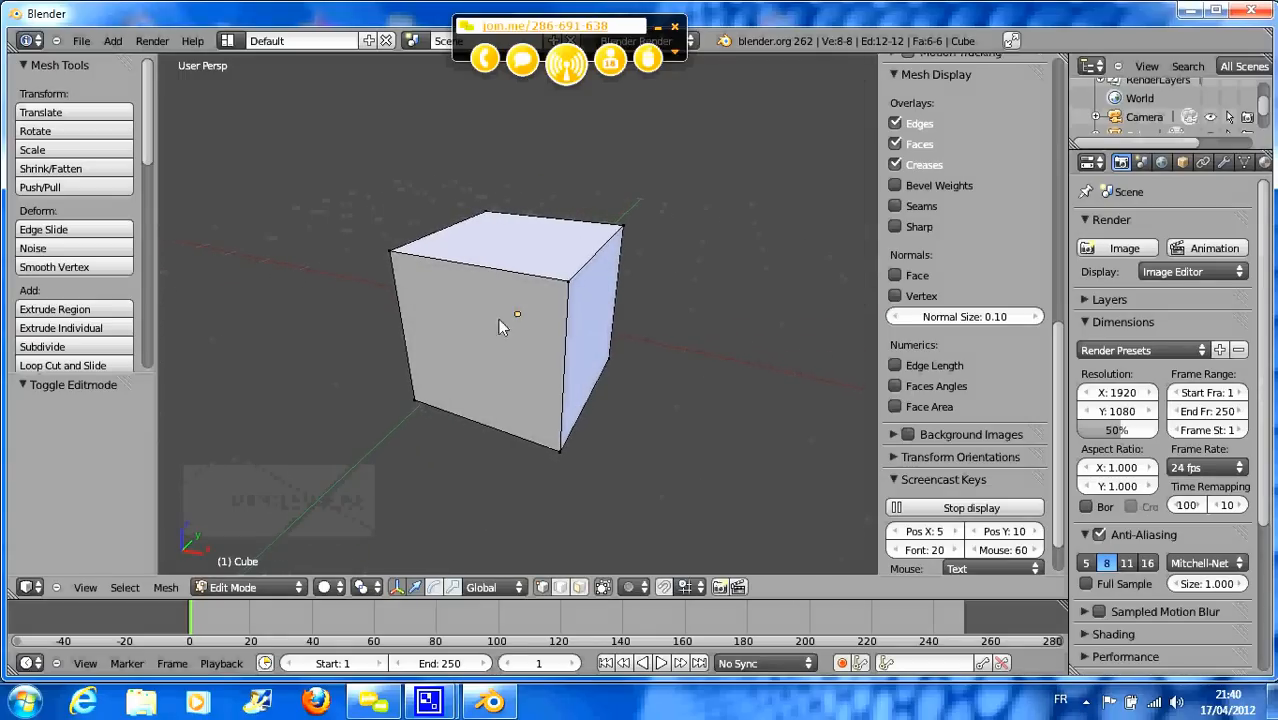
pyautogui.hotkey('ctrl', 'r')
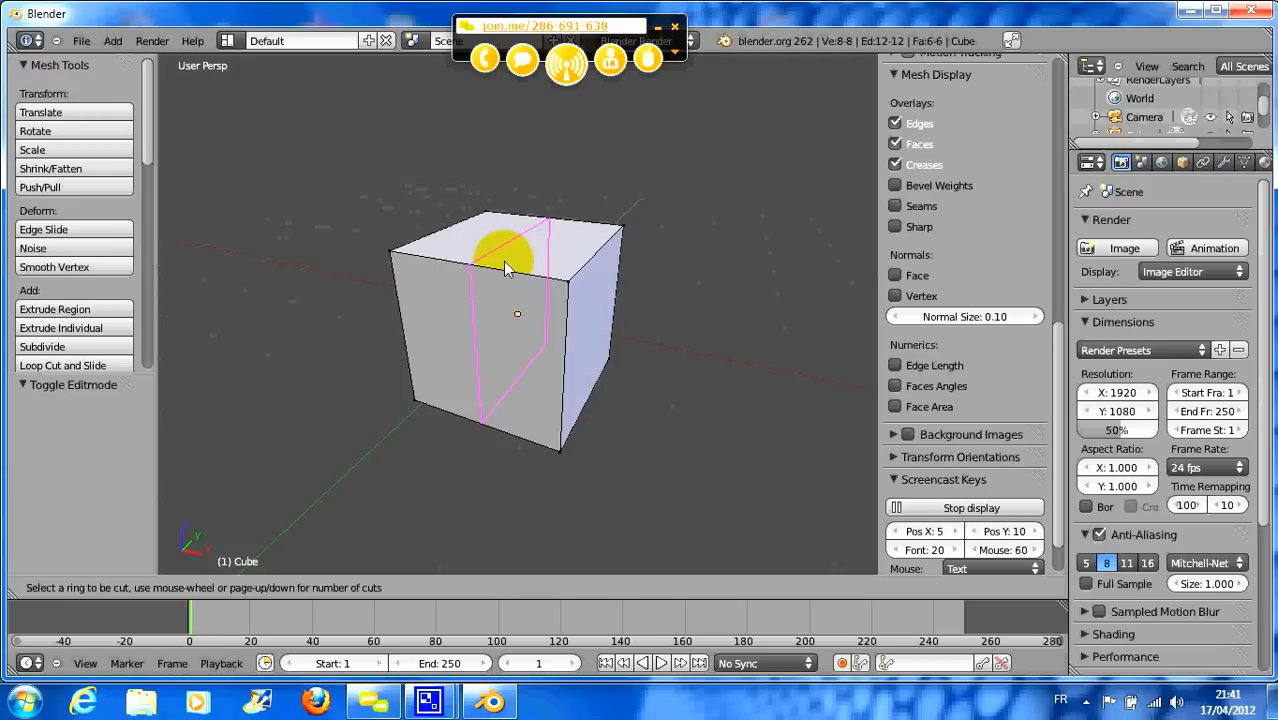
pyautogui.scroll(1, 505, 263)
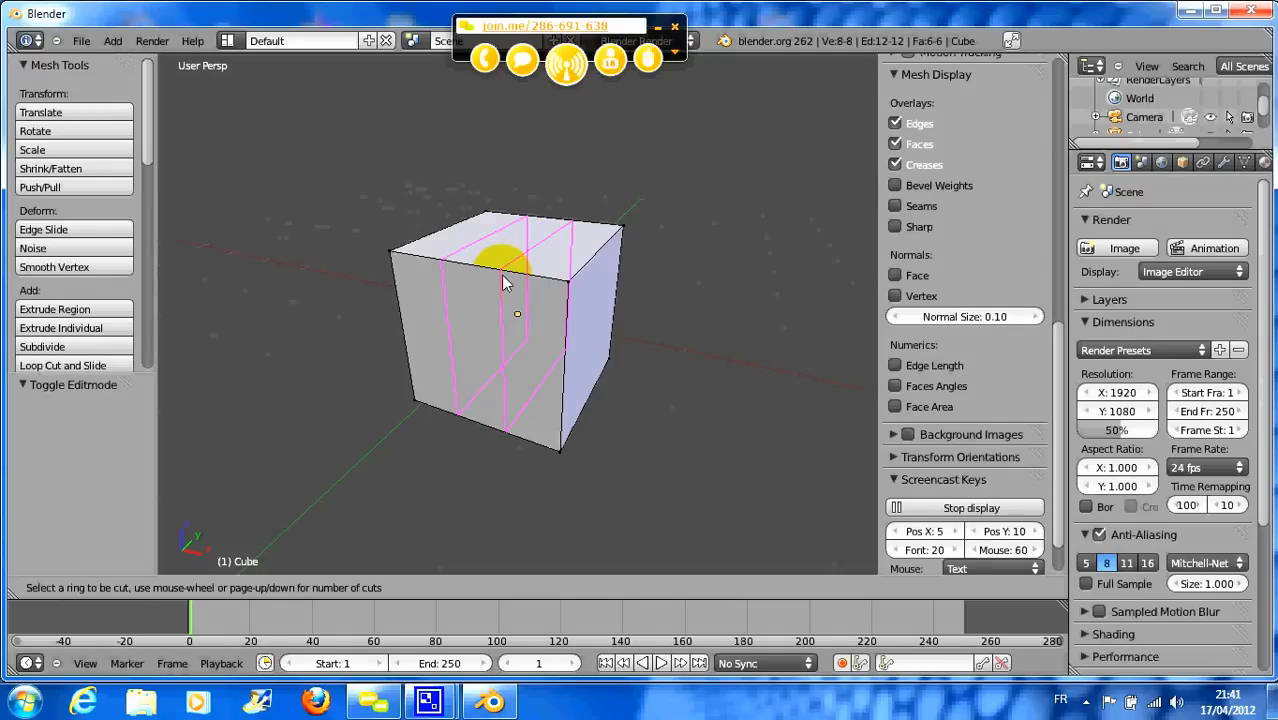
pyautogui.scroll(2, 505, 282)
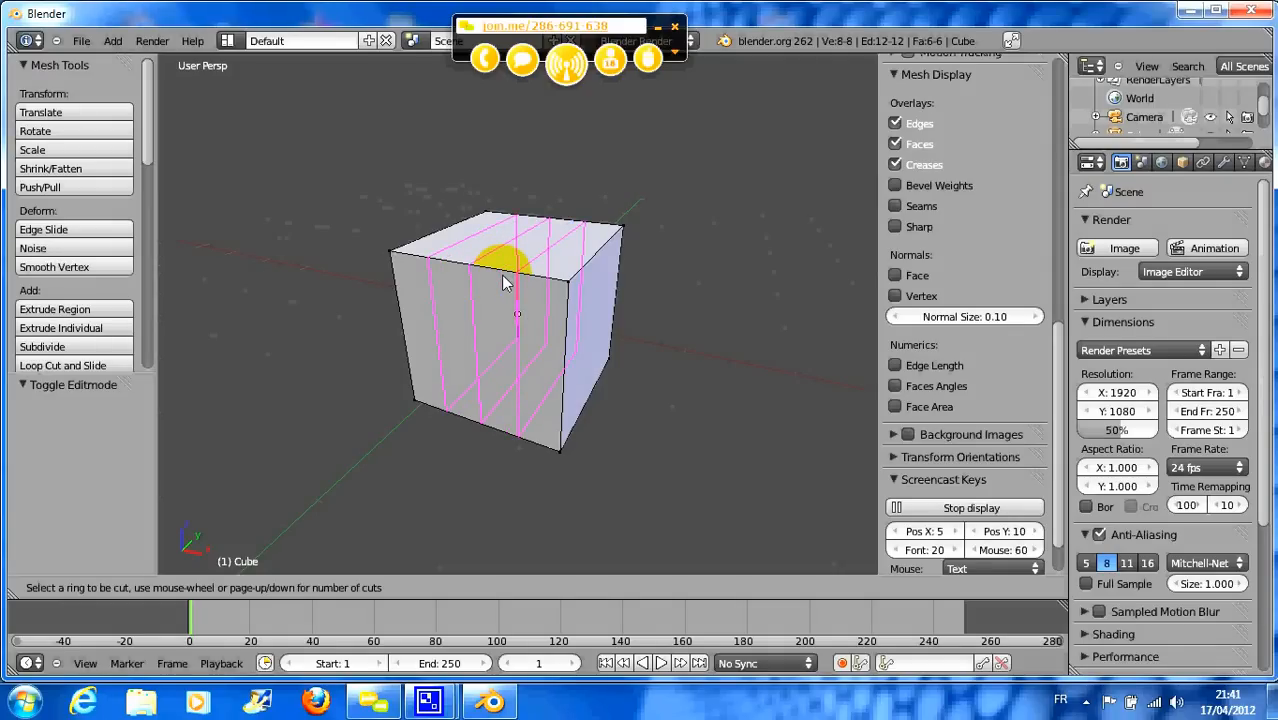
pyautogui.scroll(3, 504, 282)
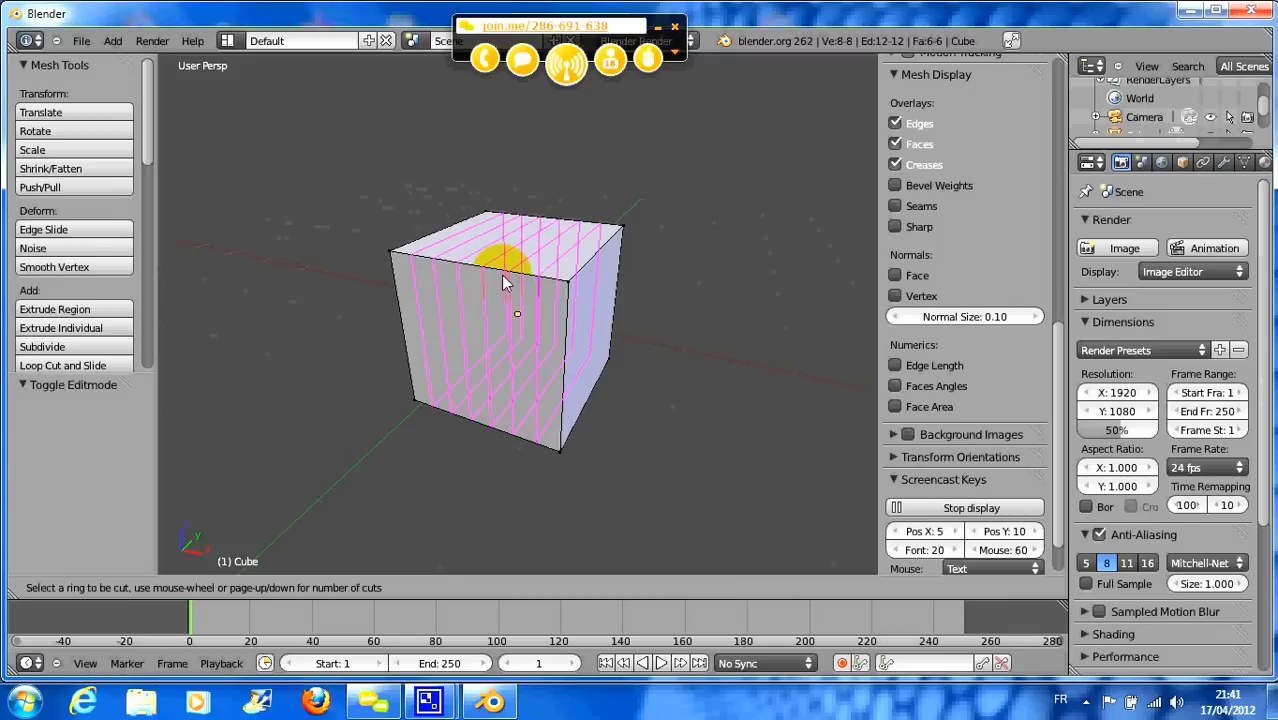
pyautogui.scroll(-3, 505, 282)
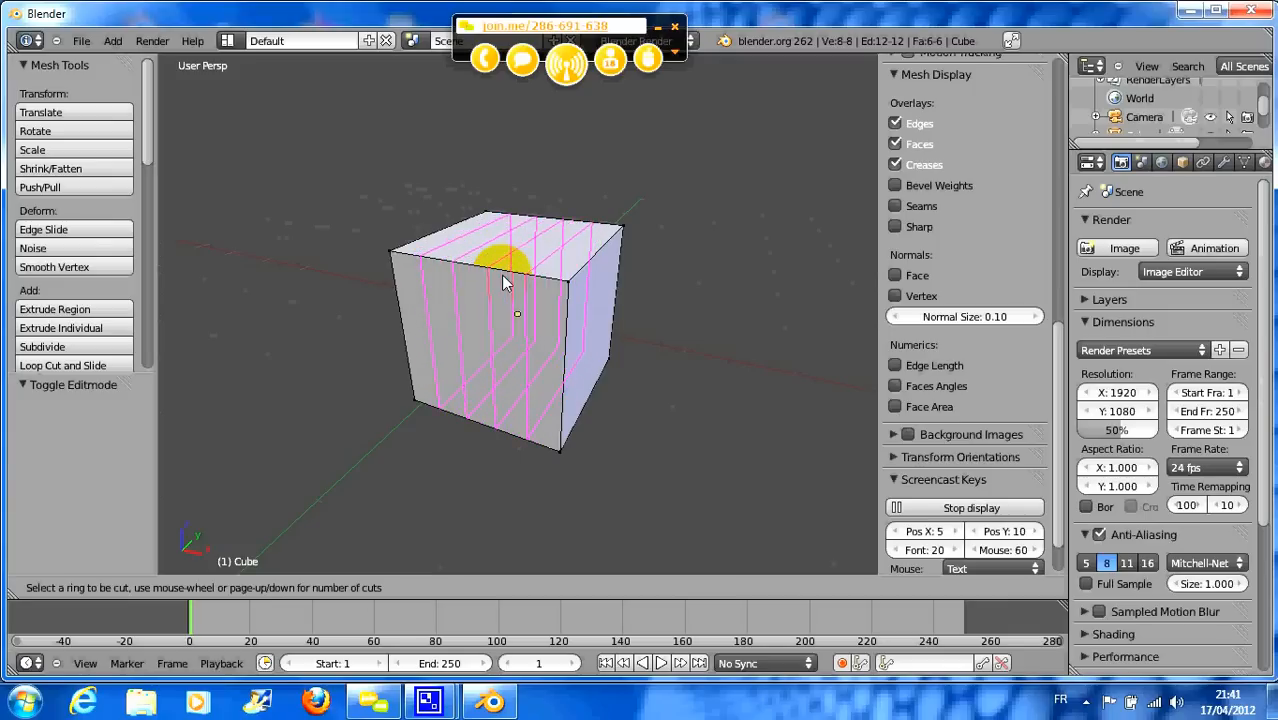
pyautogui.press('Escape')
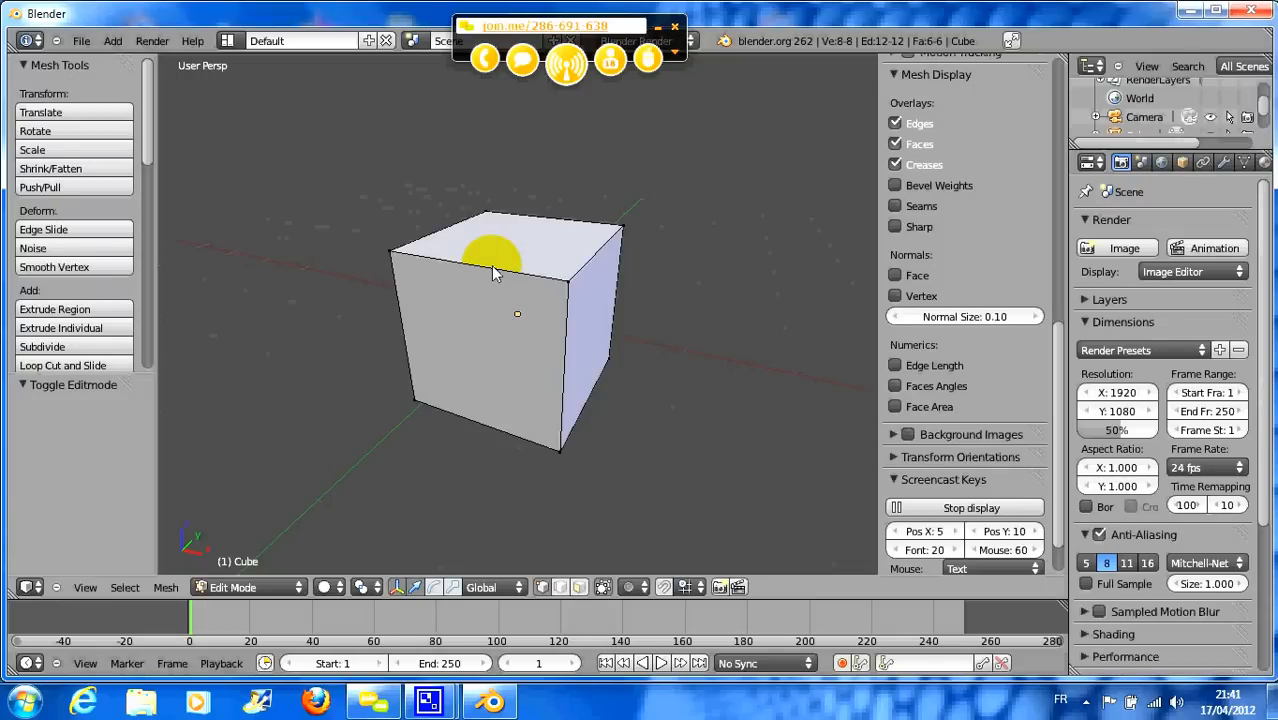
# - Add six evenly spaced vertical loop cuts running across the cube's front and top faces
pyautogui.hotkey('ctrl', 'r')
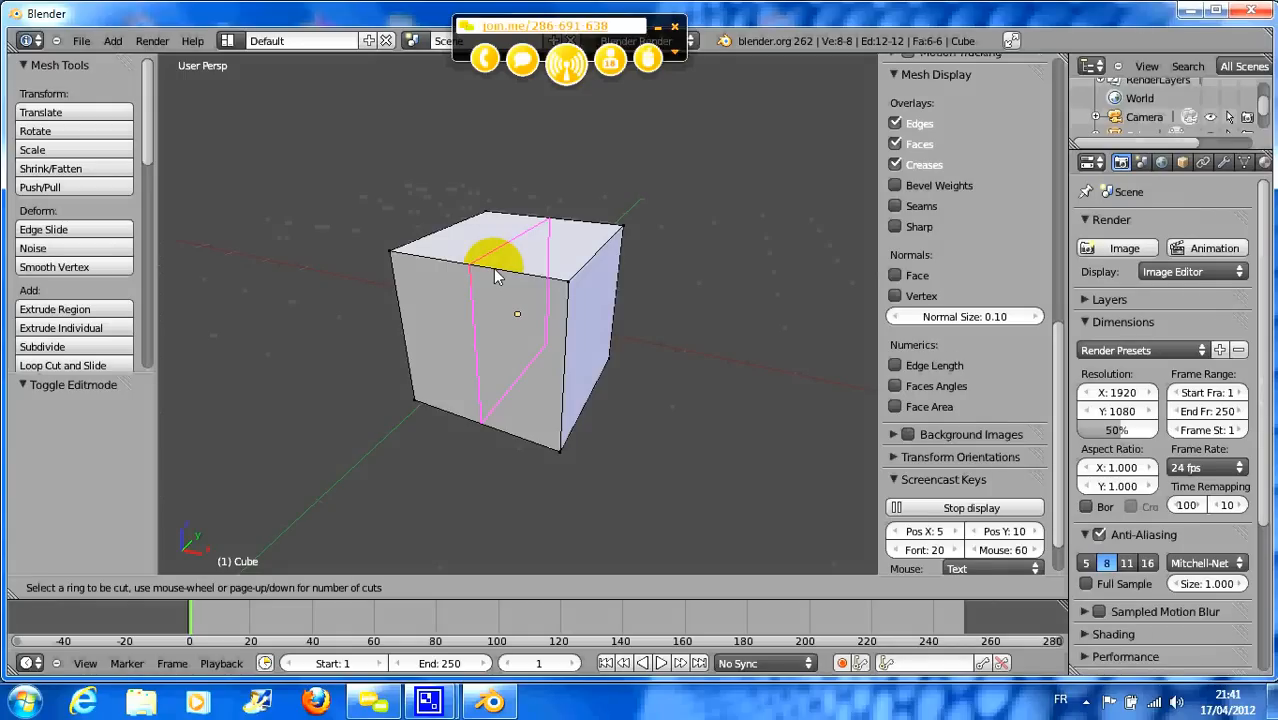
pyautogui.scroll(1, 497, 276)
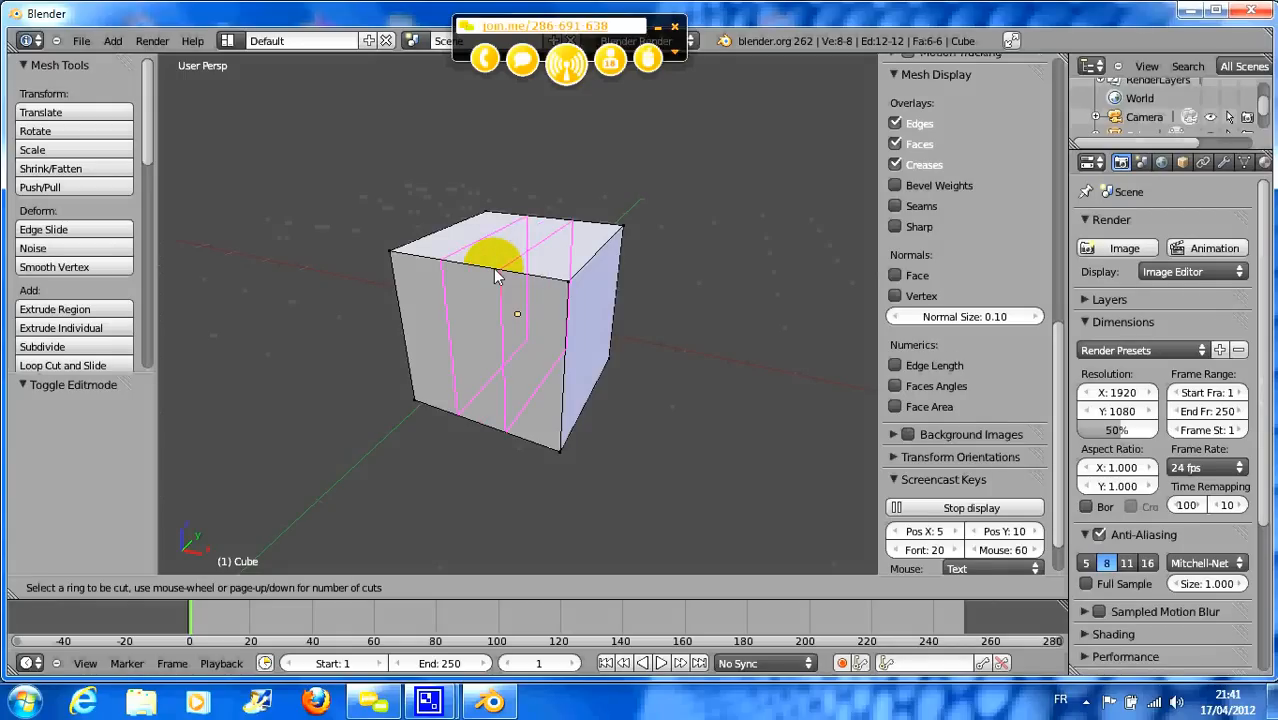
pyautogui.scroll(1, 495, 271)
pyautogui.scroll(-2, 495, 271)
pyautogui.scroll(1, 495, 271)
pyautogui.scroll(2, 493, 268)
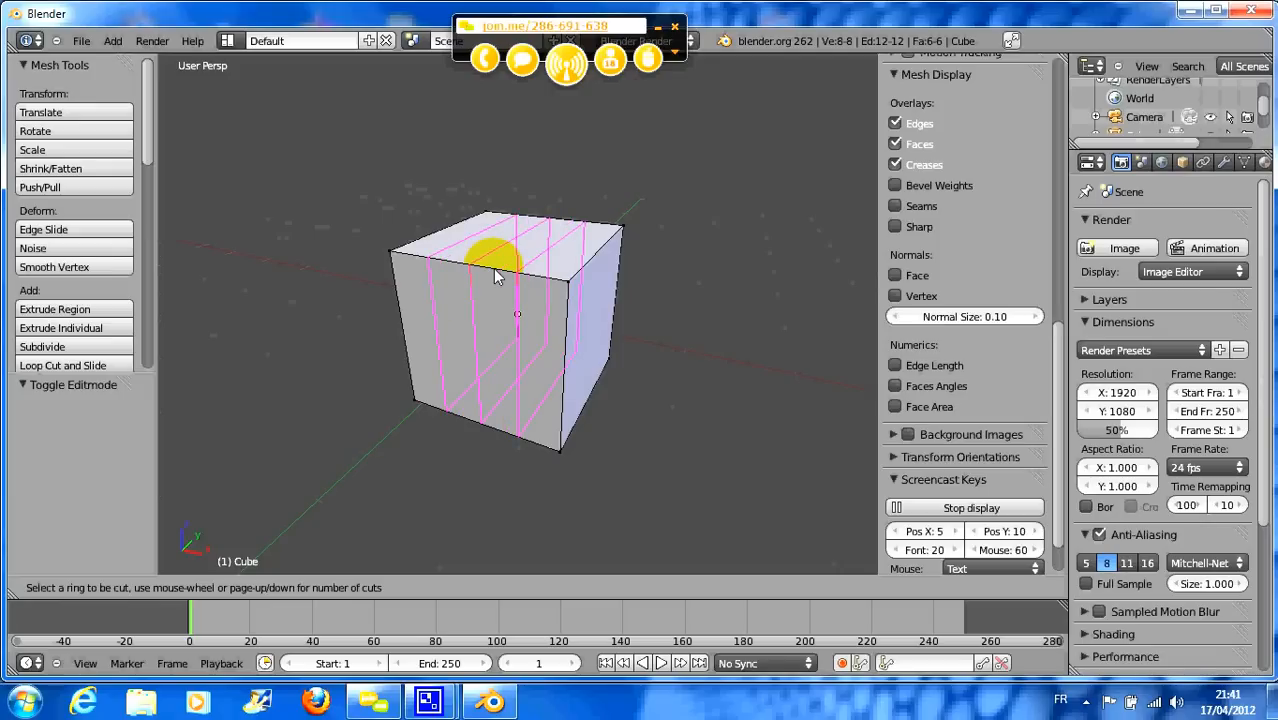
pyautogui.scroll(-3, 493, 268)
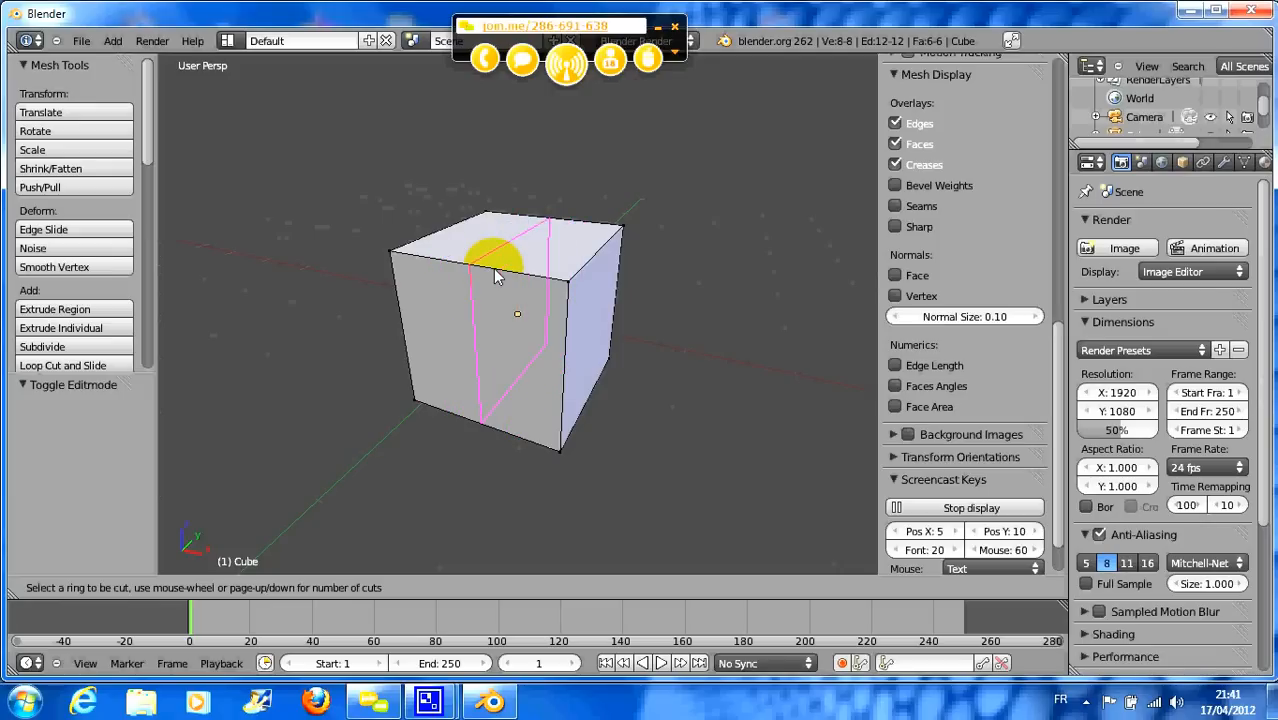
pyautogui.scroll(3, 493, 268)
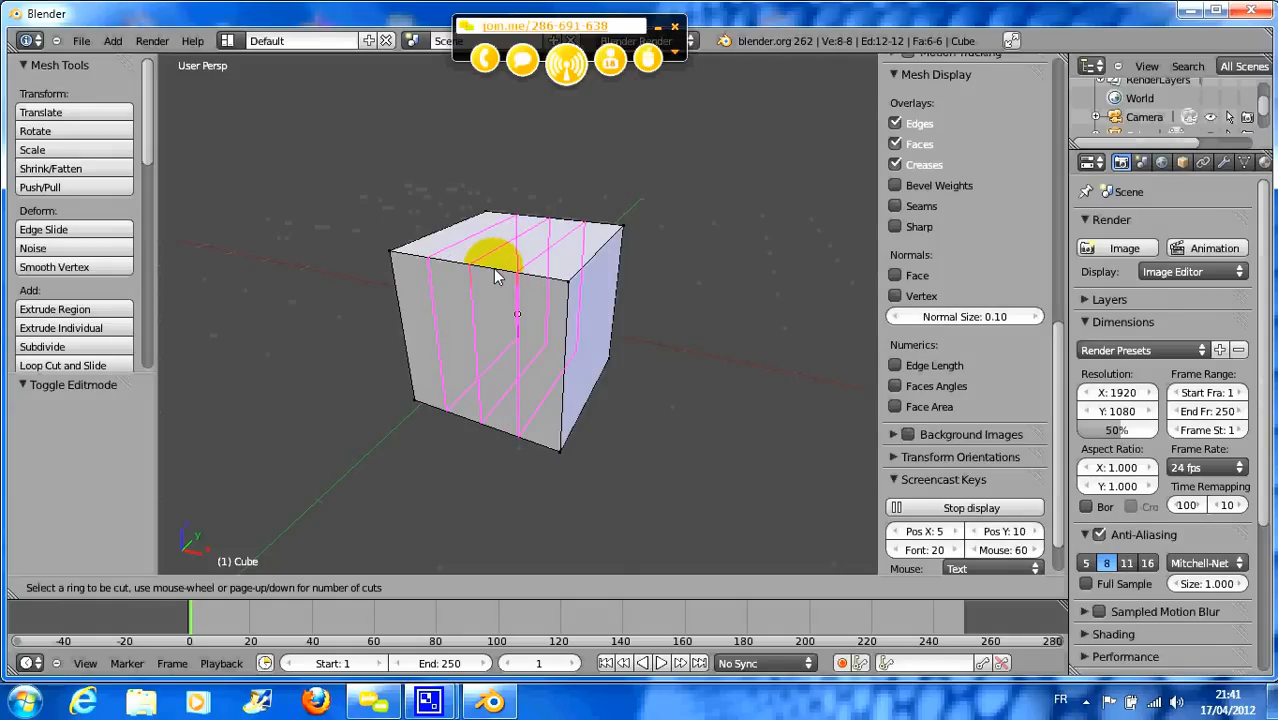
pyautogui.scroll(2, 493, 268)
pyautogui.scroll(3, 493, 268)
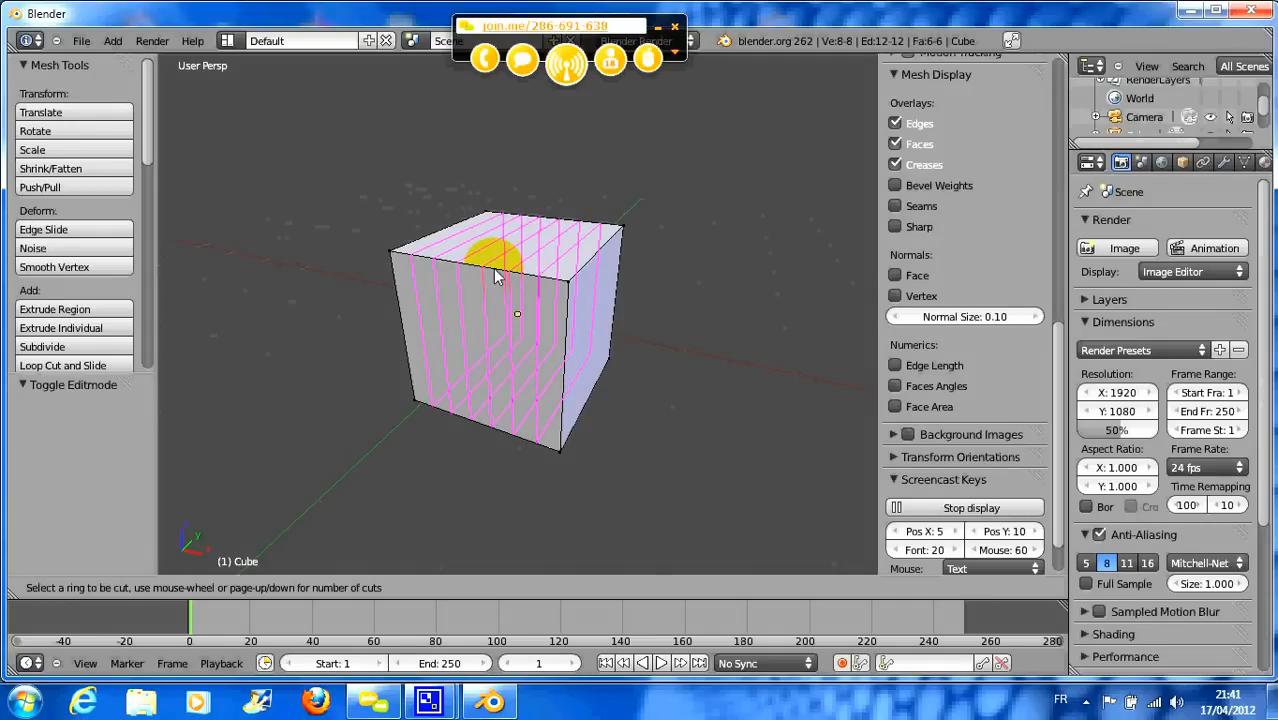
pyautogui.click(496, 277)
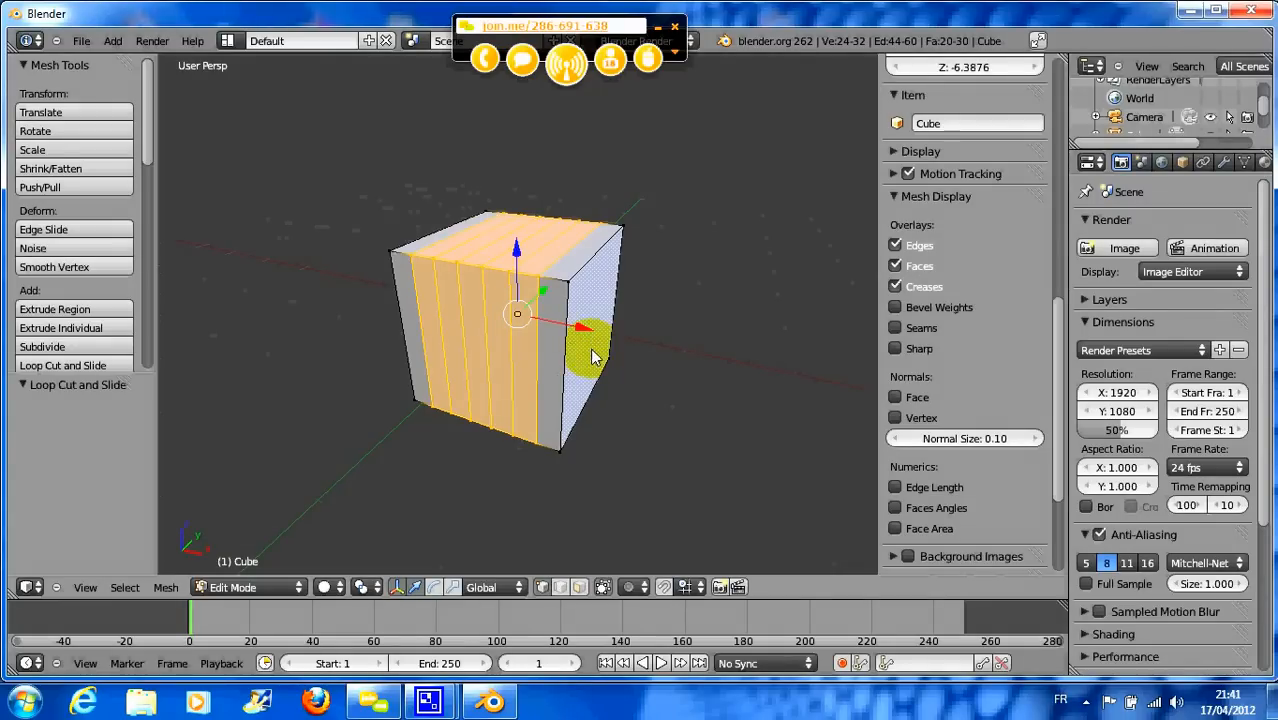
# - Add eleven horizontal loop cuts around the cube, and undo both sets of loop cuts
pyautogui.moveTo(585, 348); pyautogui.dragTo(614, 373, button='middle')
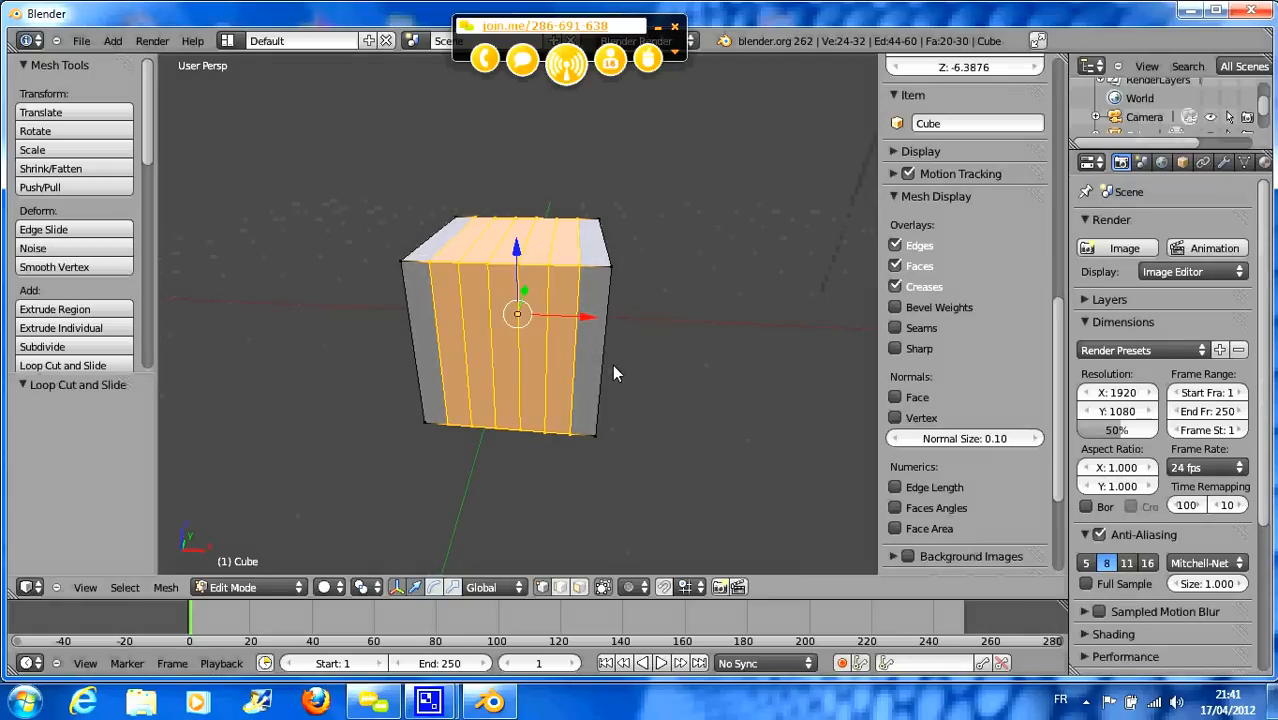
pyautogui.hotkey('ctrl', 'r')
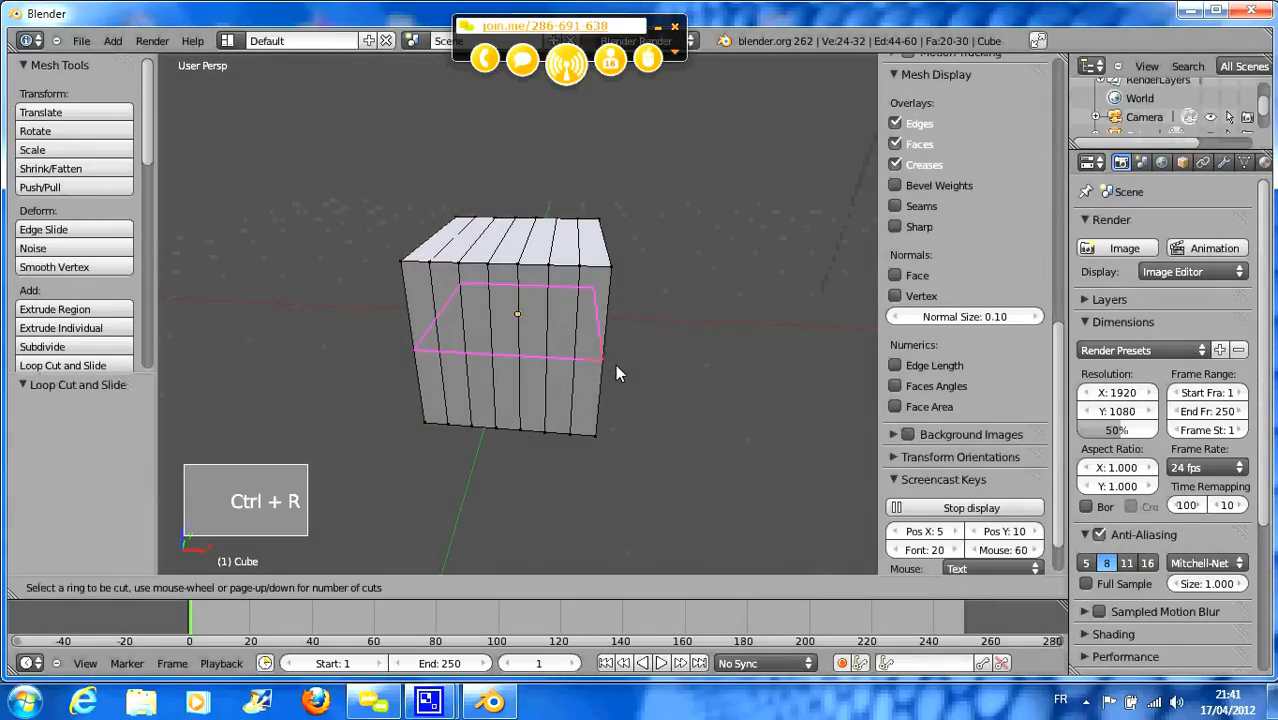
pyautogui.scroll(4, 605, 349)
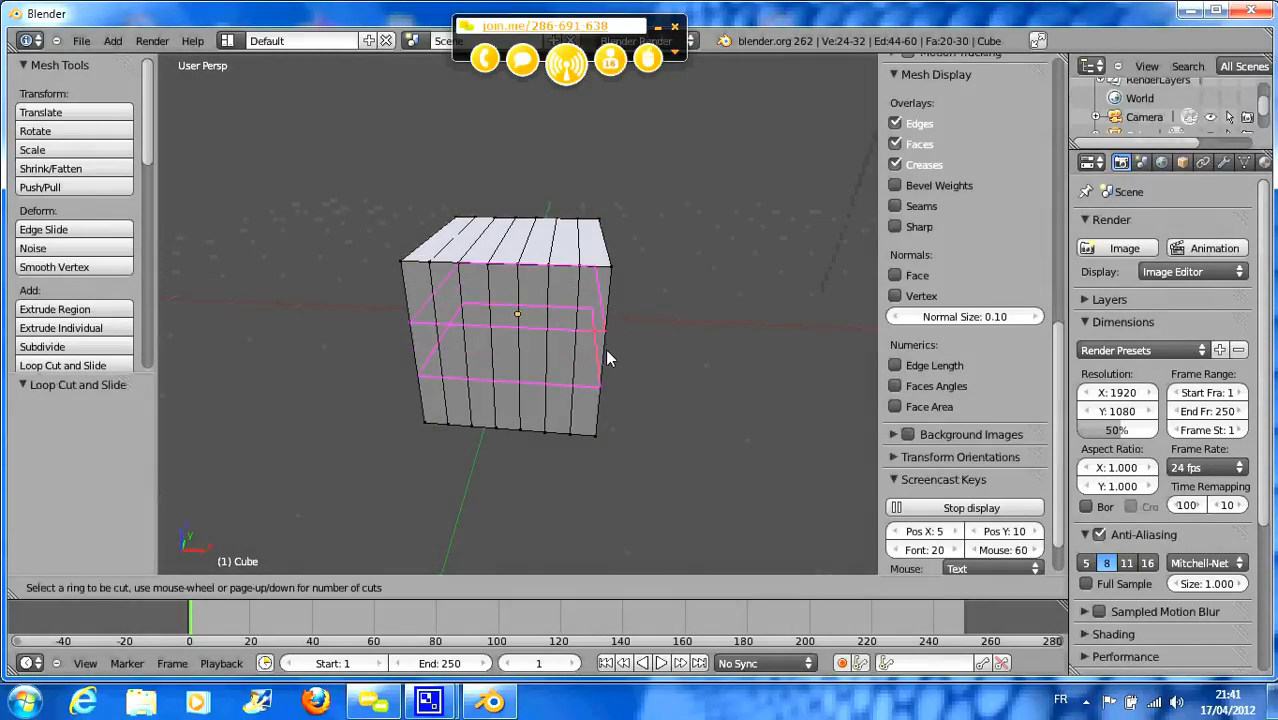
pyautogui.scroll(5, 607, 358)
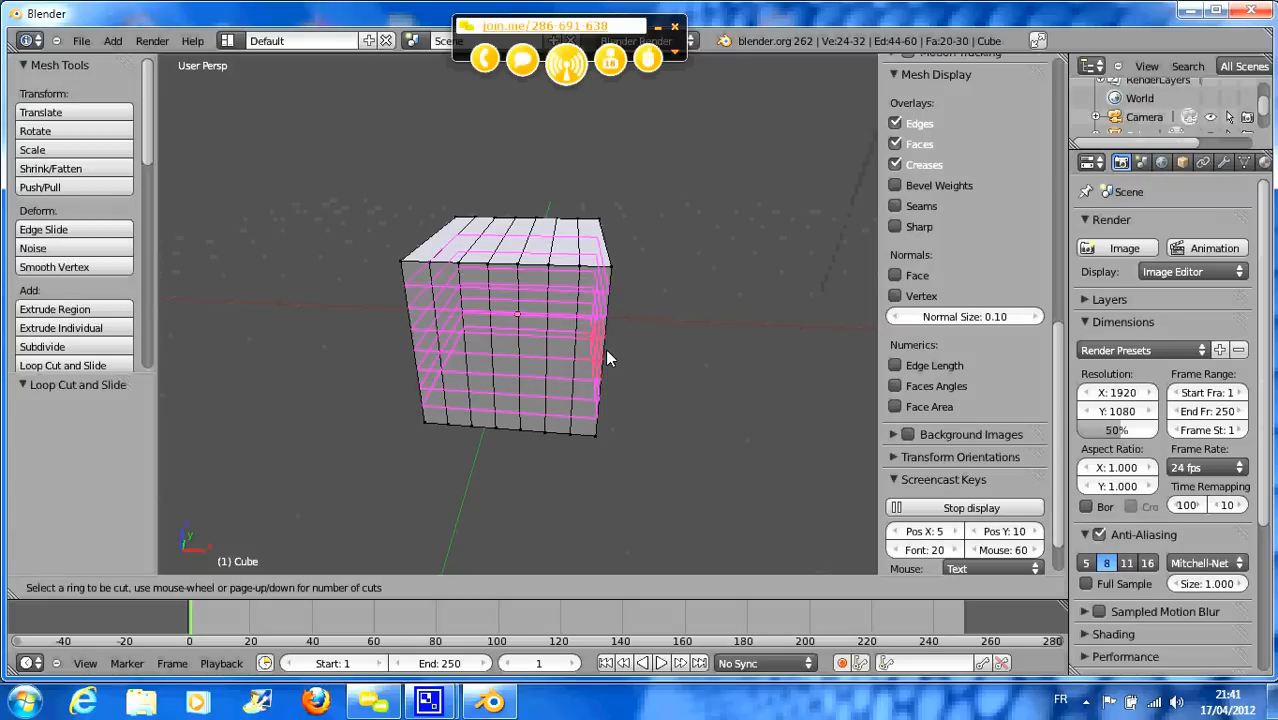
pyautogui.scroll(5, 607, 352)
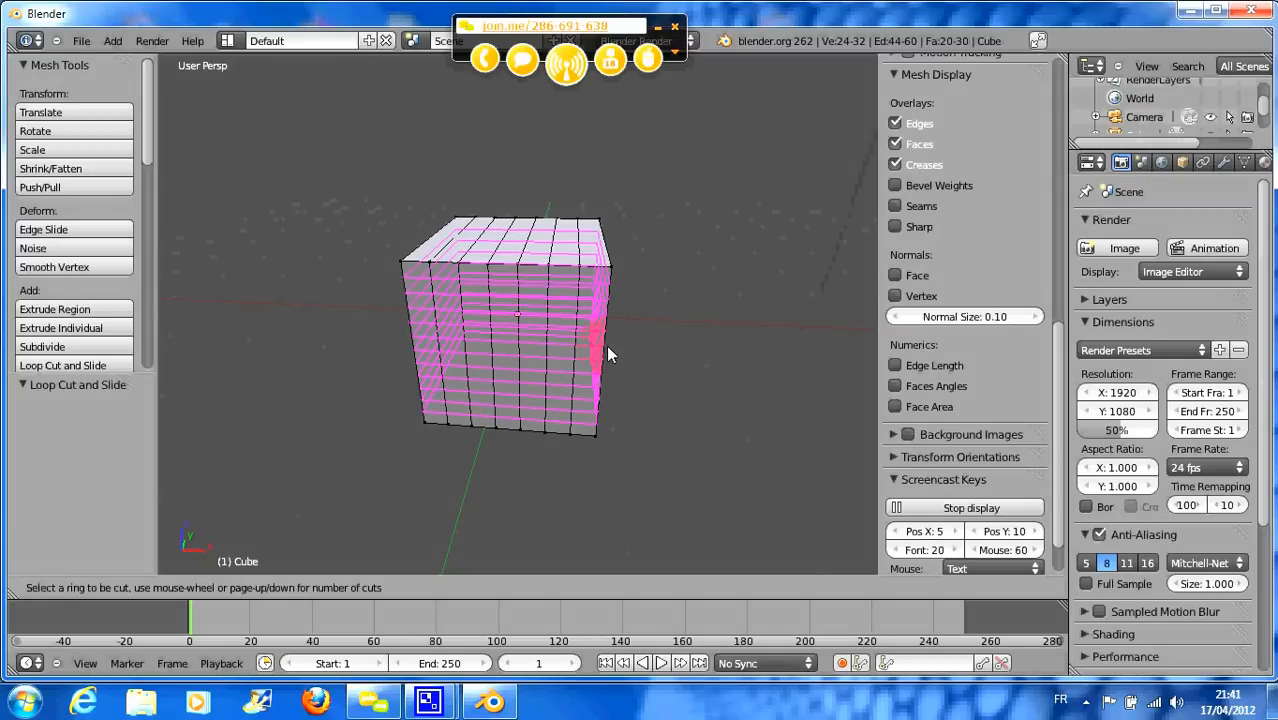
pyautogui.click(602, 327)
pyautogui.moveTo(623, 353); pyautogui.dragTo(600, 365, button='middle')
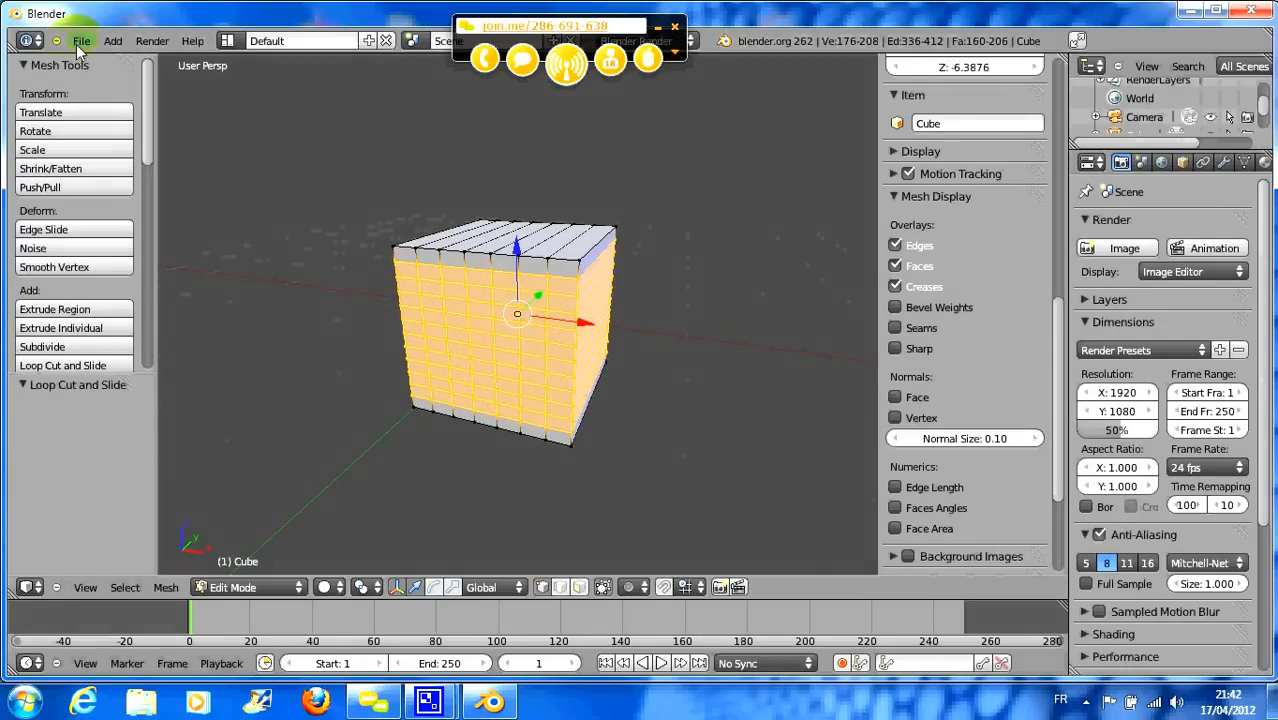
pyautogui.hotkey('ctrl', 'z')
pyautogui.hotkey('ctrl', 'z')
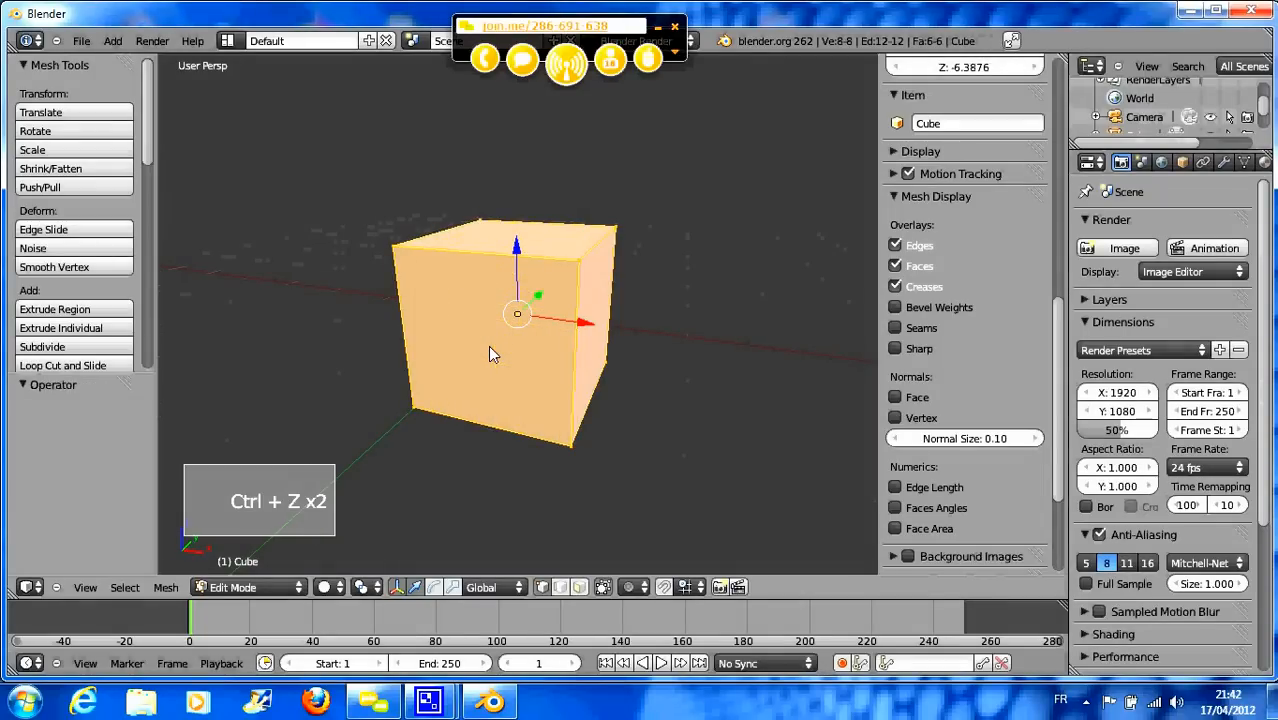
# - Add a single horizontal loop cut at the cube's mid-height, cancelling its slide, and undo the cut
pyautogui.scroll(2, 540, 325)
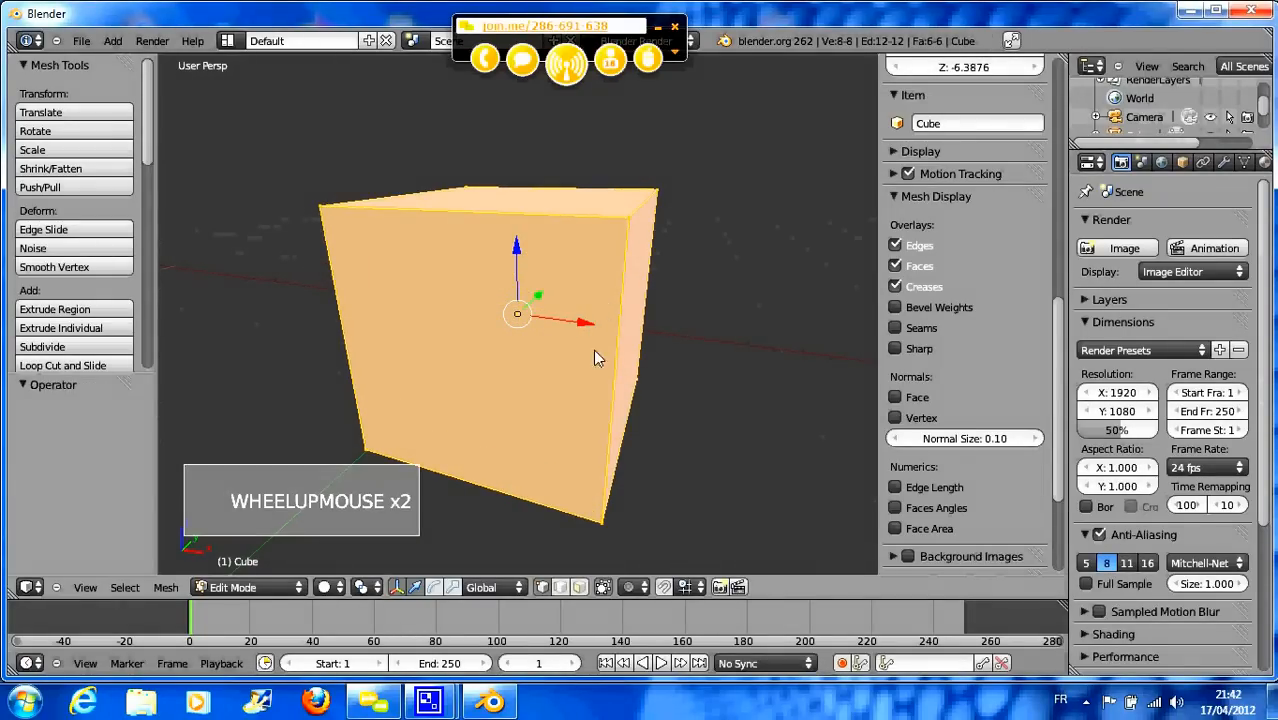
pyautogui.hotkey('ctrl', 'r')
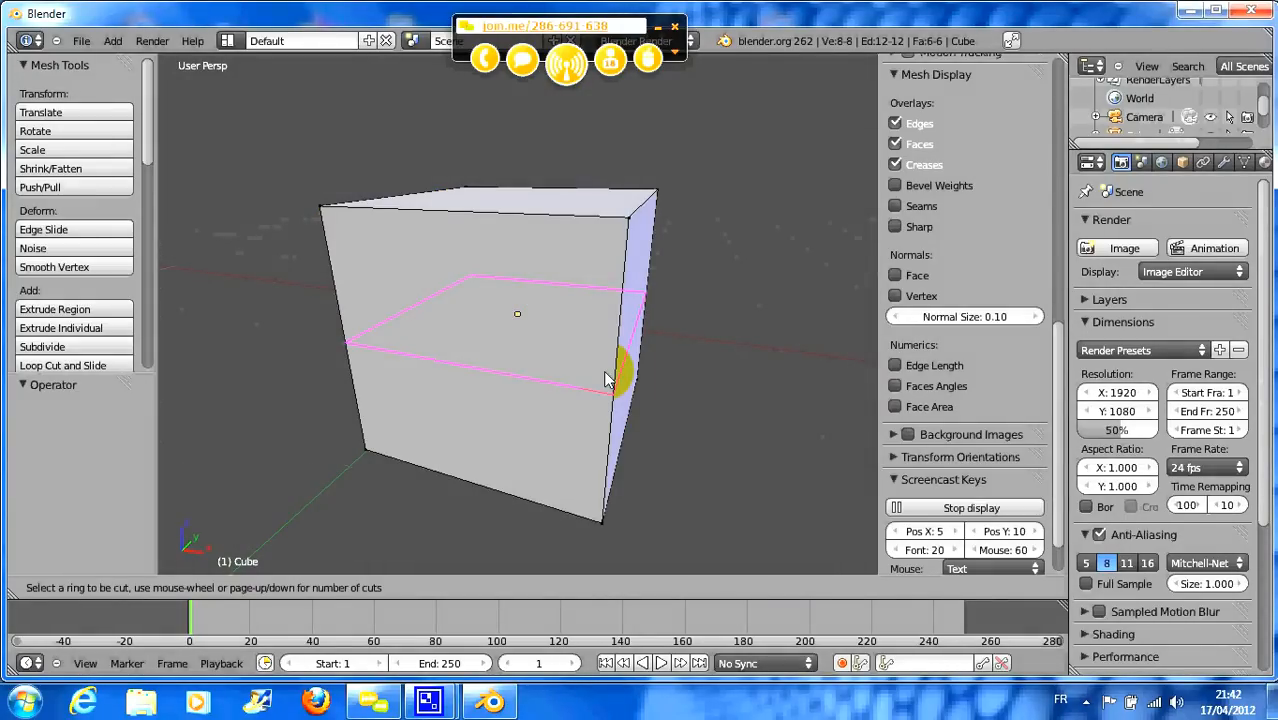
pyautogui.click(605, 380)
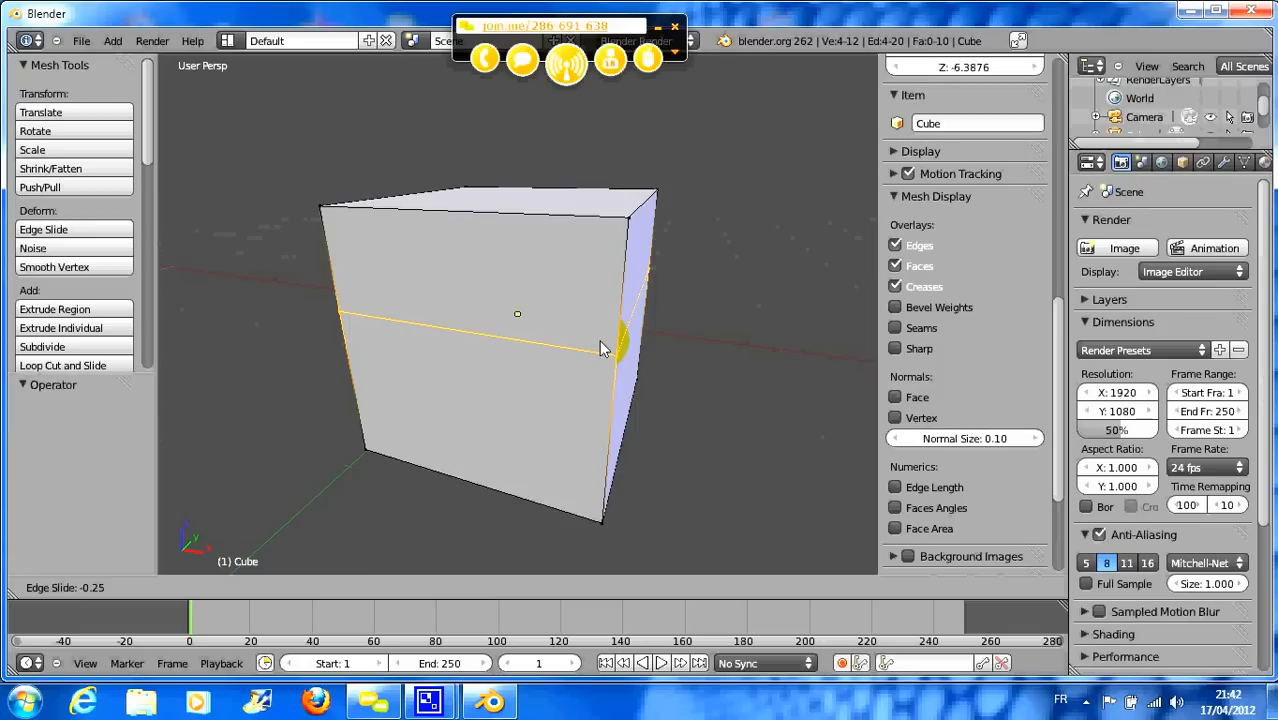
pyautogui.rightClick(600, 348)
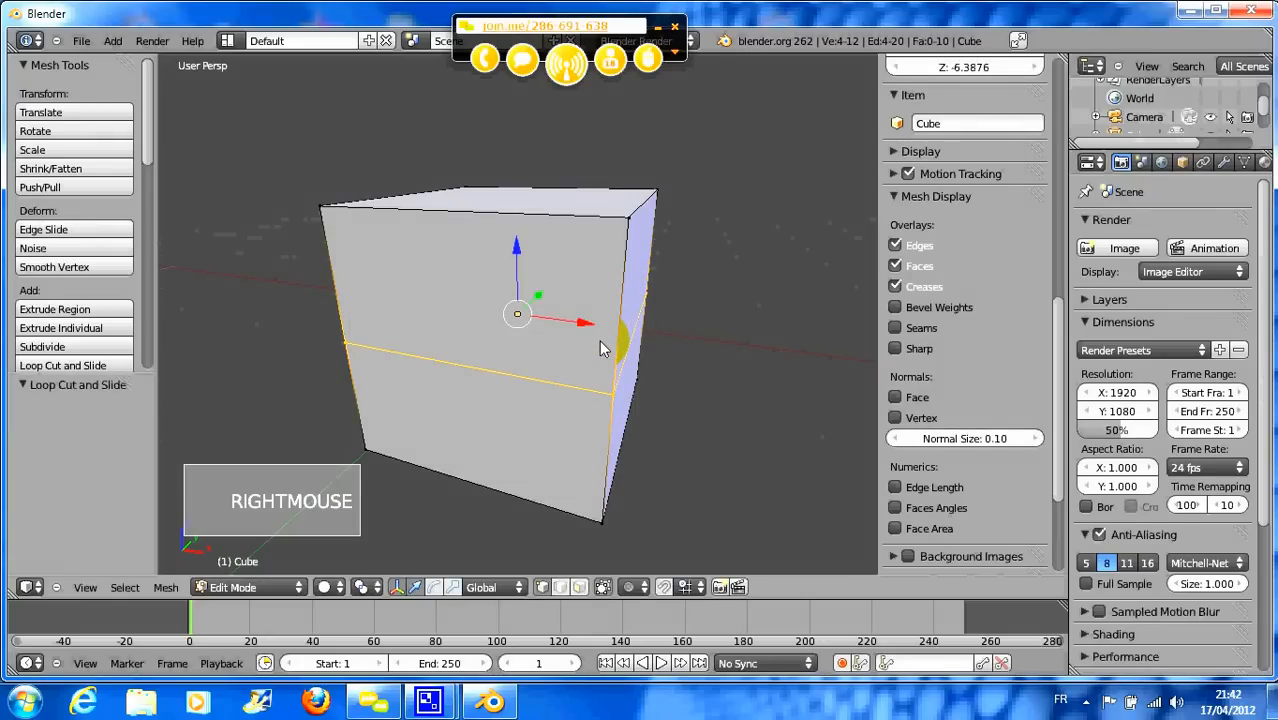
pyautogui.rightClick(600, 342)
pyautogui.hotkey('ctrl', 'z')
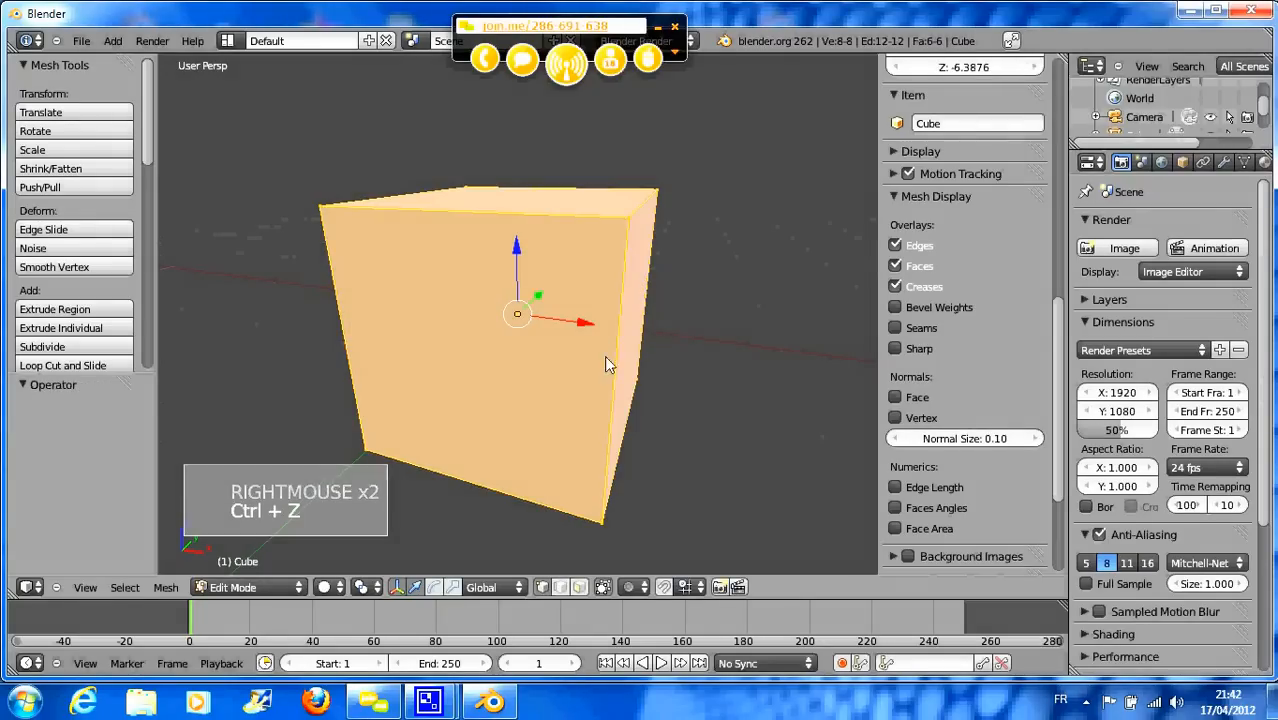
# - Deselect the whole mesh and add one horizontal loop cut, slid to about -0.92 near the cube's top face
pyautogui.press('a')
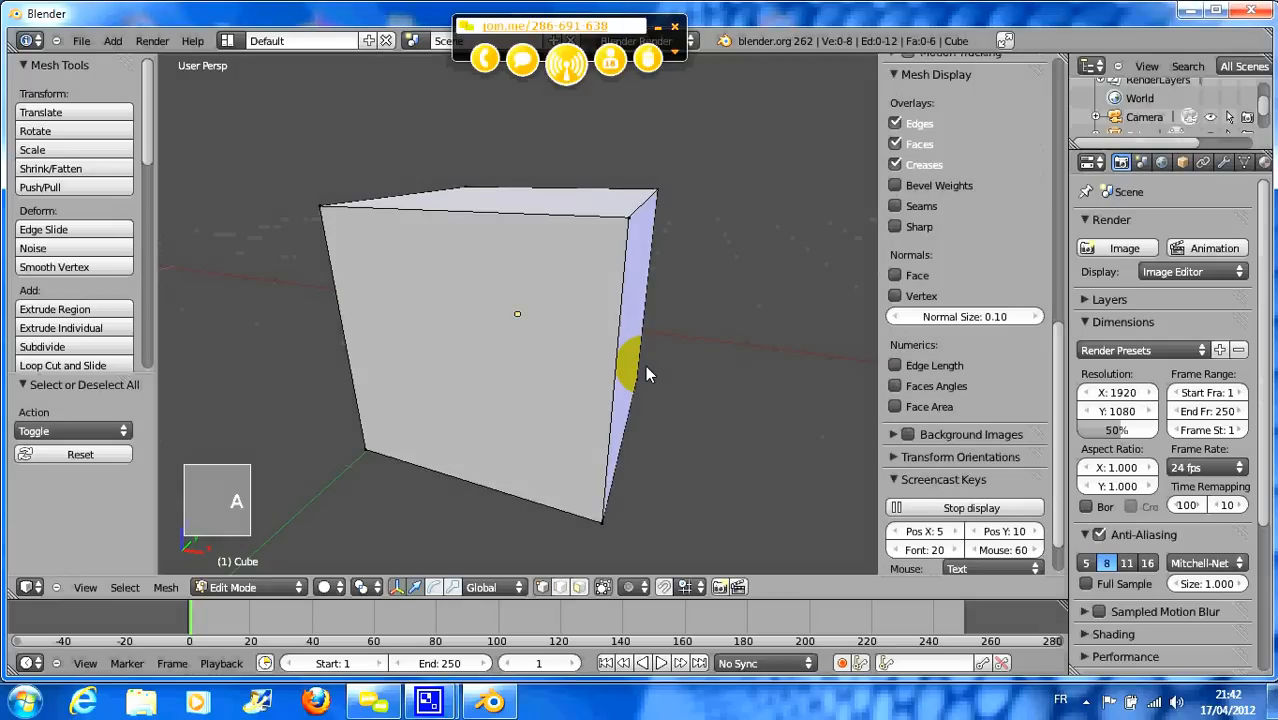
pyautogui.hotkey('ctrl', 'r')
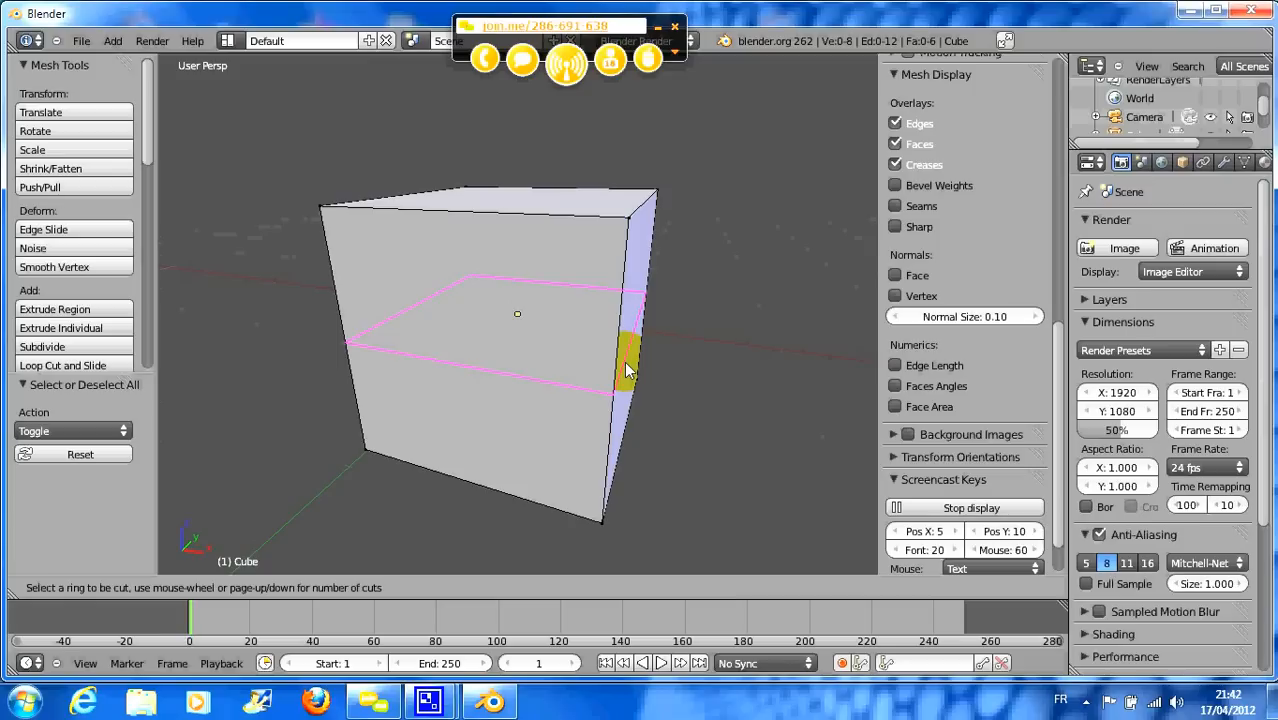
pyautogui.click(626, 370)
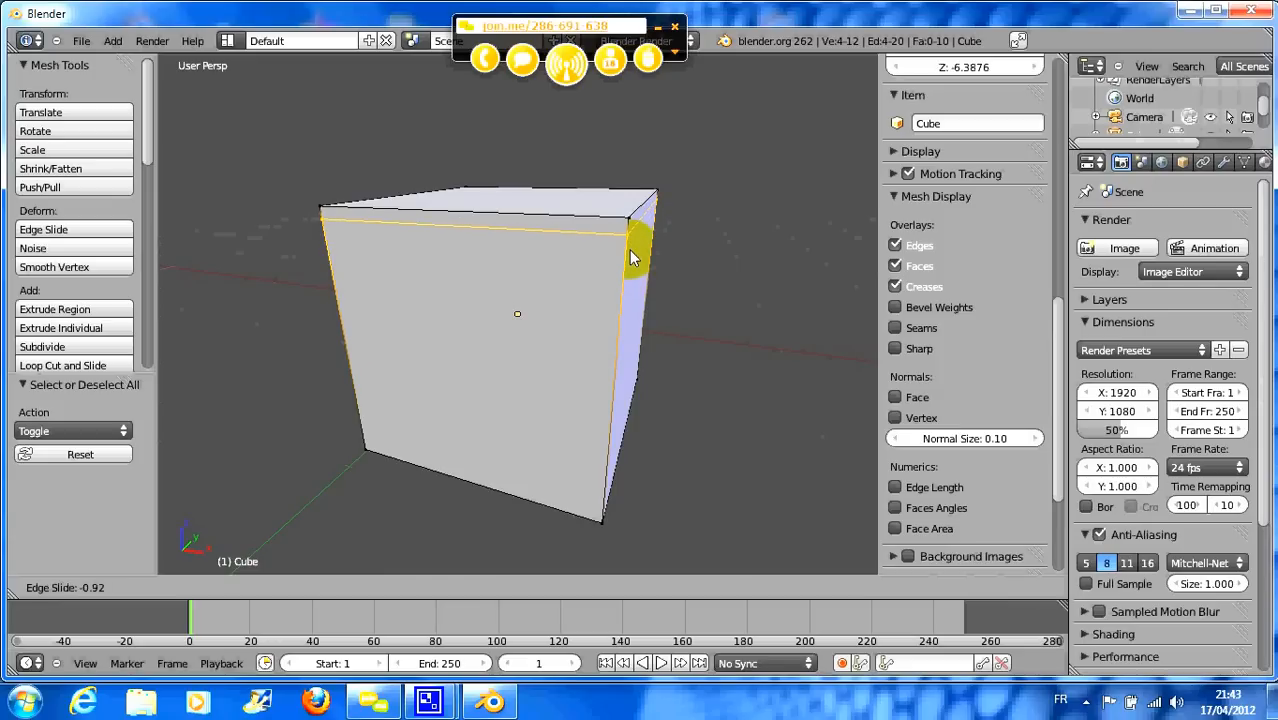
pyautogui.click(630, 252)
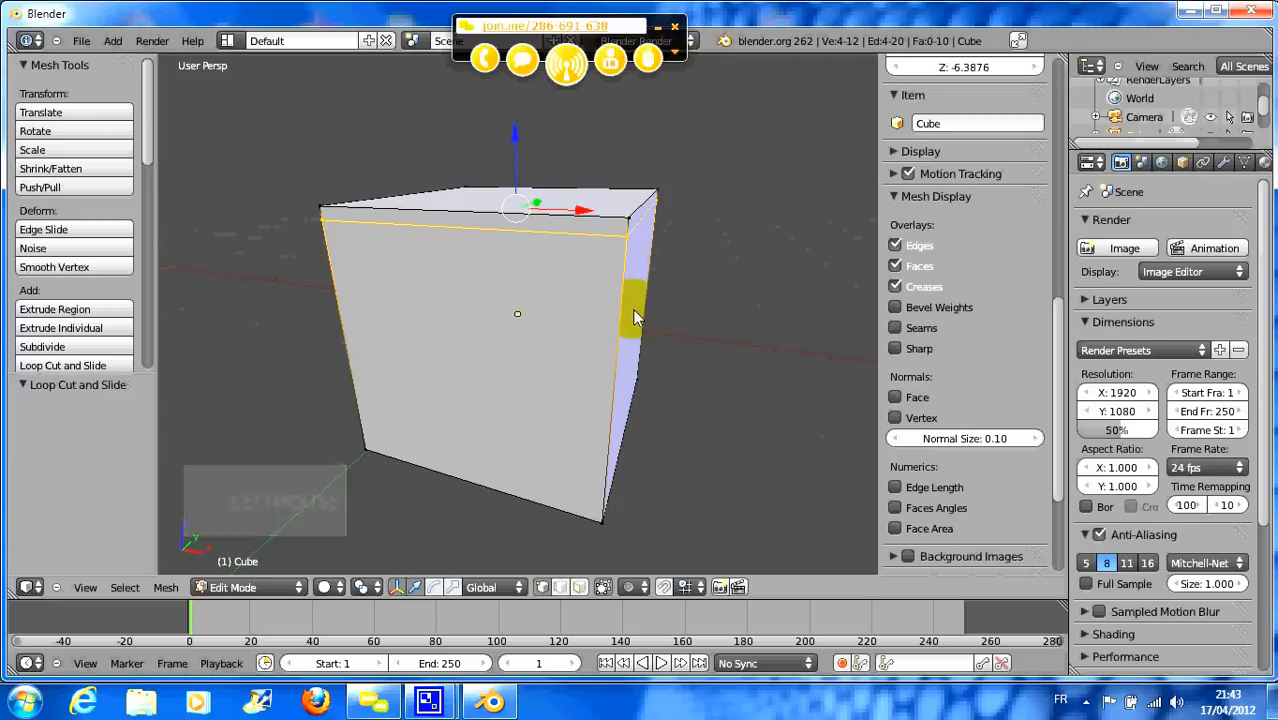
# - Try moving the new edge loop about 0.19 along X and -0.281 along Z, and undo both moves
pyautogui.moveTo(634, 322)
pyautogui.mouseDown(button='middle')
pyautogui.moveTo(560, 322)
pyautogui.moveTo(632, 338)
pyautogui.moveTo(648, 310)
pyautogui.mouseUp(button='middle')
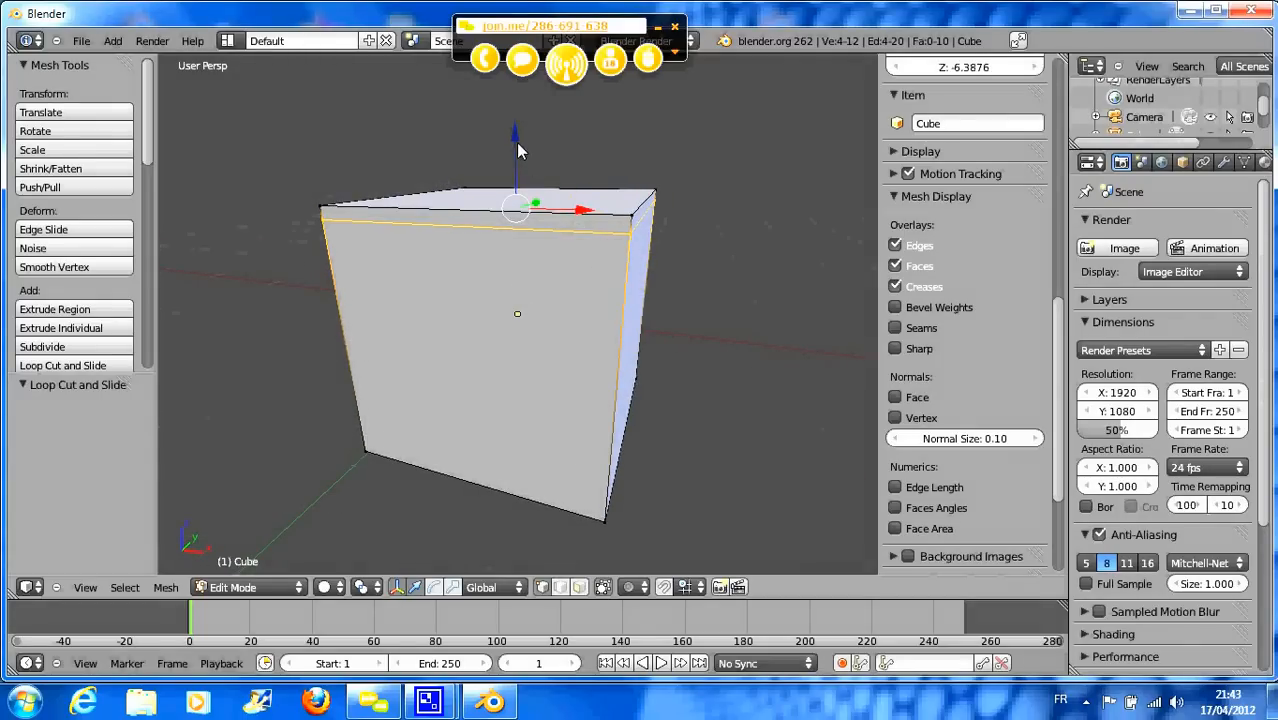
pyautogui.moveTo(580, 214); pyautogui.dragTo(602, 242)
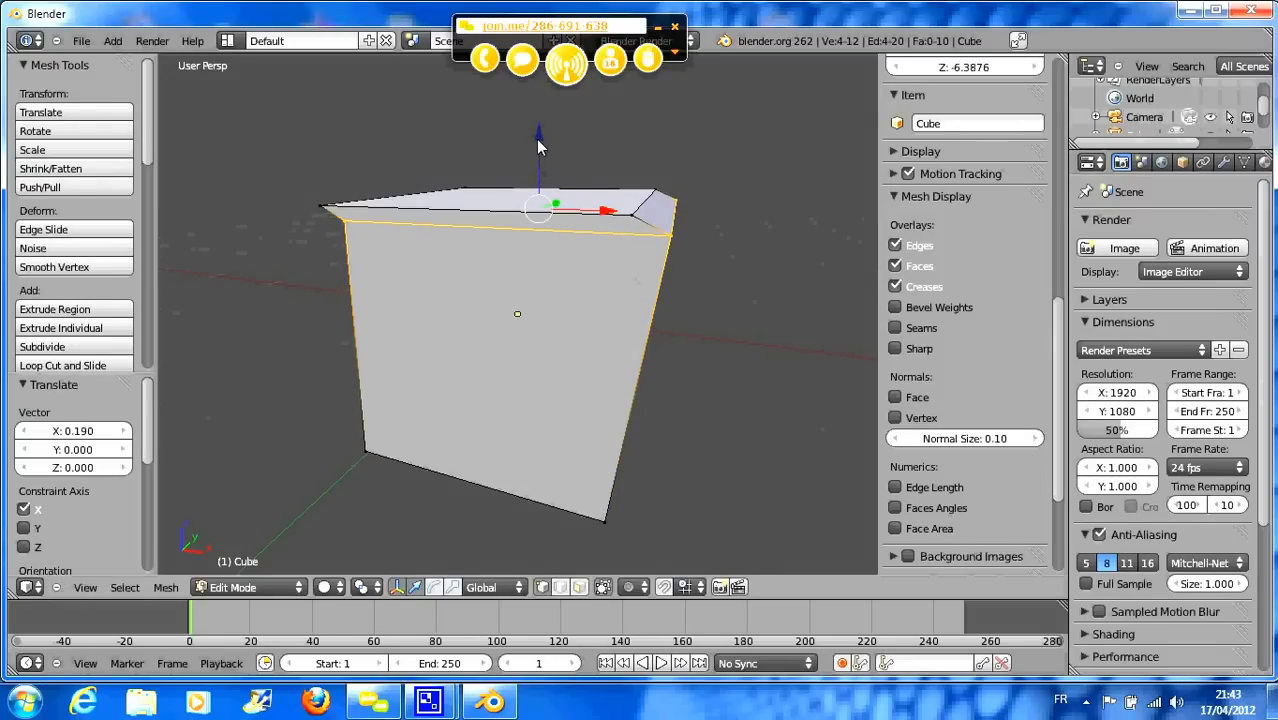
pyautogui.moveTo(538, 147); pyautogui.dragTo(659, 296)
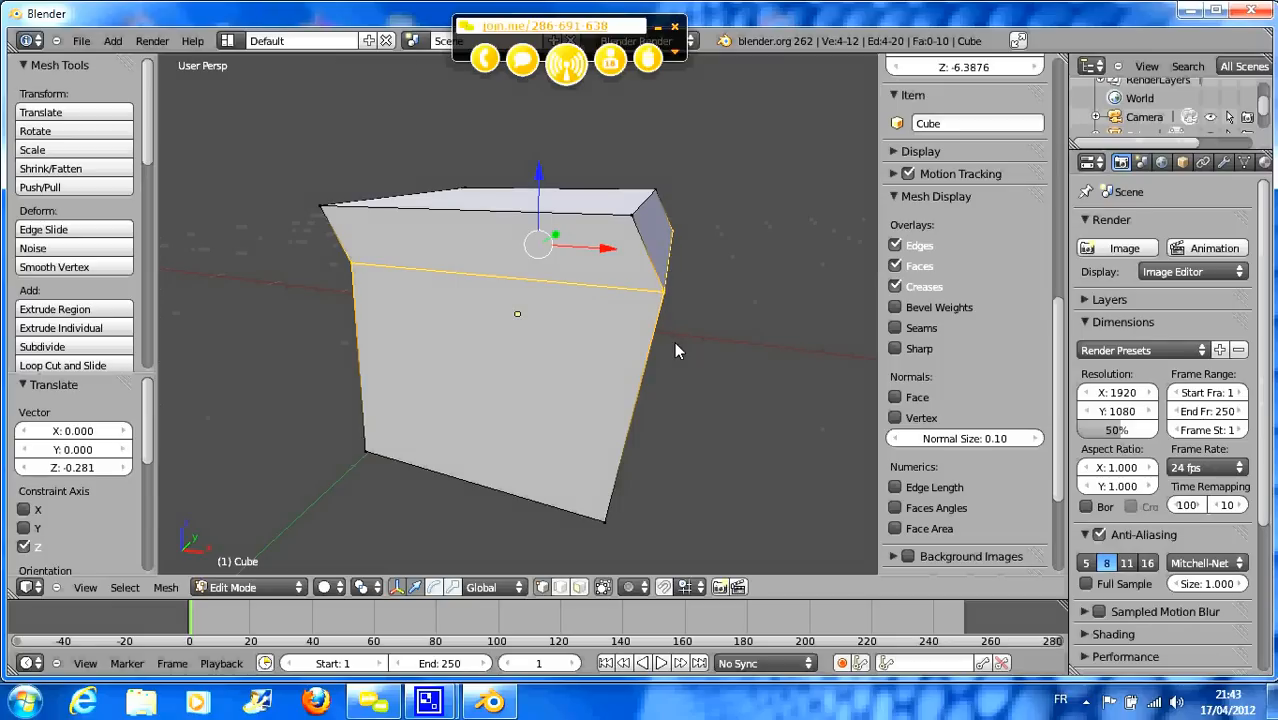
pyautogui.hotkey('ctrl', 'z')
pyautogui.hotkey('ctrl', 'z')
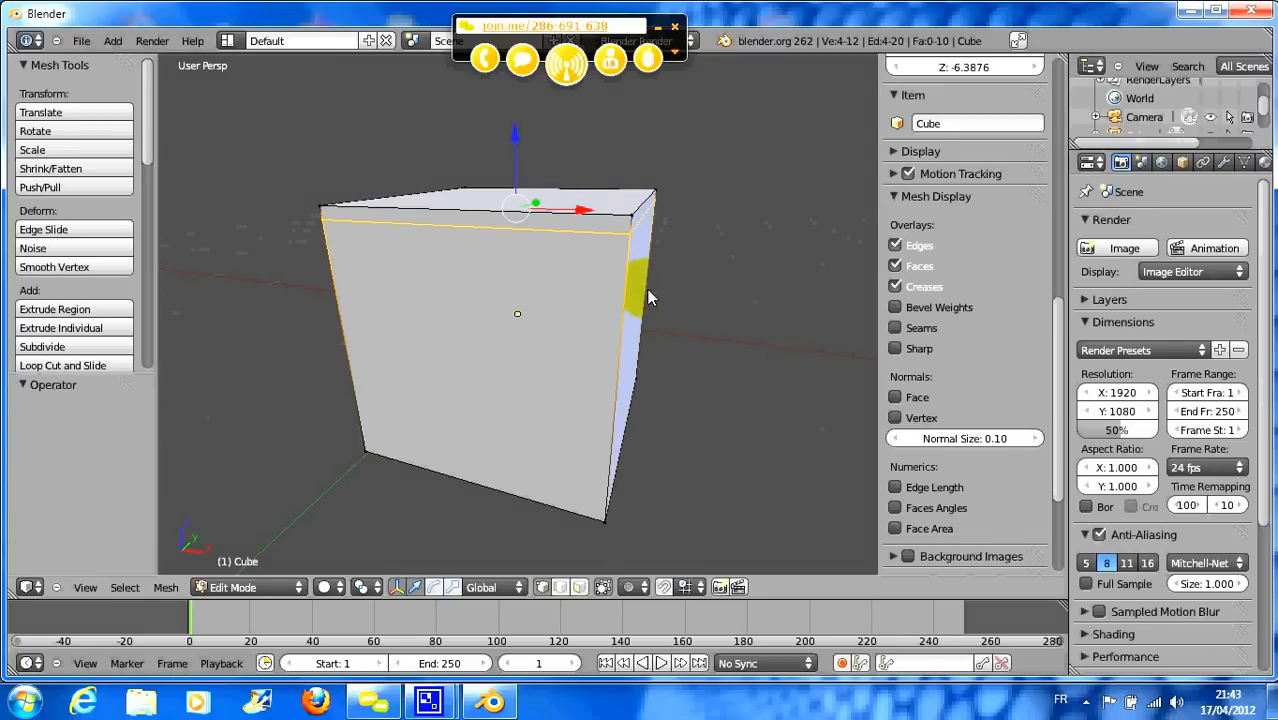
# - Add two more horizontal loop cuts below the first one near the cube's top, sliding the lower one to about -0.77
pyautogui.moveTo(633, 250); pyautogui.dragTo(635, 287, button='middle')
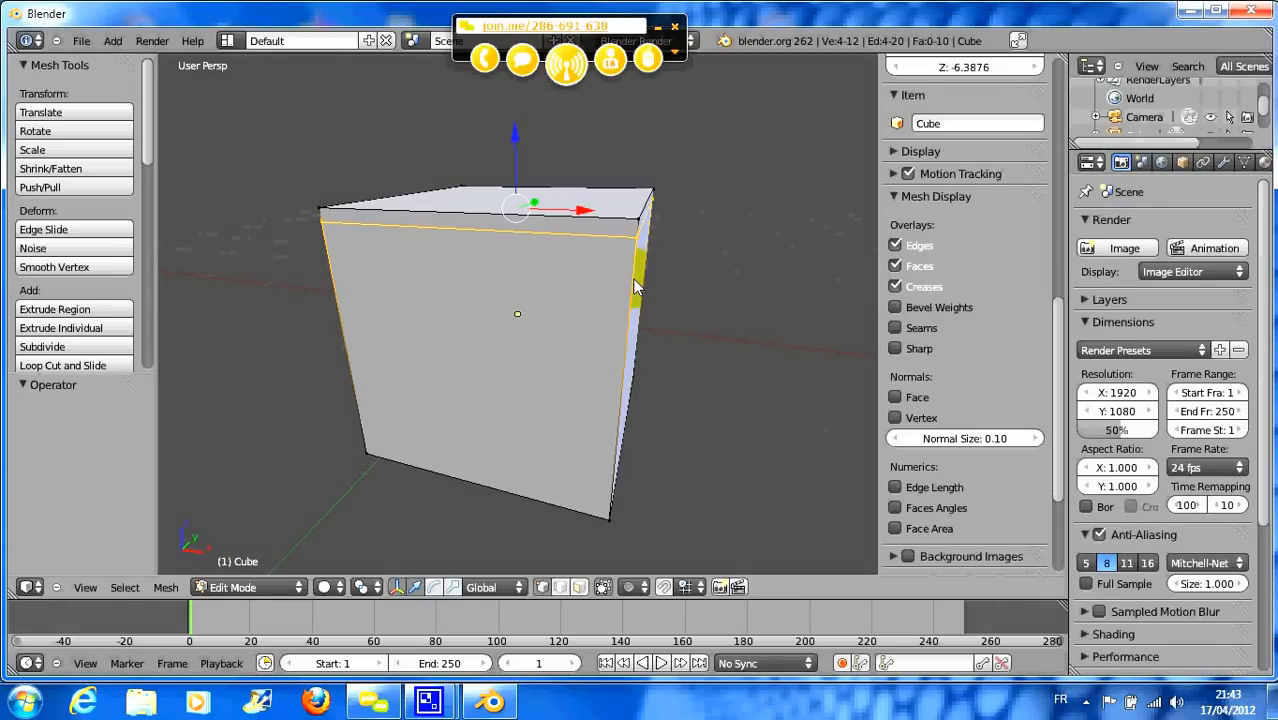
pyautogui.hotkey('ctrl', 'r')
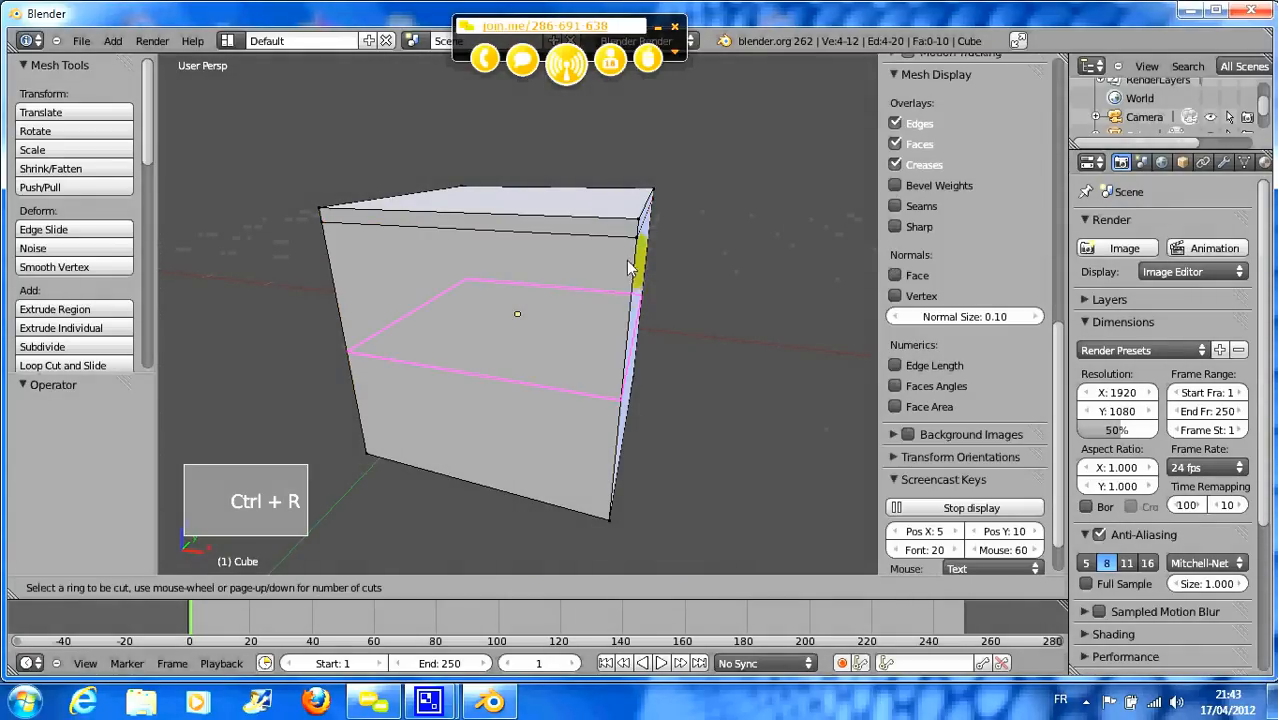
pyautogui.click(628, 268)
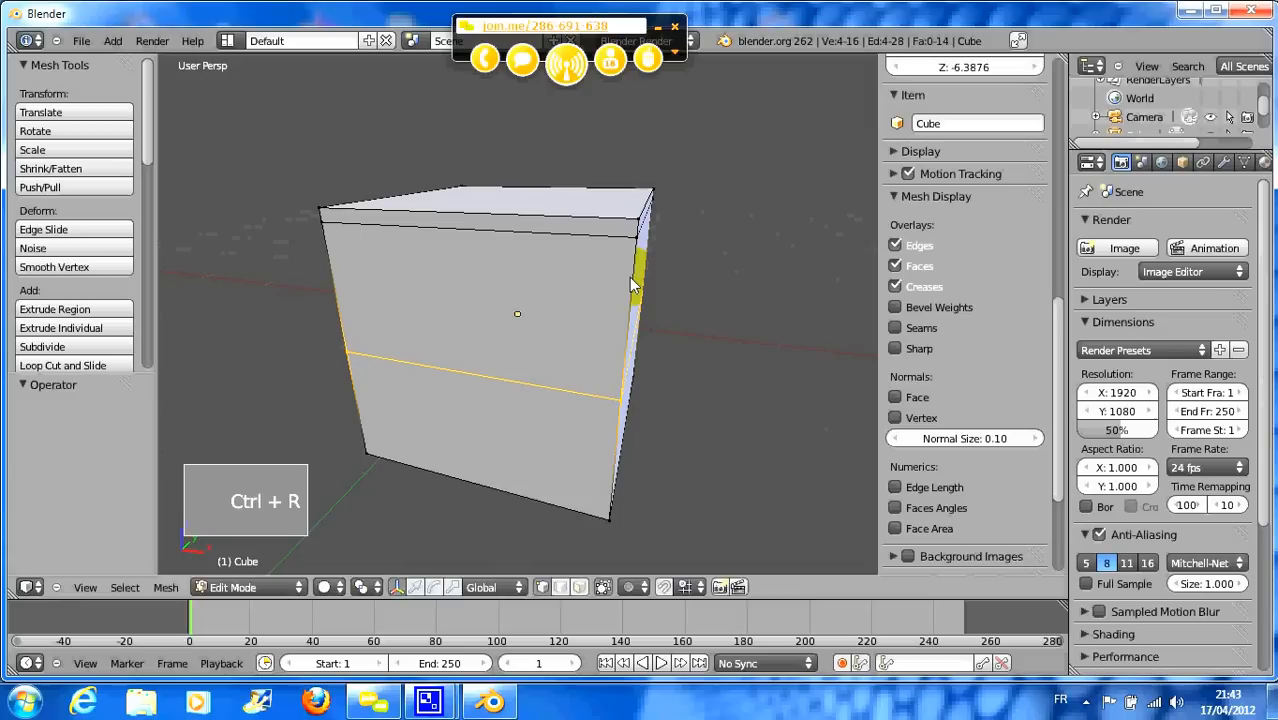
pyautogui.click(634, 176)
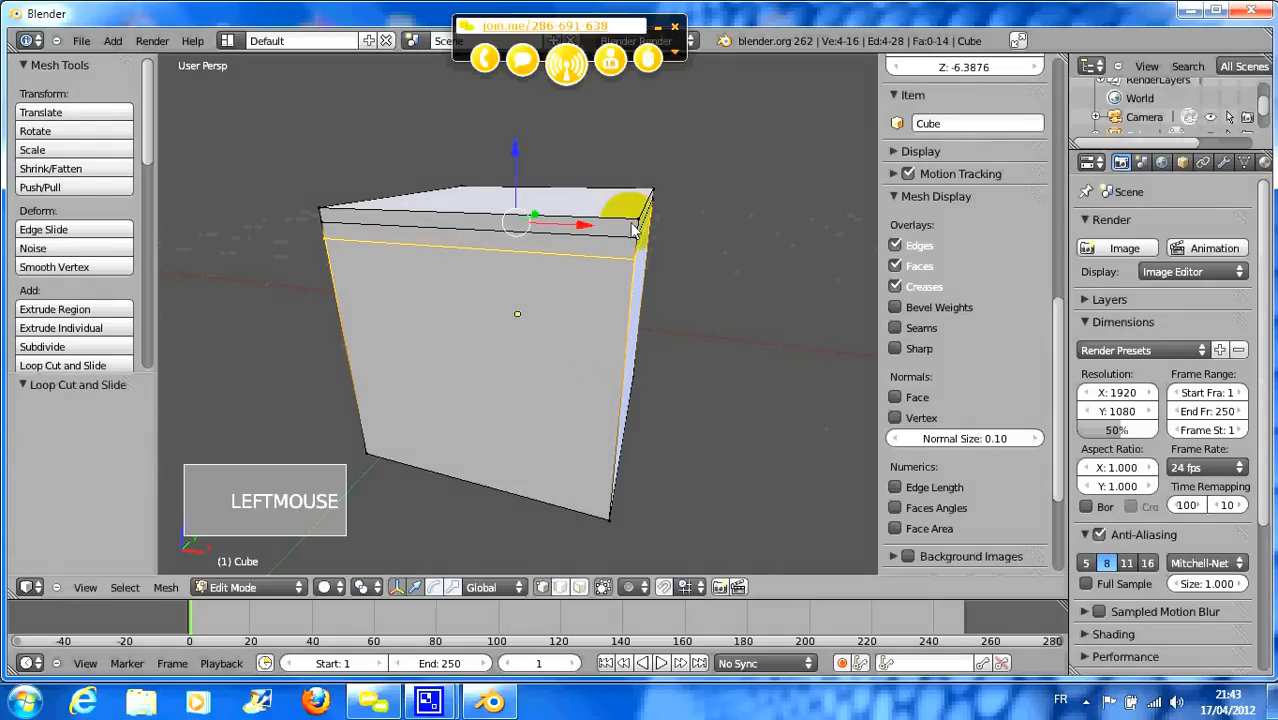
pyautogui.hotkey('ctrl', 'r')
pyautogui.click(626, 305)
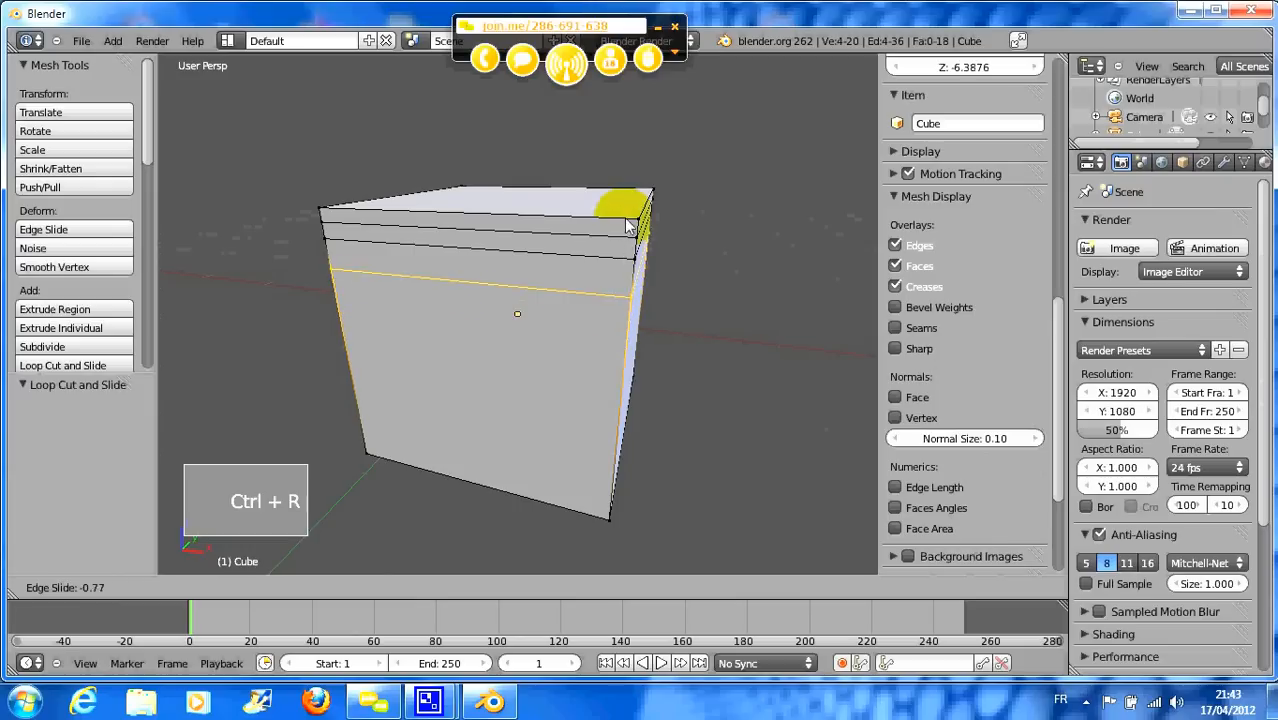
pyautogui.click(592, 293)
# - Examine the three loop cuts from the front, comparing perspective with orthographic display, and centre the view on the selected loop
pyautogui.moveTo(590, 294); pyautogui.dragTo(600, 280, button='middle')
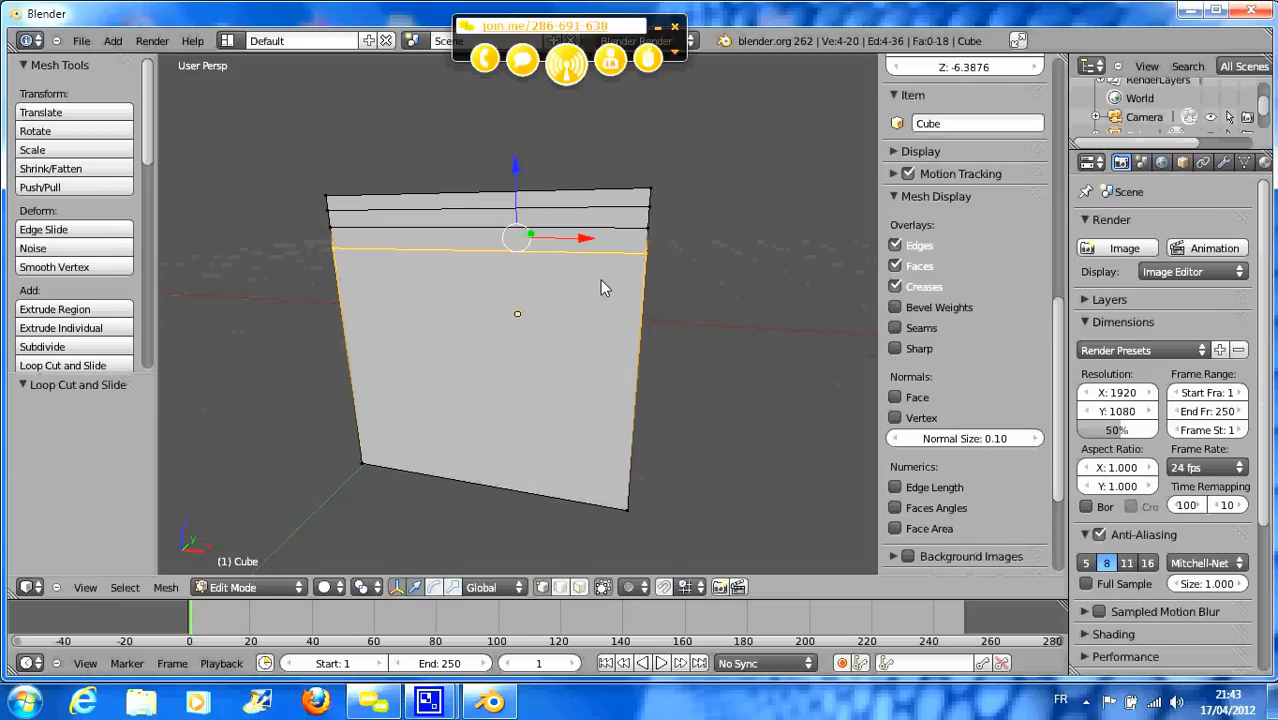
pyautogui.press('KP_5')
pyautogui.press('KP_1')
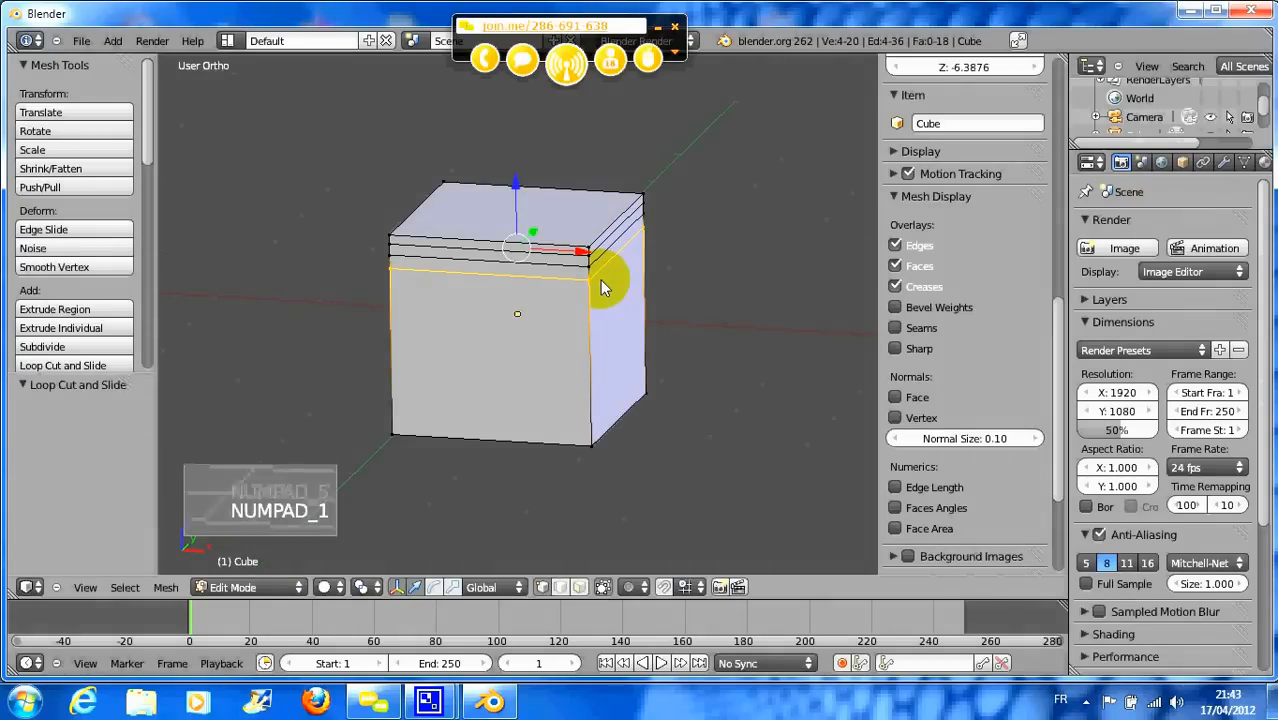
pyautogui.scroll(3, 601, 282)
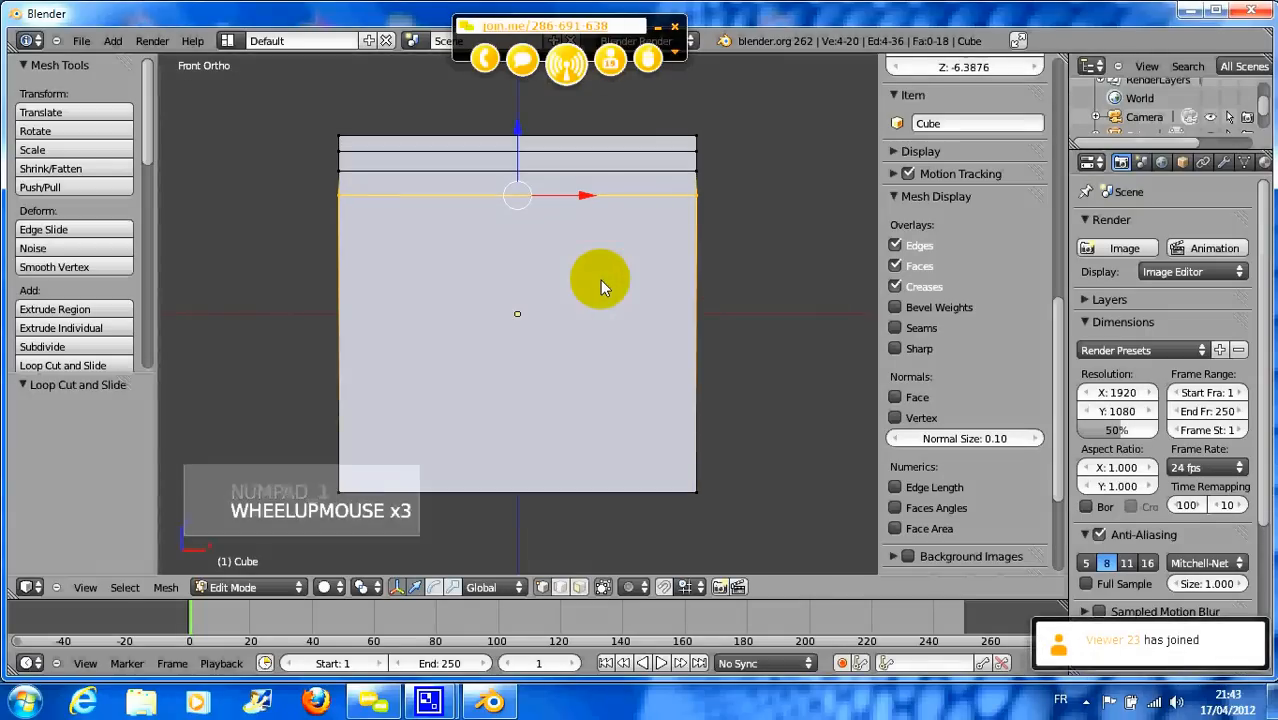
pyautogui.keyDown('shift'); pyautogui.moveTo(622, 277); pyautogui.dragTo(590, 371, button='middle'); pyautogui.keyUp('shift')
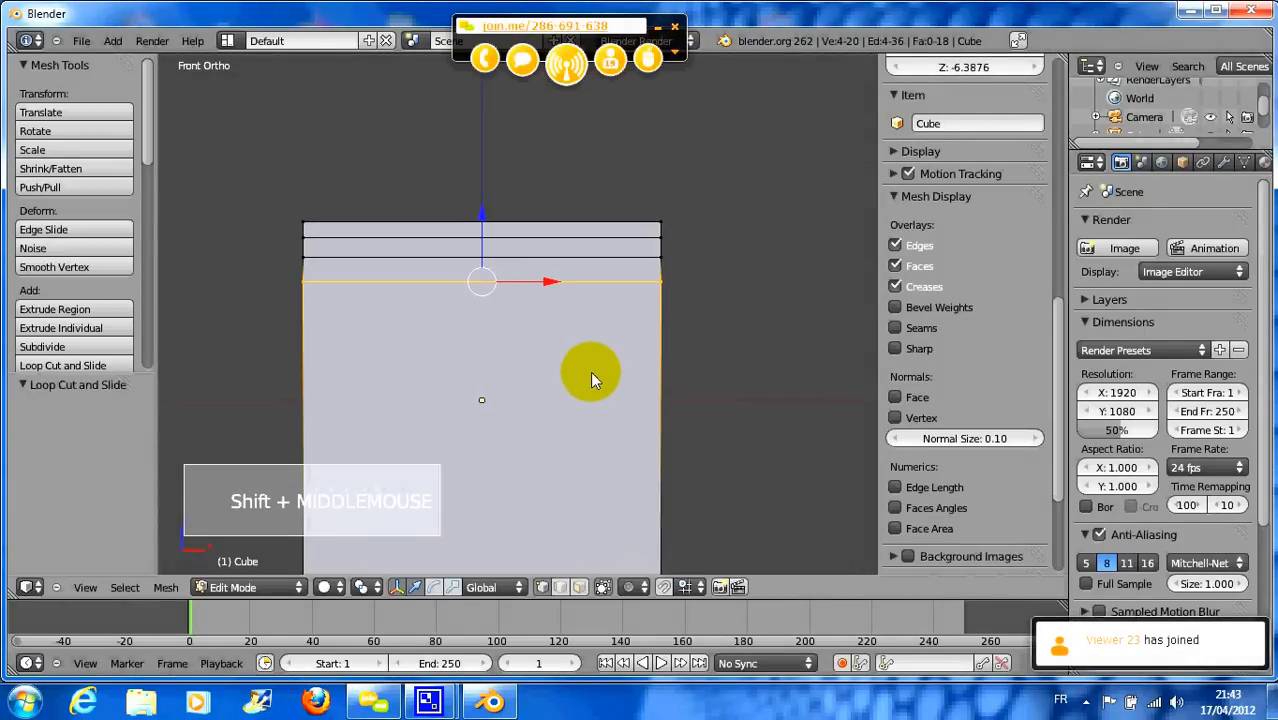
pyautogui.press('KP_5')
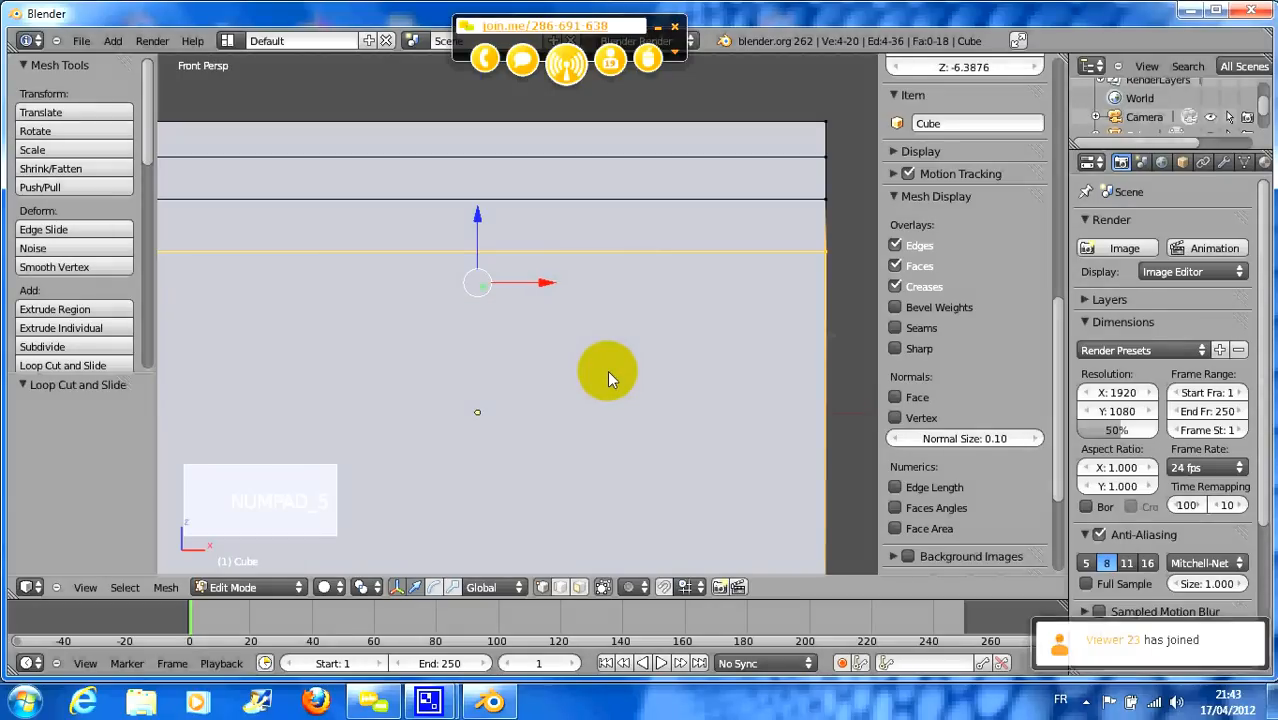
pyautogui.press('KP_5')
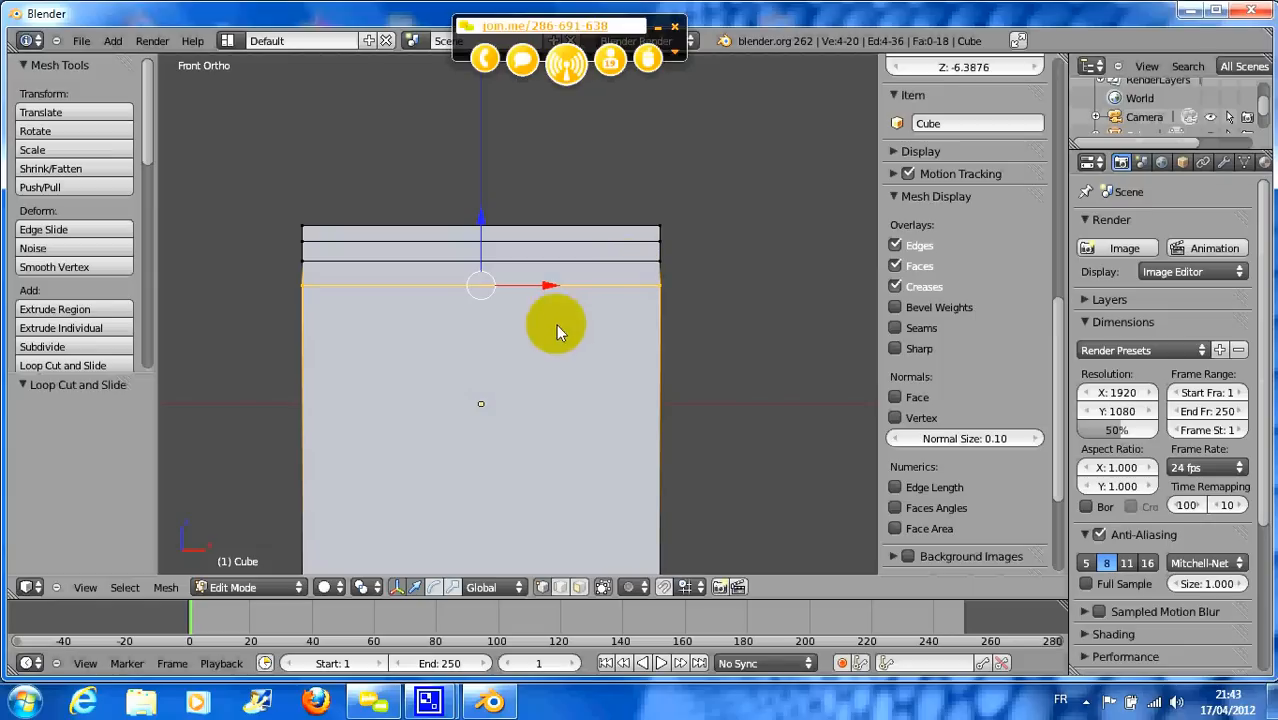
pyautogui.moveTo(593, 348)
pyautogui.mouseDown(button='middle')
pyautogui.moveTo(685, 363)
pyautogui.moveTo(645, 397)
pyautogui.moveTo(563, 375)
pyautogui.moveTo(505, 318)
pyautogui.moveTo(508, 348)
pyautogui.moveTo(561, 366)
pyautogui.moveTo(637, 351)
pyautogui.moveTo(558, 355)
pyautogui.moveTo(594, 385)
pyautogui.moveTo(682, 276)
pyautogui.moveTo(585, 274)
pyautogui.moveTo(522, 337)
pyautogui.moveTo(550, 360)
pyautogui.moveTo(589, 326)
pyautogui.mouseUp(button='middle')
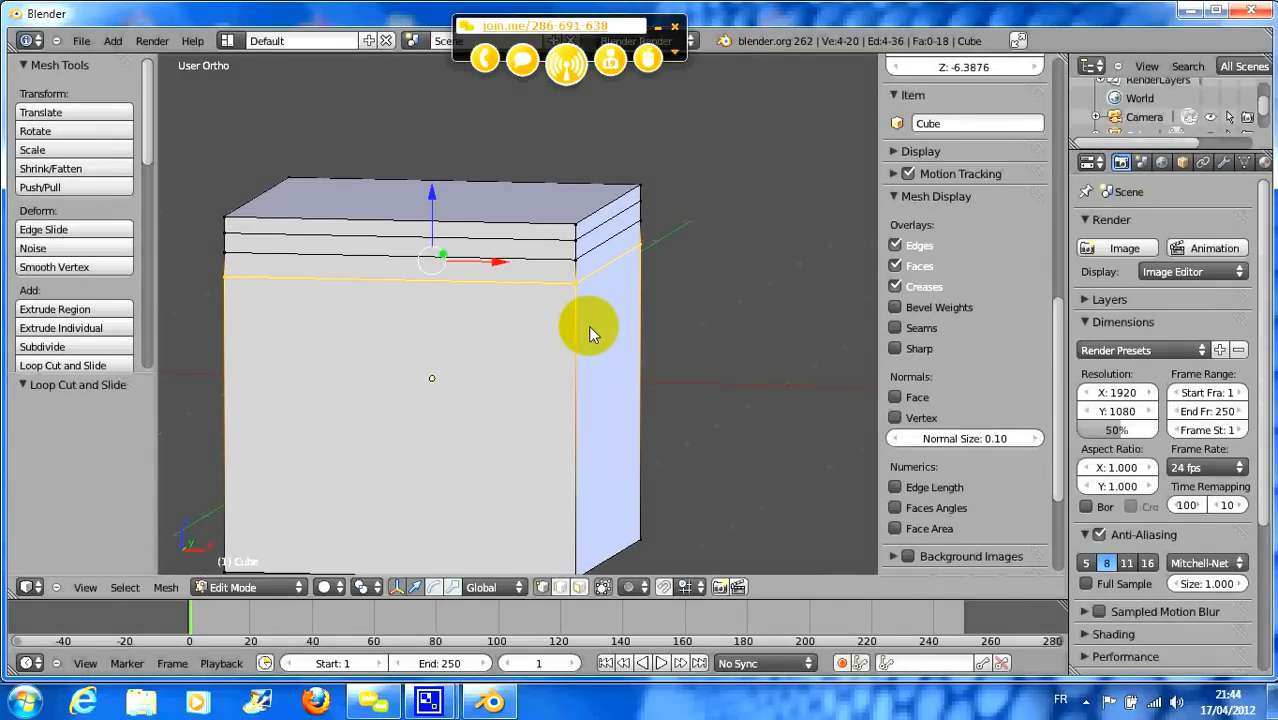
pyautogui.press('KP_Decimal')
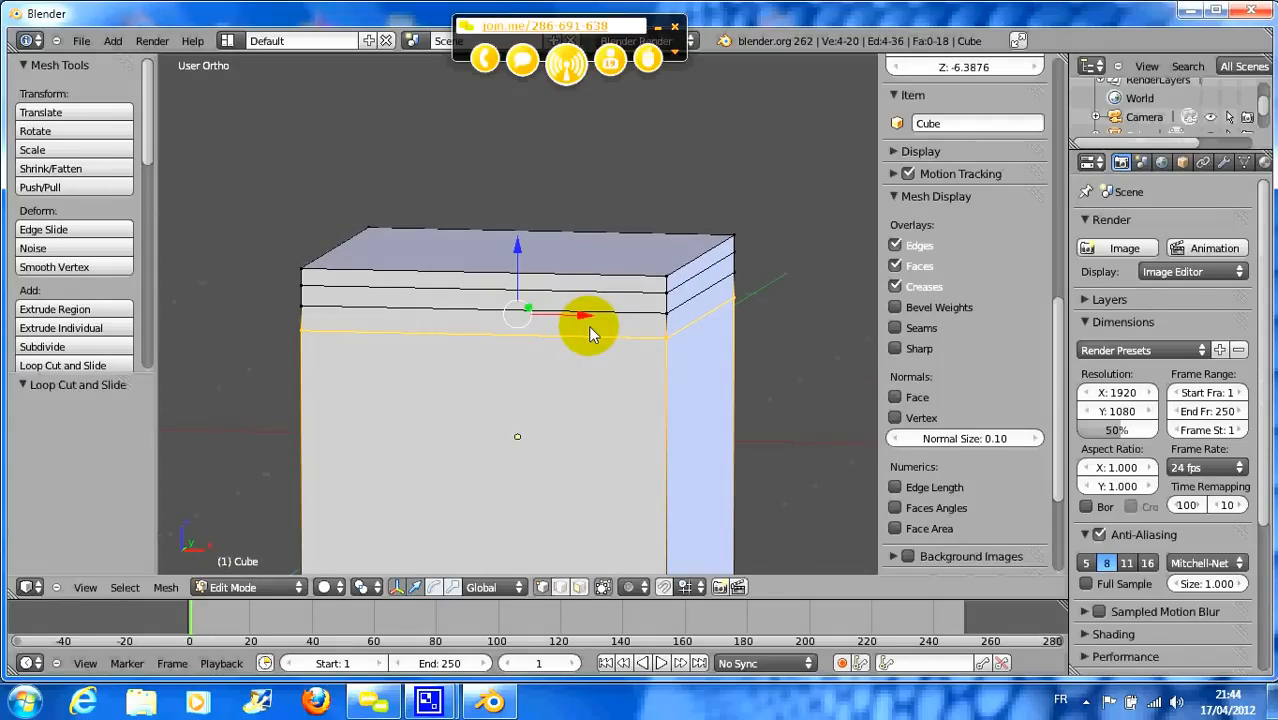
# - Select the two top corner vertices on the cube's +X side and move them about -0.318 along X
pyautogui.press('KP_1')
pyautogui.scroll(2, 762, 280)
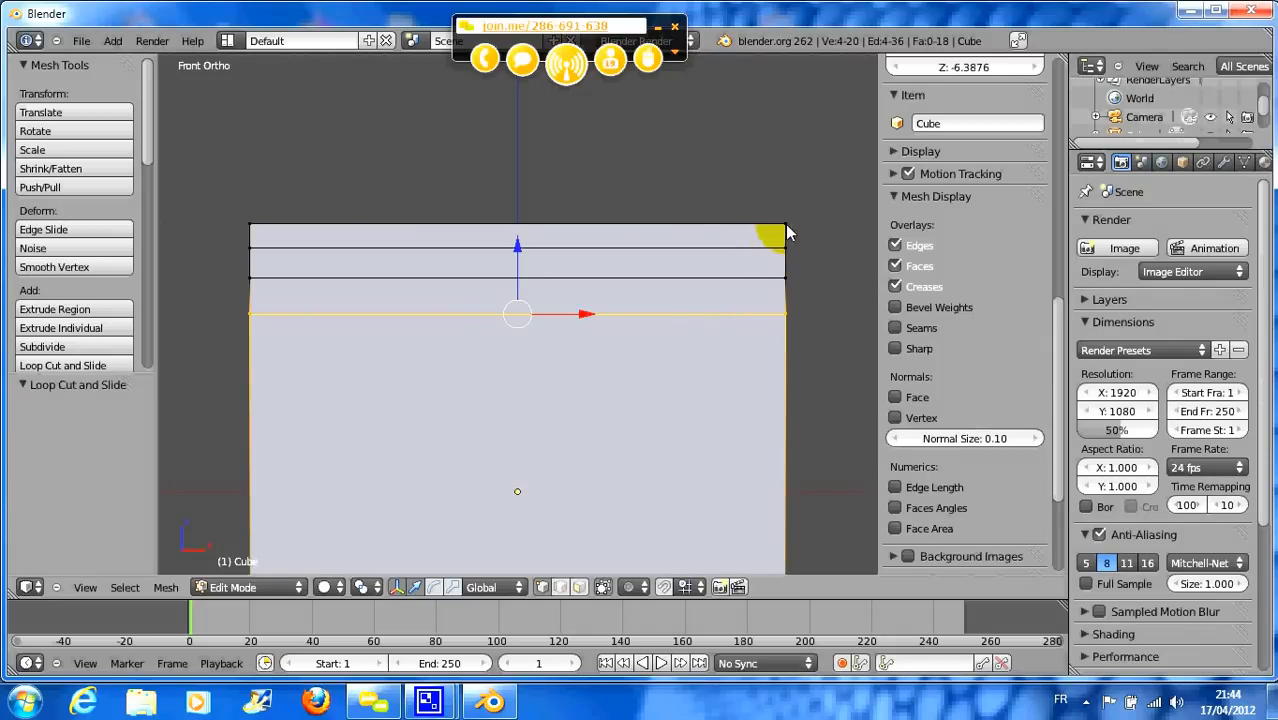
pyautogui.rightClick(786, 230)
pyautogui.moveTo(785, 228); pyautogui.dragTo(793, 194, button='middle')
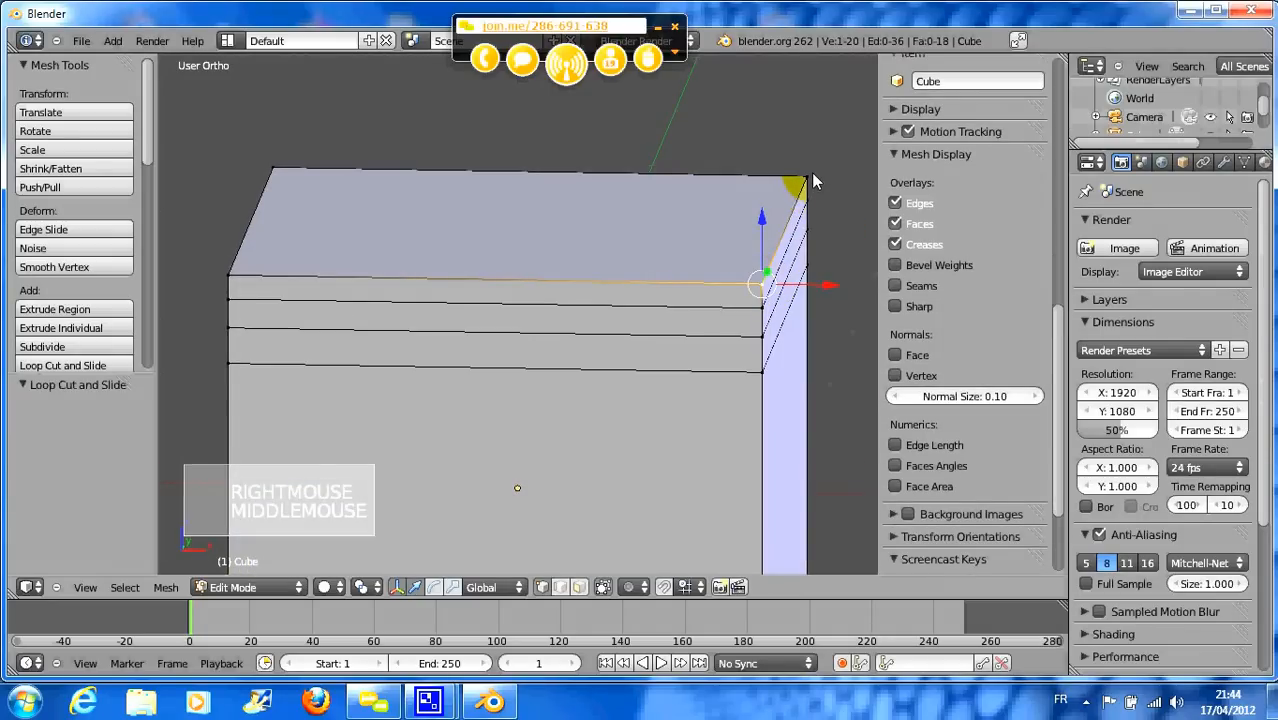
pyautogui.keyDown('shift'); pyautogui.rightClick(807, 178); pyautogui.keyUp('shift')
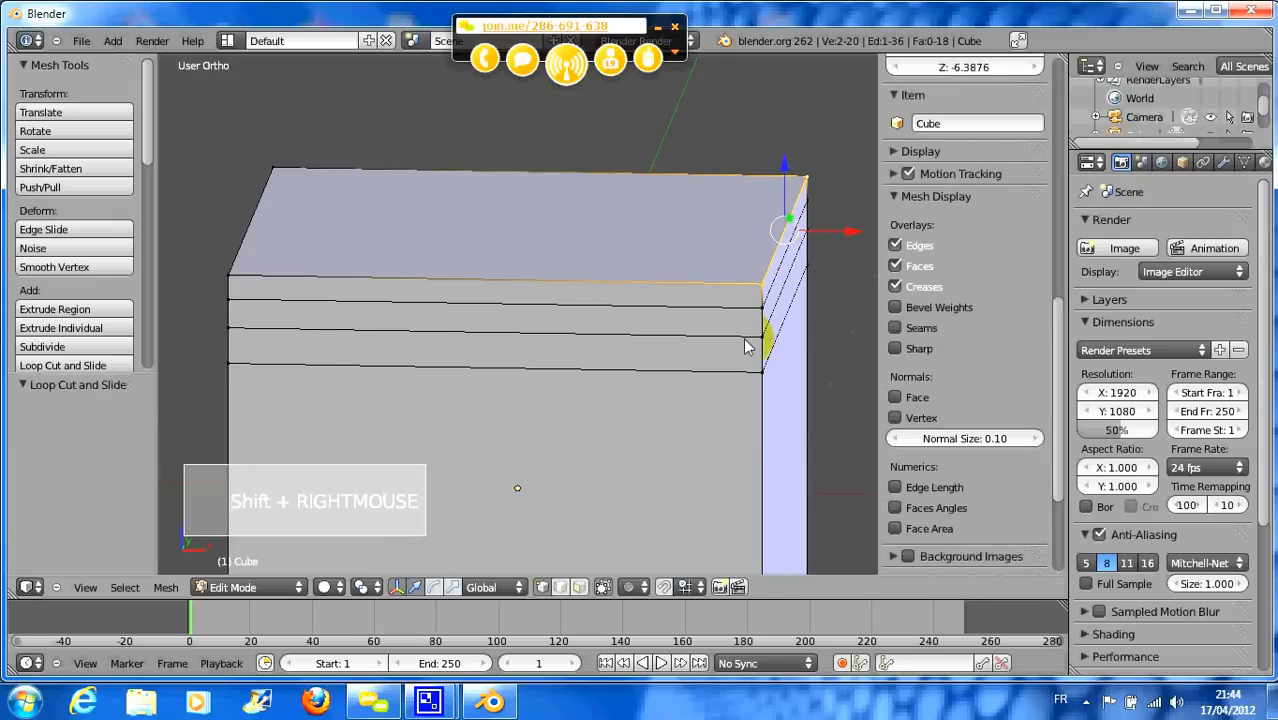
pyautogui.moveTo(745, 346); pyautogui.dragTo(757, 307, button='middle')
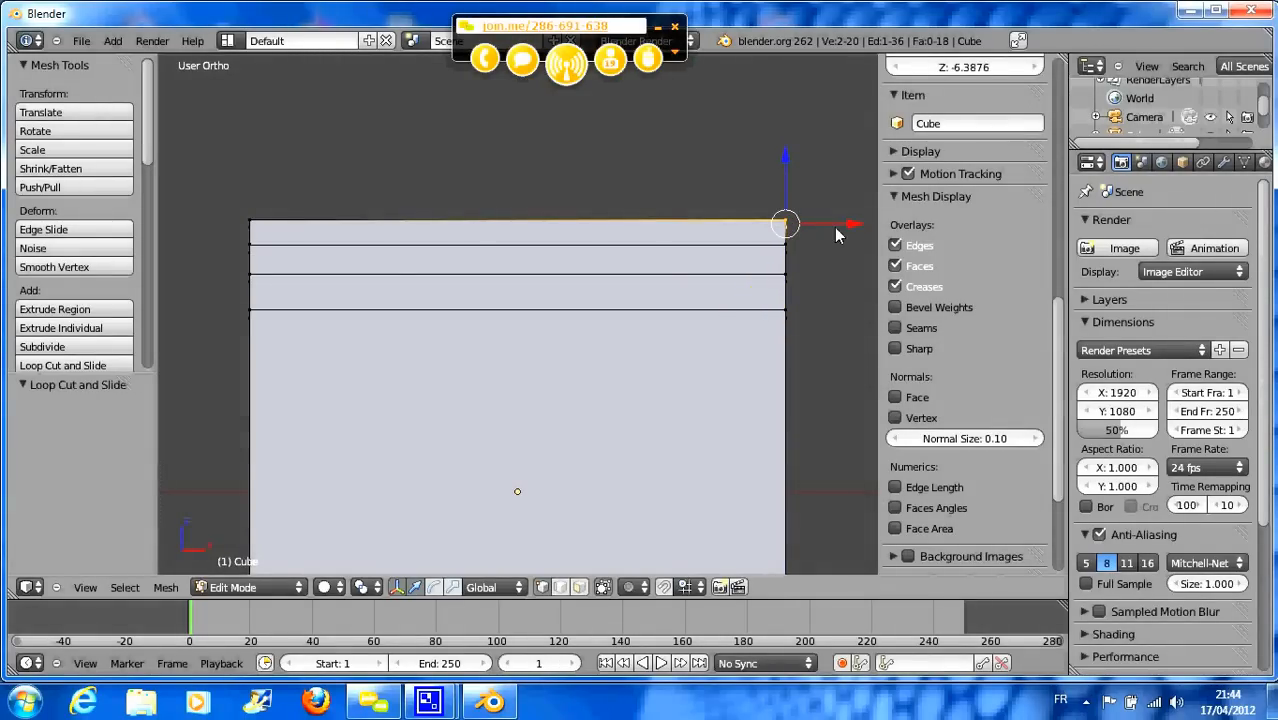
pyautogui.moveTo(848, 232); pyautogui.dragTo(784, 244)
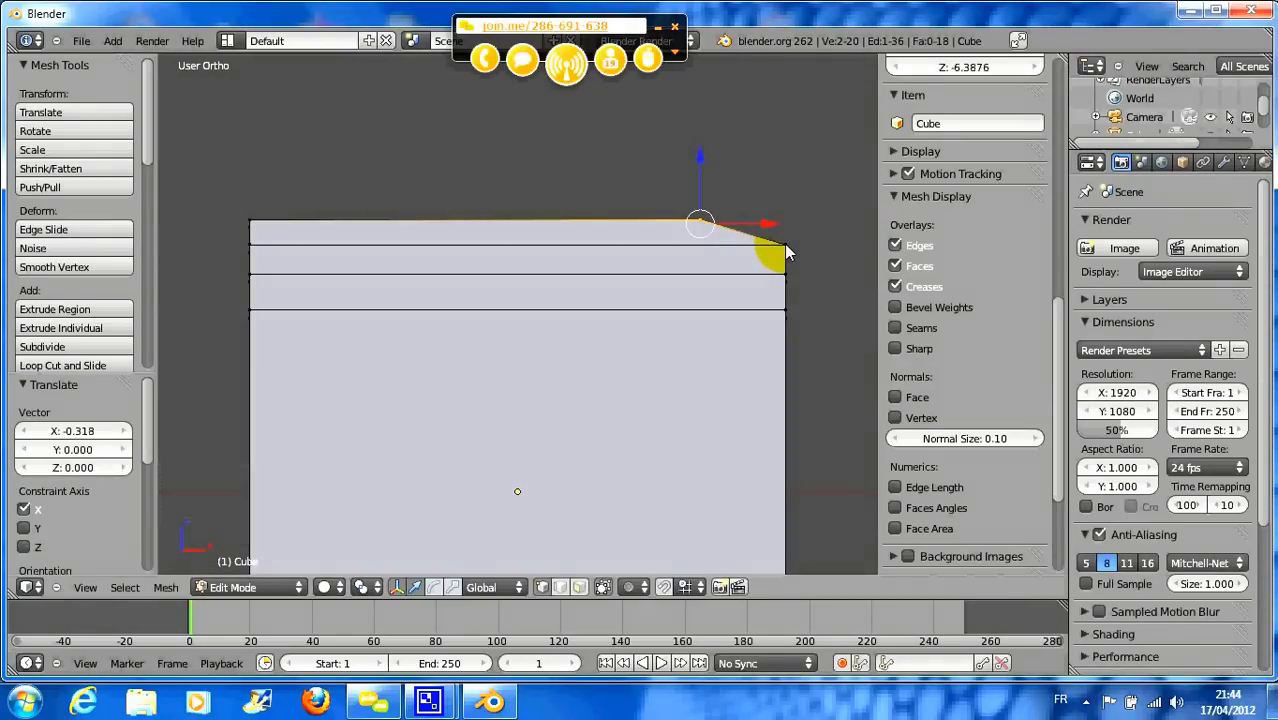
# - Move the +X side edges of the first and second loop cuts inward along X, the second by about -0.035
pyautogui.rightClick(785, 246)
pyautogui.moveTo(806, 258); pyautogui.dragTo(792, 288, button='middle')
pyautogui.keyDown('shift'); pyautogui.rightClick(821, 219); pyautogui.keyUp('shift')
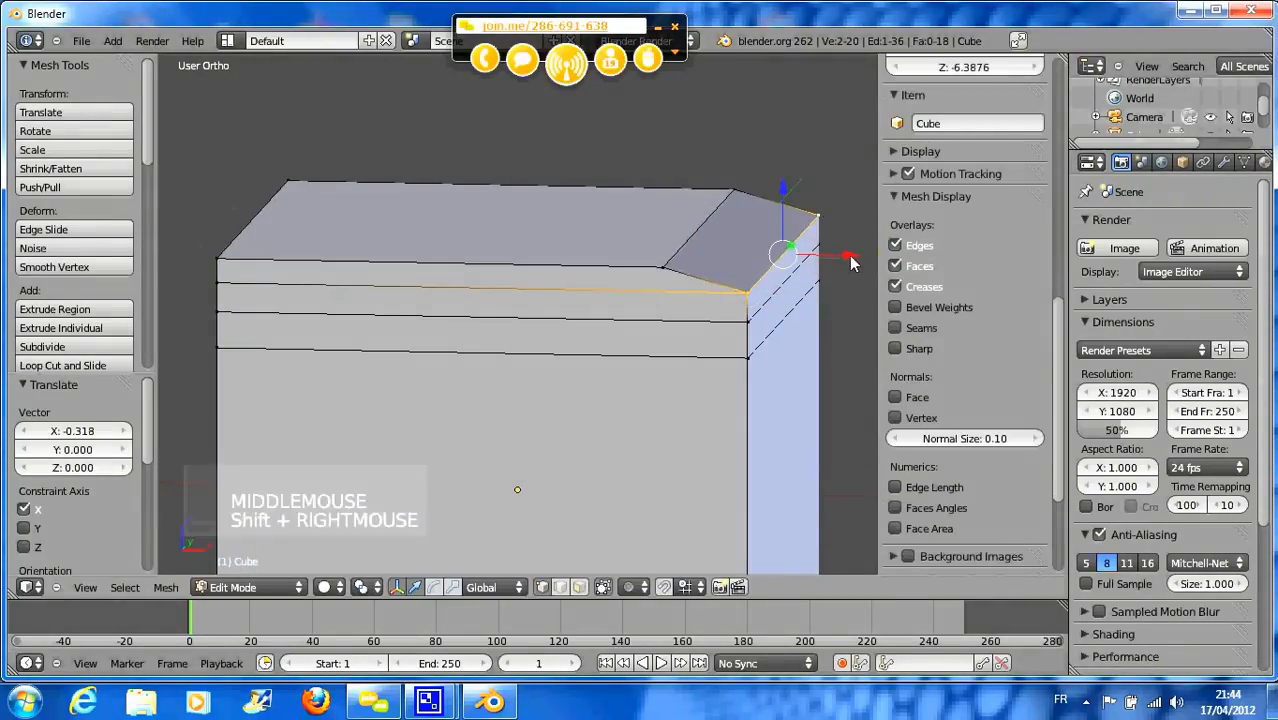
pyautogui.moveTo(850, 257); pyautogui.dragTo(736, 363)
pyautogui.rightClick(752, 331)
pyautogui.keyDown('shift'); pyautogui.rightClick(833, 267); pyautogui.keyUp('shift')
pyautogui.moveTo(736, 363); pyautogui.dragTo(722, 305, button='middle')
# - Refine the rounded corner by moving its top edge slightly outward along X and about -0.017 along Z
pyautogui.scroll(-2, 746, 386)
pyautogui.rightClick(682, 250)
pyautogui.keyDown('shift'); pyautogui.rightClick(686, 219); pyautogui.keyUp('shift')
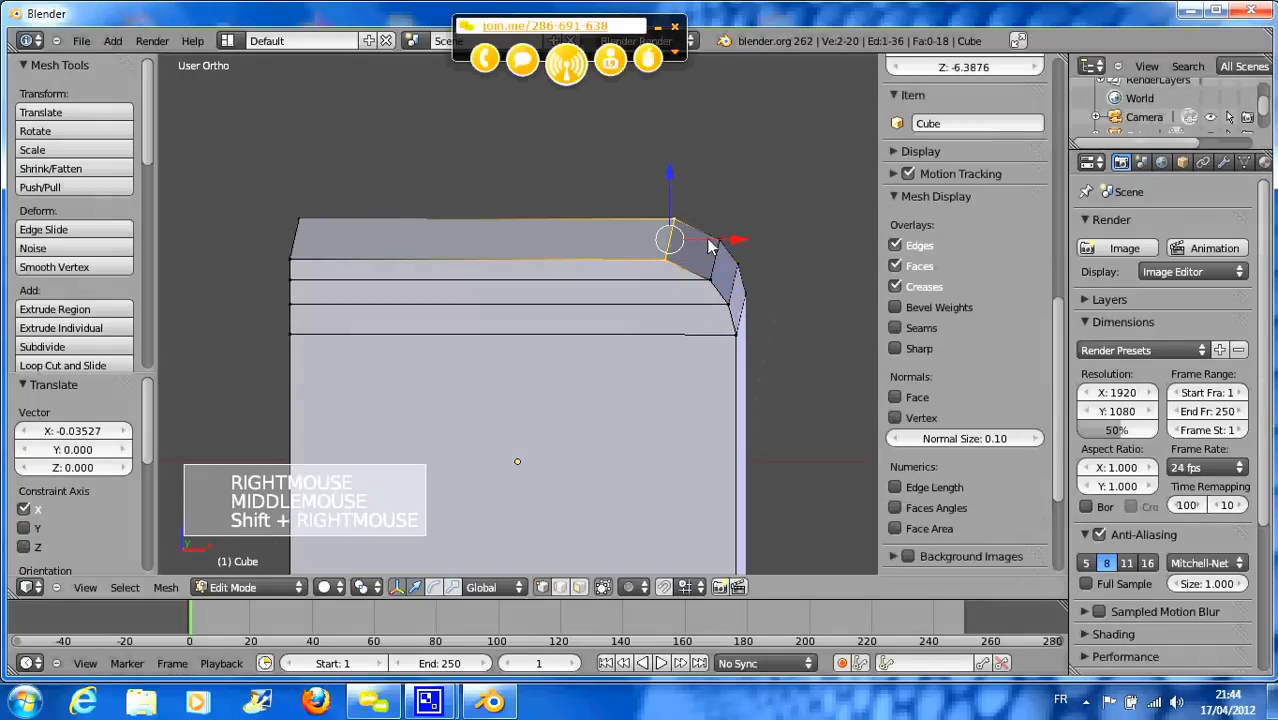
pyautogui.moveTo(737, 245); pyautogui.dragTo(752, 248)
pyautogui.moveTo(684, 180); pyautogui.dragTo(684, 184)
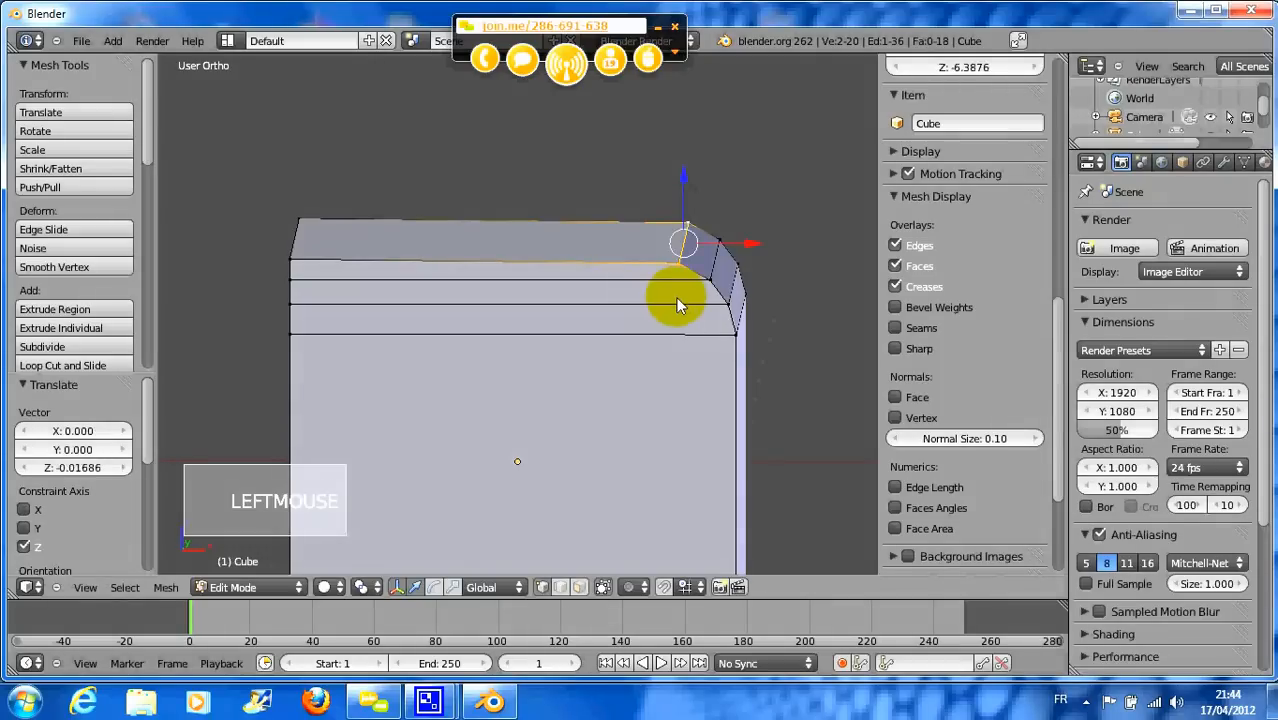
pyautogui.moveTo(670, 297); pyautogui.dragTo(656, 371, button='middle')
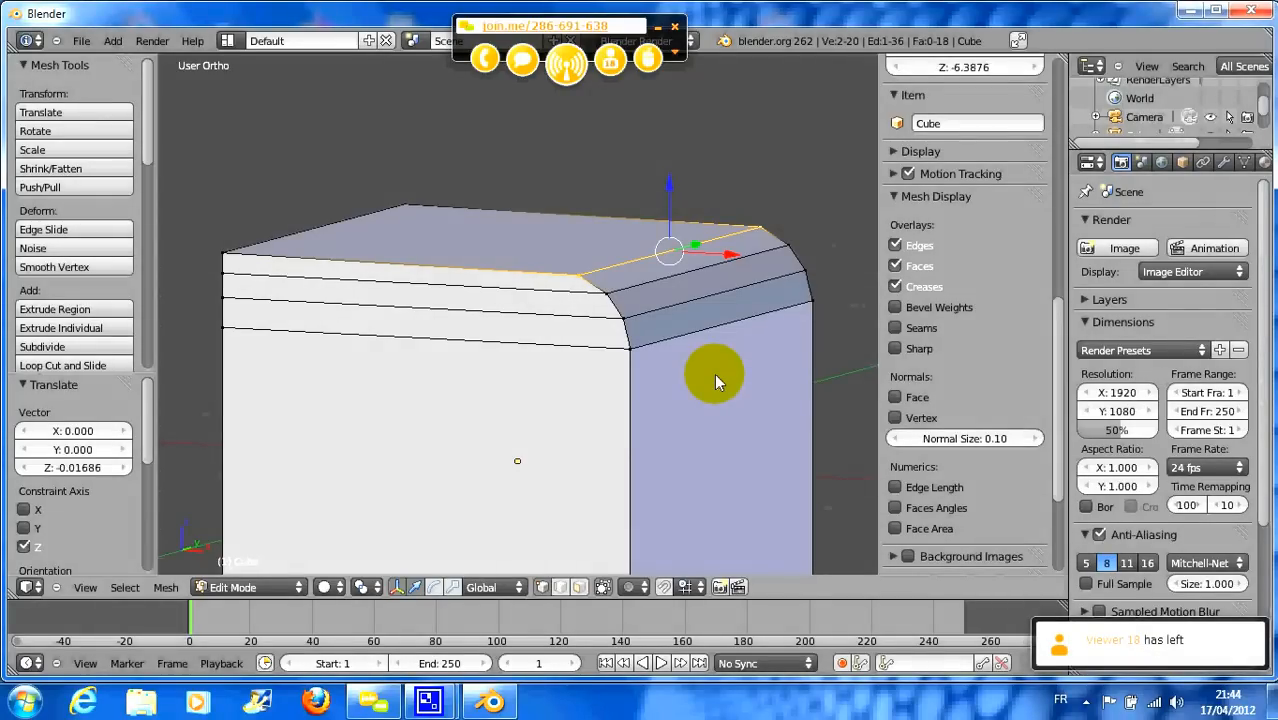
# - Add a vertical loop cut on the rounded +X side of the cube, slid close to its +Y edge
pyautogui.moveTo(719, 371); pyautogui.dragTo(563, 331, button='middle')
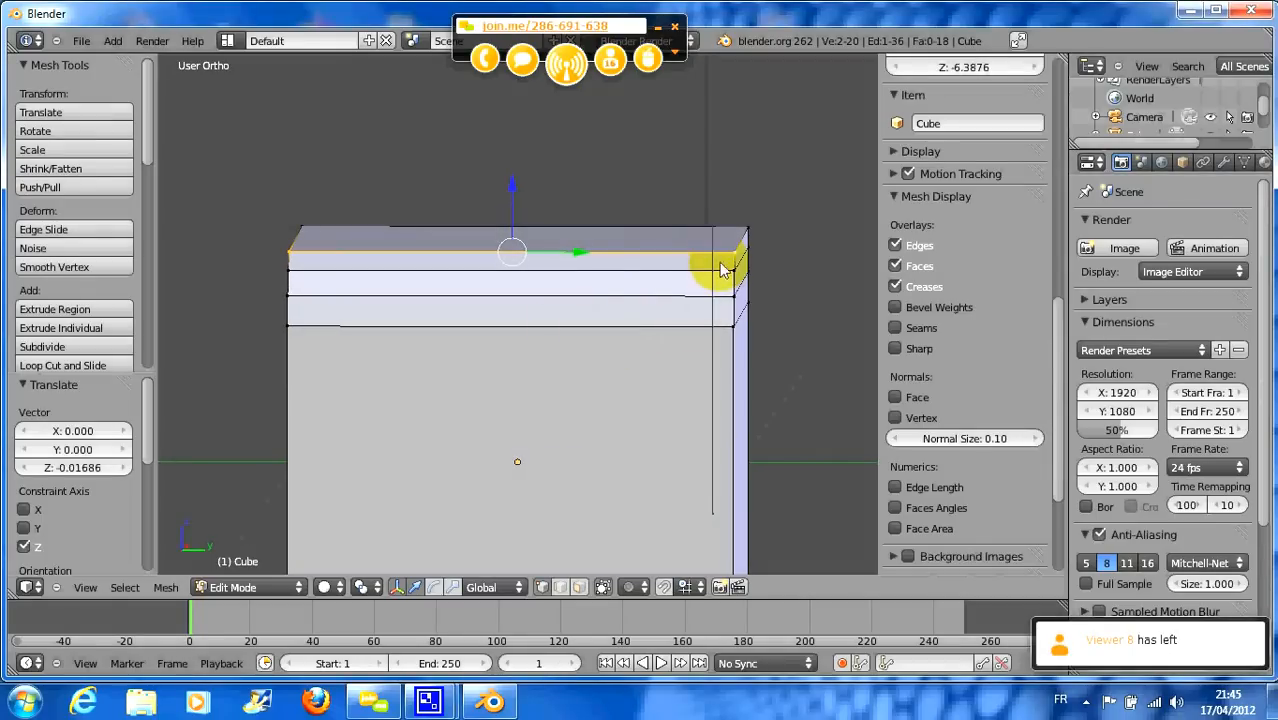
pyautogui.moveTo(749, 296); pyautogui.dragTo(735, 305, button='middle')
pyautogui.scroll(-1, 736, 380)
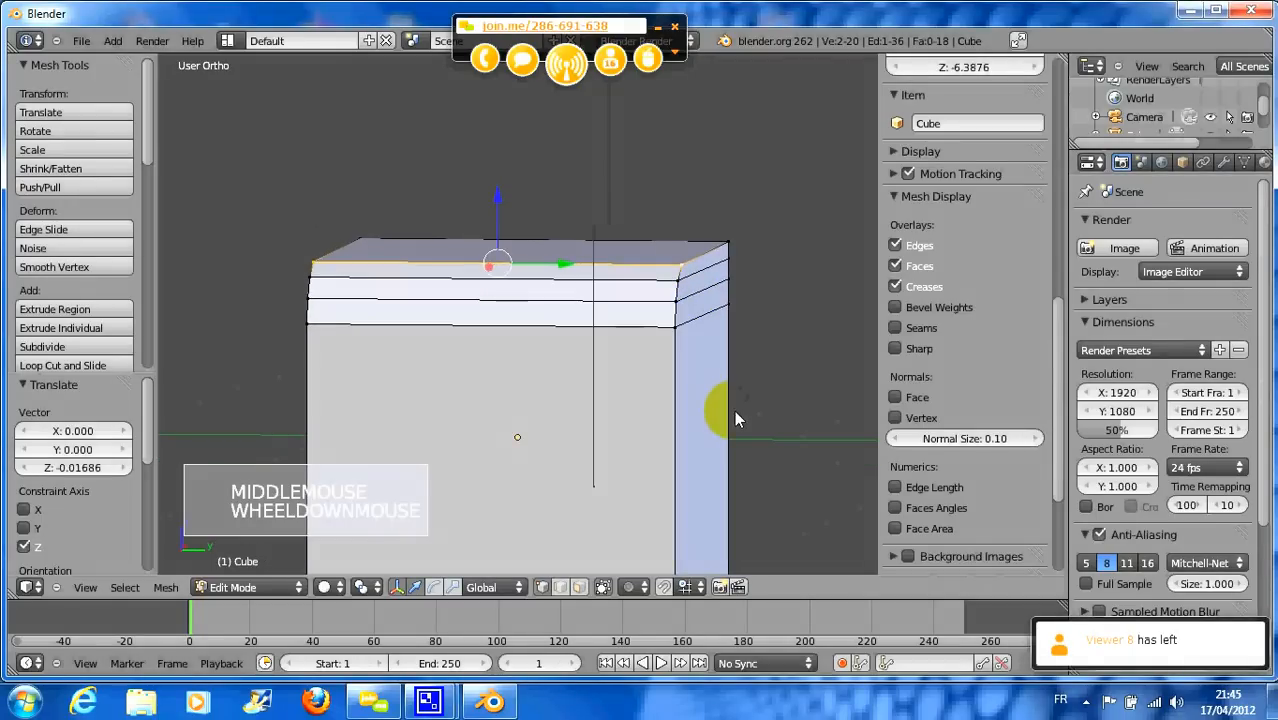
pyautogui.moveTo(734, 410); pyautogui.dragTo(752, 406, button='middle')
pyautogui.scroll(-1, 740, 430)
pyautogui.scroll(-1, 740, 442)
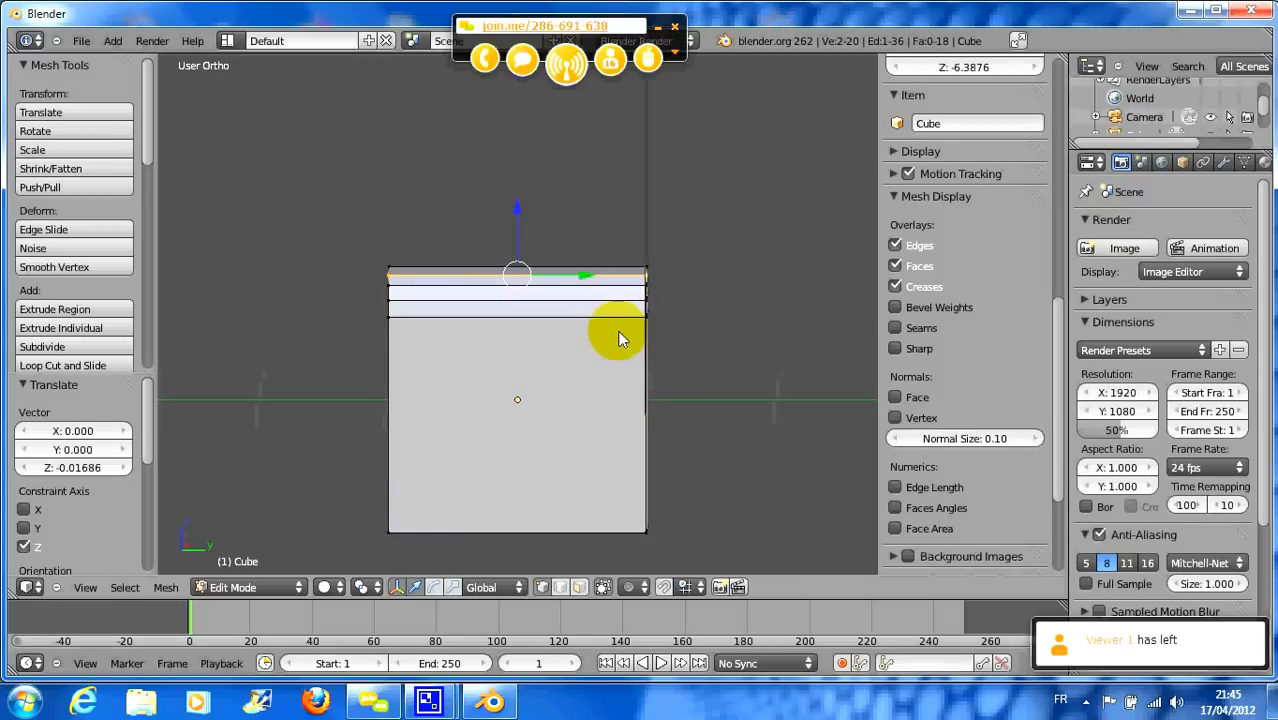
pyautogui.hotkey('ctrl', 'r')
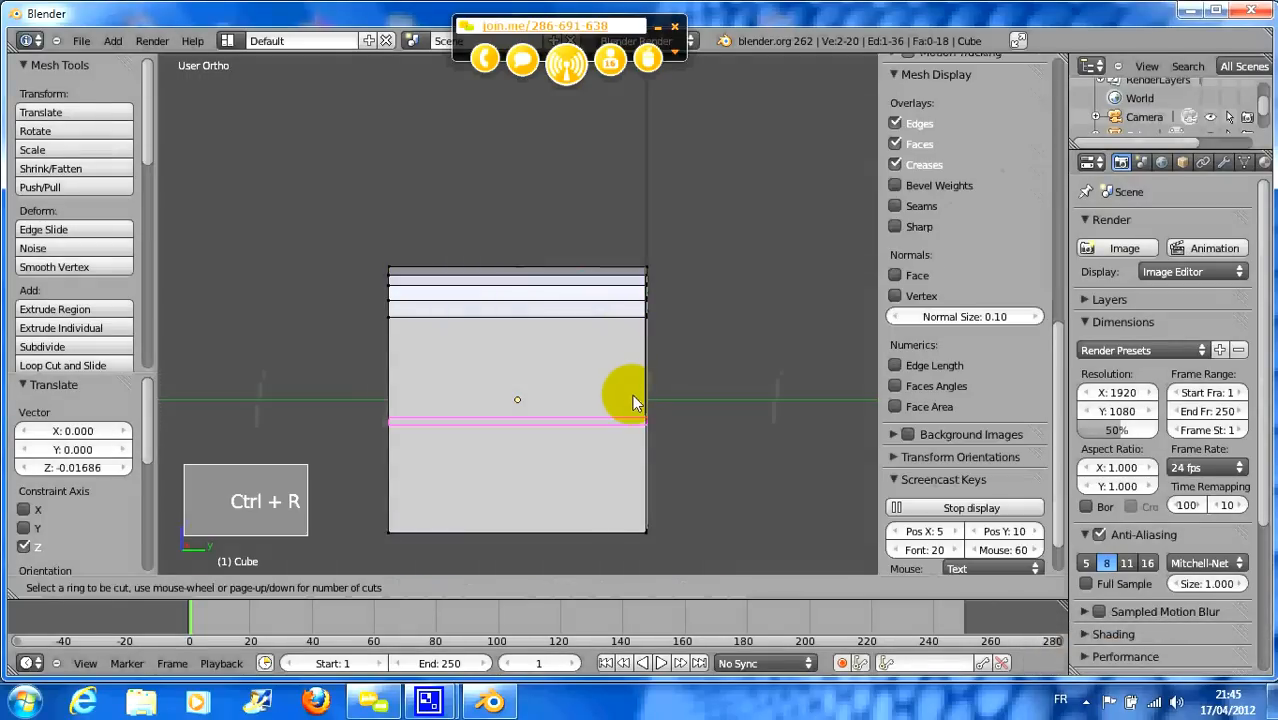
pyautogui.click(629, 289)
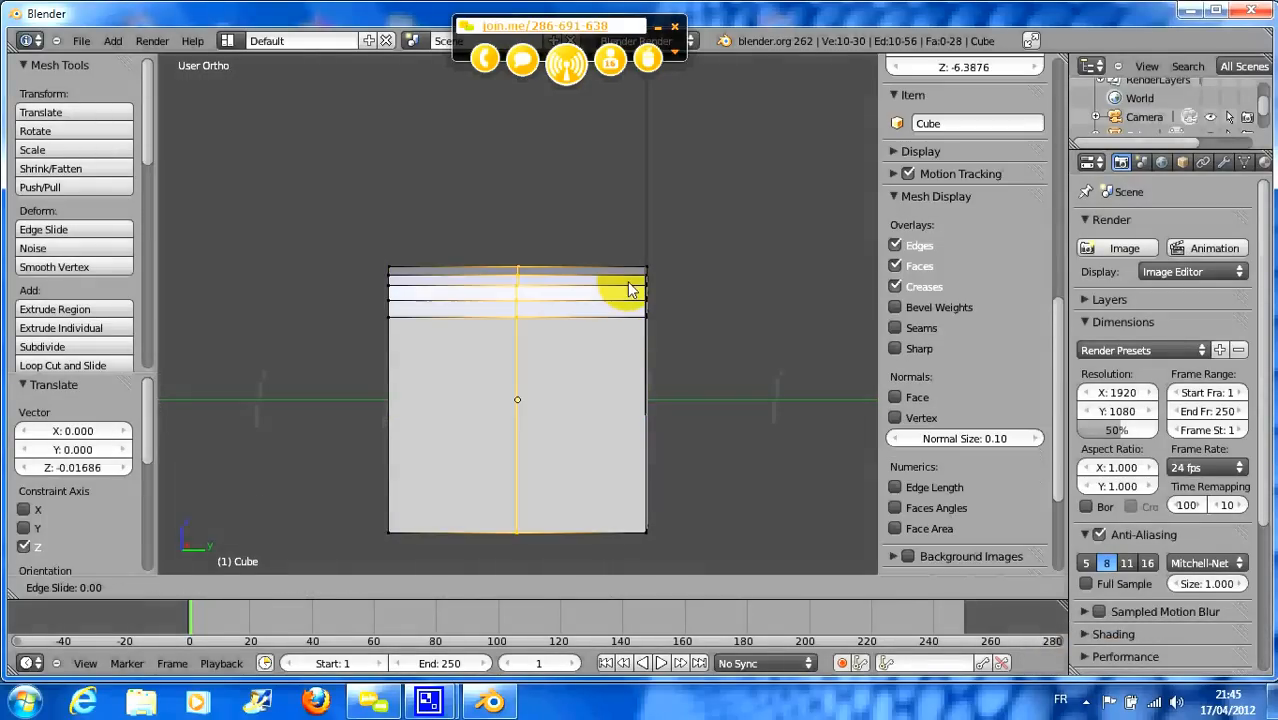
pyautogui.click(739, 293)
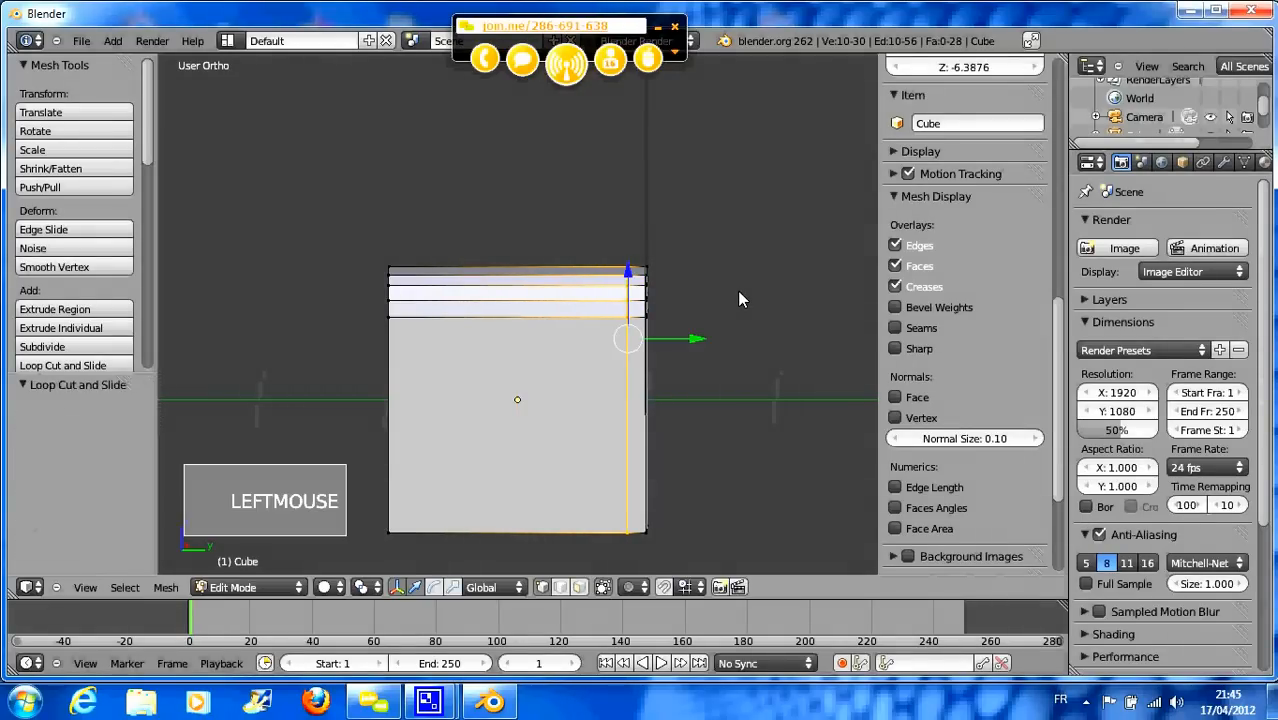
# - Add a second vertical loop cut beside the first one, slid to about -0.82
pyautogui.hotkey('ctrl', 'r')
pyautogui.click(601, 375)
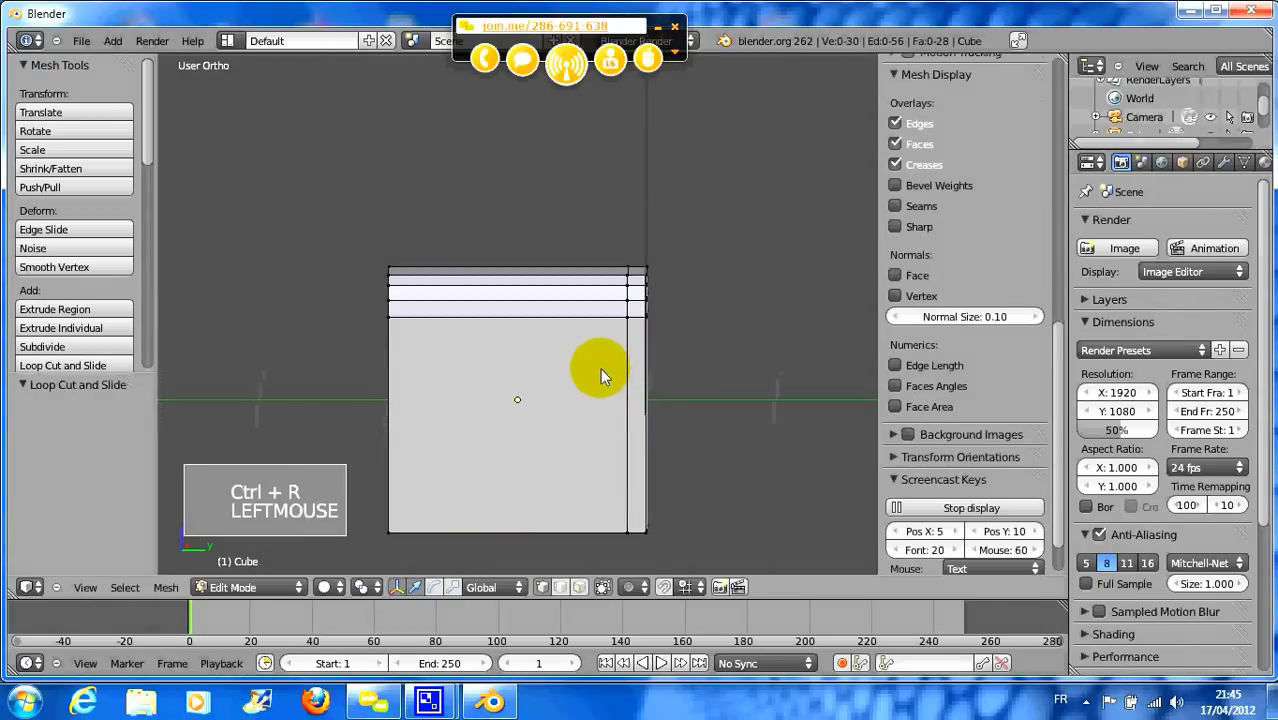
pyautogui.hotkey('ctrl', 'r')
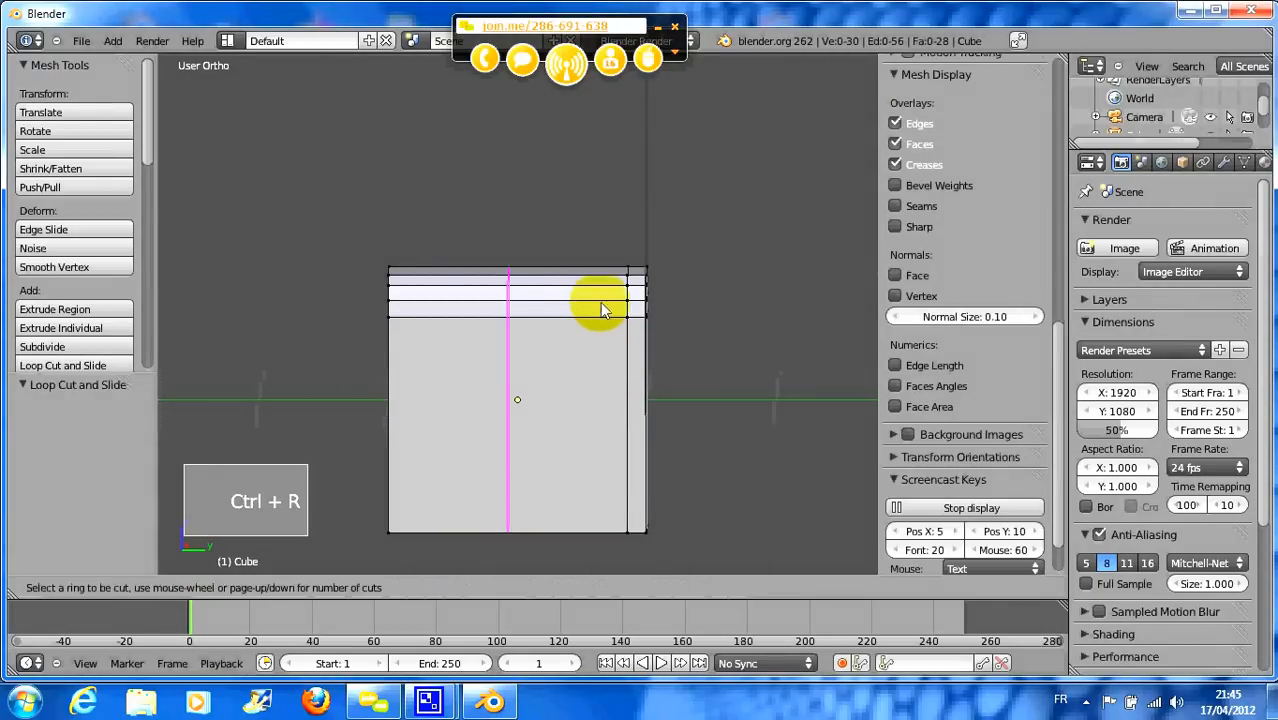
pyautogui.click(611, 298)
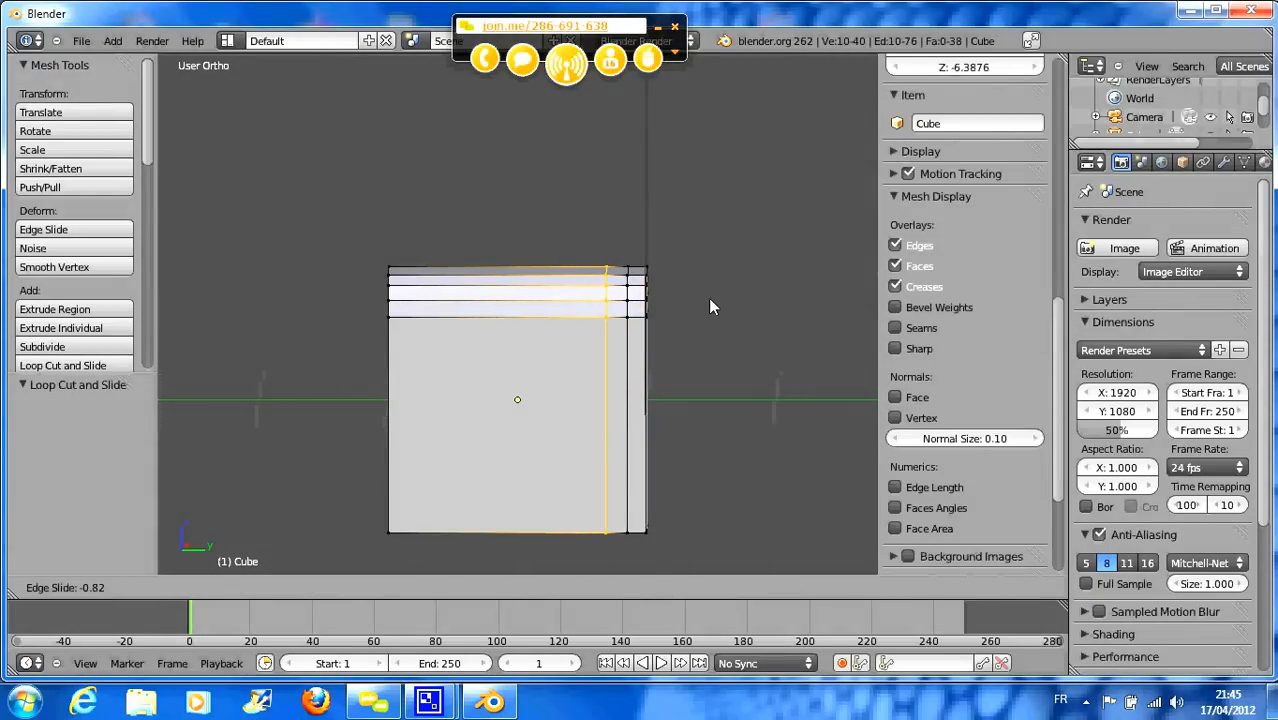
pyautogui.click(677, 318)
# - Add a third vertical loop cut next to the second one, slid to about -0.68
pyautogui.hotkey('ctrl', 'r')
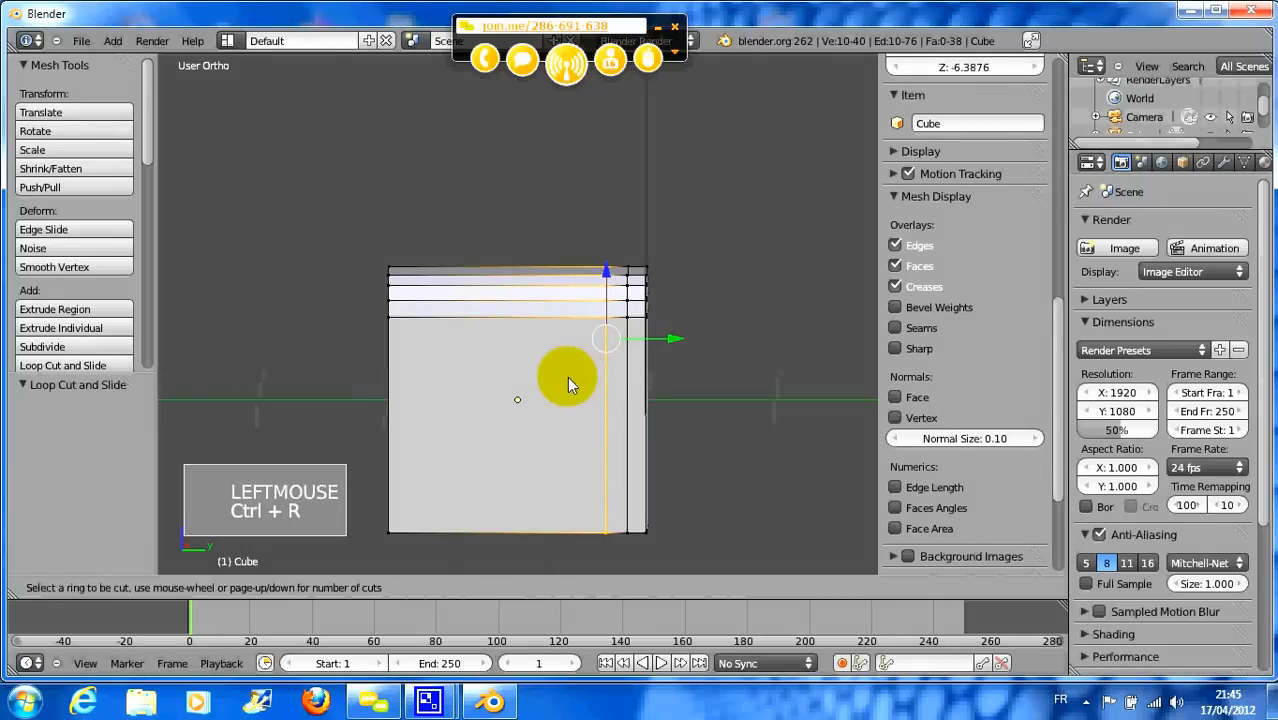
pyautogui.click(567, 383)
pyautogui.click(568, 368)
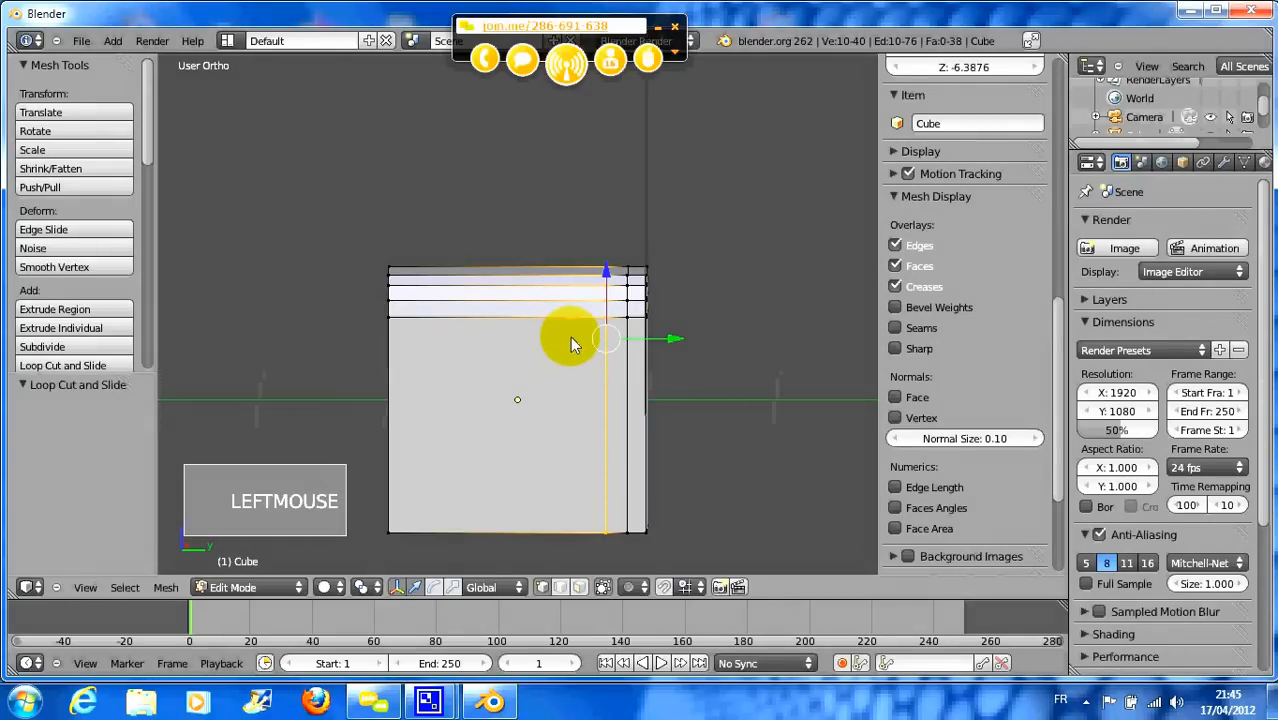
pyautogui.hotkey('ctrl', 'r')
pyautogui.click(571, 300)
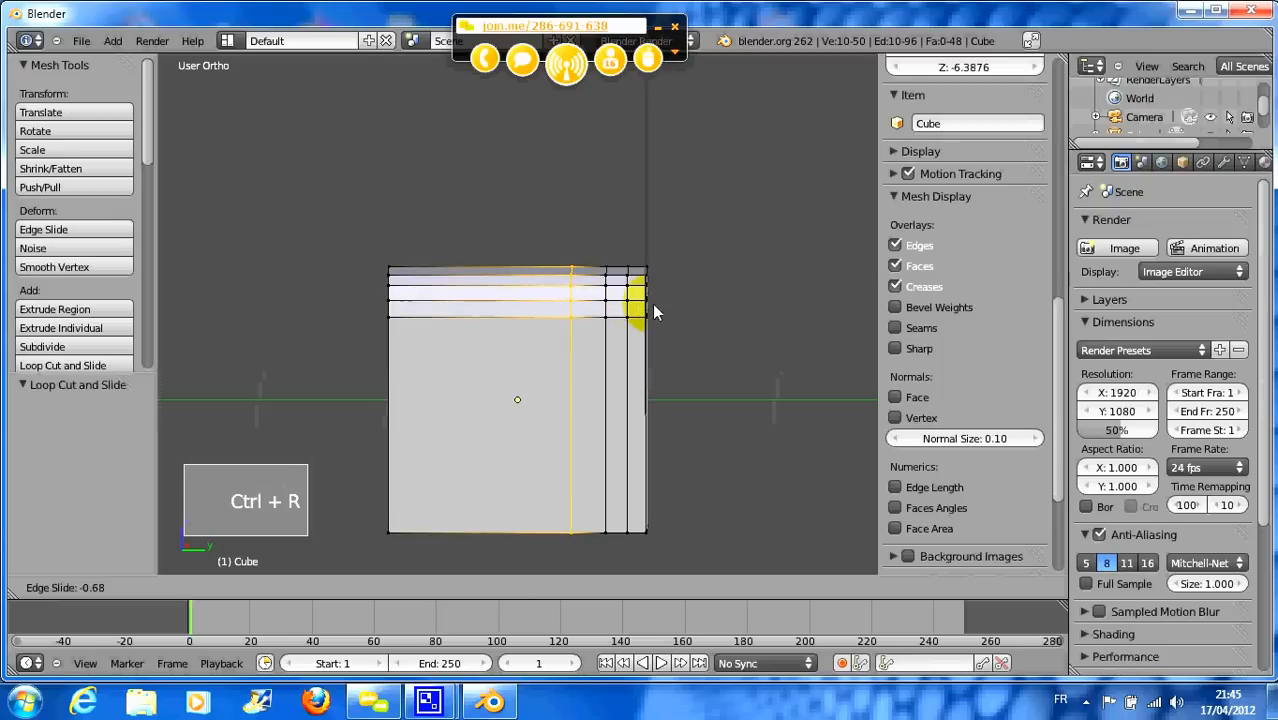
pyautogui.click(653, 304)
pyautogui.scroll(2, 666, 336)
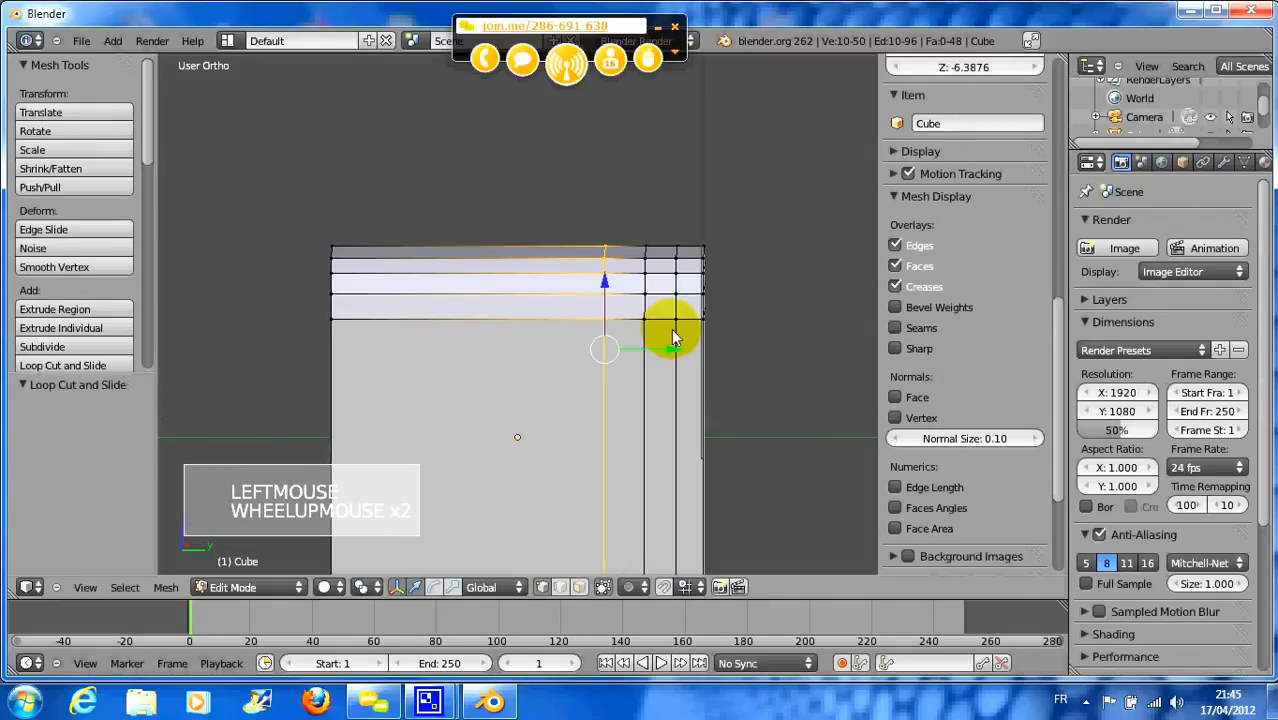
# - Select both end points of the cube's upper +Y edge and lower that edge about -0.056 along Z
pyautogui.moveTo(670, 334); pyautogui.dragTo(523, 316, button='middle')
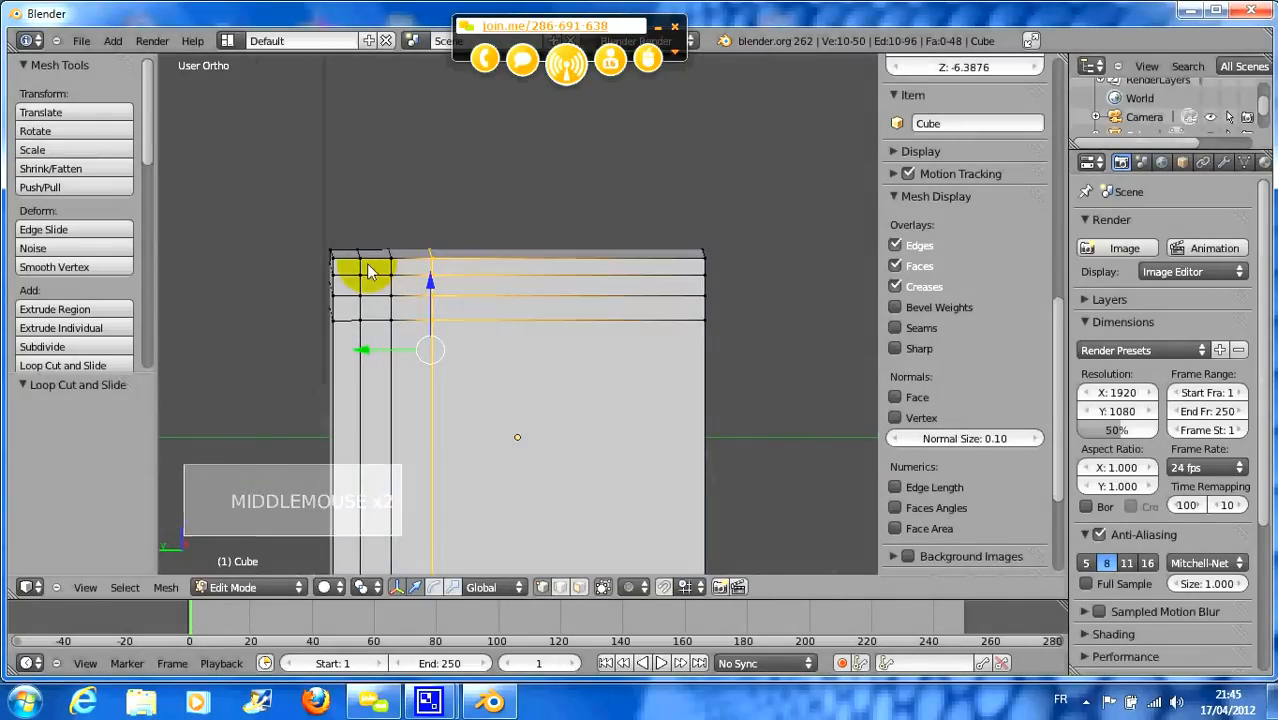
pyautogui.rightClick(335, 265)
pyautogui.rightClick(335, 261)
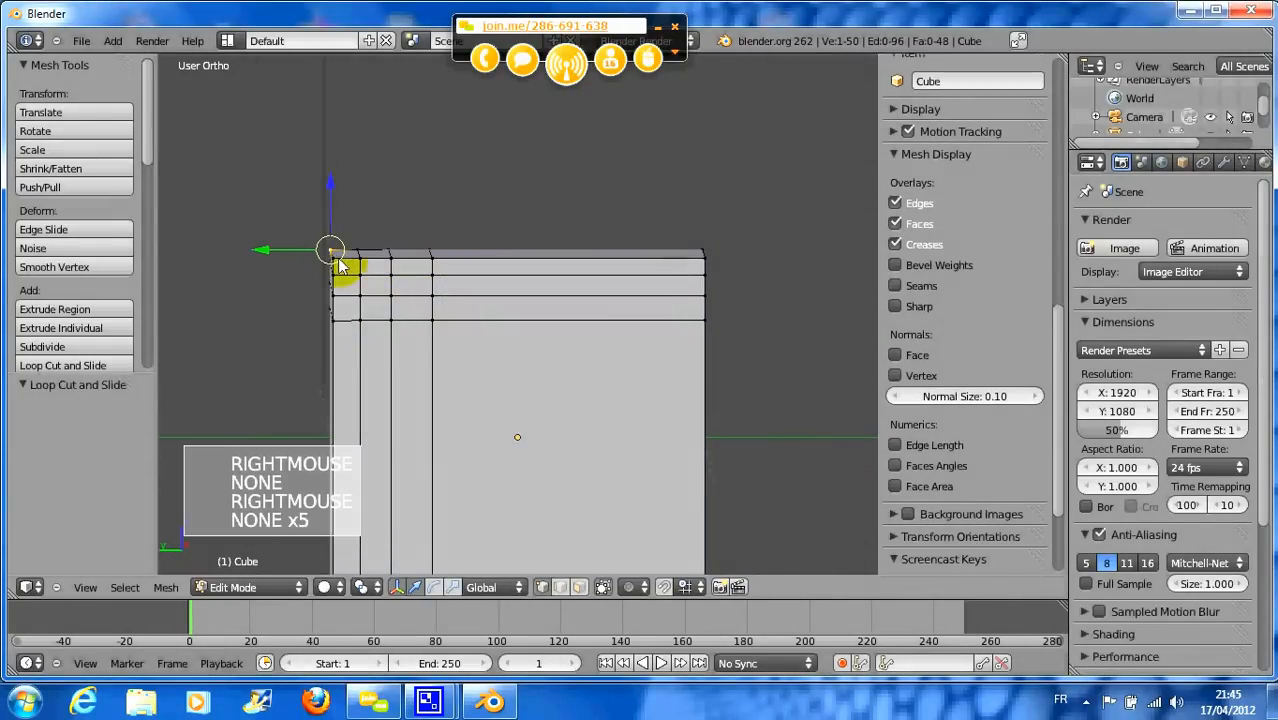
pyautogui.moveTo(337, 265); pyautogui.dragTo(465, 294, button='middle')
pyautogui.rightClick(487, 292)
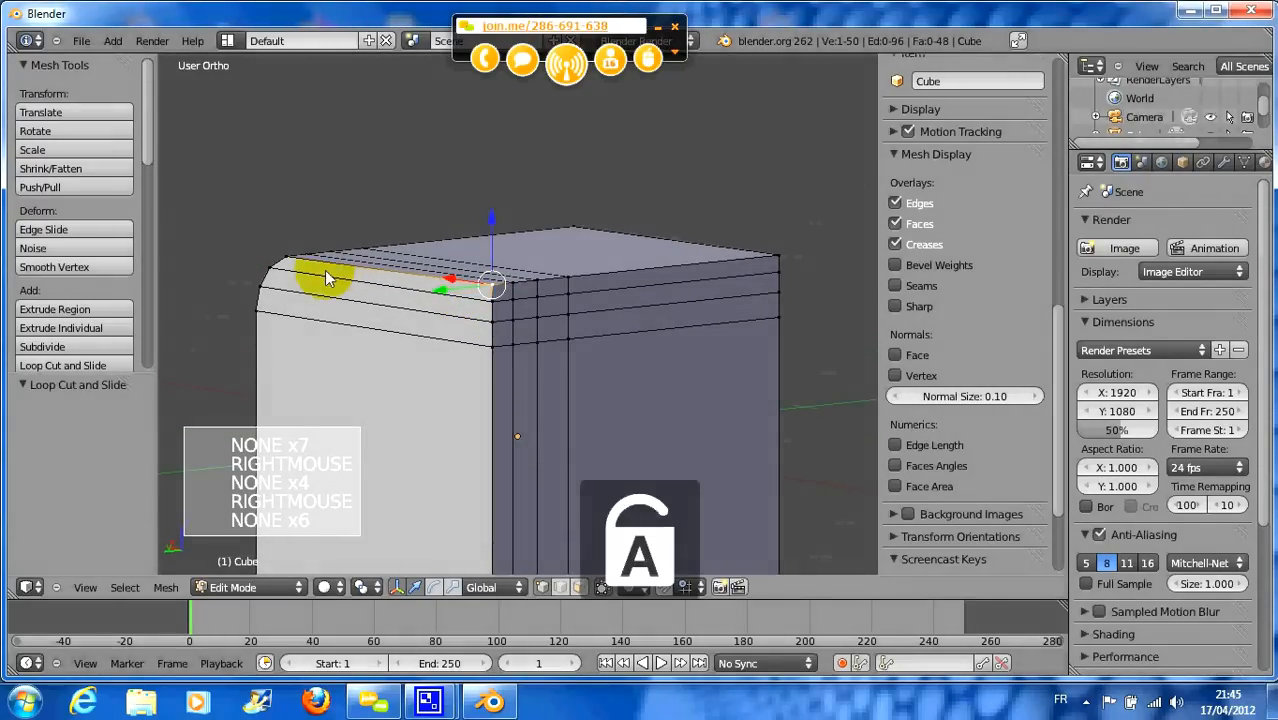
pyautogui.keyDown('shift'); pyautogui.rightClick(354, 253); pyautogui.keyUp('shift')
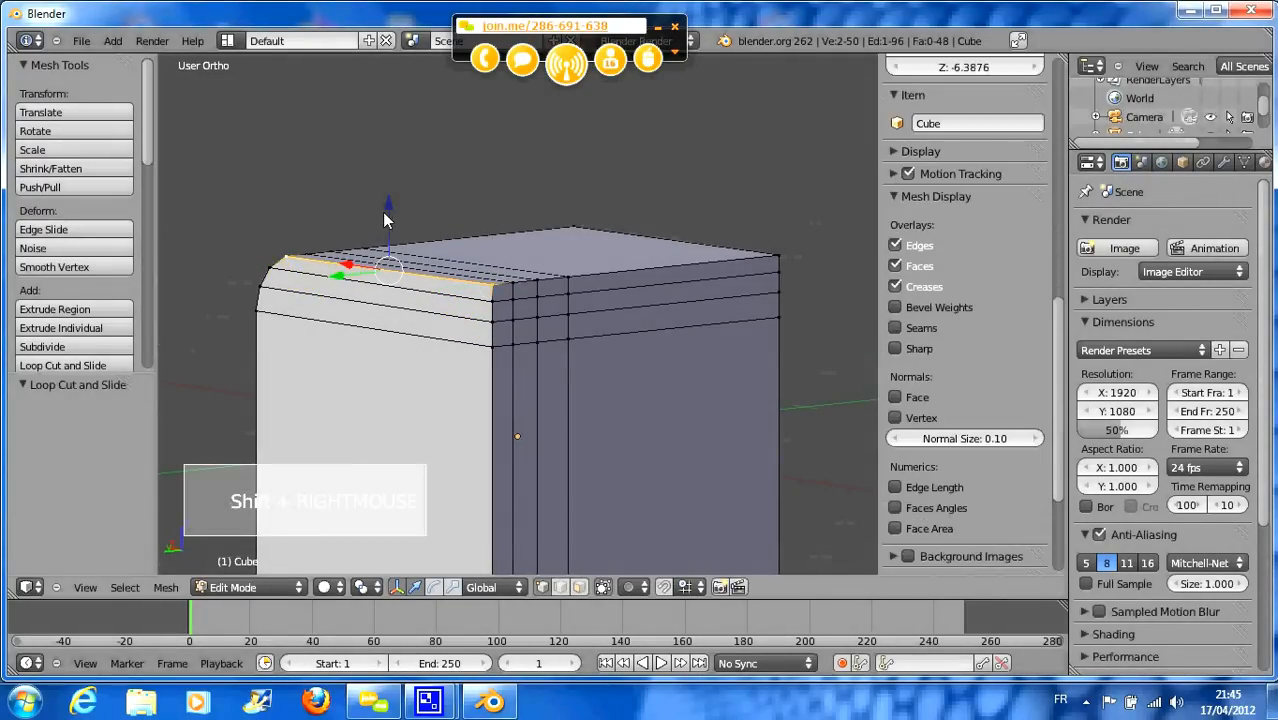
pyautogui.moveTo(387, 209); pyautogui.dragTo(392, 220)
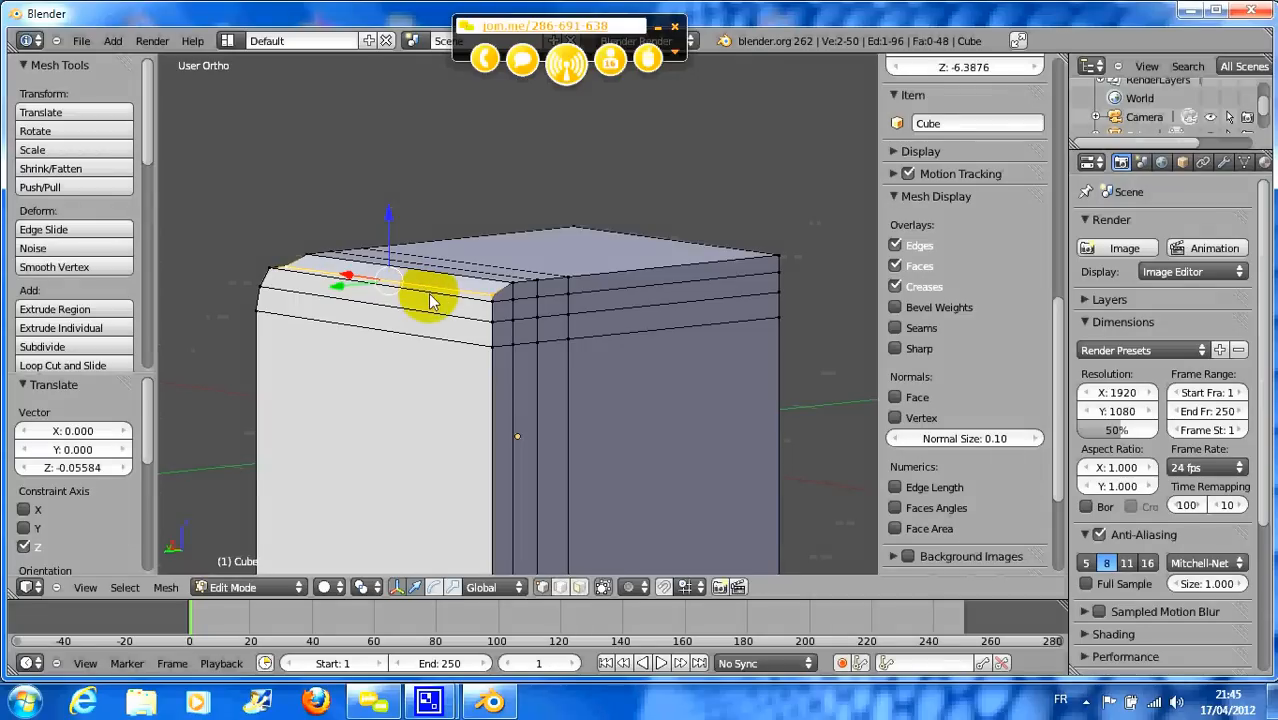
# - Switch to edge selection and lower the two uppermost edges of the +Y side about -0.020 along Z
pyautogui.click(560, 587)
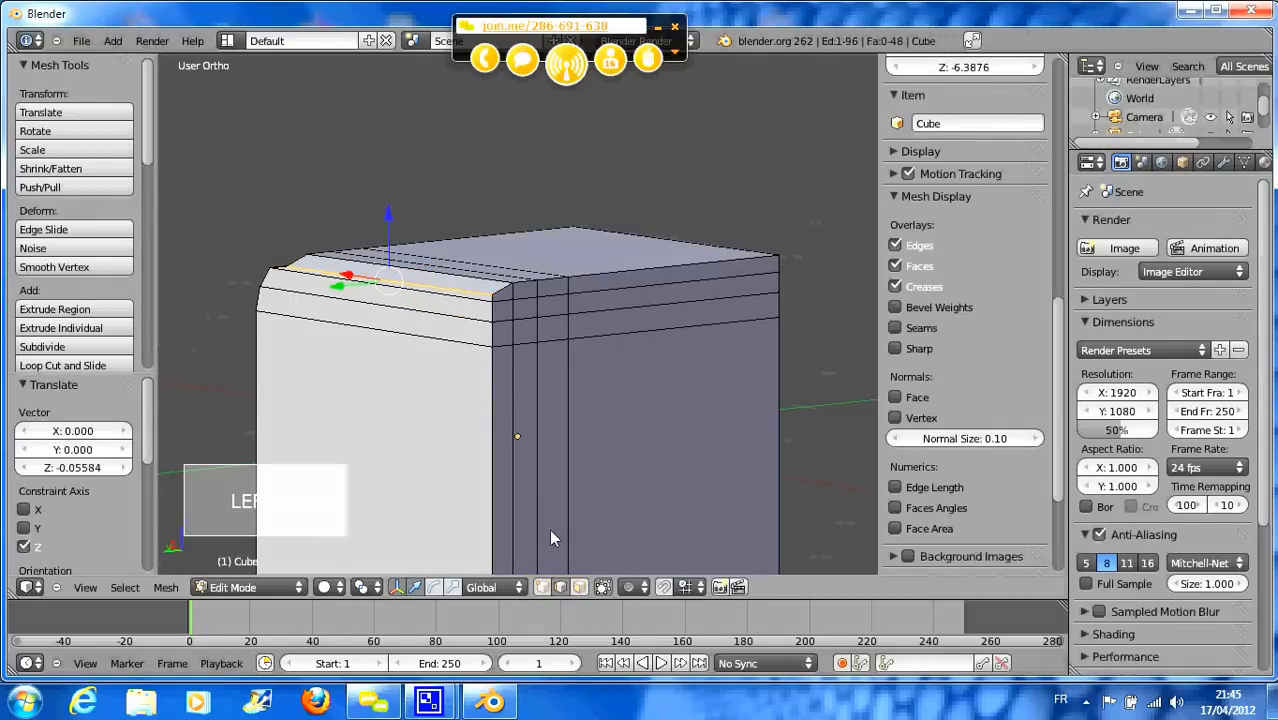
pyautogui.keyDown('shift'); pyautogui.click(465, 309); pyautogui.keyUp('shift')
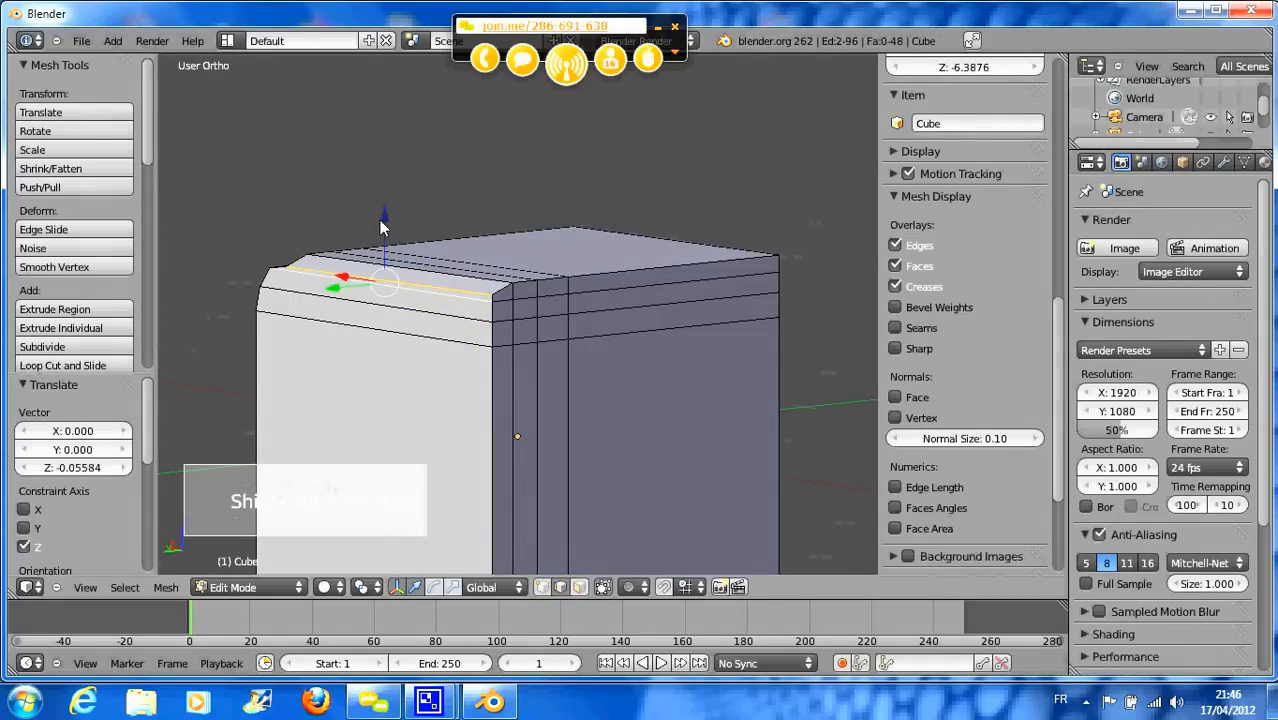
pyautogui.moveTo(378, 219); pyautogui.dragTo(383, 237)
# - Lower three successive horizontal edges on the +Y side one by one along Z, about -0.061, -0.061 and -0.096
pyautogui.rightClick(412, 282)
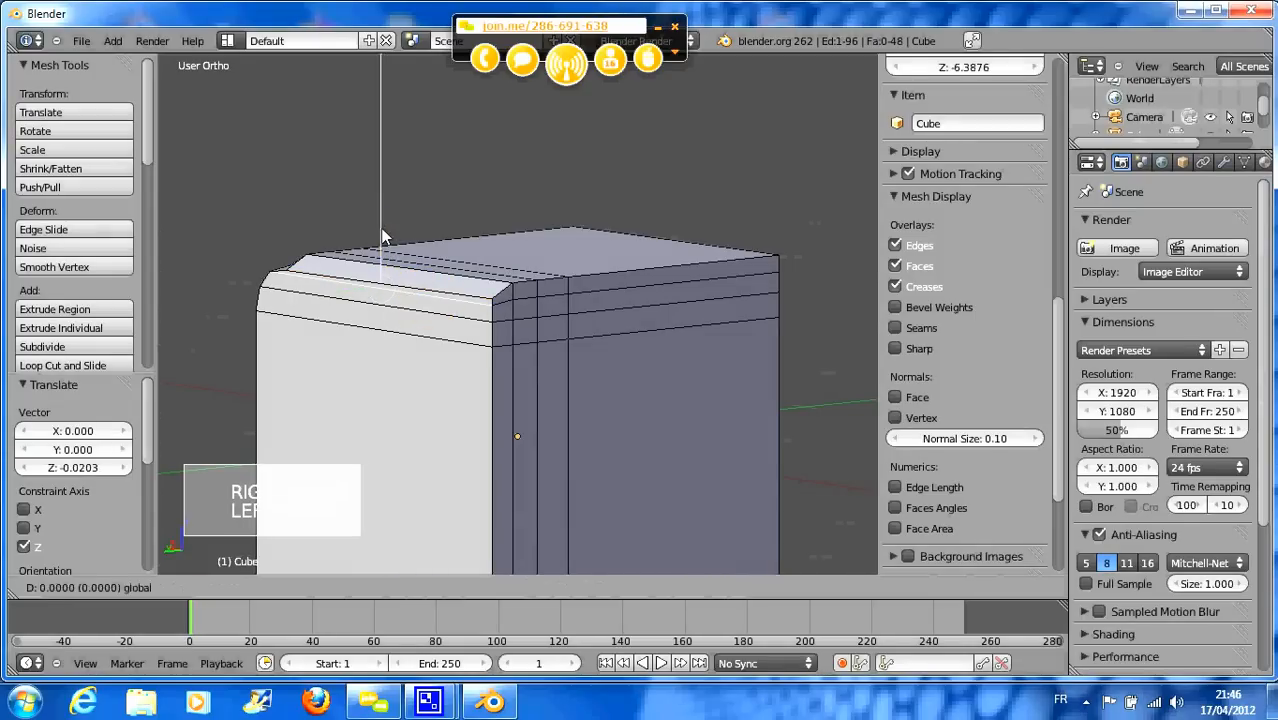
pyautogui.click(384, 240)
pyautogui.rightClick(395, 297)
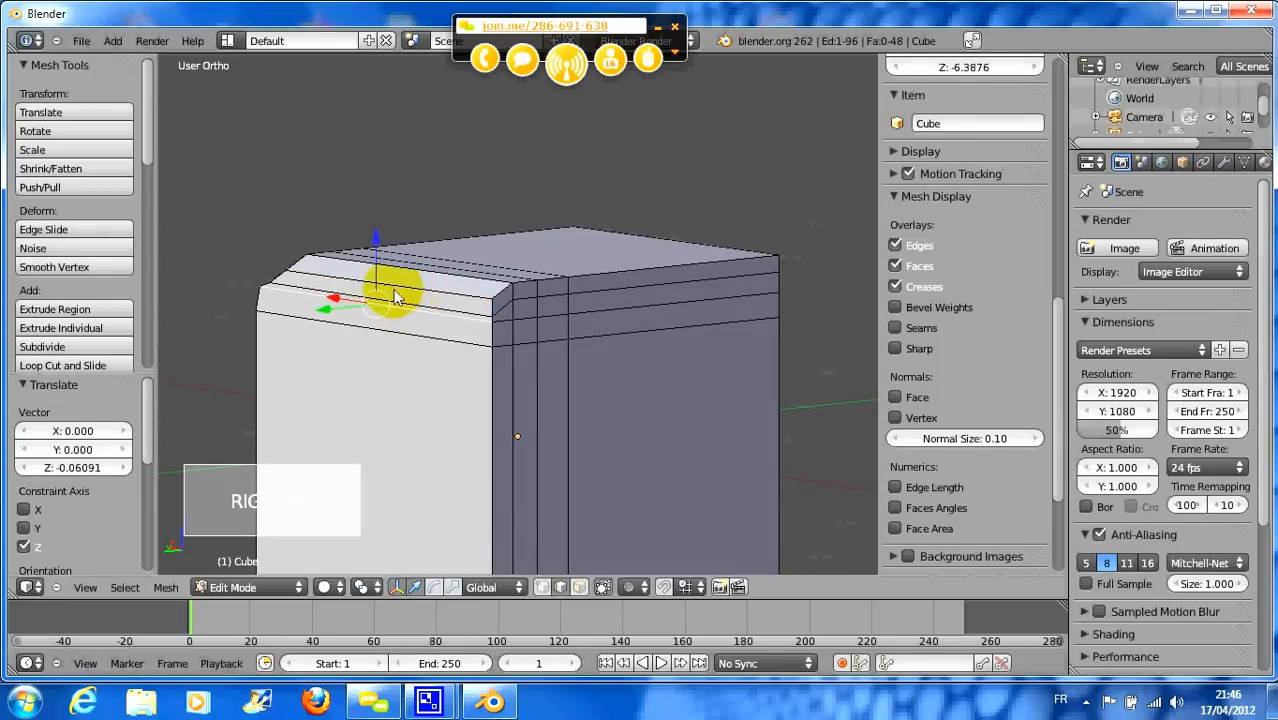
pyautogui.click(373, 249)
pyautogui.rightClick(404, 336)
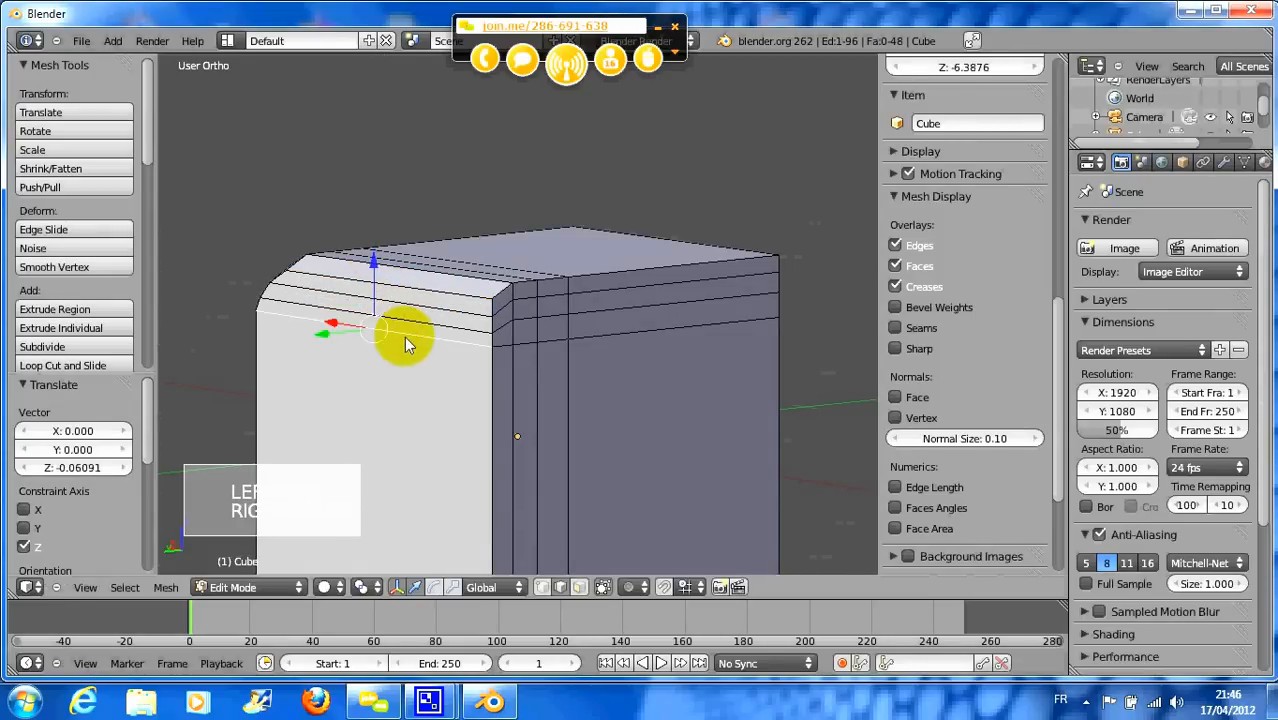
pyautogui.moveTo(373, 270); pyautogui.dragTo(372, 290)
# - Select the three upper horizontal edges of the +Y side together and lower them about -0.066 along Z
pyautogui.moveTo(460, 363); pyautogui.dragTo(380, 307, button='middle')
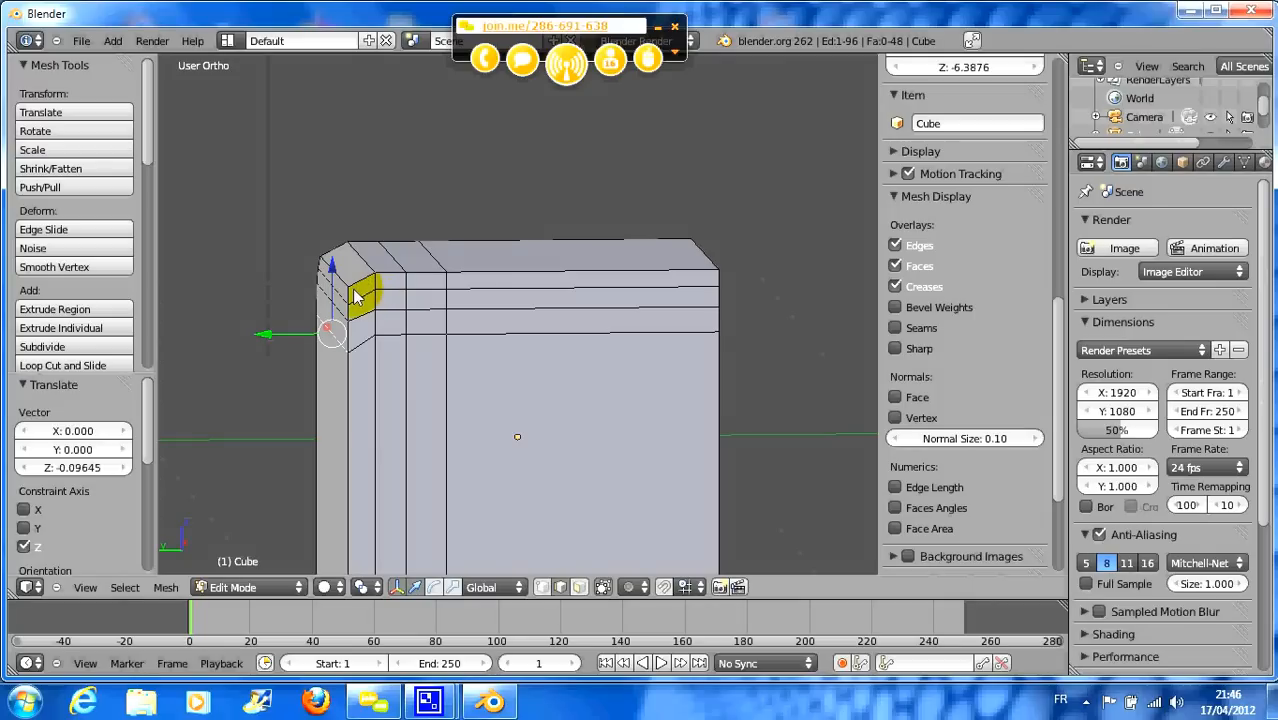
pyautogui.rightClick(347, 288)
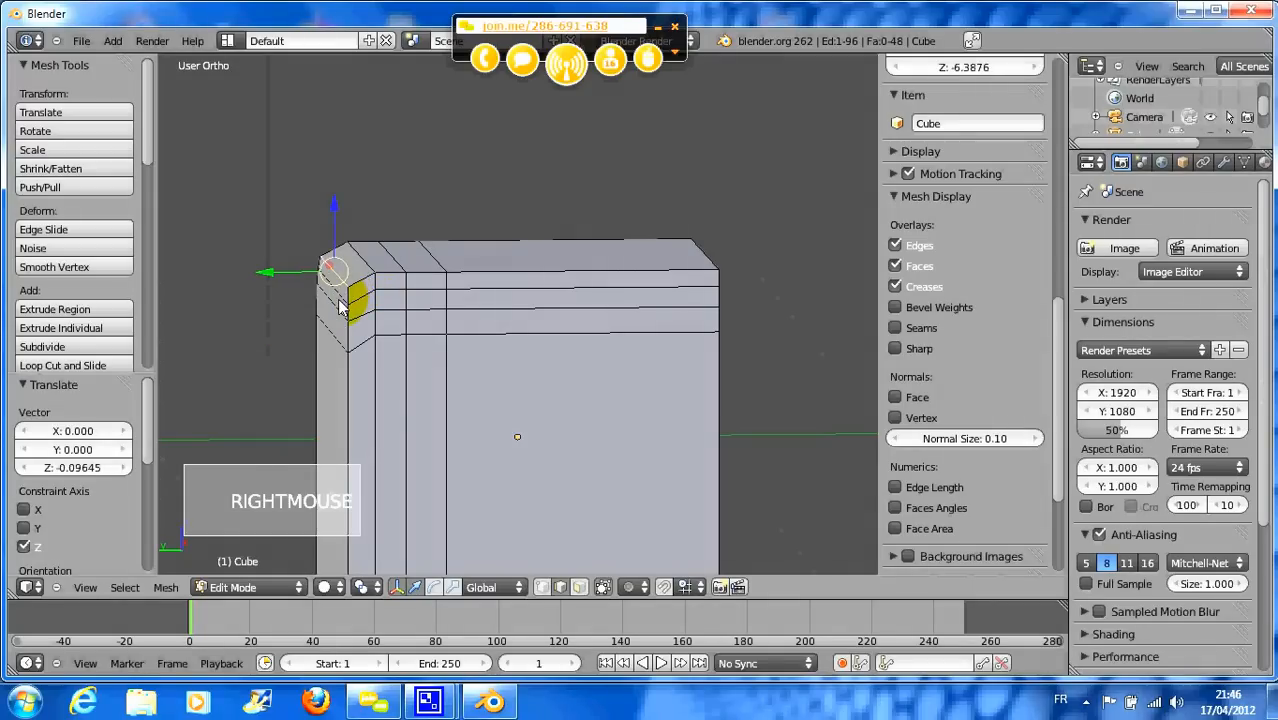
pyautogui.keyDown('shift'); pyautogui.rightClick(341, 305); pyautogui.keyUp('shift')
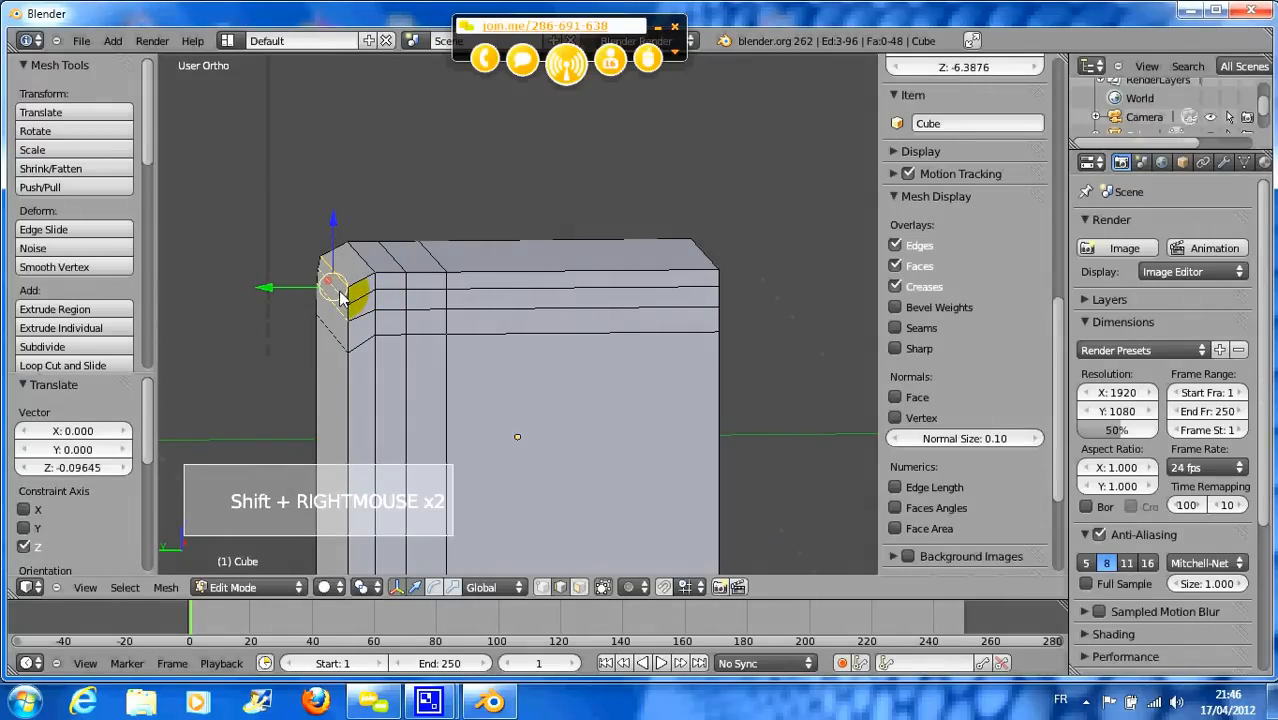
pyautogui.moveTo(335, 240); pyautogui.dragTo(340, 292)
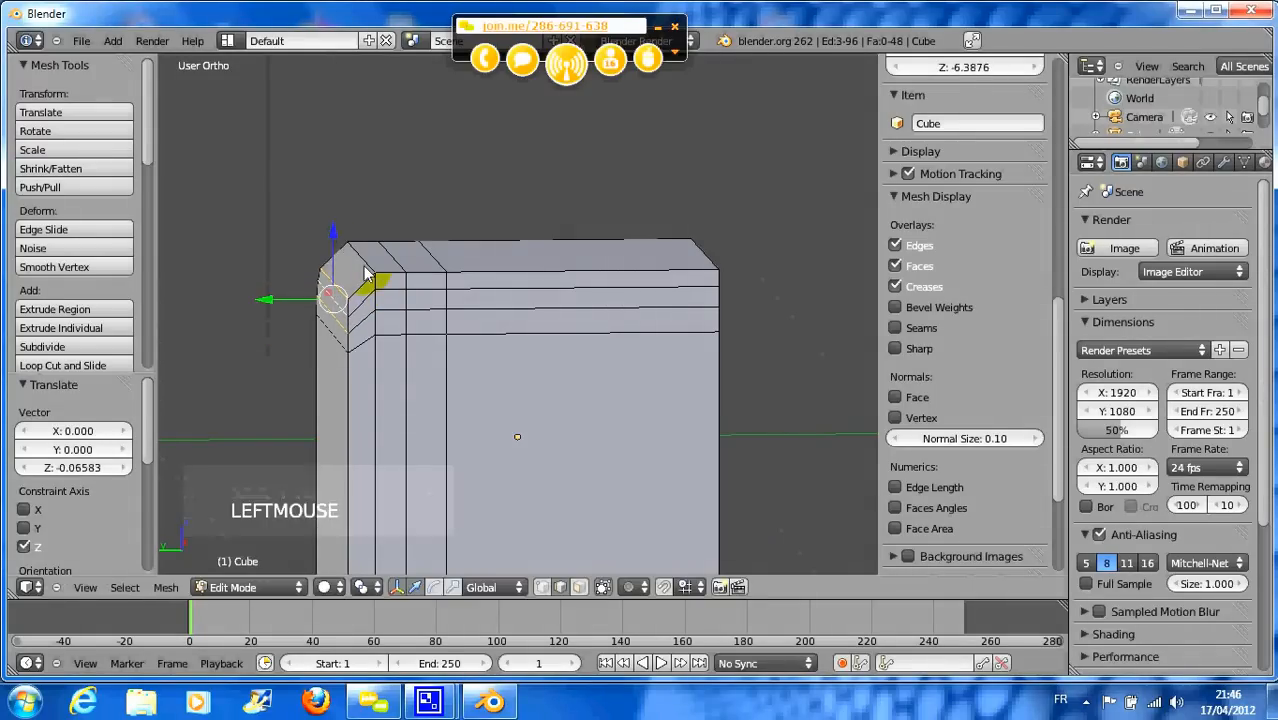
# - Shift the +Y side's uppermost edge inward along Y and move the neighbouring top edge about 0.035 along Z
pyautogui.rightClick(344, 281)
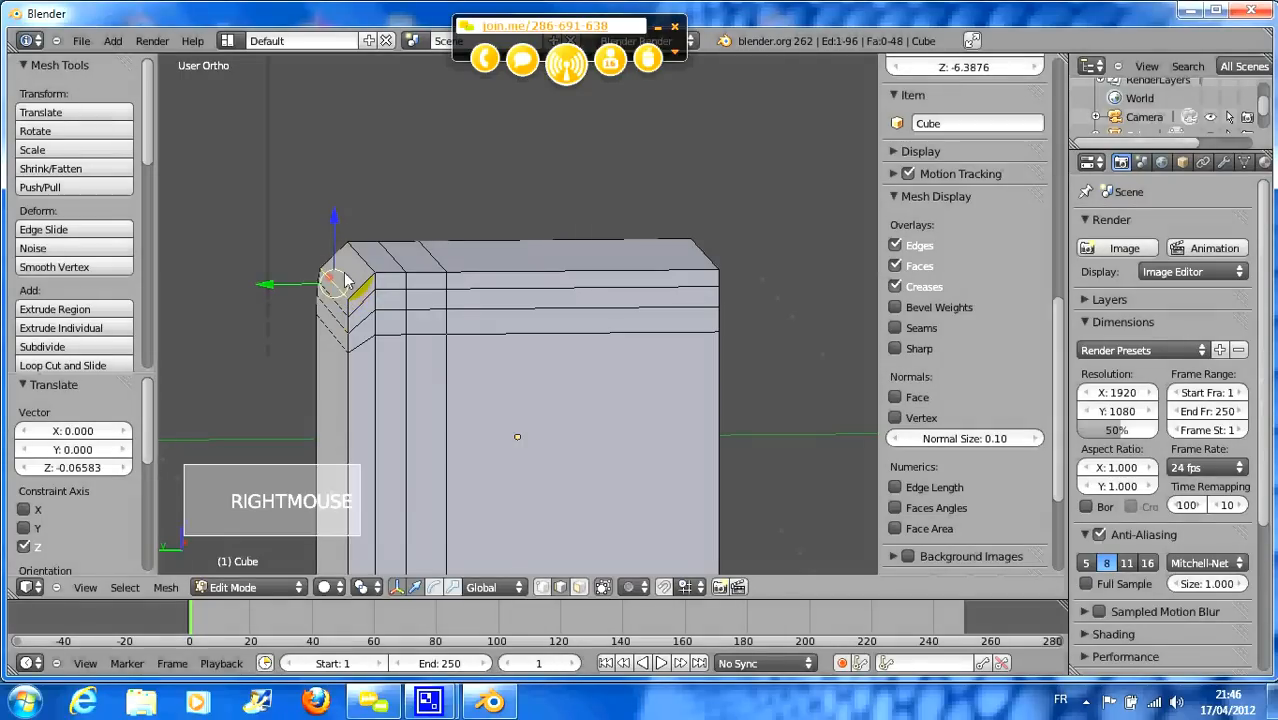
pyautogui.moveTo(280, 294); pyautogui.dragTo(312, 268)
pyautogui.rightClick(358, 267)
pyautogui.moveTo(371, 201)
pyautogui.mouseDown()
pyautogui.moveTo(345, 216)
pyautogui.moveTo(369, 200)
pyautogui.mouseUp()
pyautogui.rightClick(357, 287)
pyautogui.rightClick(370, 248)
# - Lower the short horizontal edge between the first two vertical cuts on the -X side about -0.047 along Z
pyautogui.moveTo(408, 288); pyautogui.dragTo(599, 391, button='middle')
pyautogui.scroll(2, 560, 397)
pyautogui.scroll(2, 610, 393)
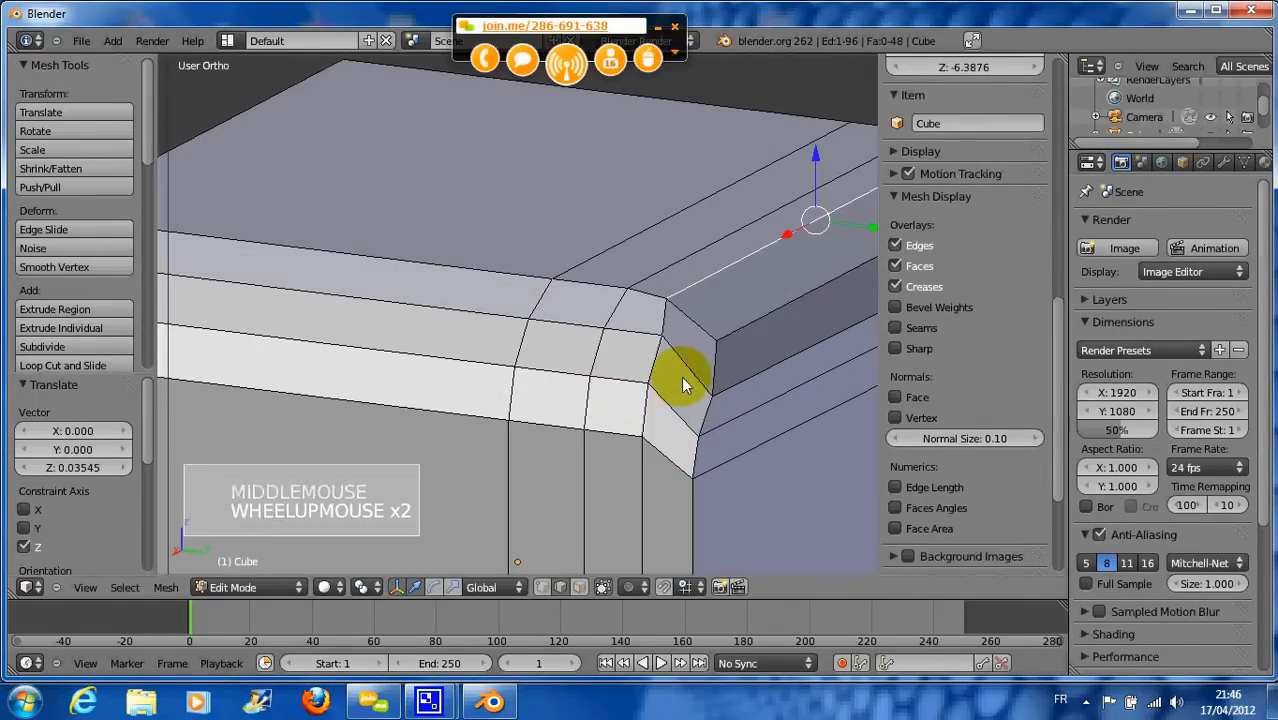
pyautogui.moveTo(681, 376); pyautogui.dragTo(271, 277, button='middle')
pyautogui.scroll(-1, 320, 348)
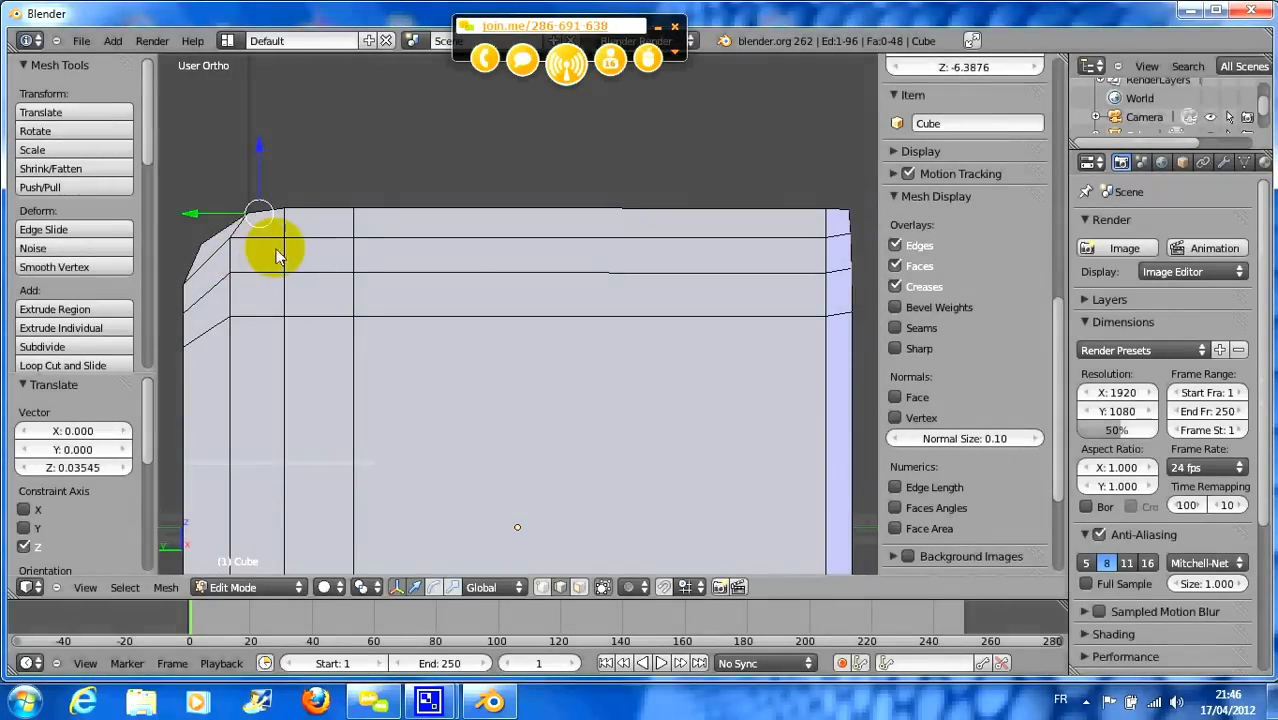
pyautogui.rightClick(253, 244)
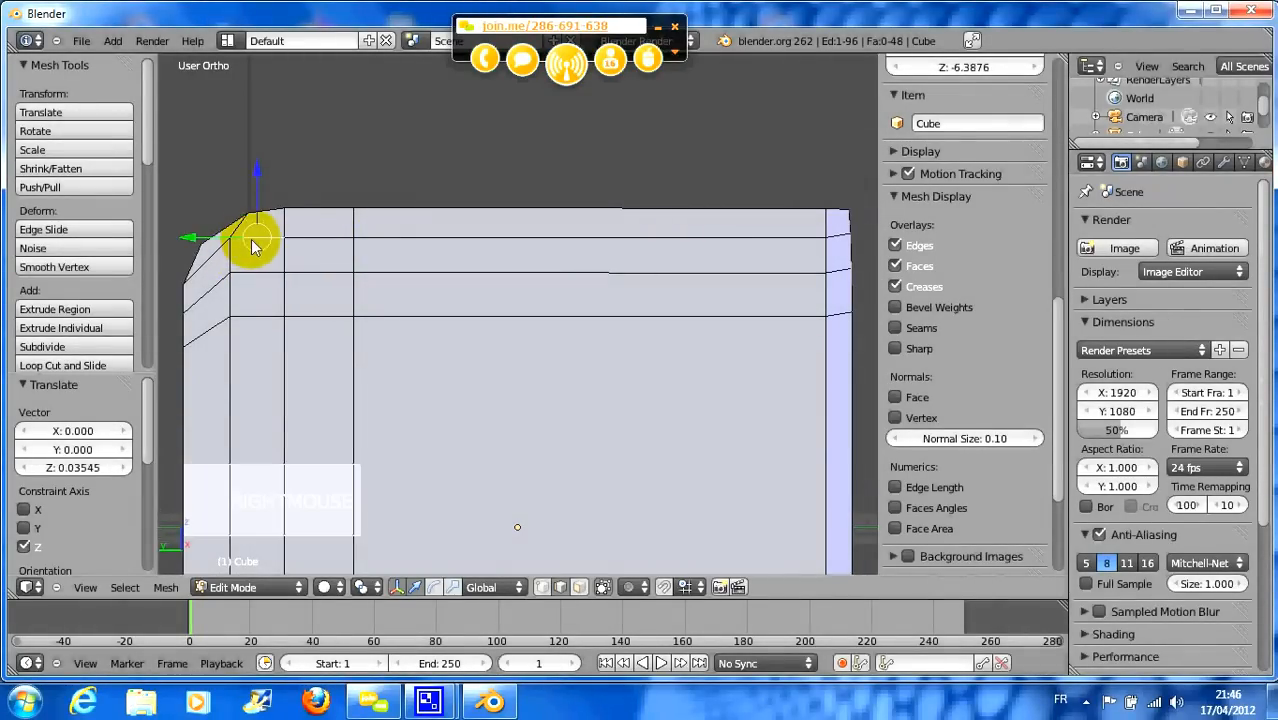
pyautogui.moveTo(257, 195); pyautogui.dragTo(258, 200)
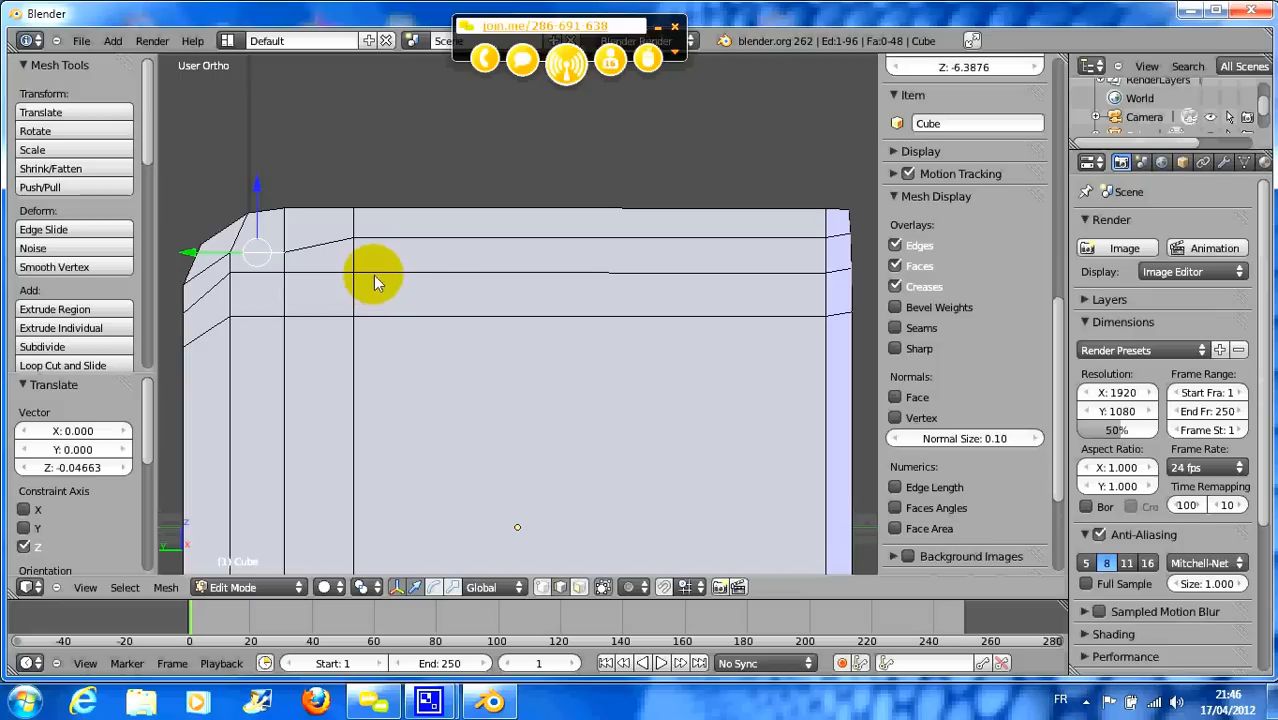
# - Select the lowest horizontal edge loop around the cube's rounded upper part and lower it along Z
pyautogui.moveTo(457, 284); pyautogui.dragTo(350, 308, button='middle')
pyautogui.keyDown('alt'); pyautogui.rightClick(347, 306); pyautogui.keyUp('alt')
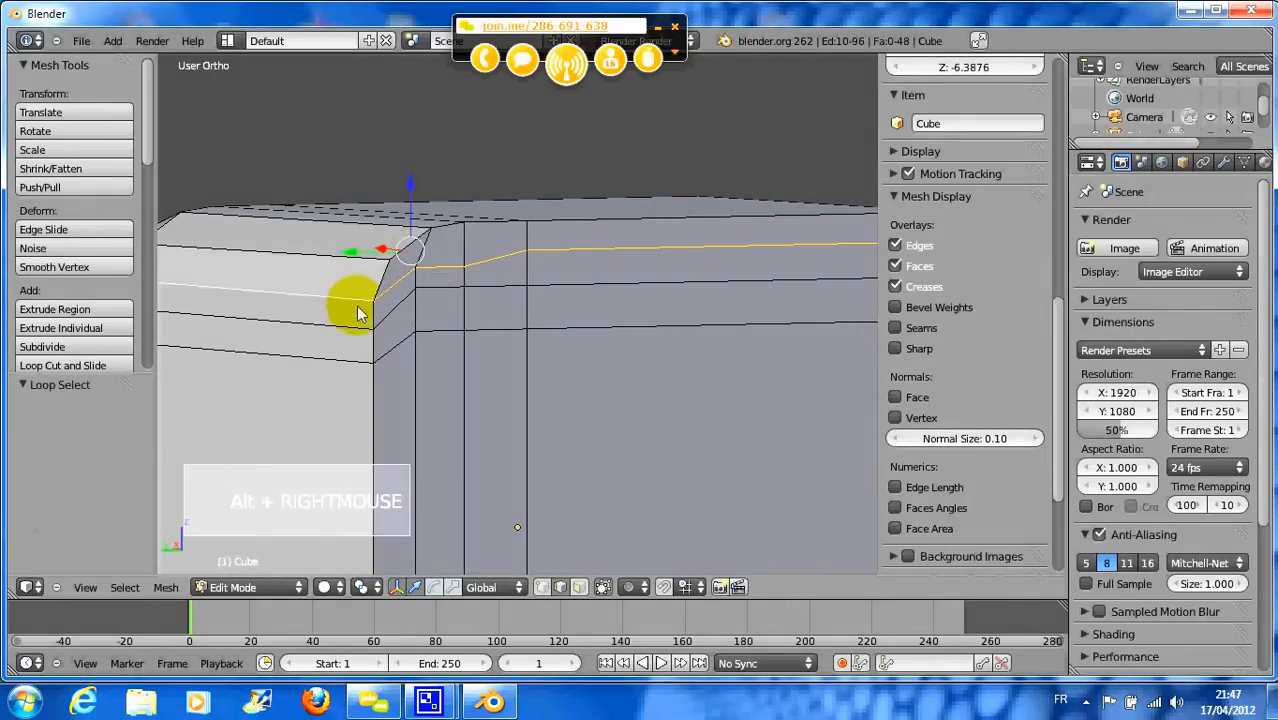
pyautogui.scroll(-2, 645, 279)
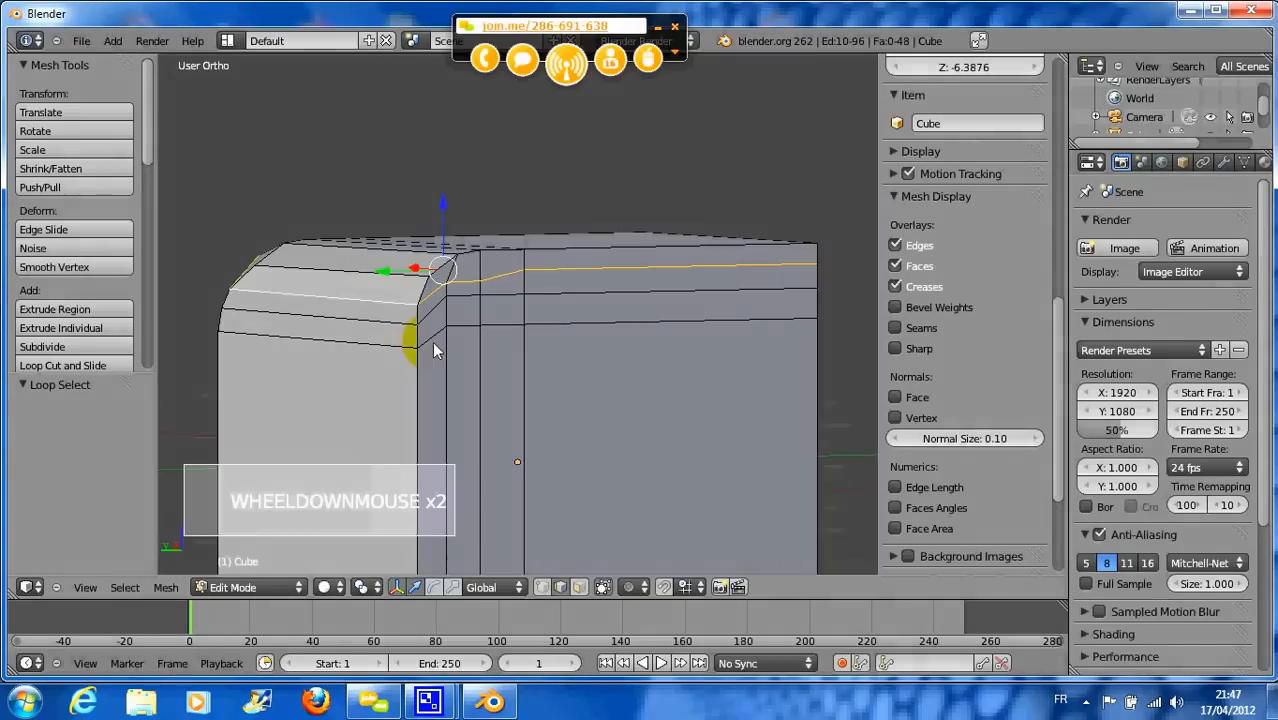
pyautogui.moveTo(433, 349); pyautogui.dragTo(571, 322, button='middle')
pyautogui.keyDown('alt'); pyautogui.rightClick(516, 351); pyautogui.keyUp('alt')
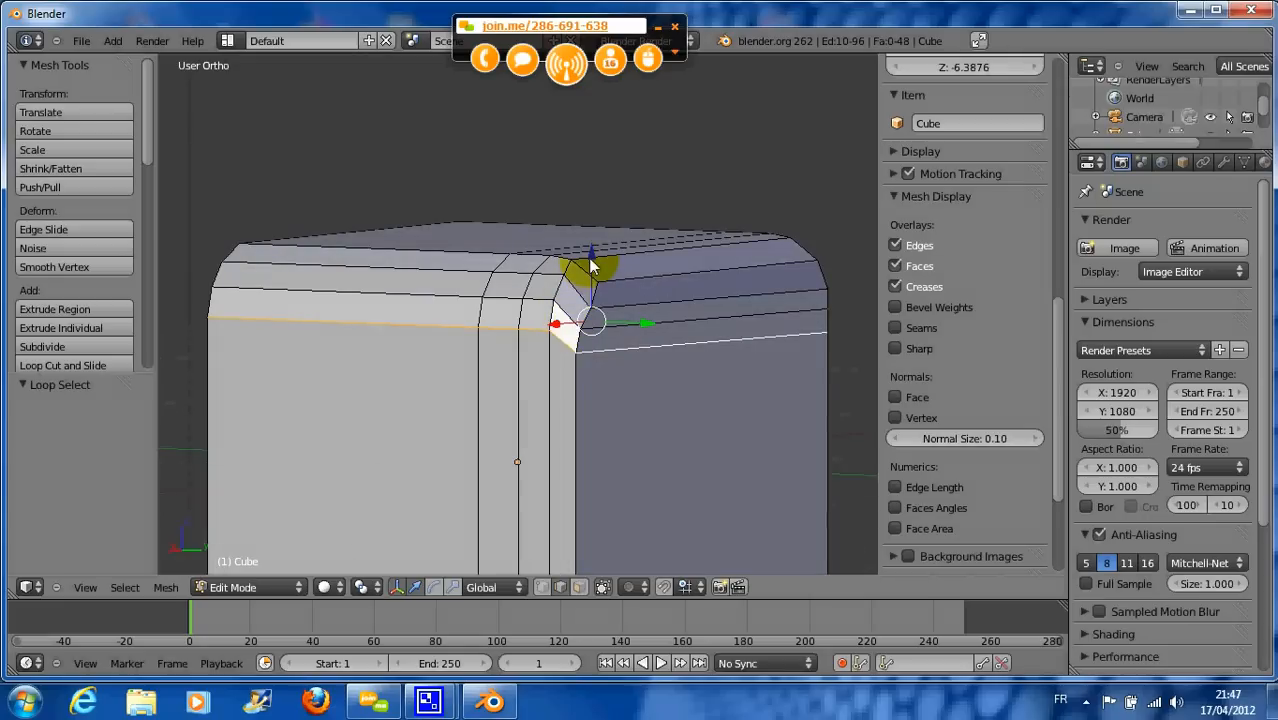
pyautogui.moveTo(588, 258); pyautogui.dragTo(614, 337)
# - Lower the next two horizontal edge loops along Z, moving the upper one about -0.092
pyautogui.keyDown('alt'); pyautogui.rightClick(614, 325); pyautogui.keyUp('alt')
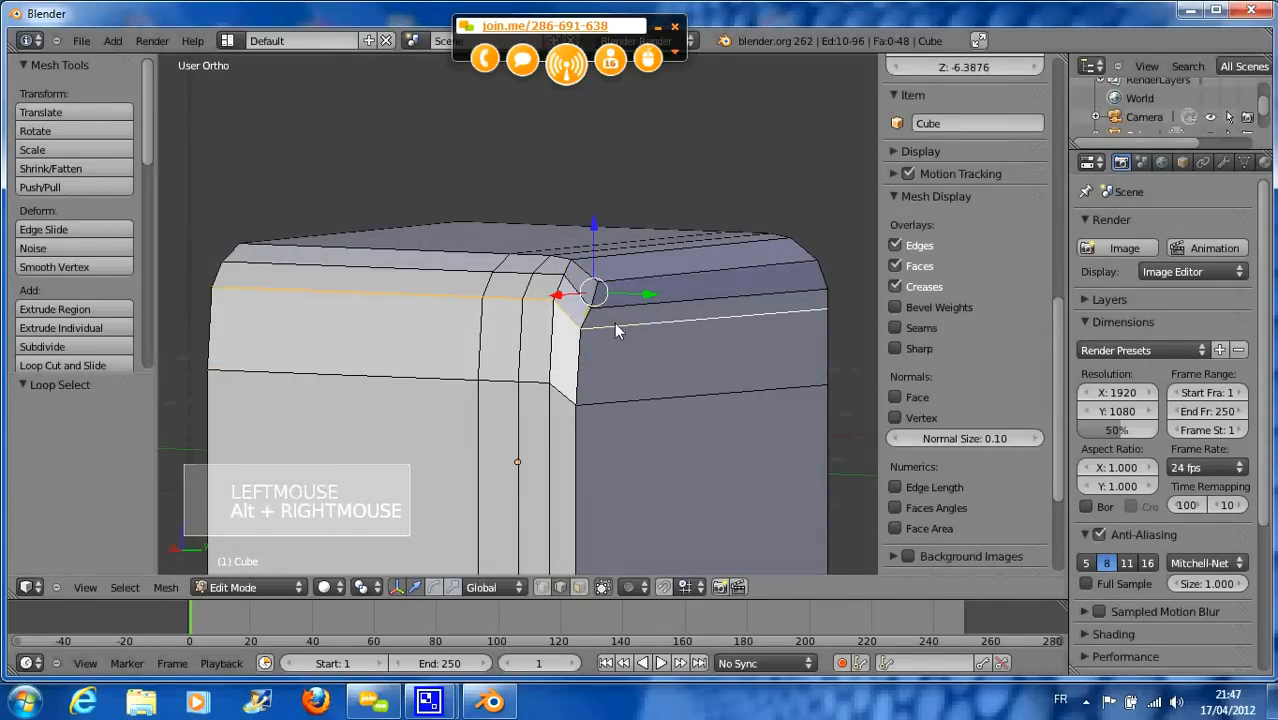
pyautogui.moveTo(594, 252); pyautogui.dragTo(617, 320)
pyautogui.keyDown('alt'); pyautogui.rightClick(617, 306); pyautogui.keyUp('alt')
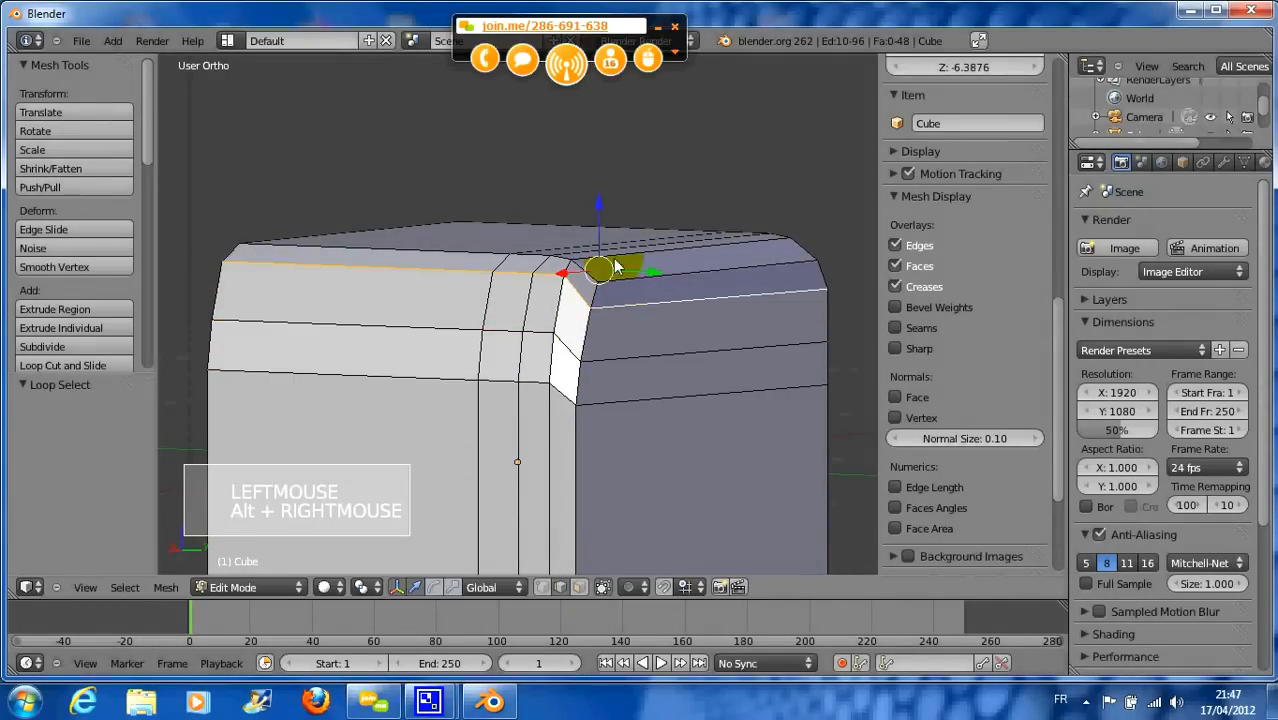
pyautogui.moveTo(602, 217); pyautogui.dragTo(604, 240)
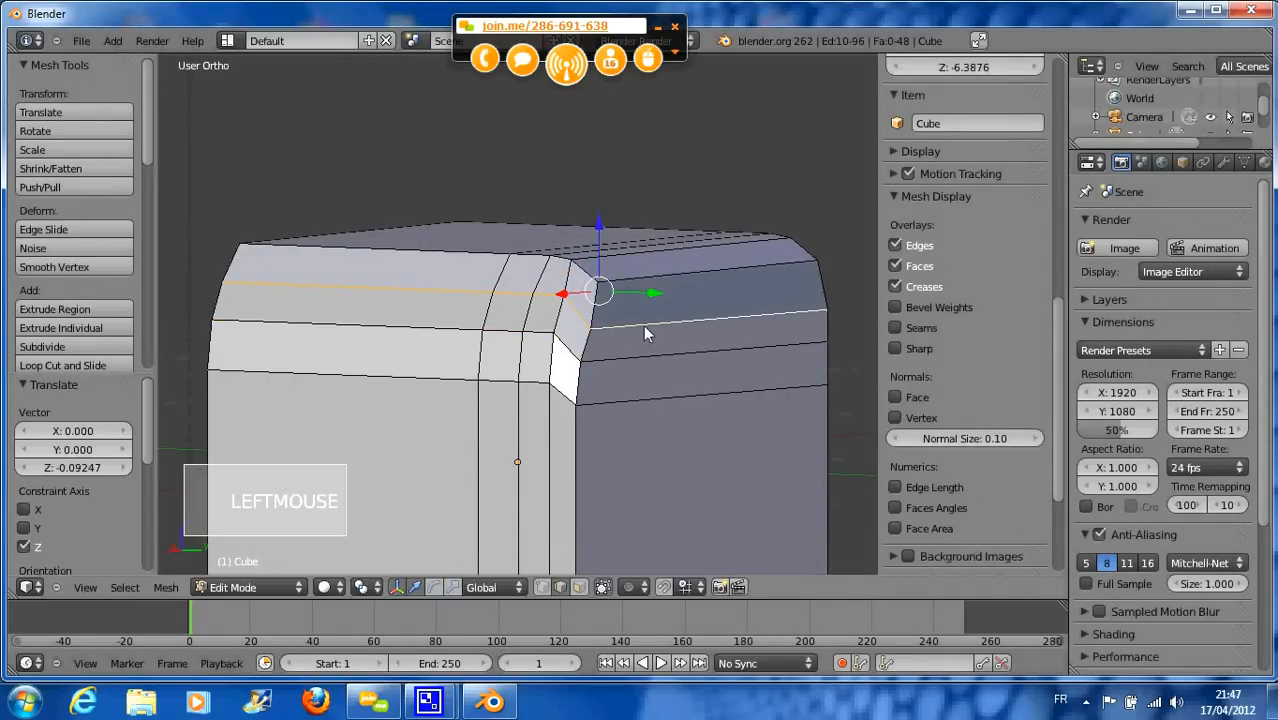
# - Select the edge loop where the top face meets the +X rounding and lower it about -0.045 along Z
pyautogui.keyDown('alt'); pyautogui.rightClick(626, 278); pyautogui.keyUp('alt')
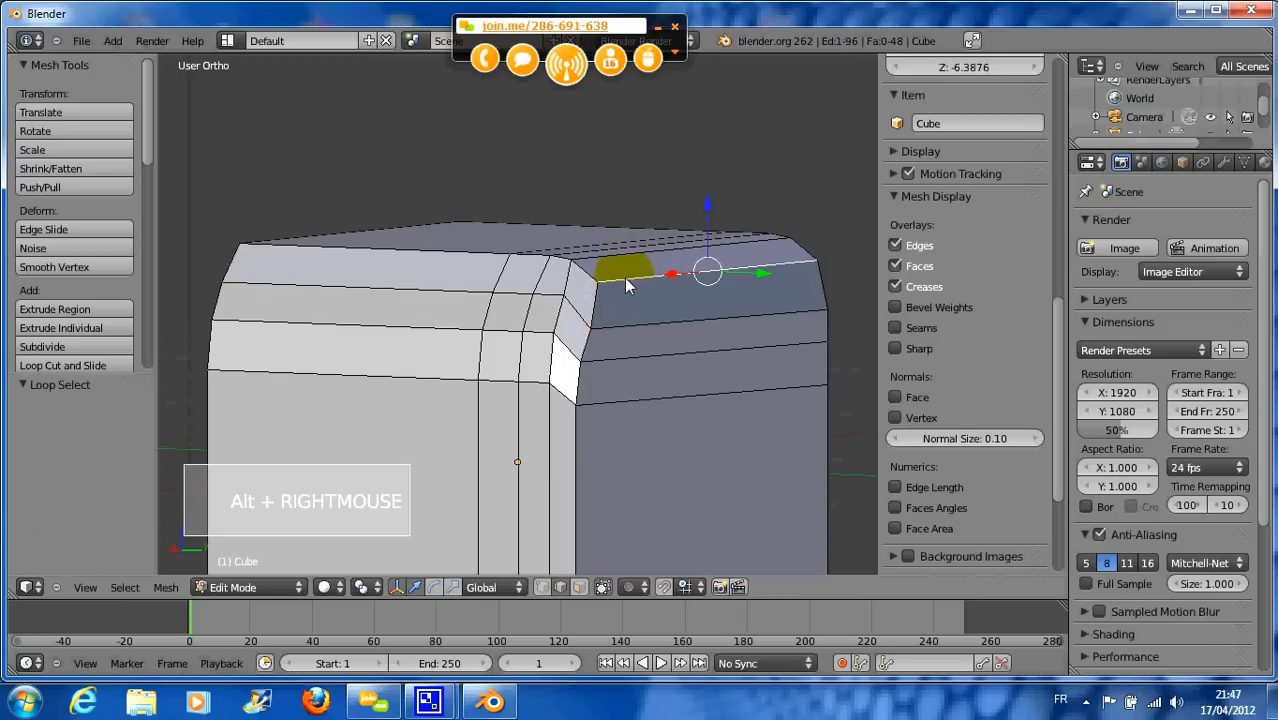
pyautogui.keyDown('alt'); pyautogui.rightClick(654, 323); pyautogui.keyUp('alt')
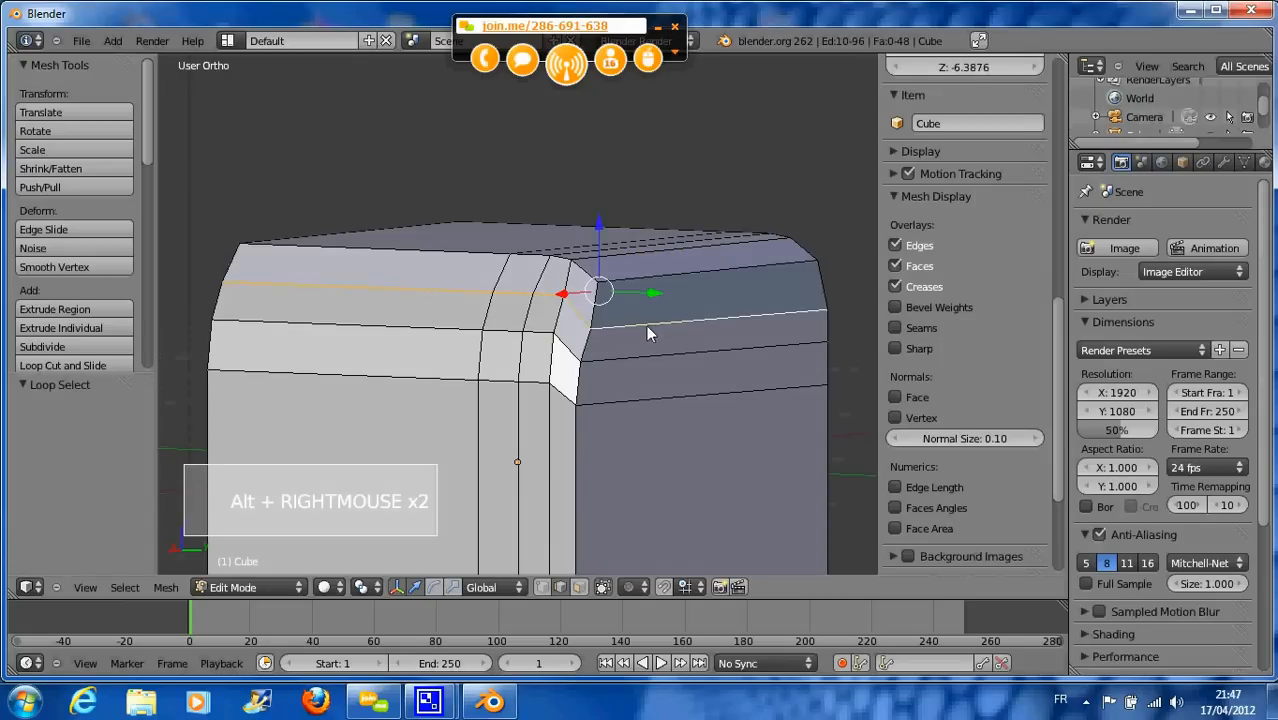
pyautogui.keyDown('alt'); pyautogui.rightClick(543, 283); pyautogui.keyUp('alt')
pyautogui.moveTo(543, 283); pyautogui.dragTo(628, 342, button='middle')
pyautogui.moveTo(511, 267); pyautogui.dragTo(512, 277)
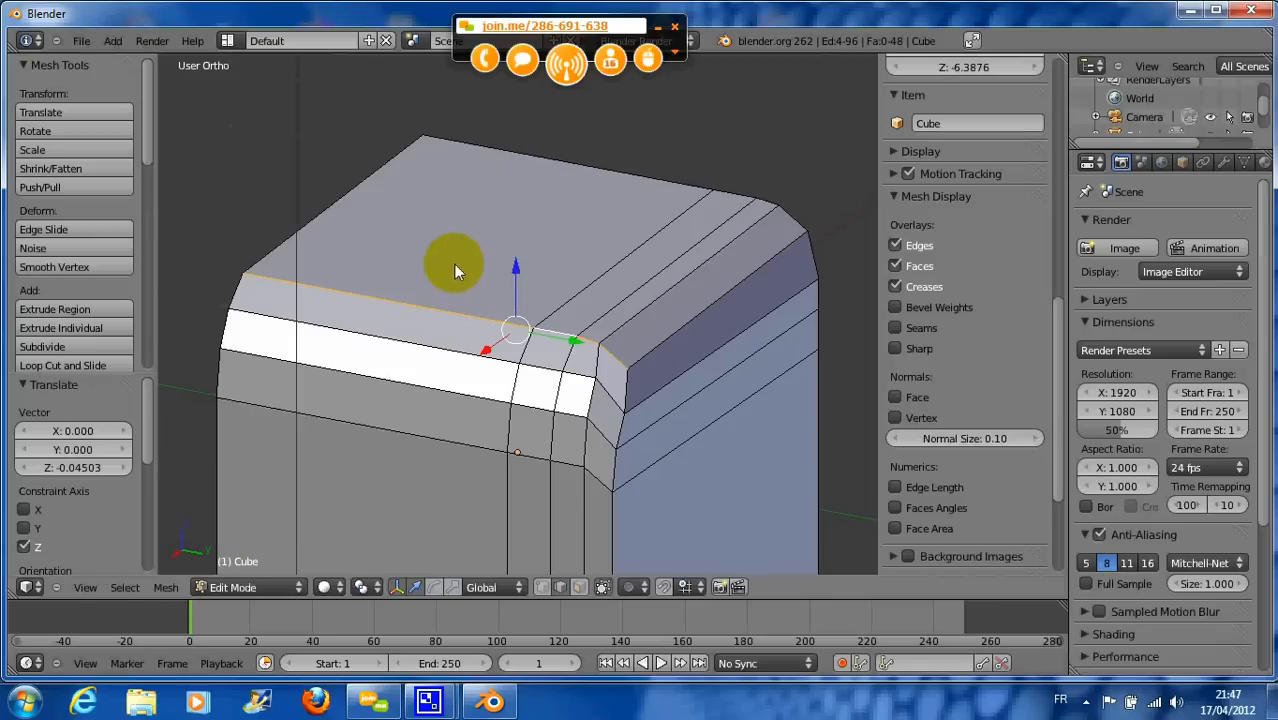
# - Raise the cube's upper -Y edge about 0.225 along Z
pyautogui.keyDown('alt'); pyautogui.middleClick(516, 264); pyautogui.keyUp('alt')
pyautogui.keyDown('alt'); pyautogui.rightClick(374, 199); pyautogui.keyUp('alt')
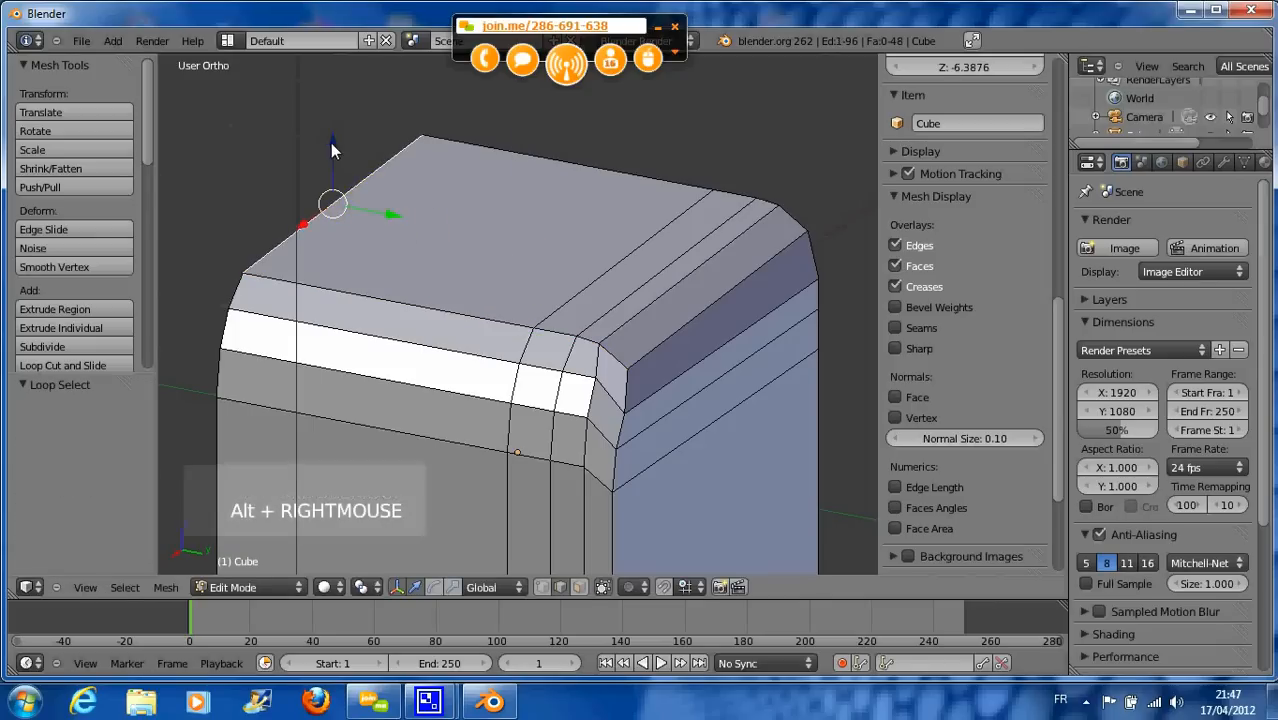
pyautogui.moveTo(330, 143); pyautogui.dragTo(333, 100)
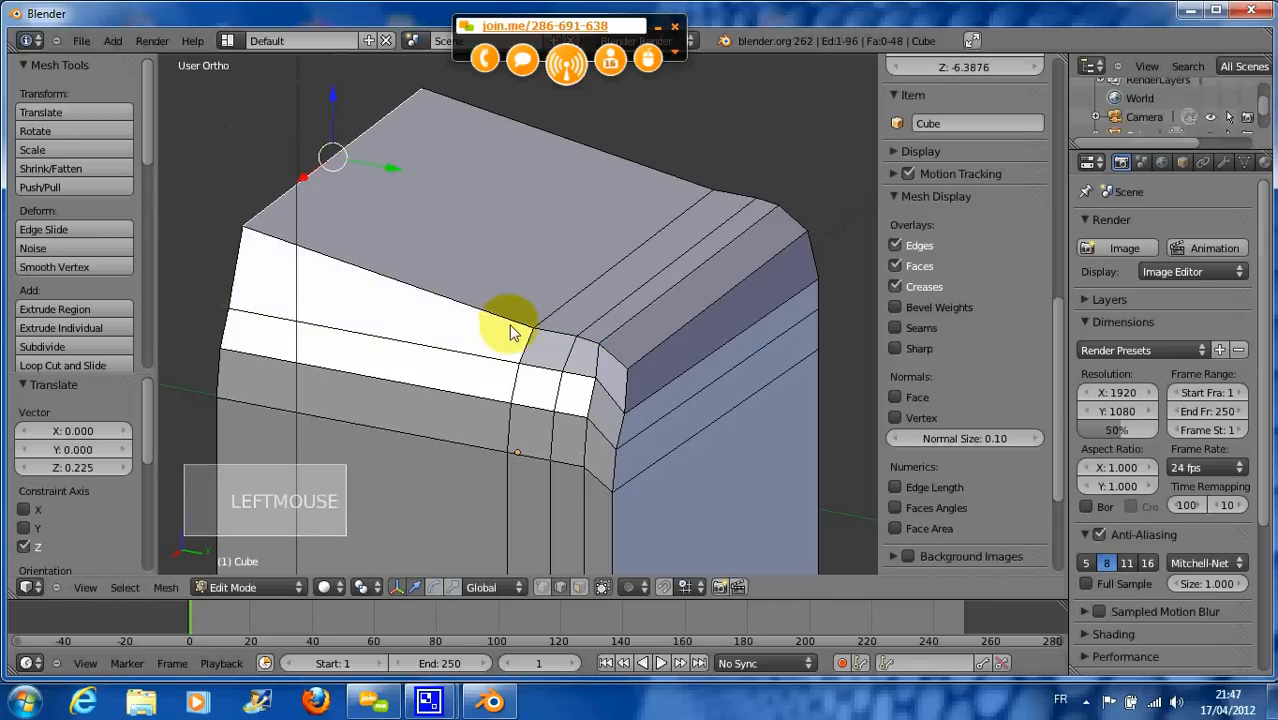
# - Try edge-loop selection on the cube's vertical corner edges and on its bottom edge
pyautogui.scroll(-3, 512, 338)
pyautogui.moveTo(516, 348); pyautogui.dragTo(463, 335, button='middle')
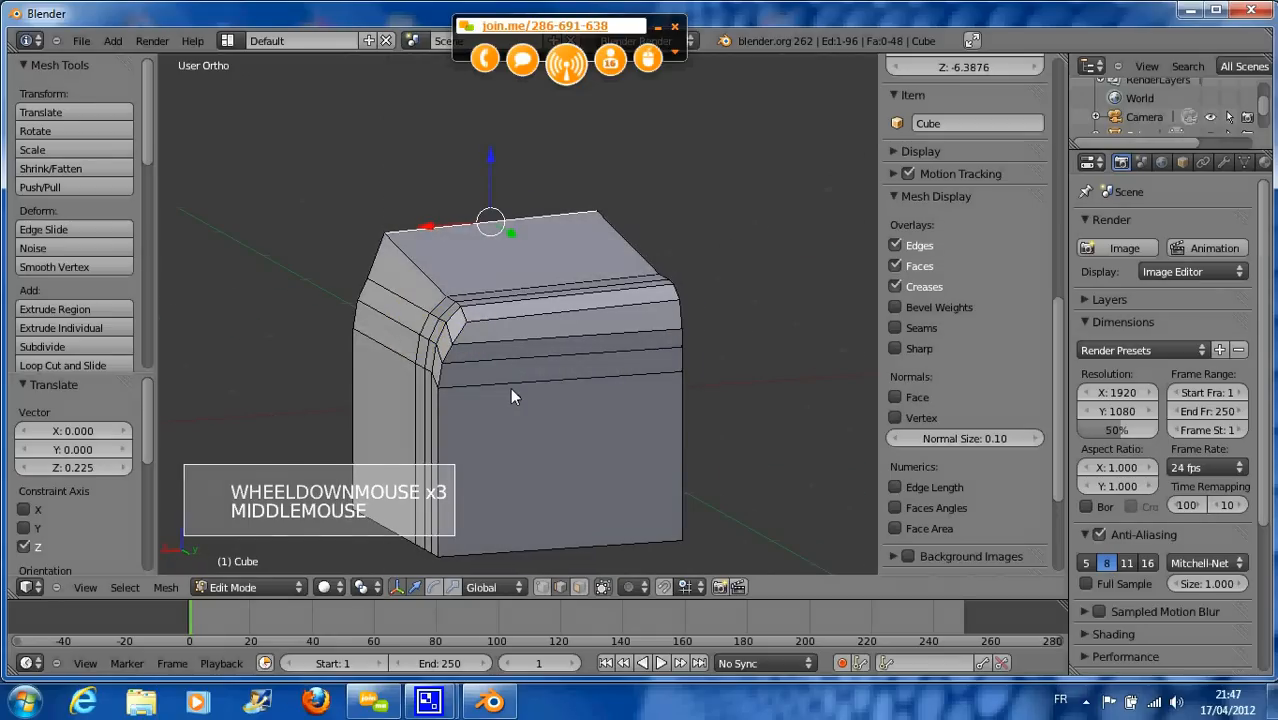
pyautogui.keyDown('alt'); pyautogui.rightClick(432, 388); pyautogui.keyUp('alt')
pyautogui.moveTo(452, 400); pyautogui.dragTo(548, 432, button='middle')
pyautogui.keyDown('alt'); pyautogui.rightClick(540, 434); pyautogui.keyUp('alt')
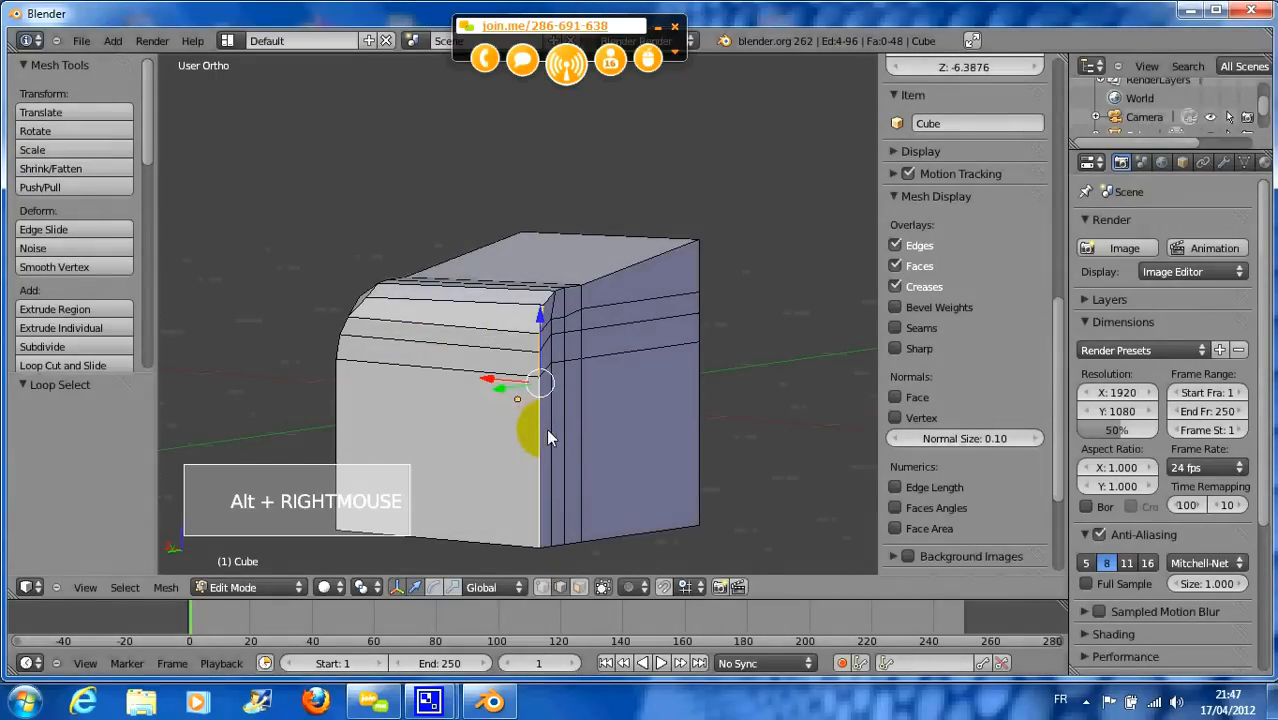
pyautogui.keyDown('alt'); pyautogui.rightClick(596, 540); pyautogui.keyUp('alt')
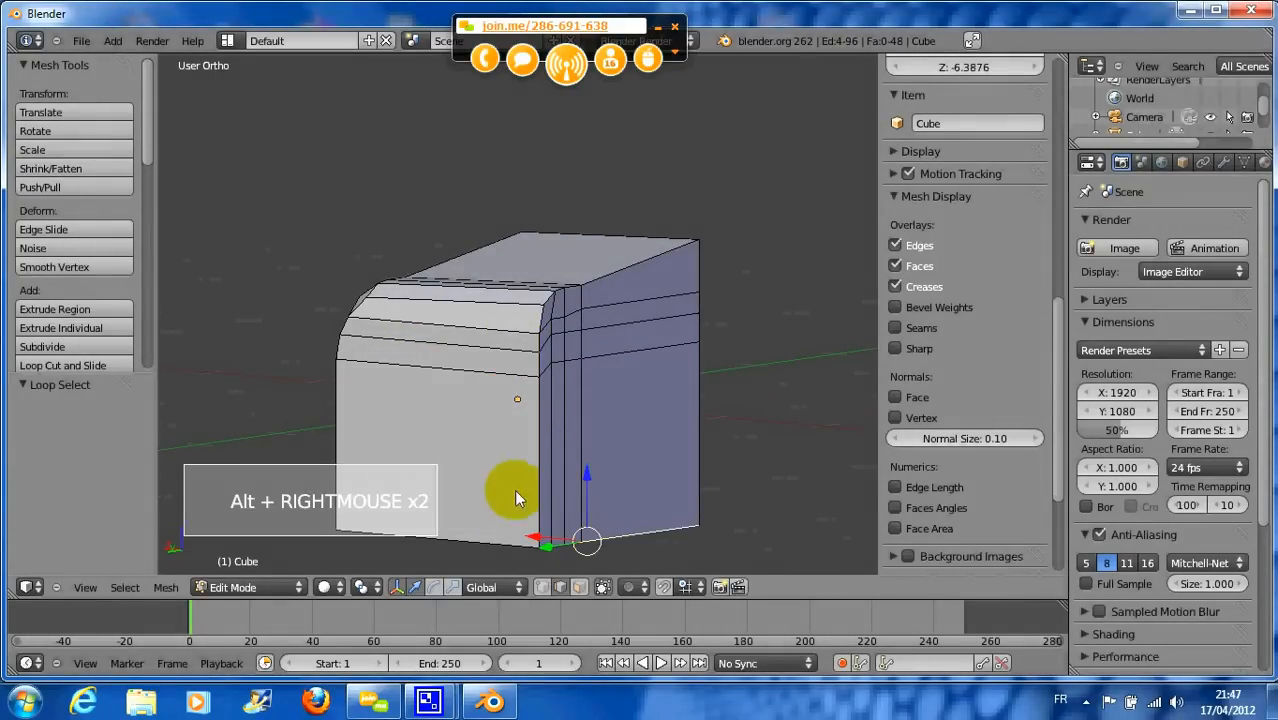
# - Scale the innermost vertical edge loop near the cube's +Y end to about 0.713 and move it about -0.524 along Y
pyautogui.moveTo(516, 497); pyautogui.dragTo(559, 414, button='middle')
pyautogui.keyDown('alt'); pyautogui.rightClick(547, 397); pyautogui.keyUp('alt')
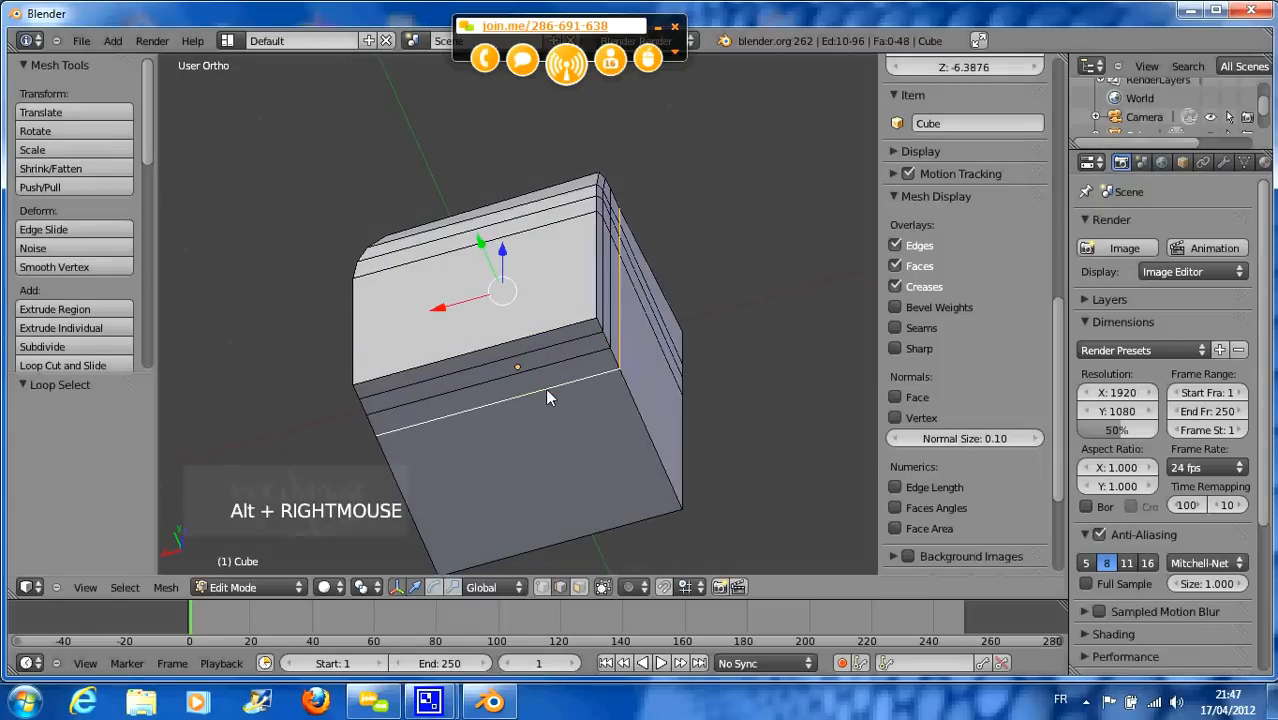
pyautogui.keyDown('alt'); pyautogui.middleClick(483, 422); pyautogui.keyUp('alt')
pyautogui.moveTo(483, 422); pyautogui.dragTo(593, 510, button='middle')
pyautogui.press('s')
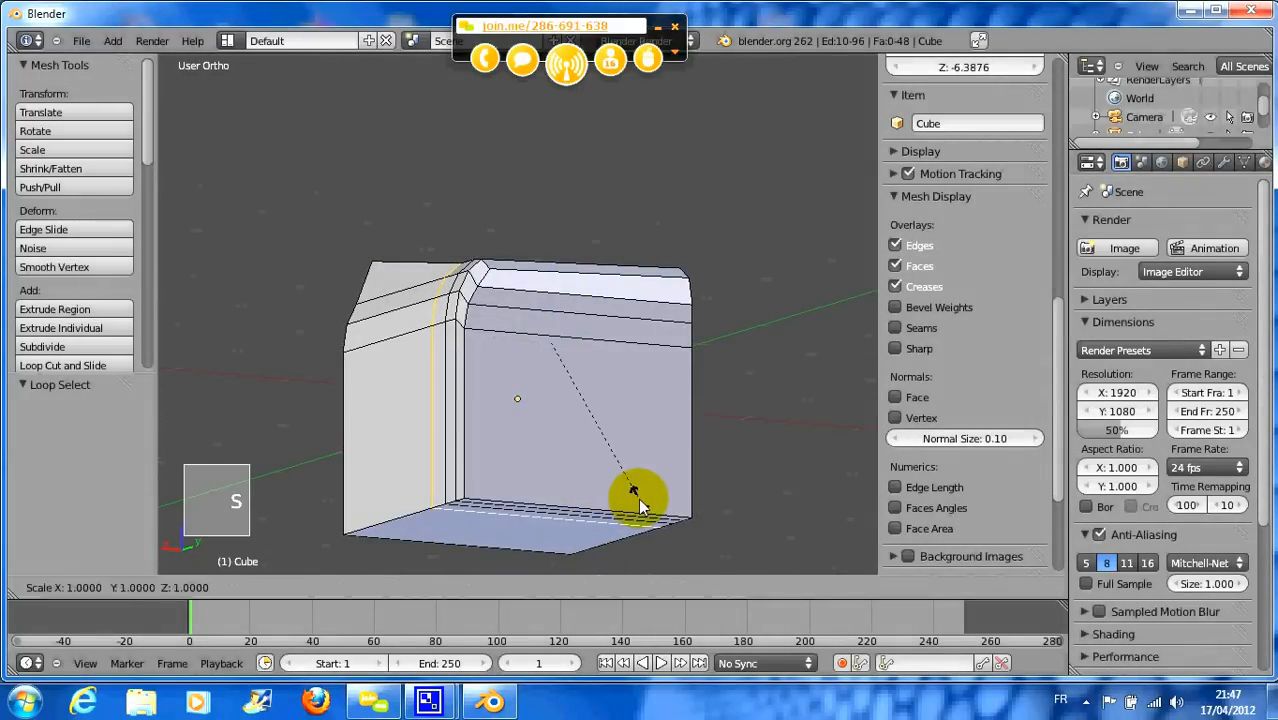
pyautogui.click(602, 459)
pyautogui.moveTo(541, 429); pyautogui.dragTo(658, 368, button='middle')
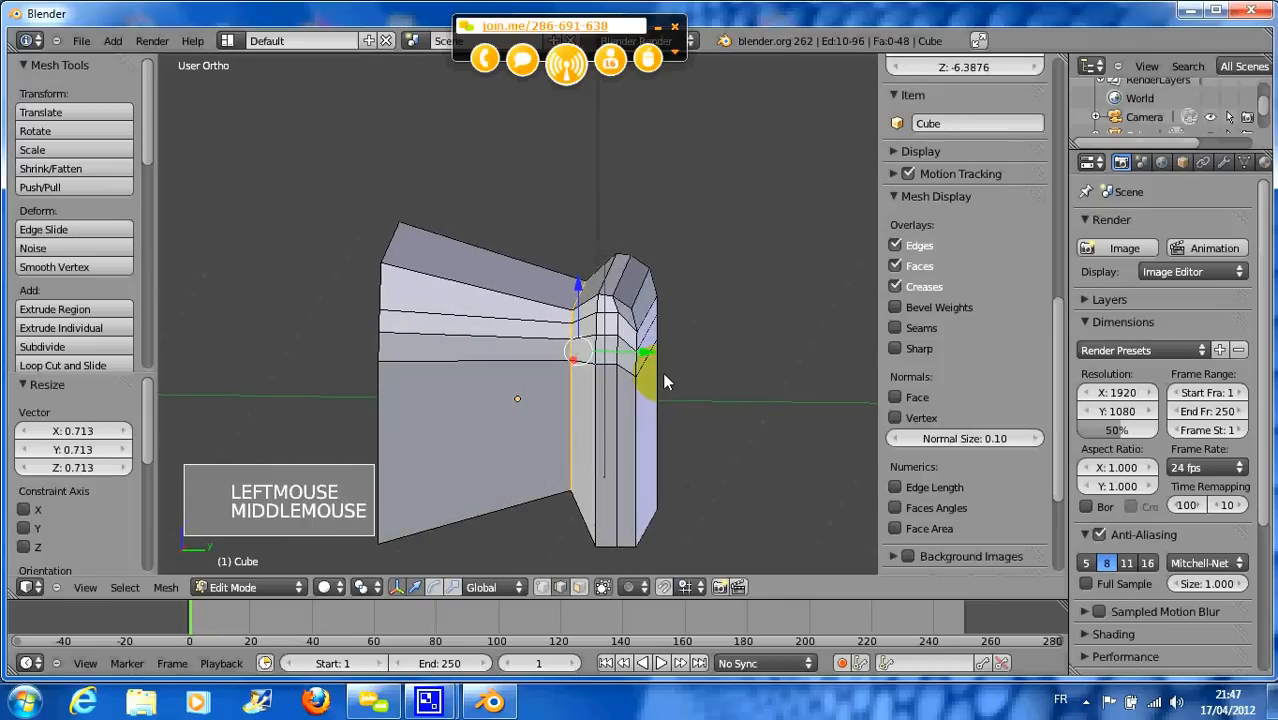
pyautogui.moveTo(650, 365); pyautogui.dragTo(575, 355)
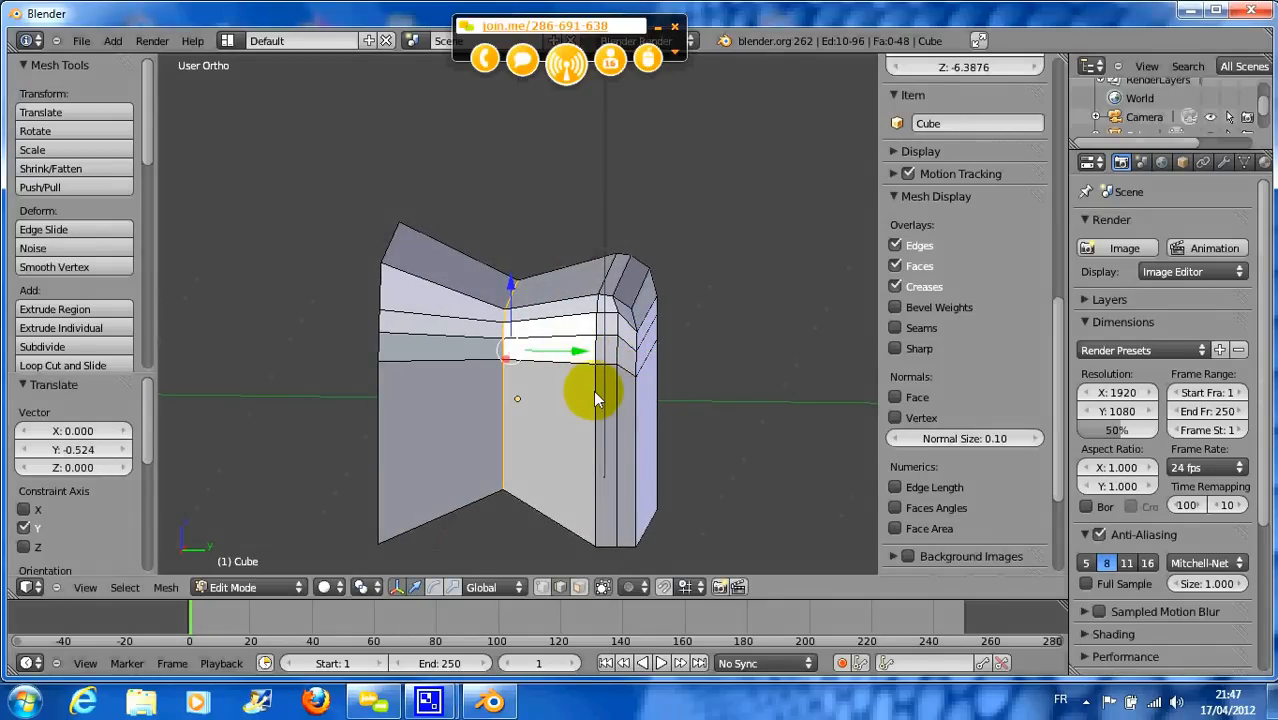
# - Move the neighbouring vertical edge loop on the +Y side about -0.326 along Y and scale it to about 0.348
pyautogui.keyDown('alt'); pyautogui.rightClick(593, 390); pyautogui.keyUp('alt')
pyautogui.moveTo(654, 405); pyautogui.dragTo(679, 348, button='middle')
pyautogui.moveTo(679, 348); pyautogui.dragTo(636, 350)
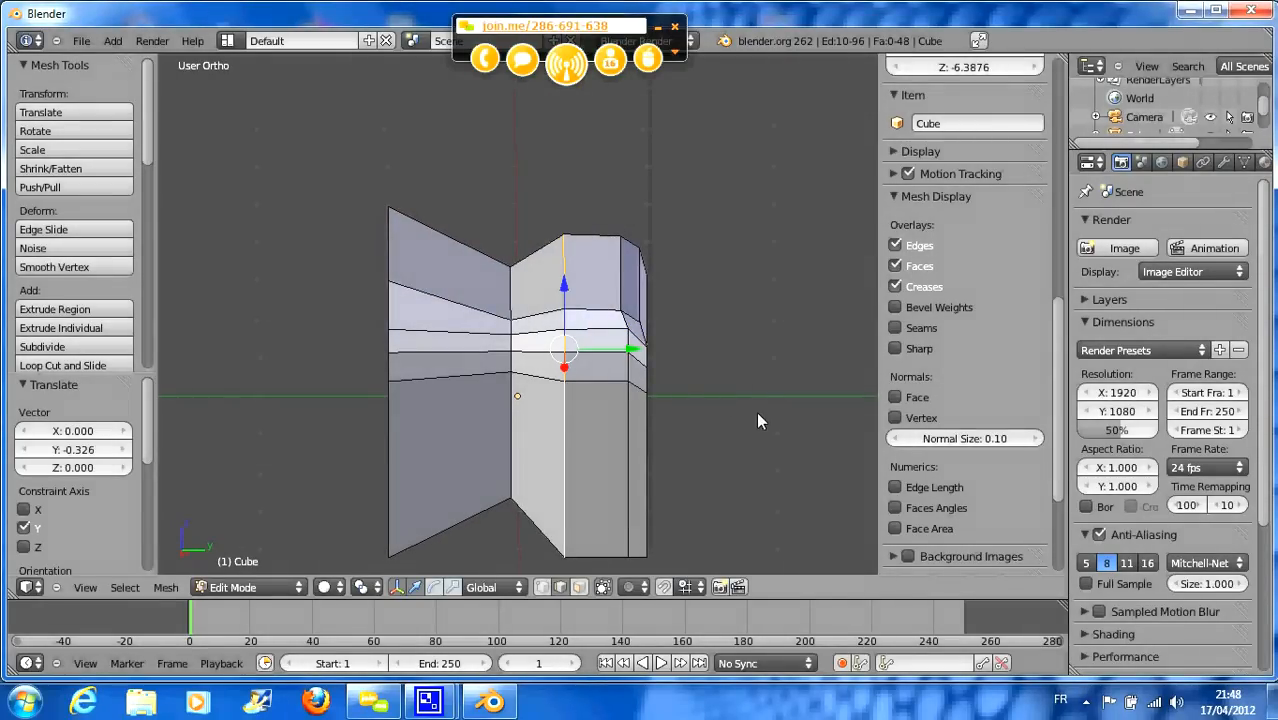
pyautogui.press('s')
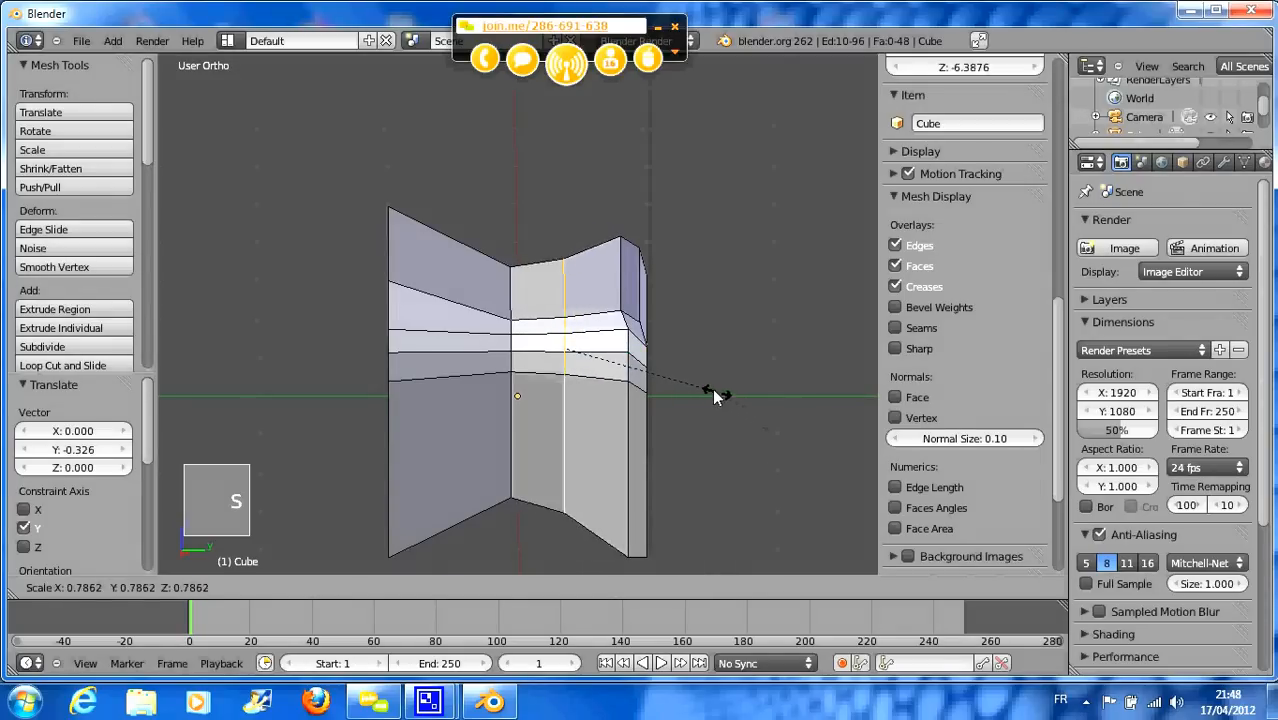
pyautogui.click(638, 362)
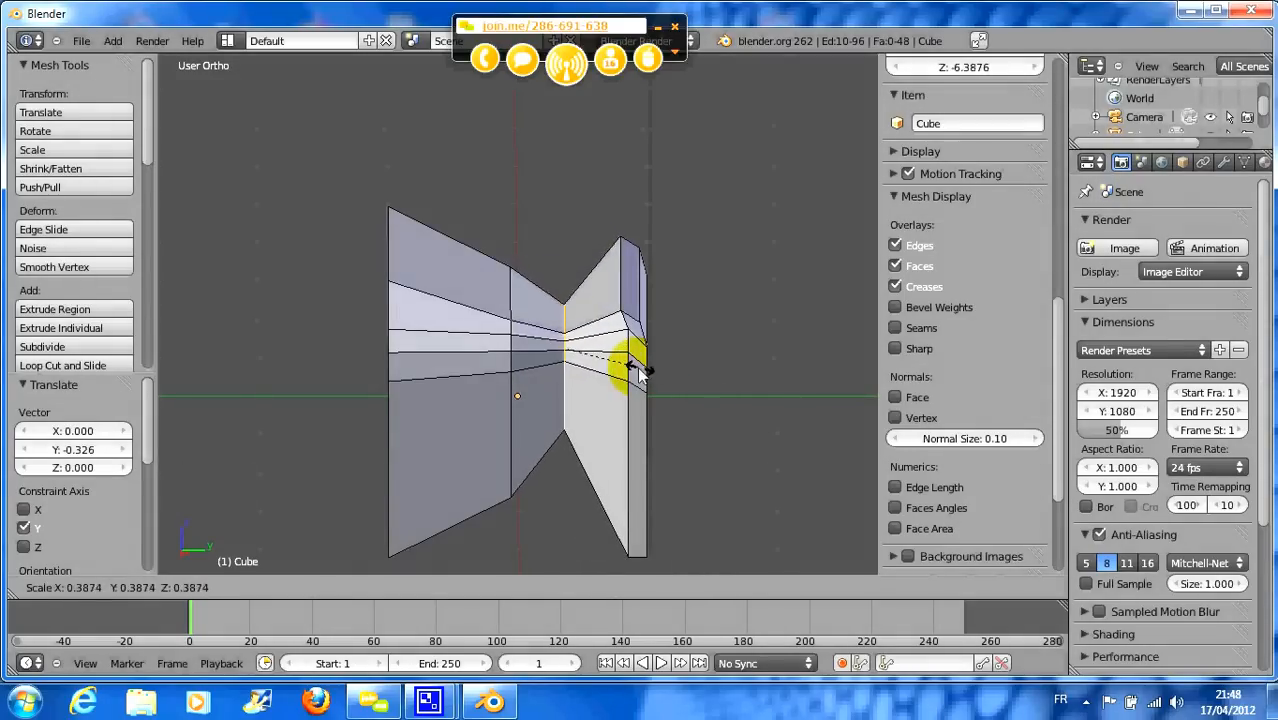
pyautogui.click(610, 375)
pyautogui.moveTo(612, 390); pyautogui.dragTo(612, 420, button='middle')
# - In vertex select mode, select both end vertices of the upper -Y edge and move them about 0.400 along Y
pyautogui.click(543, 590)
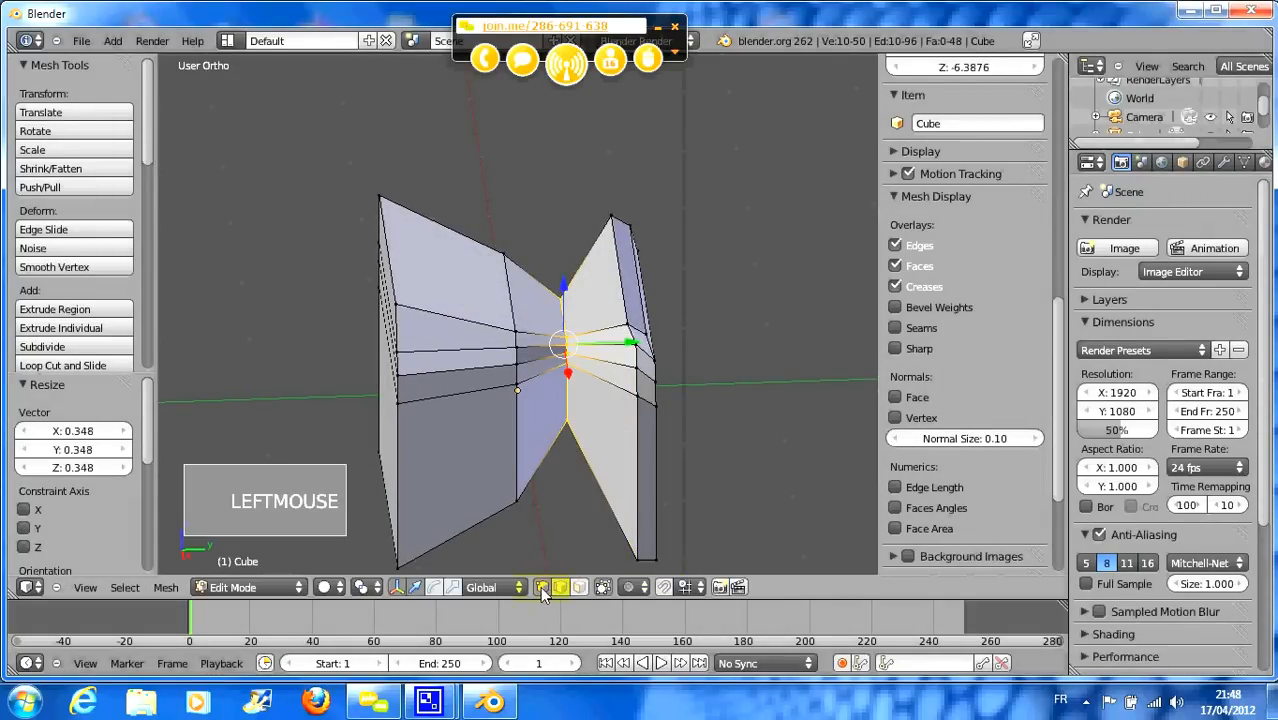
pyautogui.moveTo(583, 419)
pyautogui.mouseDown(button='middle')
pyautogui.moveTo(554, 398)
pyautogui.moveTo(572, 397)
pyautogui.mouseUp(button='middle')
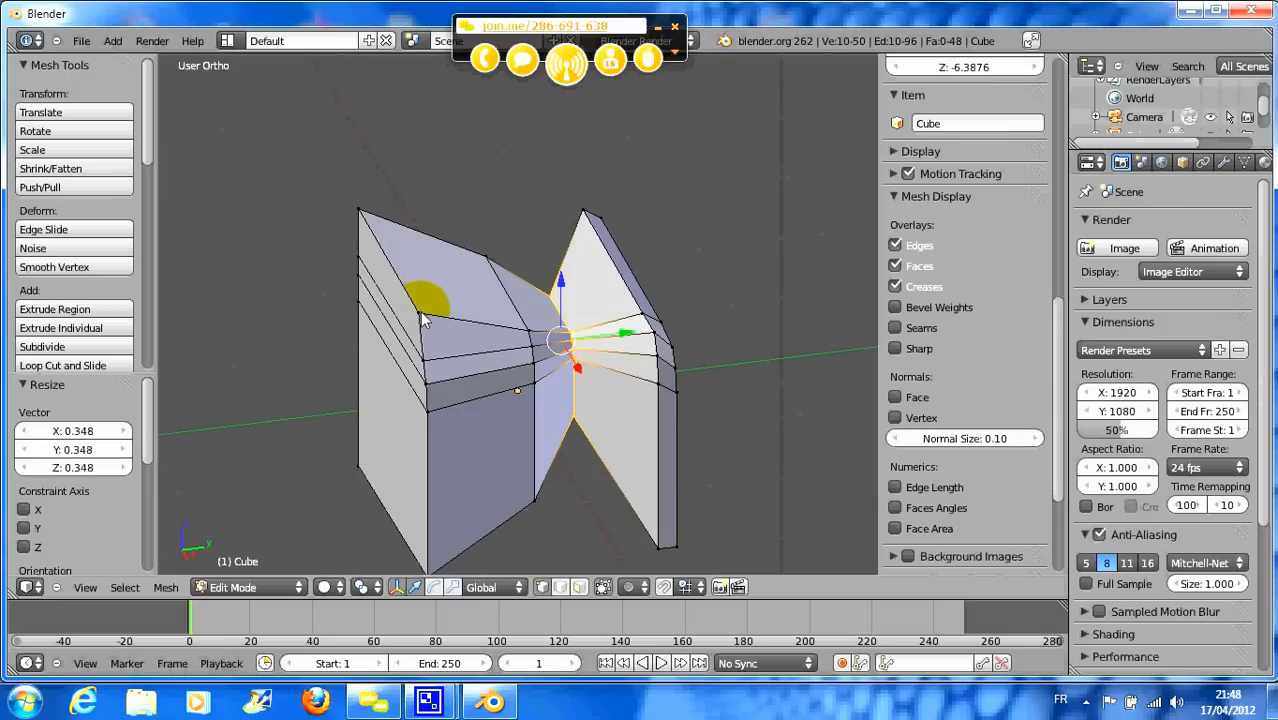
pyautogui.rightClick(481, 333)
pyautogui.keyDown('shift'); pyautogui.rightClick(370, 219); pyautogui.keyUp('shift')
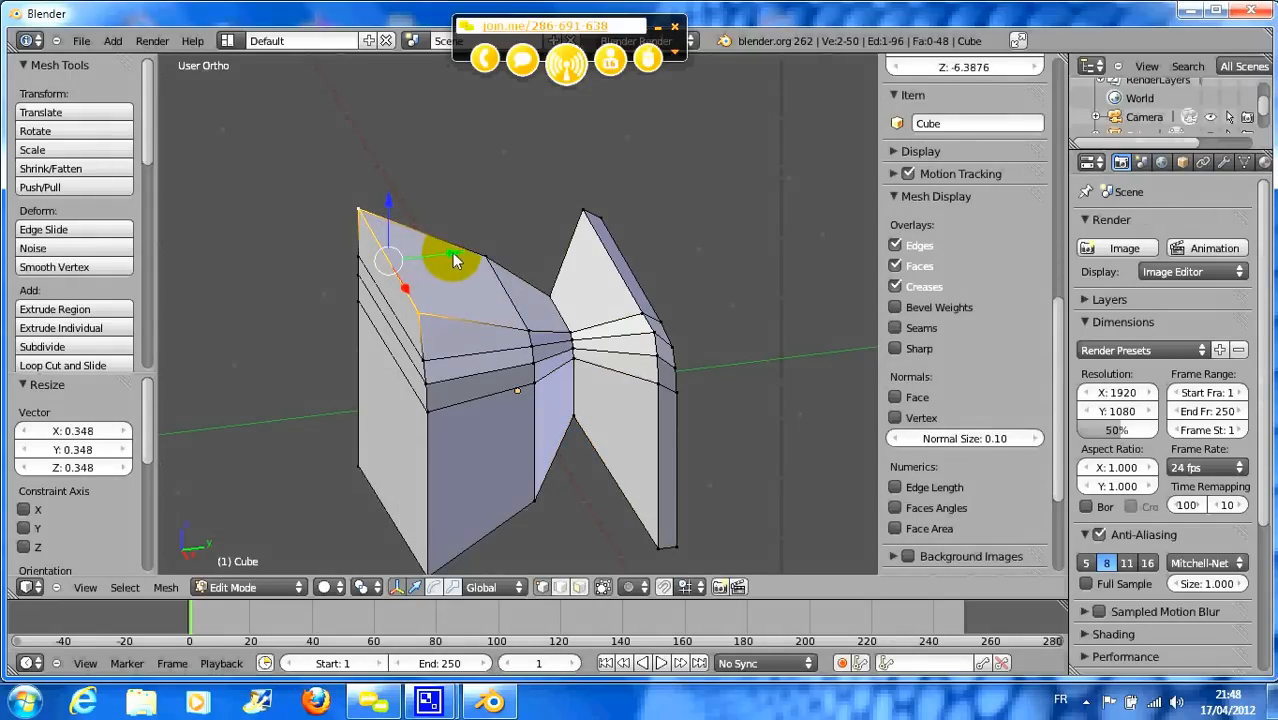
pyautogui.moveTo(455, 260); pyautogui.dragTo(500, 278)
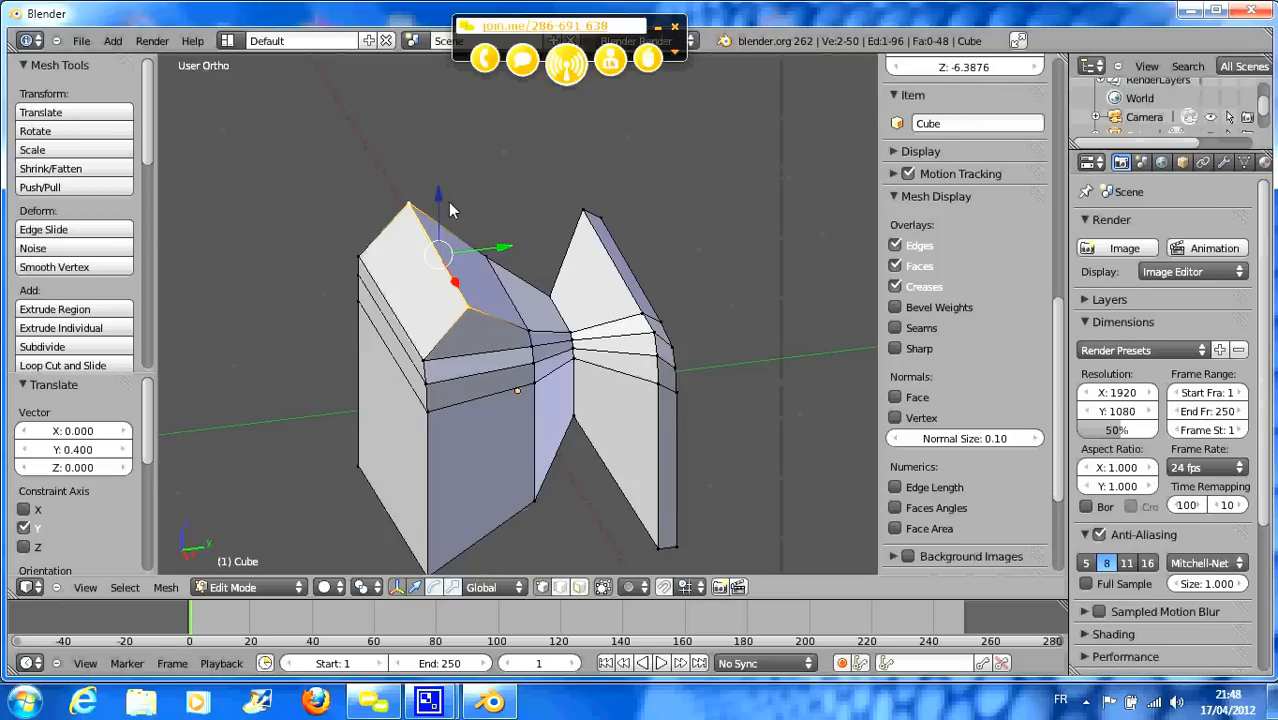
pyautogui.press('r')
pyautogui.press('z')
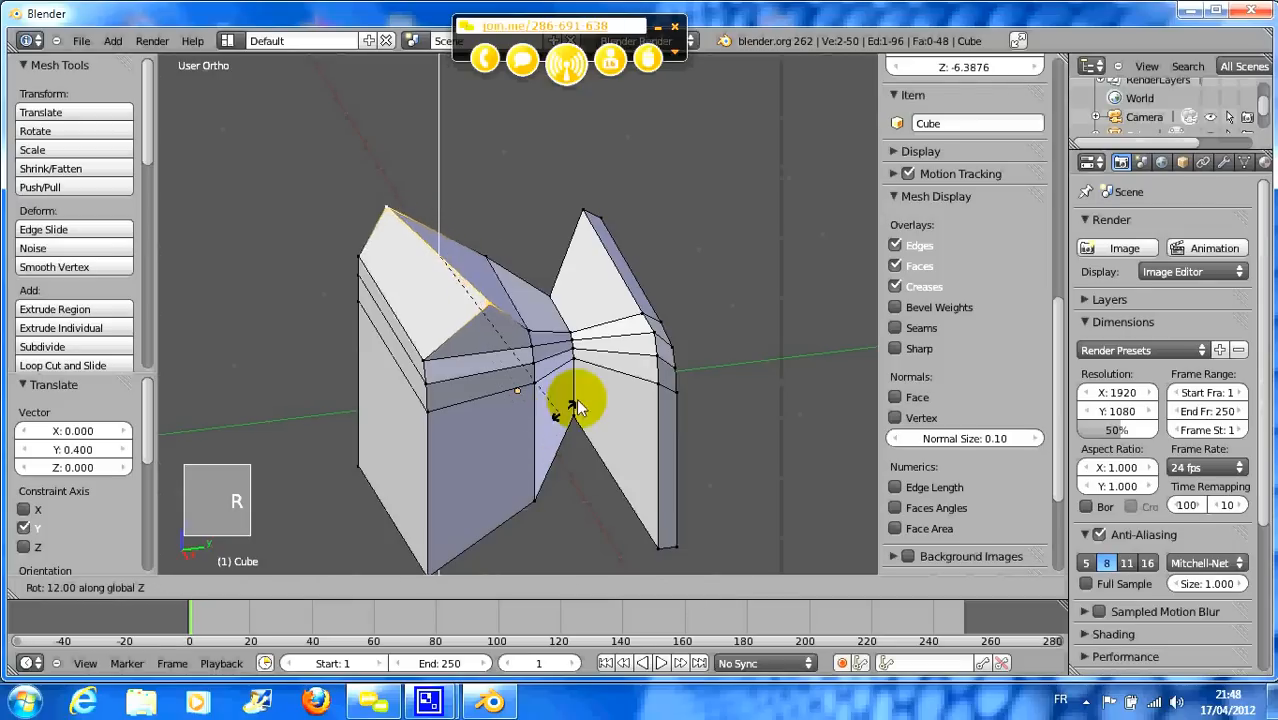
pyautogui.rightClick(525, 420)
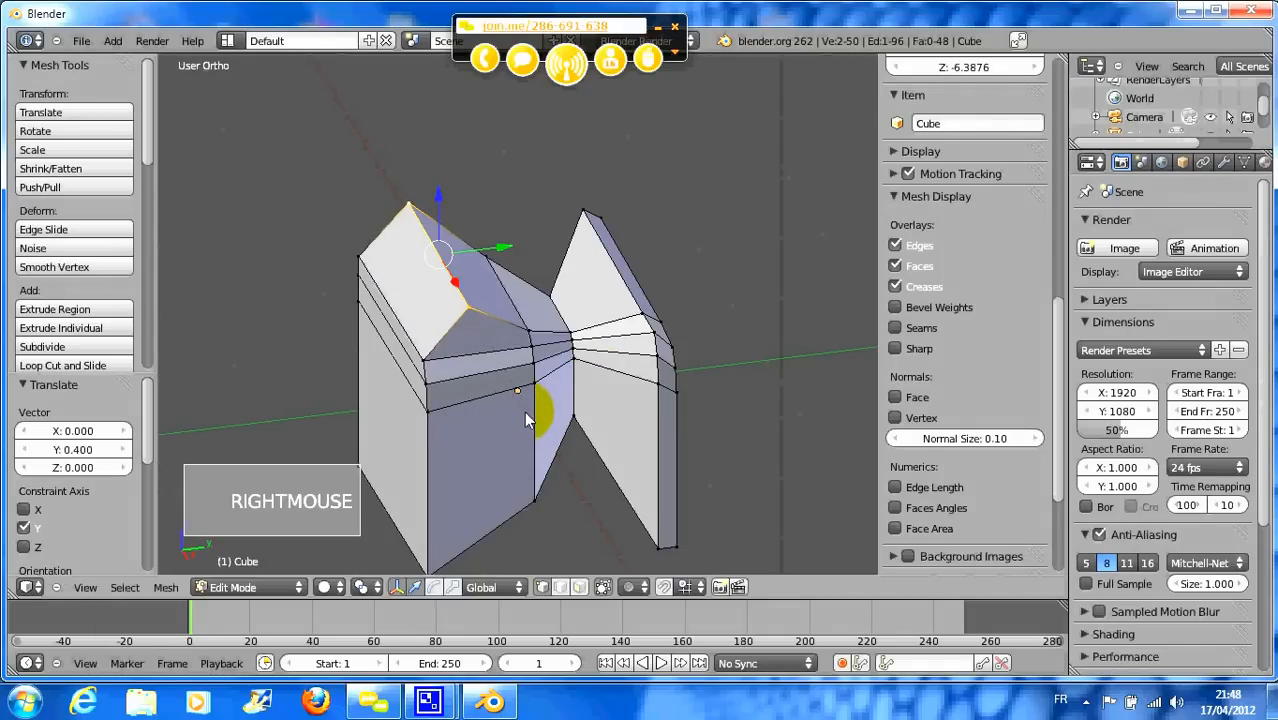
# - Switch to the rotation manipulator and rotate the two selected vertices about 18.8° around X and about 19.8° around Y
pyautogui.click(433, 589)
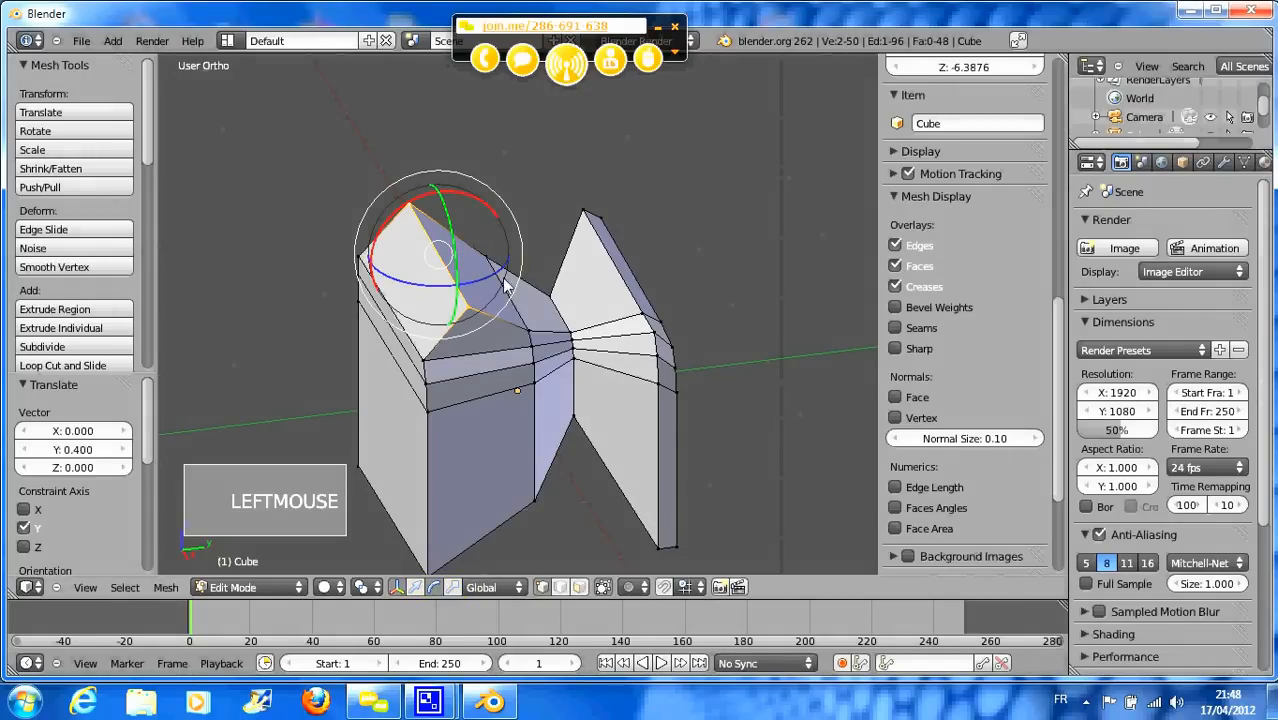
pyautogui.moveTo(500, 283); pyautogui.dragTo(487, 247)
pyautogui.moveTo(426, 199); pyautogui.dragTo(451, 233)
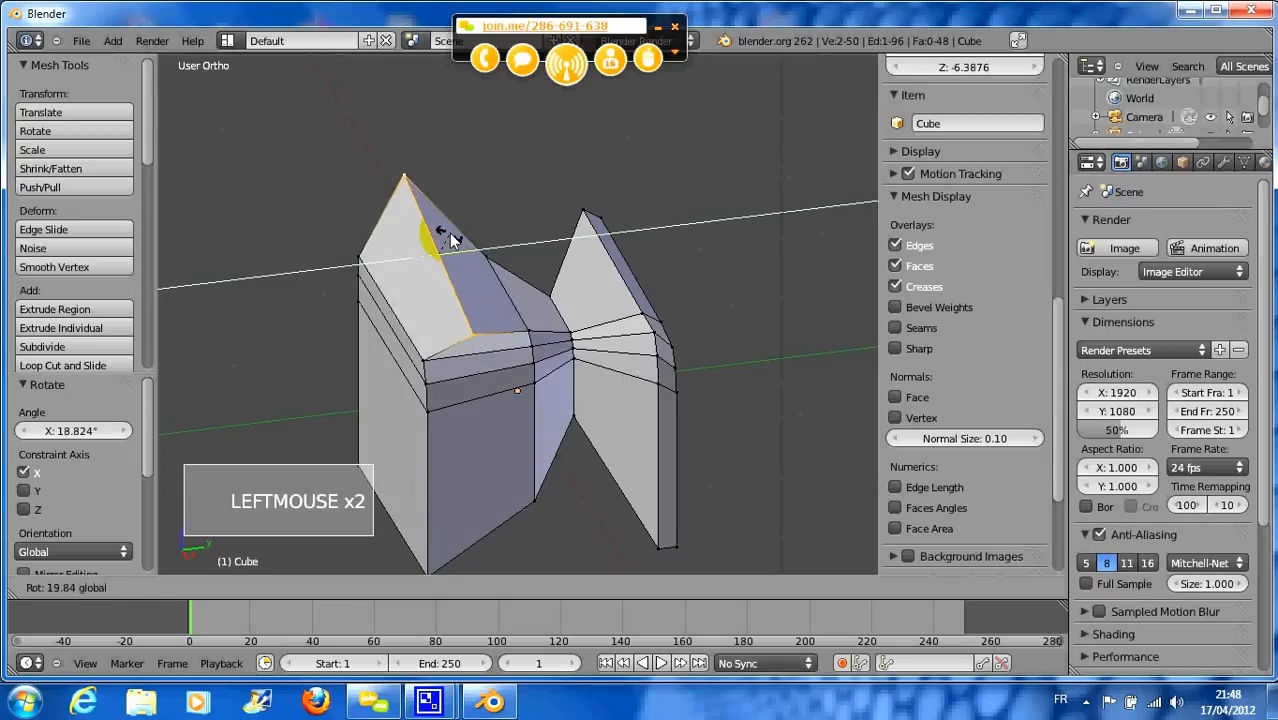
pyautogui.click(450, 238)
# - Add five vertical loop cuts across the large +Y face and around the mesh
pyautogui.moveTo(476, 364); pyautogui.dragTo(580, 425, button='middle')
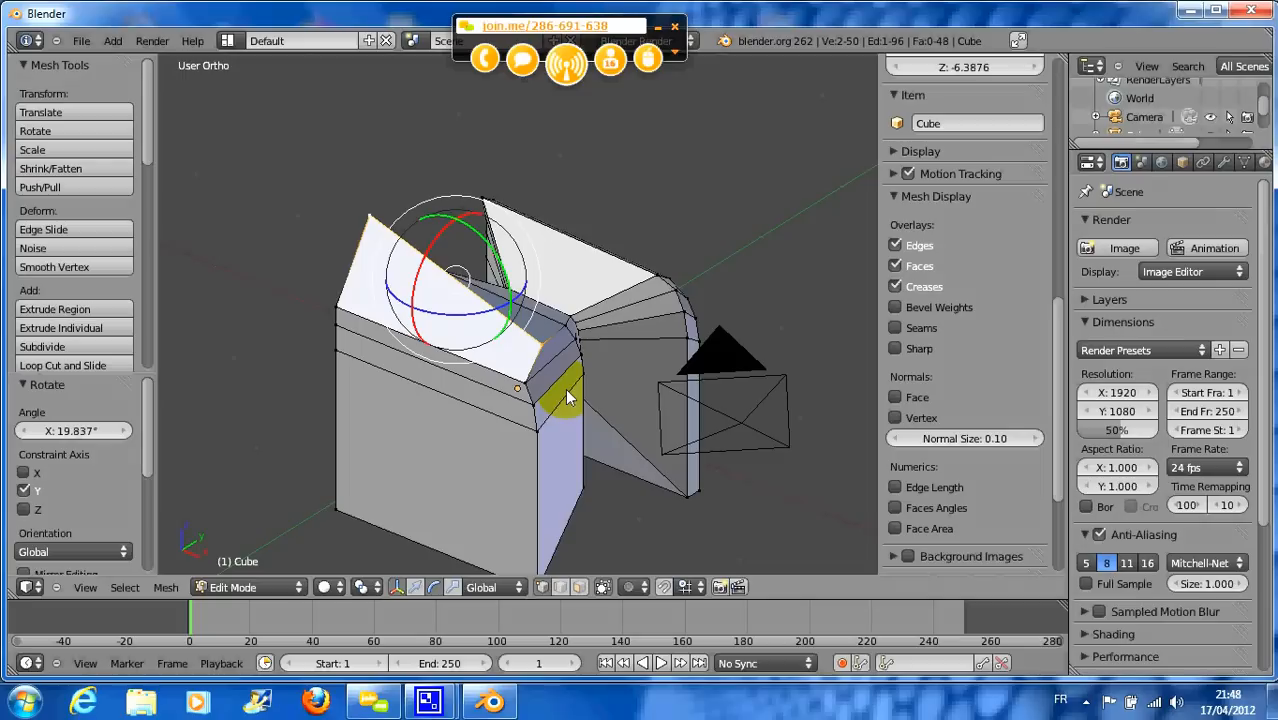
pyautogui.scroll(1, 572, 412)
pyautogui.scroll(-1, 597, 404)
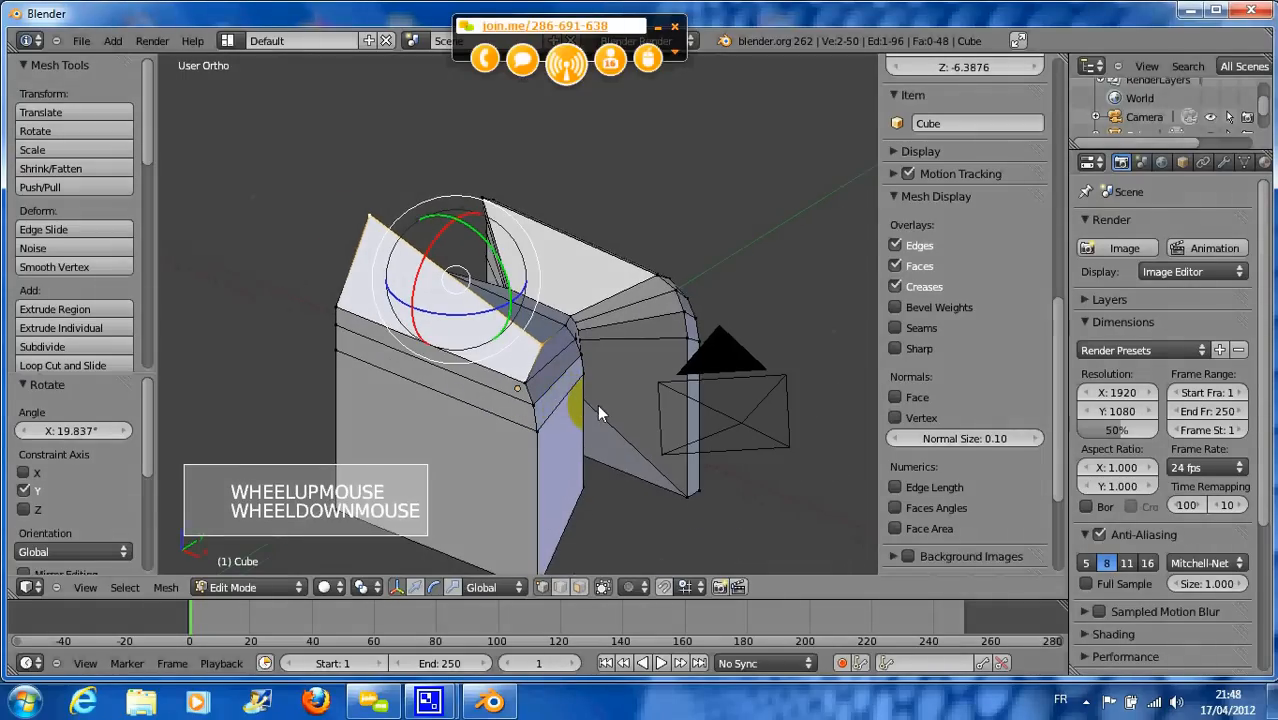
pyautogui.moveTo(597, 404); pyautogui.dragTo(507, 416, button='middle')
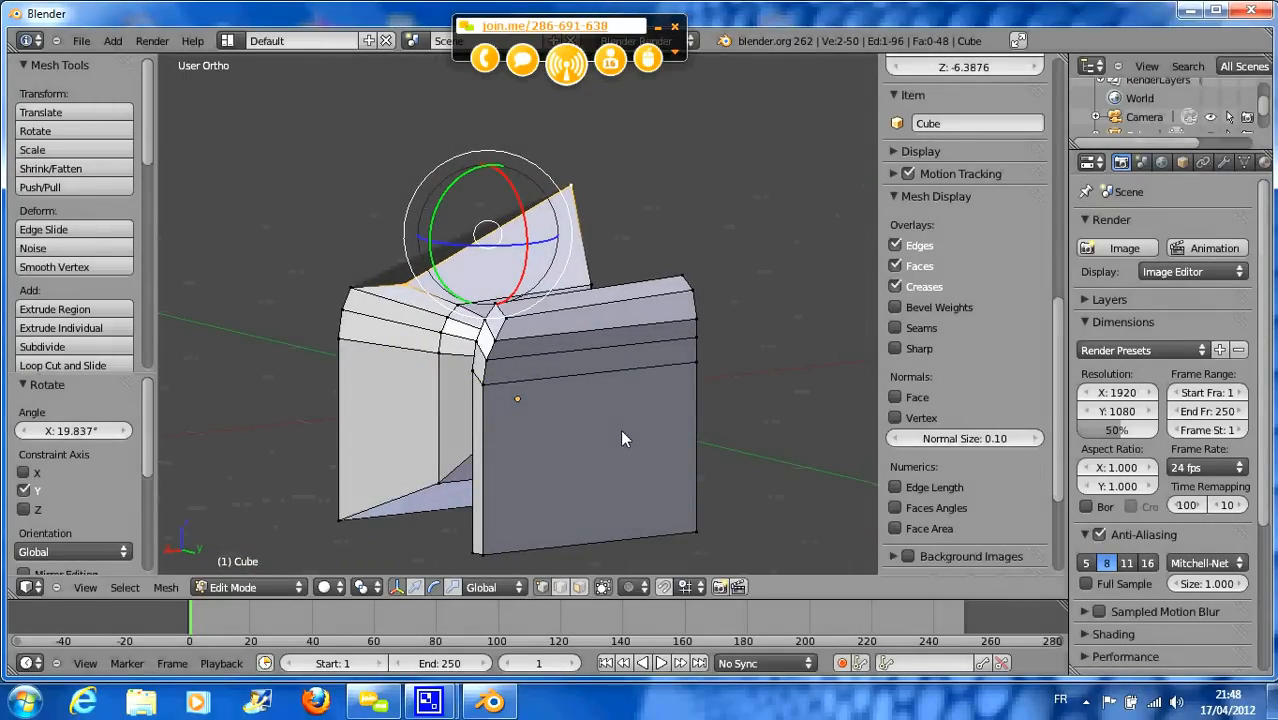
pyautogui.hotkey('ctrl', 'r')
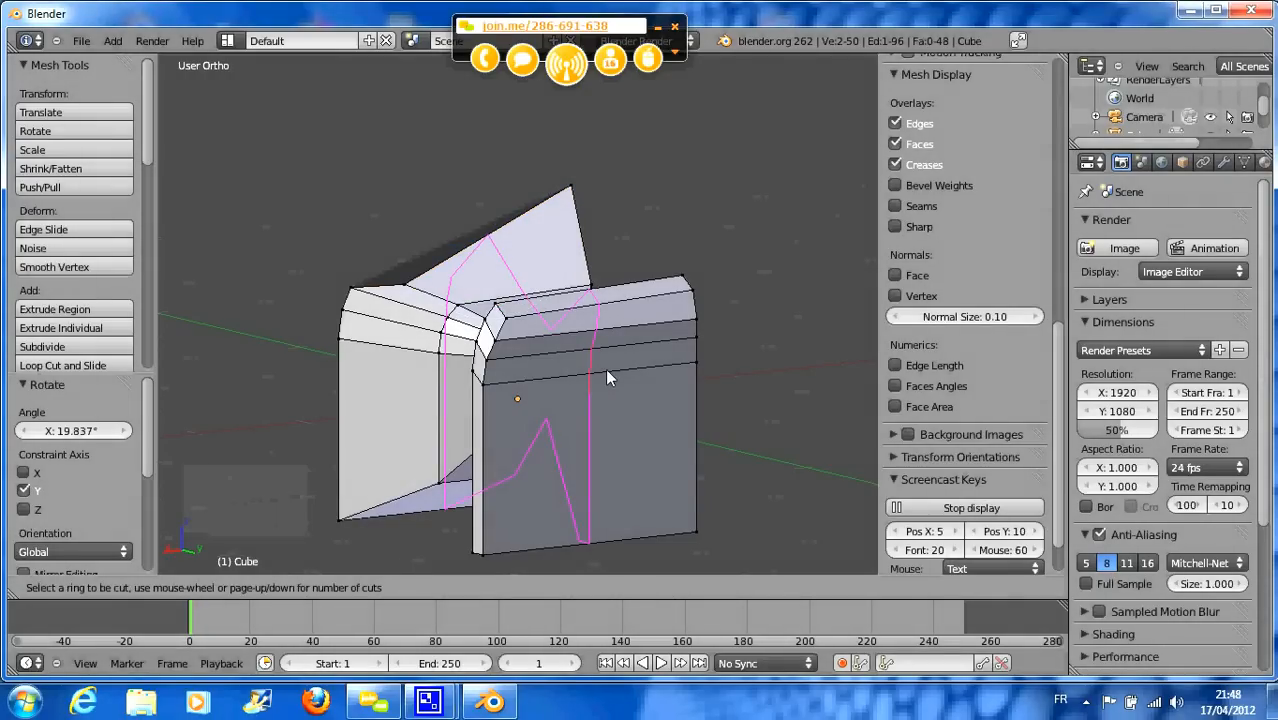
pyautogui.scroll(4, 607, 374)
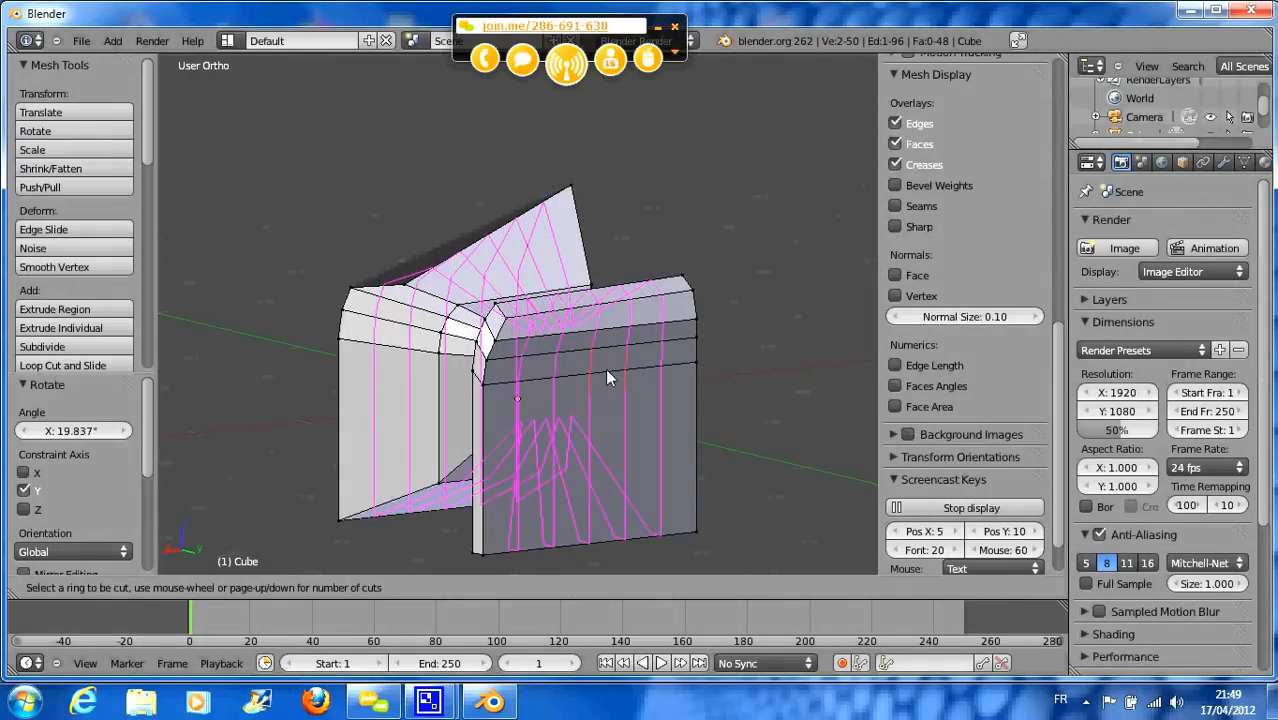
pyautogui.click(606, 370)
# - Subdivide the faces between the new loop cuts once
pyautogui.moveTo(580, 422); pyautogui.dragTo(489, 438, button='middle')
pyautogui.press('w')
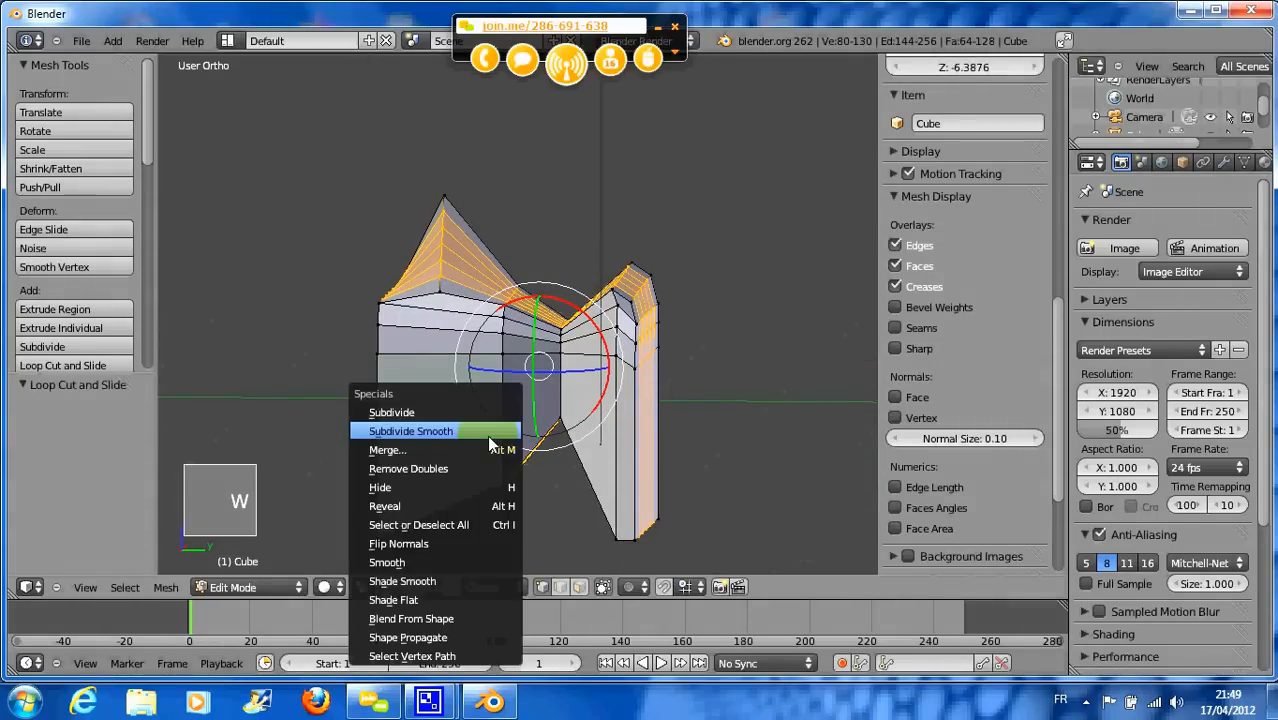
pyautogui.click(465, 414)
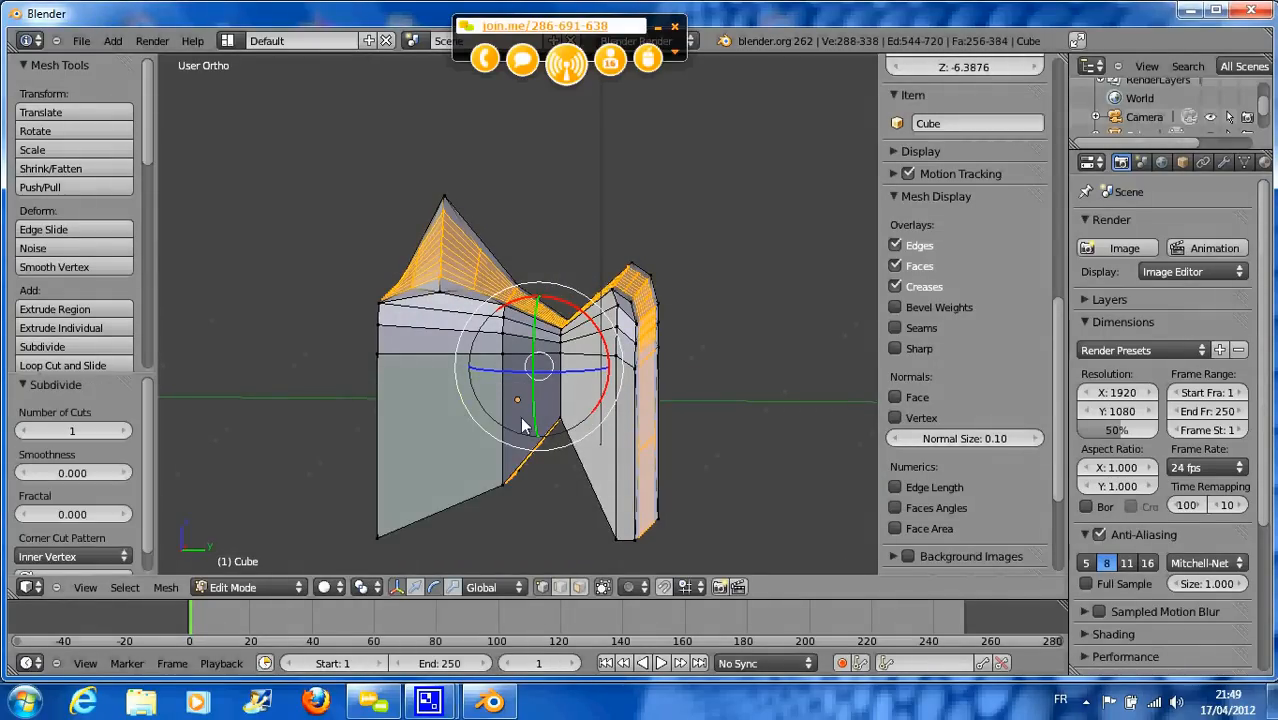
pyautogui.moveTo(522, 420); pyautogui.dragTo(471, 421, button='middle')
pyautogui.moveTo(568, 385); pyautogui.dragTo(539, 432, button='middle')
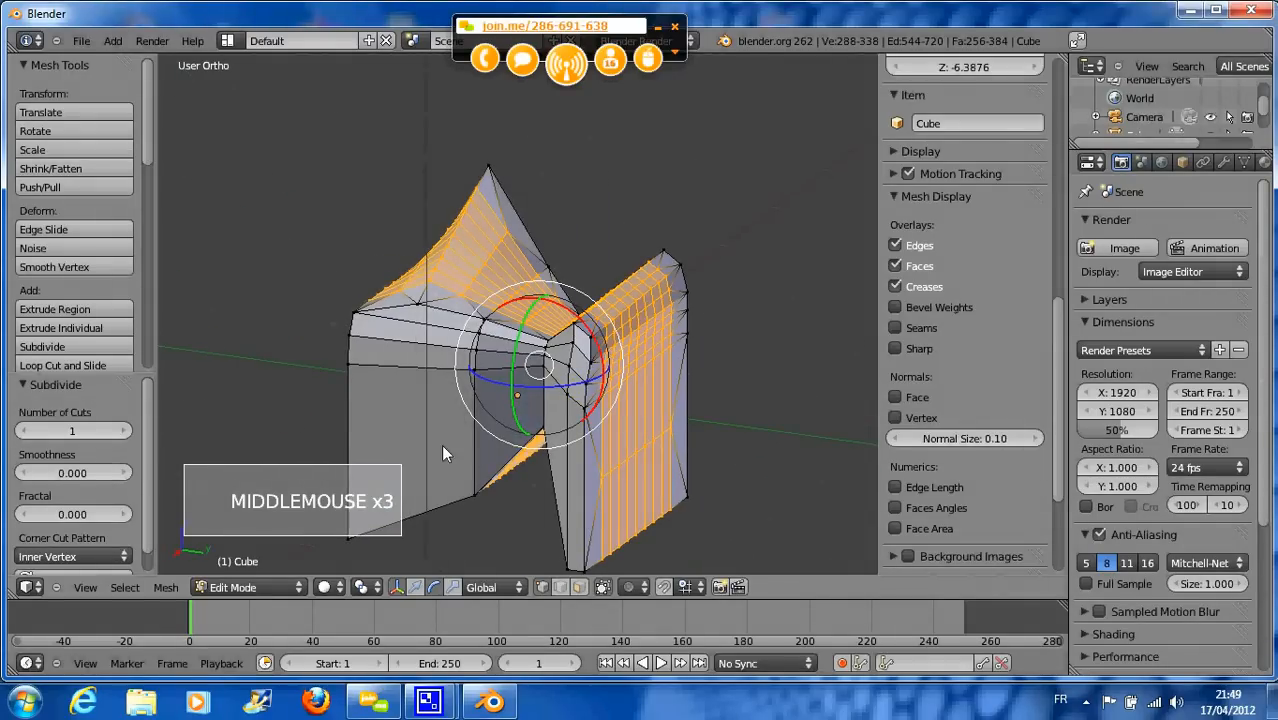
# - In face select mode, select the large lower face on the +X side near the -Y end and subdivide it once
pyautogui.click(577, 587)
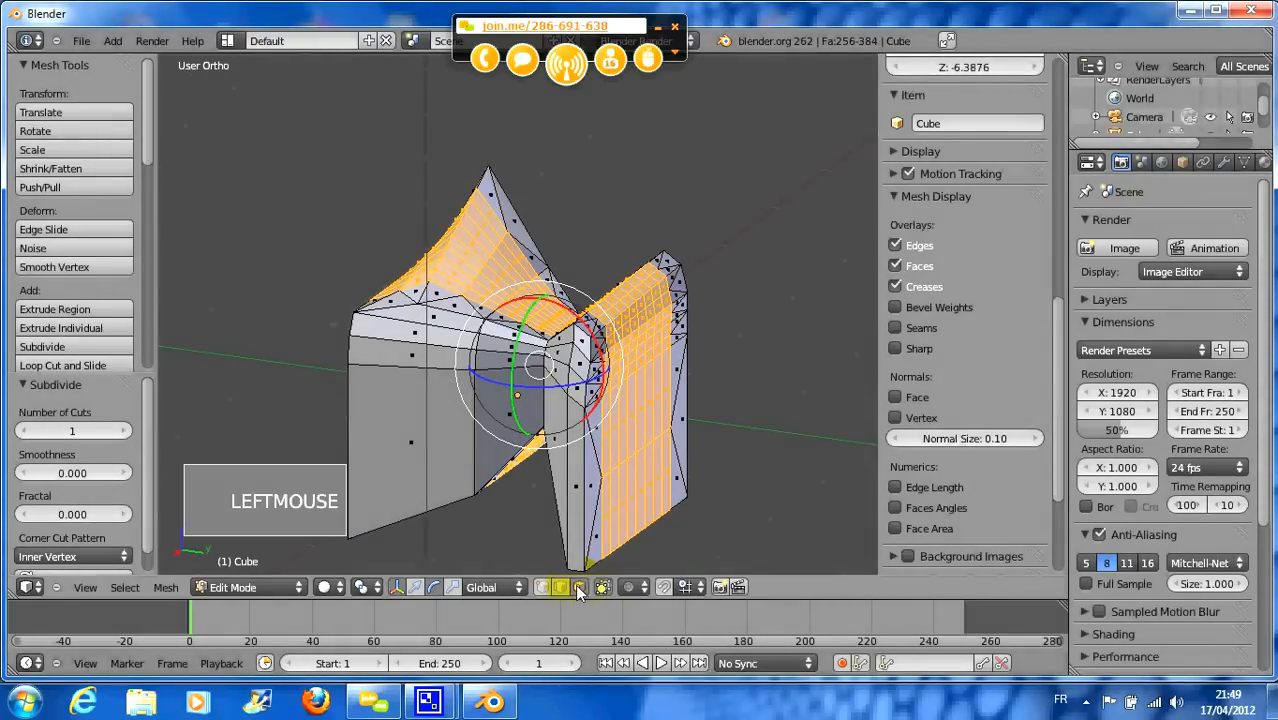
pyautogui.rightClick(448, 468)
pyautogui.moveTo(442, 482); pyautogui.dragTo(500, 476, button='middle')
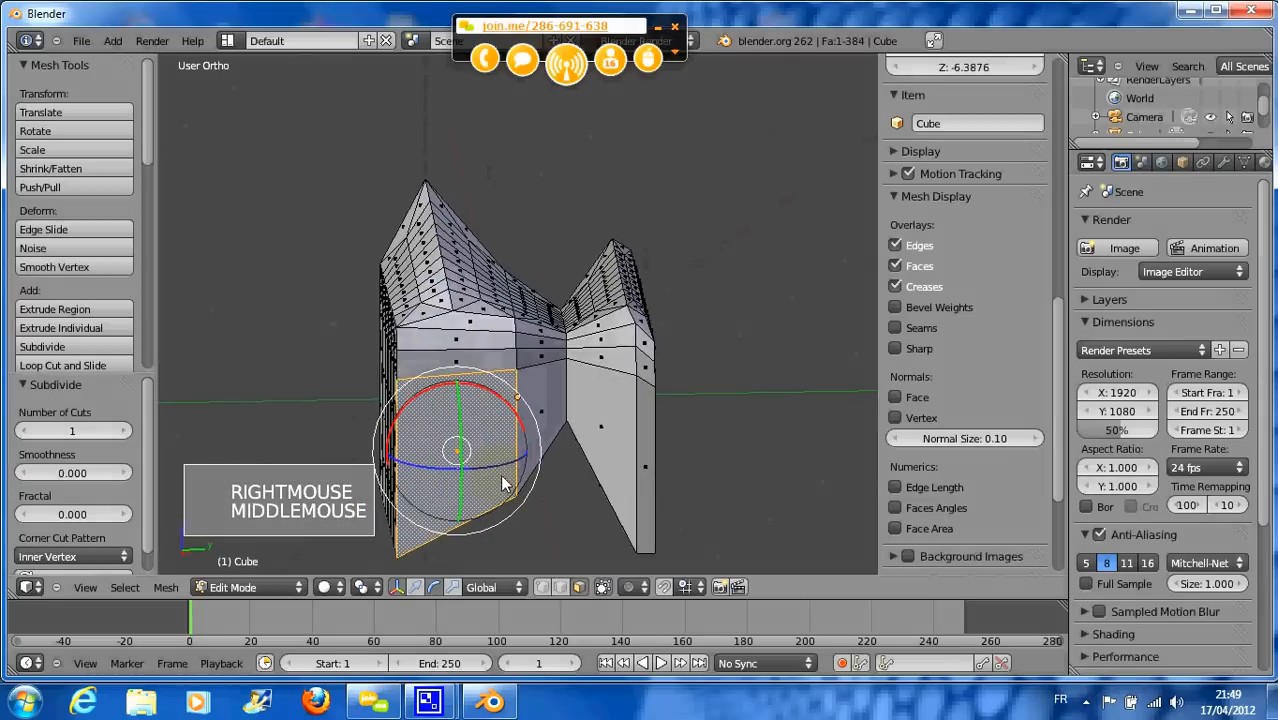
pyautogui.scroll(2, 481, 468)
pyautogui.scroll(-1, 478, 482)
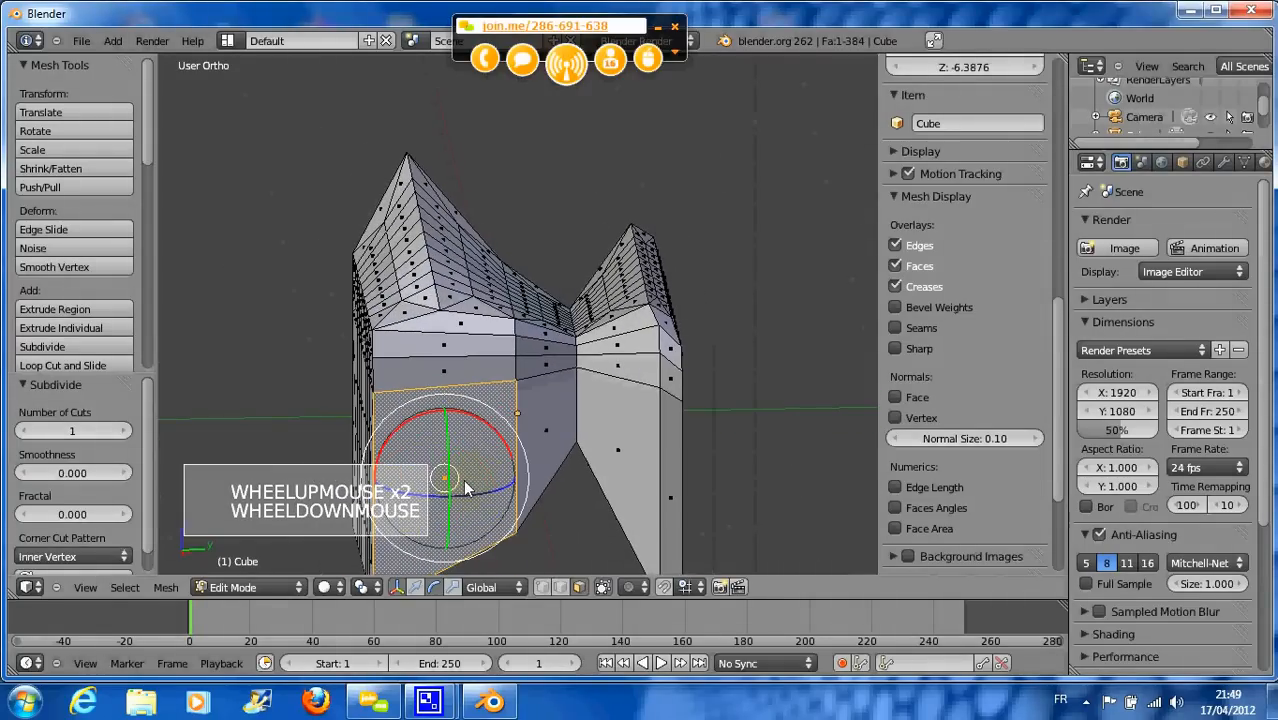
pyautogui.press('w')
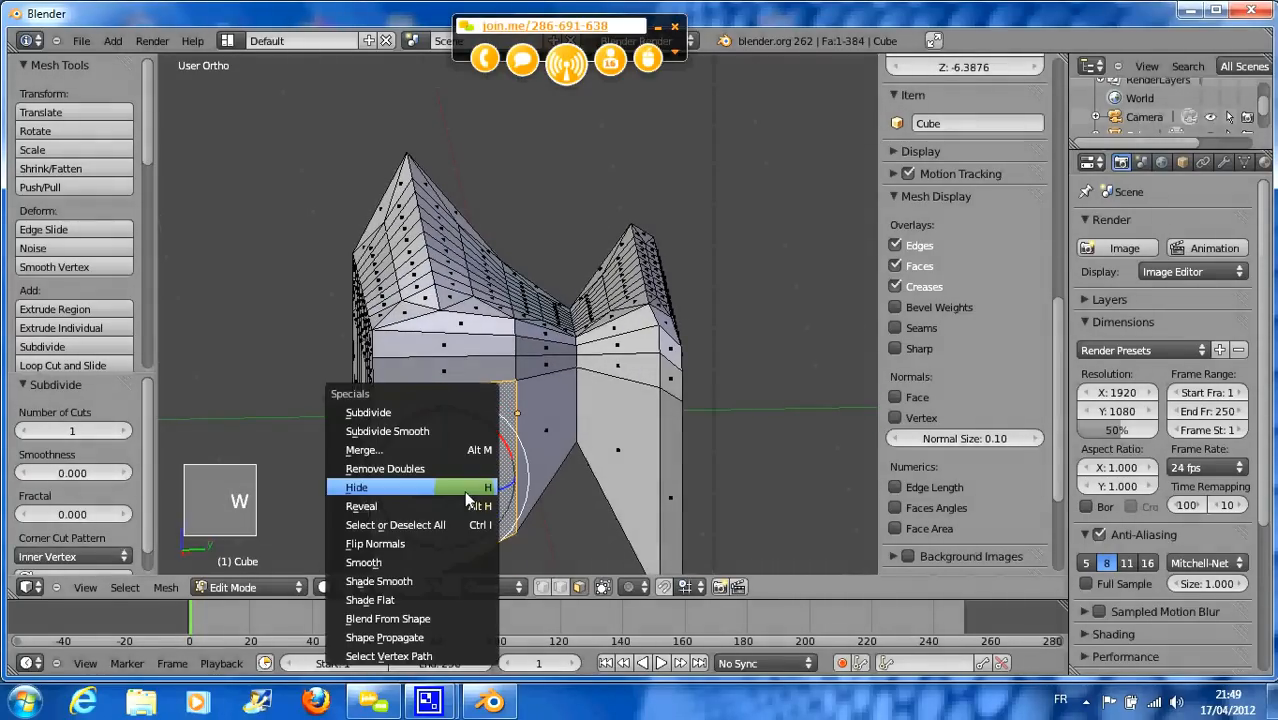
pyautogui.click(434, 413)
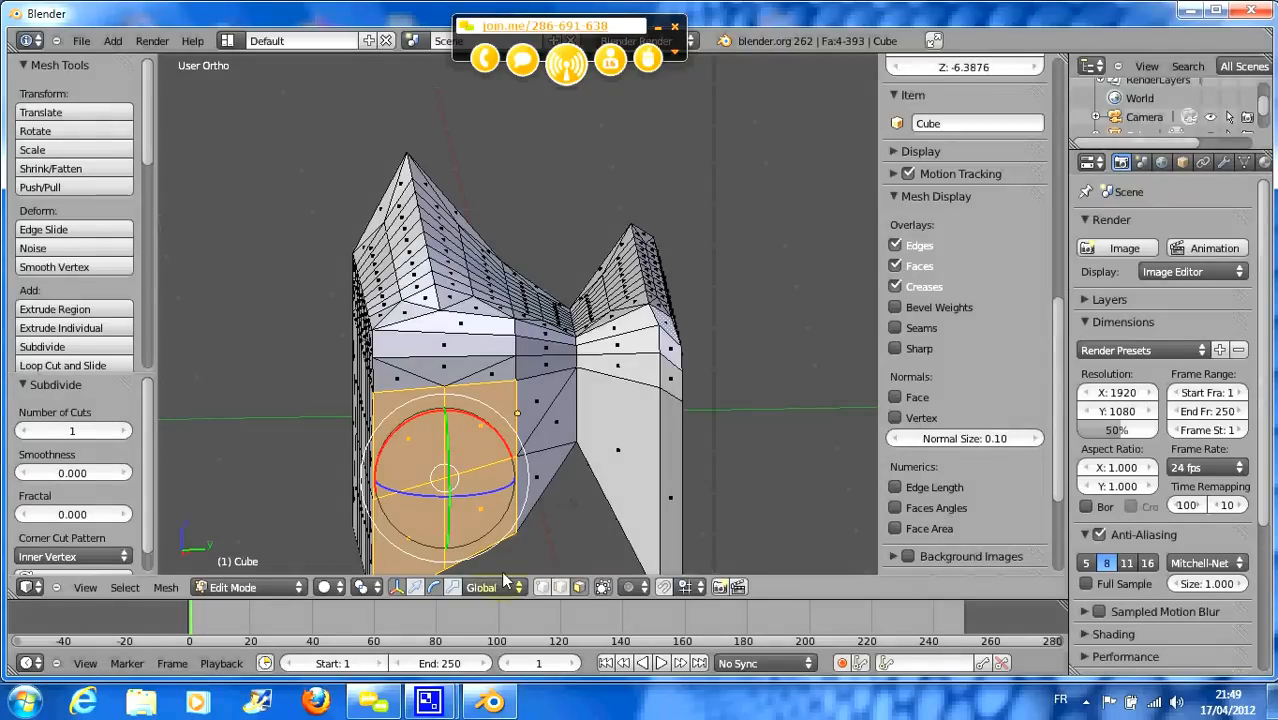
# - Hide the transform manipulator and bring the subdivided +X face into close view
pyautogui.click(396, 587)
pyautogui.keyDown('shift'); pyautogui.moveTo(445, 528); pyautogui.dragTo(504, 354, button='middle'); pyautogui.keyUp('shift')
pyautogui.scroll(2, 510, 368)
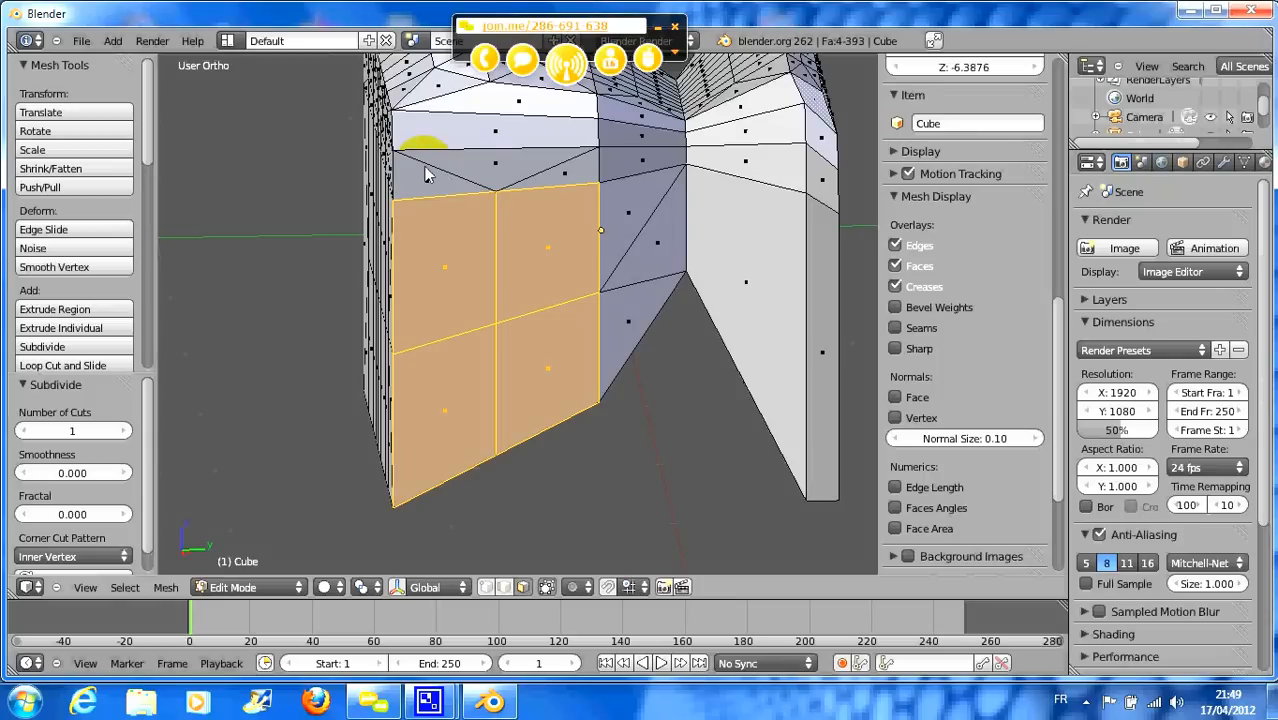
# - Examine the triangles around the subdivided +X face by selecting them individually, and try a face-loop selection on its lower half
pyautogui.rightClick(510, 190)
pyautogui.moveTo(515, 198)
pyautogui.mouseDown(button='middle')
pyautogui.moveTo(551, 218)
pyautogui.moveTo(554, 206)
pyautogui.moveTo(526, 206)
pyautogui.mouseUp(button='middle')
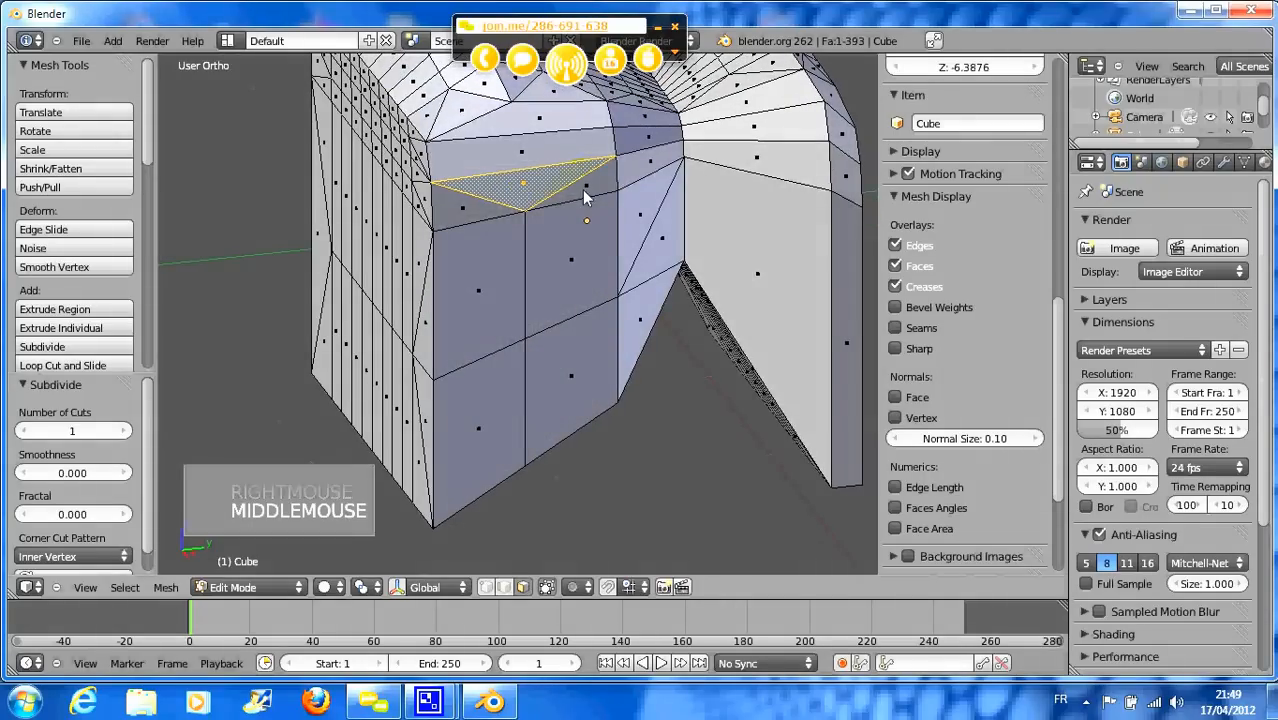
pyautogui.rightClick(524, 207)
pyautogui.rightClick(516, 229)
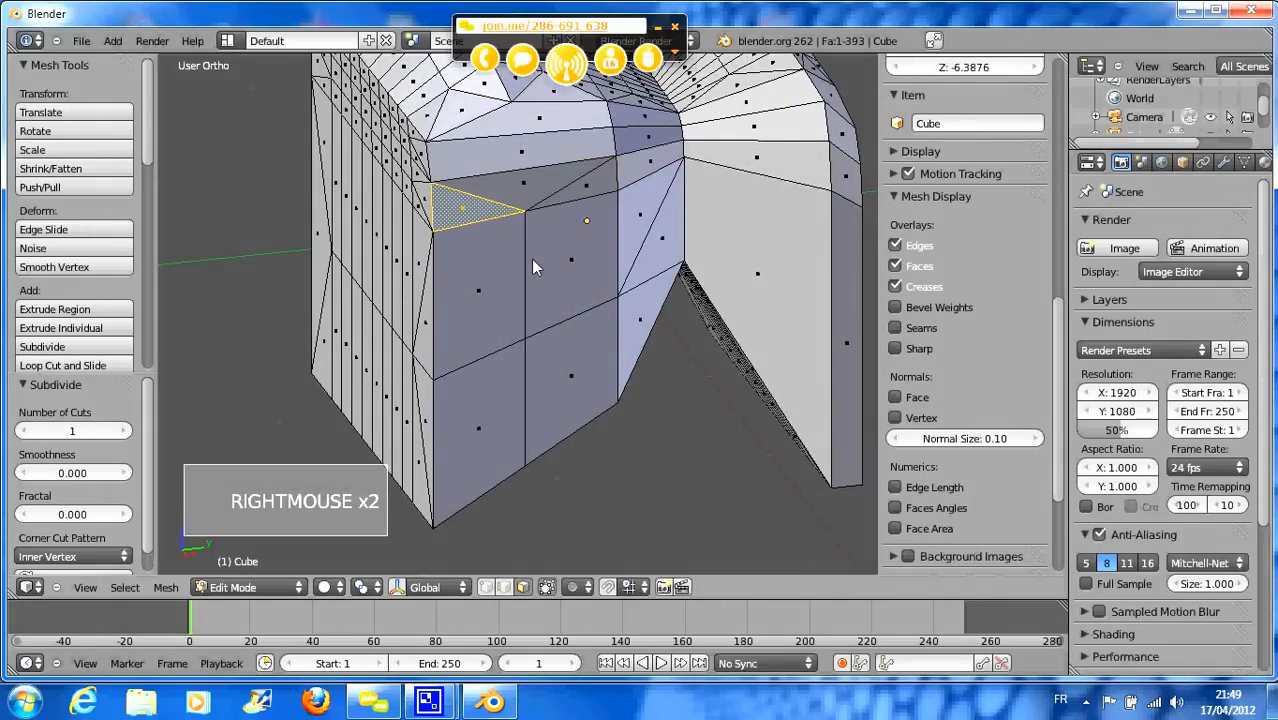
pyautogui.moveTo(570, 309); pyautogui.dragTo(543, 290, button='middle')
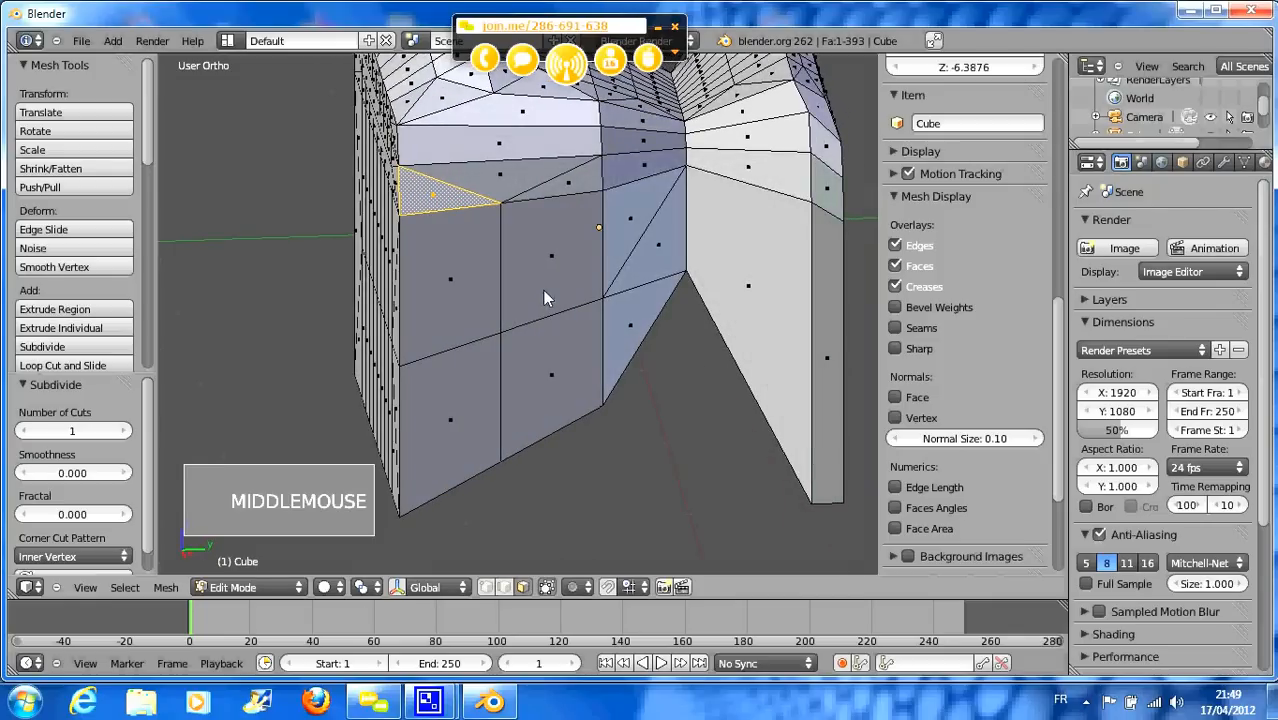
pyautogui.moveTo(623, 255); pyautogui.dragTo(575, 243, button='middle')
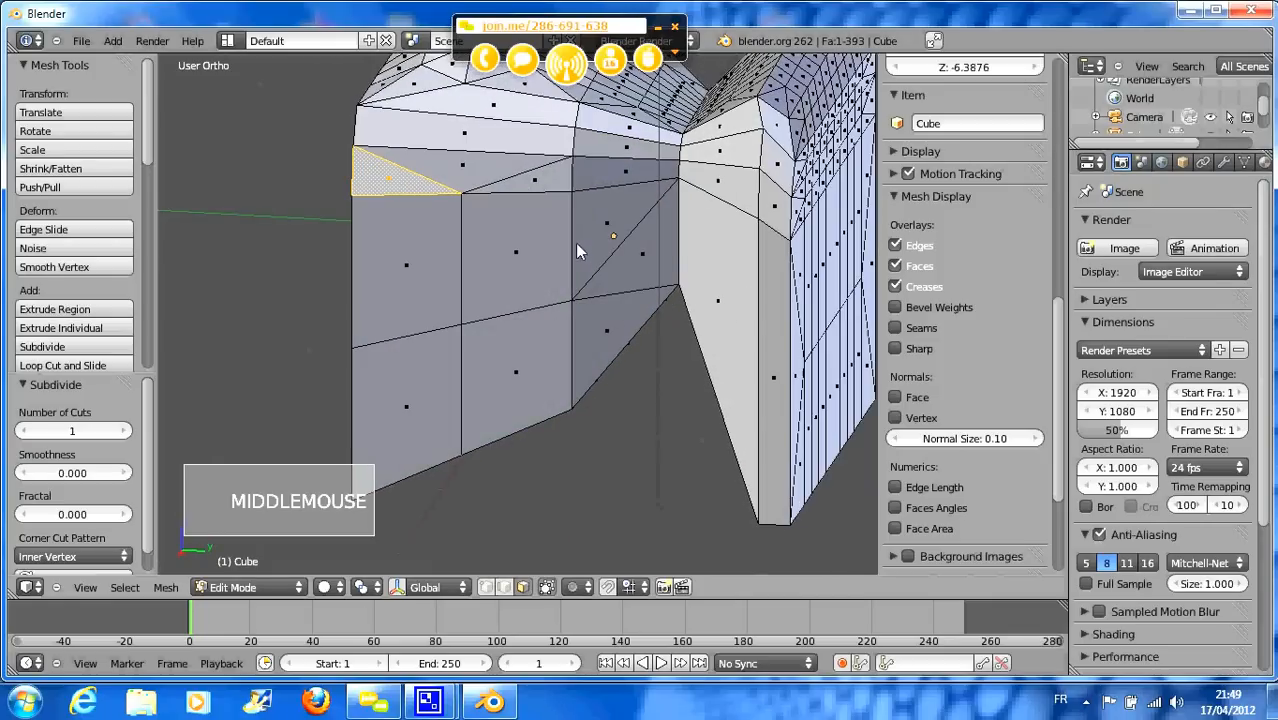
pyautogui.rightClick(594, 238)
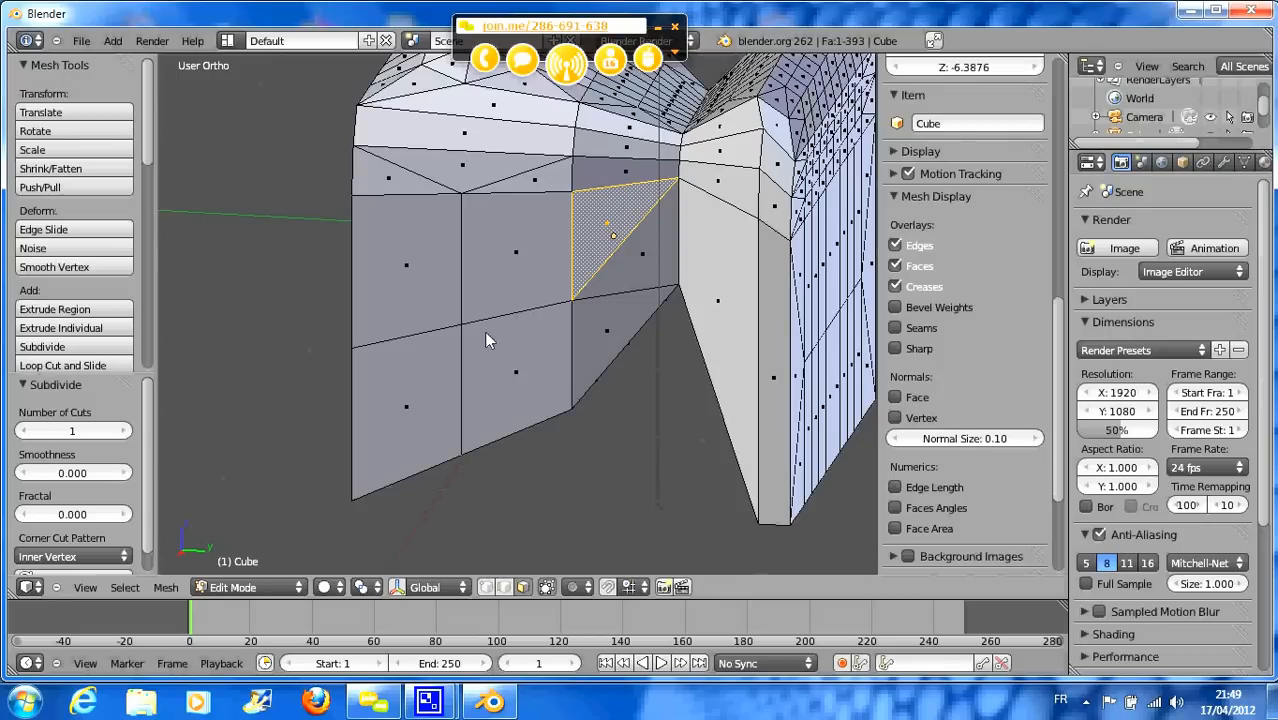
pyautogui.keyDown('alt'); pyautogui.rightClick(463, 390); pyautogui.keyUp('alt')
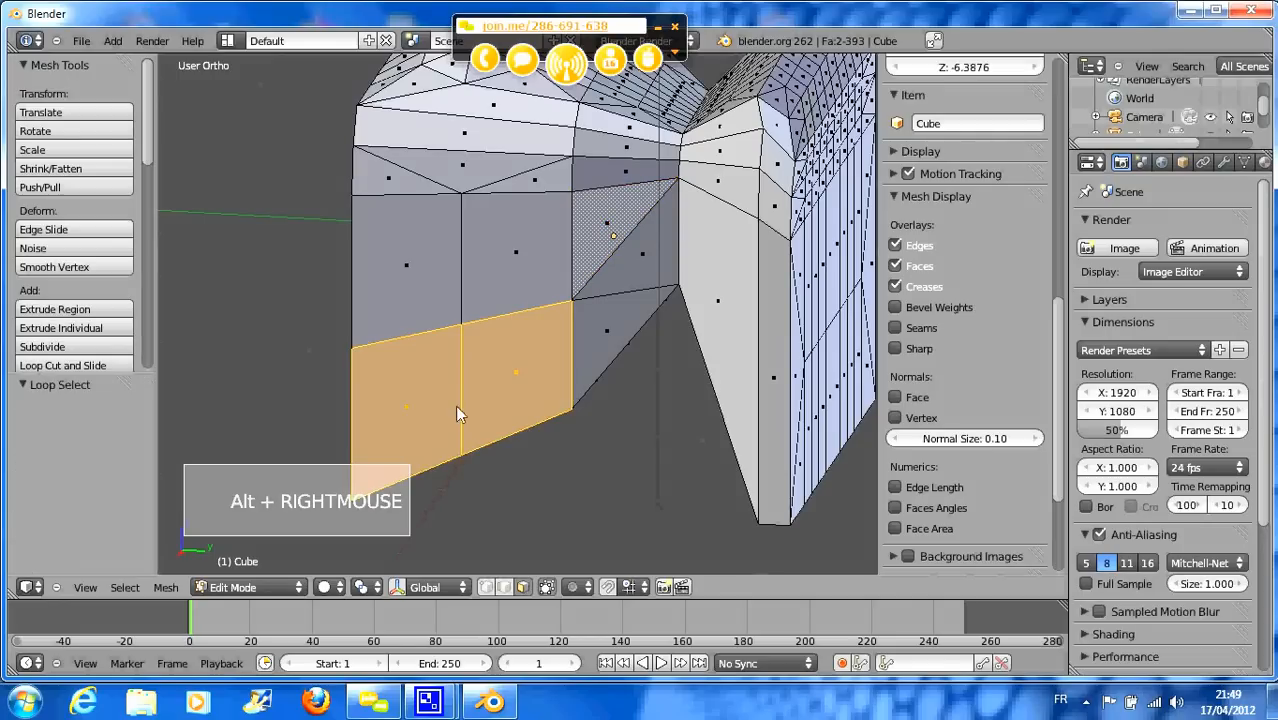
# - In edge select mode, try an edge-loop selection along the vertical middle edges of the subdivided +X face
pyautogui.keyDown('shift'); pyautogui.click(503, 587); pyautogui.keyUp('shift')
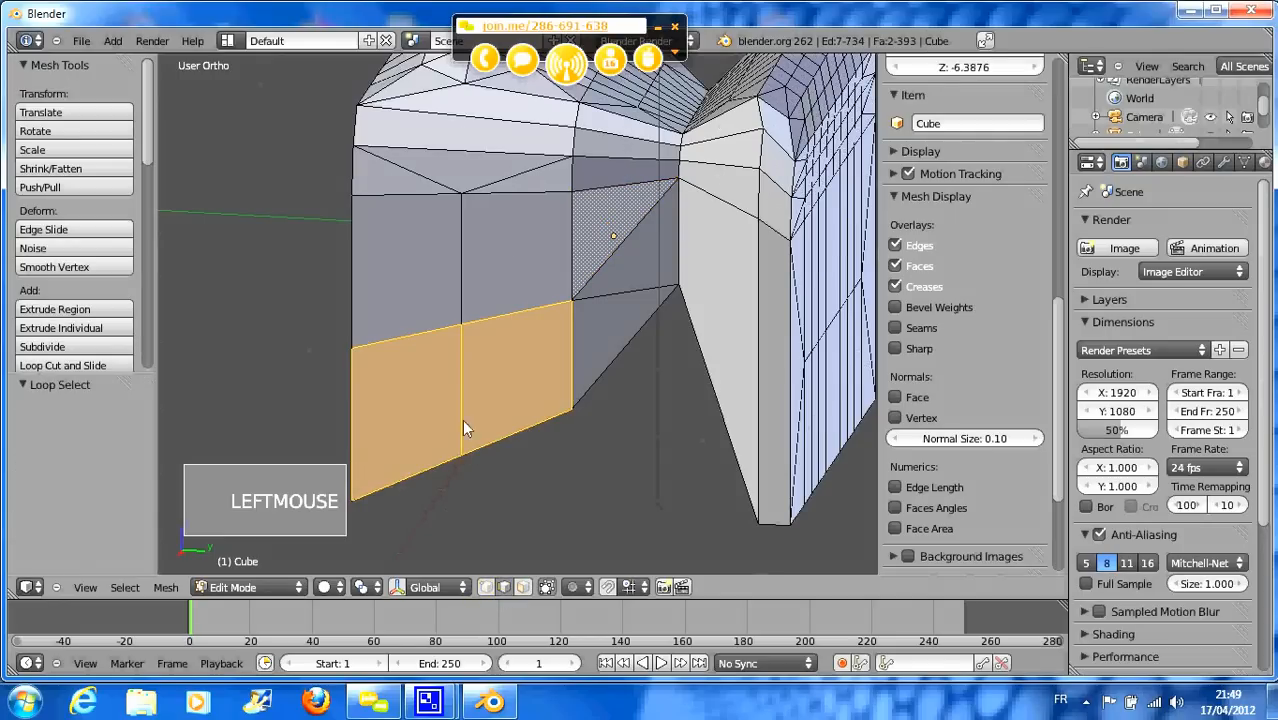
pyautogui.rightClick(460, 302)
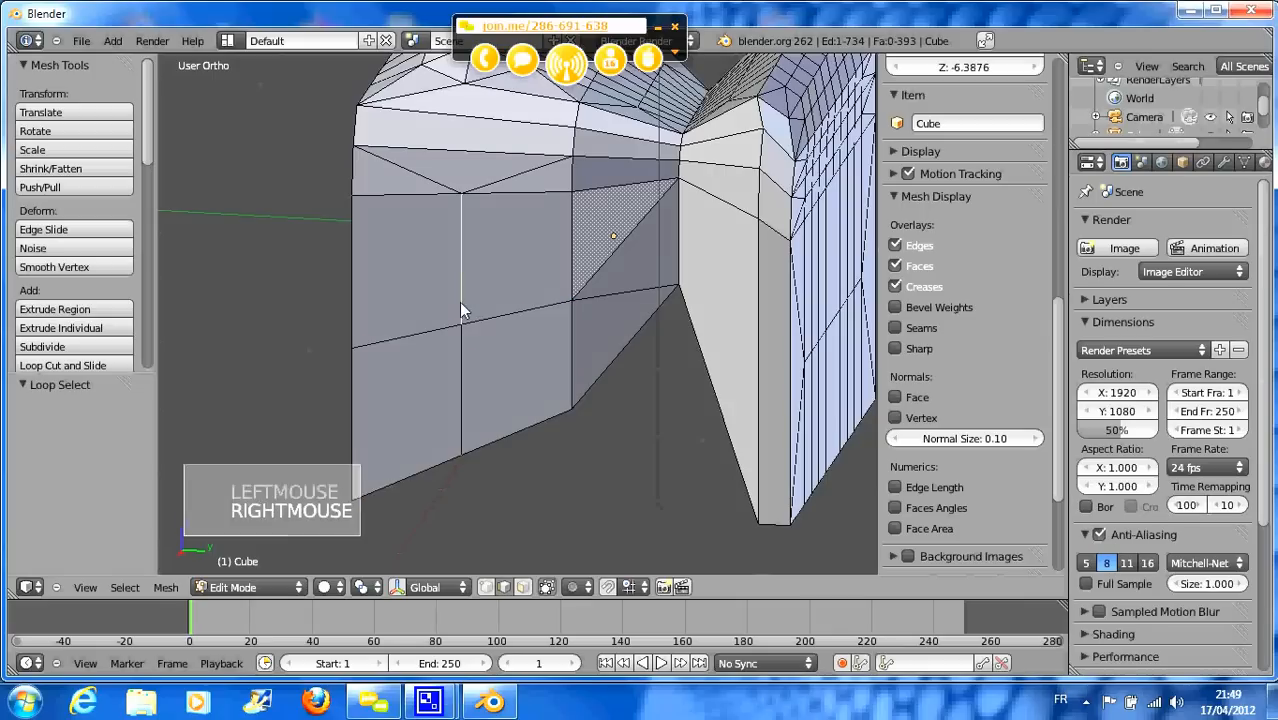
pyautogui.keyDown('alt'); pyautogui.rightClick(462, 392); pyautogui.keyUp('alt')
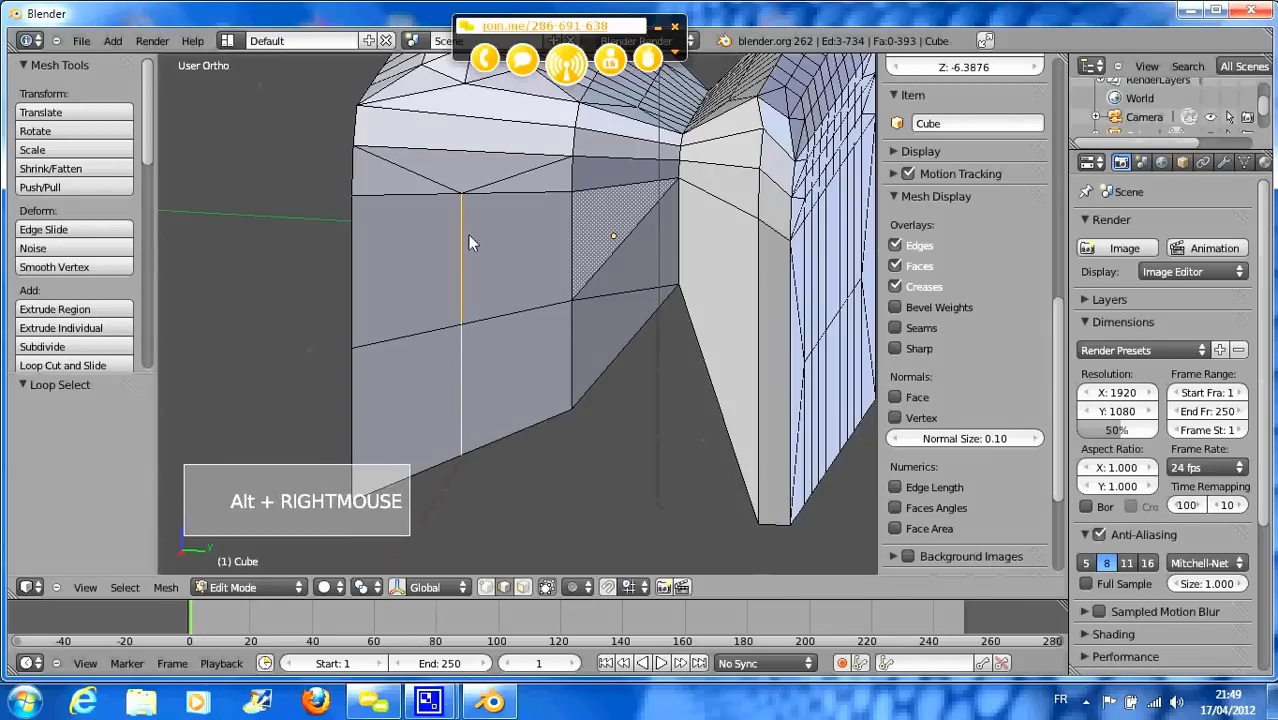
pyautogui.moveTo(466, 216); pyautogui.dragTo(491, 237, button='middle')
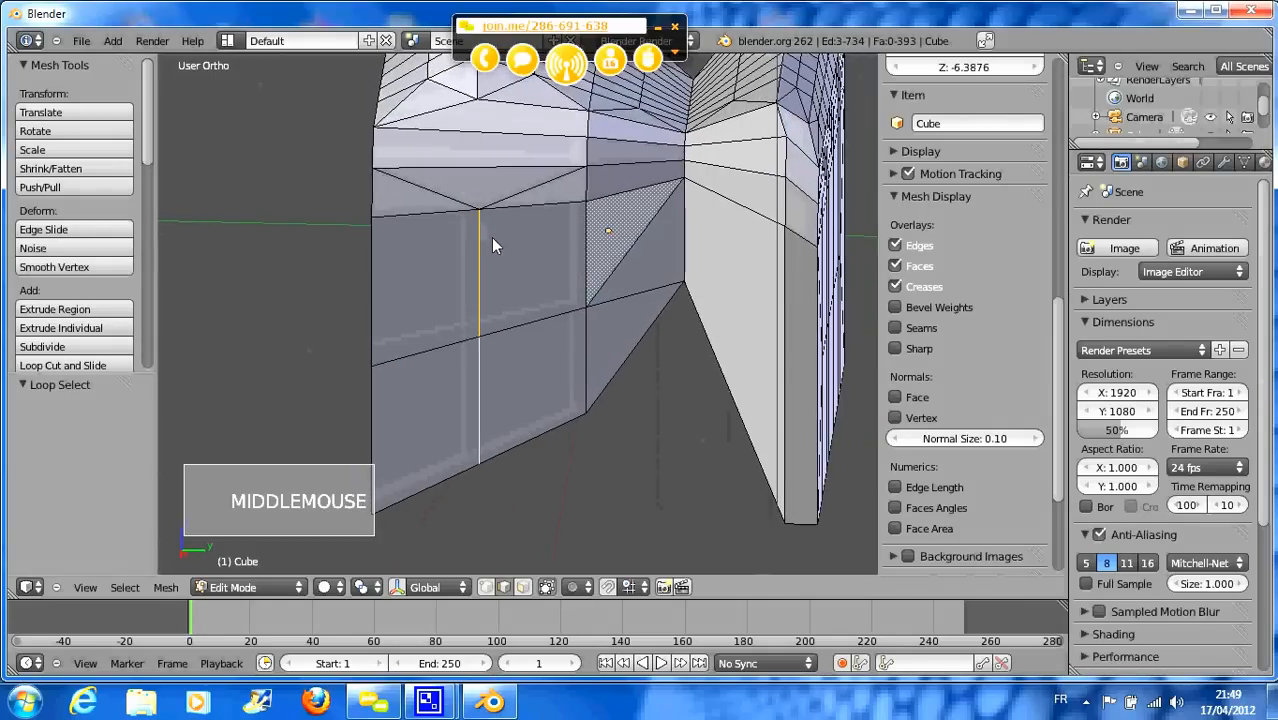
pyautogui.scroll(-1, 491, 238)
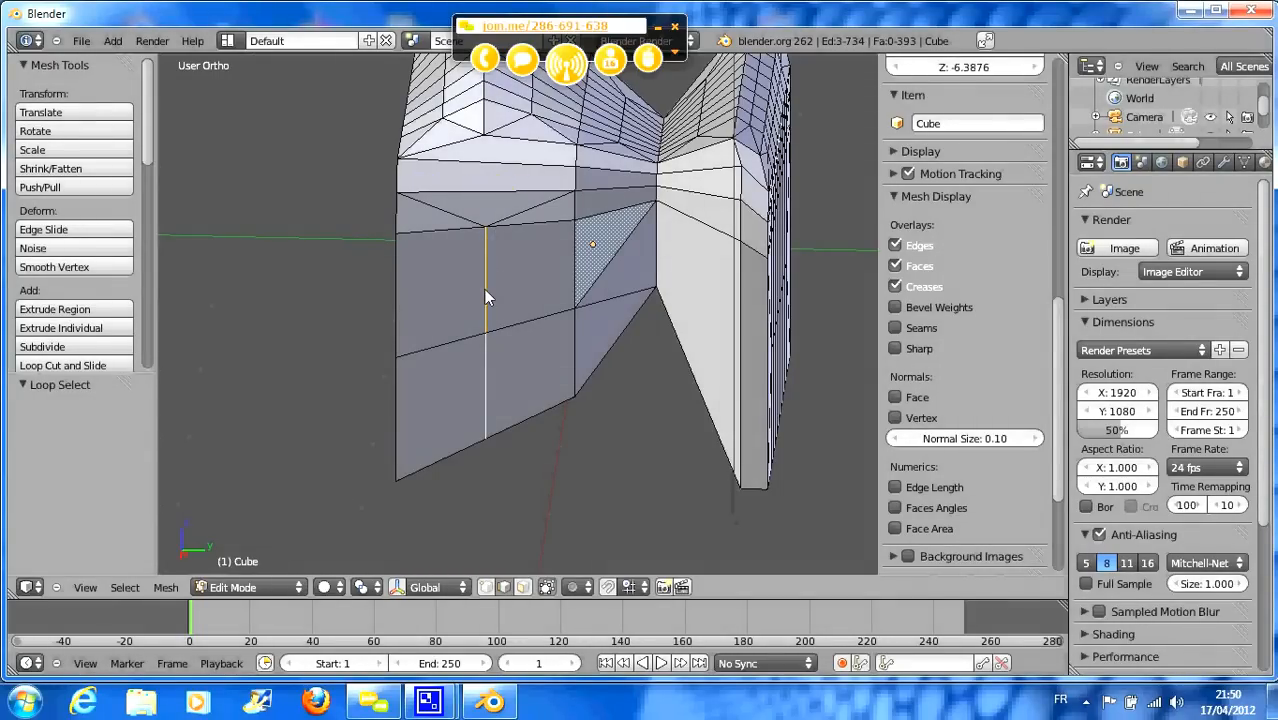
# - Undo the recent selections and the subdivision of the large lower +X face
pyautogui.hotkey('ctrl', 'z')
pyautogui.hotkey('ctrl', 'z')
pyautogui.hotkey('ctrl', 'z')
pyautogui.hotkey('ctrl', 'z')
pyautogui.hotkey('ctrl', 'z')
pyautogui.hotkey('ctrl', 'z')
pyautogui.hotkey('ctrl', 'z')
pyautogui.hotkey('ctrl', 'z')
pyautogui.hotkey('ctrl', 'z')
pyautogui.hotkey('ctrl', 'z')
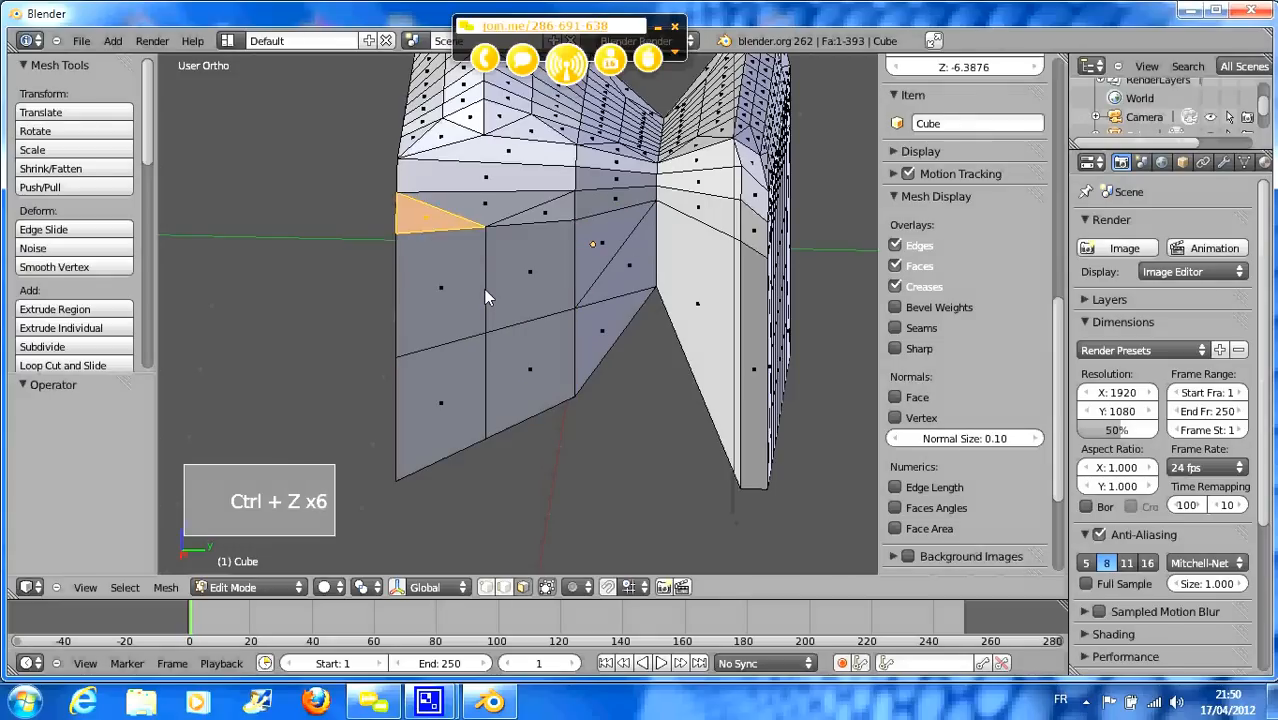
pyautogui.hotkey('ctrl', 'z')
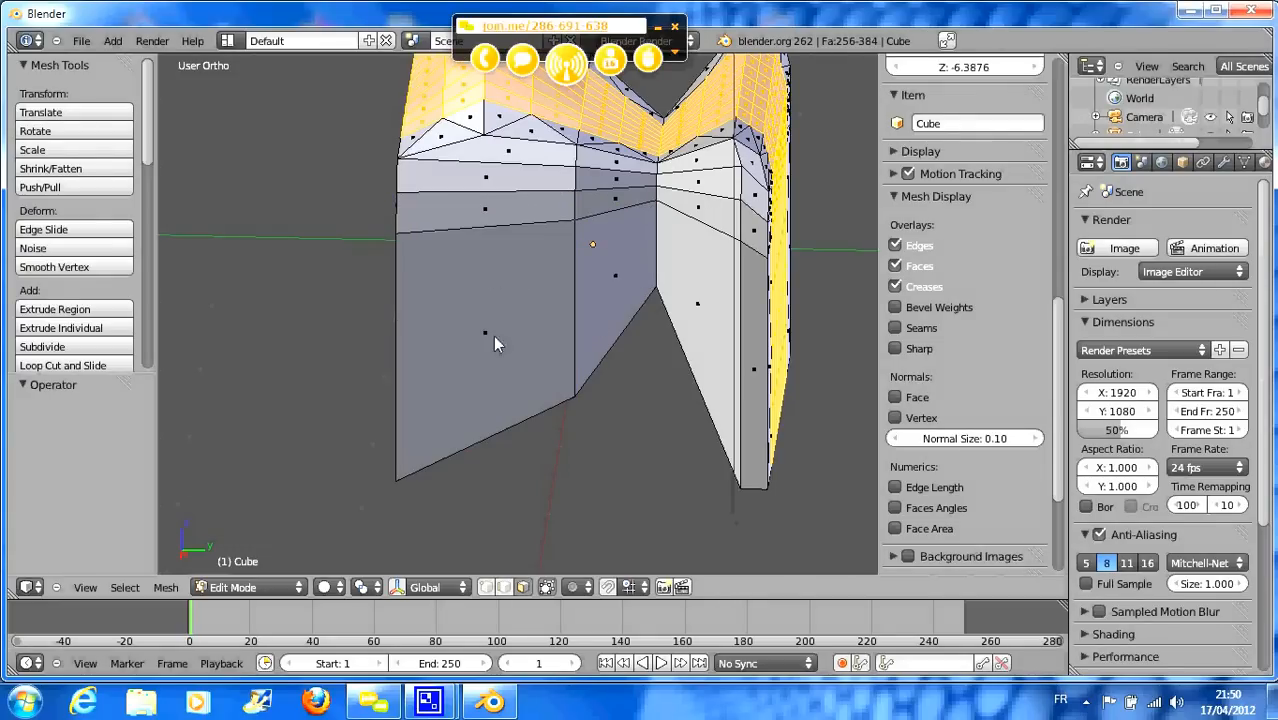
# - Add a centred vertical loop cut and a centred horizontal loop cut across the large lower +X face near the -Y end
pyautogui.hotkey('ctrl', 'r')
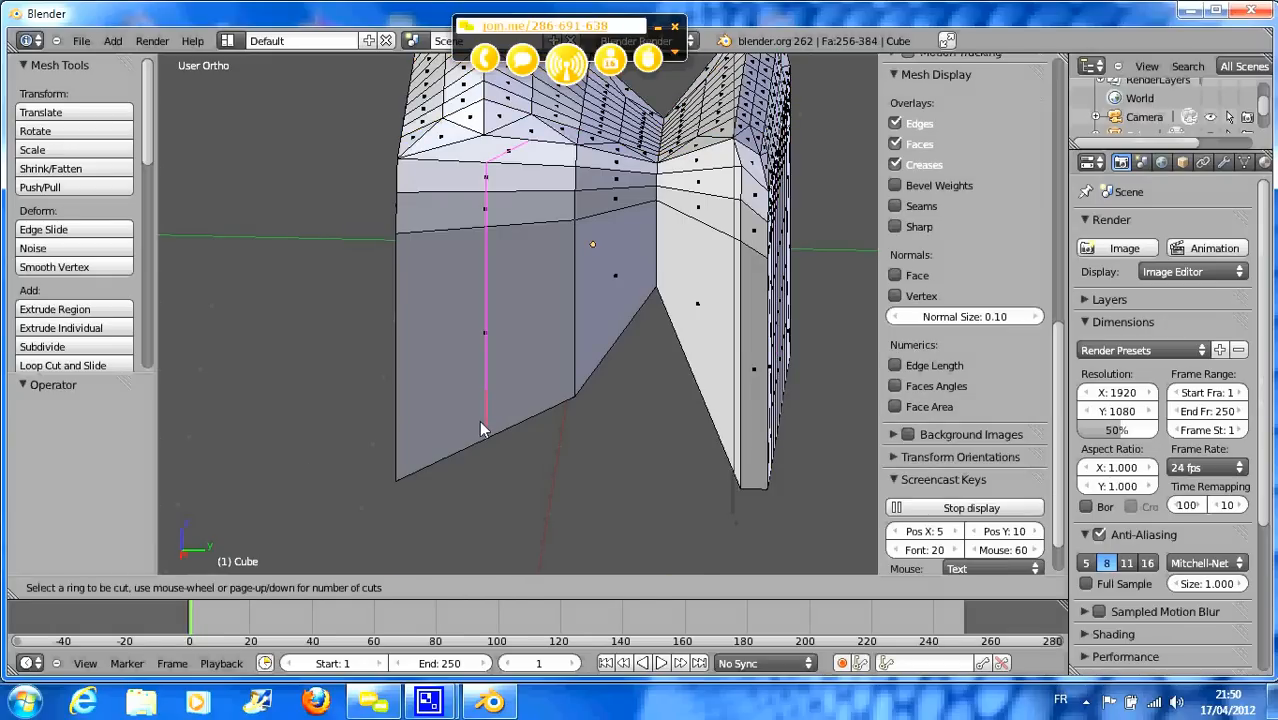
pyautogui.click(479, 420)
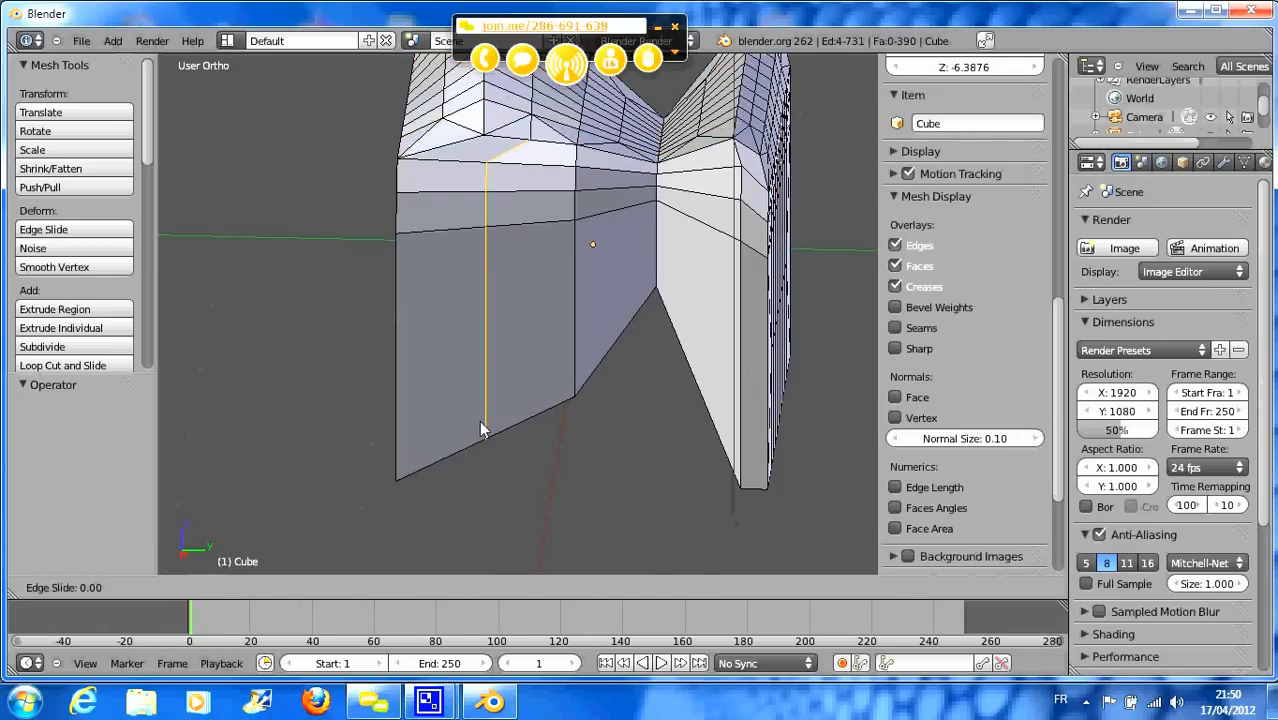
pyautogui.click(479, 420)
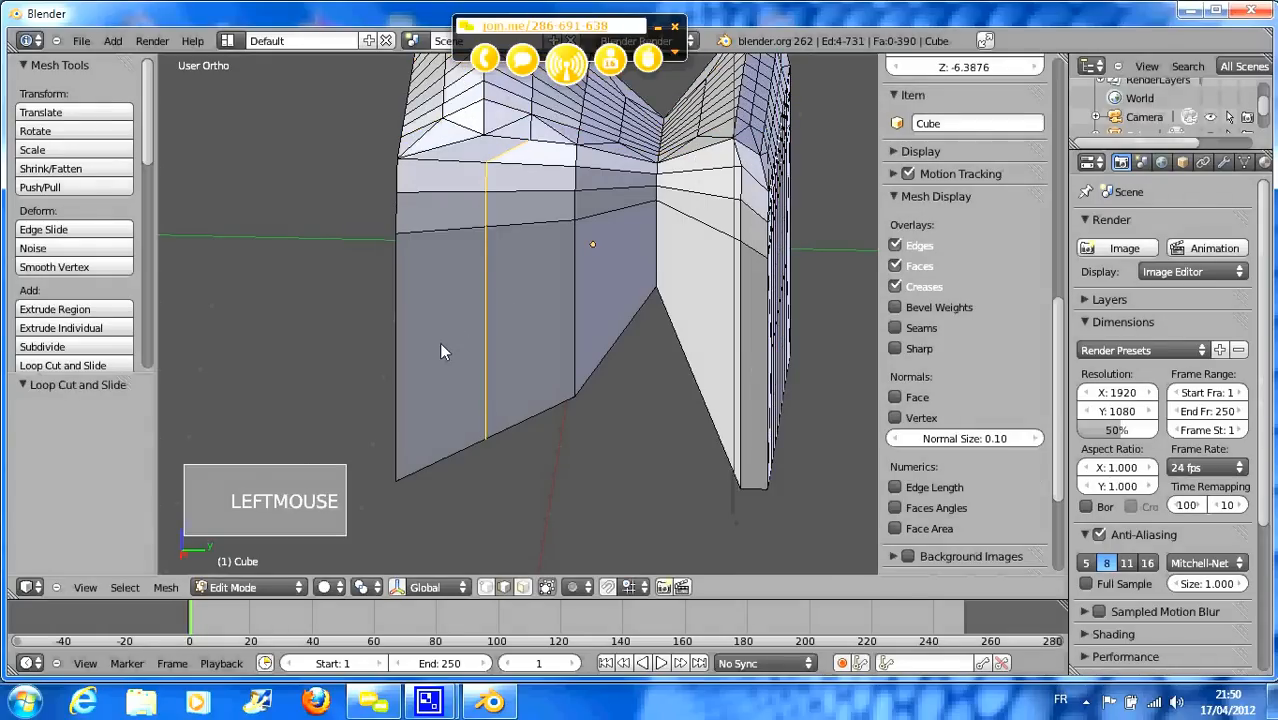
pyautogui.hotkey('ctrl', 'r')
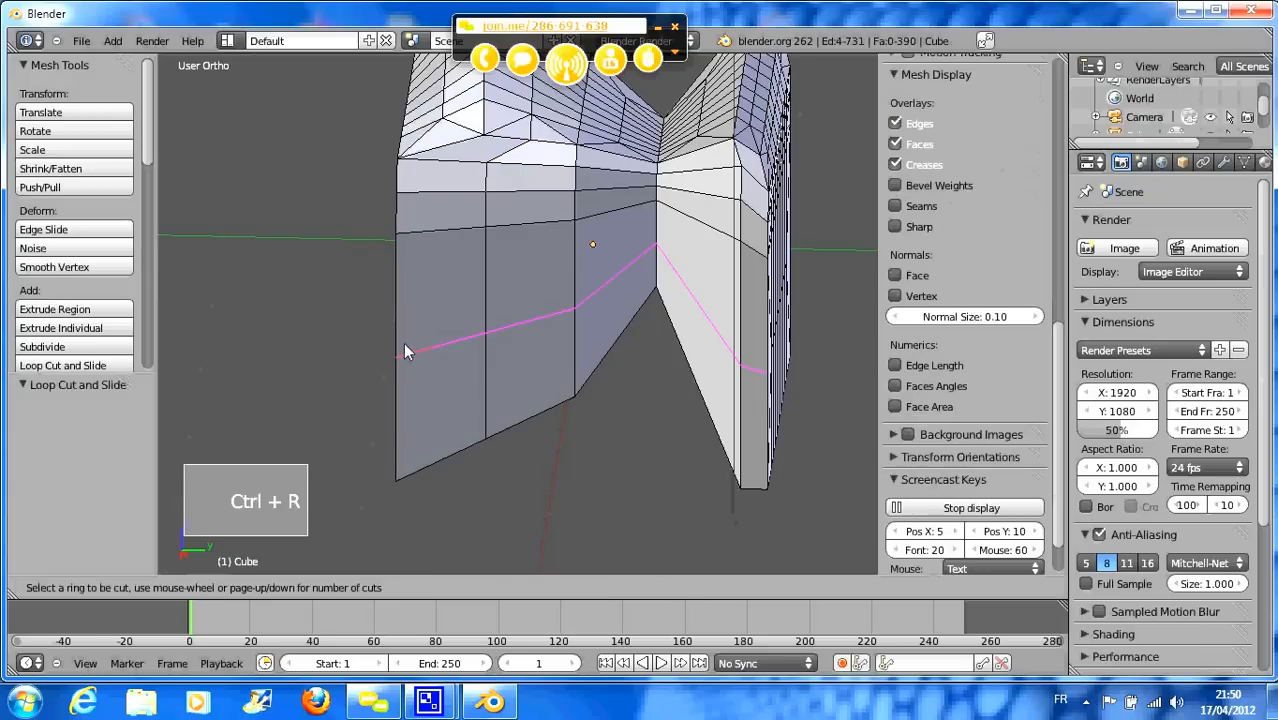
pyautogui.click(403, 342)
pyautogui.click(403, 342)
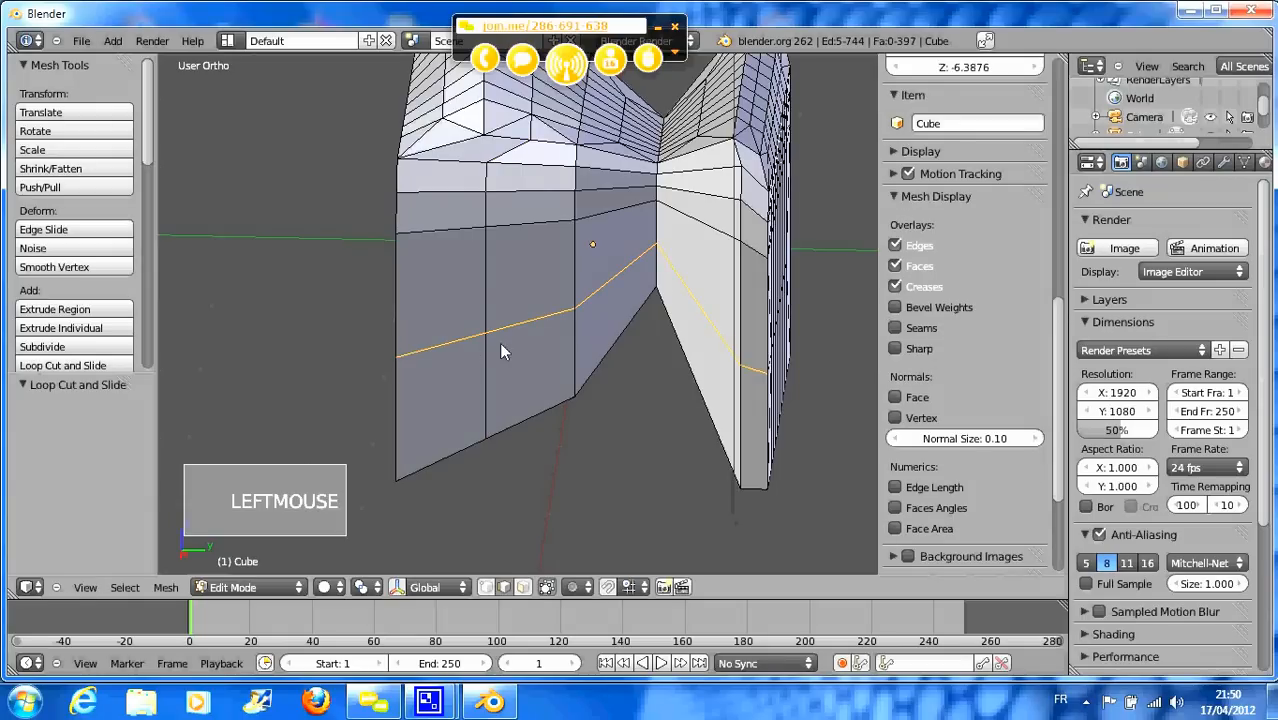
# - Examine how far edge loops run by loop-selecting the new vertical cut and several horizontal edges on the -Y side
pyautogui.moveTo(502, 350); pyautogui.dragTo(505, 305, button='middle')
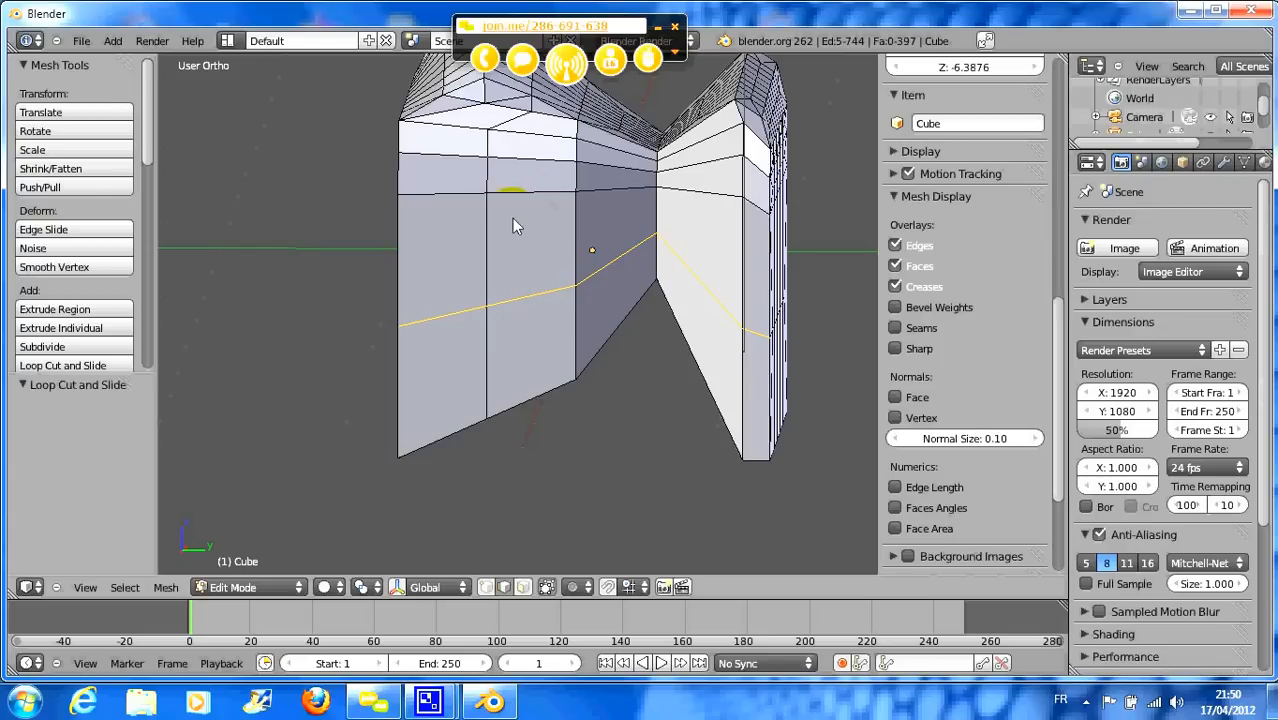
pyautogui.keyDown('alt'); pyautogui.rightClick(487, 270); pyautogui.keyUp('alt')
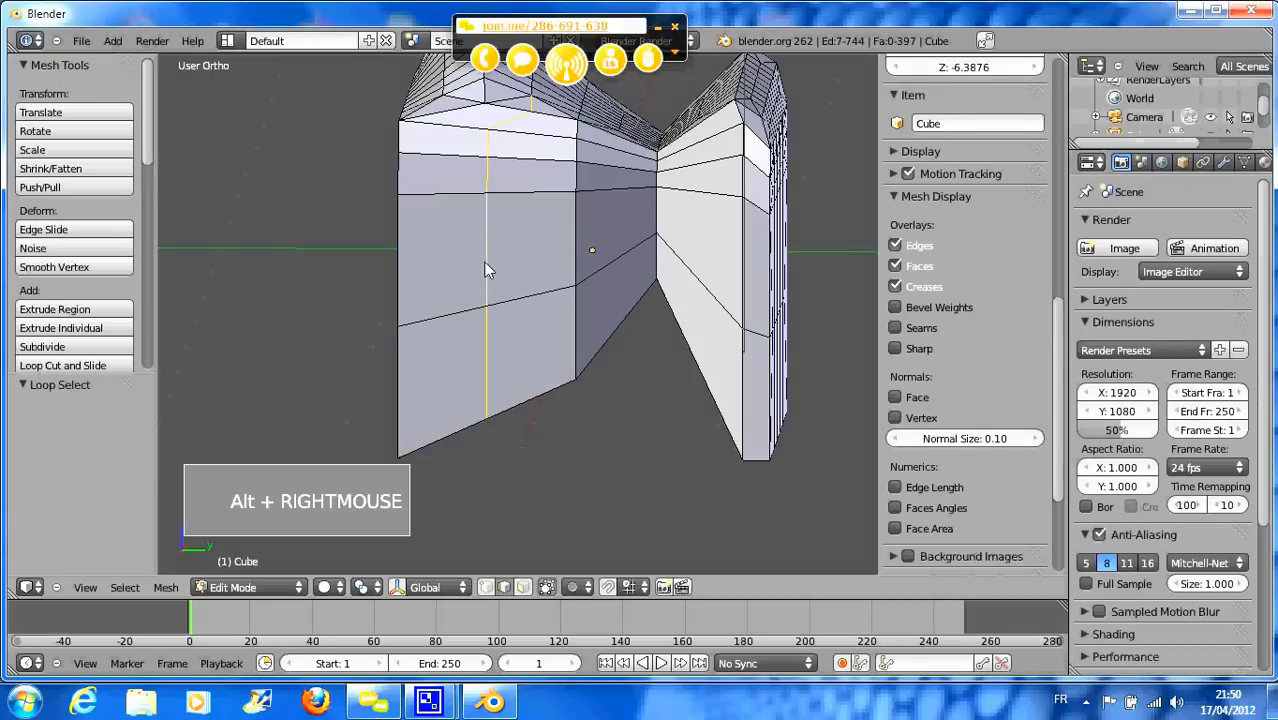
pyautogui.moveTo(516, 278); pyautogui.dragTo(484, 287, button='middle')
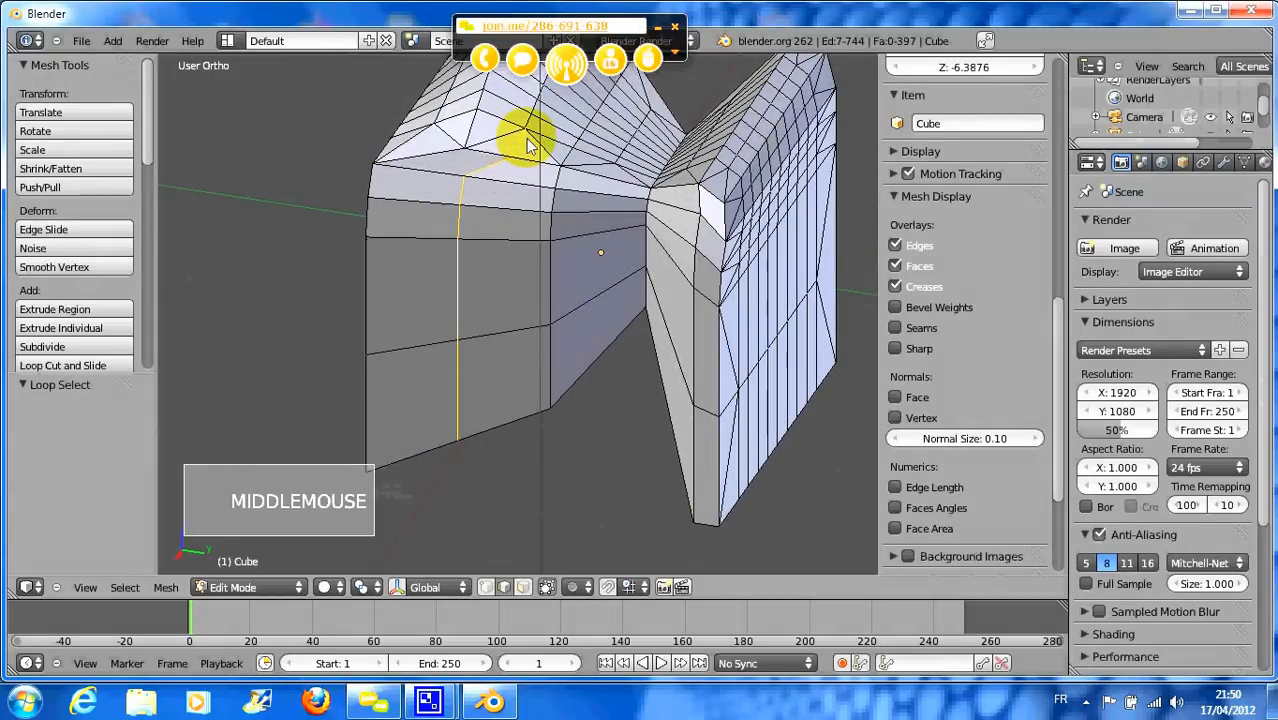
pyautogui.moveTo(472, 331); pyautogui.dragTo(527, 262, button='middle')
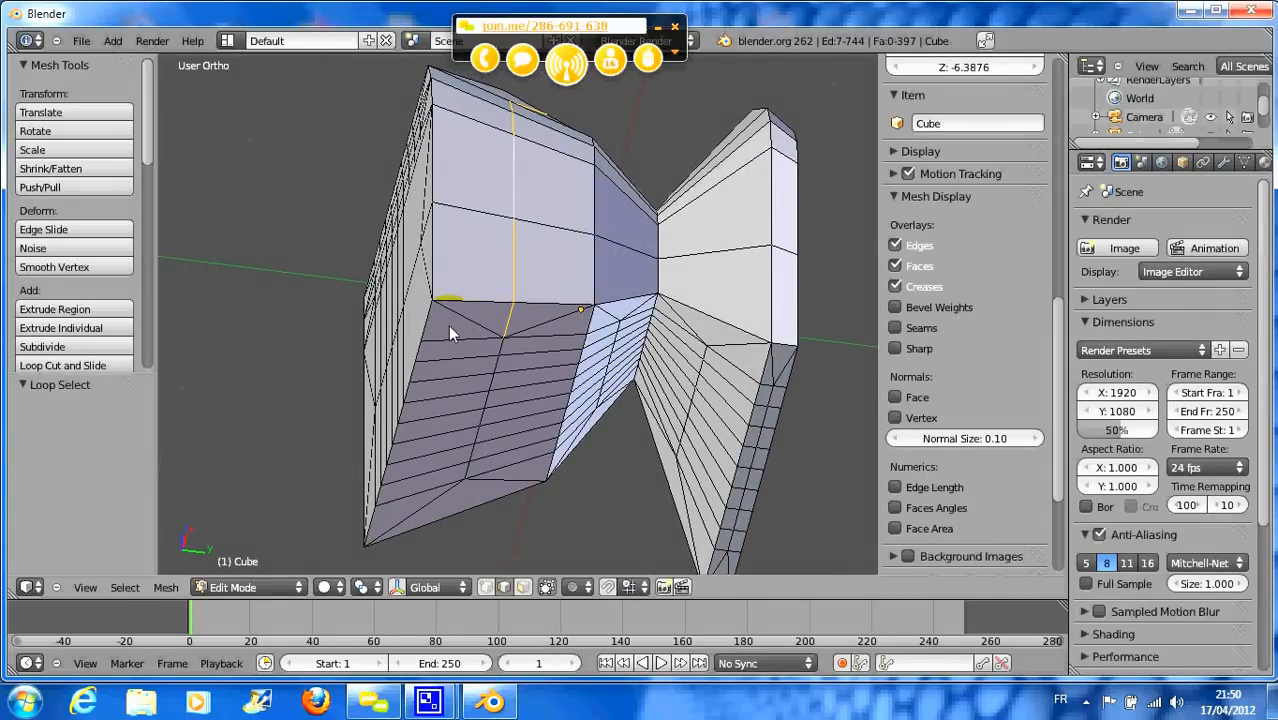
pyautogui.moveTo(448, 324); pyautogui.dragTo(550, 268, button='middle')
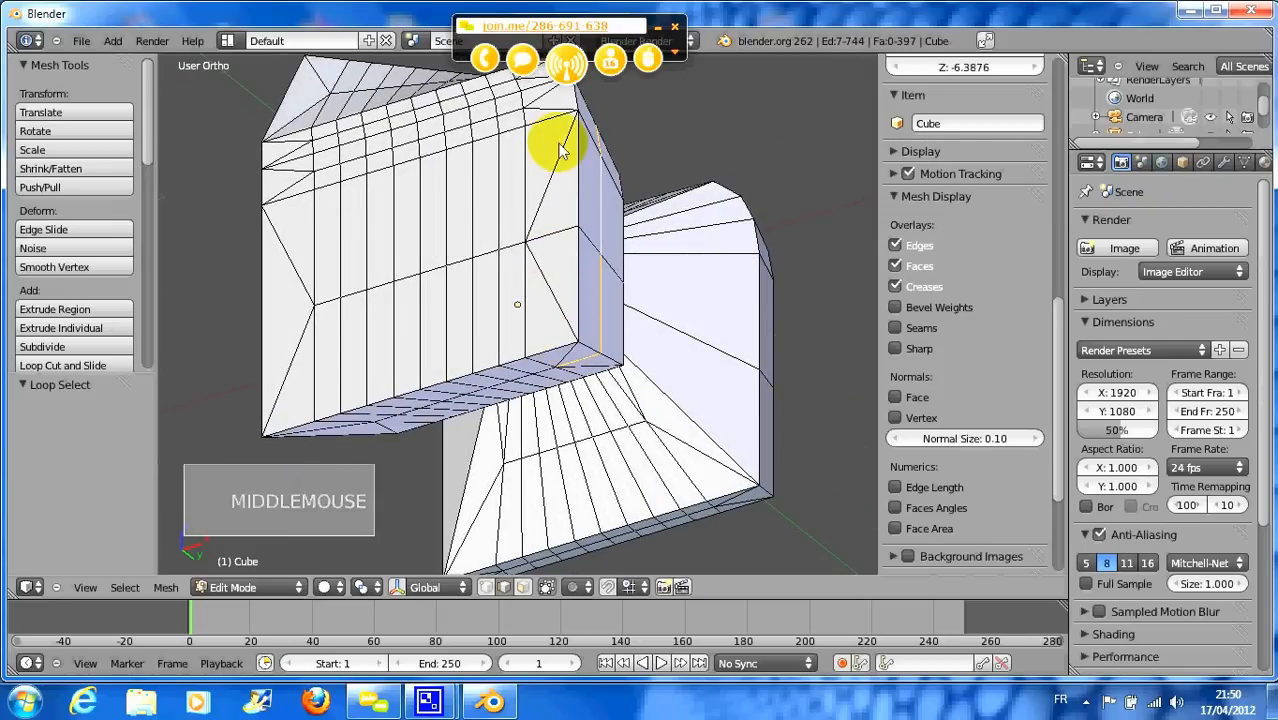
pyautogui.moveTo(585, 177); pyautogui.dragTo(508, 86, button='middle')
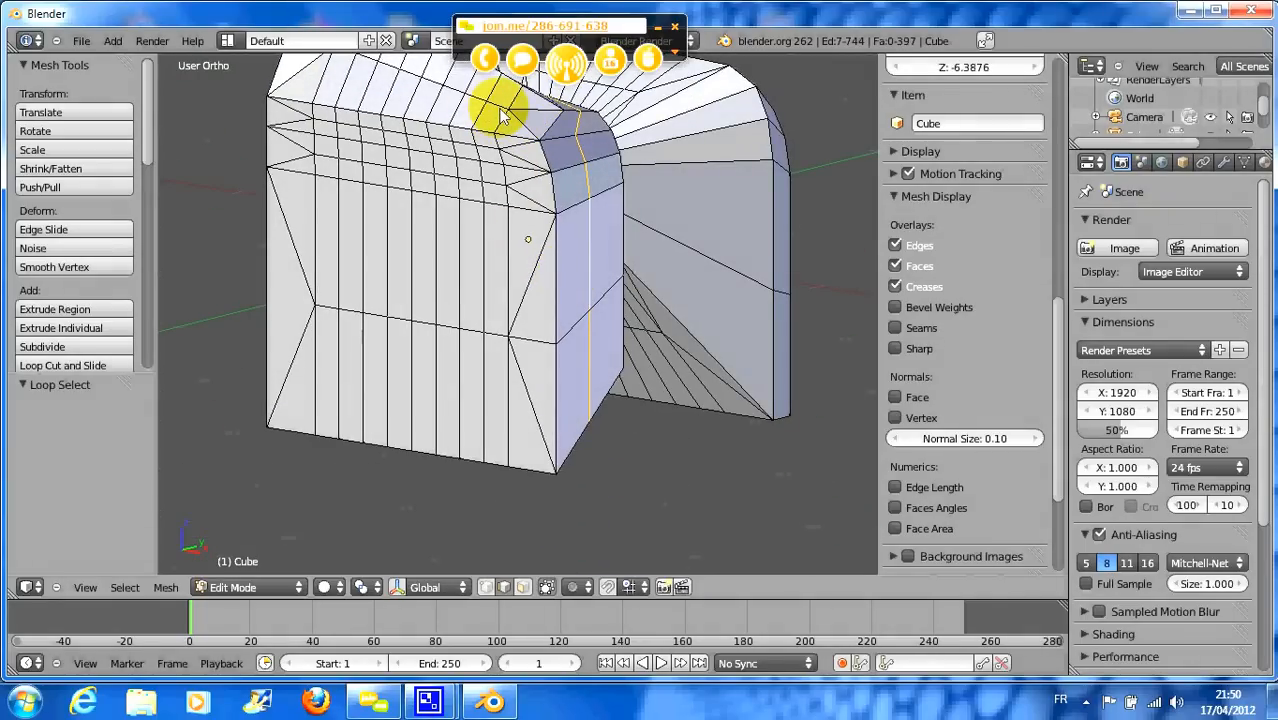
pyautogui.keyDown('alt'); pyautogui.rightClick(502, 115); pyautogui.keyUp('alt')
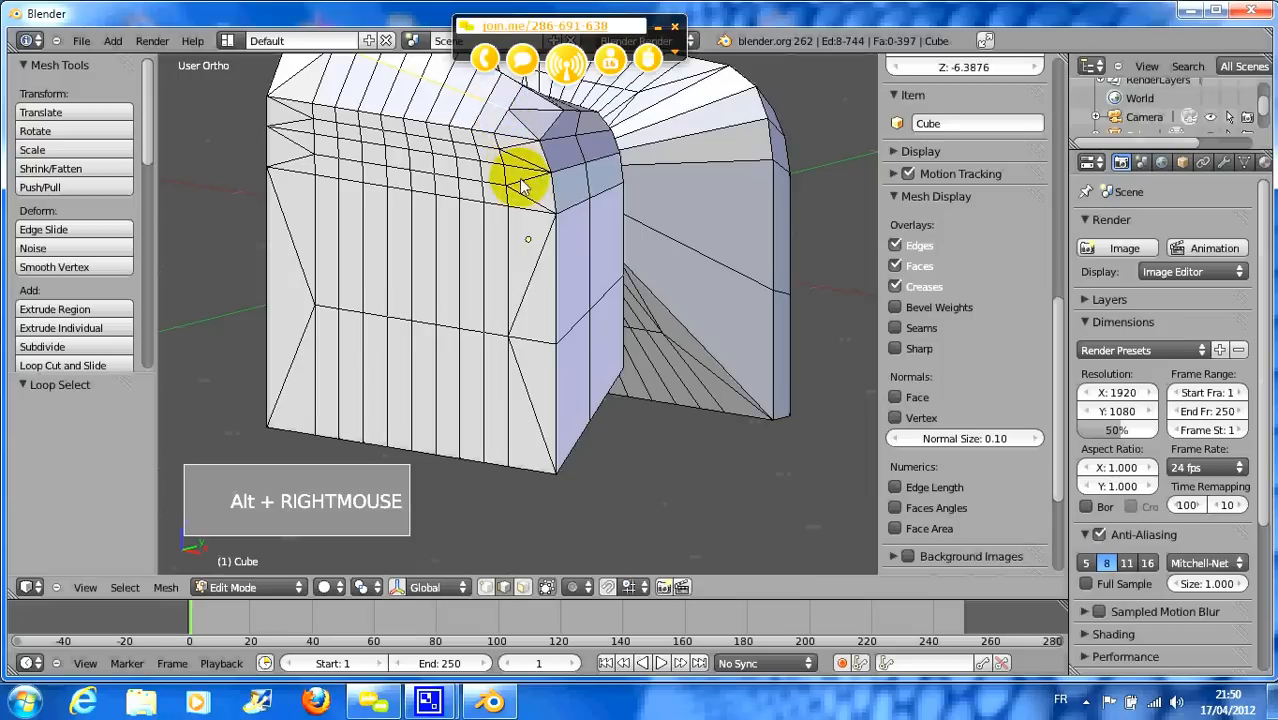
pyautogui.keyDown('alt'); pyautogui.rightClick(491, 205); pyautogui.keyUp('alt')
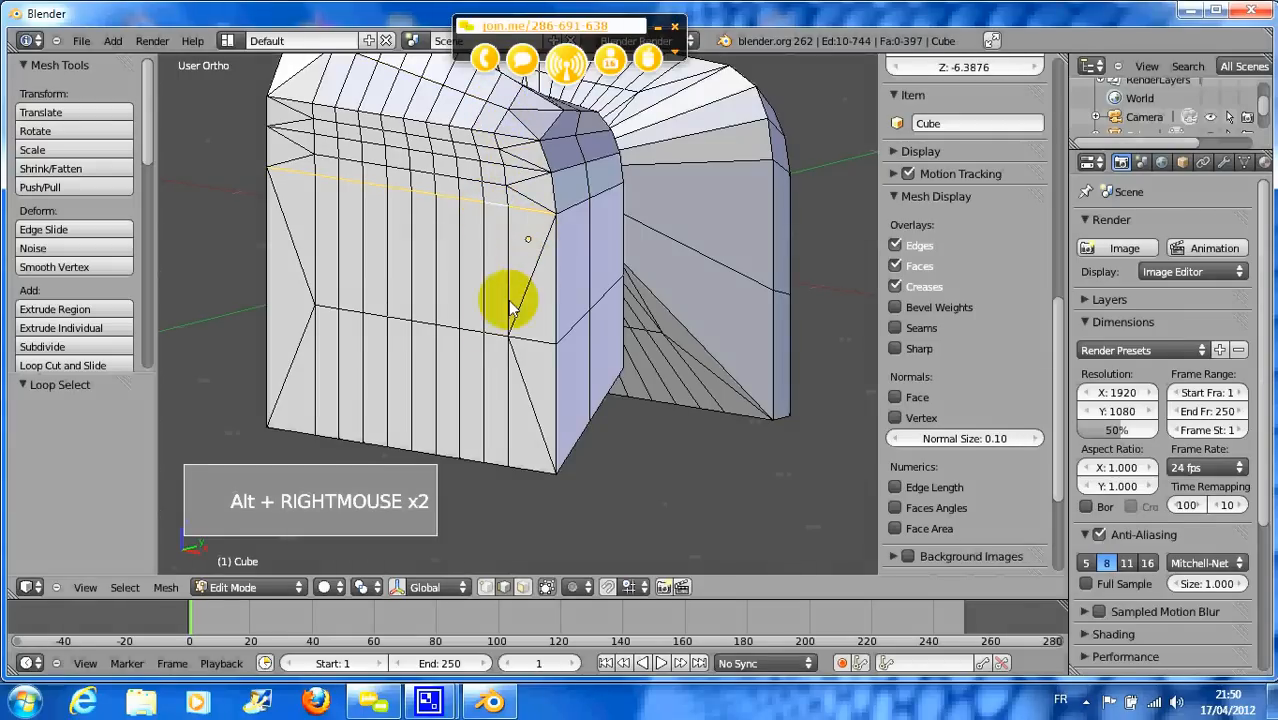
pyautogui.keyDown('alt'); pyautogui.rightClick(505, 334); pyautogui.keyUp('alt')
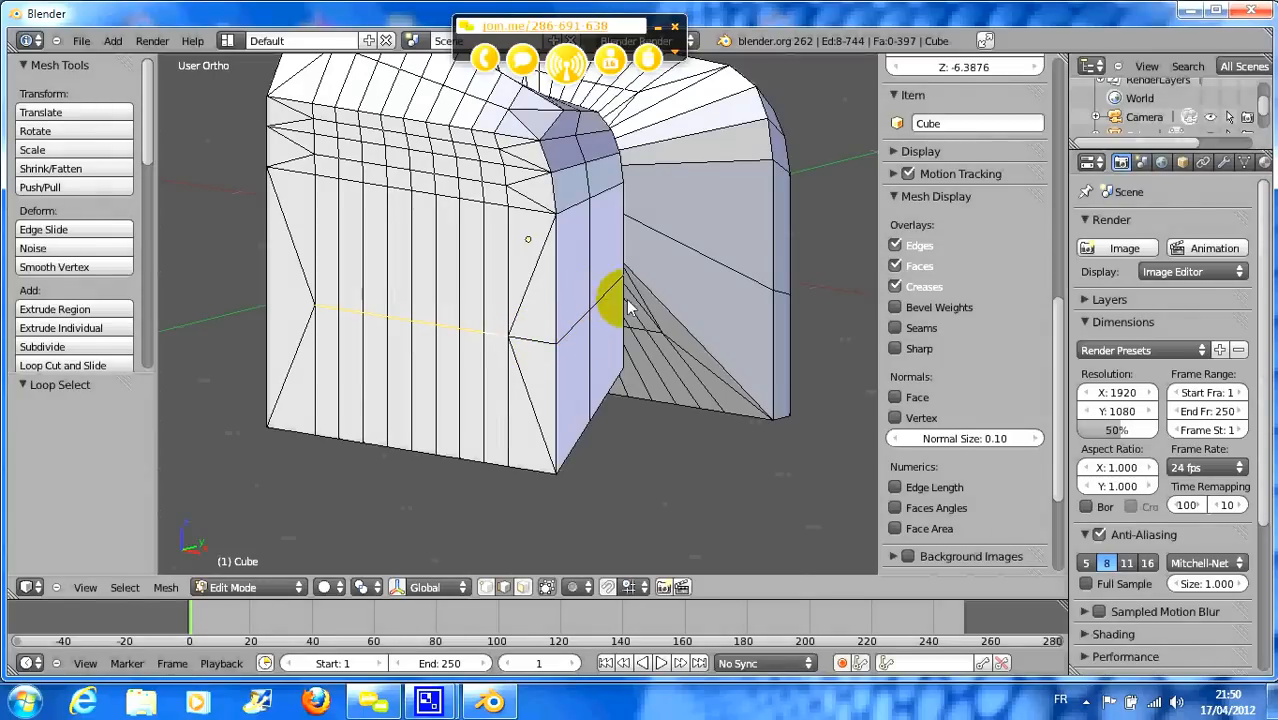
pyautogui.moveTo(716, 300); pyautogui.dragTo(612, 338, button='middle')
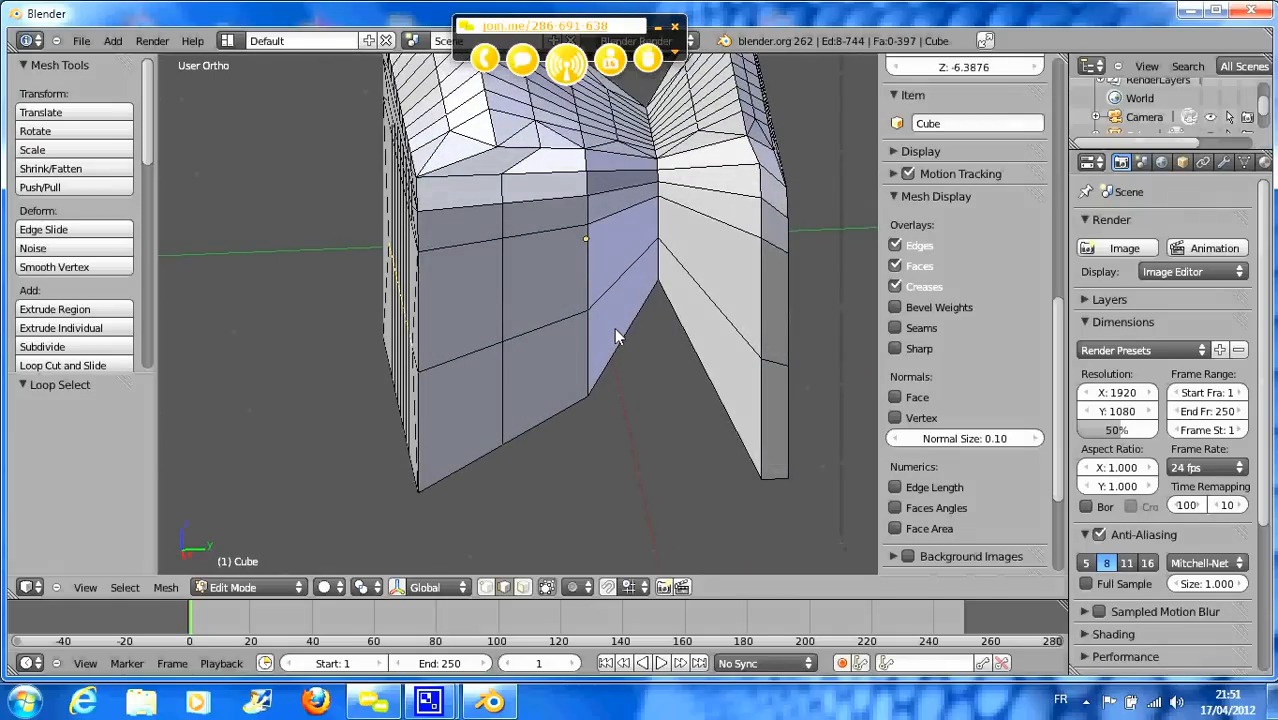
pyautogui.moveTo(620, 287); pyautogui.dragTo(674, 321, button='middle')
pyautogui.scroll(-2, 631, 300)
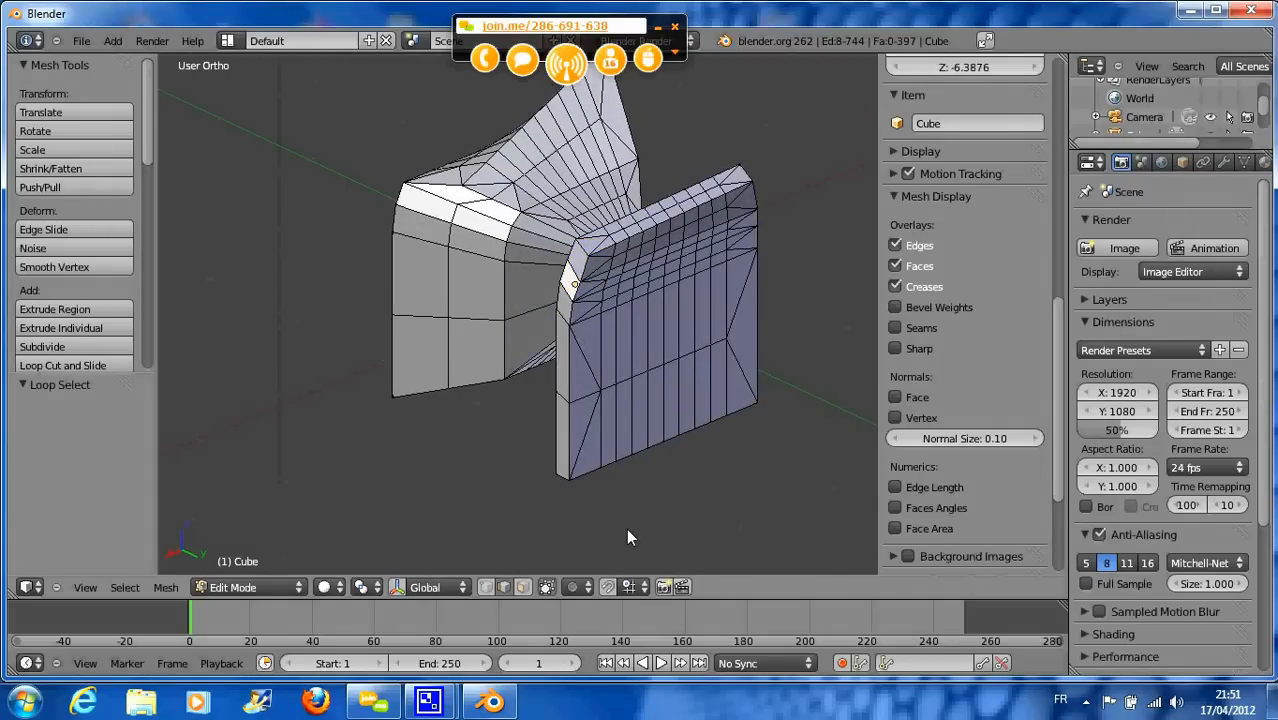
# - In face select mode, select one narrow face in the upper row of tall faces on the +Y side
pyautogui.click(522, 588)
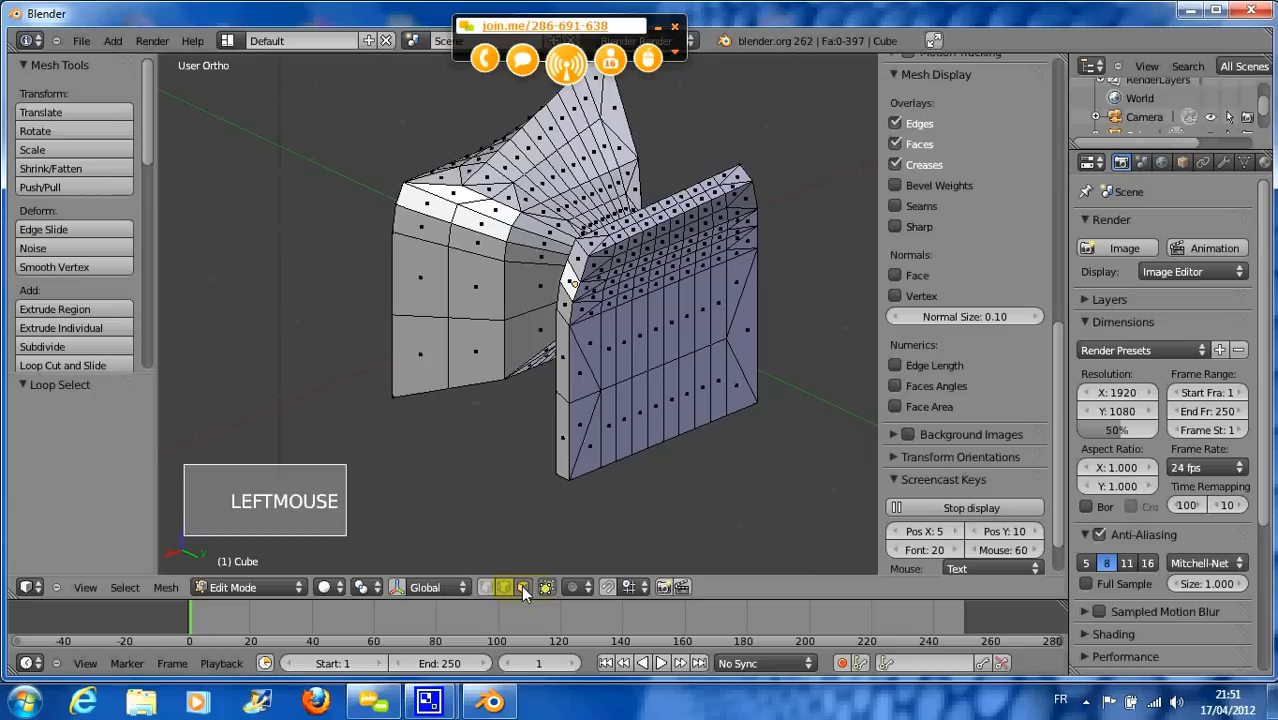
pyautogui.rightClick(640, 338)
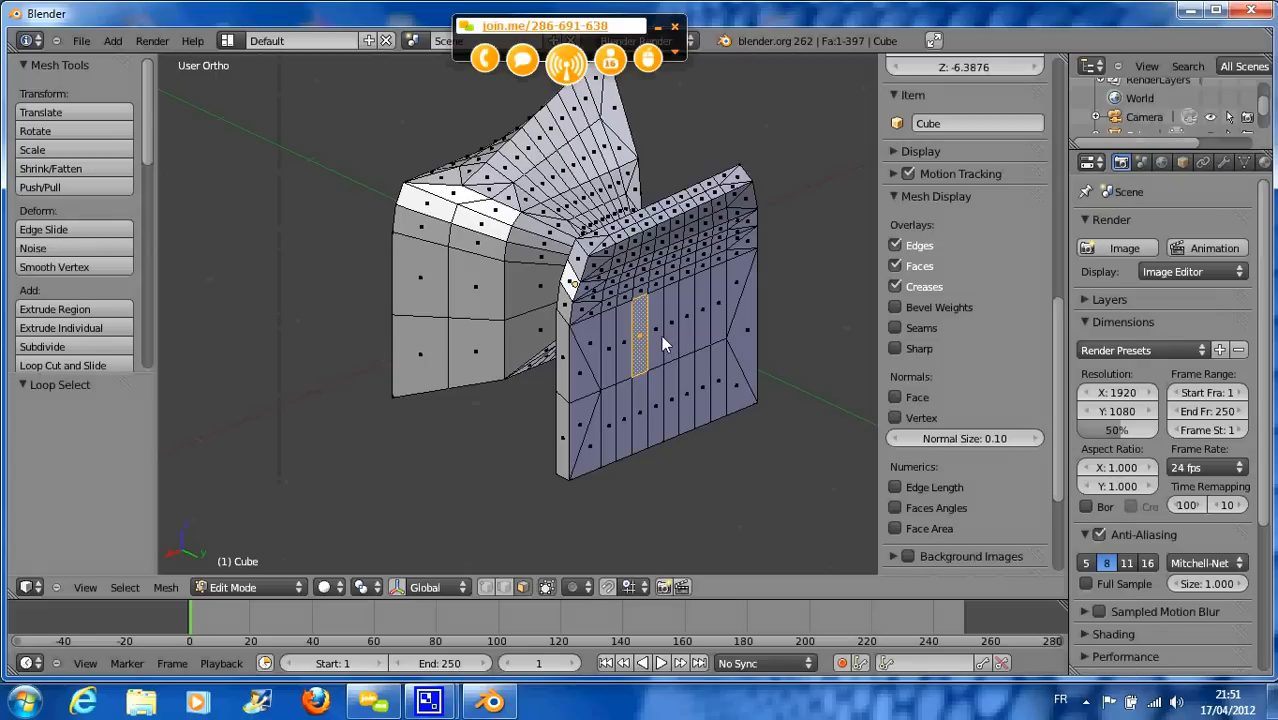
pyautogui.moveTo(681, 378)
pyautogui.mouseDown(button='middle')
pyautogui.moveTo(699, 371)
pyautogui.moveTo(670, 381)
pyautogui.mouseUp(button='middle')
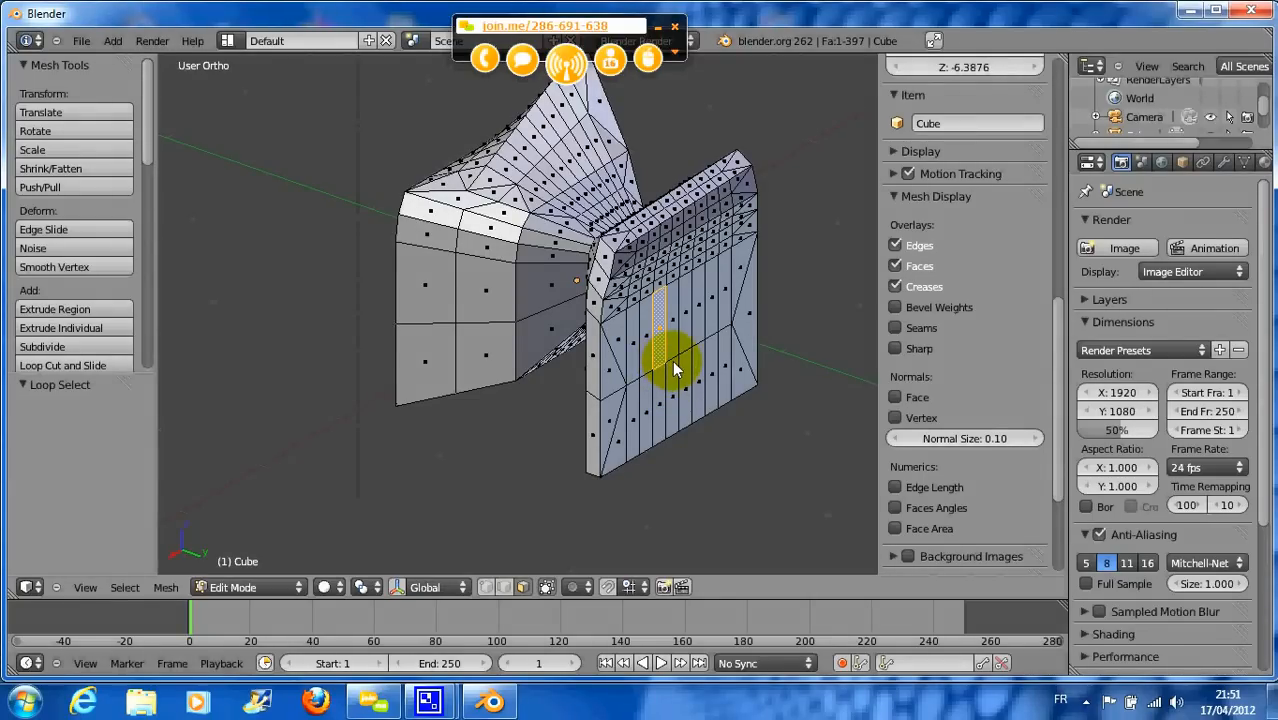
pyautogui.moveTo(671, 366)
pyautogui.mouseDown(button='middle')
pyautogui.moveTo(649, 366)
pyautogui.moveTo(688, 378)
pyautogui.mouseUp(button='middle')
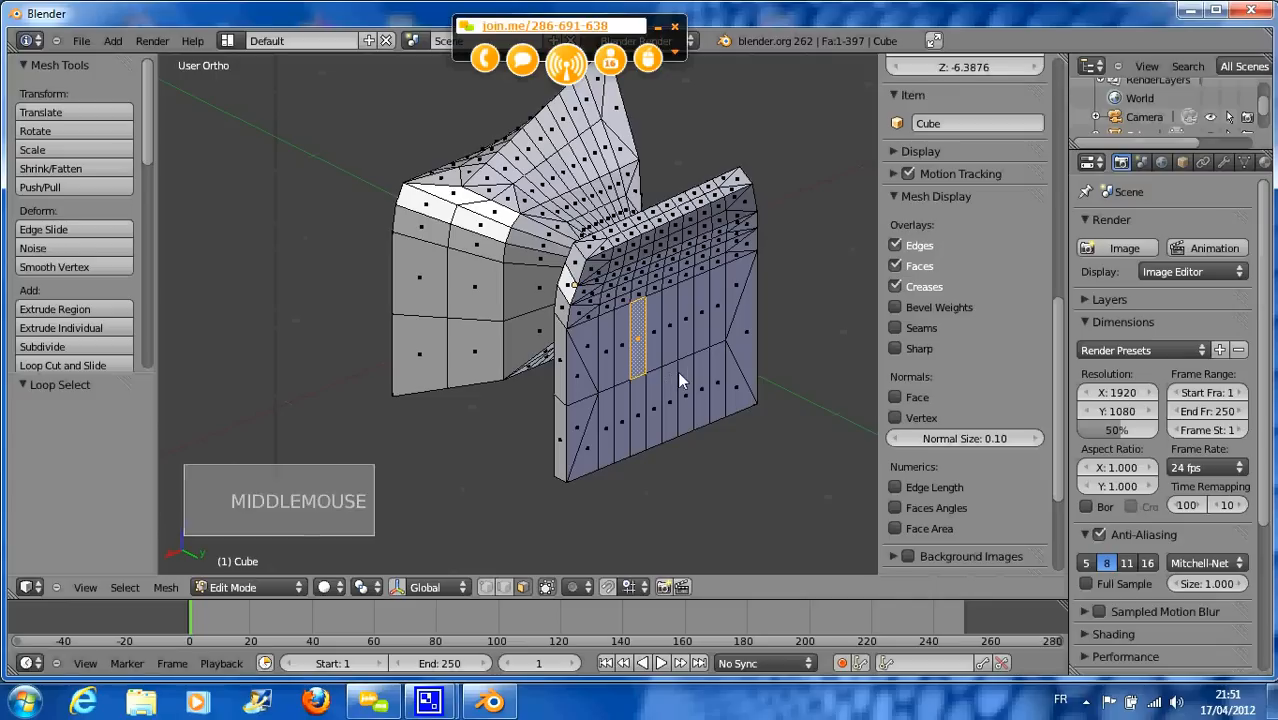
# - In vertex select mode, select the bottom corner vertex where the +X and +Y sides meet and view it up close
pyautogui.click(485, 588)
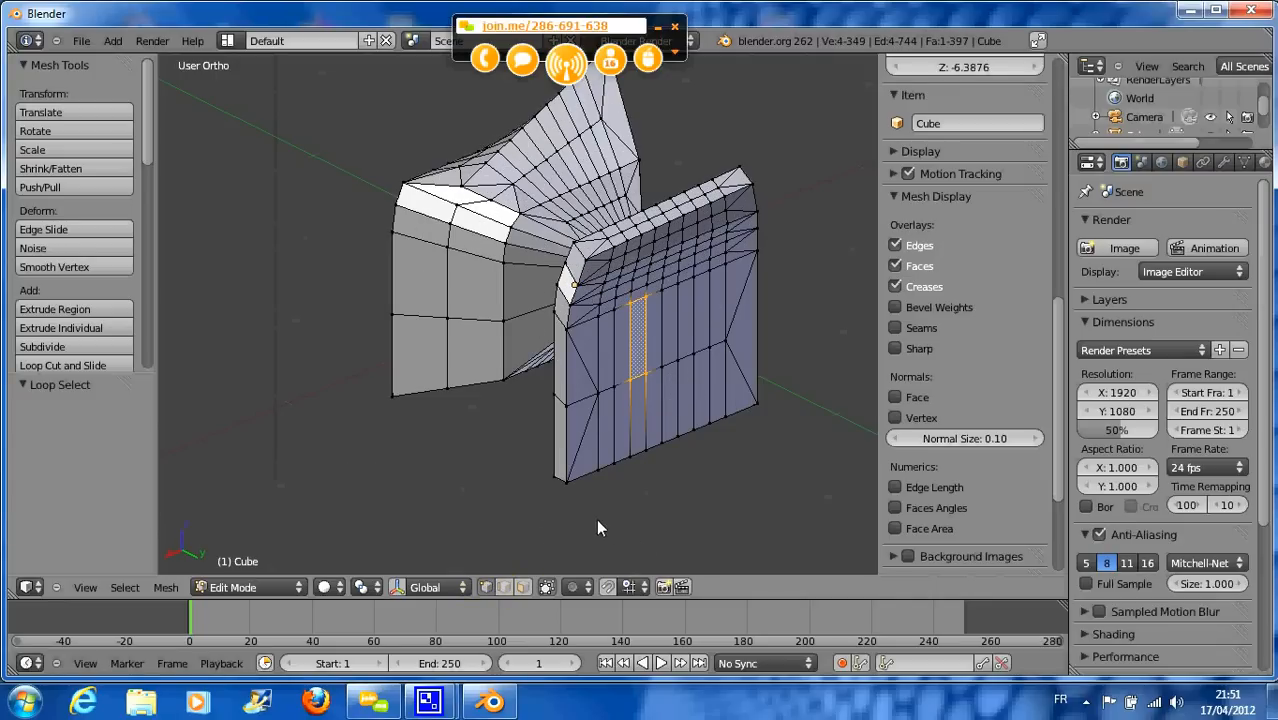
pyautogui.rightClick(567, 482)
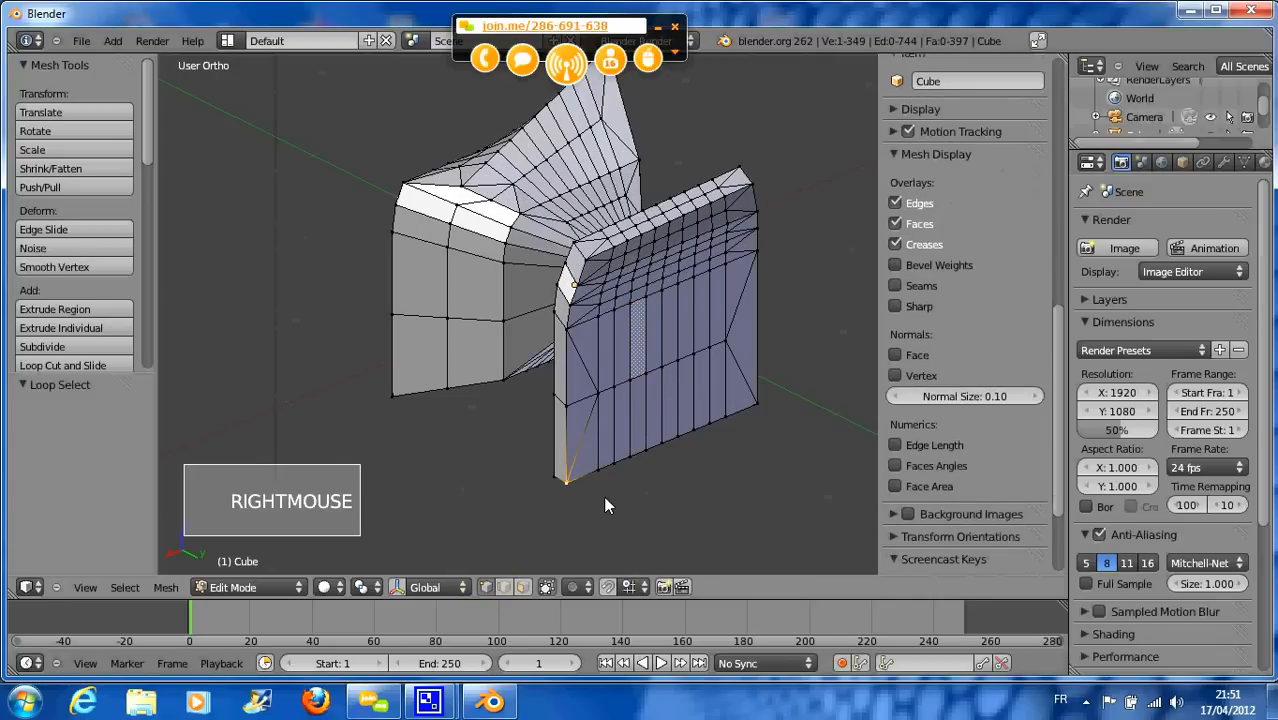
pyautogui.moveTo(603, 496); pyautogui.dragTo(622, 380, button='middle')
pyautogui.scroll(2, 655, 492)
pyautogui.keyDown('alt'); pyautogui.keyDown('shift'); pyautogui.middleClick(571, 314); pyautogui.keyUp('shift'); pyautogui.keyUp('alt')
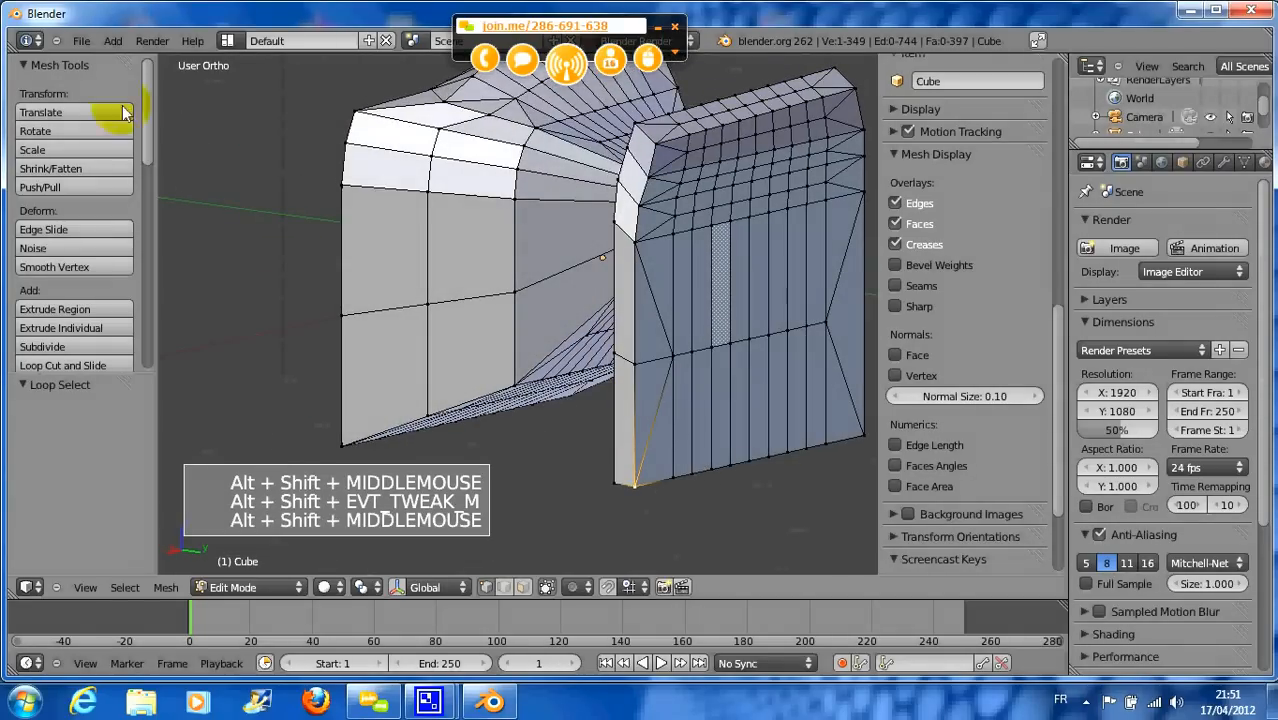
# - Reload the default scene as a new file and restart the Screencast Keys display
pyautogui.click(80, 42)
pyautogui.click(88, 59)
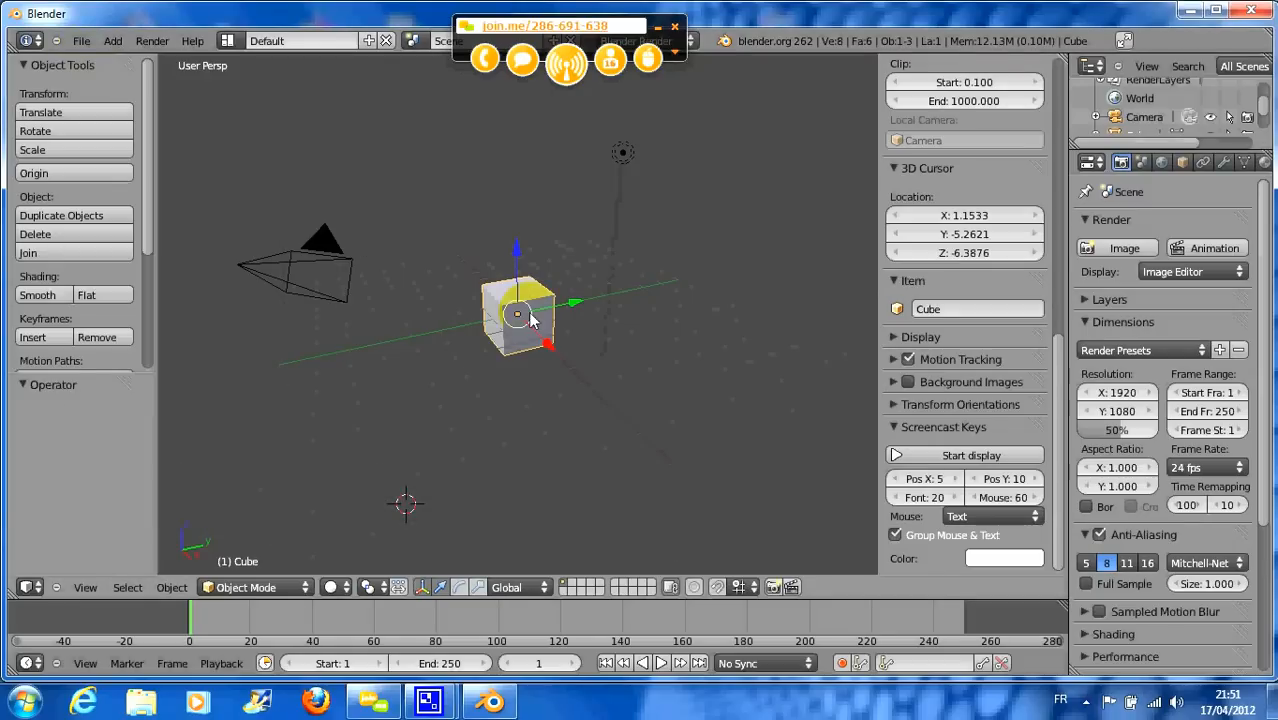
pyautogui.click(945, 455)
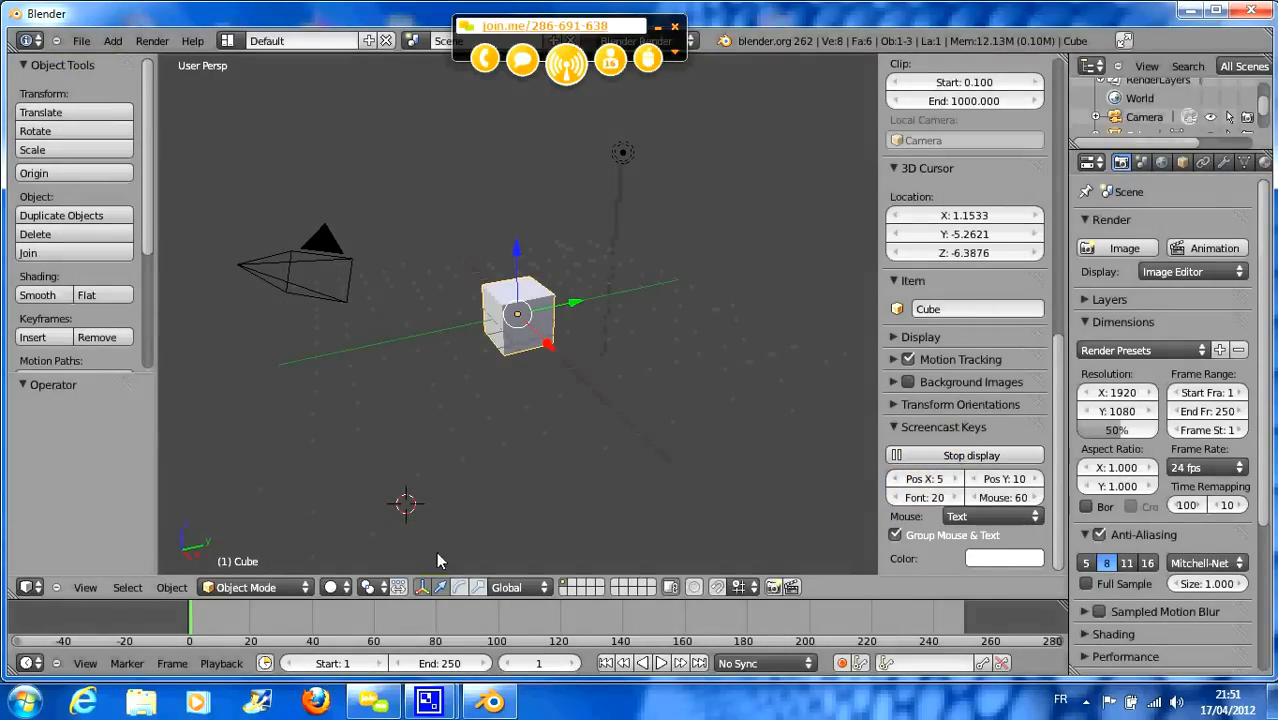
# - Put the default cube in Edit Mode and select its upper corner vertex at the +X, +Y corner
pyautogui.click(252, 589)
pyautogui.click(240, 546)
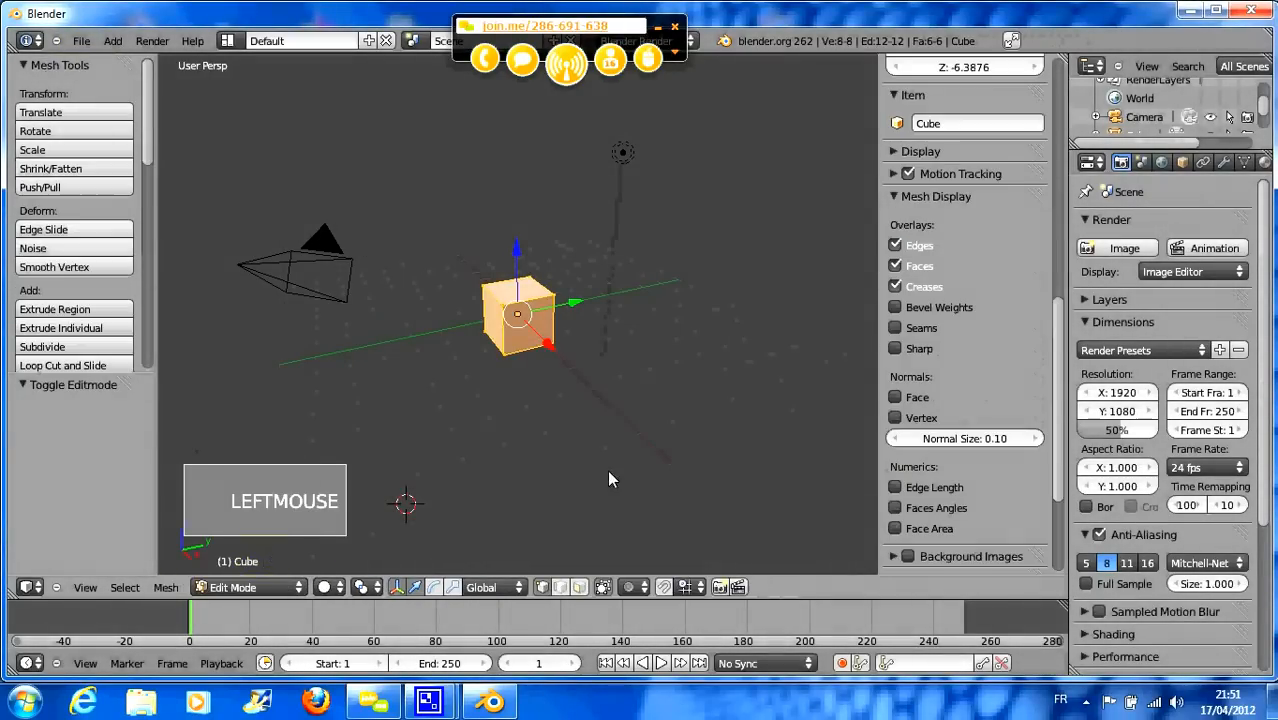
pyautogui.scroll(3, 698, 402)
pyautogui.scroll(2, 697, 400)
pyautogui.rightClick(625, 263)
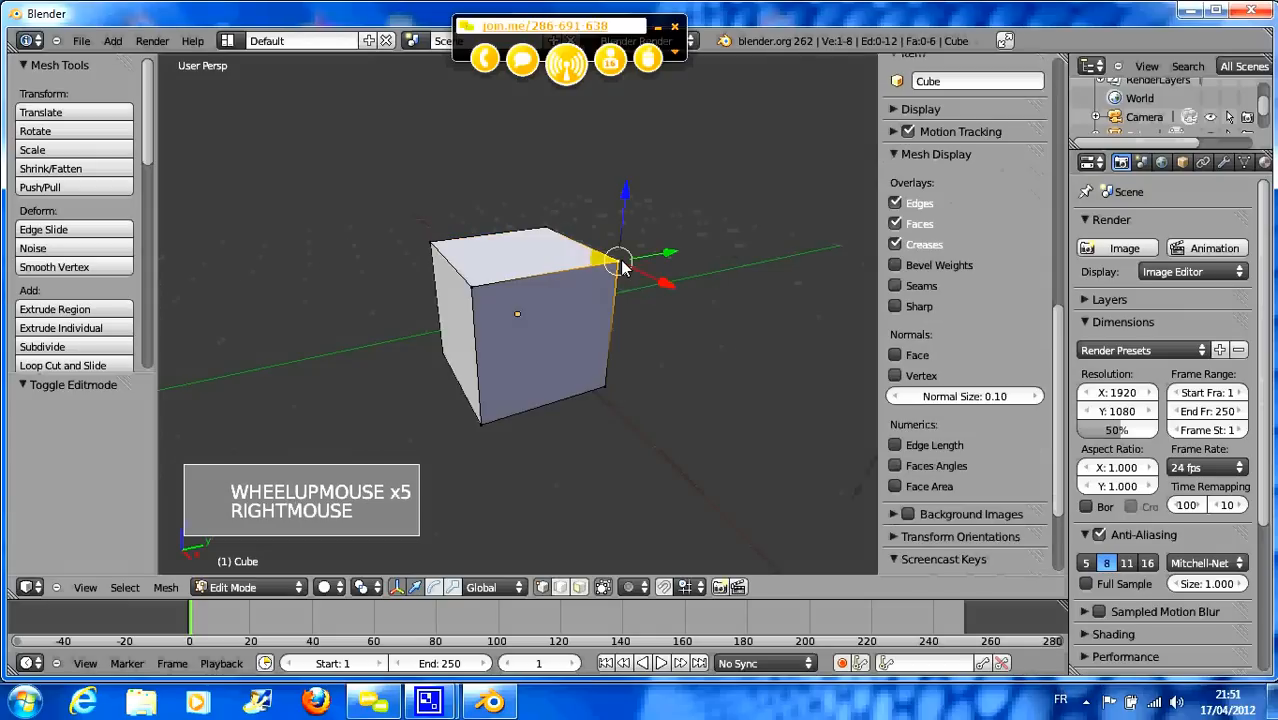
pyautogui.keyDown('shift'); pyautogui.moveTo(672, 310); pyautogui.dragTo(562, 349, button='middle'); pyautogui.keyUp('shift')
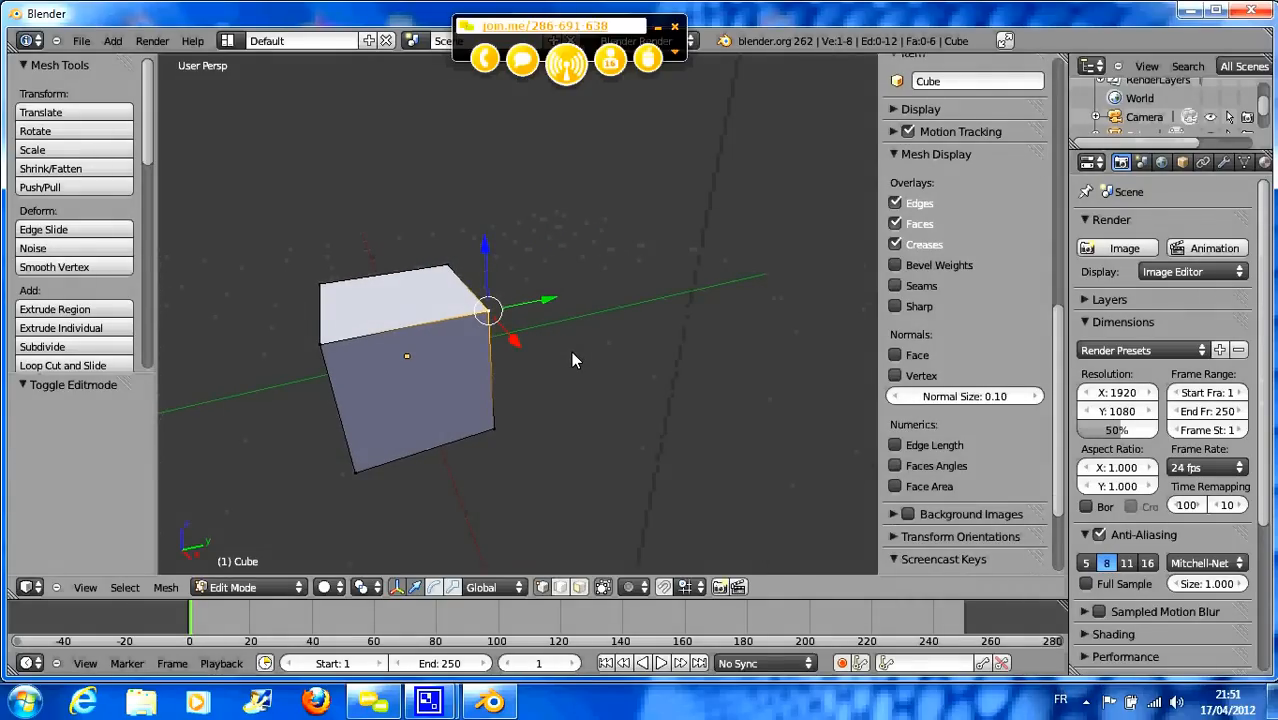
# - Try to extrude the selected upper corner vertex outward from the cube
pyautogui.scroll(3, 572, 352)
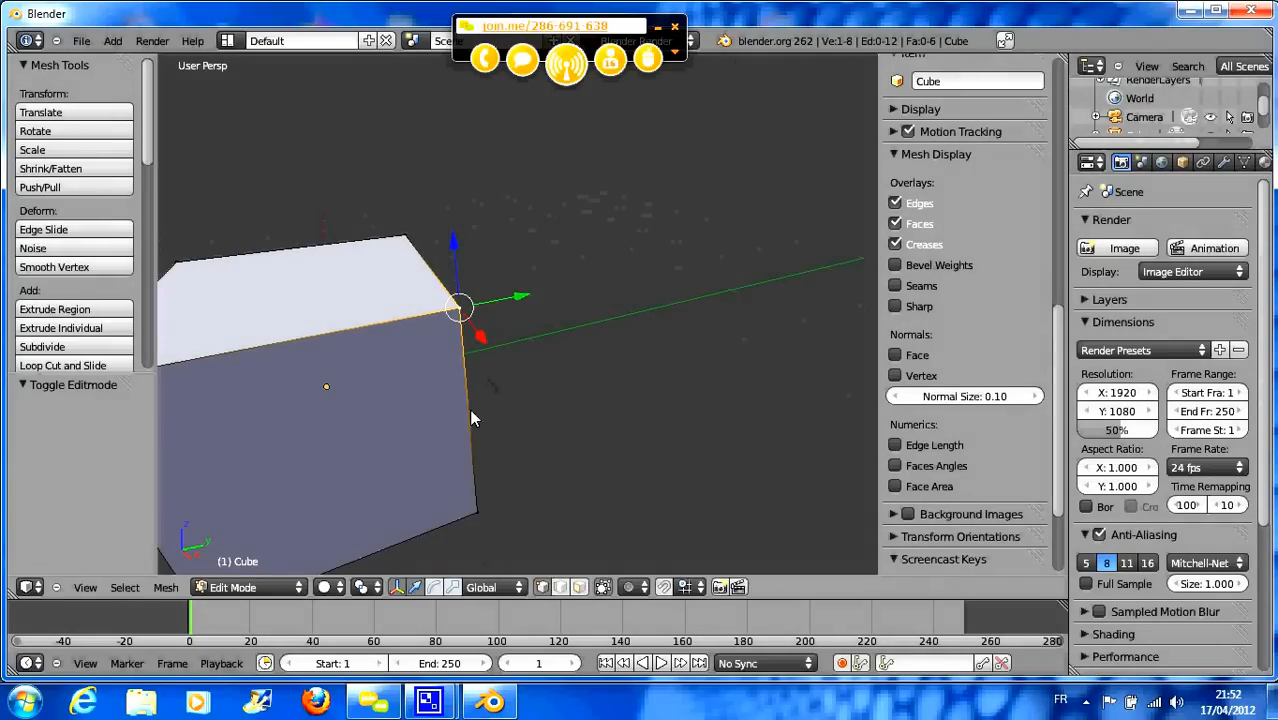
pyautogui.click(166, 588)
pyautogui.press('e')
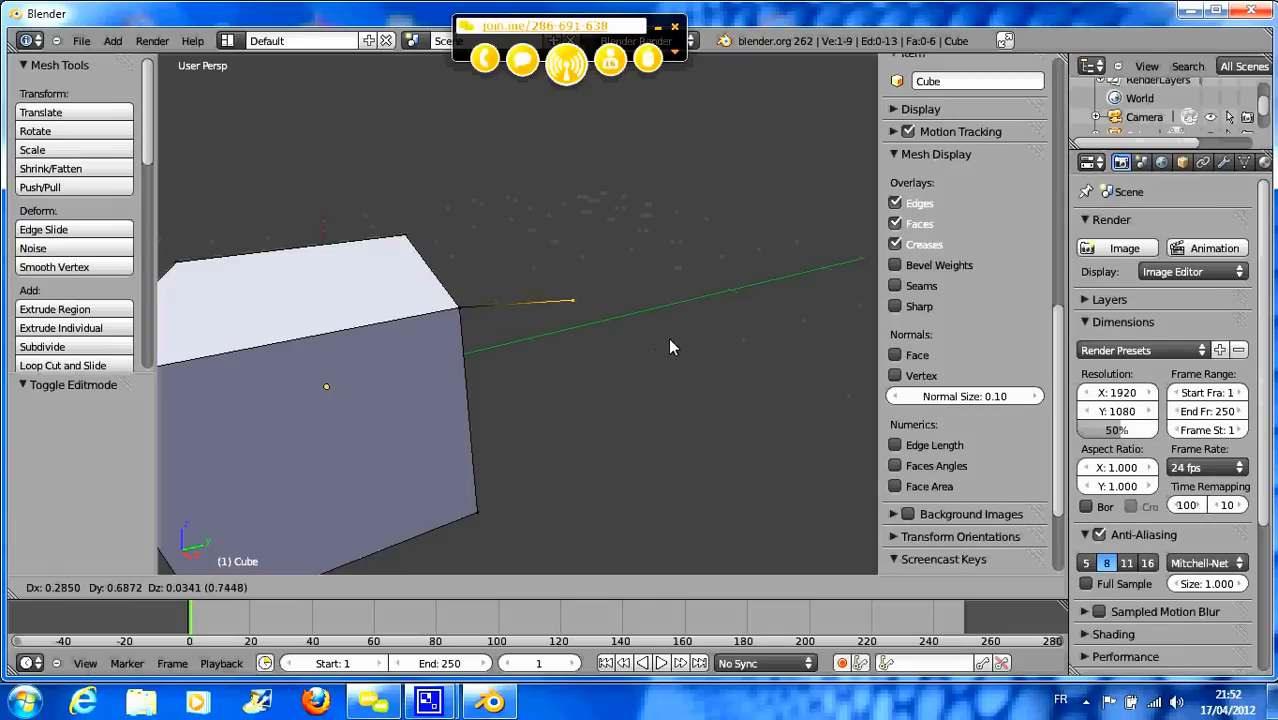
pyautogui.rightClick(668, 340)
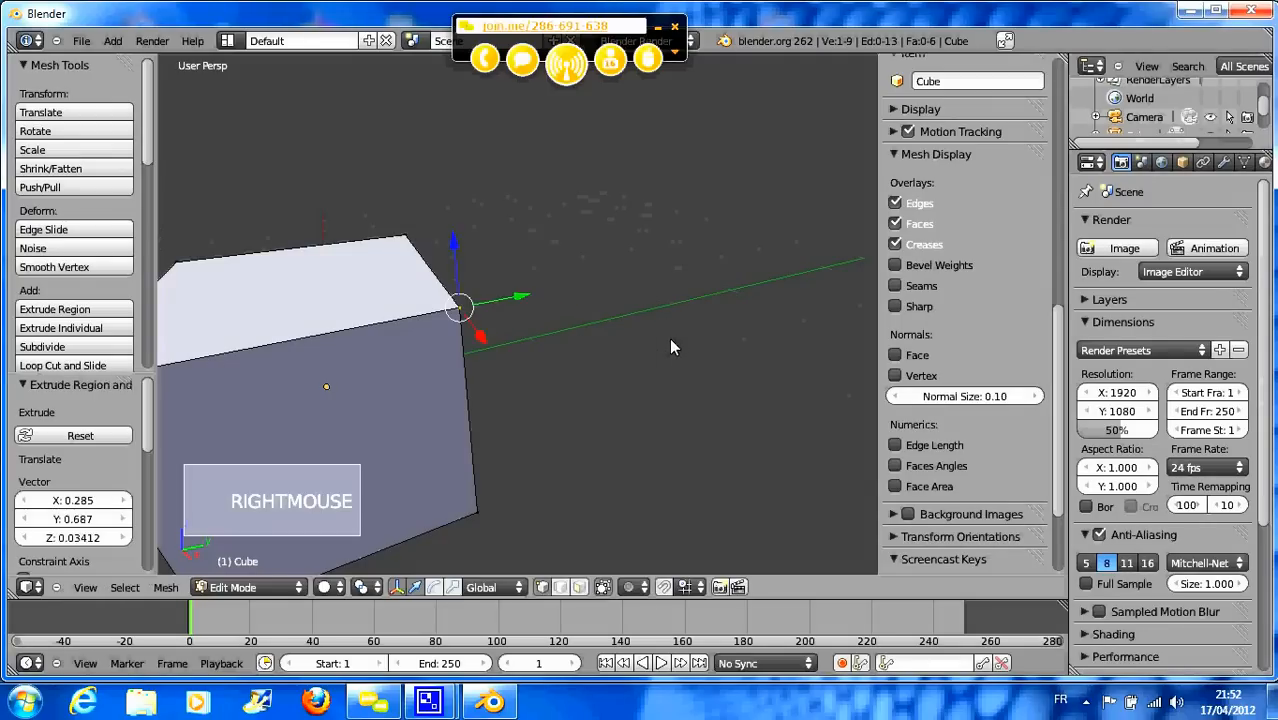
# - Add the lower corner vertex below it to the selection and try to extrude both vertices outward
pyautogui.keyDown('shift'); pyautogui.rightClick(484, 512); pyautogui.keyUp('shift')
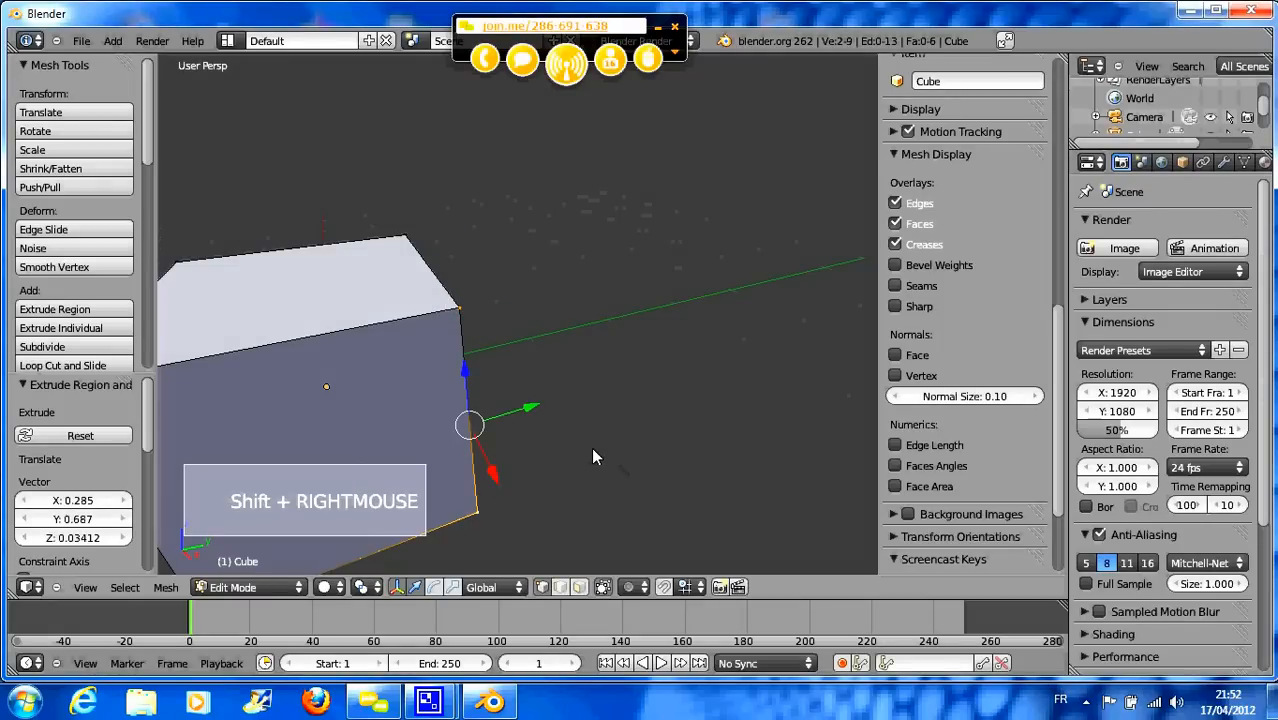
pyautogui.press('e')
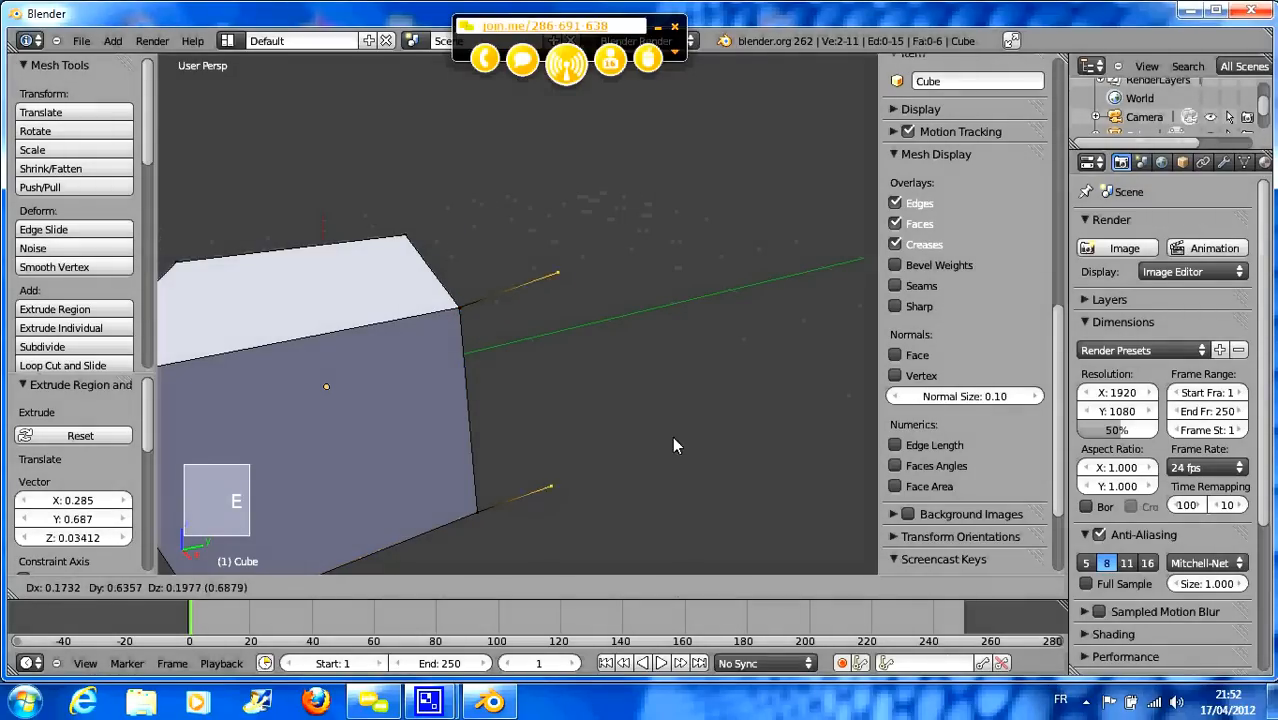
pyautogui.rightClick(668, 437)
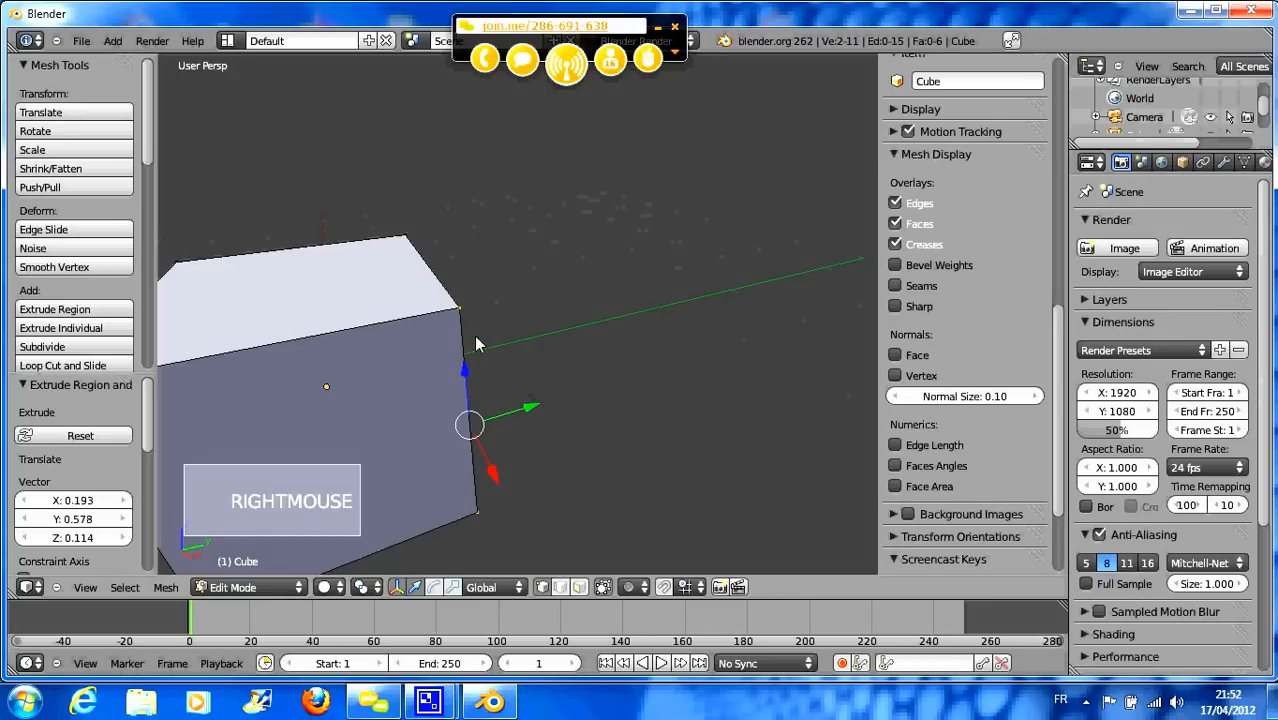
# - In edge select mode, extrude the cube's vertical edge at the +X, +Y corner by 0.613 in X and 1.485 in Y
pyautogui.click(556, 588)
pyautogui.rightClick(472, 426)
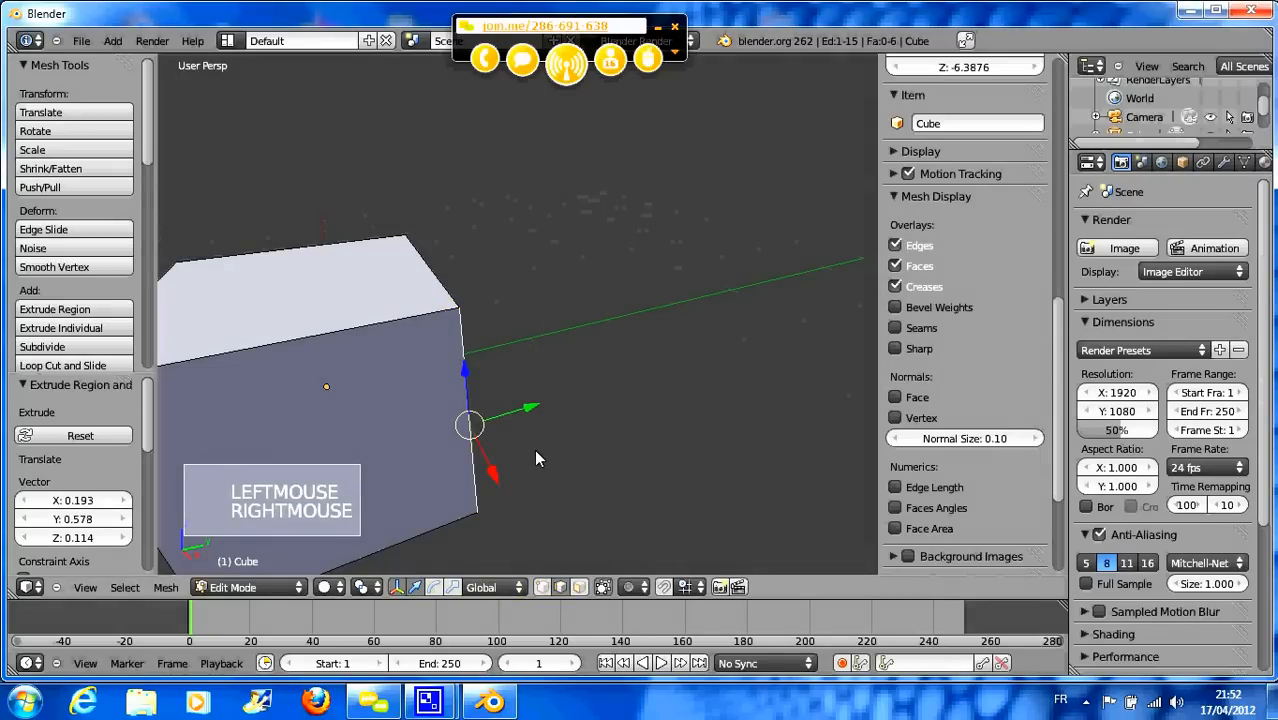
pyautogui.press('e')
pyautogui.press('e')
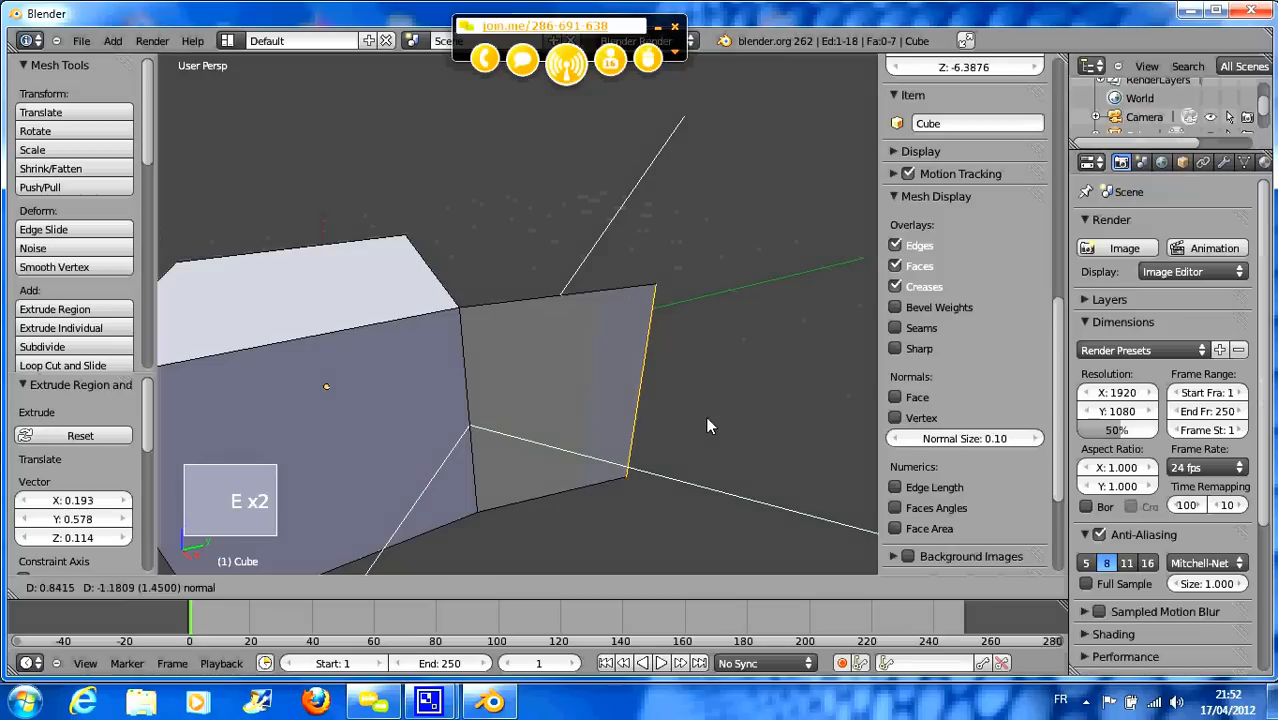
pyautogui.click(741, 442)
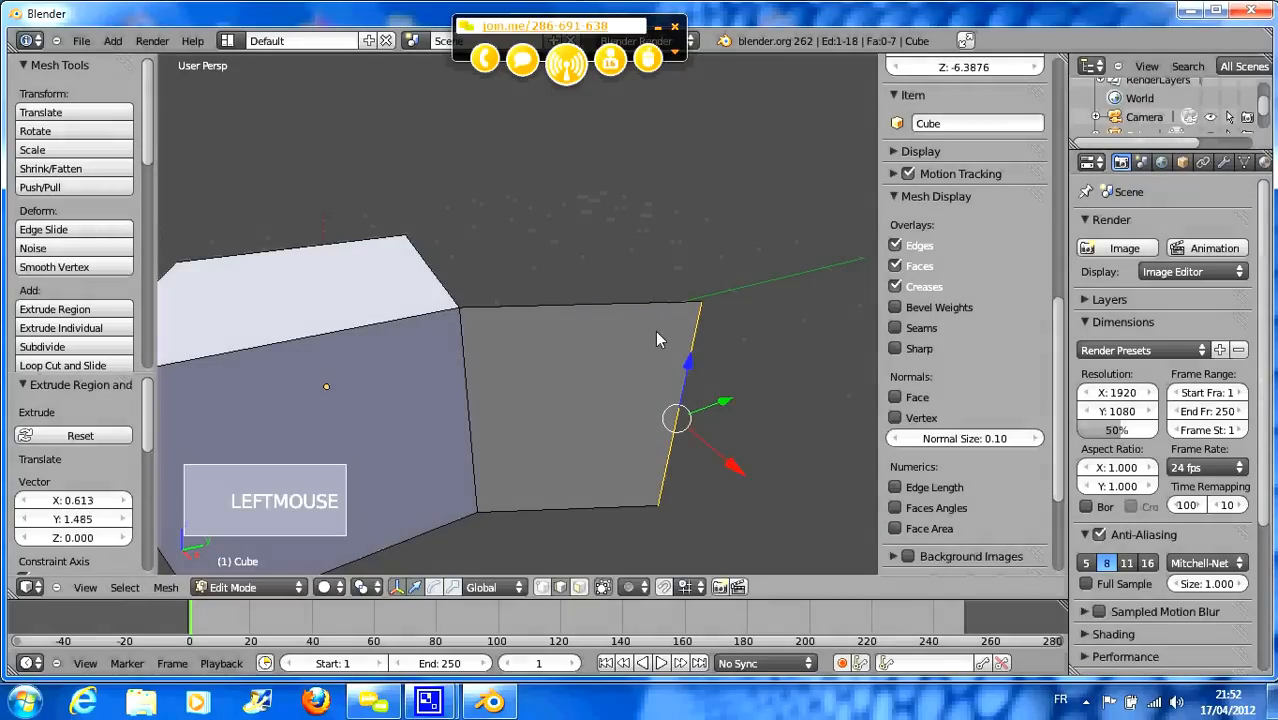
# - Extrude the free end edge of the new face by about 0.014 in X and 1.128 in Y
pyautogui.moveTo(690, 468); pyautogui.dragTo(590, 426, button='middle')
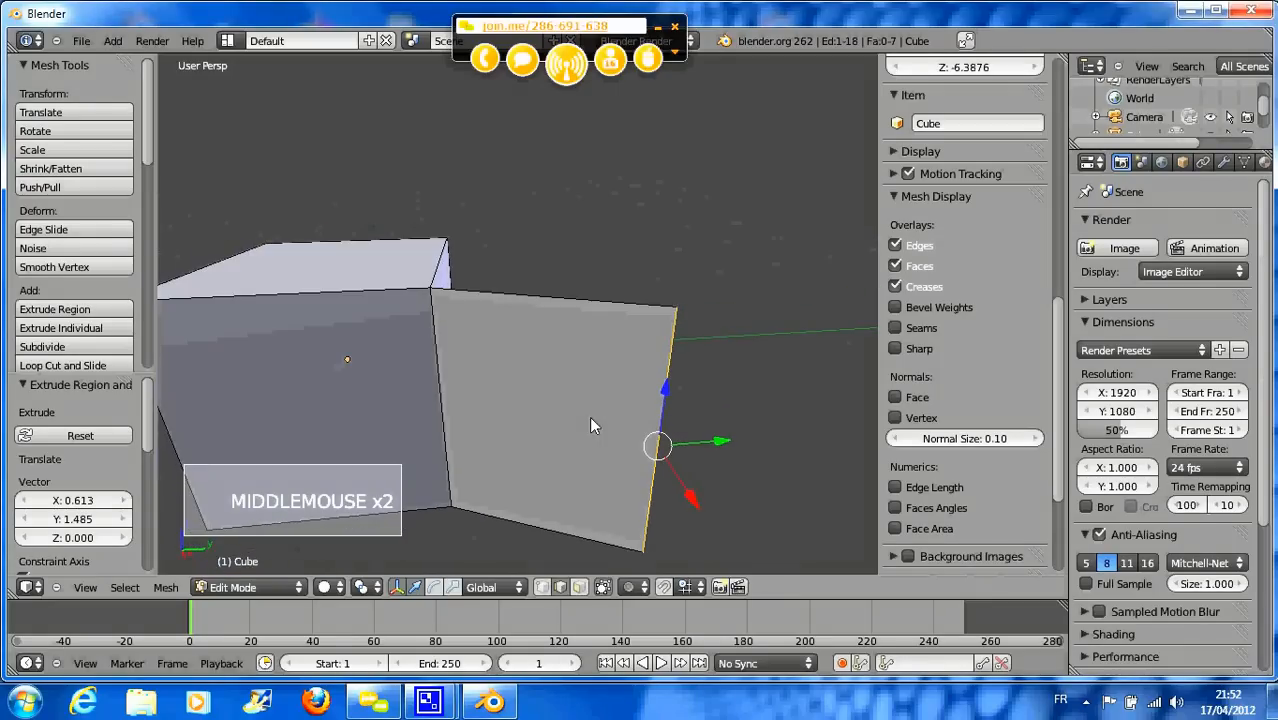
pyautogui.moveTo(660, 450); pyautogui.dragTo(673, 467, button='middle')
pyautogui.scroll(-2, 673, 464)
pyautogui.press('e')
pyautogui.press('e')
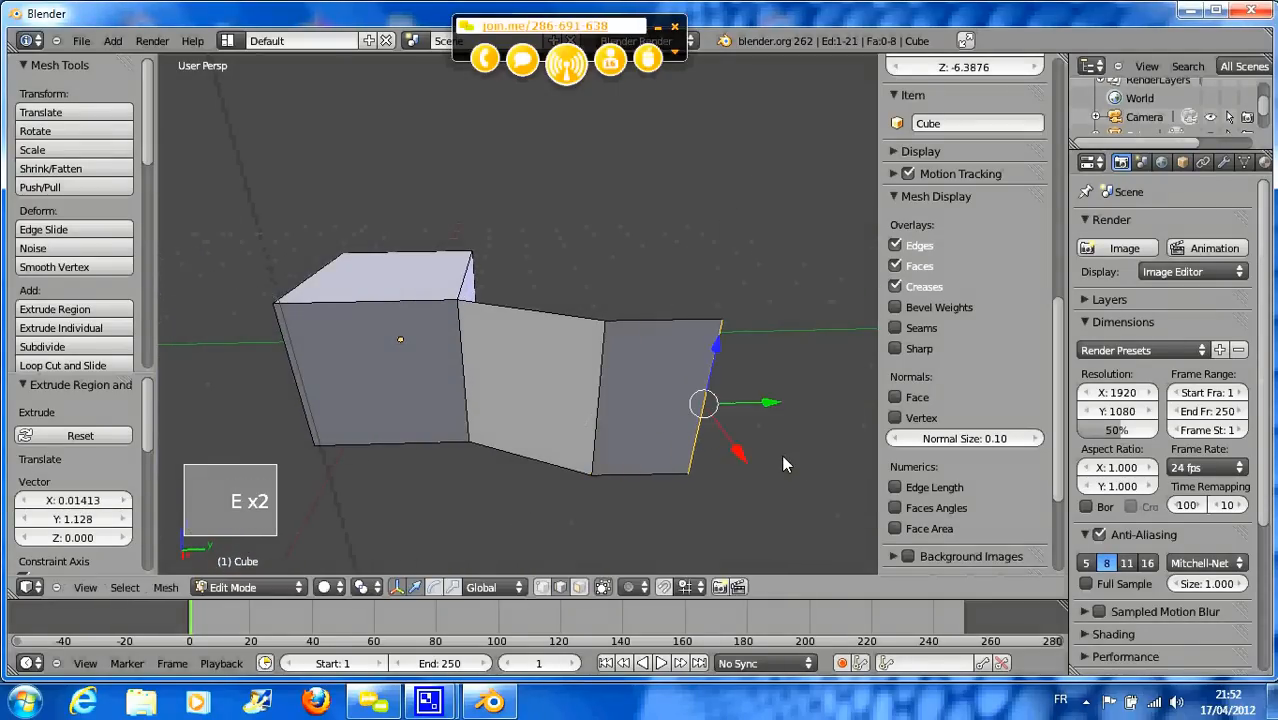
pyautogui.click(781, 454)
# - Extrude the strip's end edge twice more so it curves towards -X, the last time by -1.257 in X and 0.372 in Y
pyautogui.moveTo(781, 454); pyautogui.dragTo(695, 467, button='middle')
pyautogui.press('e')
pyautogui.press('e')
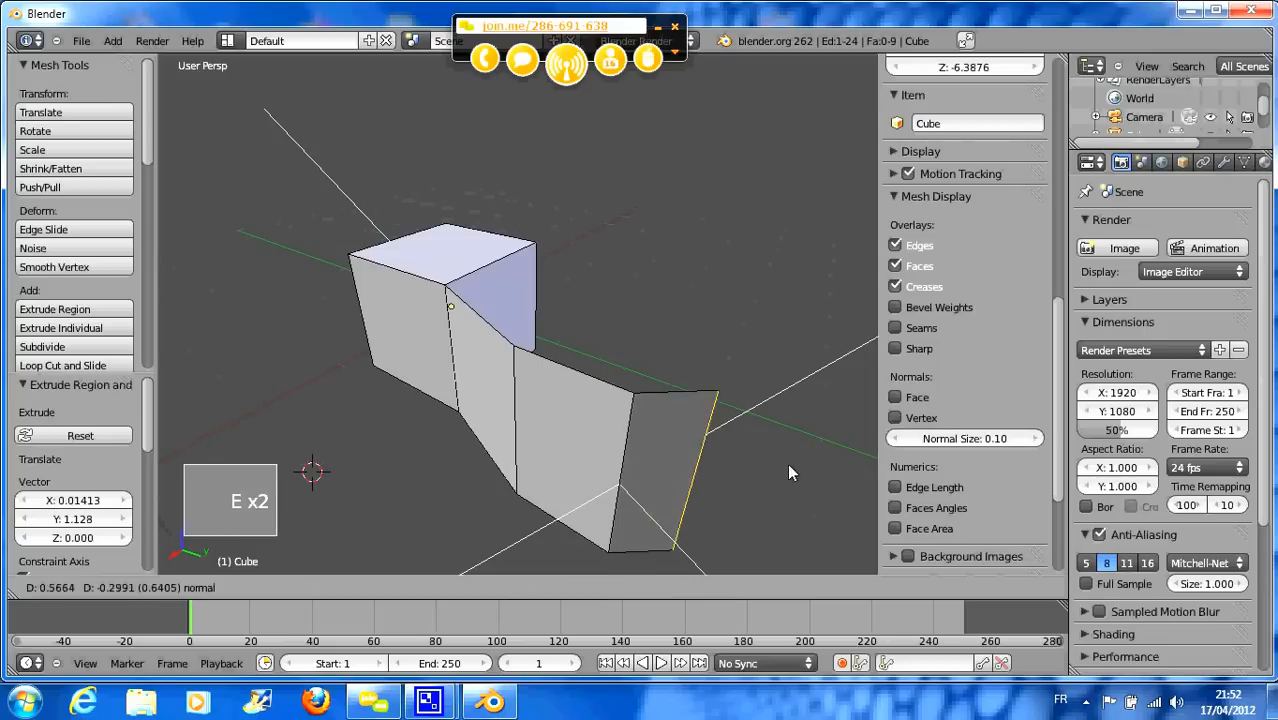
pyautogui.click(812, 456)
pyautogui.moveTo(812, 456); pyautogui.dragTo(629, 450, button='middle')
pyautogui.scroll(-2, 731, 463)
pyautogui.press('e')
pyautogui.press('e')
pyautogui.click(670, 446)
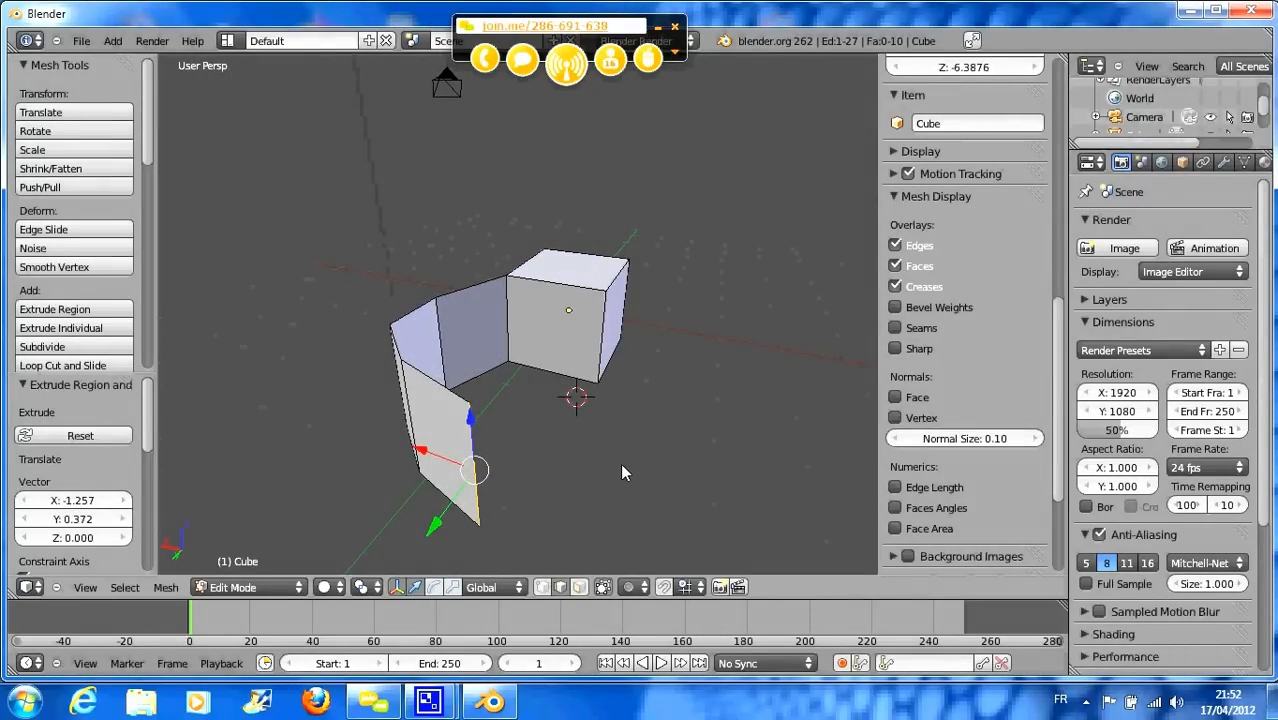
# - Extend the strip around the cube with four quick freehand extrusions of its end edge, then move that edge 0.226 along X
pyautogui.keyDown('ctrl'); pyautogui.click(620, 463); pyautogui.keyUp('ctrl')
pyautogui.moveTo(688, 457); pyautogui.dragTo(714, 489, button='middle')
pyautogui.keyDown('ctrl'); pyautogui.click(636, 457); pyautogui.keyUp('ctrl')
pyautogui.keyDown('ctrl'); pyautogui.click(709, 478); pyautogui.keyUp('ctrl')
pyautogui.keyDown('ctrl'); pyautogui.click(728, 493); pyautogui.keyUp('ctrl')
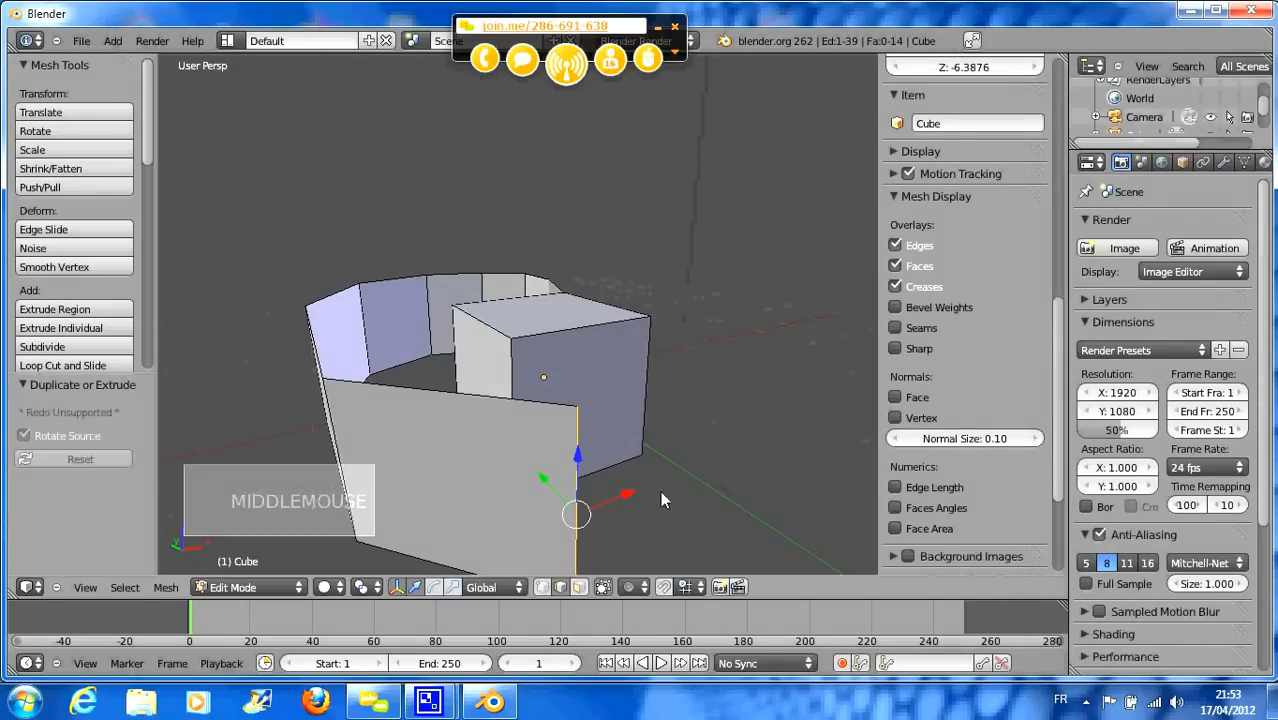
pyautogui.moveTo(625, 491); pyautogui.dragTo(678, 502)
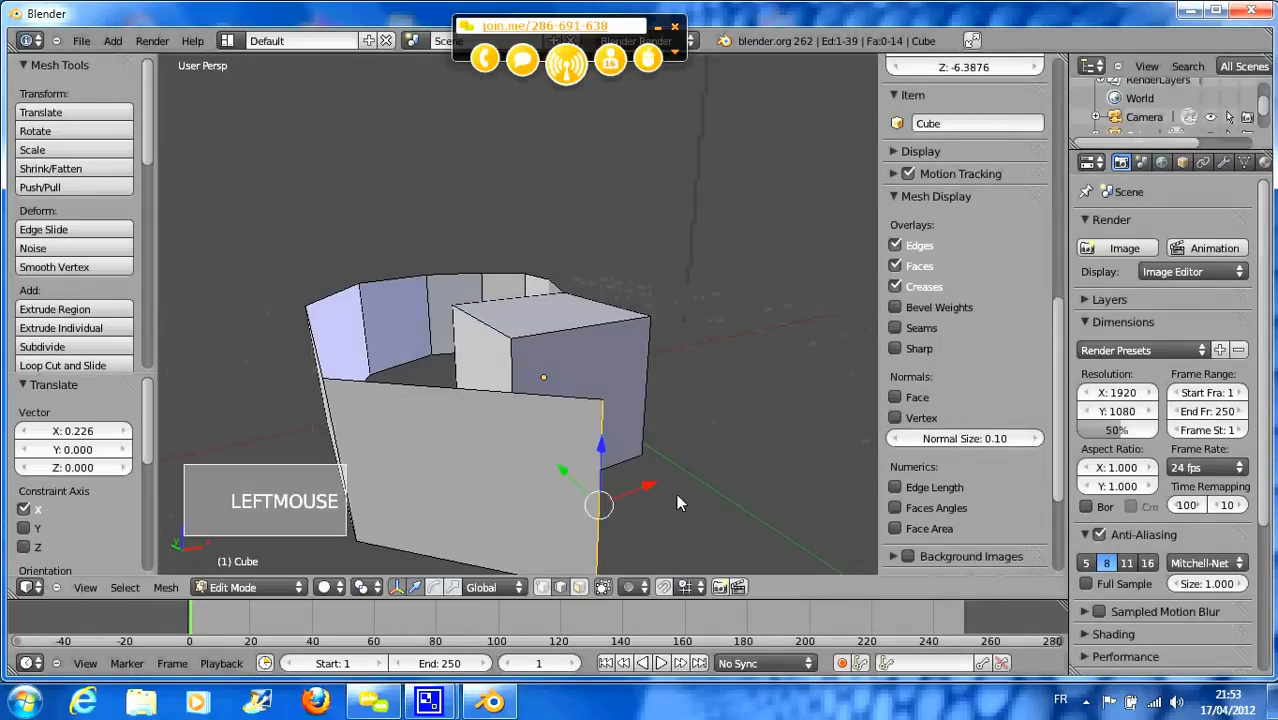
# - In face select mode, extrude the strip's second face from the cube outward twice, by about 1.861 and 1.404 along X
pyautogui.scroll(-2, 678, 502)
pyautogui.moveTo(692, 495); pyautogui.dragTo(554, 422, button='middle')
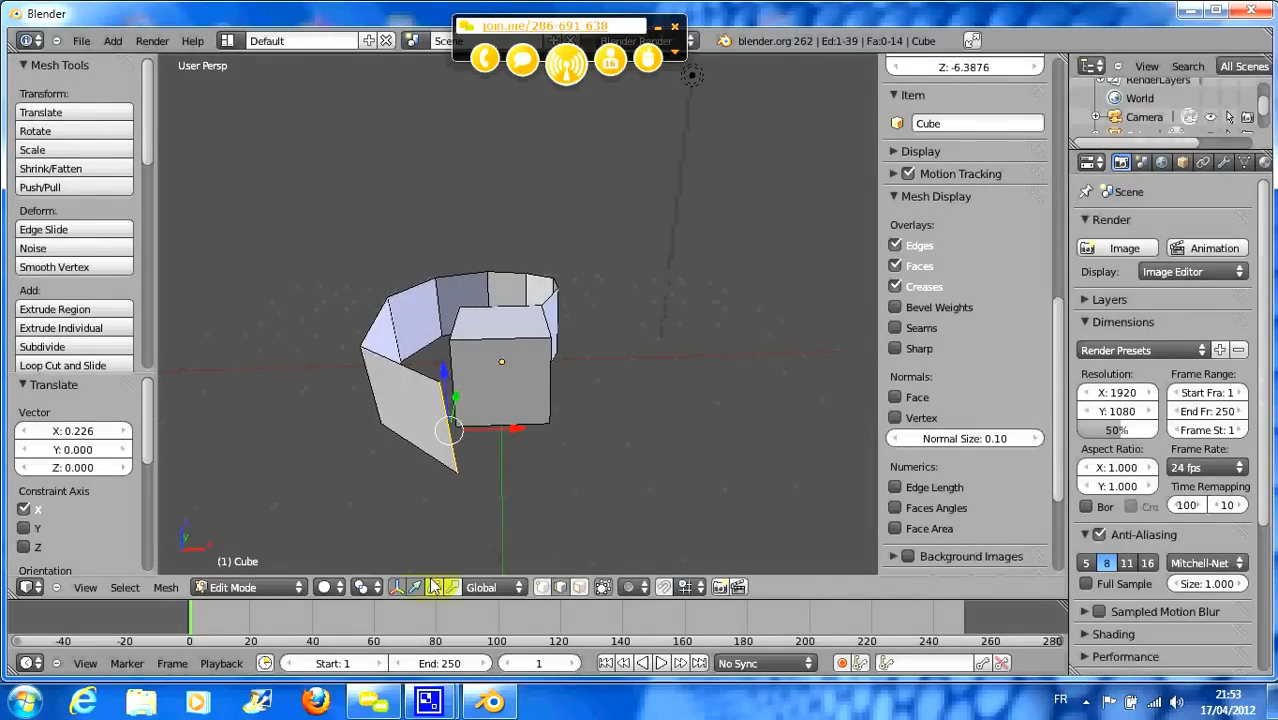
pyautogui.click(578, 588)
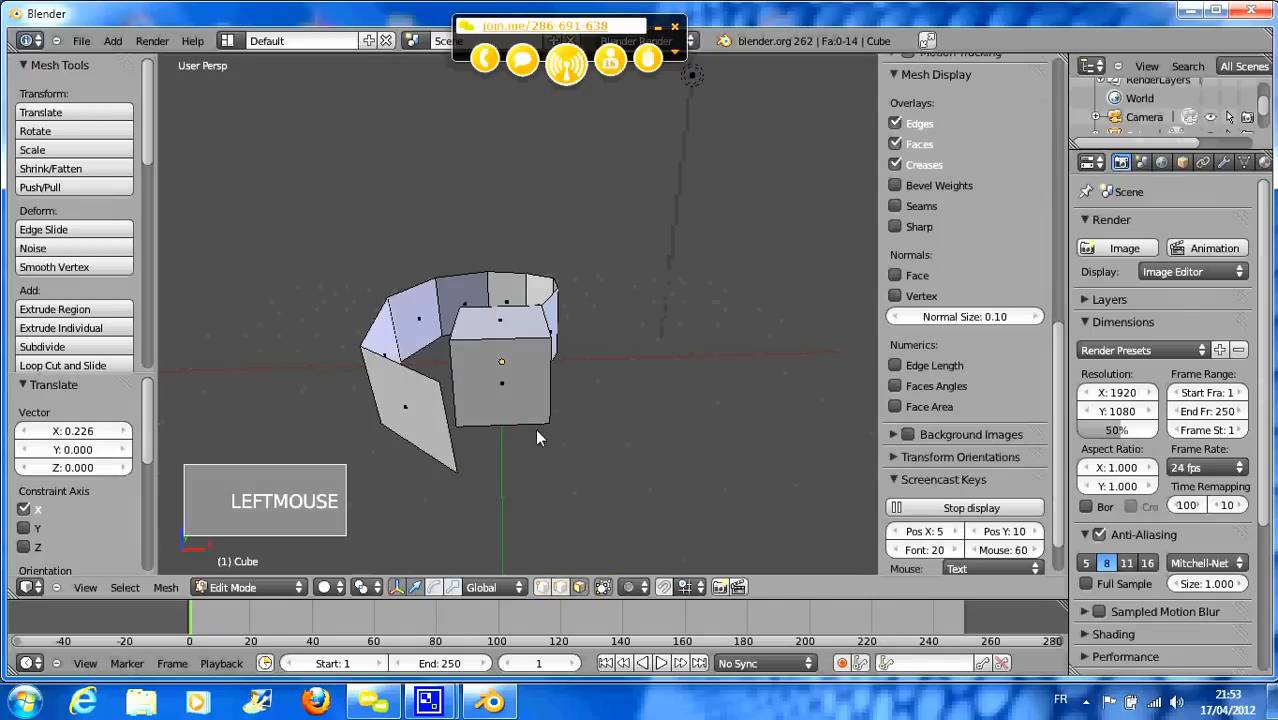
pyautogui.rightClick(510, 390)
pyautogui.moveTo(572, 440); pyautogui.dragTo(493, 405, button='middle')
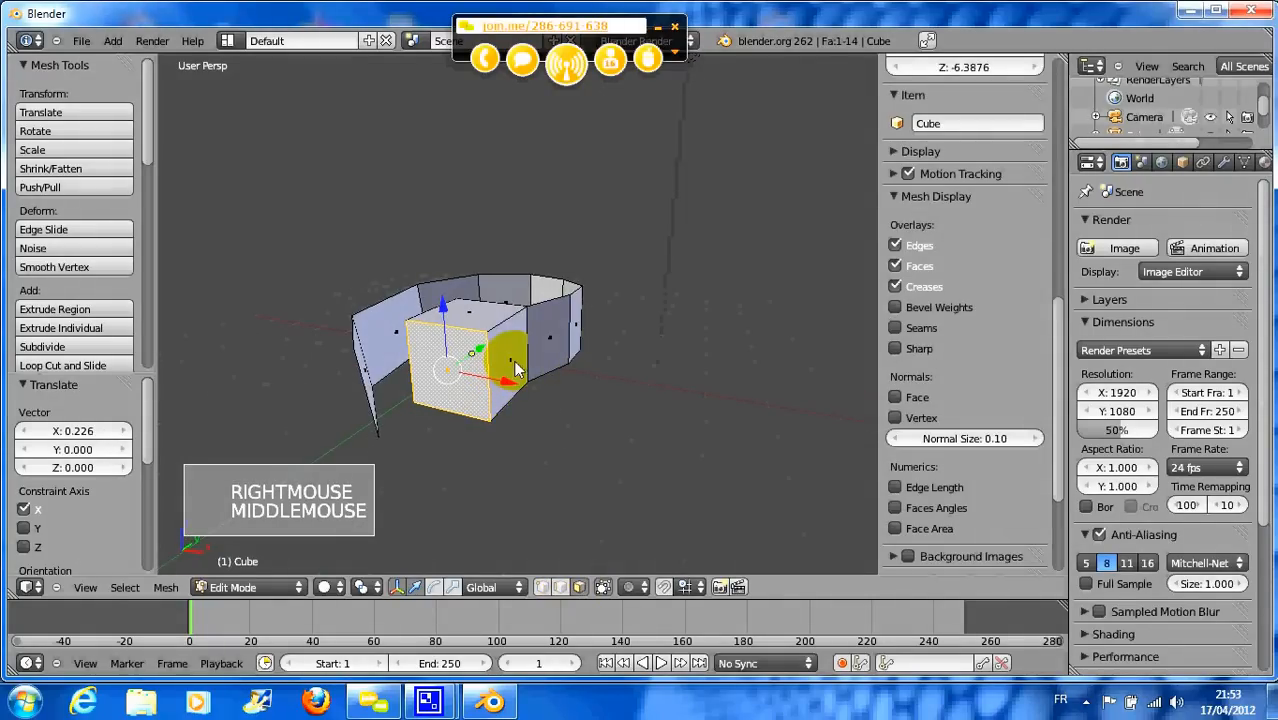
pyautogui.rightClick(550, 341)
pyautogui.moveTo(594, 371)
pyautogui.mouseDown(button='middle')
pyautogui.moveTo(567, 350)
pyautogui.moveTo(623, 409)
pyautogui.moveTo(594, 369)
pyautogui.mouseUp(button='middle')
pyautogui.rightClick(583, 343)
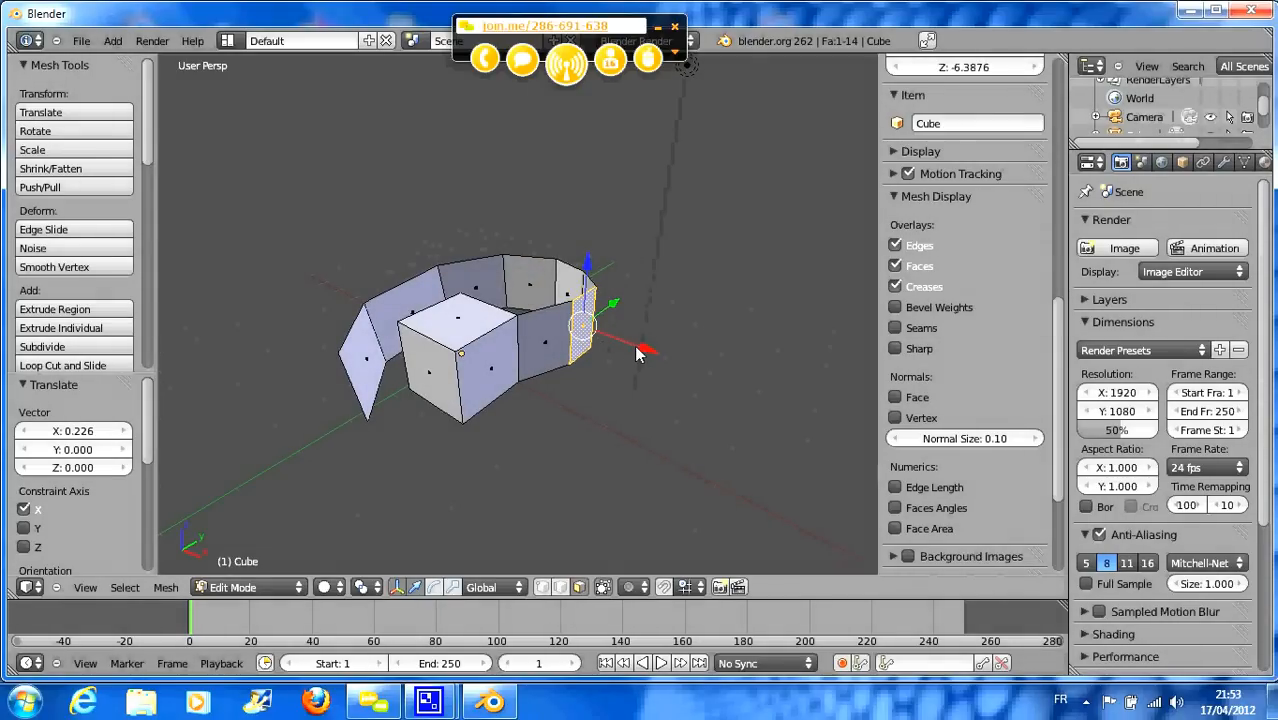
pyautogui.press('e')
pyautogui.click(693, 379)
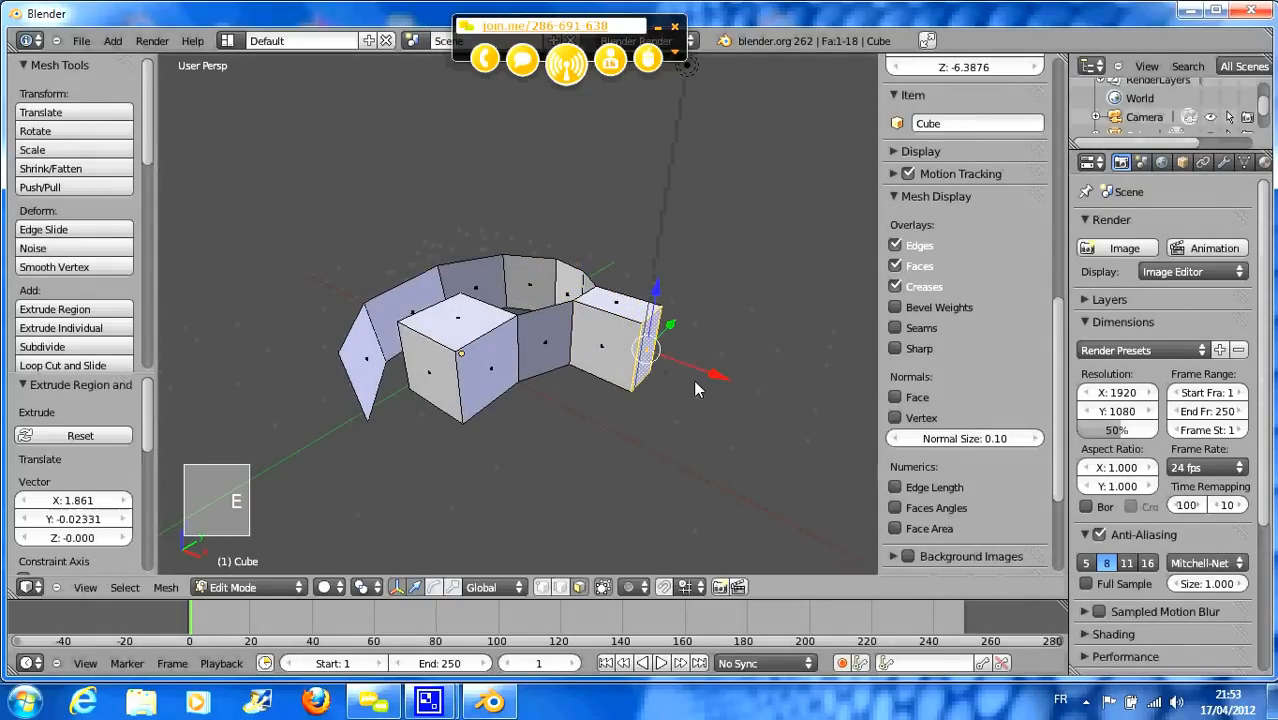
pyautogui.press('e')
pyautogui.click(748, 407)
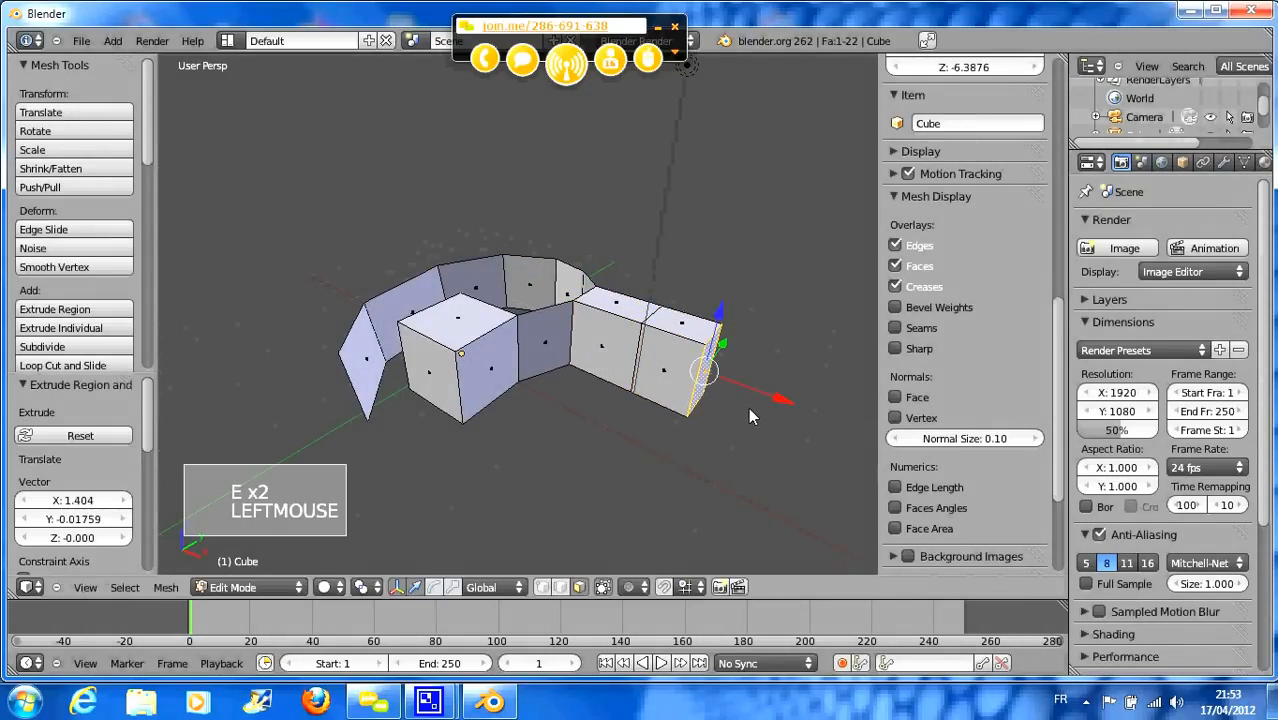
# - Extrude the cube's +X side face outward twice along X, the second time by 1.556
pyautogui.rightClick(512, 388)
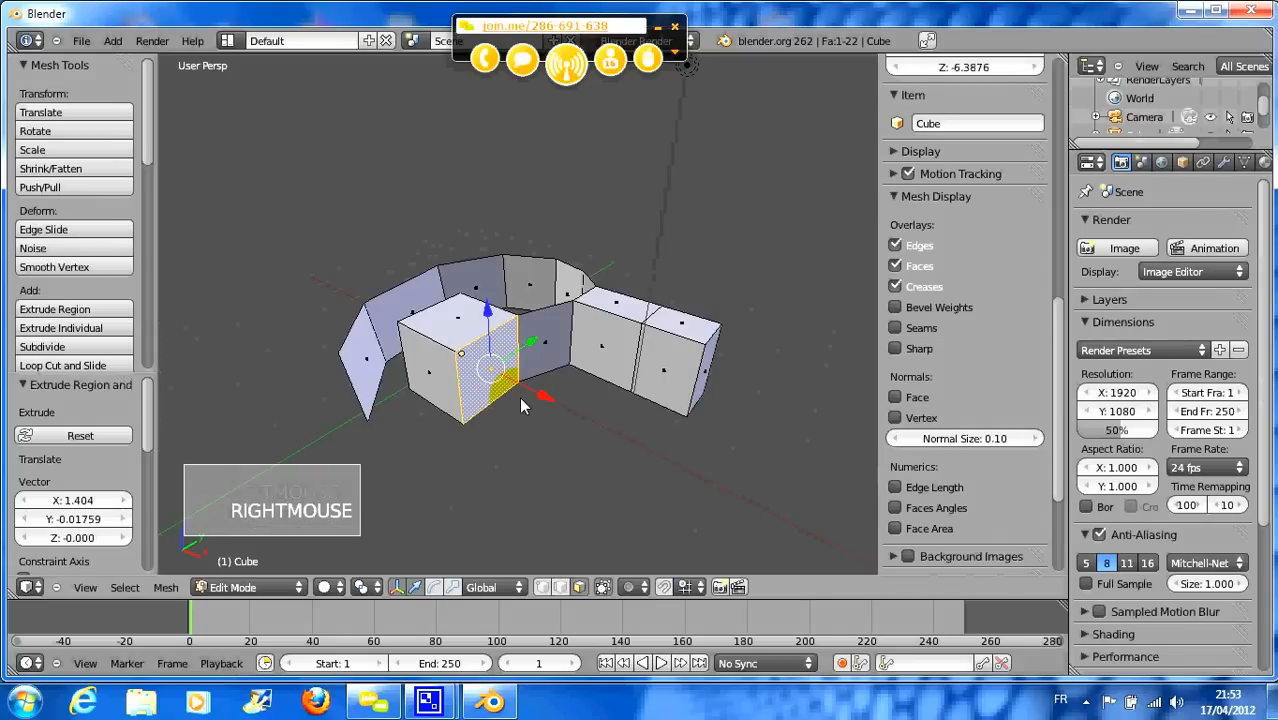
pyautogui.press('e')
pyautogui.press('e')
pyautogui.click(572, 430)
pyautogui.press('e')
pyautogui.press('e')
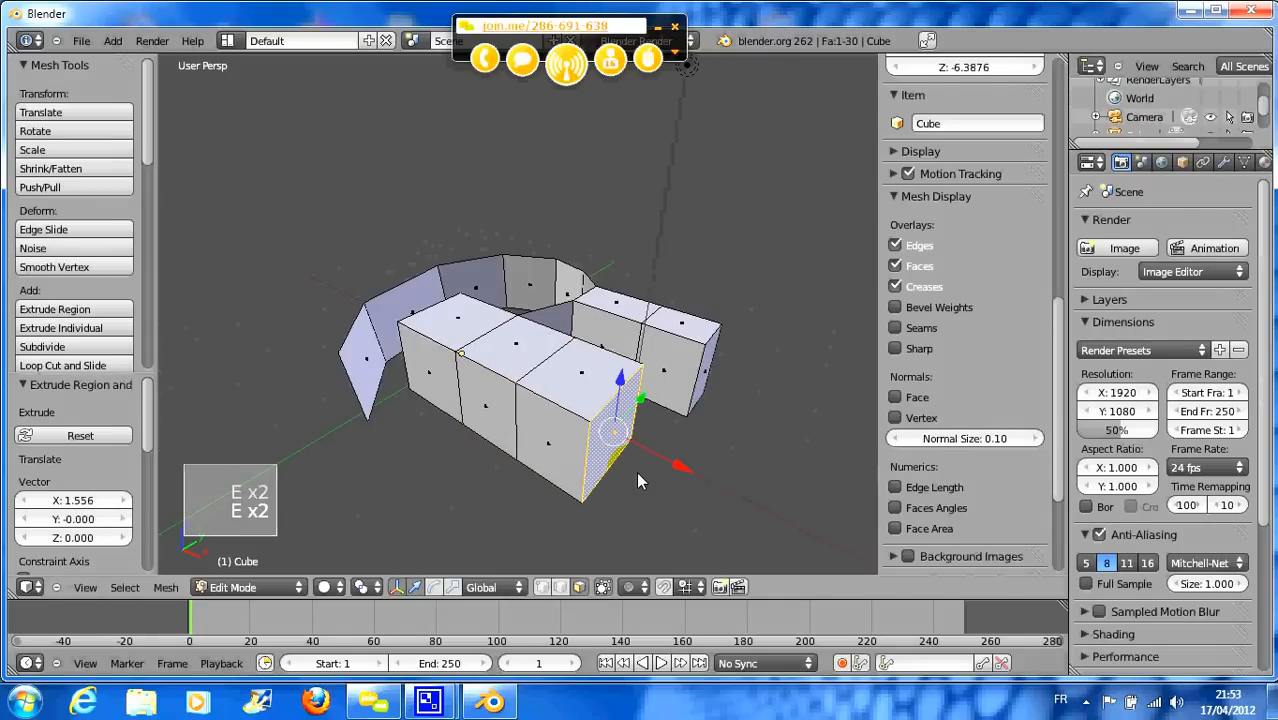
pyautogui.click(638, 472)
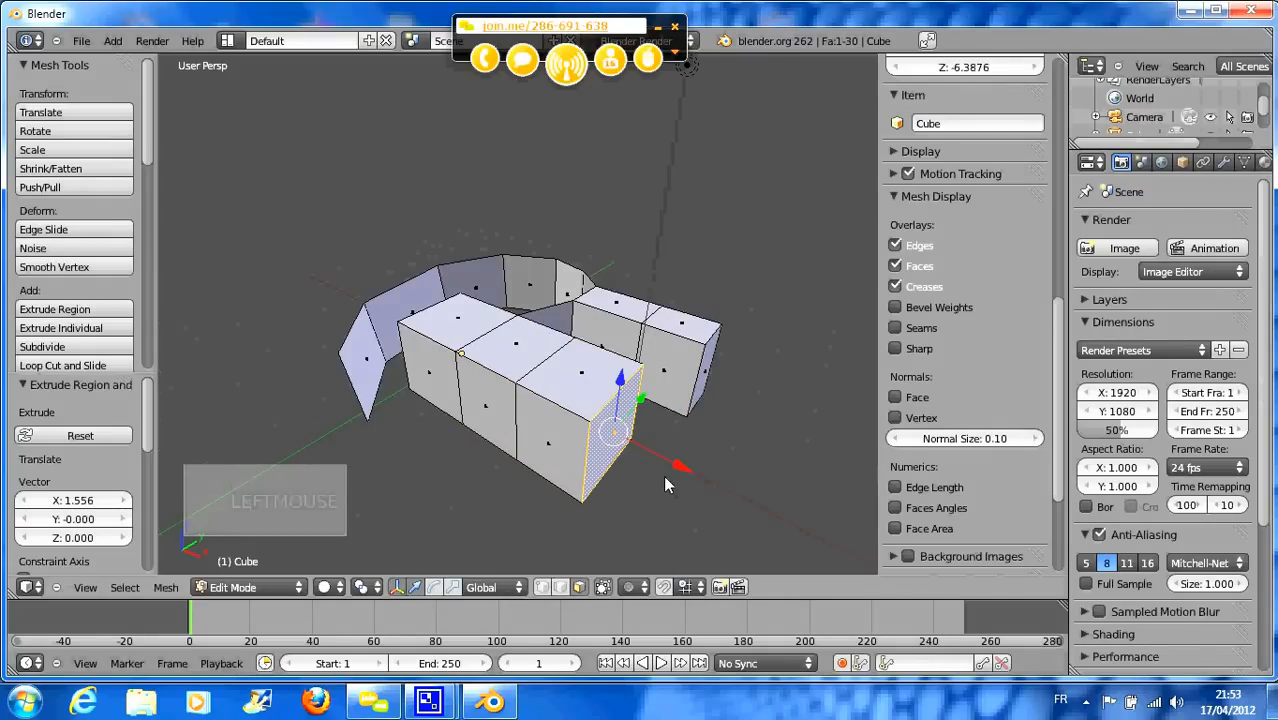
# - Select the middle face on the -Y side of the lengthened block and view the whole mesh from other angles
pyautogui.moveTo(663, 475); pyautogui.dragTo(498, 410, button='middle')
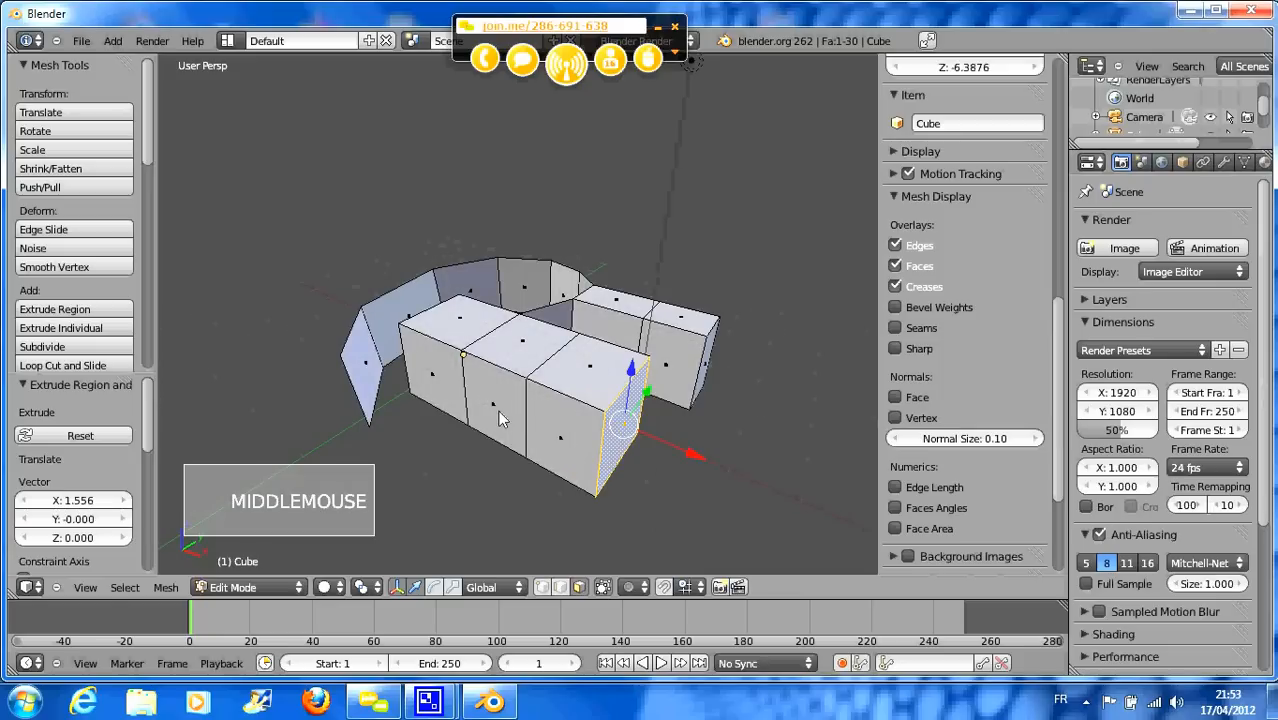
pyautogui.rightClick(503, 423)
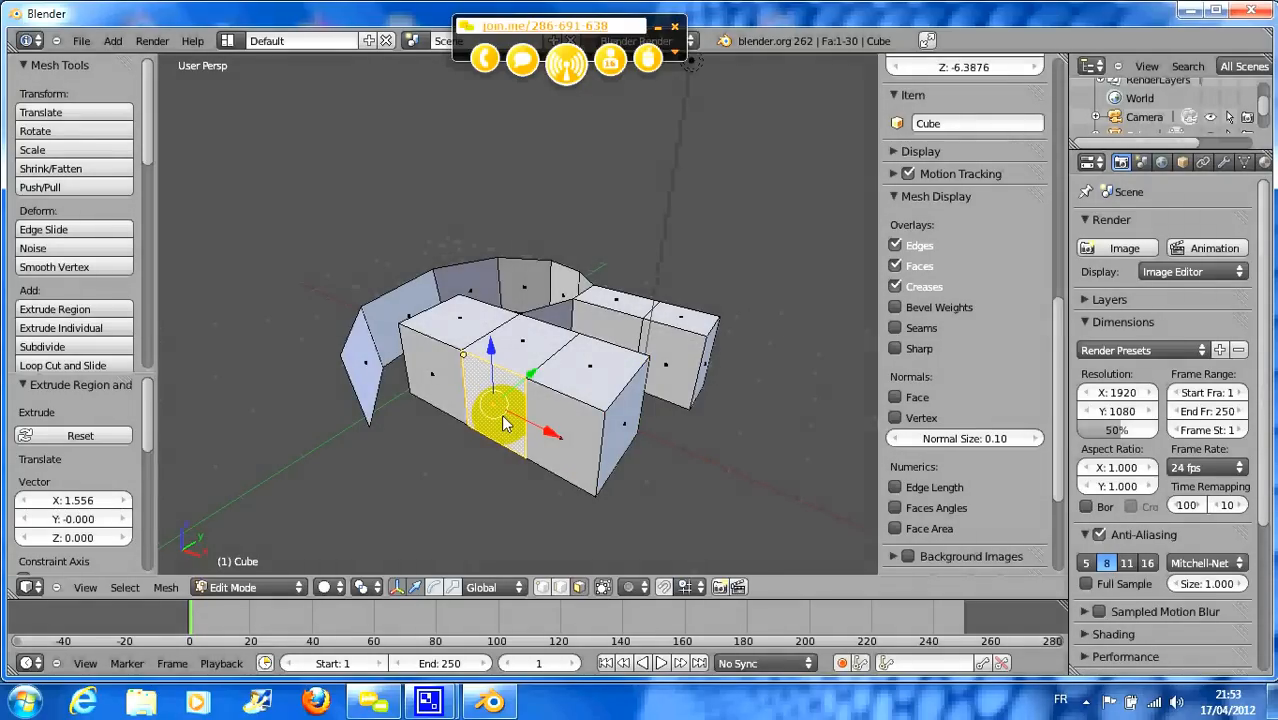
pyautogui.scroll(-2, 503, 423)
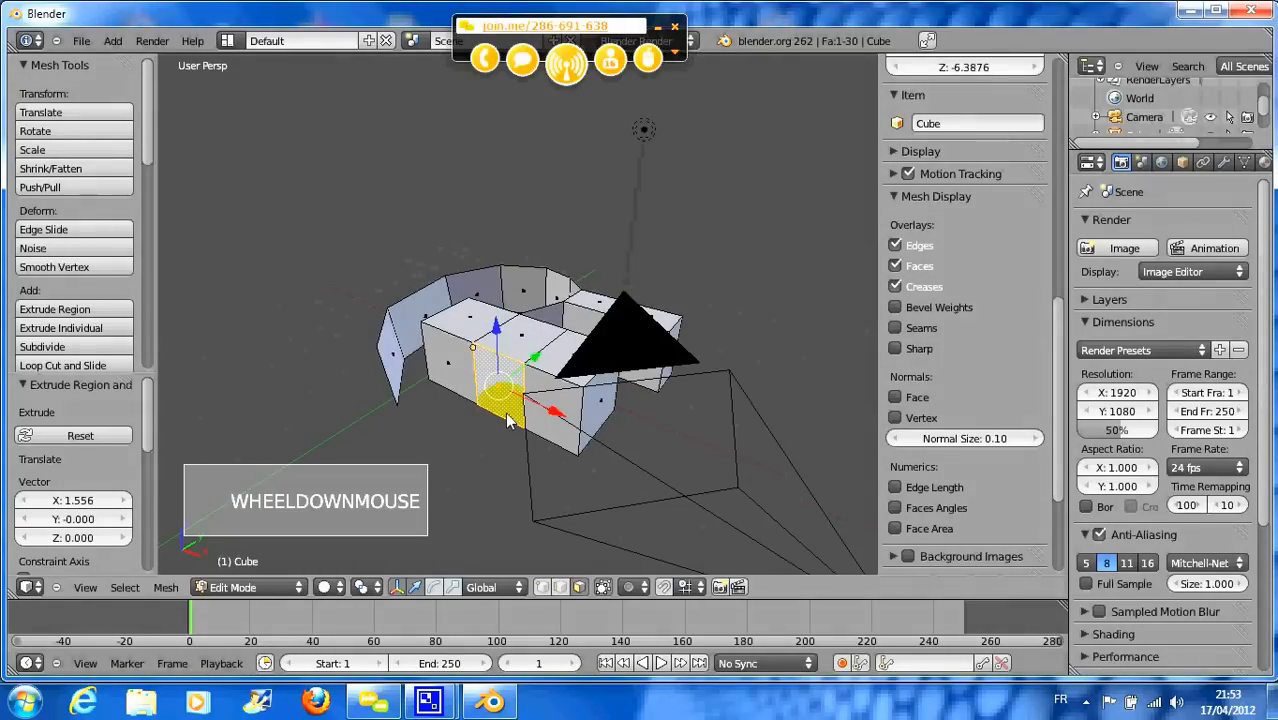
pyautogui.moveTo(503, 423); pyautogui.dragTo(606, 432, button='middle')
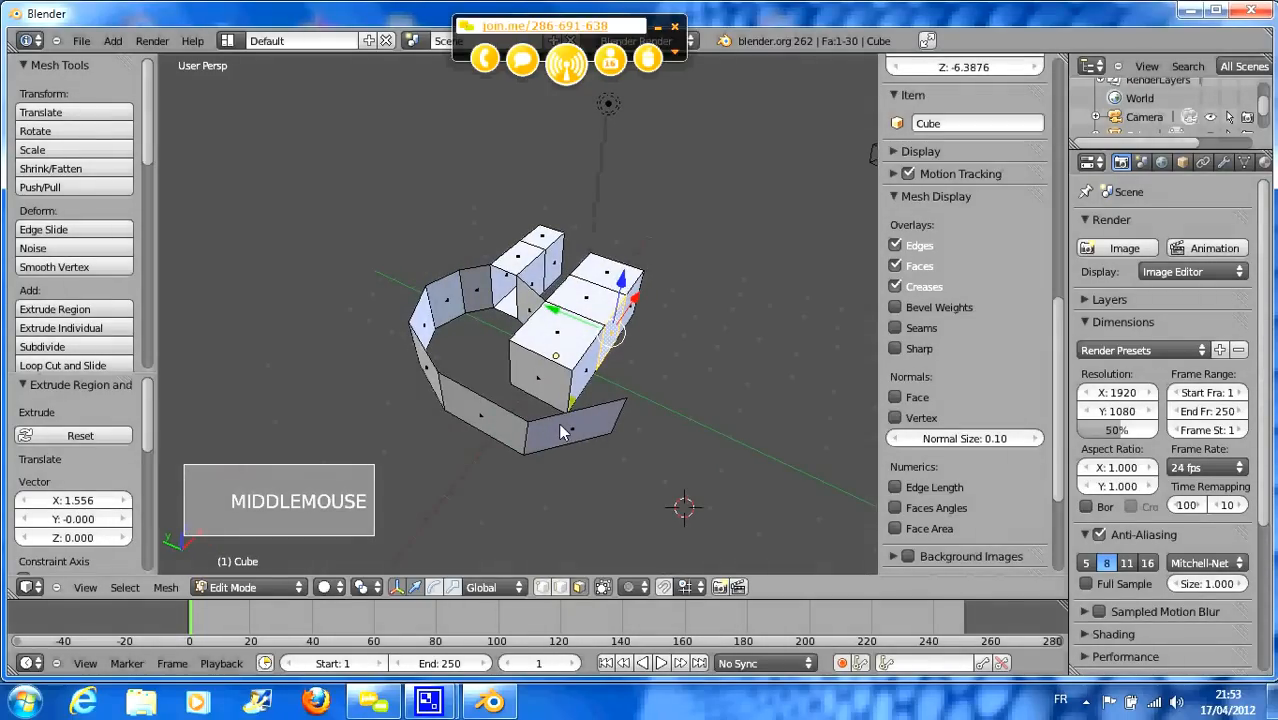
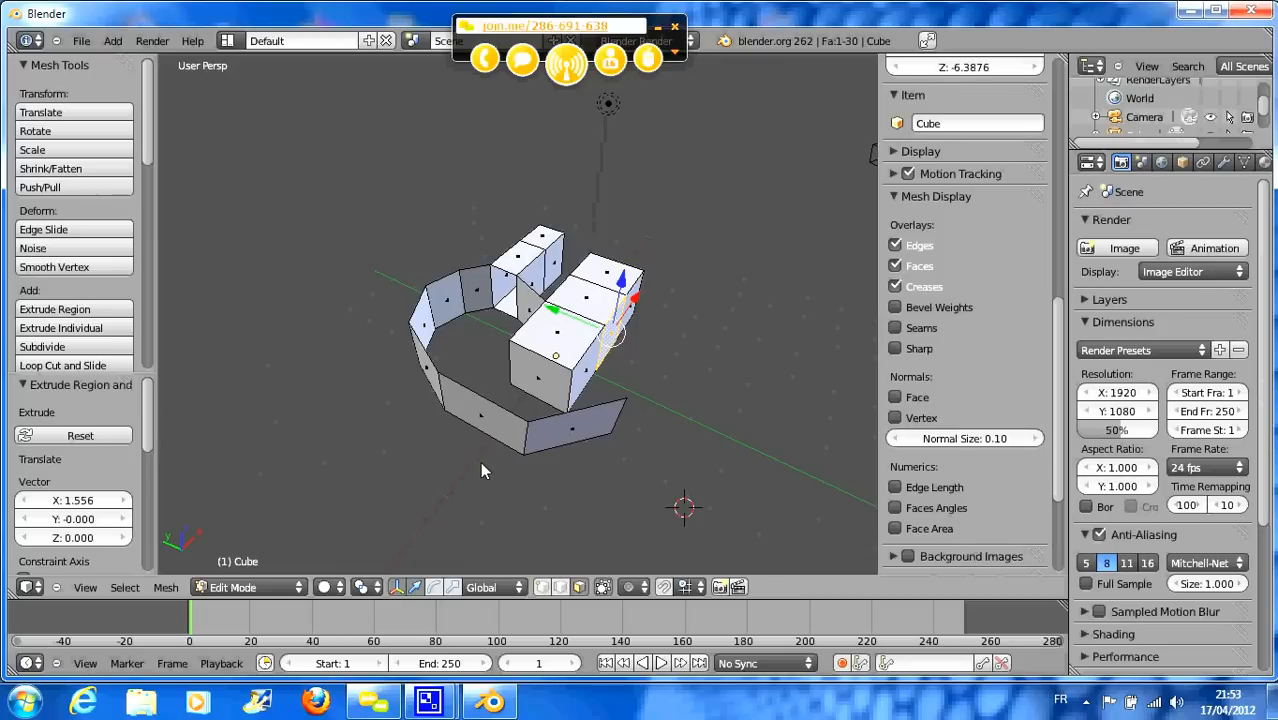
pyautogui.moveTo(493, 463); pyautogui.dragTo(517, 463, button='middle')
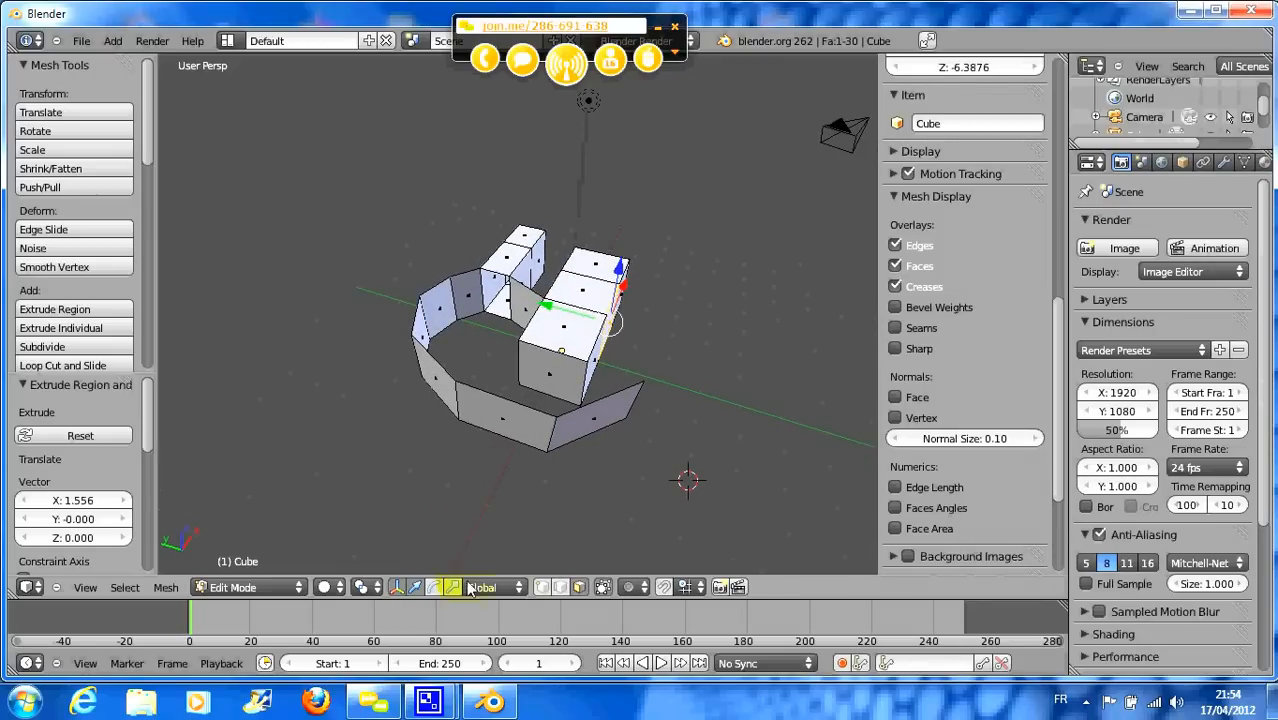
# - Switch to vertex select mode and bring the selection's Median transform values and the selected middle face into view
pyautogui.click(556, 588)
pyautogui.click(125, 587)
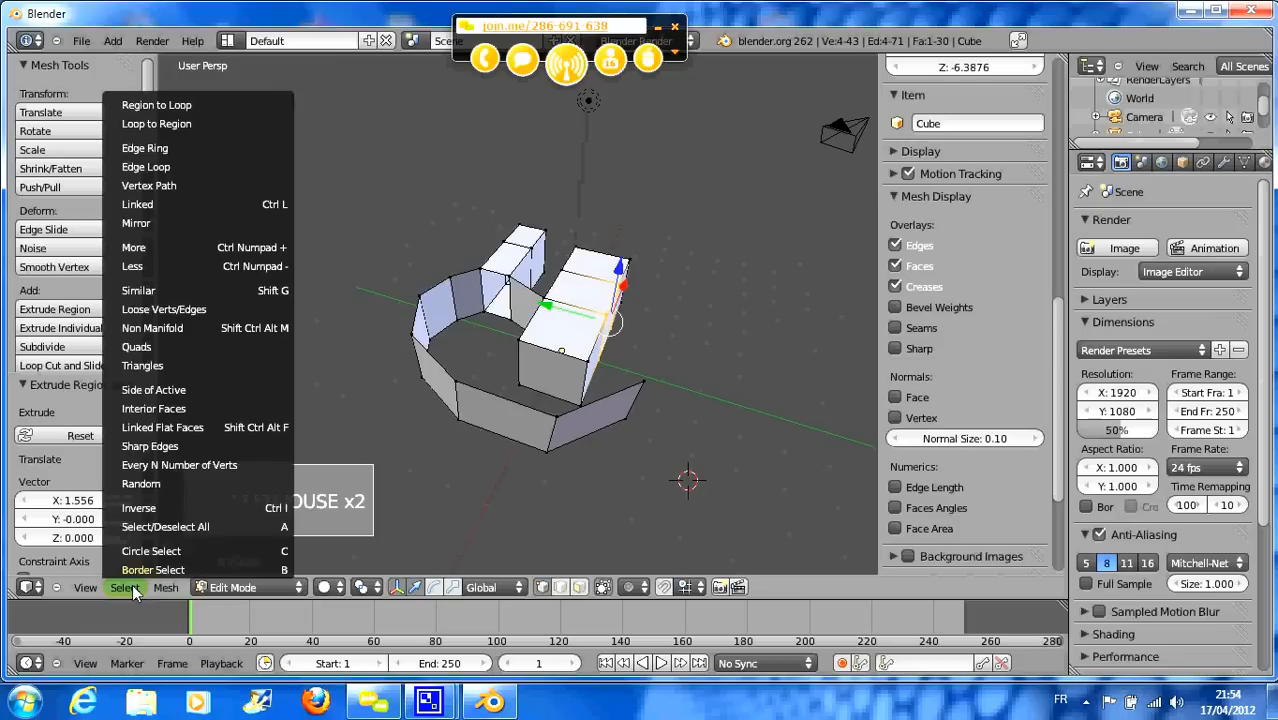
pyautogui.moveTo(505, 478); pyautogui.dragTo(587, 456, button='middle')
pyautogui.click(667, 455)
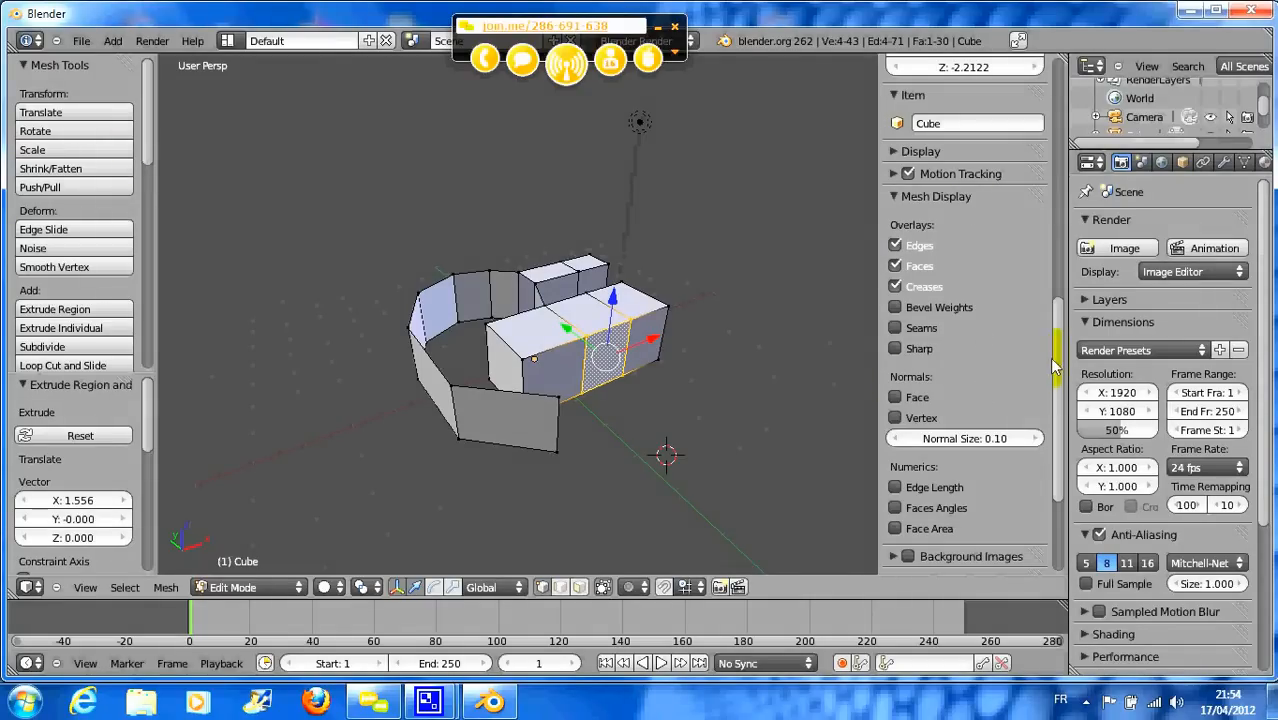
pyautogui.moveTo(1058, 365); pyautogui.dragTo(1058, 110)
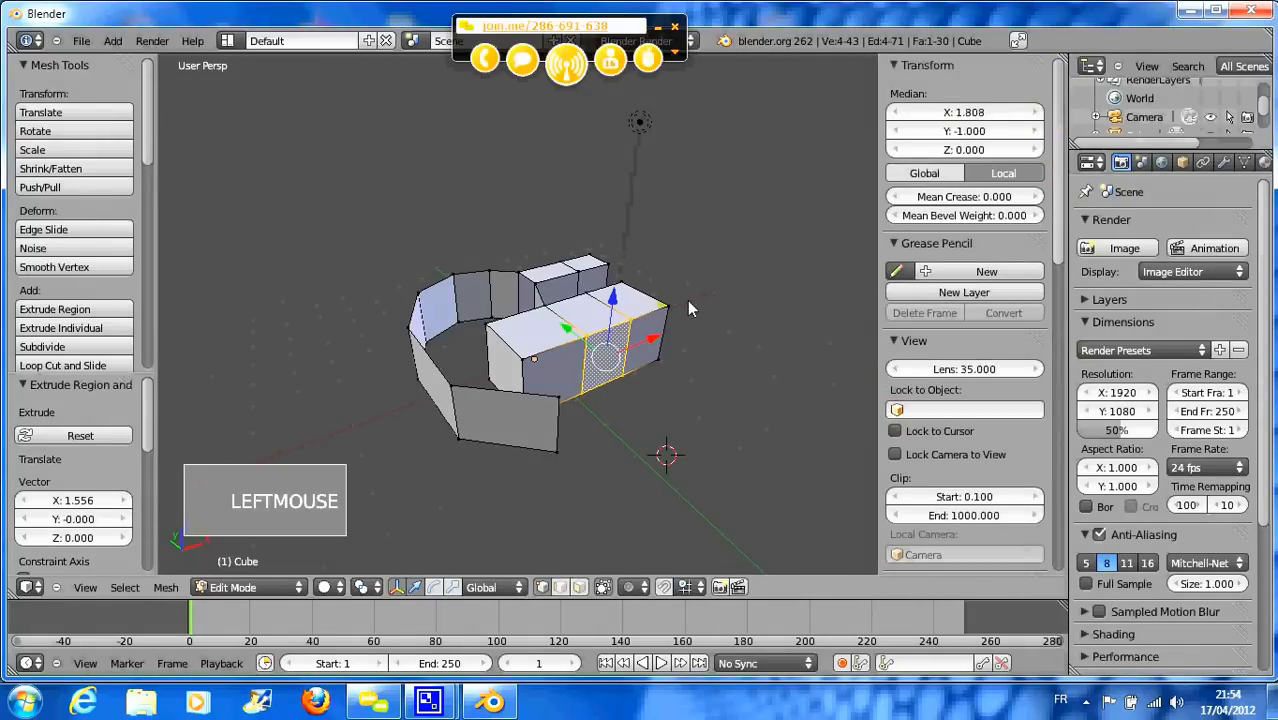
pyautogui.scroll(3, 623, 380)
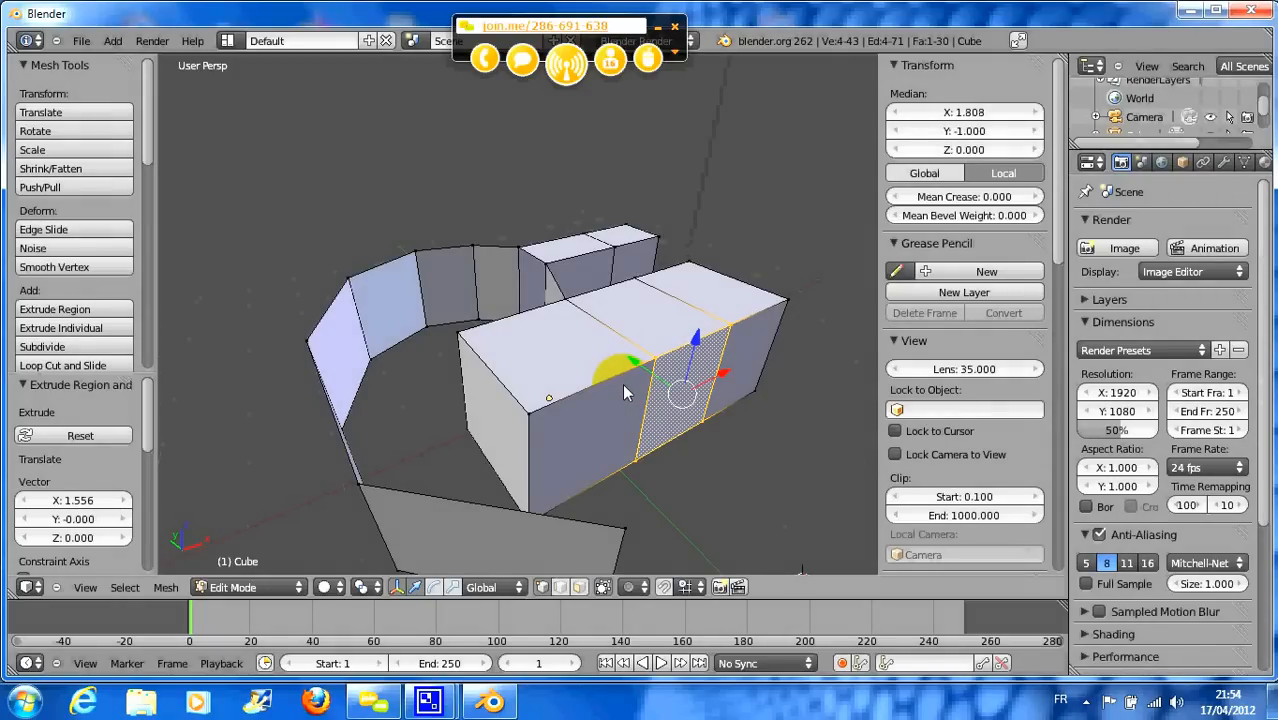
pyautogui.moveTo(686, 402); pyautogui.dragTo(762, 425, button='middle')
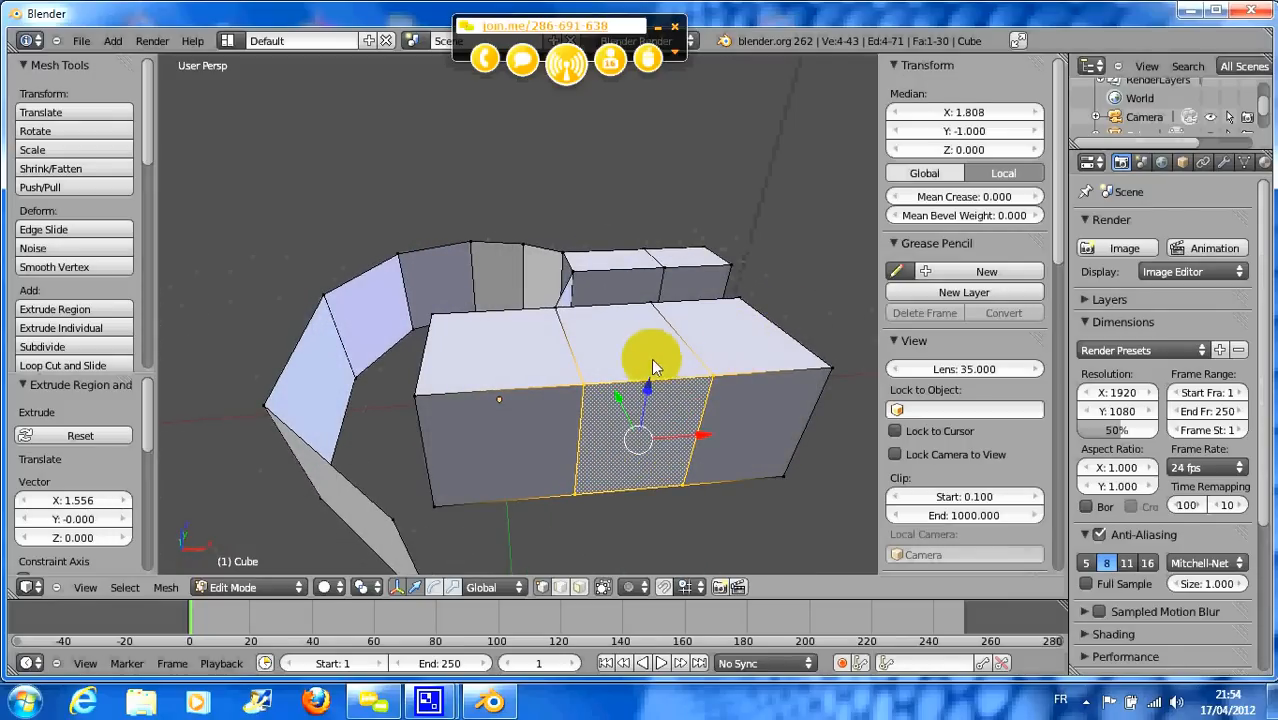
# - In vertex select mode, select single vertices along the strip's upper edge one after another, finishing on the second-to-last face's +Y upper corner
pyautogui.moveTo(620, 372); pyautogui.dragTo(651, 402, button='middle')
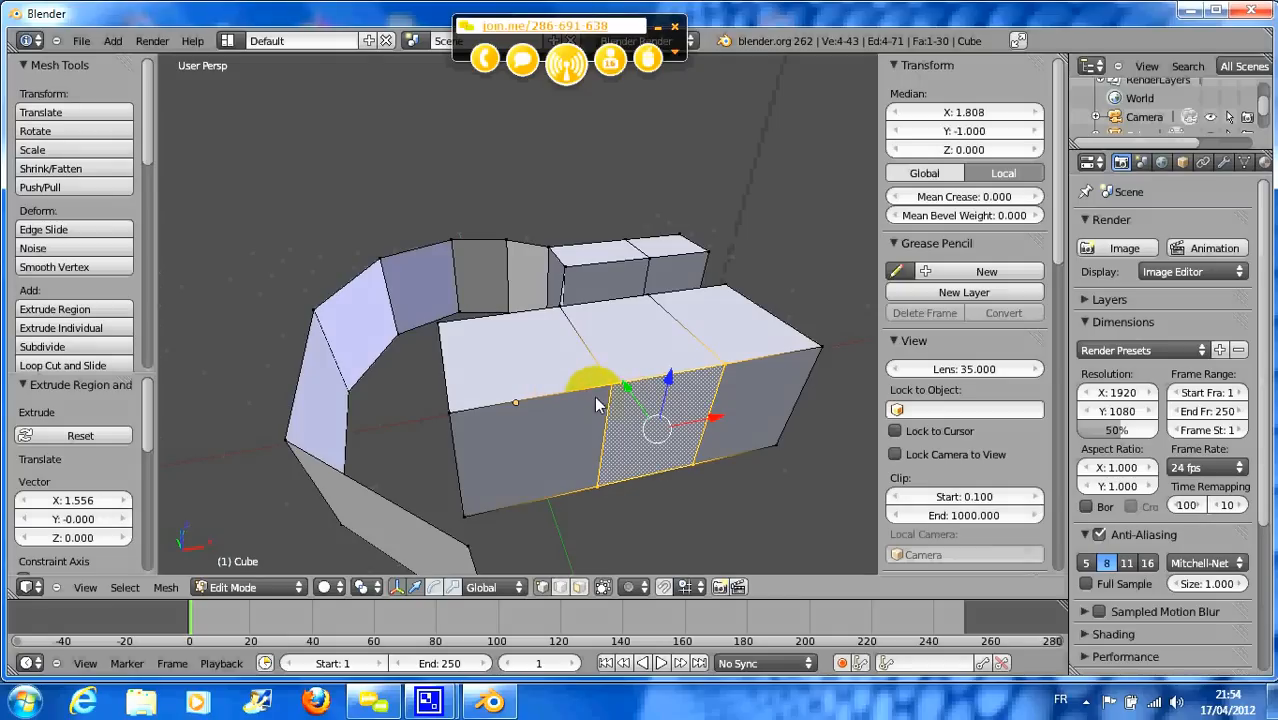
pyautogui.moveTo(600, 390); pyautogui.dragTo(586, 417, button='middle')
pyautogui.scroll(-2, 588, 402)
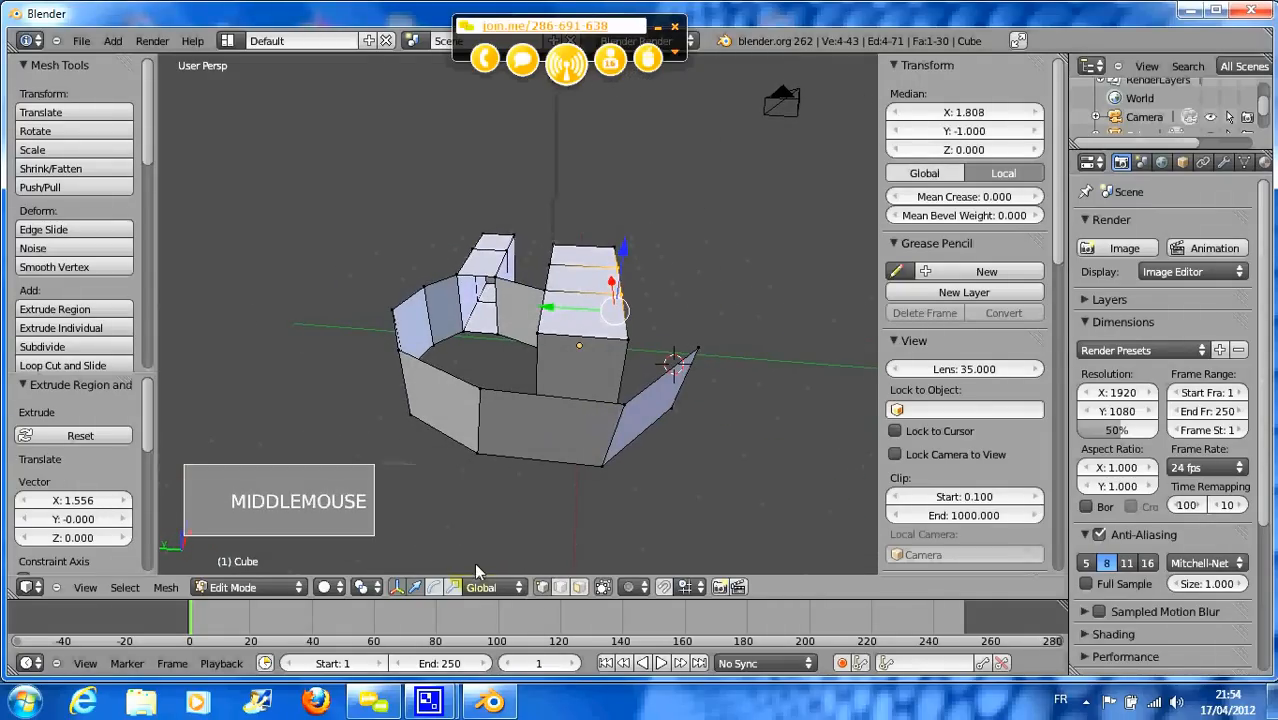
pyautogui.click(543, 588)
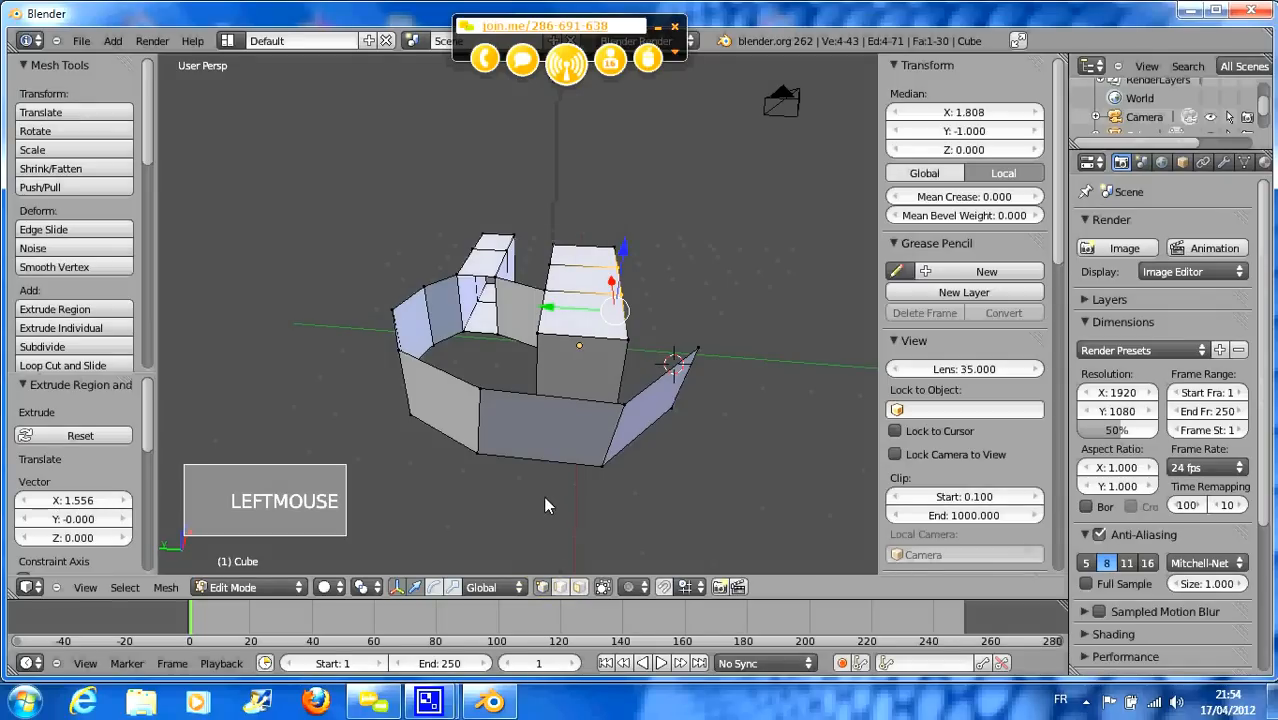
pyautogui.moveTo(545, 503); pyautogui.dragTo(545, 445, button='middle')
pyautogui.scroll(1, 553, 458)
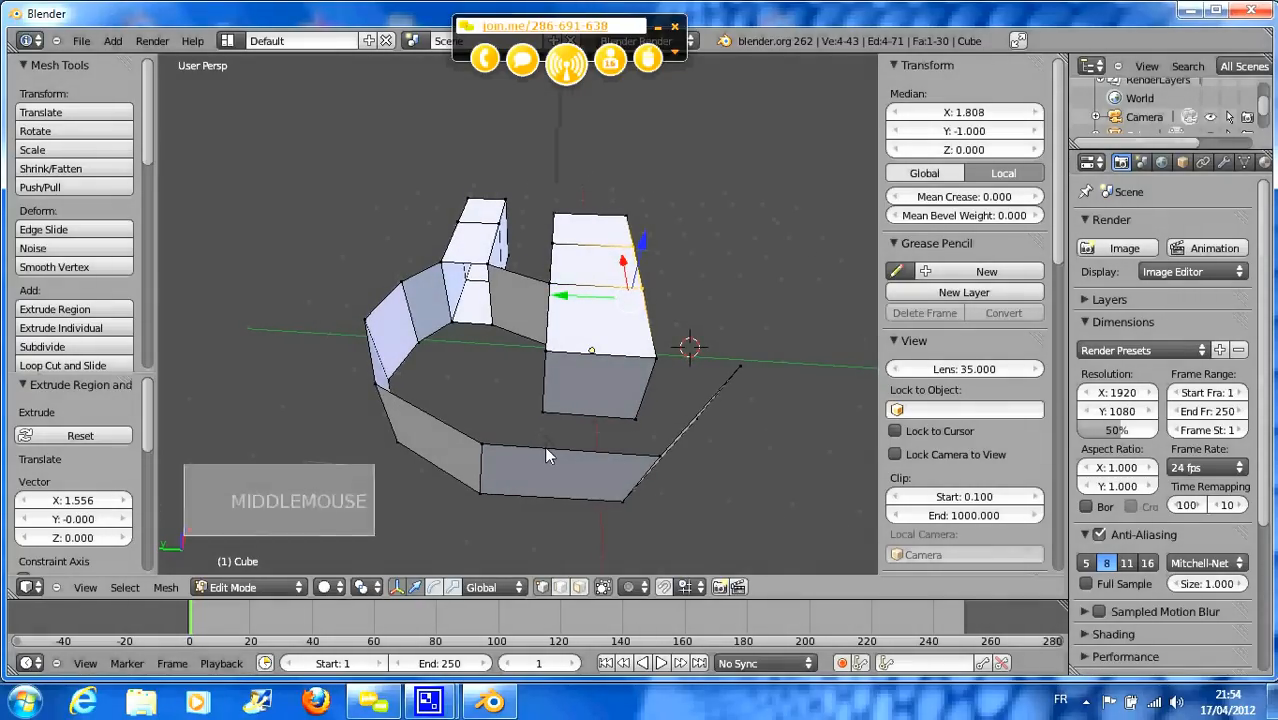
pyautogui.rightClick(482, 446)
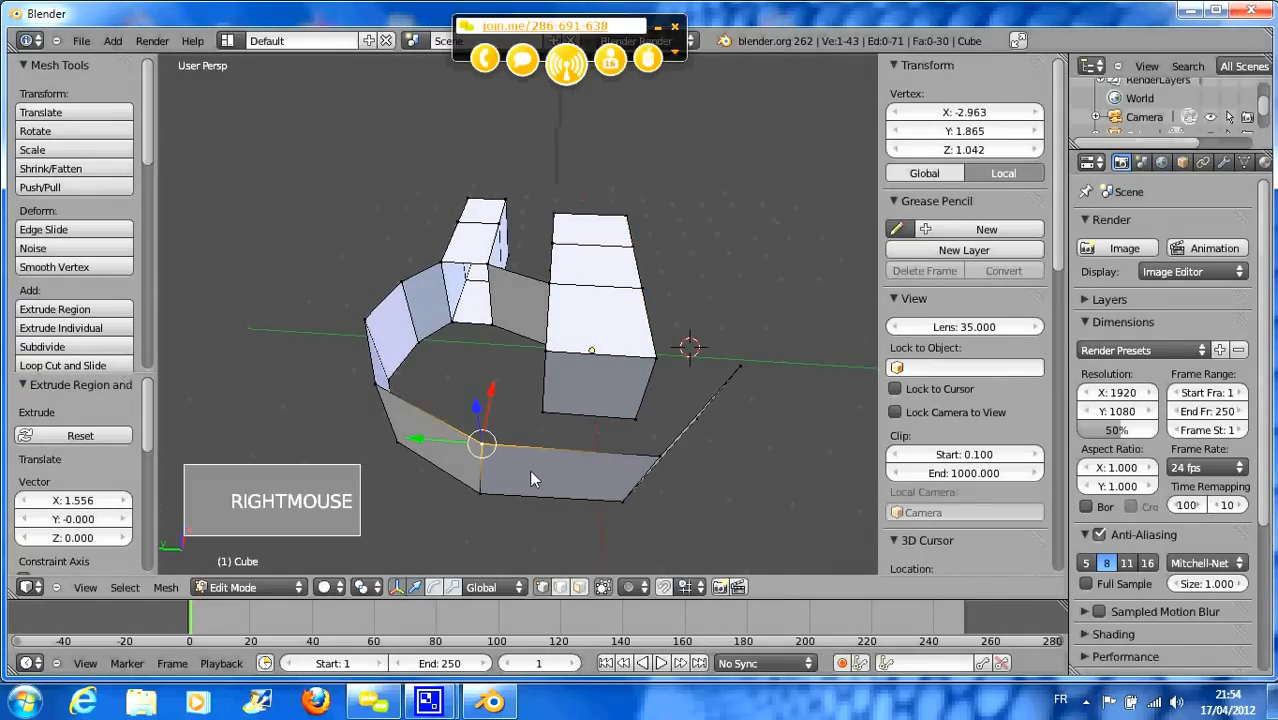
pyautogui.rightClick(660, 457)
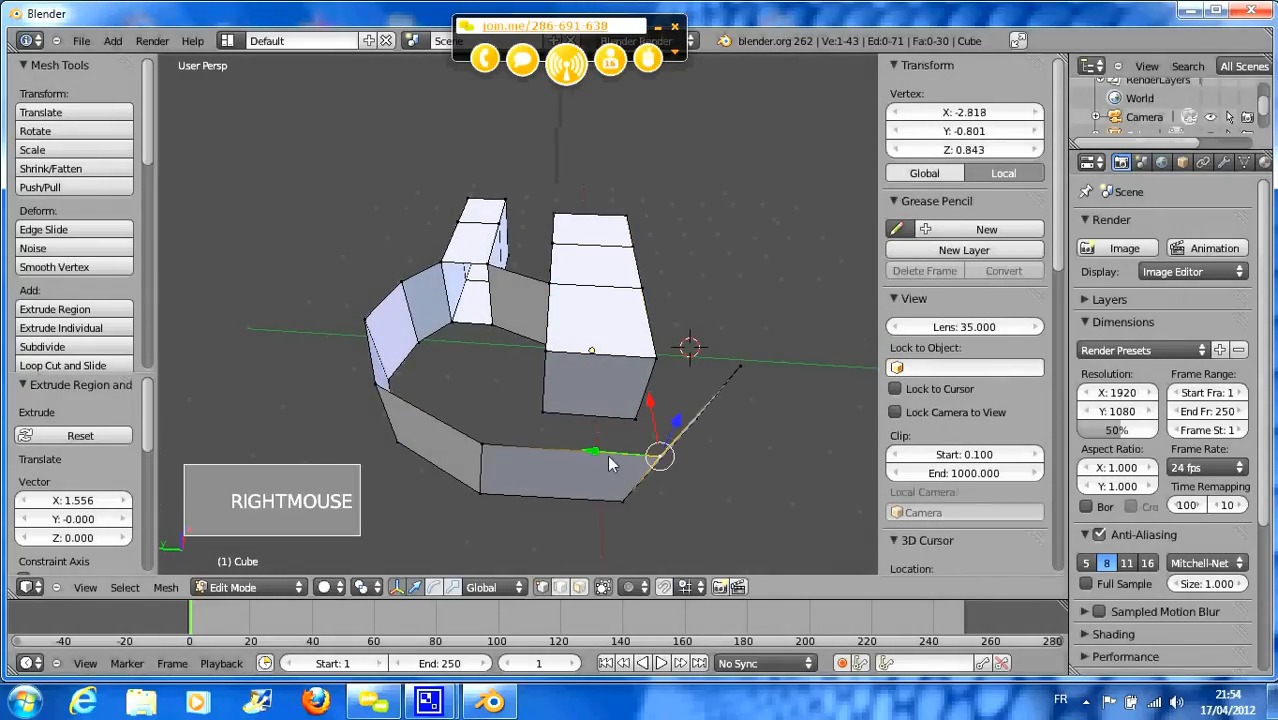
pyautogui.rightClick(482, 446)
pyautogui.rightClick(376, 385)
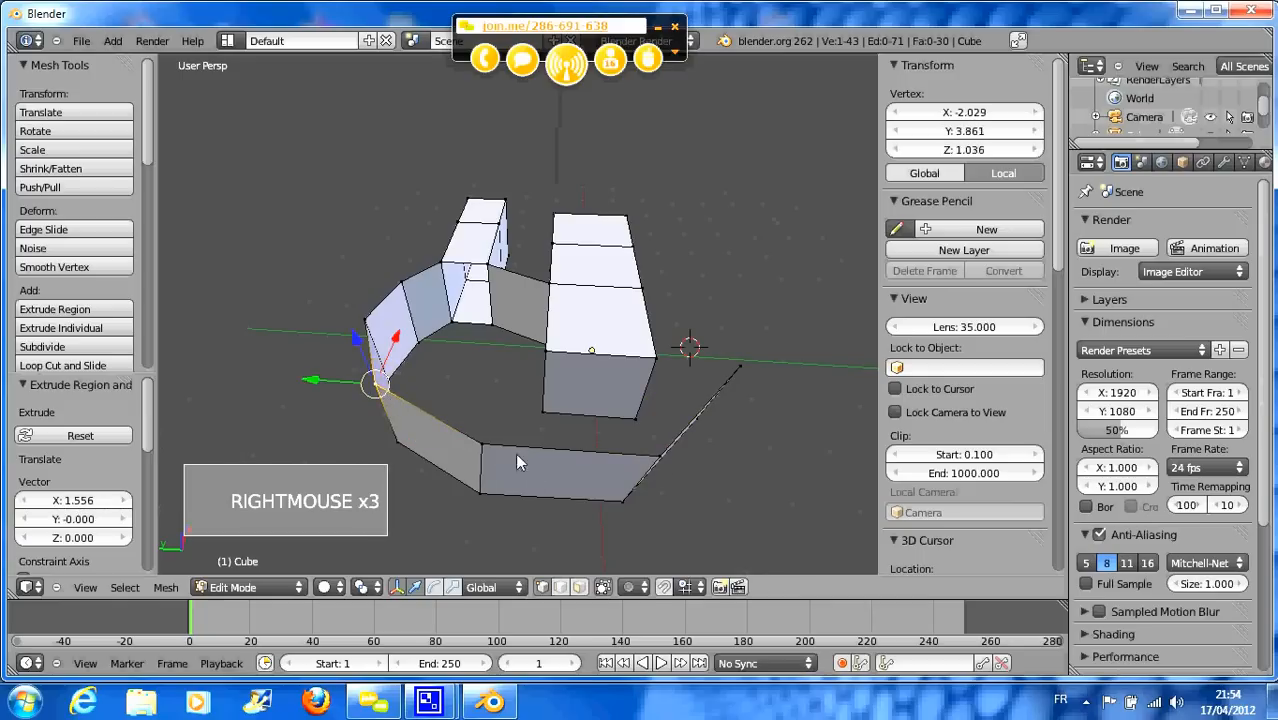
pyautogui.rightClick(482, 445)
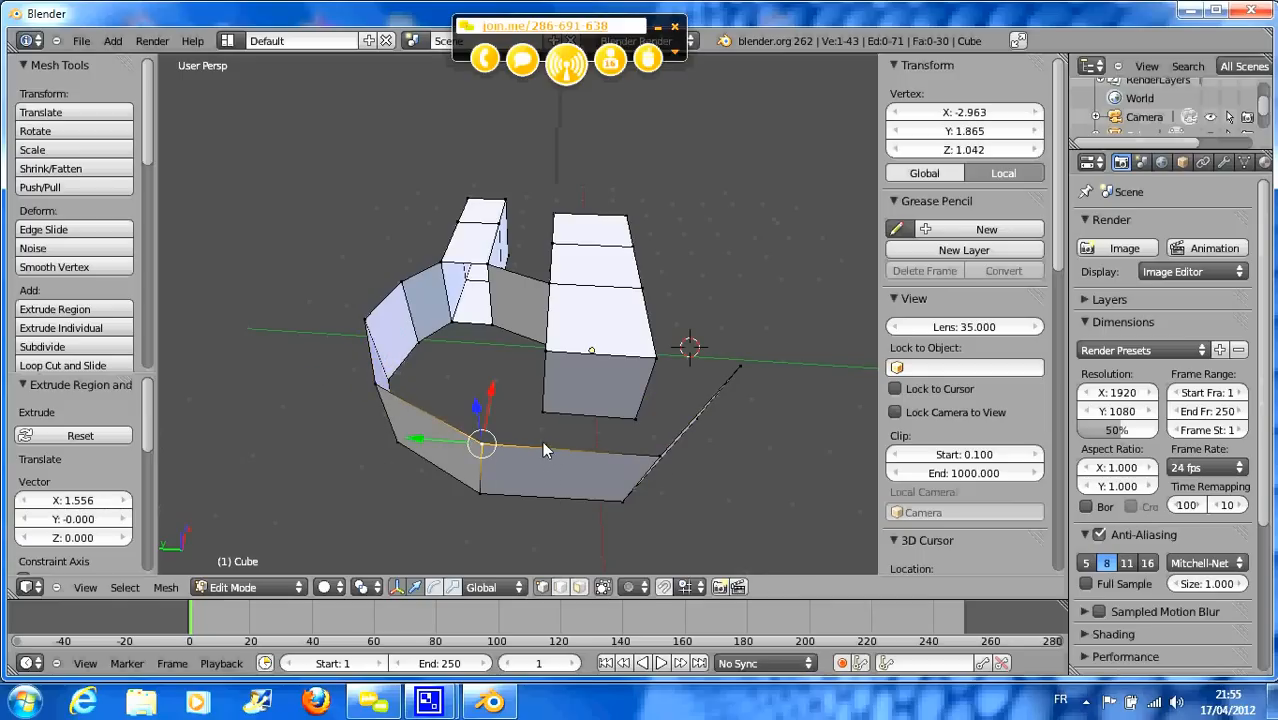
# - Deselect the vertex, select the whole mesh and deselect everything again
pyautogui.press('a')
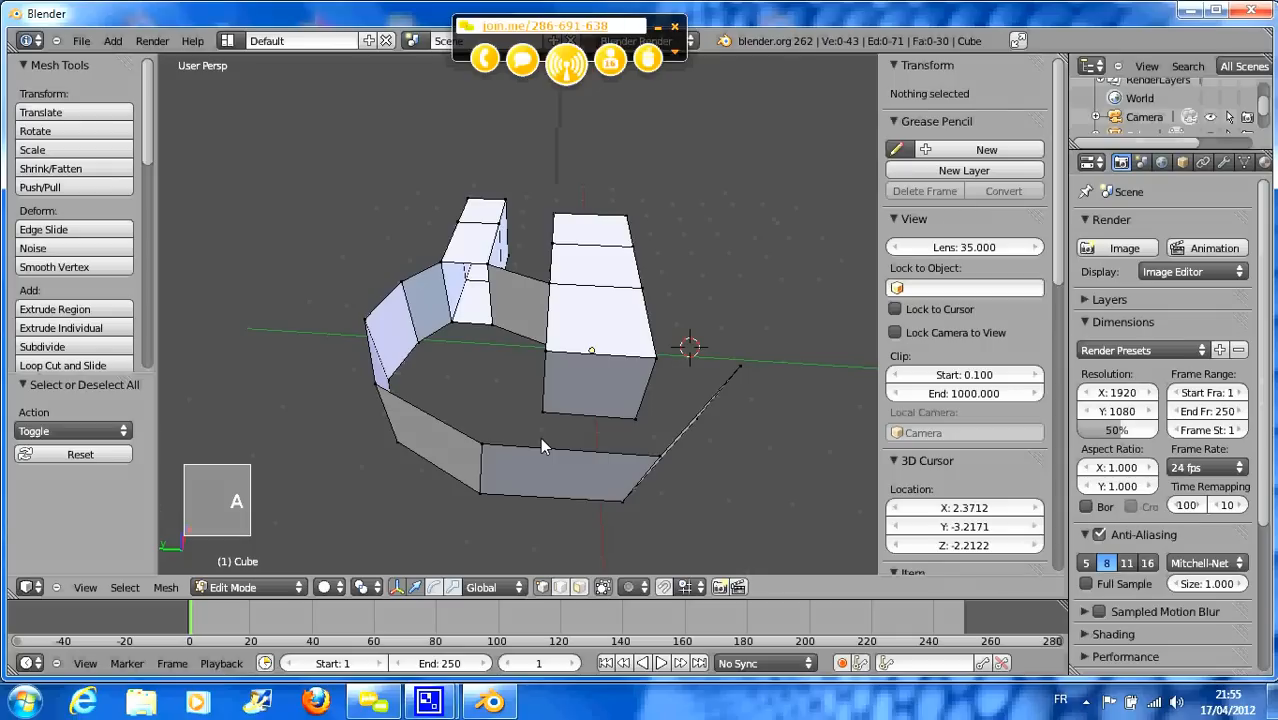
pyautogui.press('a')
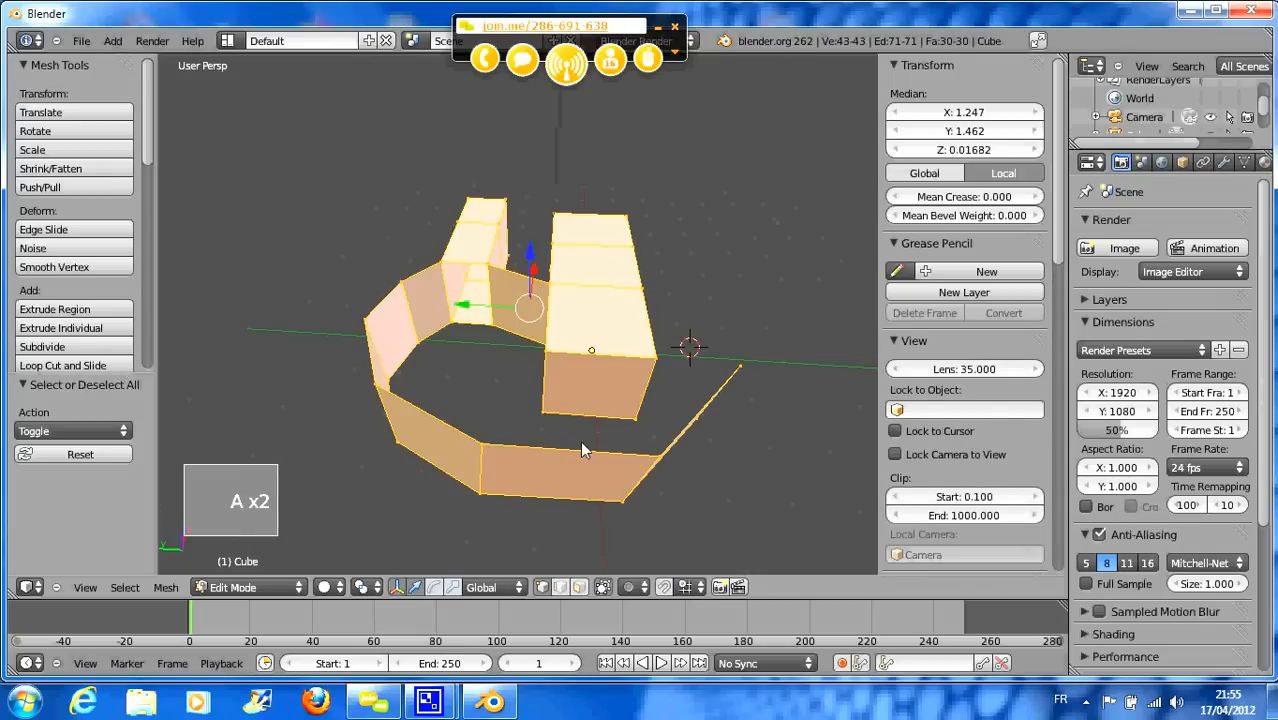
pyautogui.press('a')
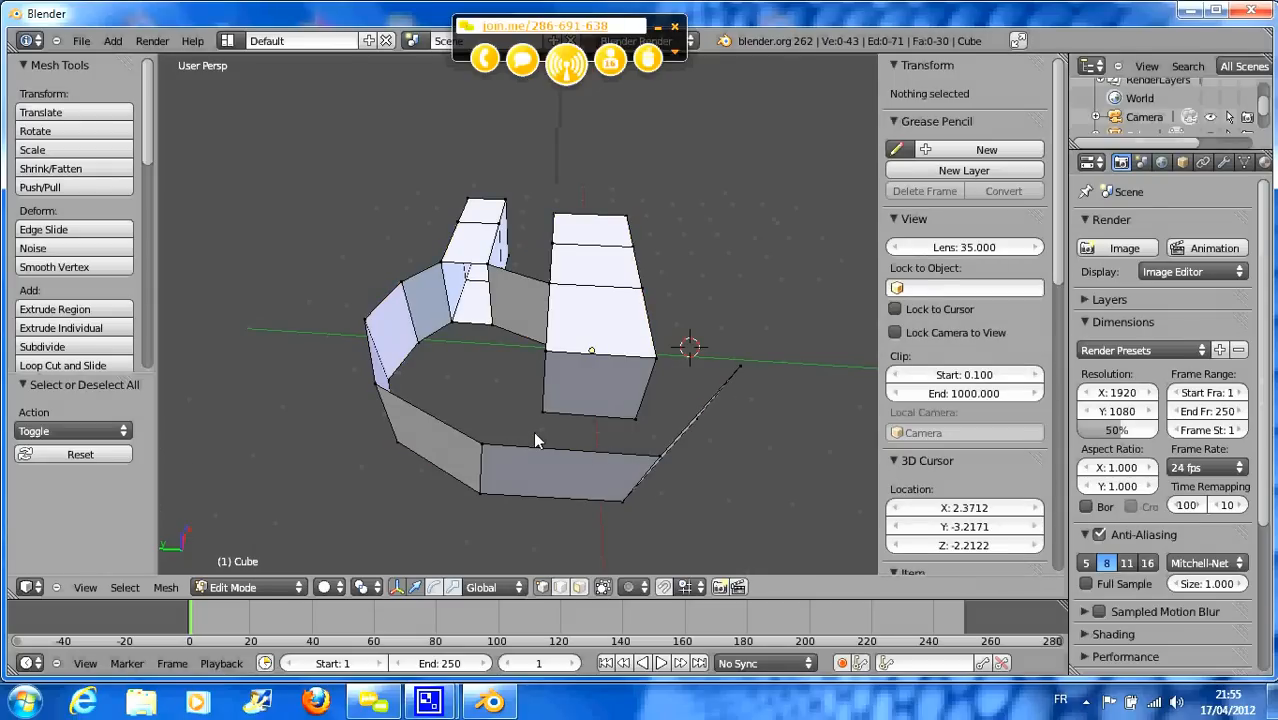
# - Lasso-select the vertices of the strip's last two faces, adding one vertical edge at a time to the selection
pyautogui.moveTo(525, 432)
pyautogui.keyDown('ctrl'); pyautogui.mouseDown()
pyautogui.moveTo(504, 421)
pyautogui.moveTo(450, 462)
pyautogui.moveTo(465, 526)
pyautogui.moveTo(534, 530)
pyautogui.mouseUp(); pyautogui.keyUp('ctrl')
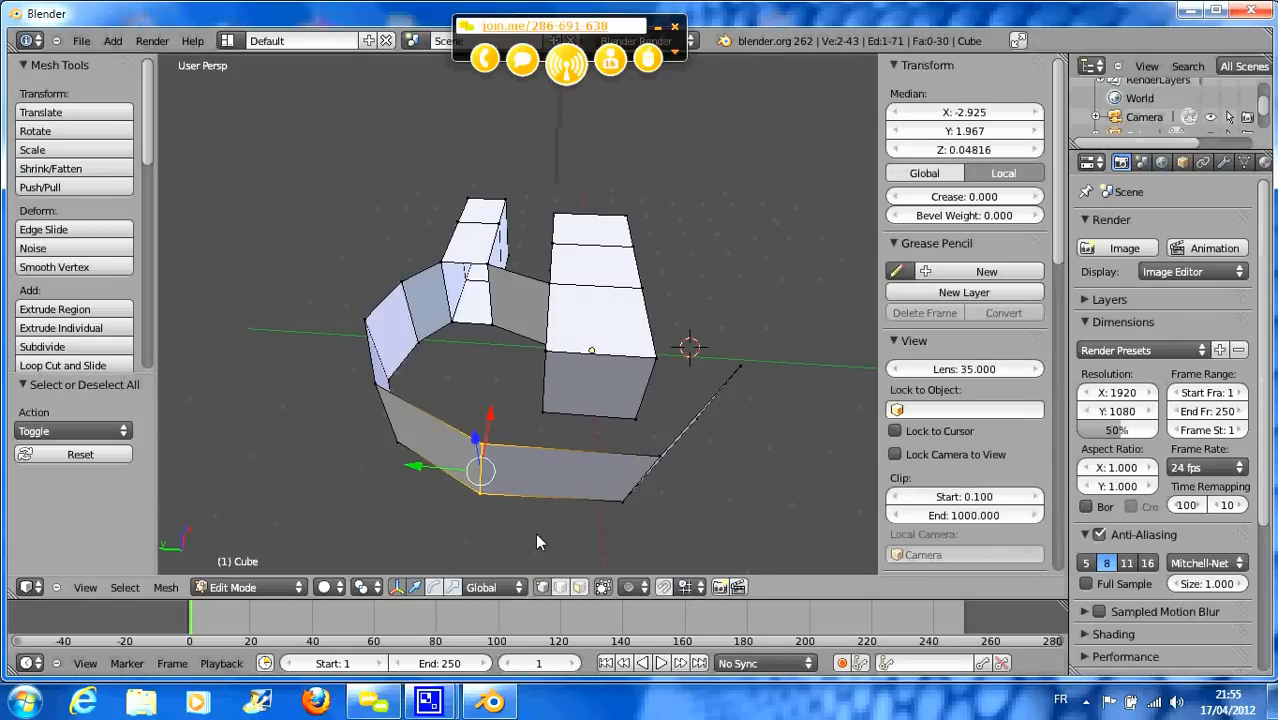
pyautogui.moveTo(535, 532); pyautogui.dragTo(523, 495, button='middle')
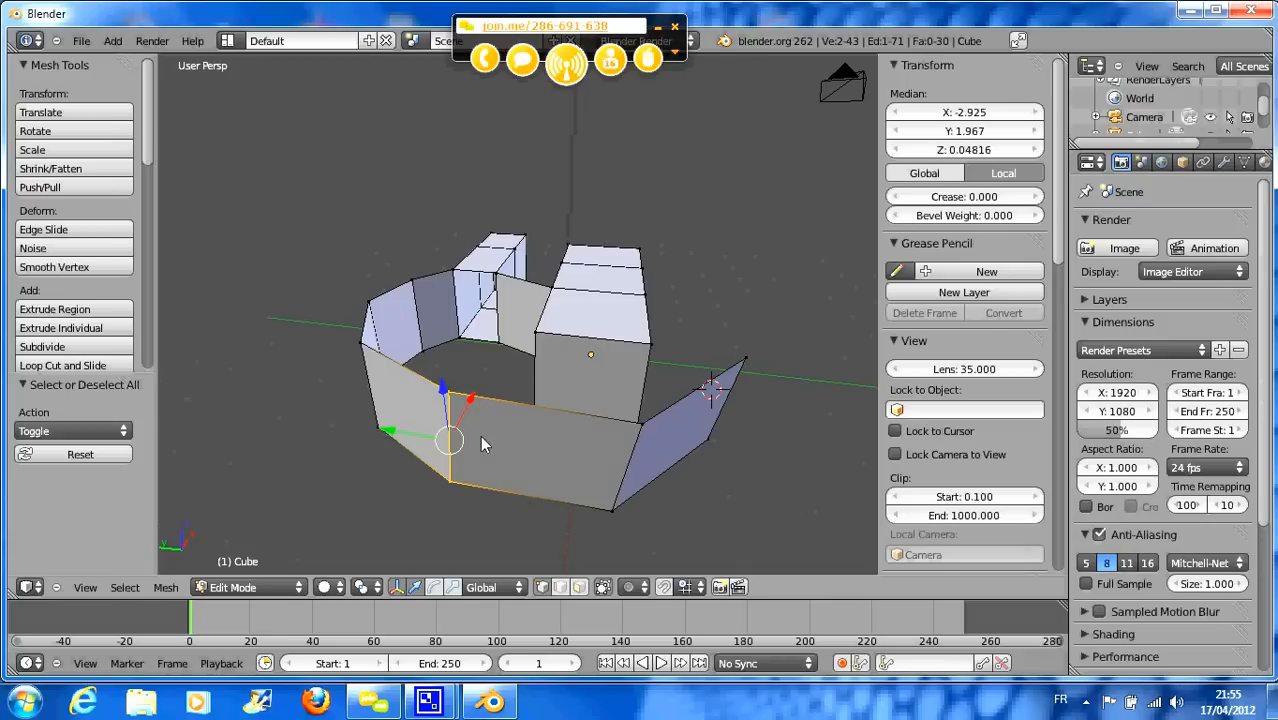
pyautogui.moveTo(630, 490); pyautogui.dragTo(645, 500, button='middle')
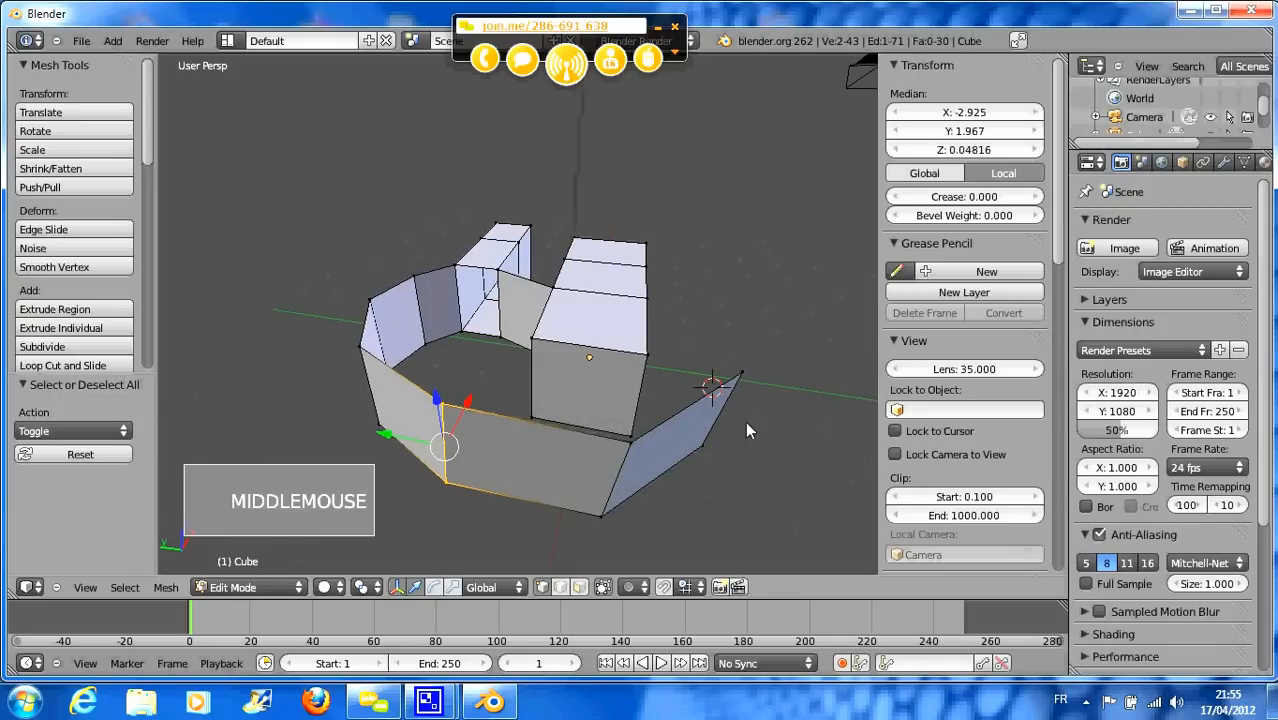
pyautogui.moveTo(707, 378)
pyautogui.keyDown('ctrl'); pyautogui.mouseDown()
pyautogui.moveTo(712, 490)
pyautogui.moveTo(769, 481)
pyautogui.mouseUp(); pyautogui.keyUp('ctrl')
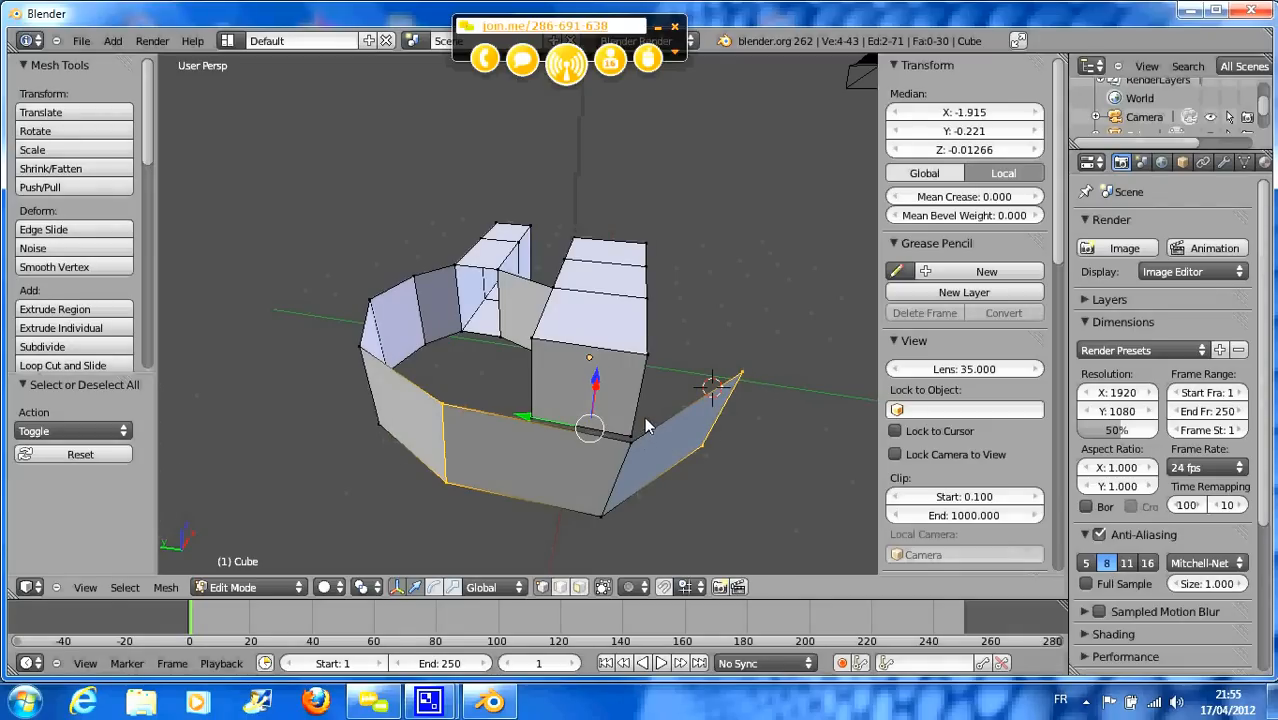
pyautogui.moveTo(644, 416)
pyautogui.keyDown('ctrl'); pyautogui.mouseDown()
pyautogui.moveTo(579, 461)
pyautogui.moveTo(669, 532)
pyautogui.moveTo(640, 505)
pyautogui.mouseUp(); pyautogui.keyUp('ctrl')
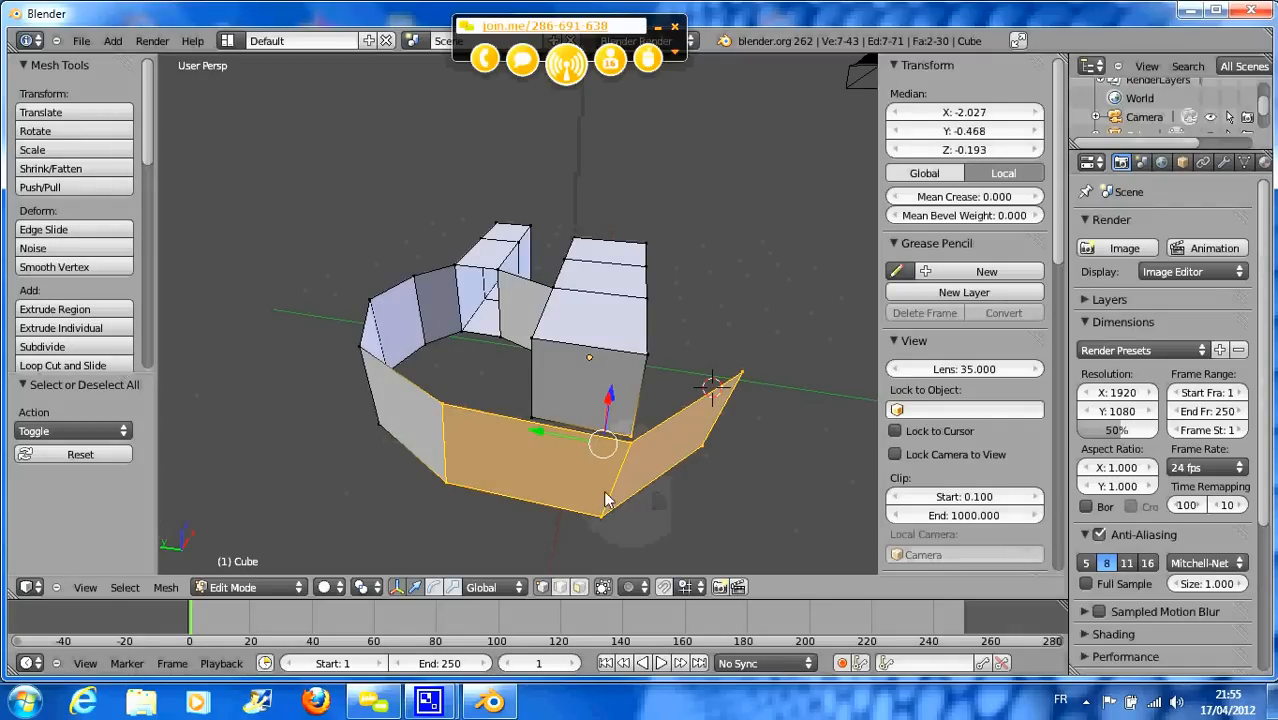
# - Lasso the two upper vertices at the block's far +X, -Y end into the selection, and deselect everything
pyautogui.moveTo(625, 456); pyautogui.dragTo(633, 465, button='middle')
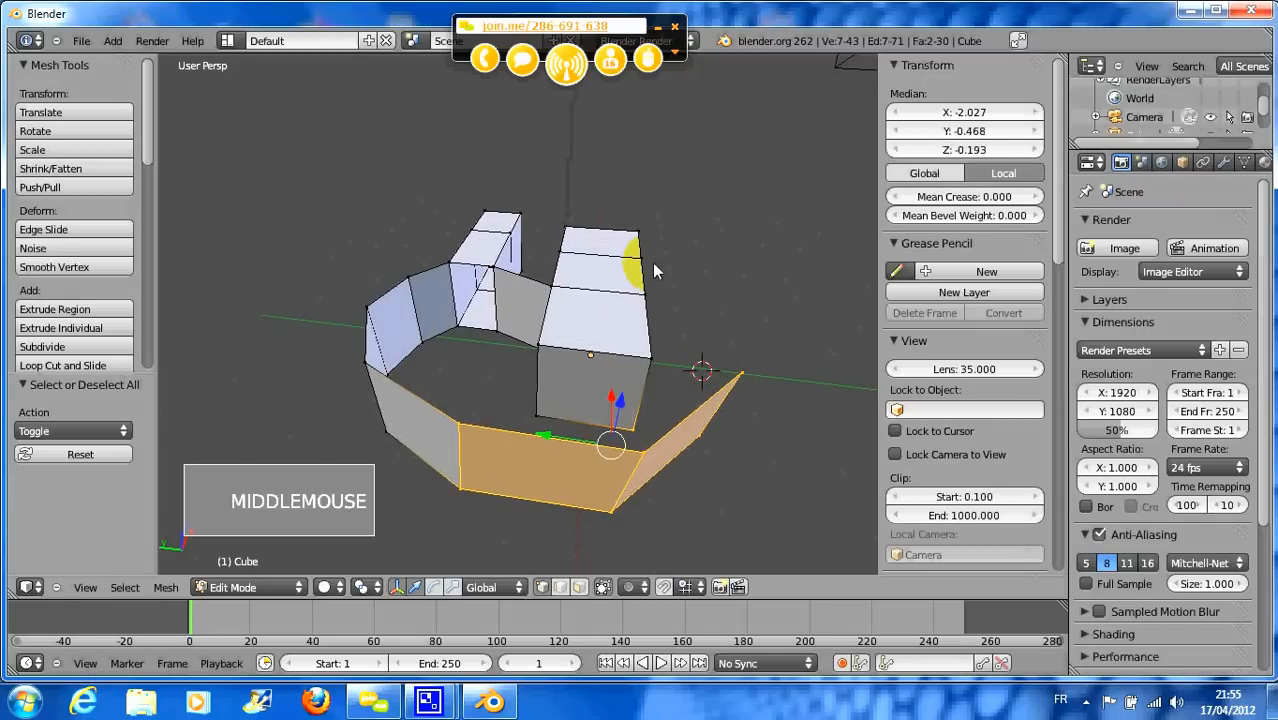
pyautogui.keyDown('ctrl'); pyautogui.moveTo(647, 213); pyautogui.dragTo(661, 277); pyautogui.keyUp('ctrl')
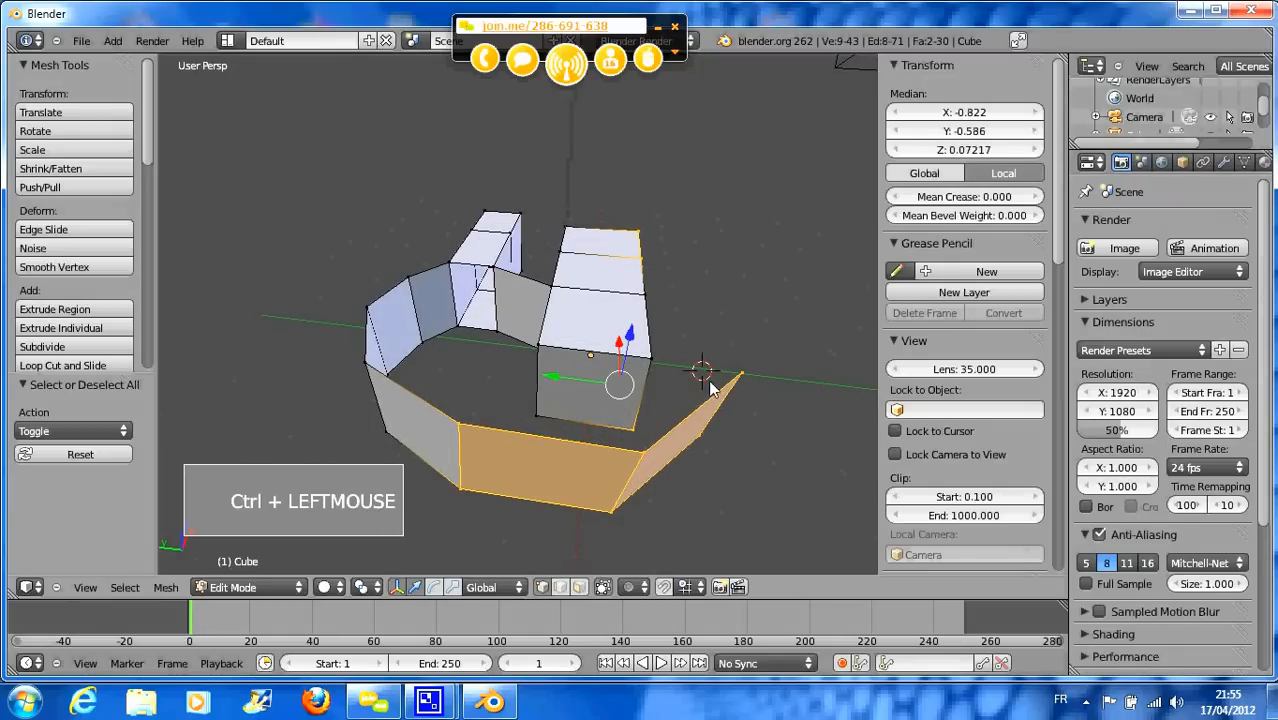
pyautogui.moveTo(708, 382); pyautogui.dragTo(673, 384, button='middle')
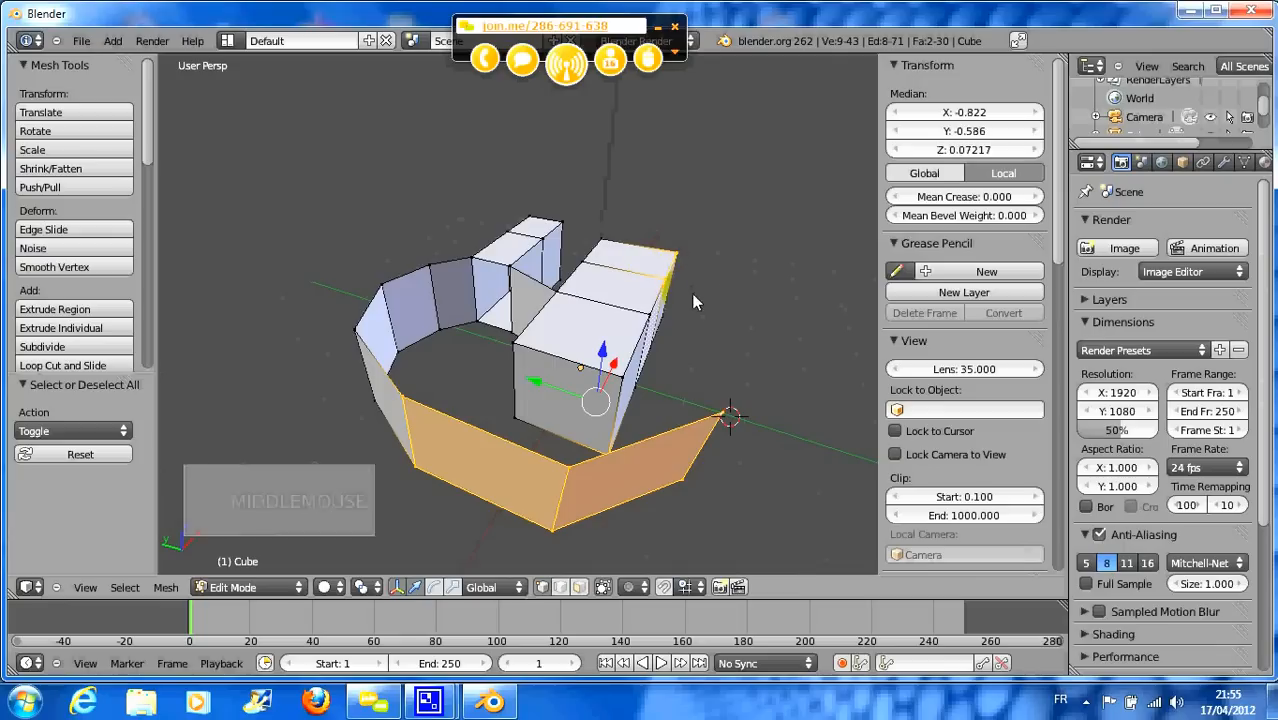
pyautogui.press('a')
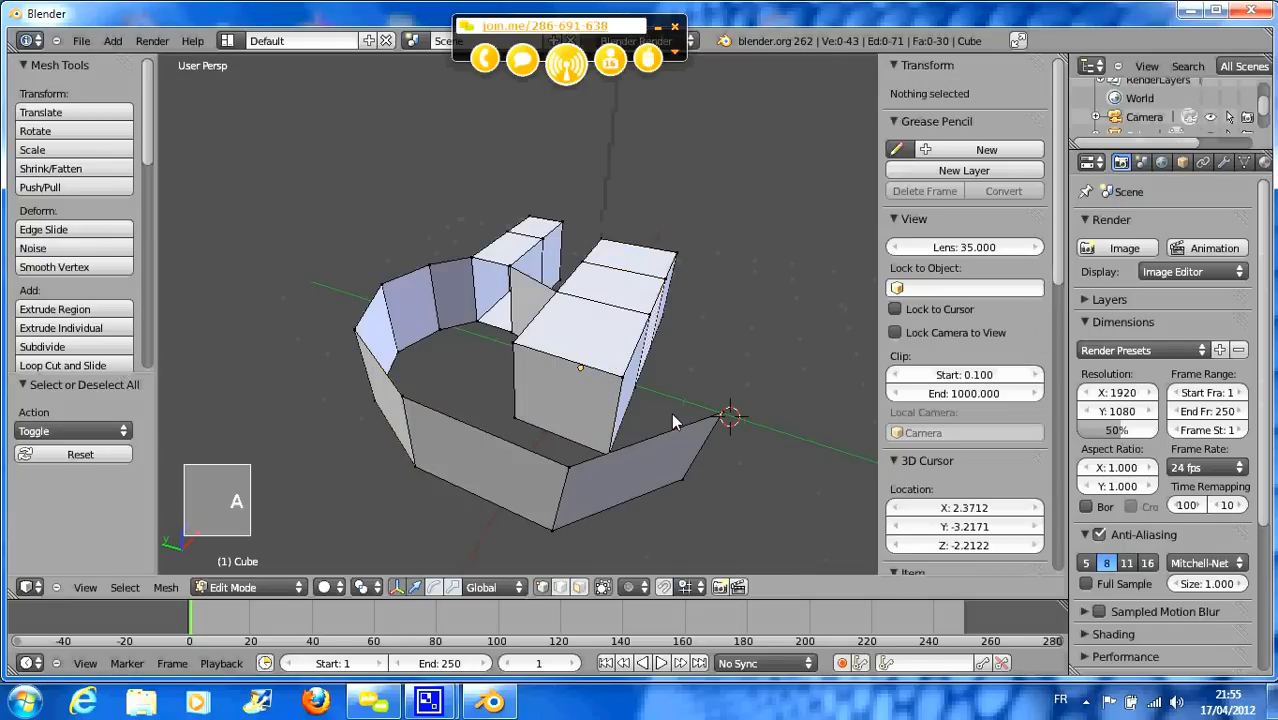
# - Box-select the three vertical edges of the strip's last two faces, adding each edge to the selection with its own box
pyautogui.moveTo(638, 440); pyautogui.dragTo(628, 467, button='middle')
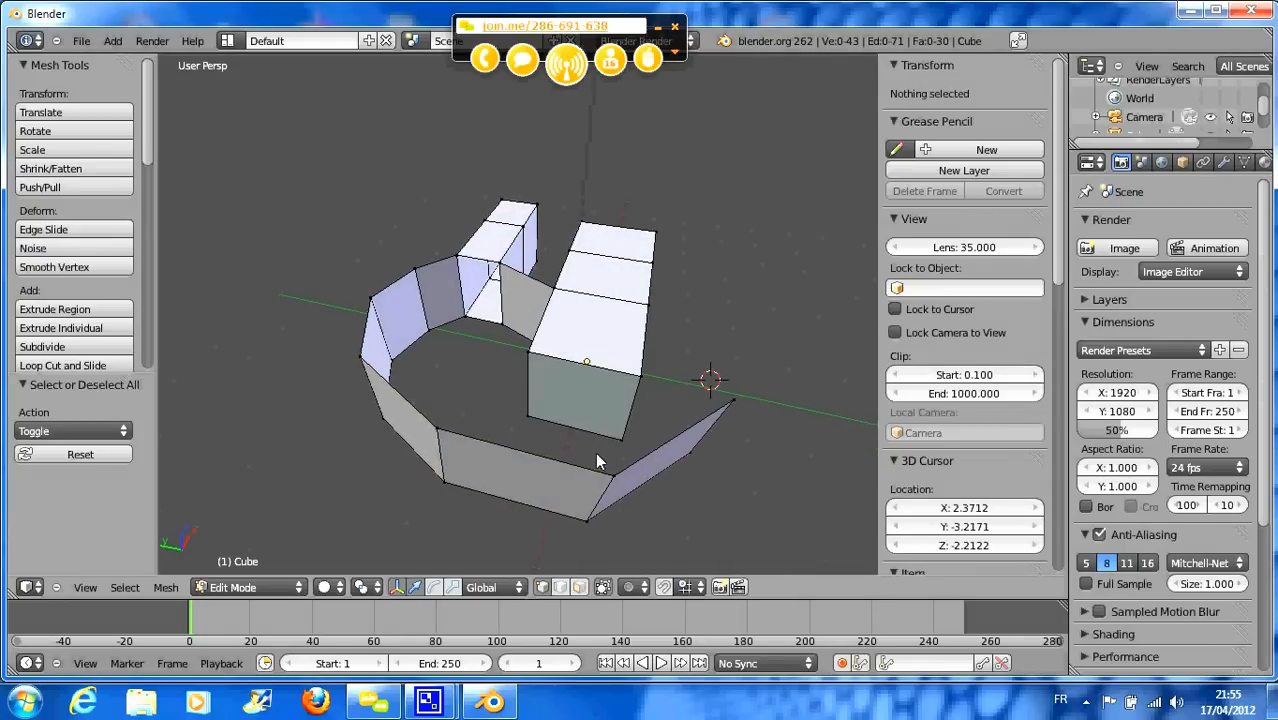
pyautogui.press('b')
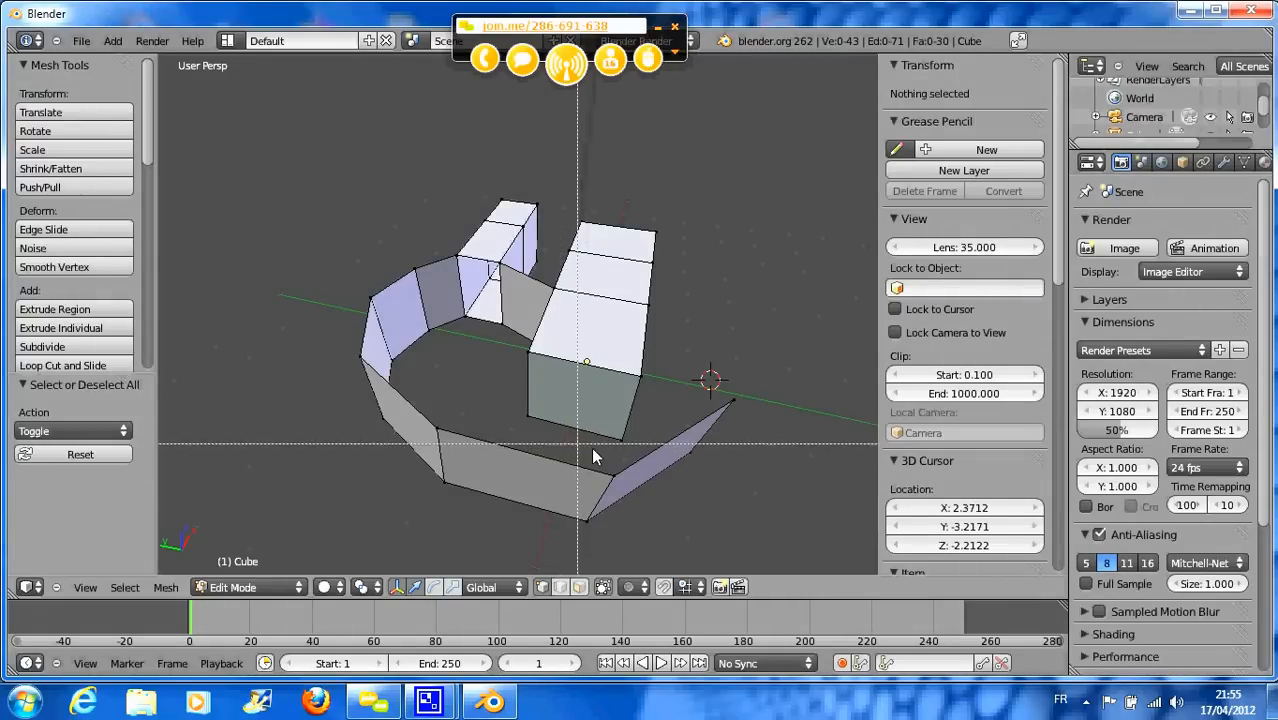
pyautogui.press('Escape')
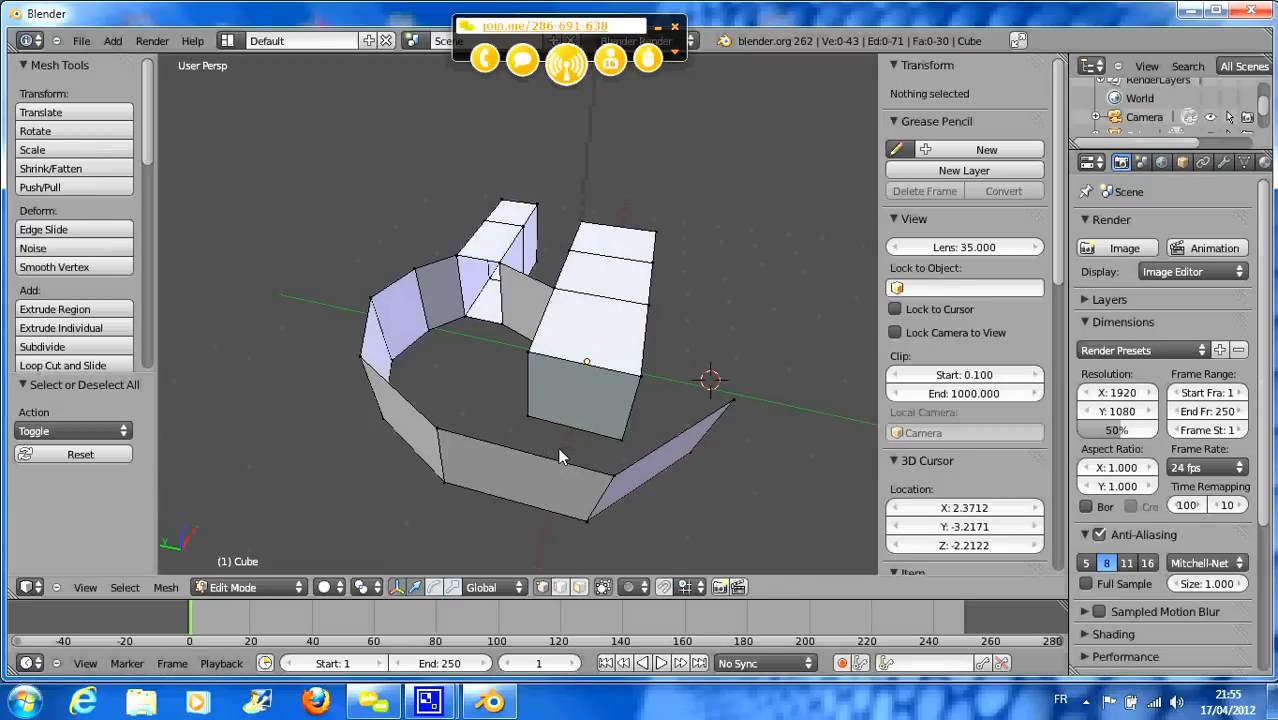
pyautogui.moveTo(574, 531); pyautogui.dragTo(651, 554)
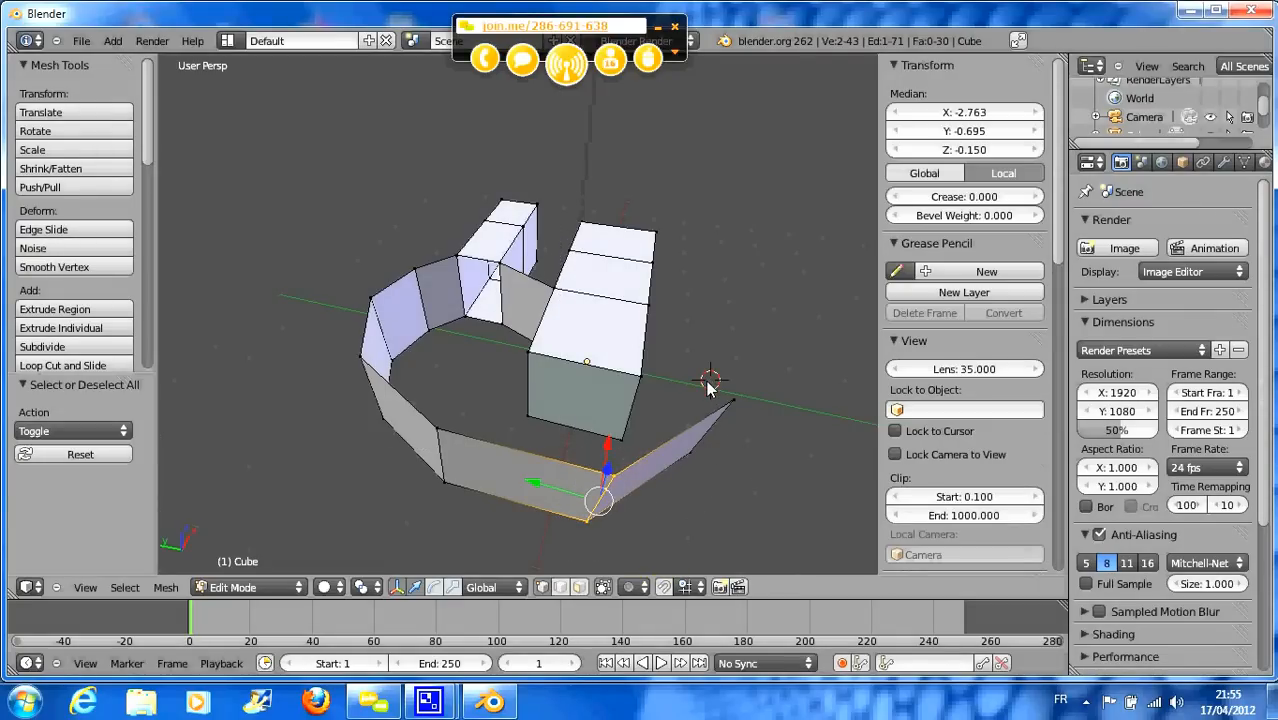
pyautogui.press('b')
pyautogui.moveTo(678, 378); pyautogui.dragTo(765, 493)
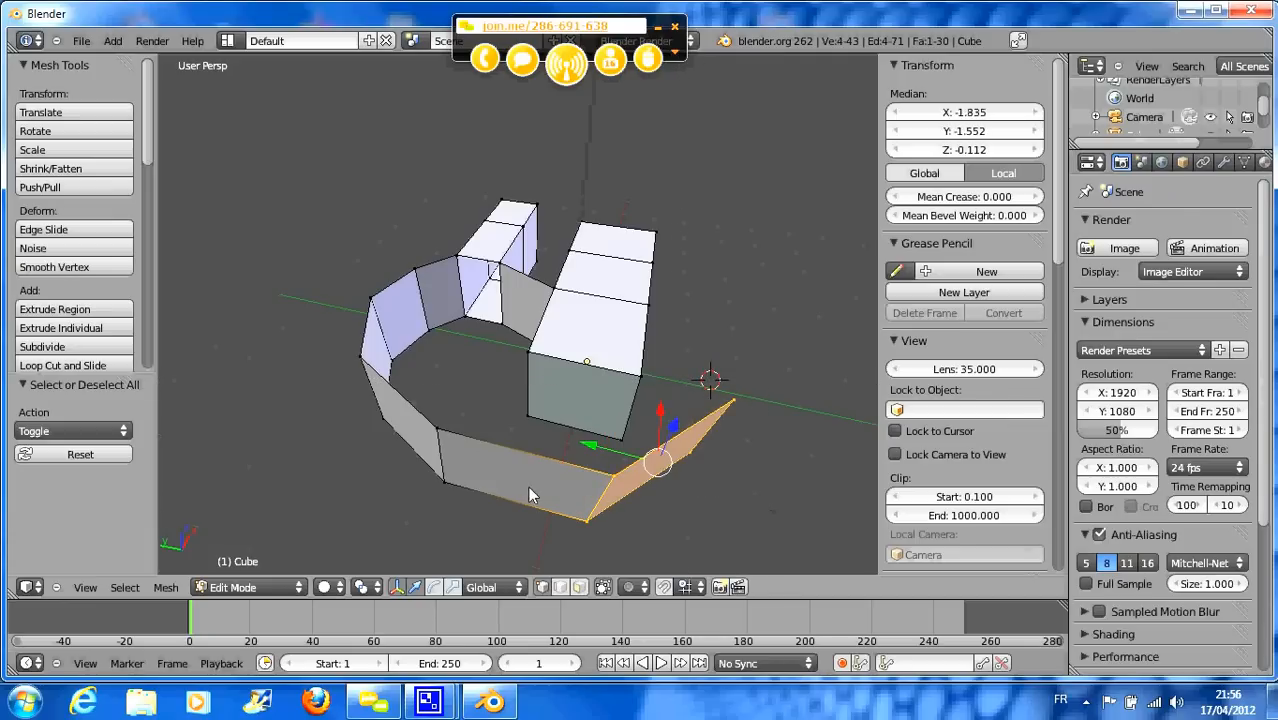
pyautogui.press('b')
pyautogui.moveTo(398, 398); pyautogui.dragTo(470, 520)
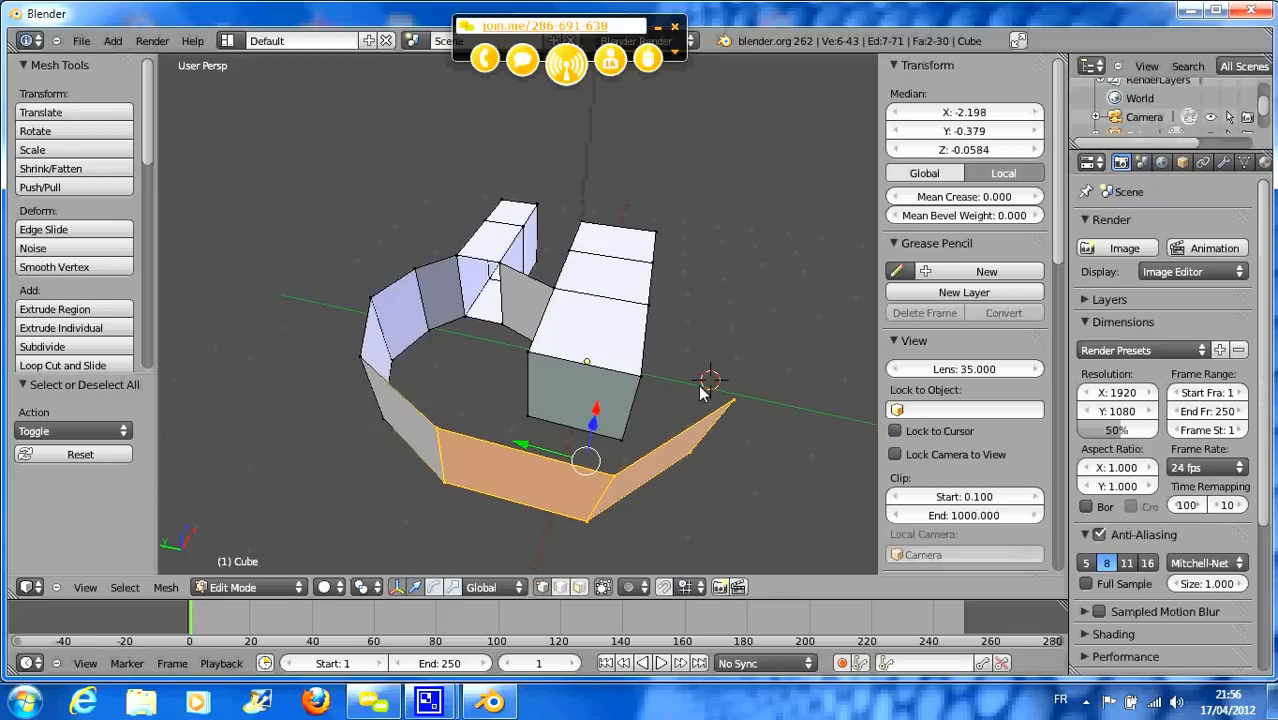
# - Box-select the strip's free end edge again and remove it from the selection with a box deselect
pyautogui.press('b')
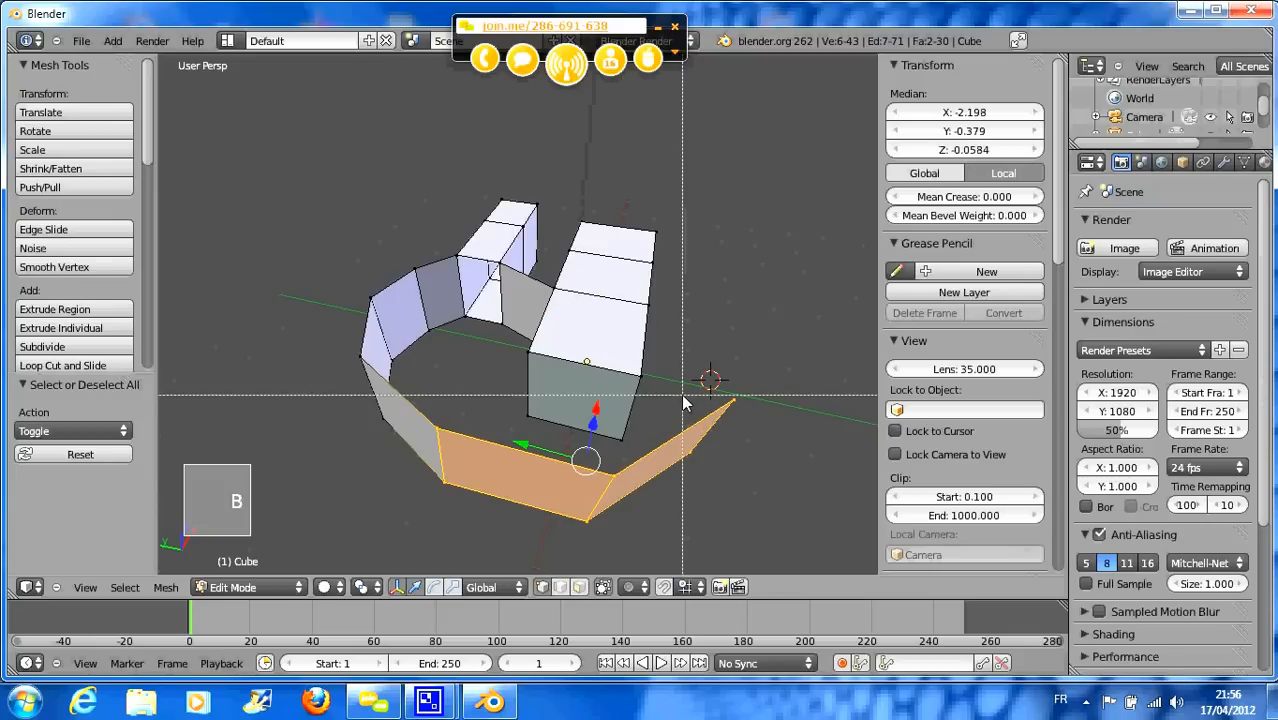
pyautogui.moveTo(677, 387); pyautogui.dragTo(755, 490)
pyautogui.press('b')
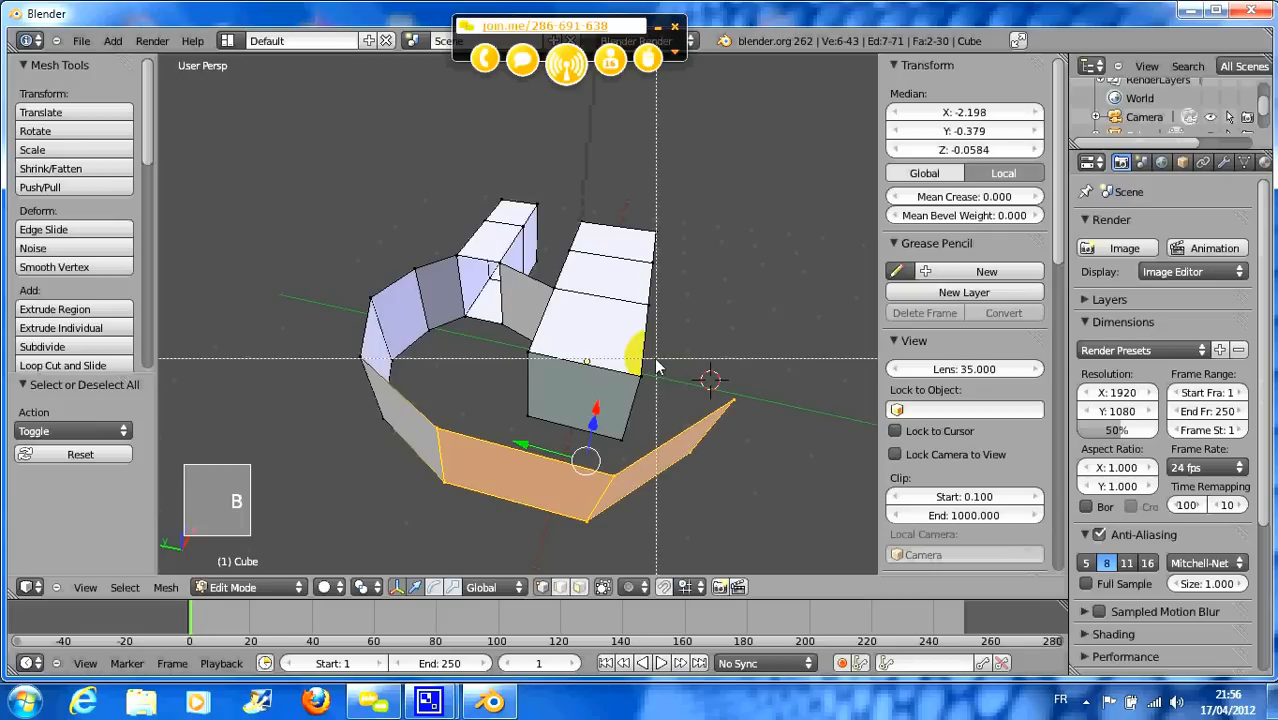
pyautogui.moveTo(677, 384); pyautogui.dragTo(686, 425)
pyautogui.moveTo(686, 430); pyautogui.dragTo(750, 502, button='middle')
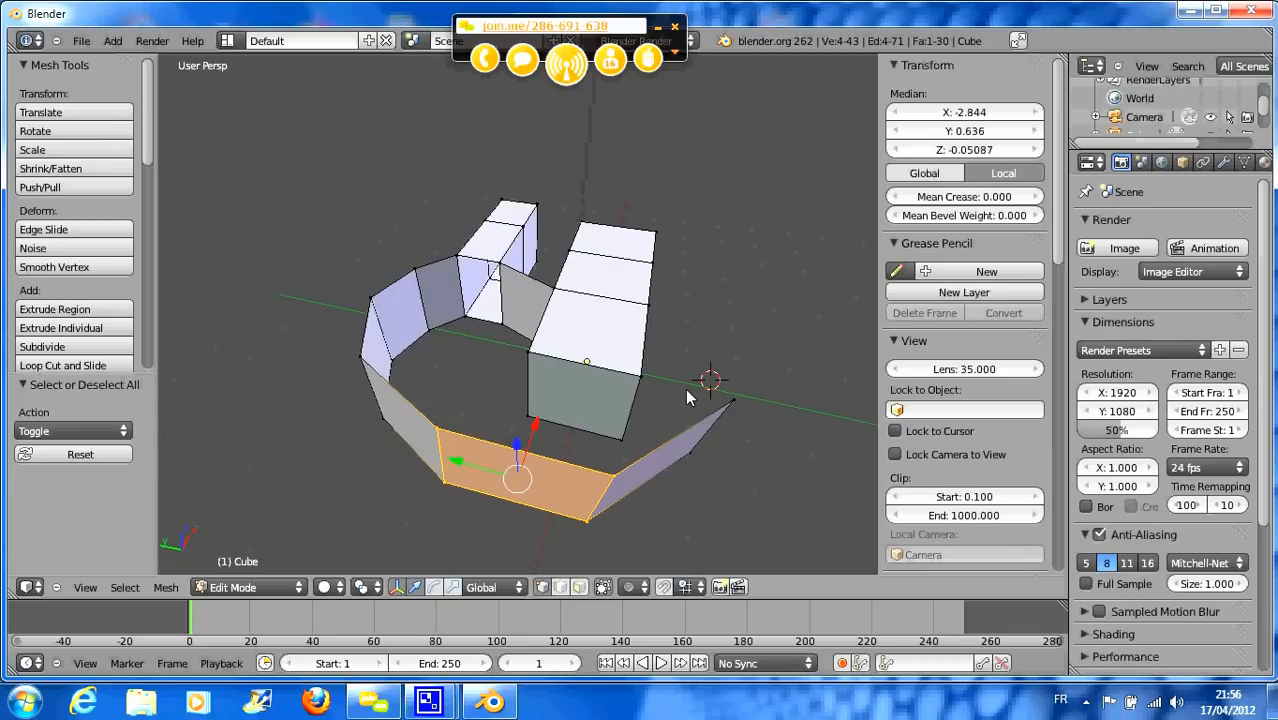
# - Add the strip's free end edge to the selection with a box and box-deselect it again, doing this twice
pyautogui.press('b')
pyautogui.moveTo(694, 387); pyautogui.dragTo(762, 503)
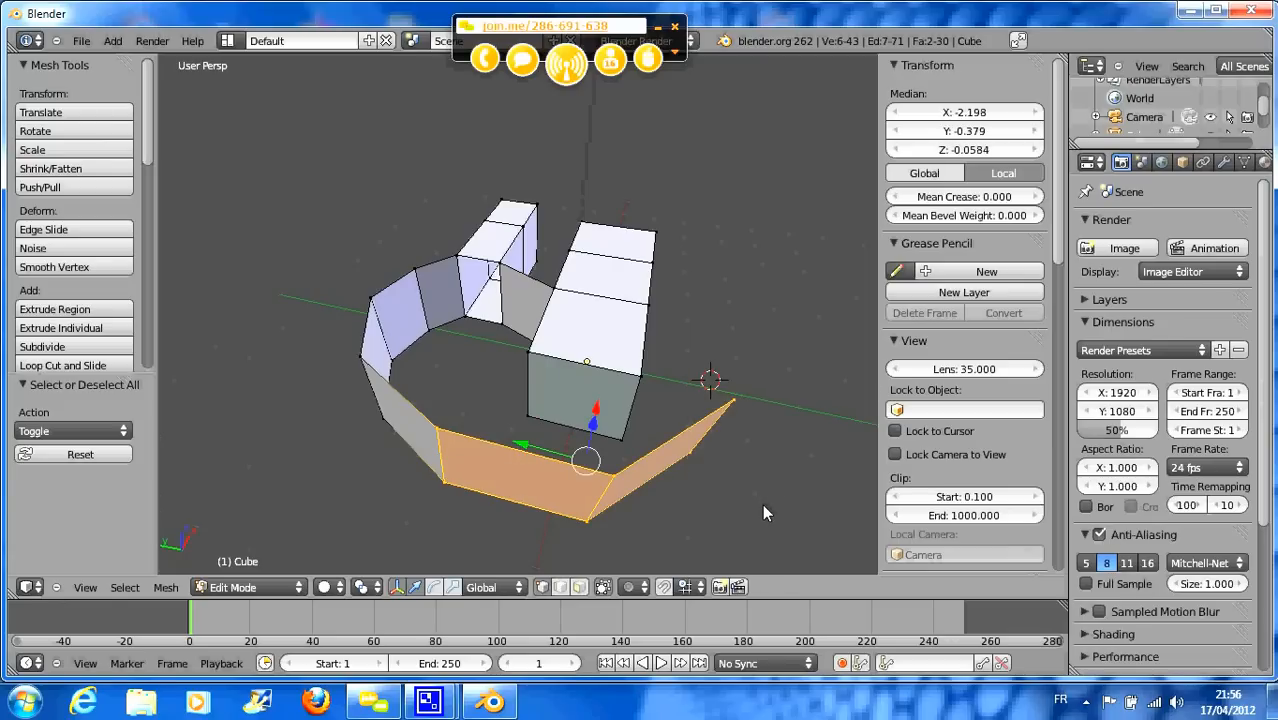
pyautogui.press('b')
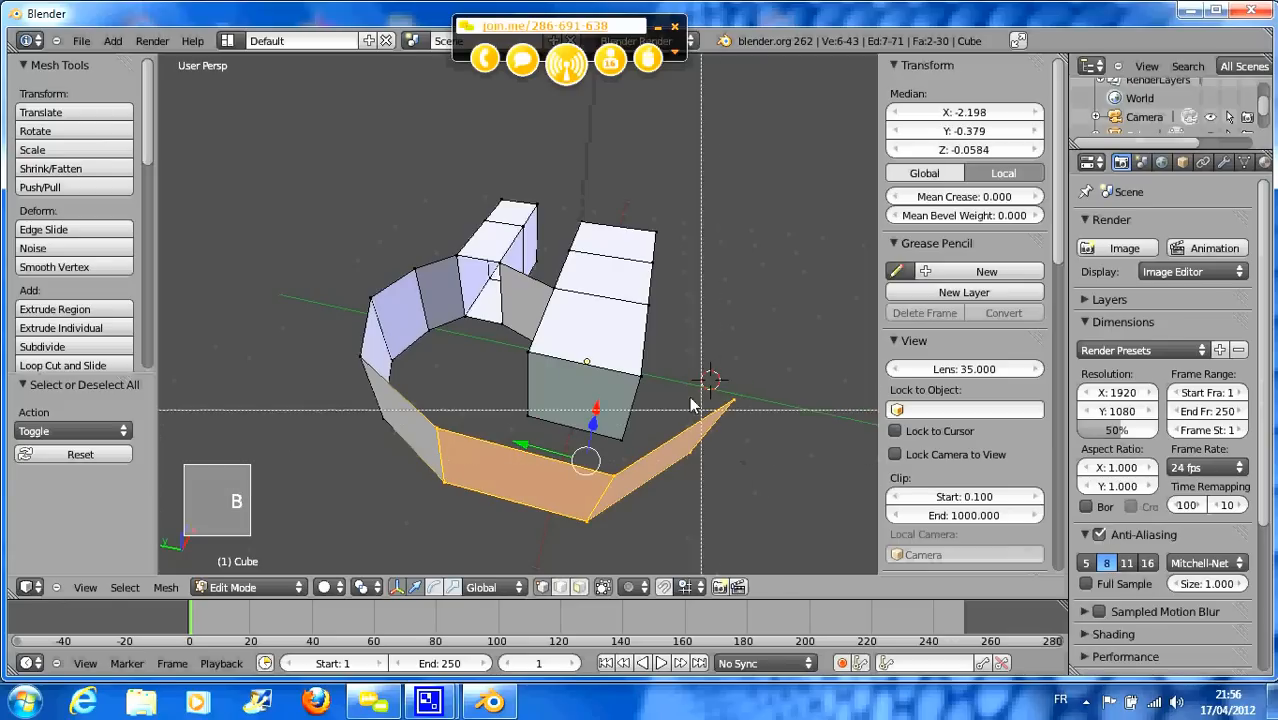
pyautogui.moveTo(670, 370); pyautogui.dragTo(762, 516)
pyautogui.moveTo(761, 514); pyautogui.dragTo(765, 515, button='middle')
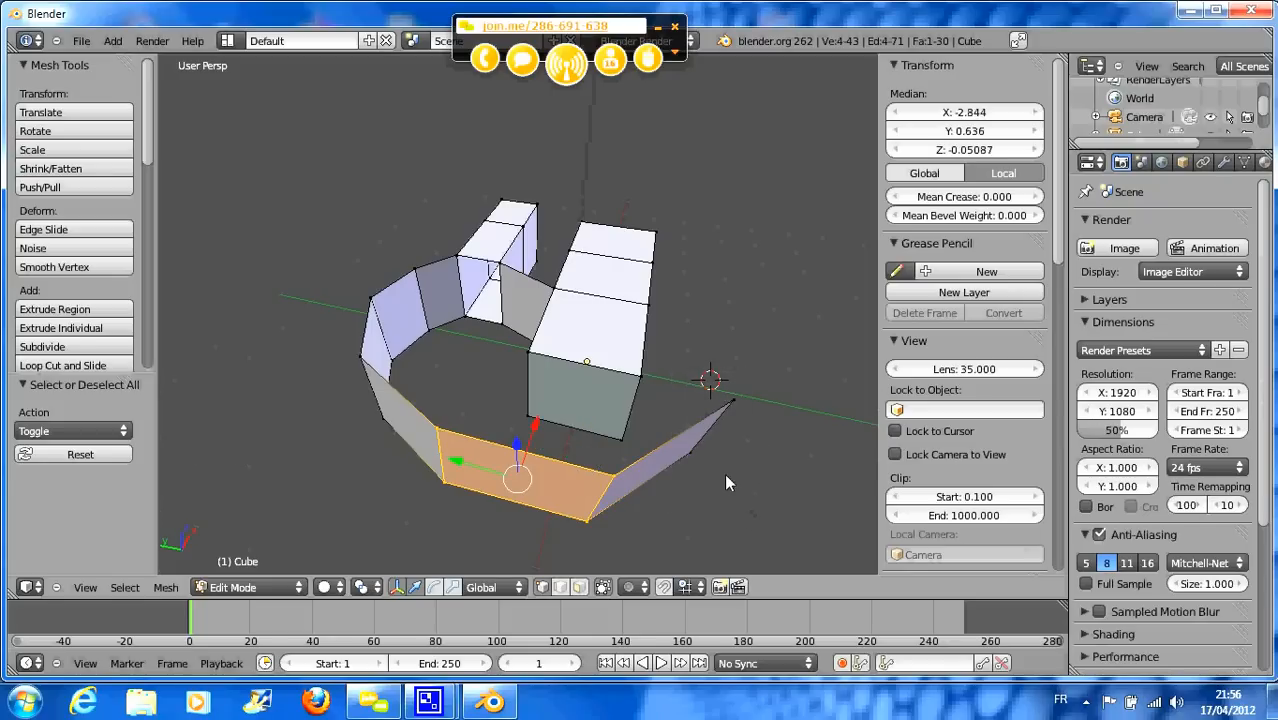
pyautogui.press('b')
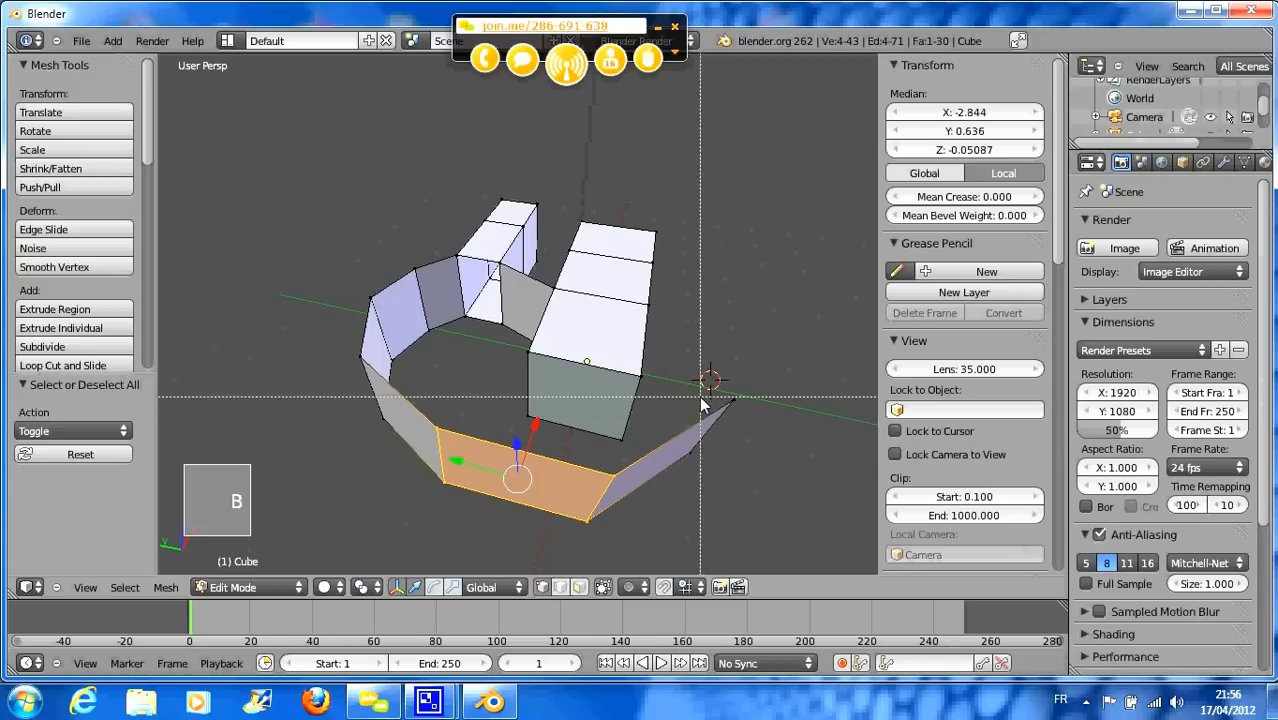
pyautogui.moveTo(687, 396); pyautogui.dragTo(766, 505)
pyautogui.press('b')
pyautogui.press('b')
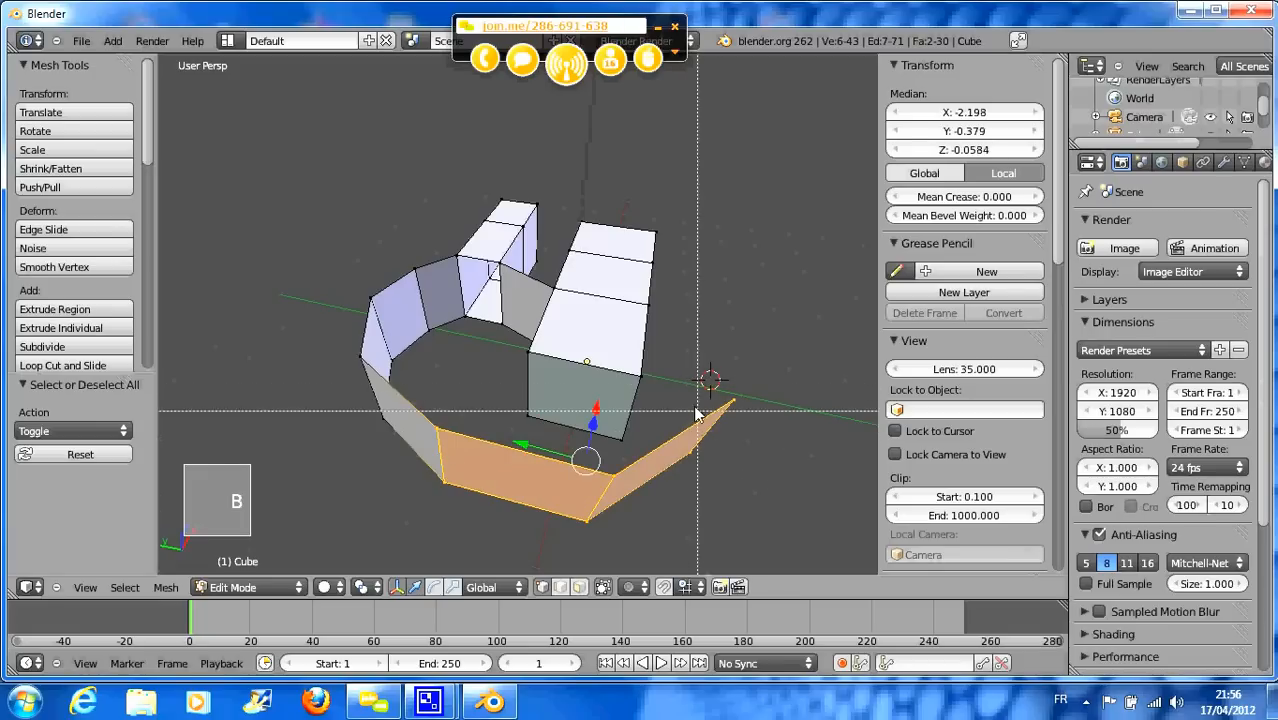
pyautogui.moveTo(678, 387); pyautogui.dragTo(774, 513, button='middle')
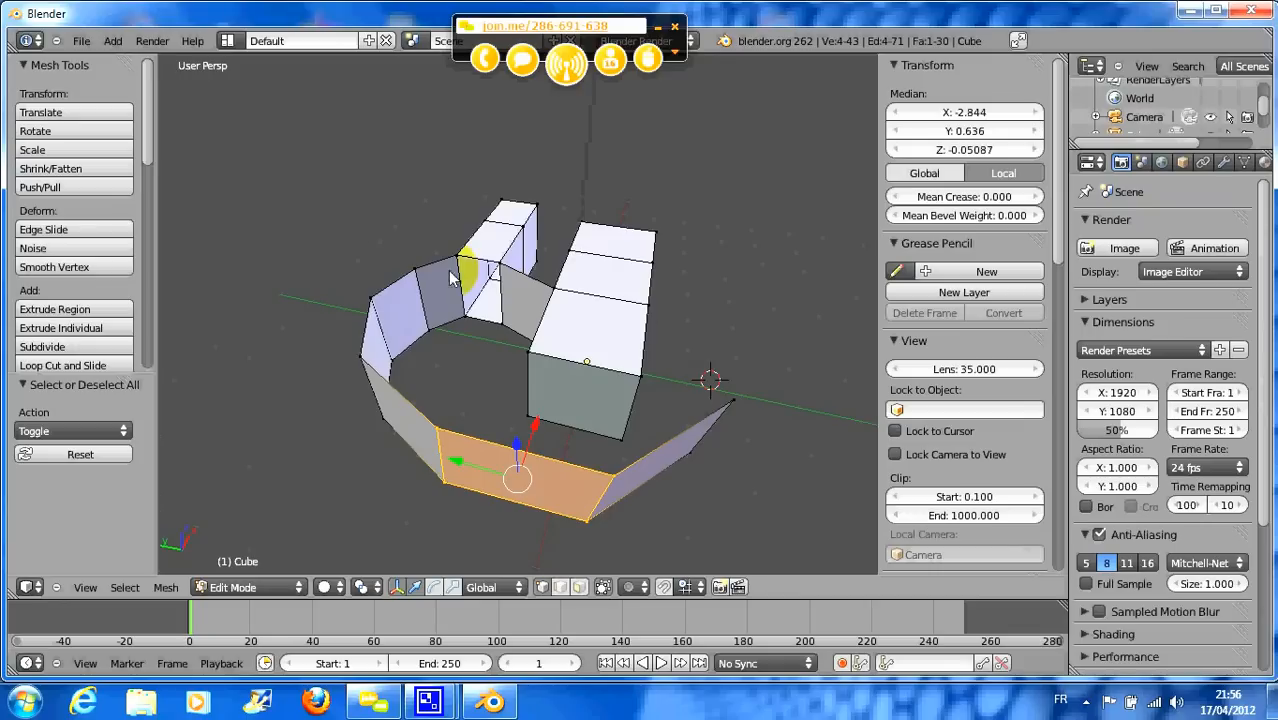
# - Open the user preferences, review the Input settings, and close the preferences window
pyautogui.click(78, 44)
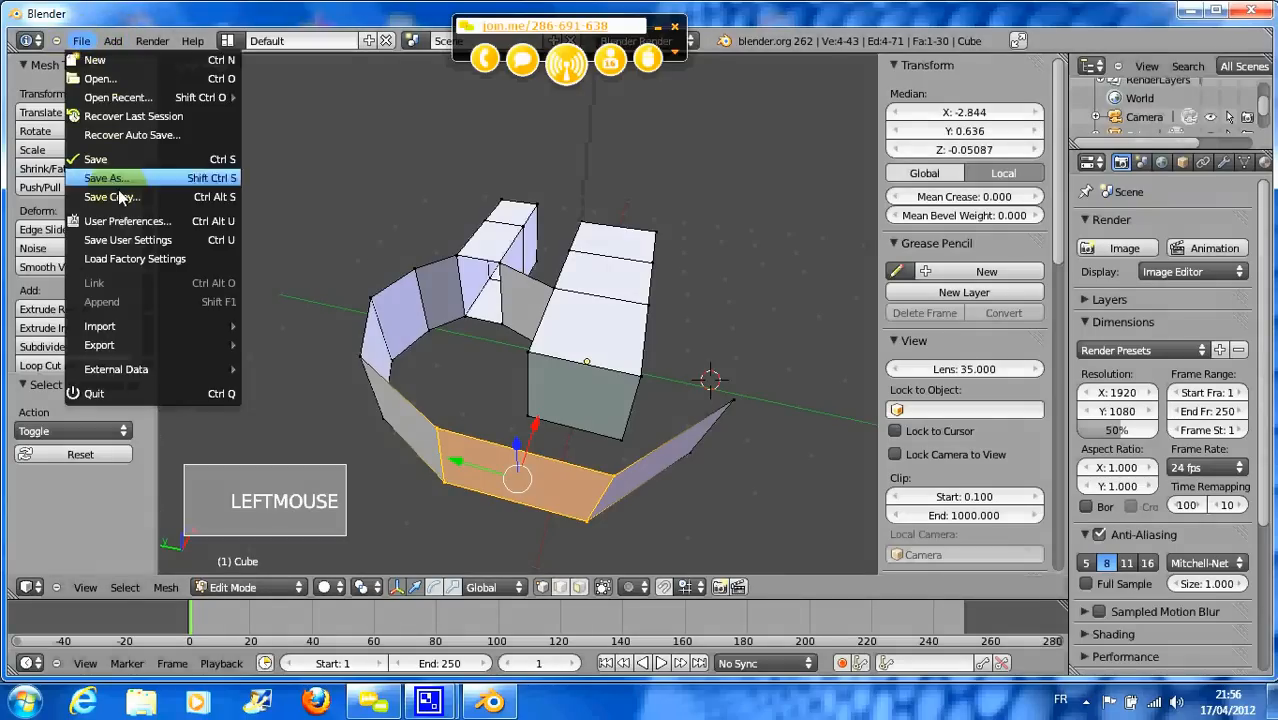
pyautogui.click(122, 222)
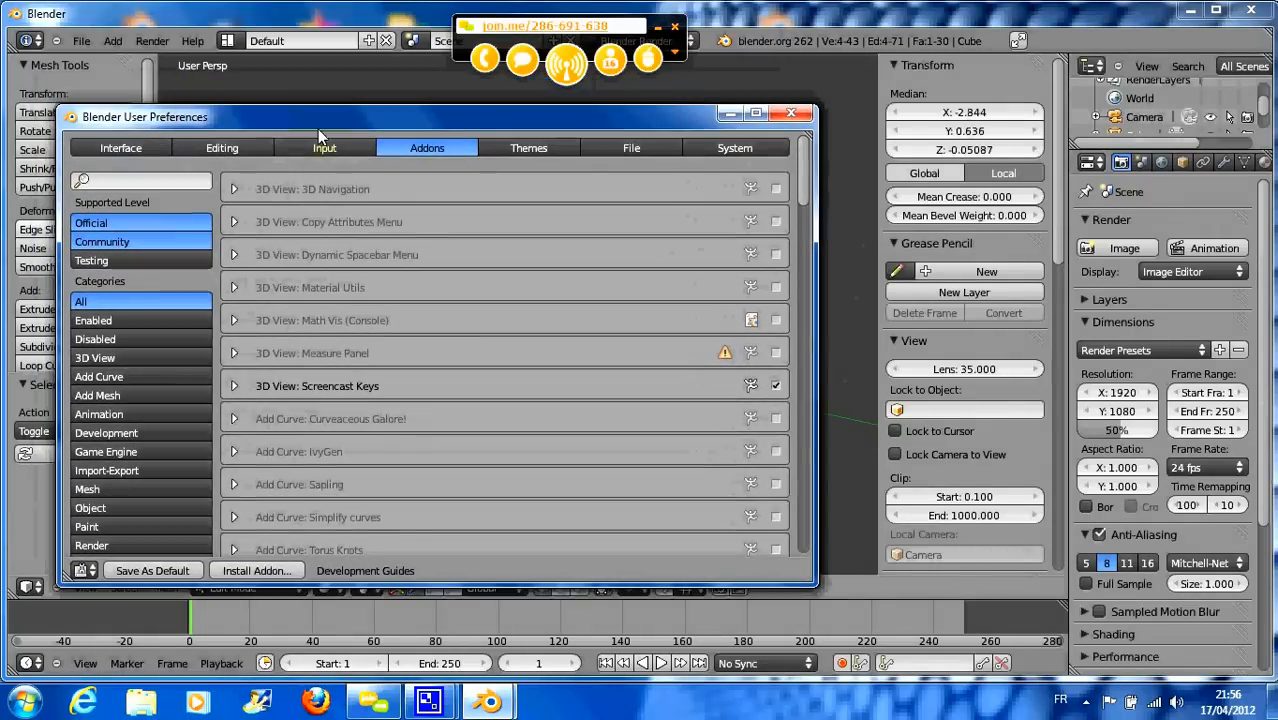
pyautogui.click(329, 146)
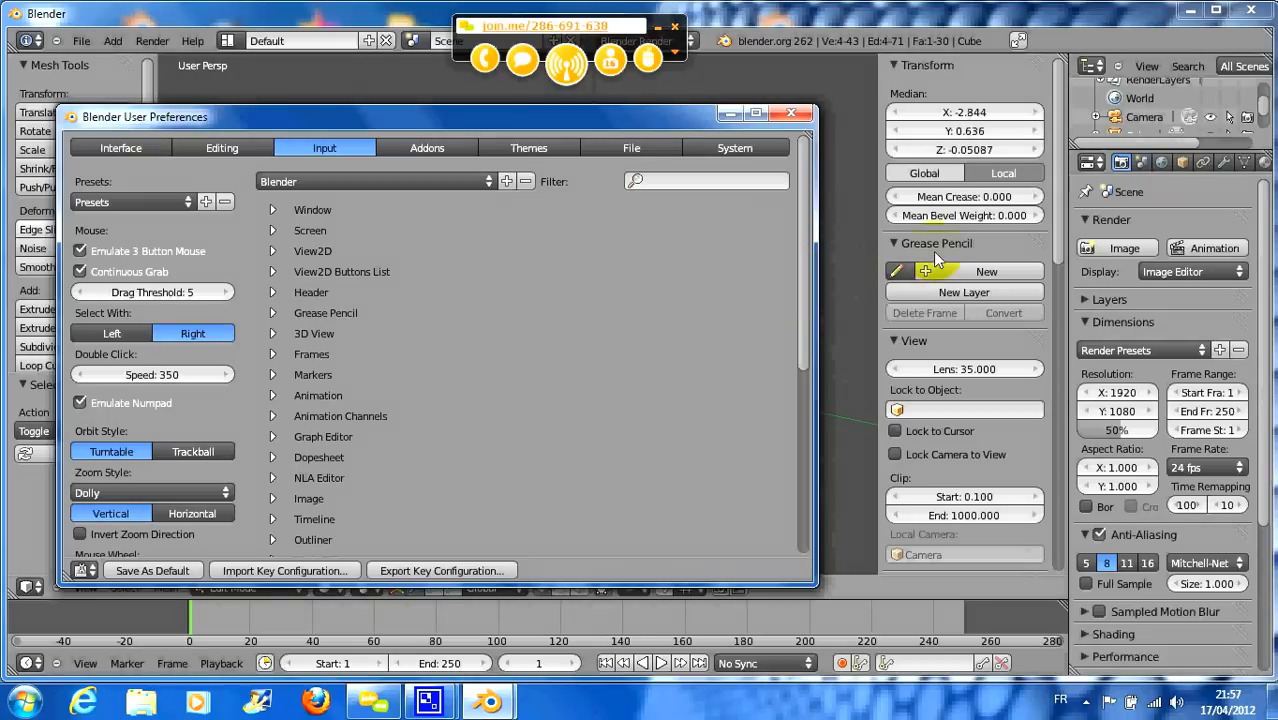
pyautogui.click(792, 116)
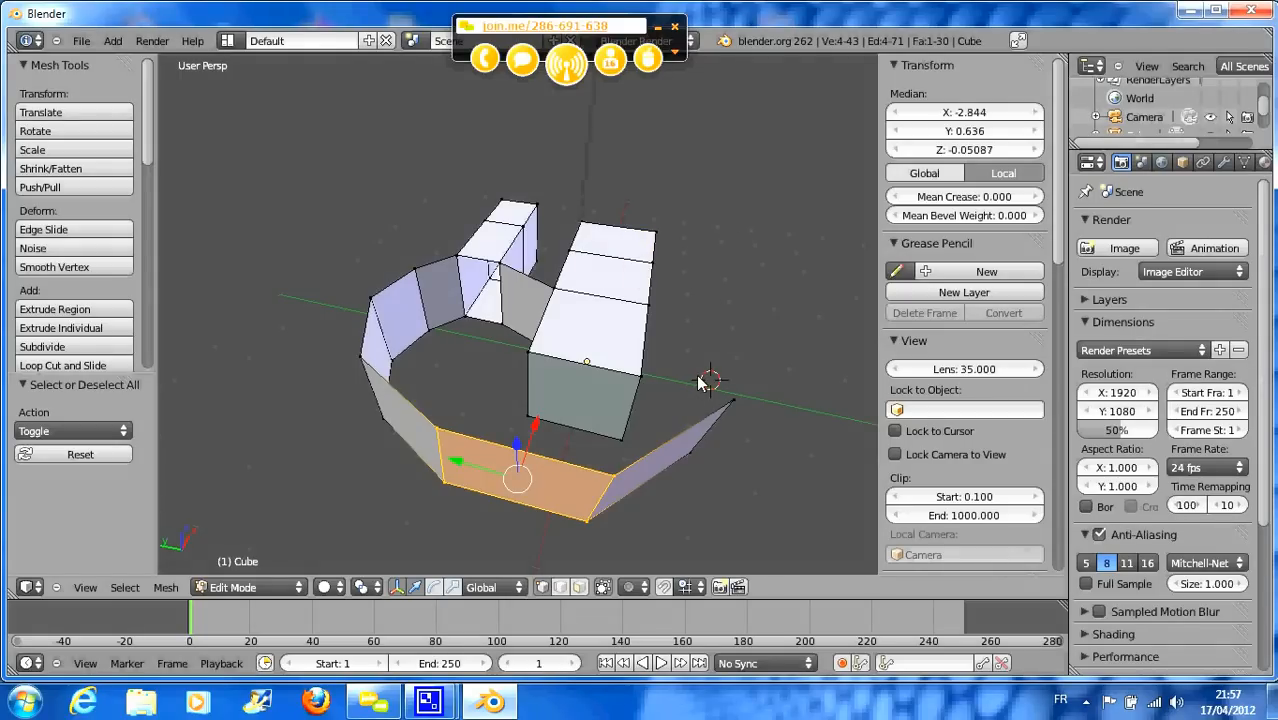
# - Box-select the strip's free end edge into the selection, and take it out again with a box deselect
pyautogui.press('b')
pyautogui.moveTo(670, 366); pyautogui.dragTo(786, 506)
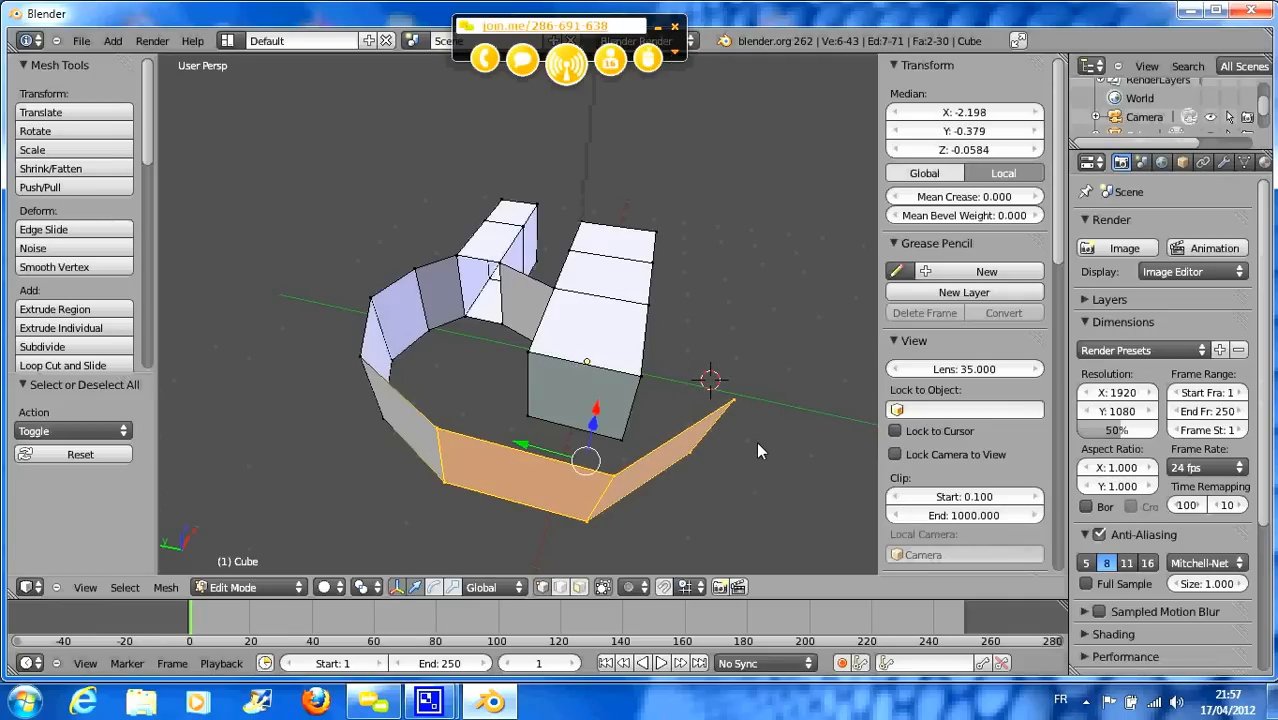
pyautogui.press('b')
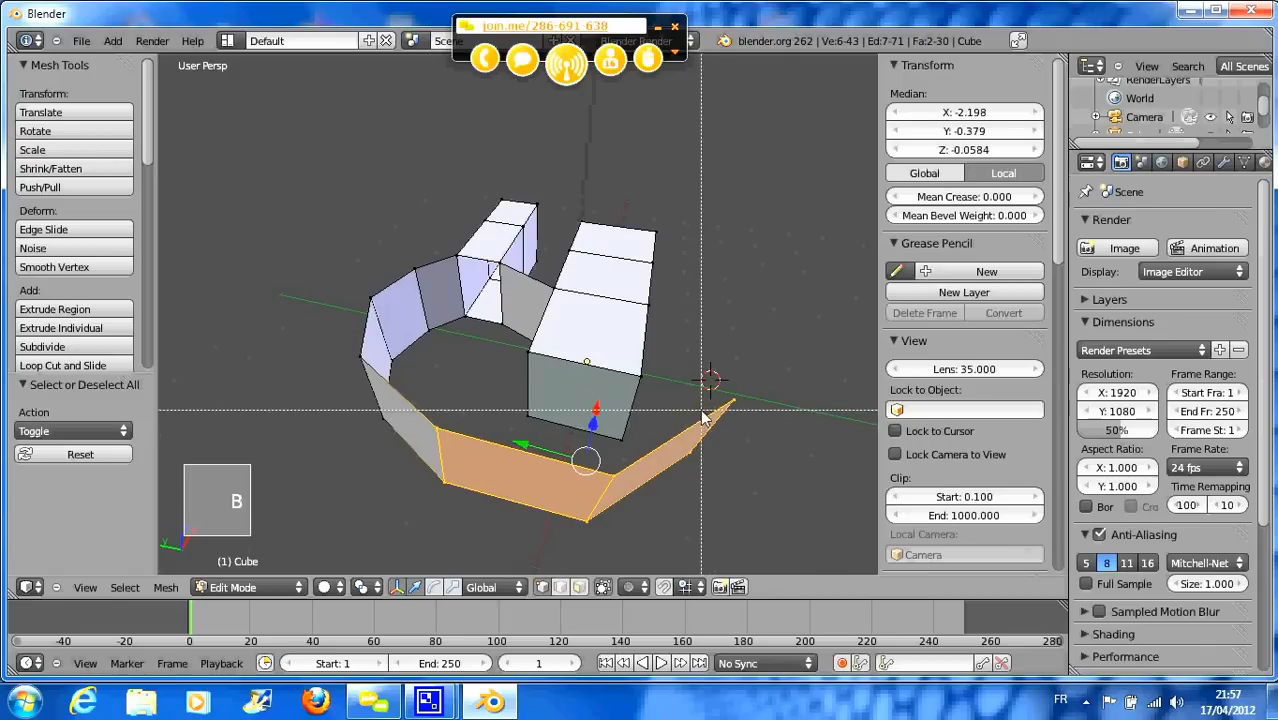
pyautogui.moveTo(673, 385); pyautogui.dragTo(694, 463, button='middle')
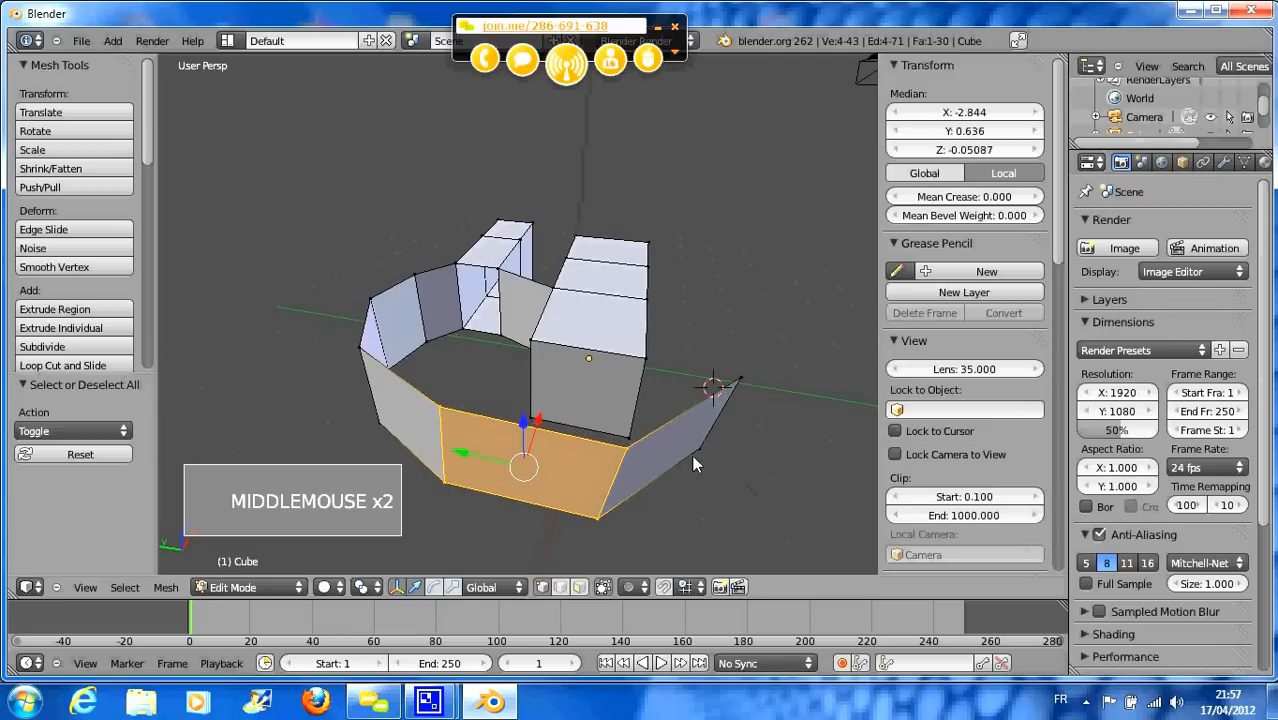
# - Select only the strip's upper free-end vertex, and circle-select the vertices of the strip's last two faces and the block's near face
pyautogui.rightClick(748, 379)
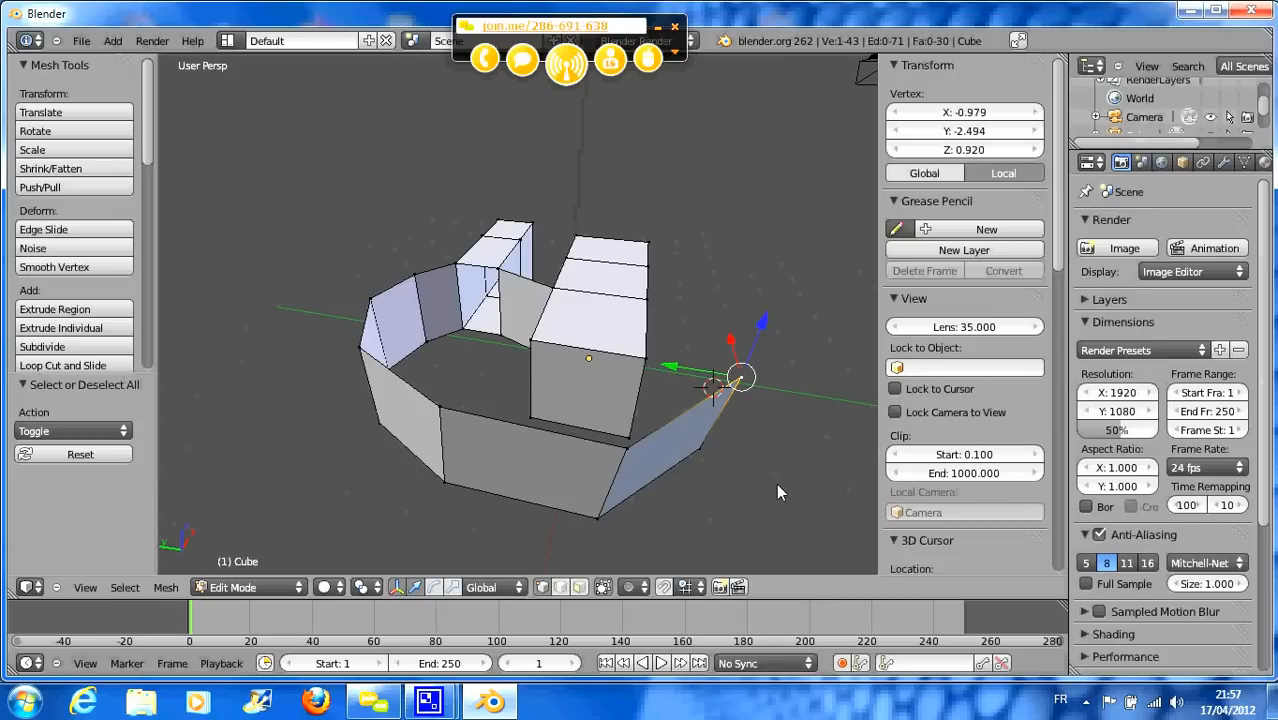
pyautogui.press('c')
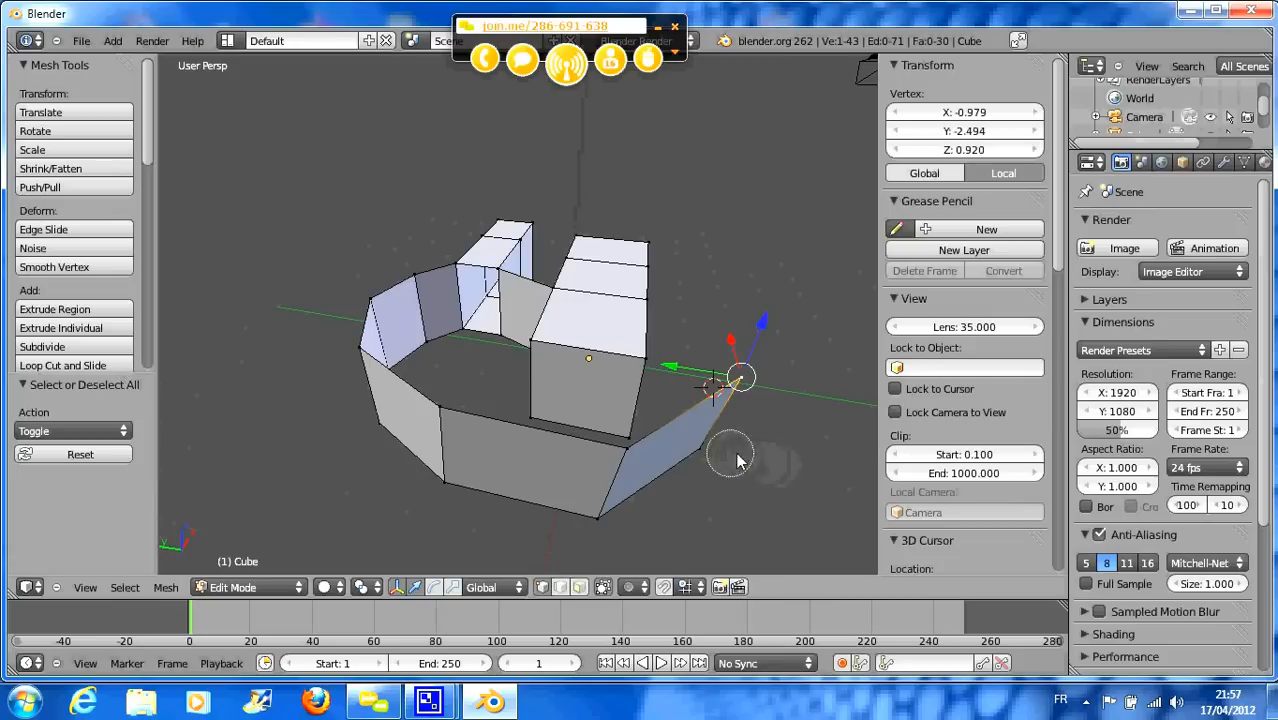
pyautogui.moveTo(680, 445)
pyautogui.mouseDown()
pyautogui.moveTo(610, 470)
pyautogui.moveTo(450, 445)
pyautogui.moveTo(575, 355)
pyautogui.moveTo(575, 380)
pyautogui.moveTo(662, 335)
pyautogui.moveTo(622, 373)
pyautogui.moveTo(622, 355)
pyautogui.mouseUp()
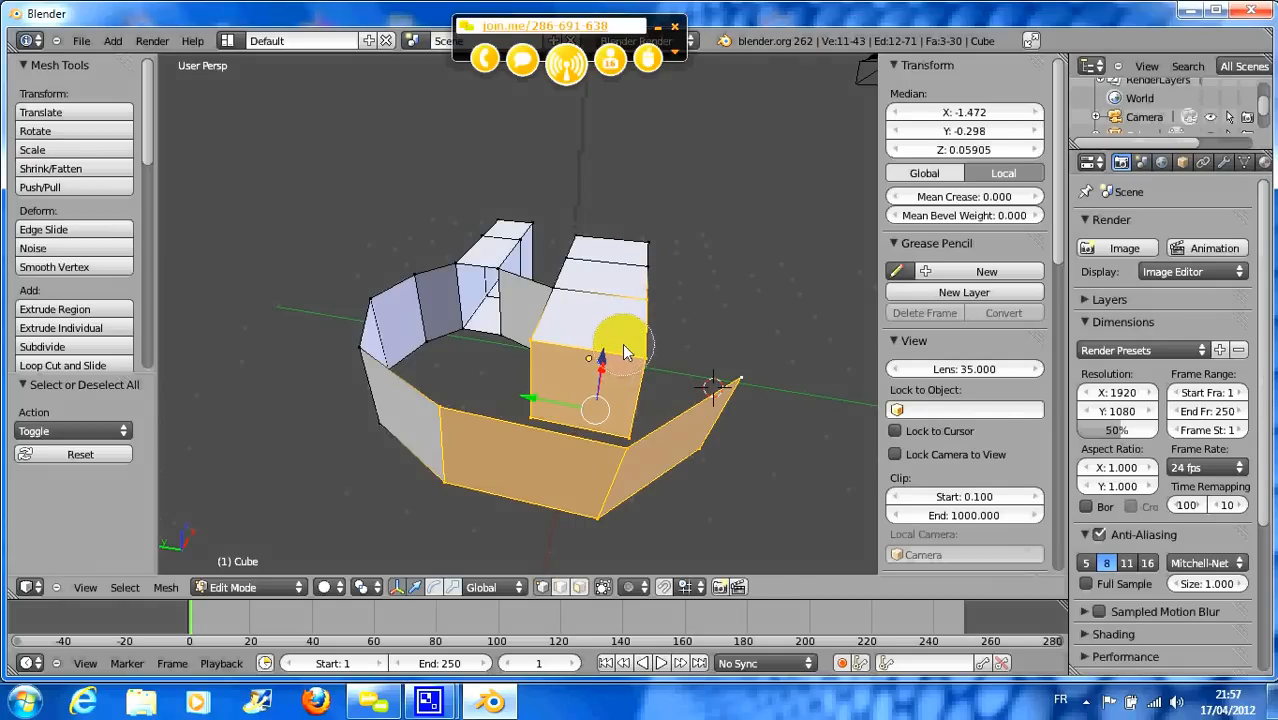
# - Enlarge the selection circle and paint vertices in and out twice, finishing by deselecting the block and the strip's free end
pyautogui.scroll(-10, 625, 350)
pyautogui.moveTo(623, 341)
pyautogui.mouseDown()
pyautogui.moveTo(638, 328)
pyautogui.moveTo(607, 307)
pyautogui.moveTo(586, 323)
pyautogui.moveTo(545, 300)
pyautogui.moveTo(450, 398)
pyautogui.moveTo(582, 336)
pyautogui.moveTo(533, 365)
pyautogui.mouseUp()
pyautogui.moveTo(533, 365)
pyautogui.mouseDown(button='middle')
pyautogui.moveTo(598, 402)
pyautogui.moveTo(620, 347)
pyautogui.moveTo(645, 380)
pyautogui.mouseUp(button='middle')
pyautogui.moveTo(645, 380)
pyautogui.mouseDown()
pyautogui.moveTo(640, 400)
pyautogui.moveTo(670, 428)
pyautogui.moveTo(620, 363)
pyautogui.moveTo(585, 360)
pyautogui.mouseUp()
pyautogui.moveTo(580, 352); pyautogui.dragTo(598, 382, button='middle')
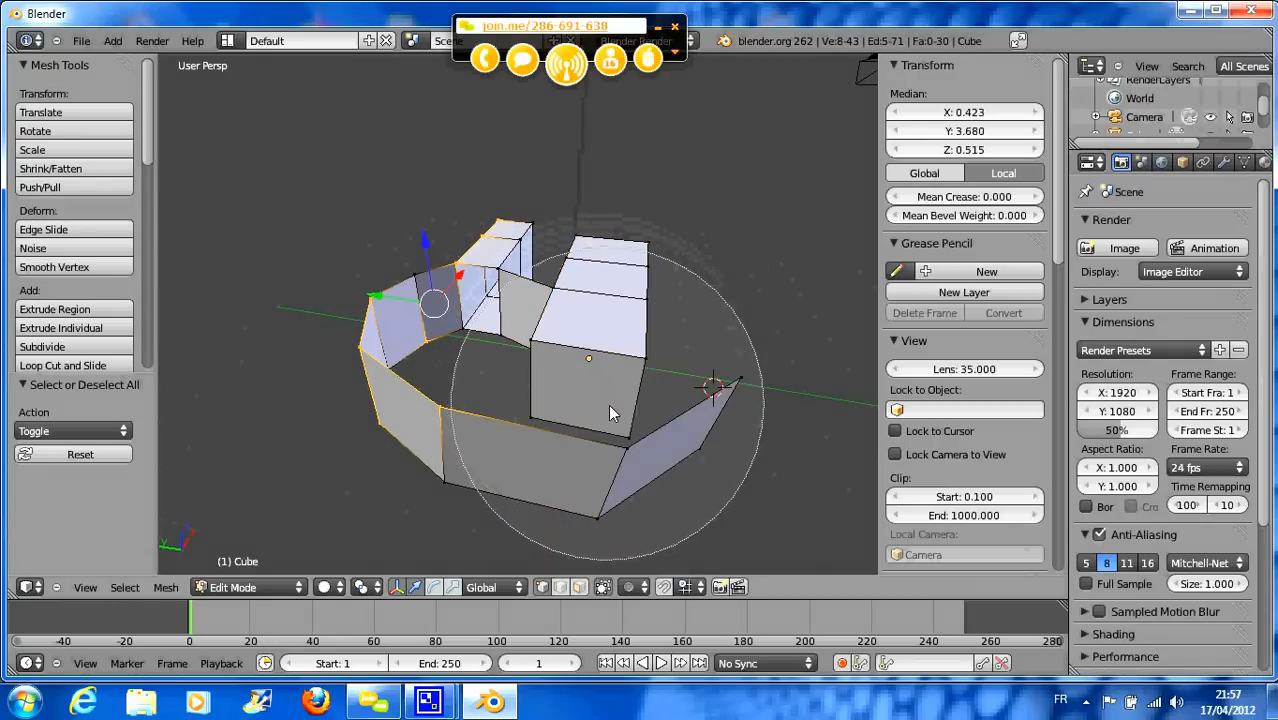
# - Shrink the selection circle, paint the vertices of the block's near top face into the selection, and end the circle select
pyautogui.scroll(10, 628, 345)
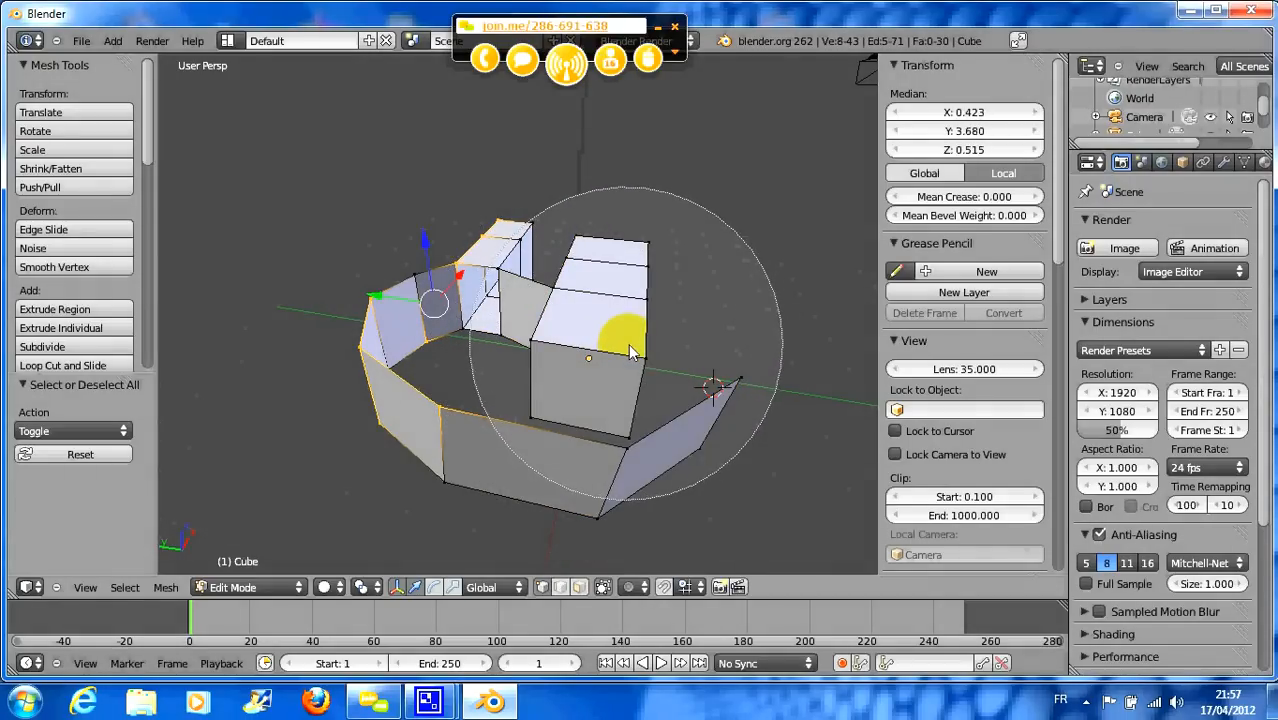
pyautogui.scroll(4, 628, 347)
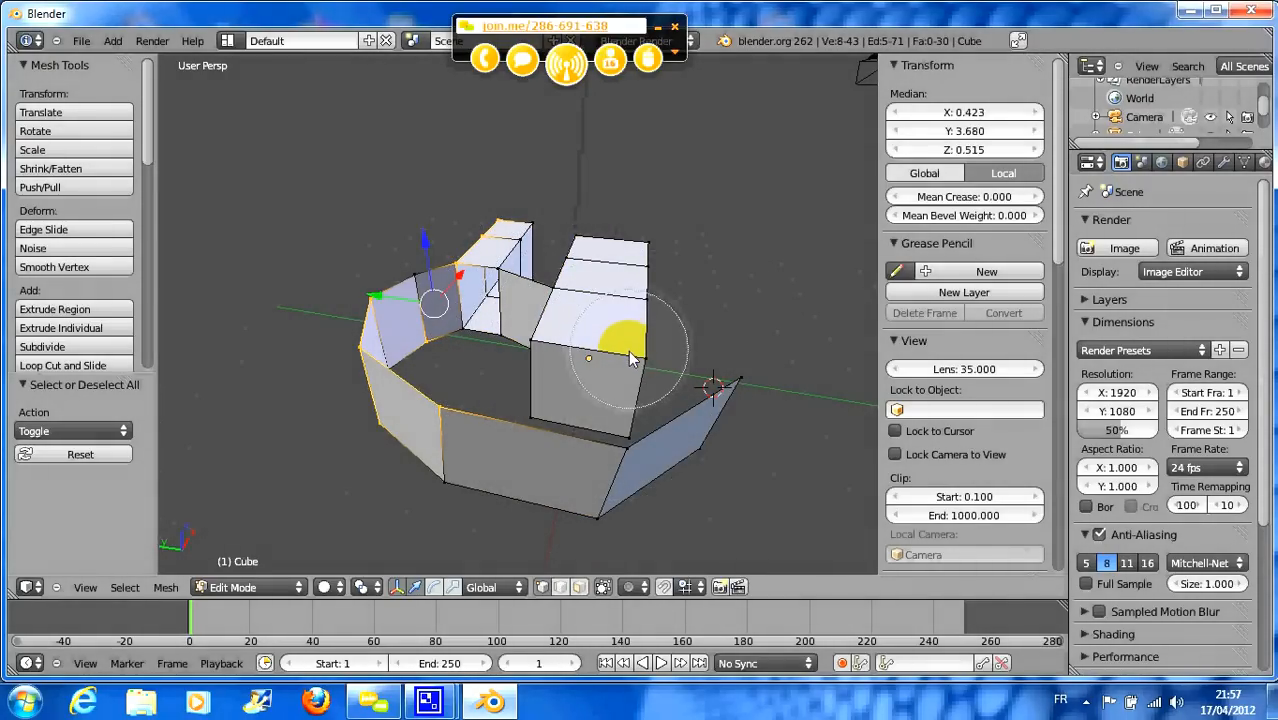
pyautogui.click(636, 354)
pyautogui.moveTo(568, 360)
pyautogui.mouseDown()
pyautogui.moveTo(556, 300)
pyautogui.moveTo(633, 314)
pyautogui.moveTo(548, 325)
pyautogui.mouseUp()
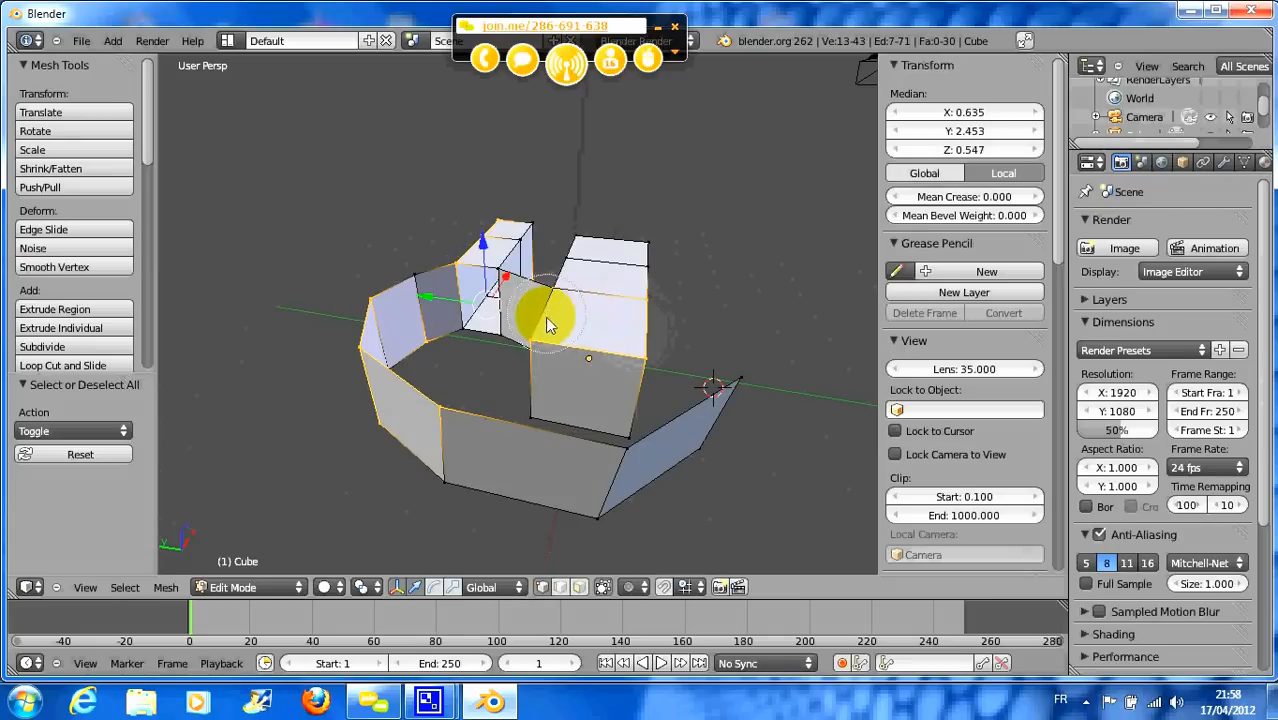
pyautogui.rightClick(587, 377)
# - Turn off limiting the selection to visible geometry so that vertices behind faces can be selected
pyautogui.moveTo(613, 348); pyautogui.dragTo(543, 329, button='middle')
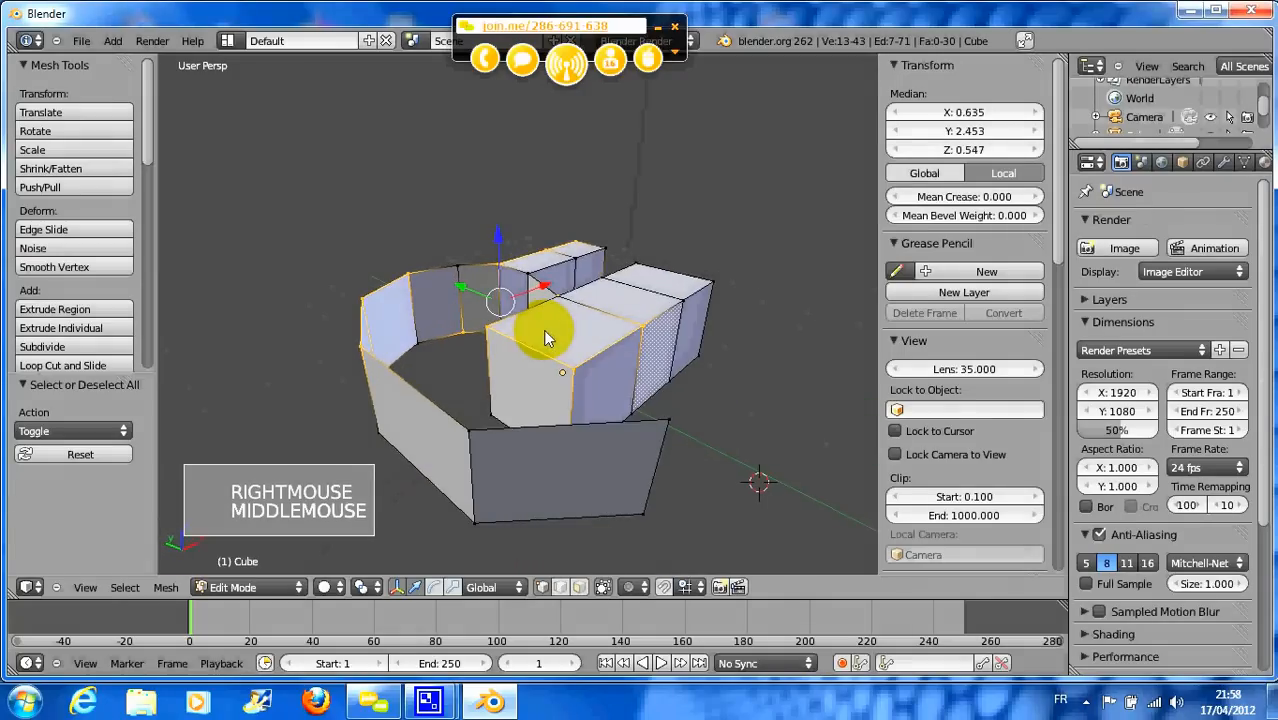
pyautogui.click(579, 587)
pyautogui.click(602, 588)
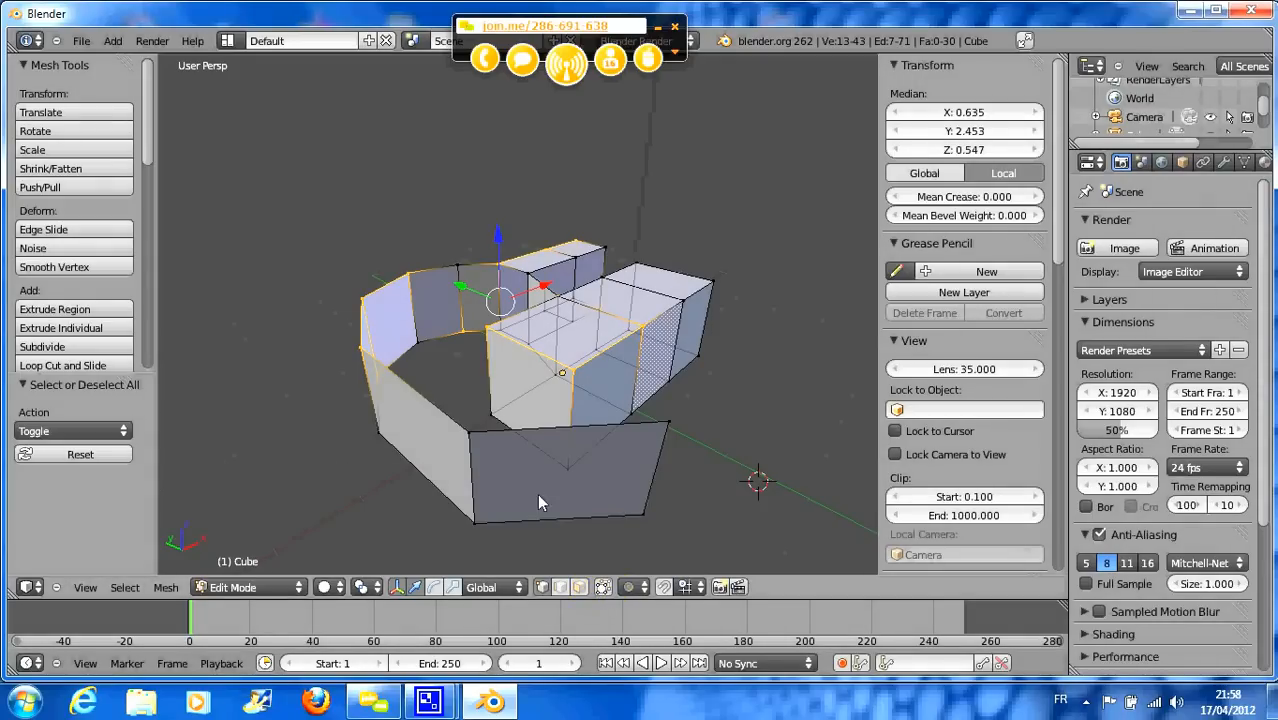
# - Add the hidden vertices behind the block's near segment to the selection with a box
pyautogui.moveTo(537, 493); pyautogui.dragTo(632, 455, button='middle')
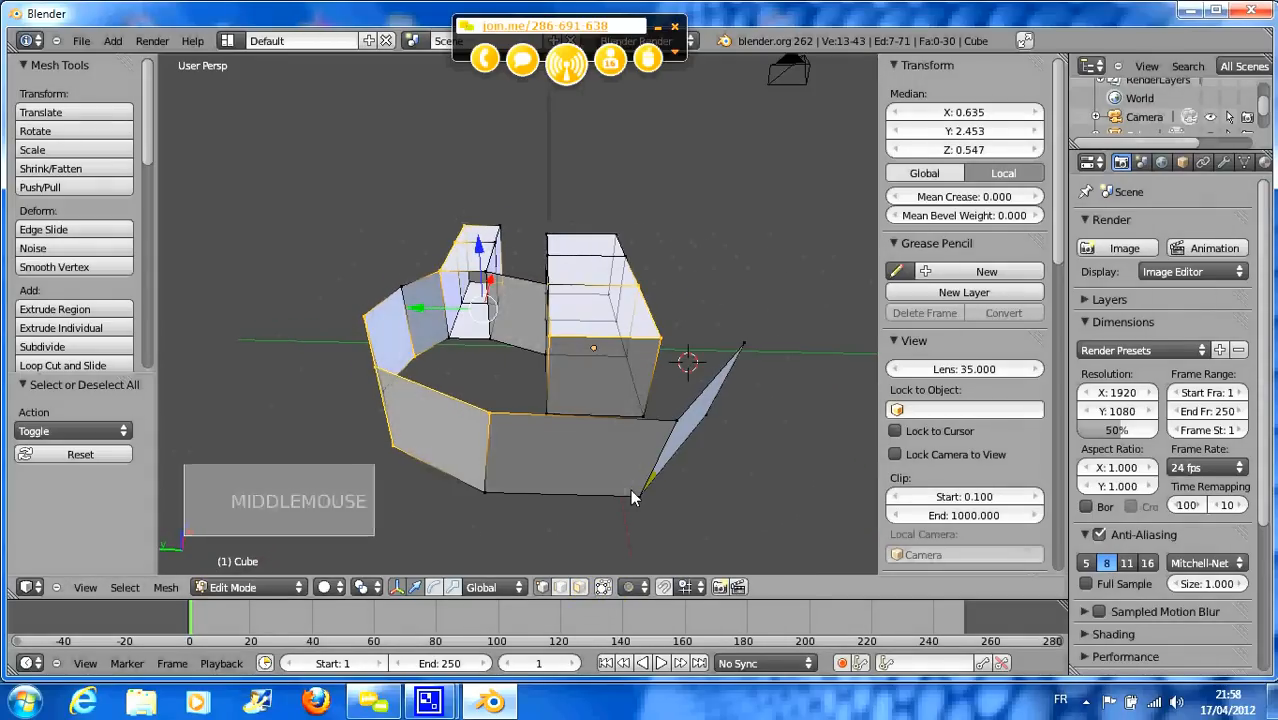
pyautogui.press('b')
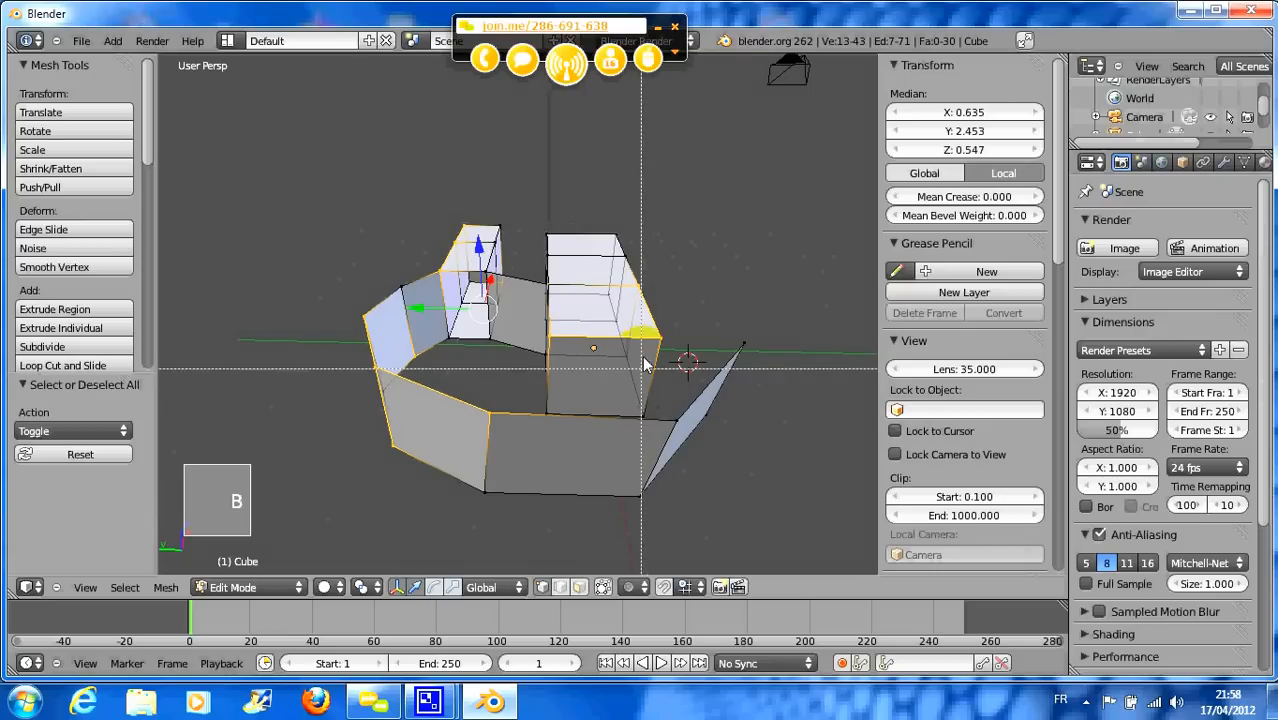
pyautogui.moveTo(604, 287); pyautogui.dragTo(646, 378)
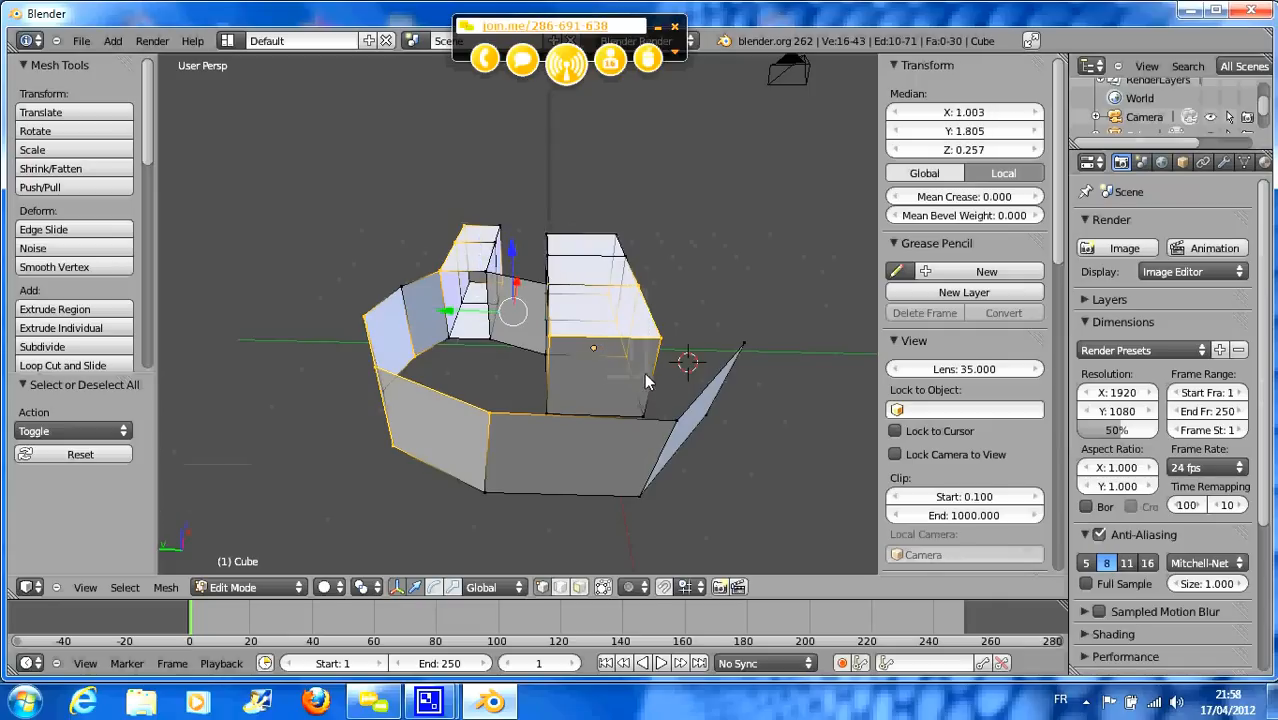
# - Circle-select across the block, removing vertices with one stroke and painting its far segments into the selection
pyautogui.press('c')
pyautogui.click(645, 316)
pyautogui.moveTo(643, 317)
pyautogui.mouseDown(button='middle')
pyautogui.moveTo(604, 256)
pyautogui.moveTo(564, 273)
pyautogui.moveTo(559, 302)
pyautogui.mouseUp(button='middle')
pyautogui.moveTo(572, 298)
pyautogui.mouseDown()
pyautogui.moveTo(599, 316)
pyautogui.moveTo(608, 266)
pyautogui.moveTo(591, 306)
pyautogui.moveTo(648, 350)
pyautogui.mouseUp()
pyautogui.rightClick(647, 351)
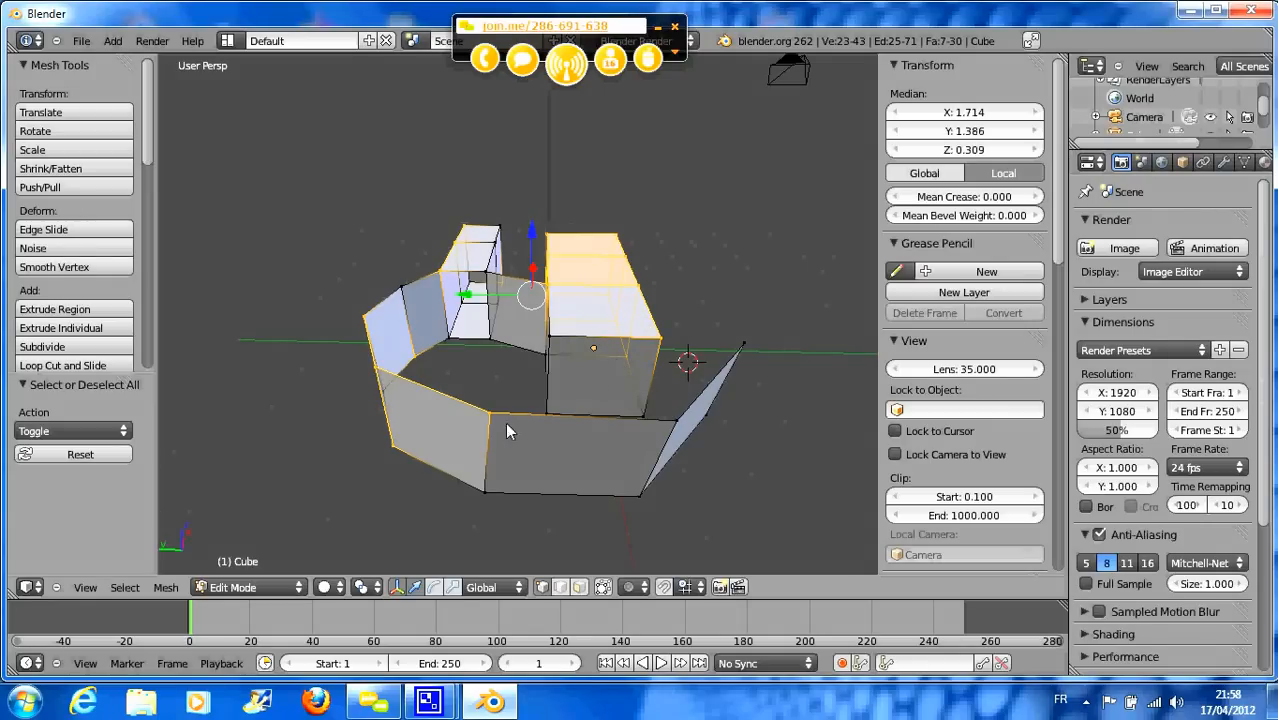
# - Switch to Object Mode, and deselect, select, and again deselect all objects in the scene
pyautogui.click(244, 591)
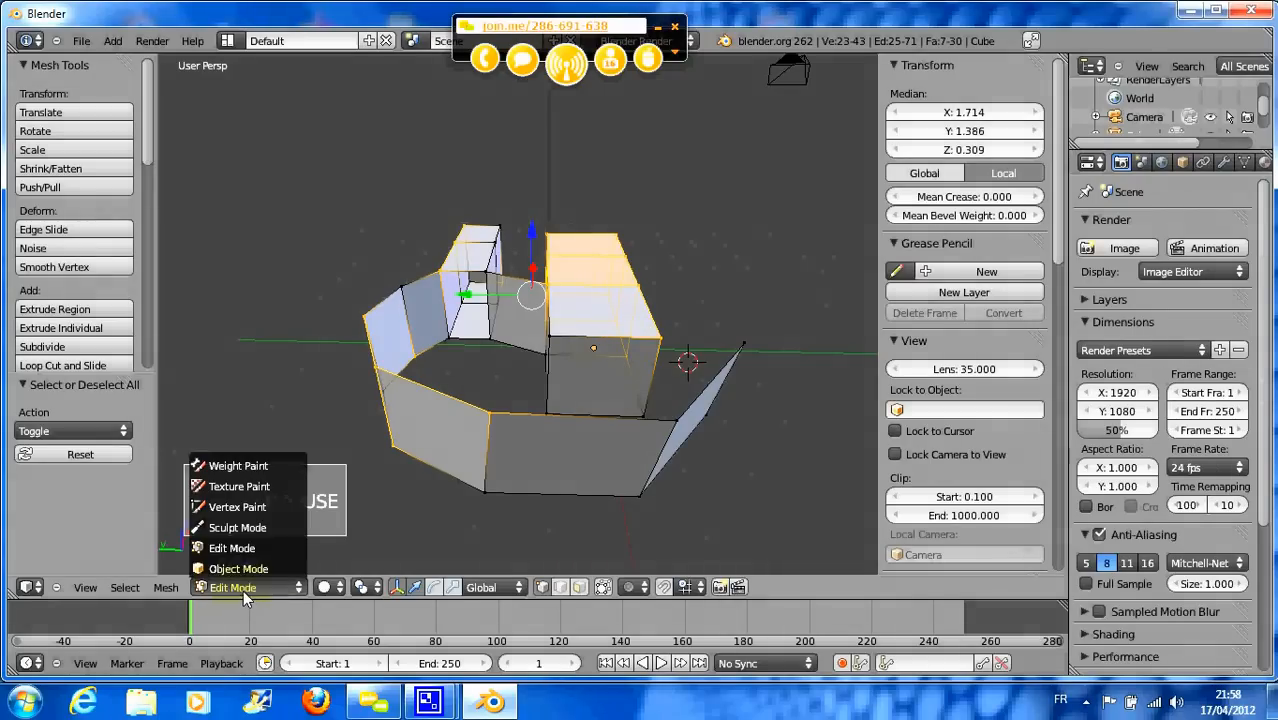
pyautogui.click(244, 569)
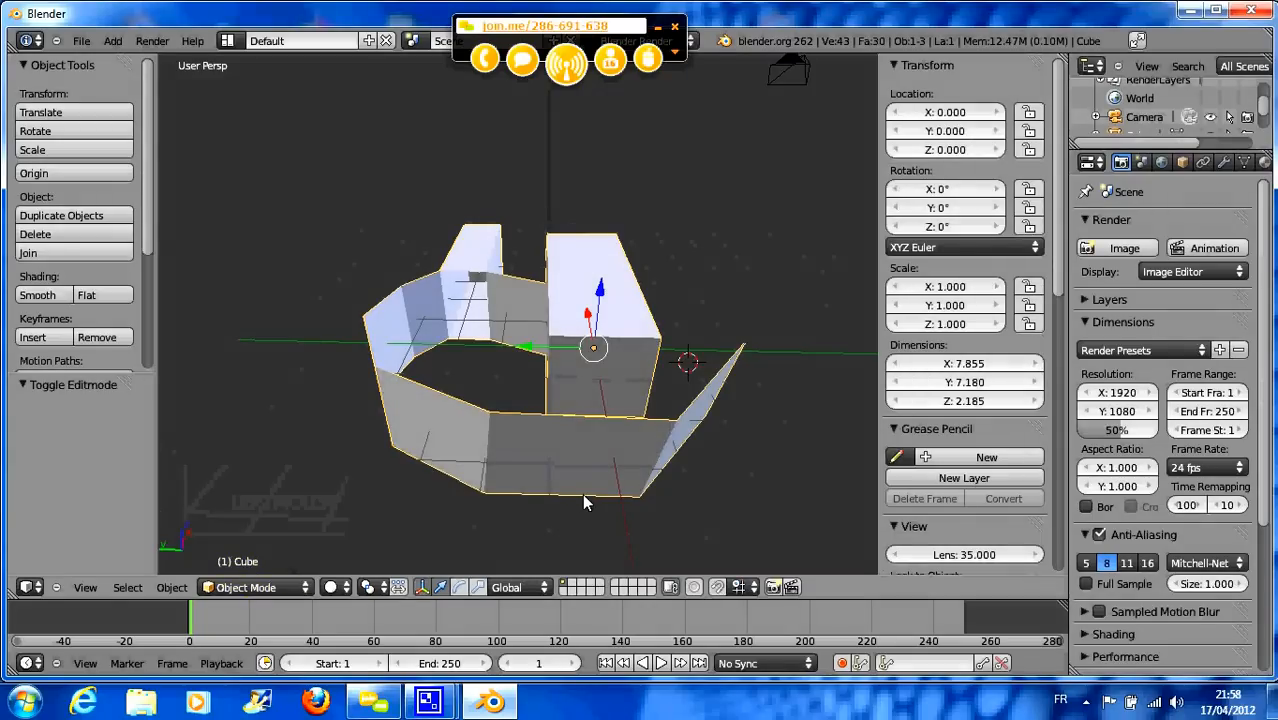
pyautogui.scroll(-2, 580, 492)
pyautogui.press('a')
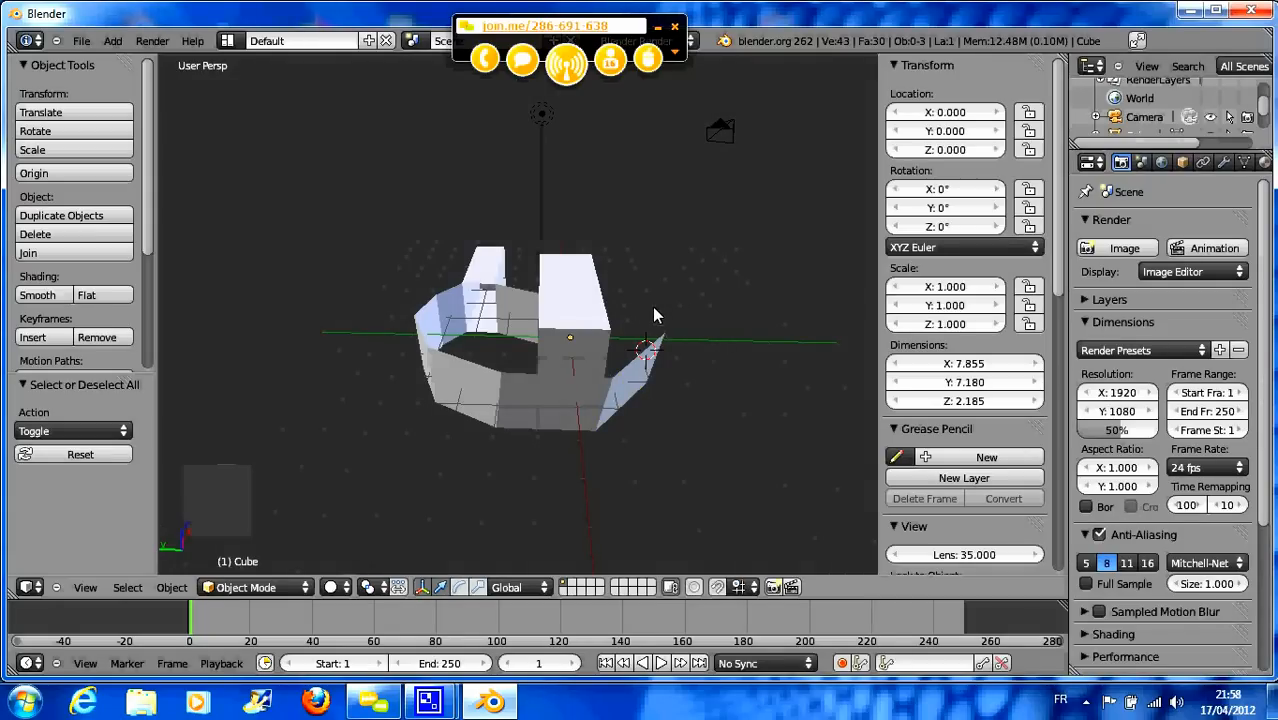
pyautogui.press('a')
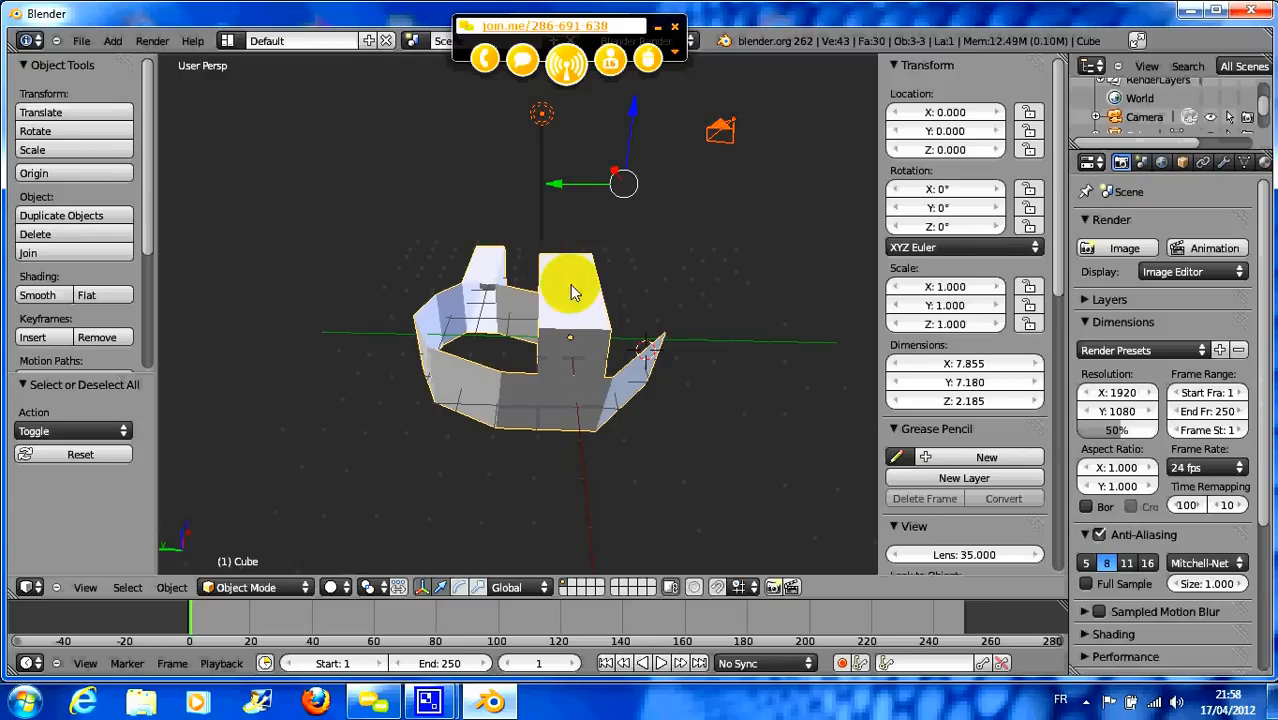
pyautogui.press('a')
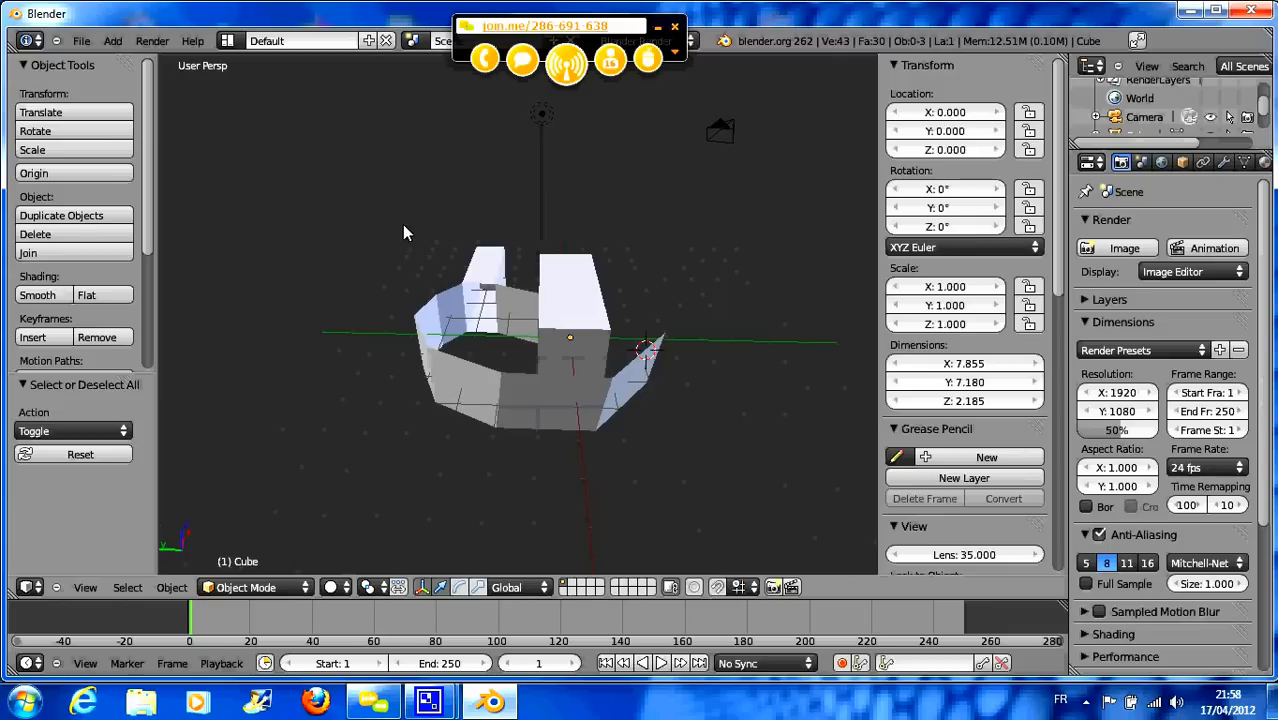
# - Box-select the mesh object together with the lamp
pyautogui.press('b')
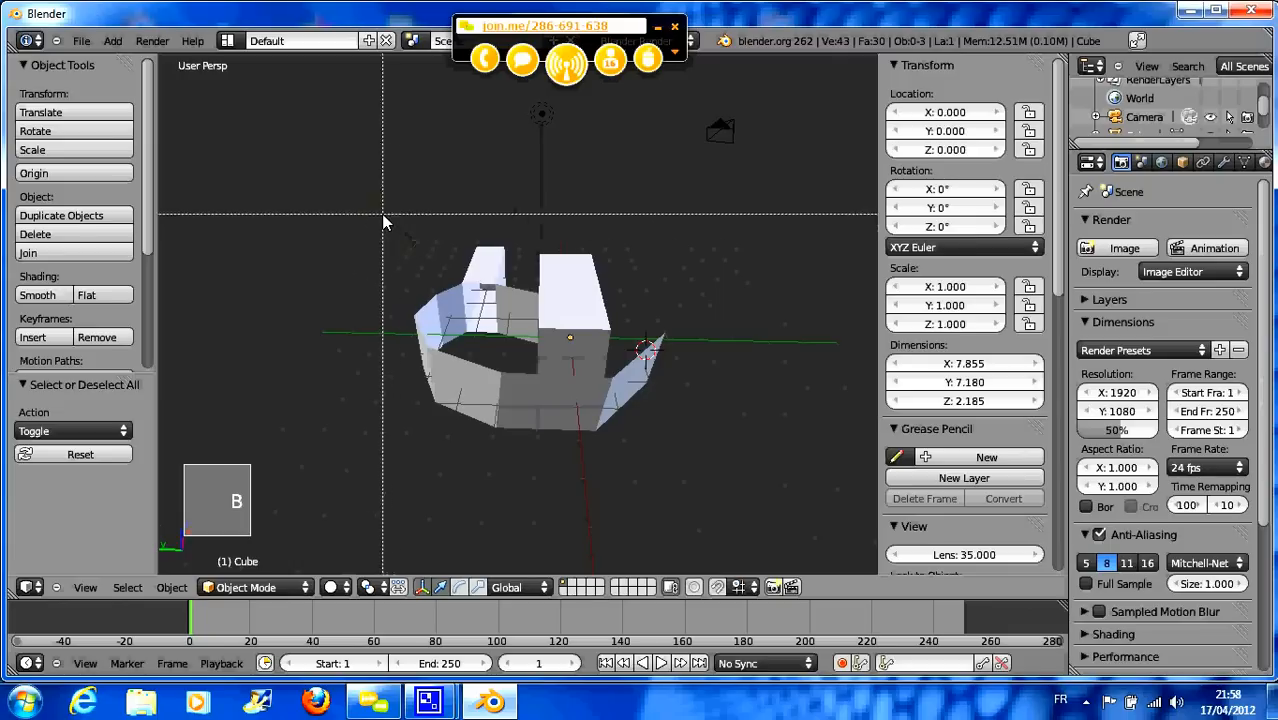
pyautogui.moveTo(382, 214); pyautogui.dragTo(740, 486)
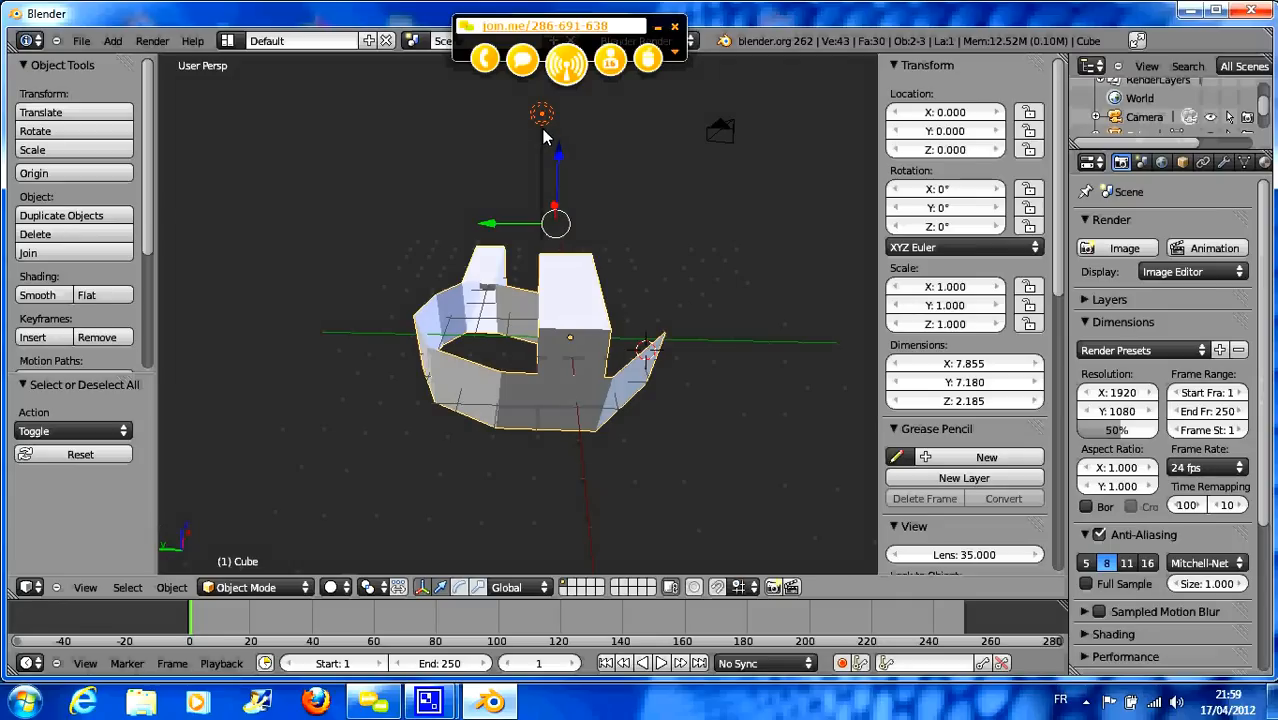
pyautogui.moveTo(549, 238); pyautogui.dragTo(506, 279, button='middle')
pyautogui.scroll(1, 592, 254)
pyautogui.scroll(-1, 521, 257)
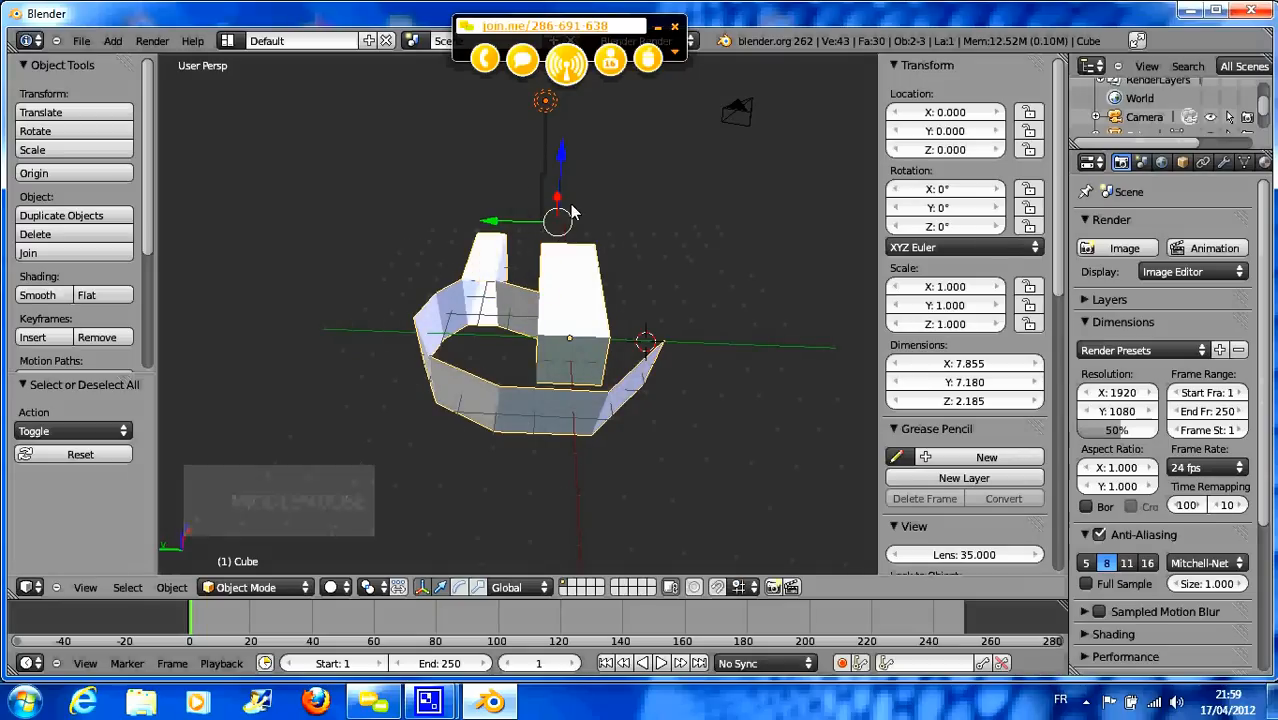
# - Make the lamp active, select the mesh alone, add the lamp to the selection, and remove the lamp again
pyautogui.middleClick(545, 107)
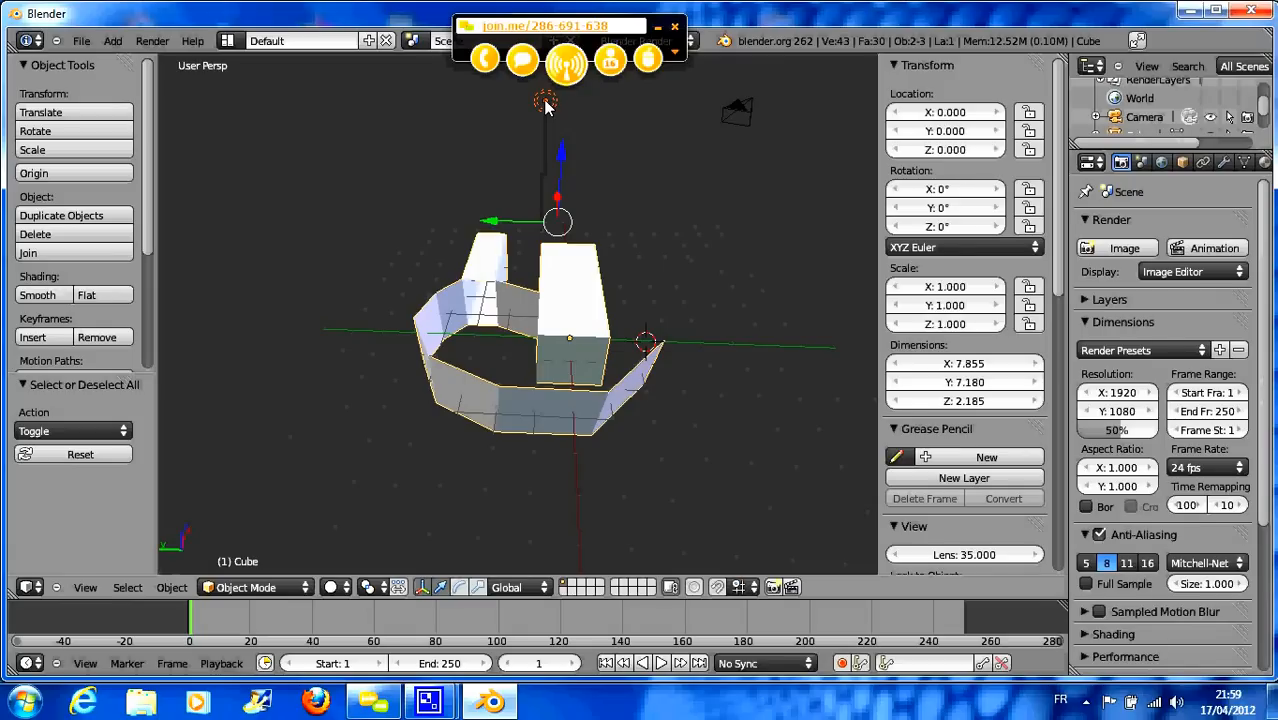
pyautogui.keyDown('shift'); pyautogui.rightClick(545, 107); pyautogui.keyUp('shift')
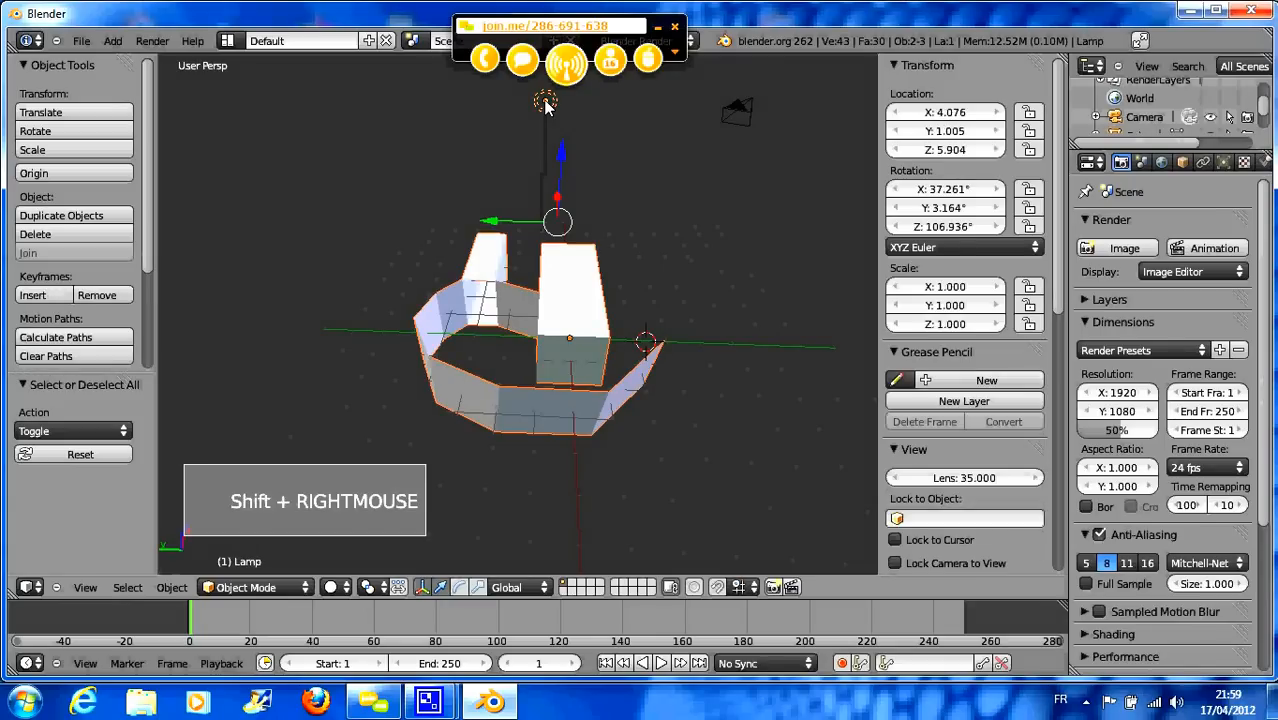
pyautogui.rightClick(584, 292)
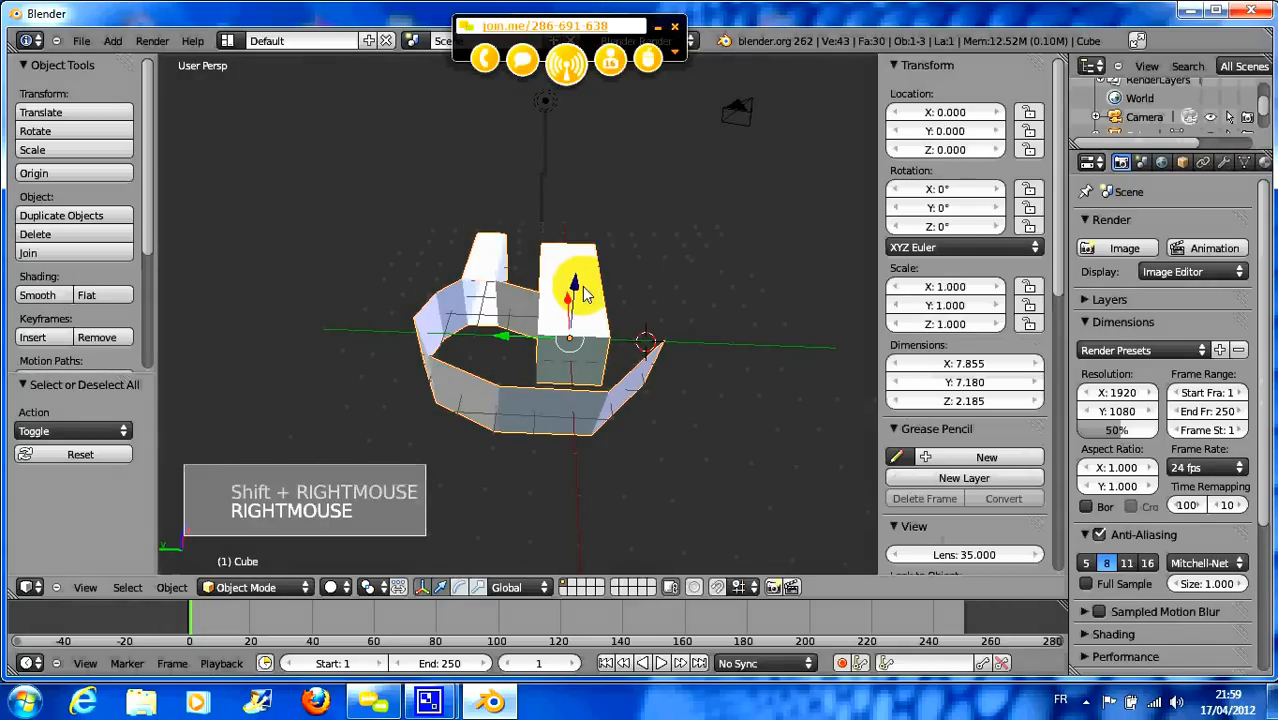
pyautogui.keyDown('shift'); pyautogui.rightClick(550, 98); pyautogui.keyUp('shift')
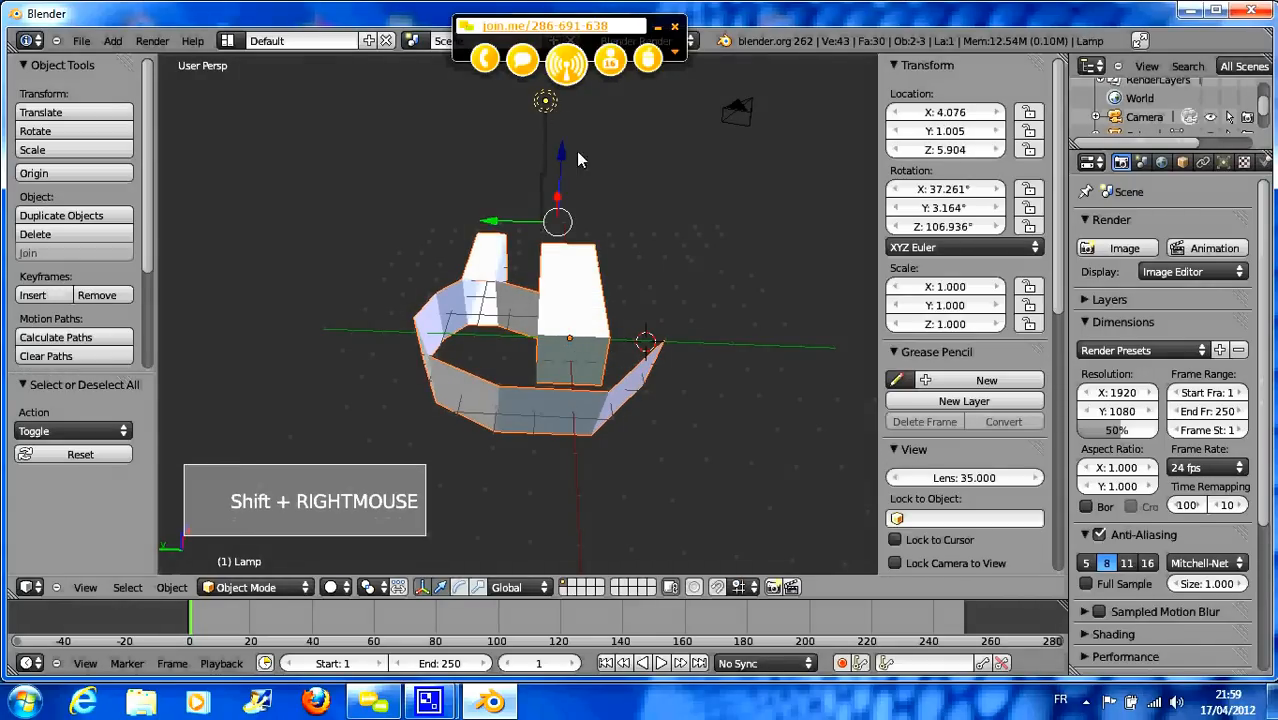
pyautogui.keyDown('shift'); pyautogui.rightClick(548, 104); pyautogui.keyUp('shift')
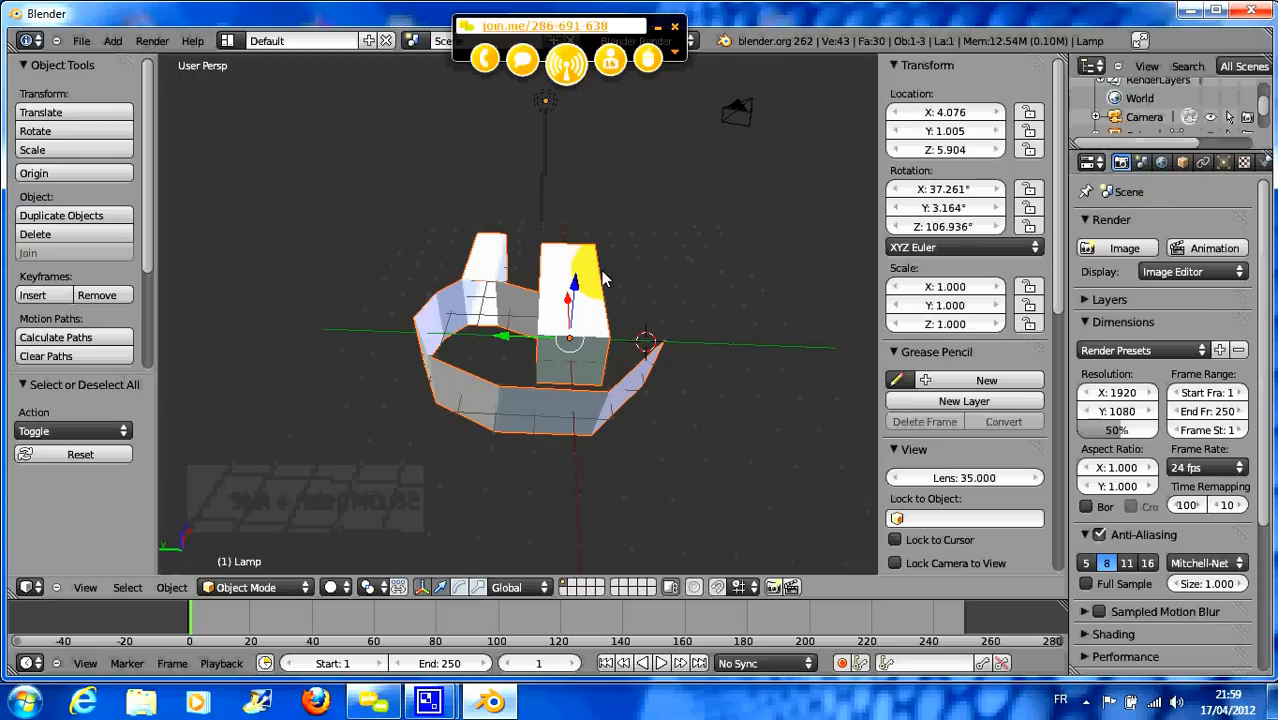
# - Add the camera to the selected mesh with a box selection
pyautogui.scroll(-2, 624, 285)
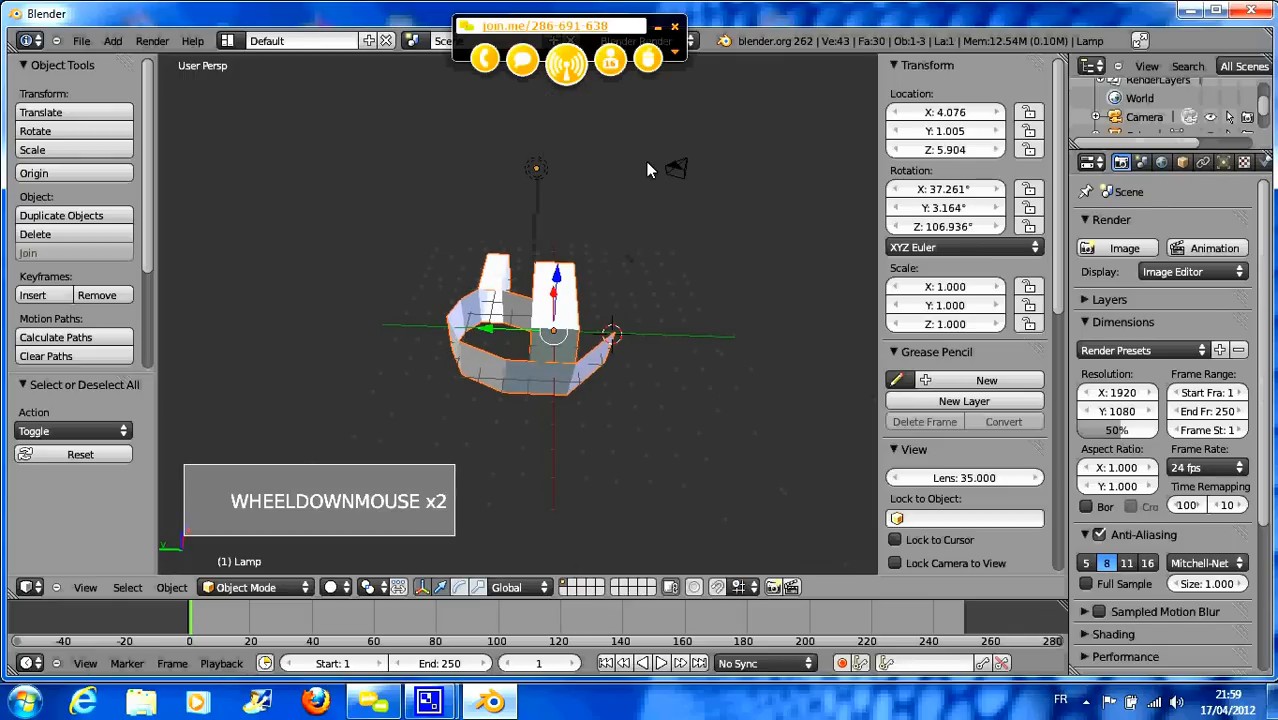
pyautogui.press('b')
pyautogui.moveTo(633, 120); pyautogui.dragTo(709, 204)
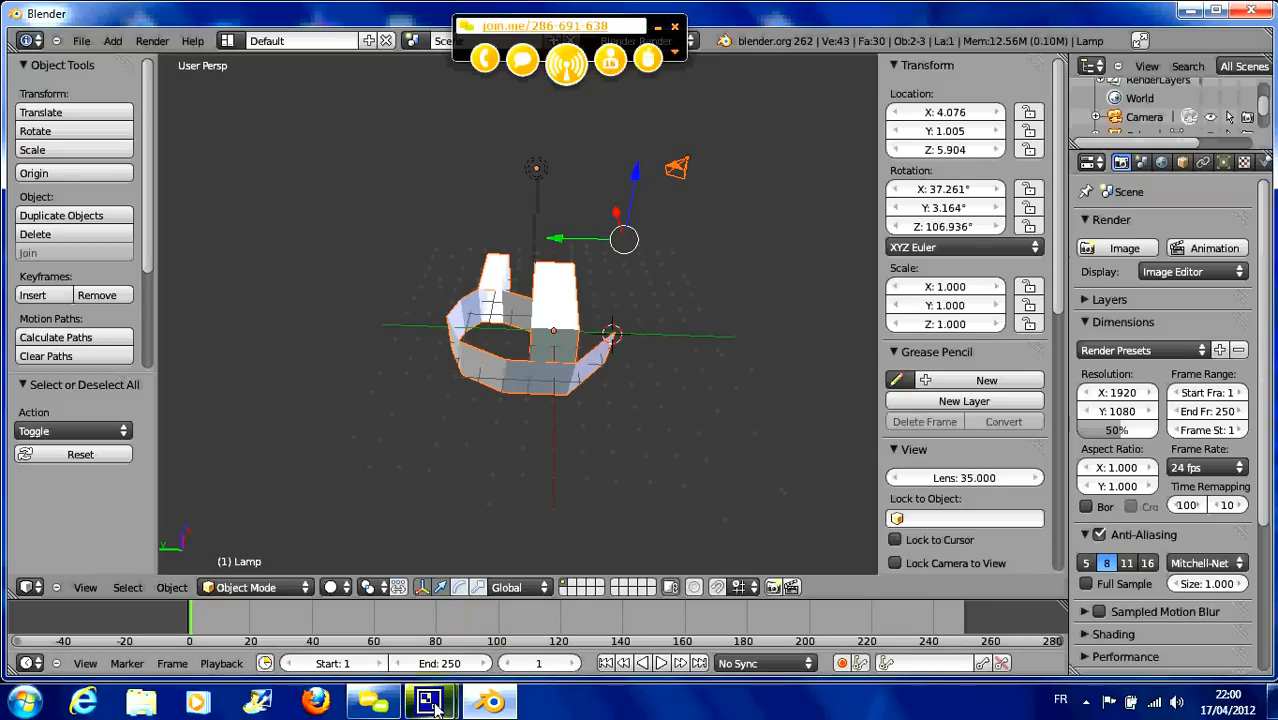
# - Minimize the Blender window to reveal the desktop
pyautogui.moveTo(430, 703)
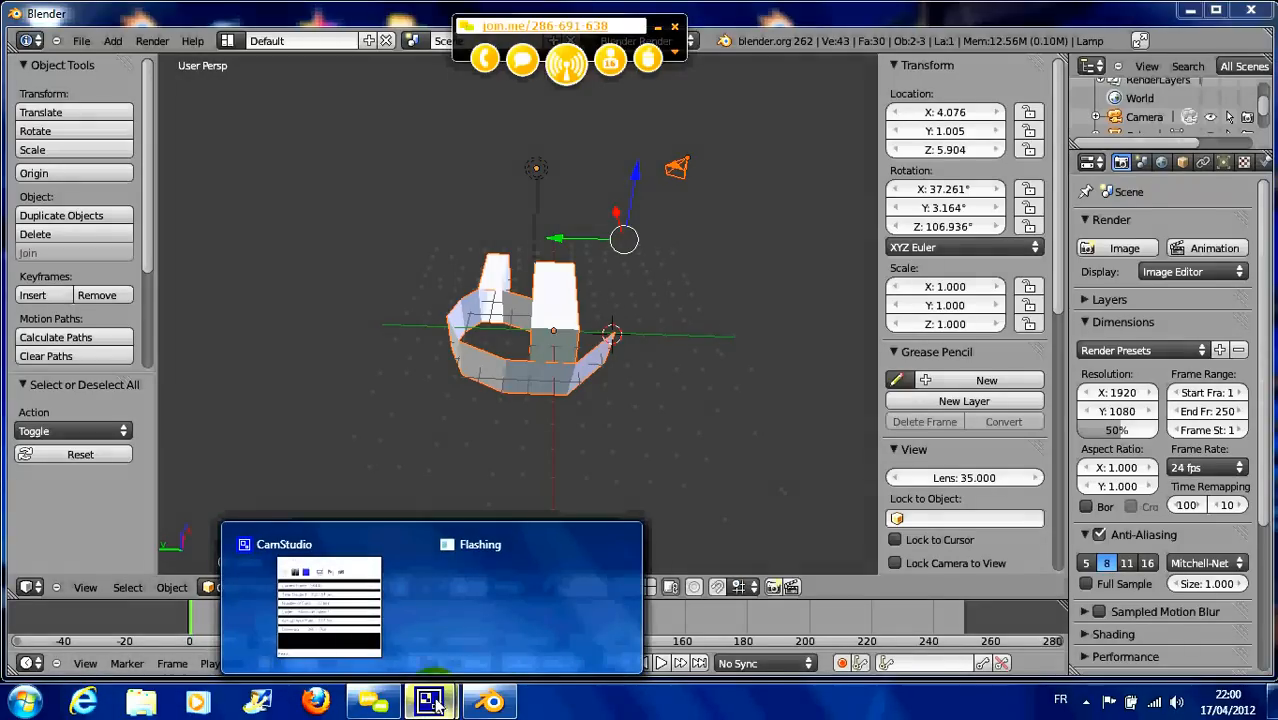
pyautogui.click(1189, 12)
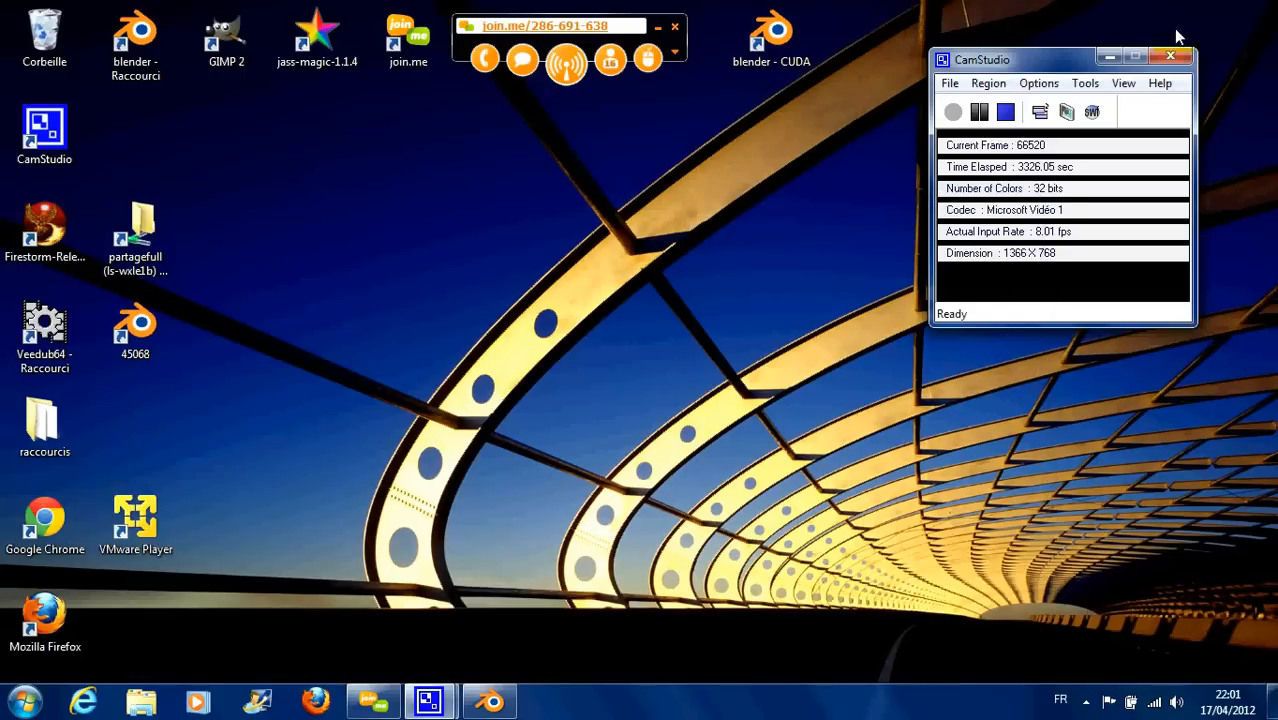